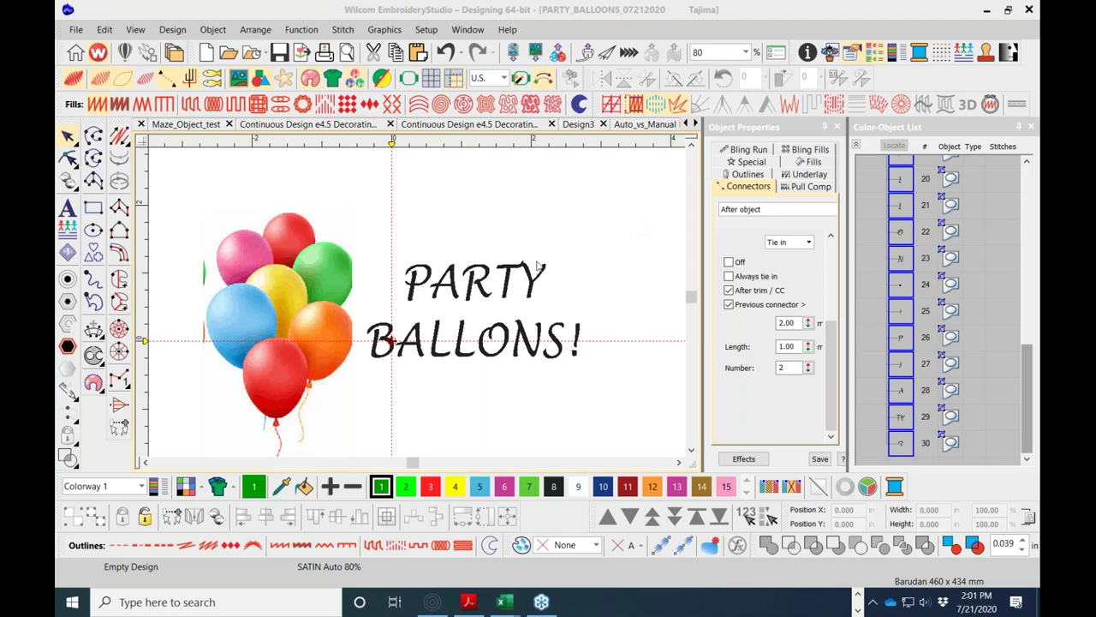
Examine the edges where the yellow, green and orange balloons meet in the balloon bitmap up close.
scroll(309, 310, "up", 3)
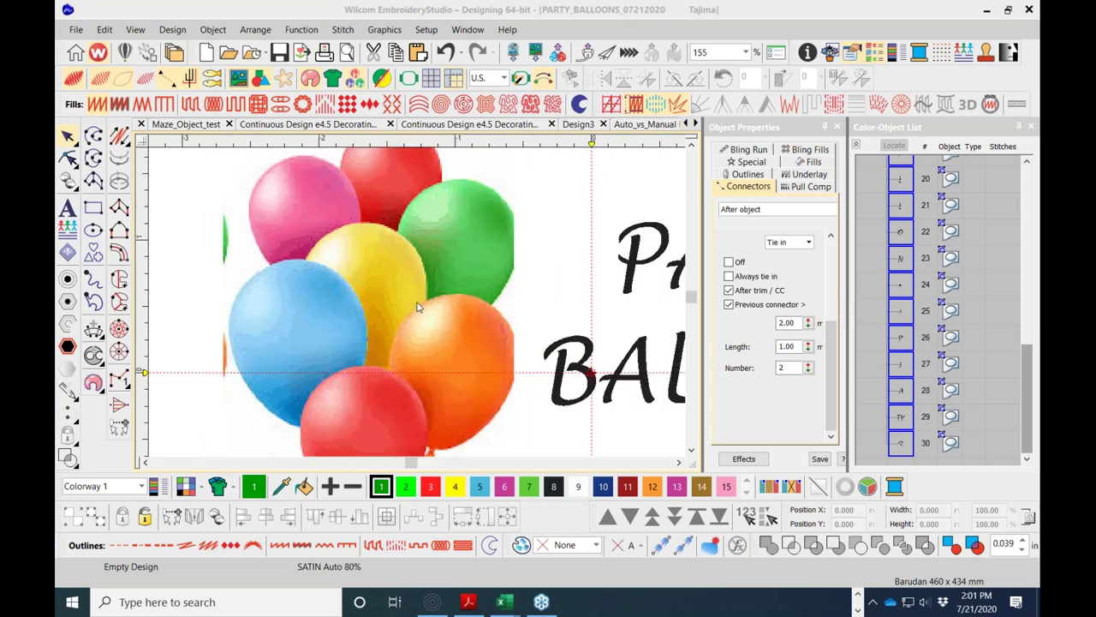
scroll(420, 307, "up", 2)
scroll(418, 307, "up", 2)
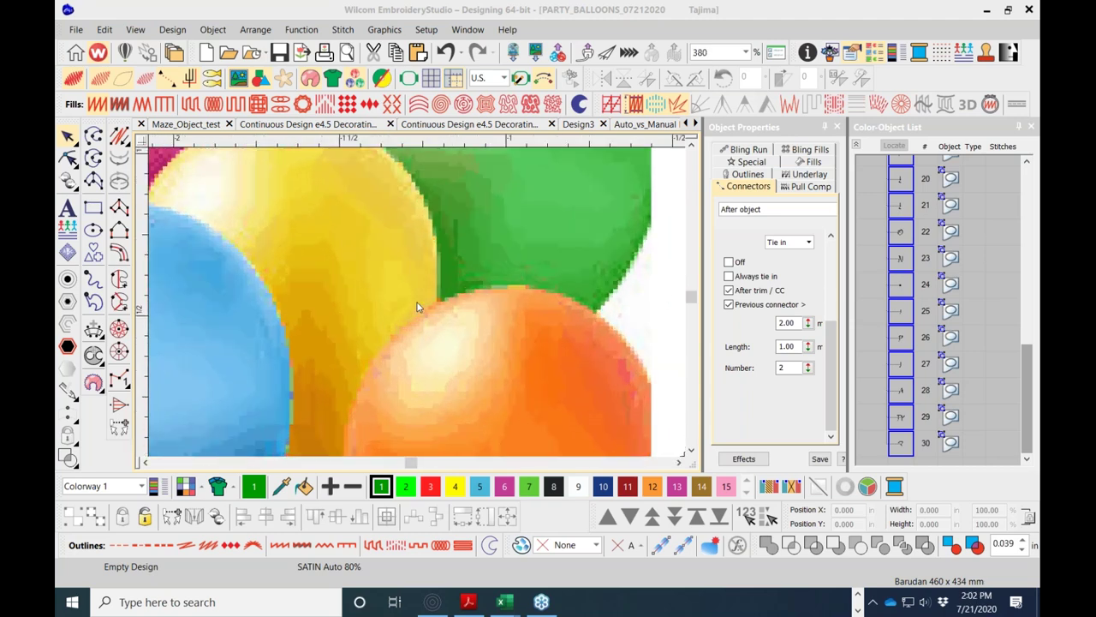
scroll(419, 307, "up", 2)
scroll(435, 306, "up", 1)
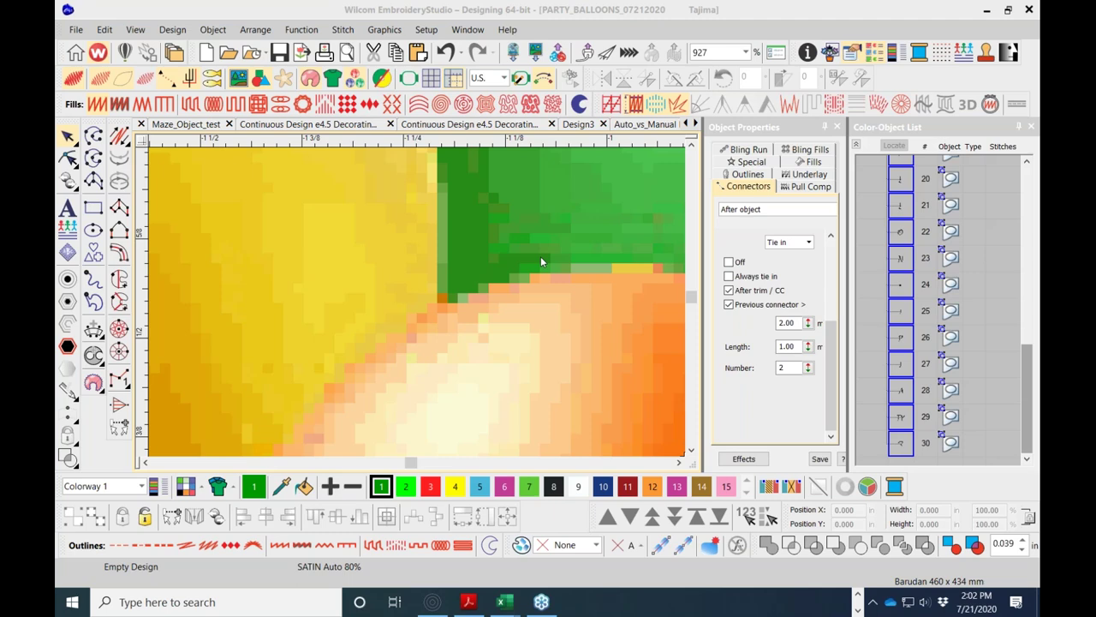
scroll(418, 307, "down", 3)
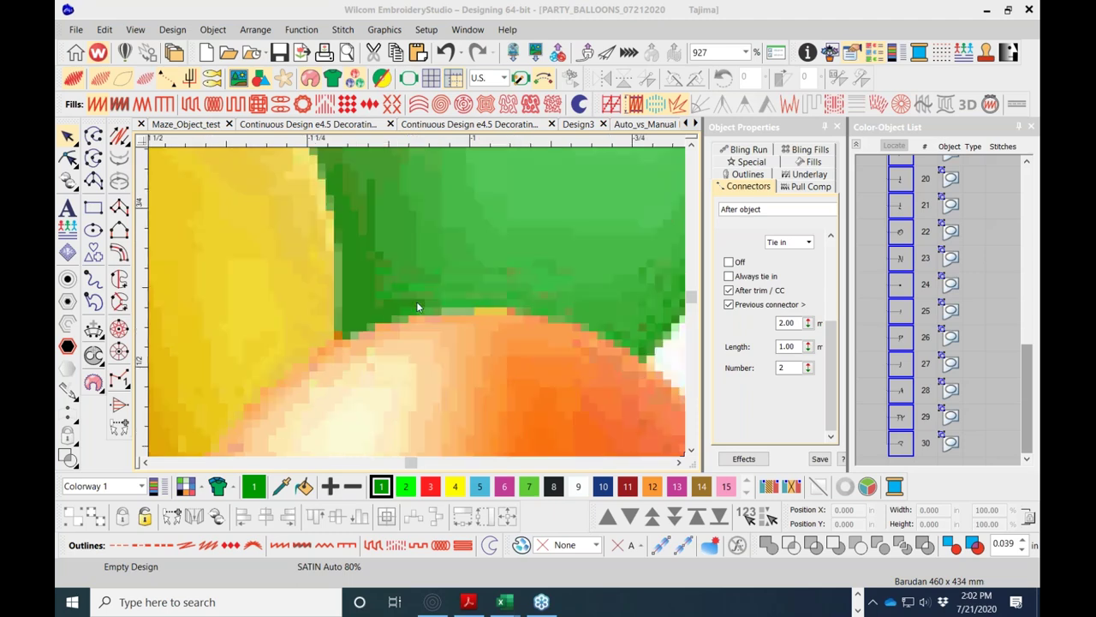
scroll(418, 307, "down", 2)
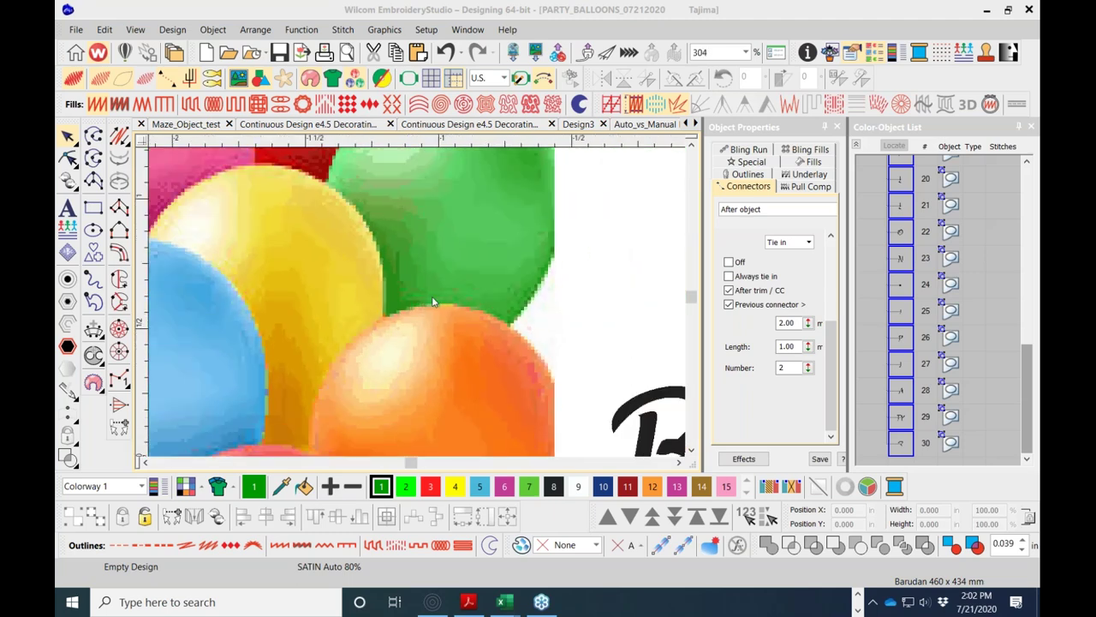
scroll(501, 307, "down", 2)
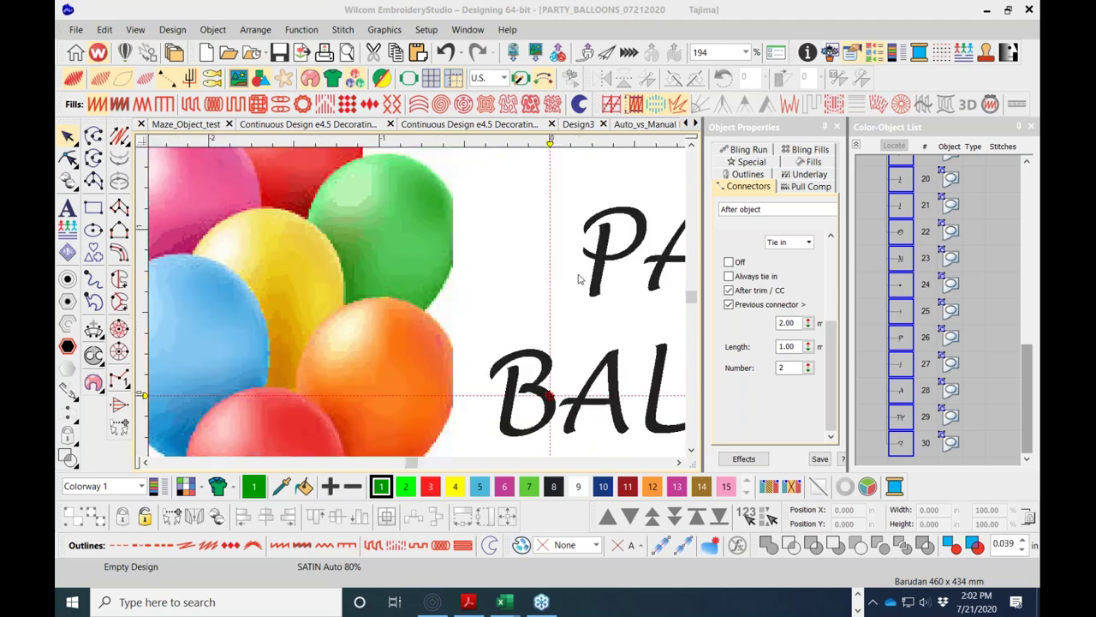
Examine the curve edges of the letter P in the word PARTY up close.
scroll(610, 266, "up", 2)
scroll(417, 307, "up", 2)
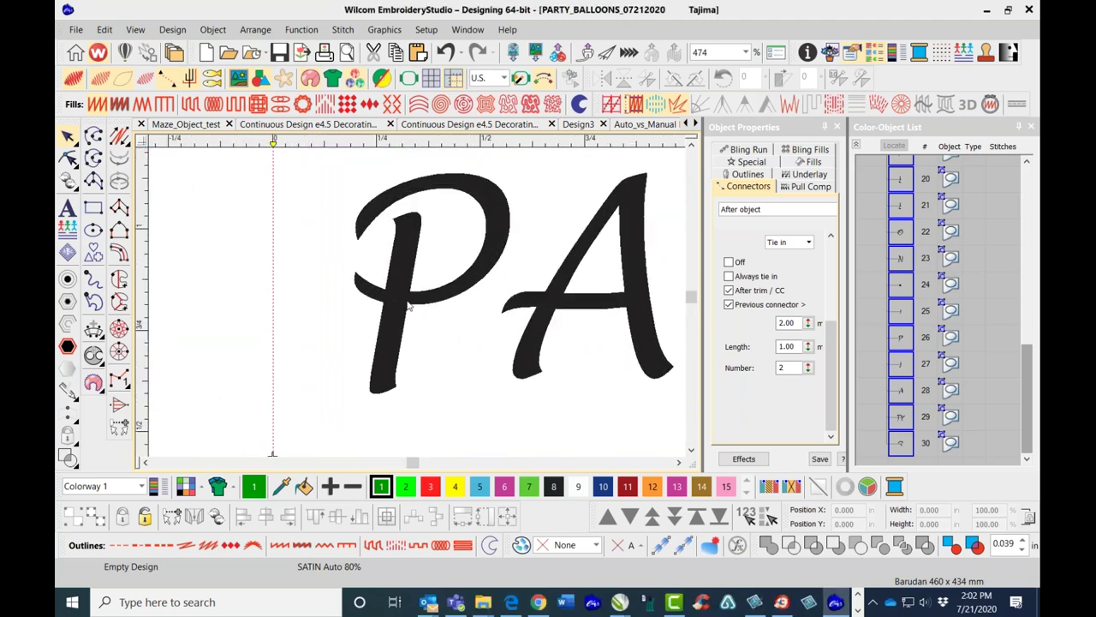
scroll(417, 306, "up", 3)
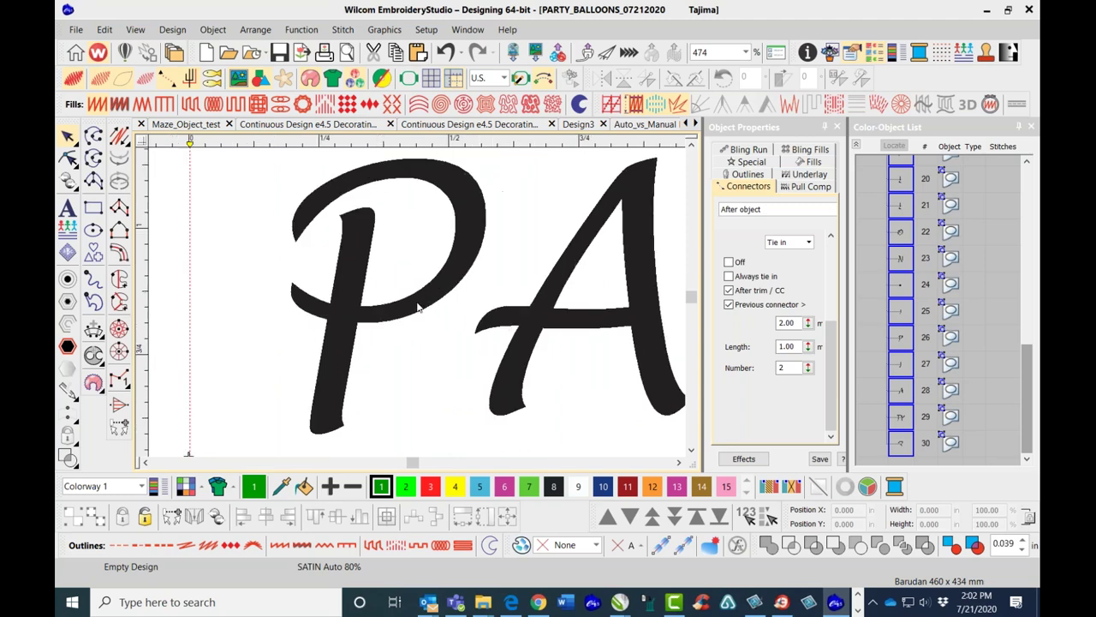
scroll(417, 307, "up", 1)
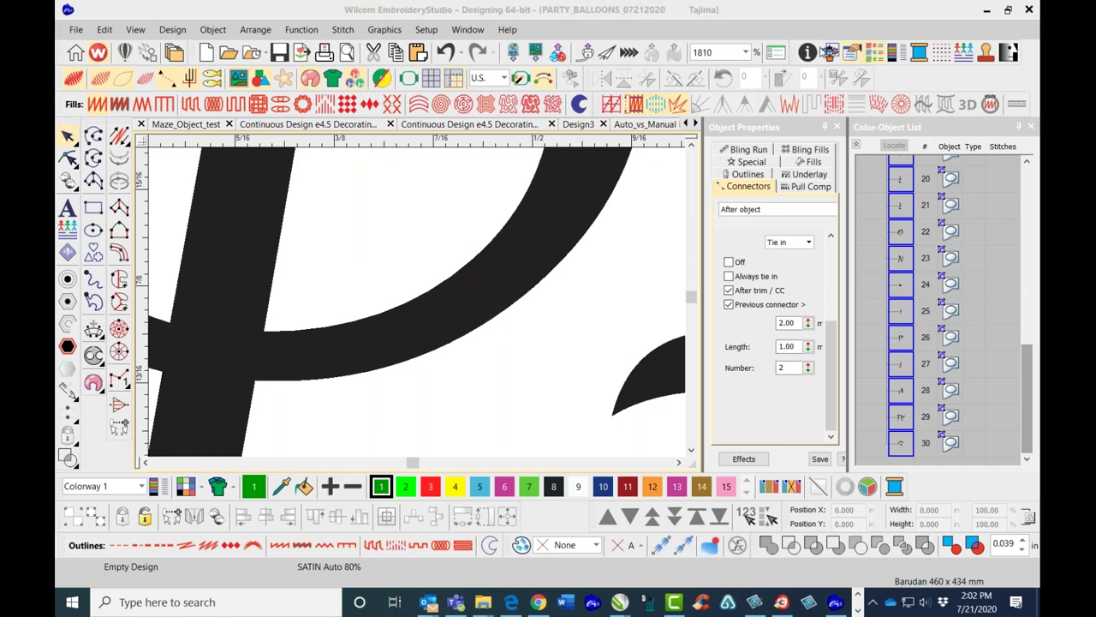
Unlock all locked objects in the design.
left_click_drag(1028, 376, 1021, 209)
left_click(877, 209)
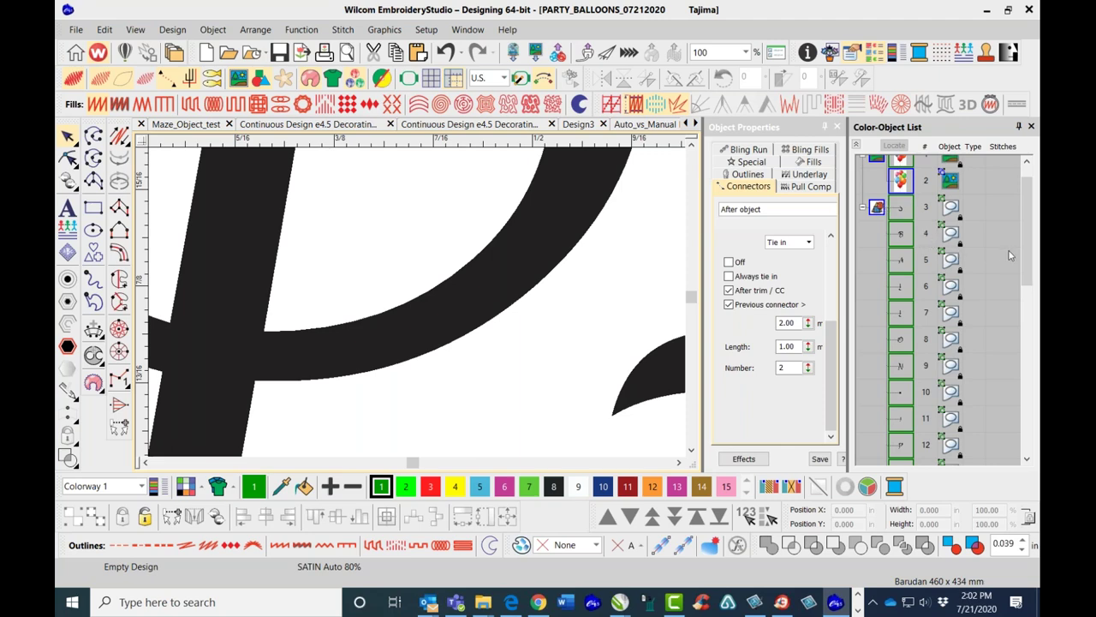
scroll(1024, 233, "up", 1)
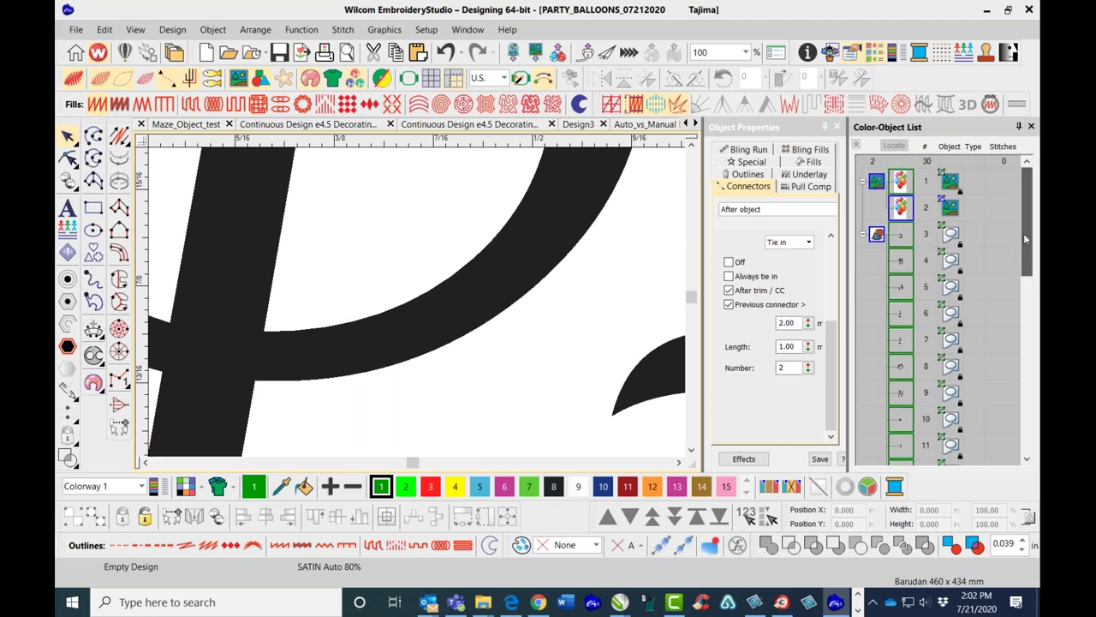
right_click(888, 241)
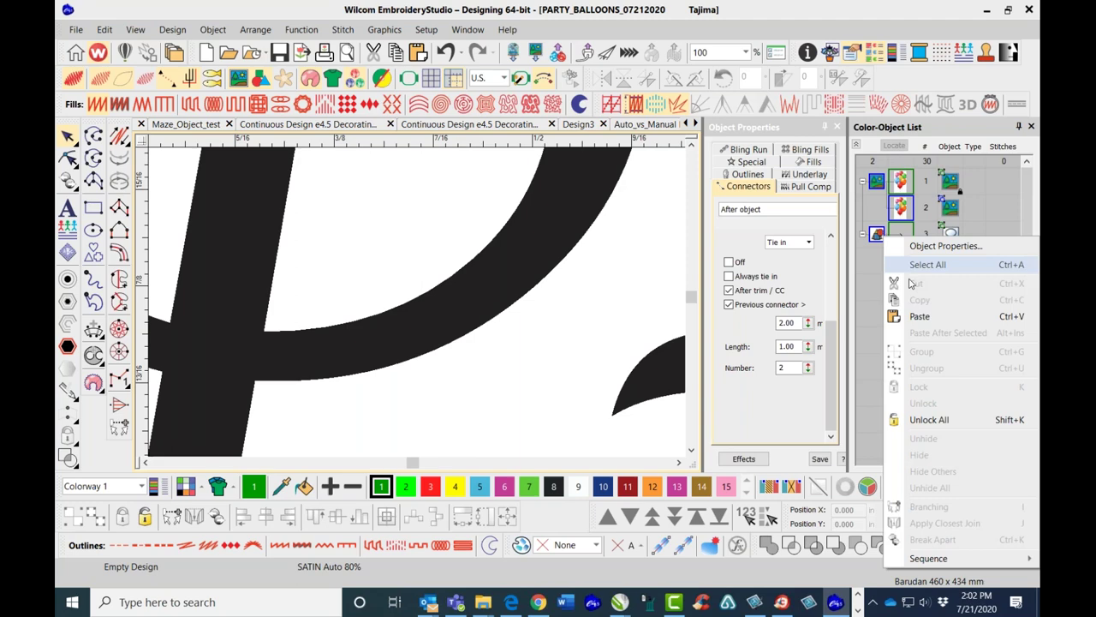
left_click(914, 419)
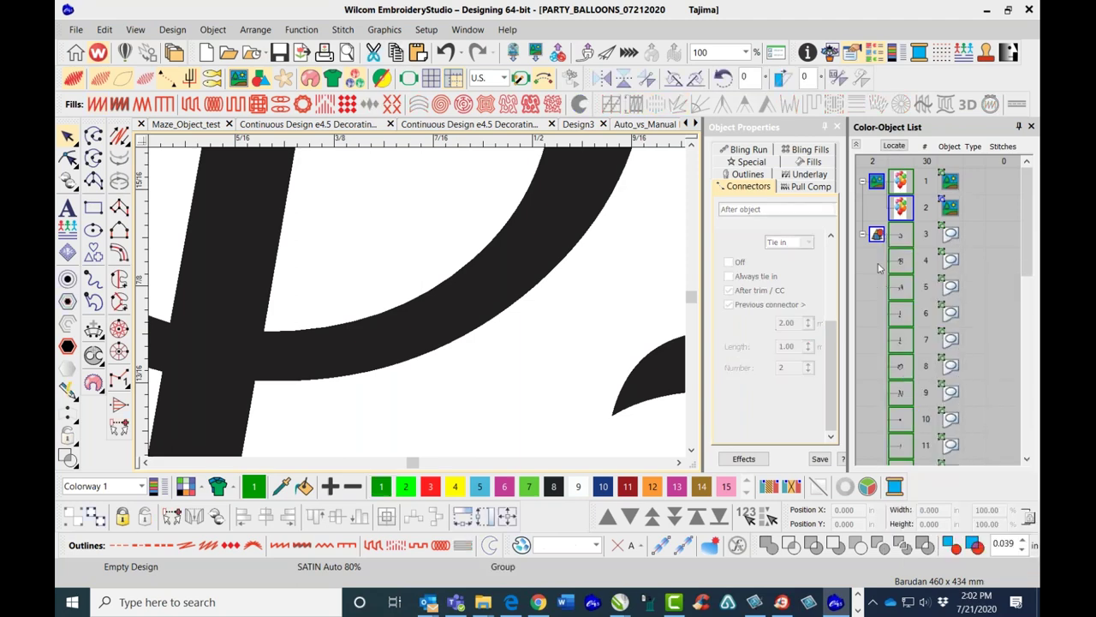
Ungroup the first grouped artwork, which includes the balloon bitmap listed as object 1.
left_click(879, 204)
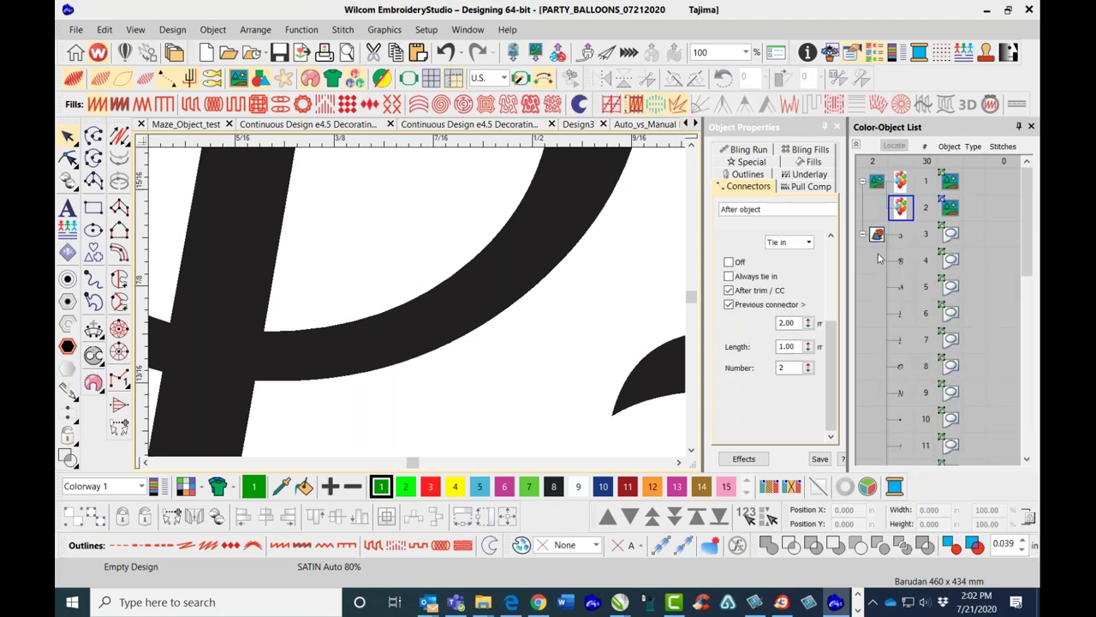
left_click(902, 183)
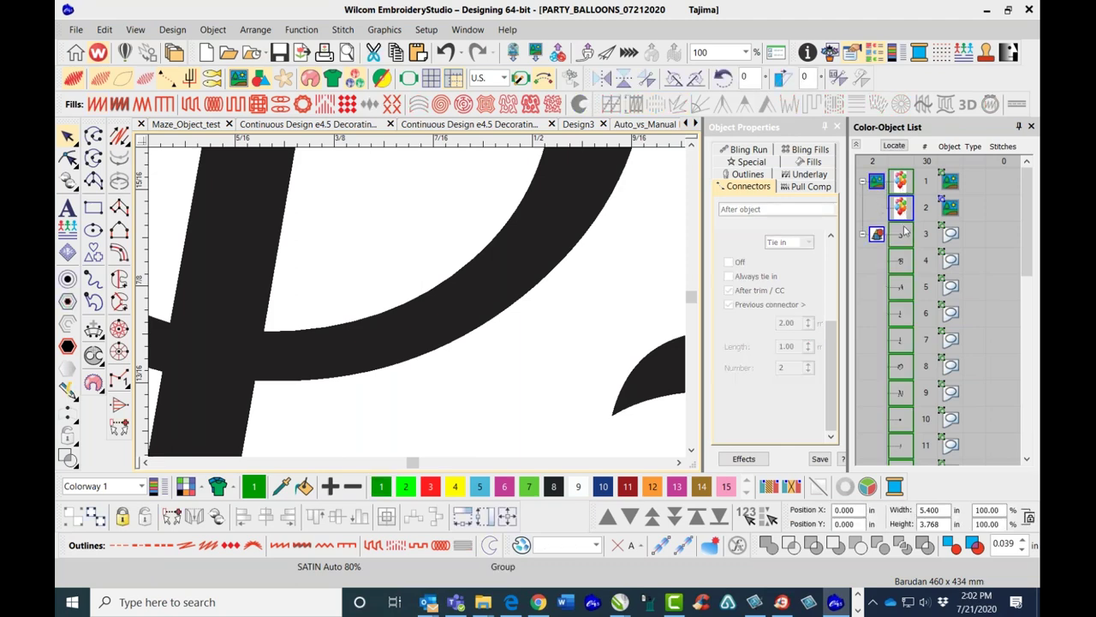
right_click(905, 223)
left_click(940, 355)
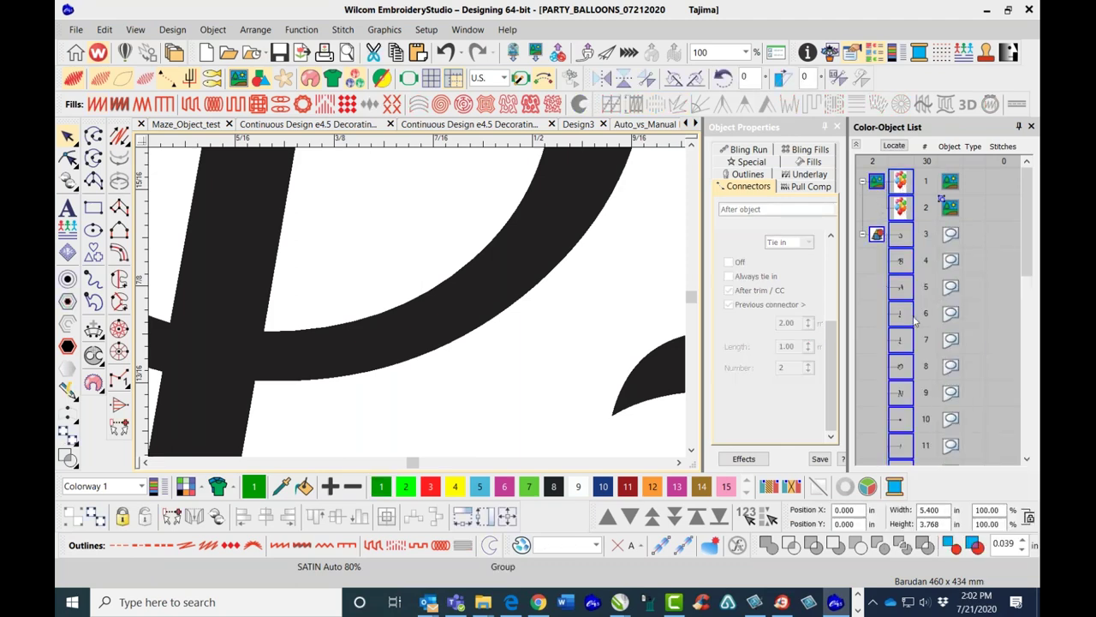
Ungroup the remaining artwork group, including the second balloon bitmap, and clear the selection.
left_click(878, 235)
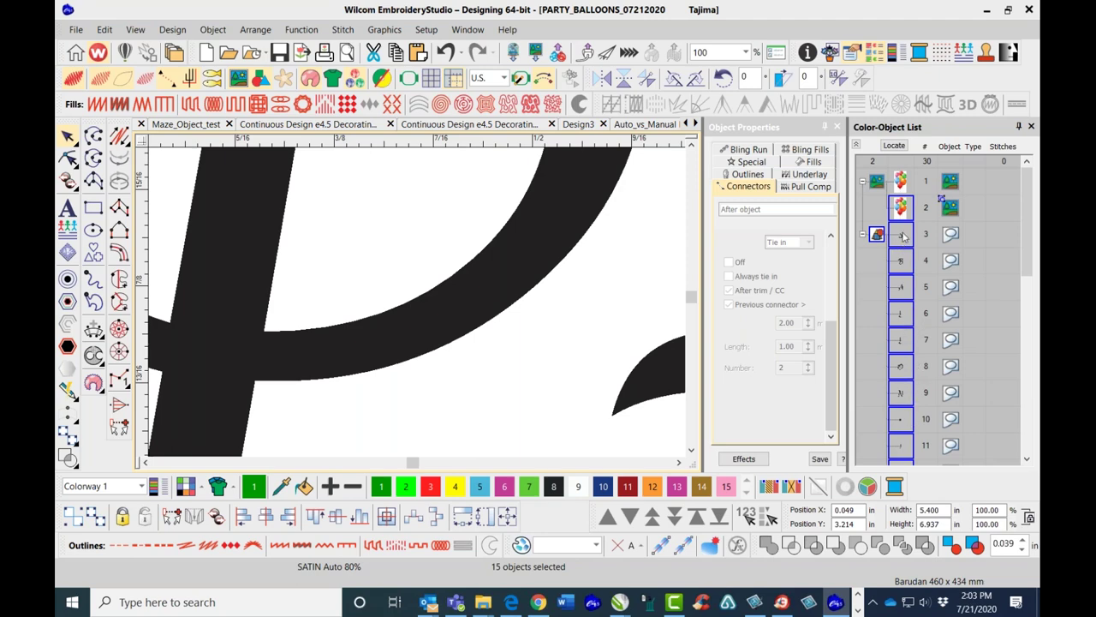
left_click(870, 265)
left_click(880, 237)
left_click(882, 237)
right_click(901, 199)
left_click(934, 329)
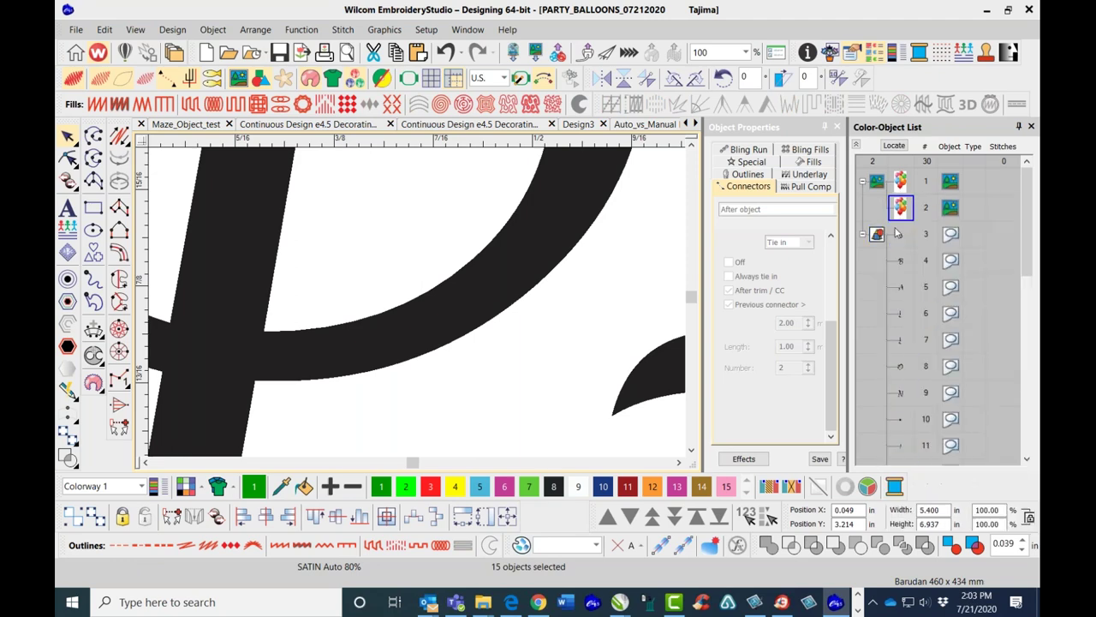
key("Escape")
Select the lower balloon bitmap on its own, separate from the PARTY BALLONS! lettering.
scroll(416, 303, "down", 4)
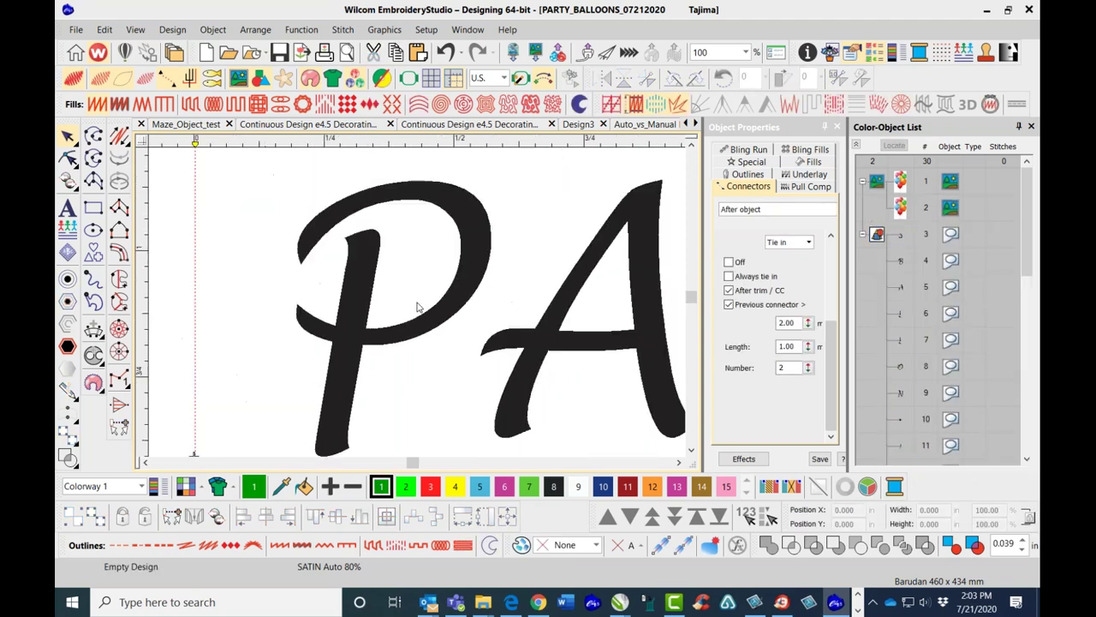
key("0")
left_click(336, 285)
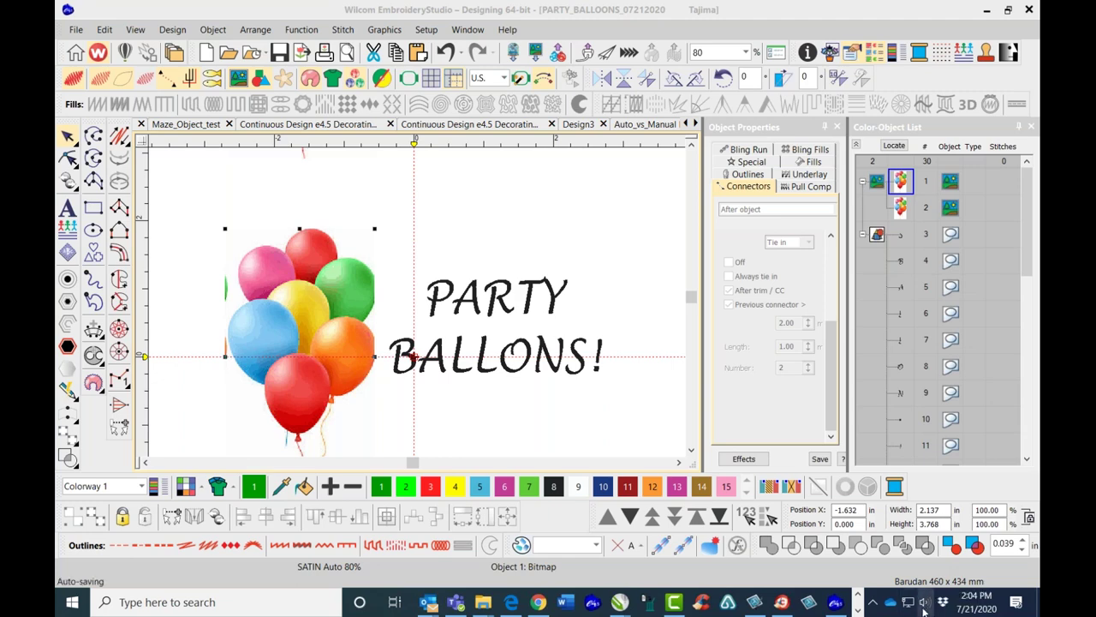
Set the computer's speaker volume to 6 and deselect the balloon bitmap.
left_click(923, 604)
left_click_drag(839, 569, 839, 572)
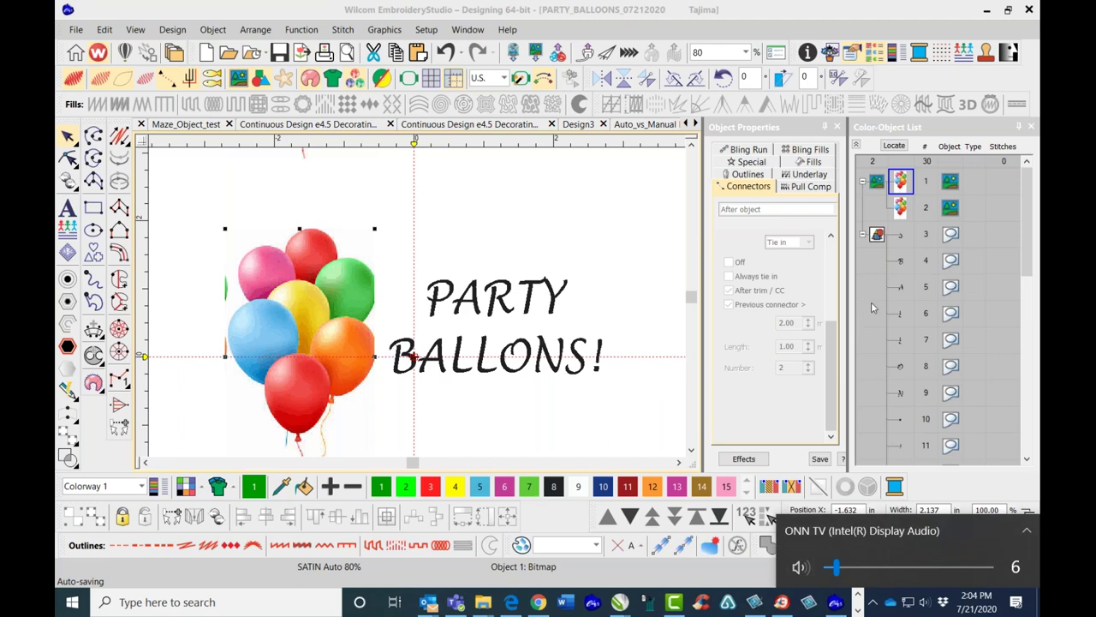
left_click(654, 271)
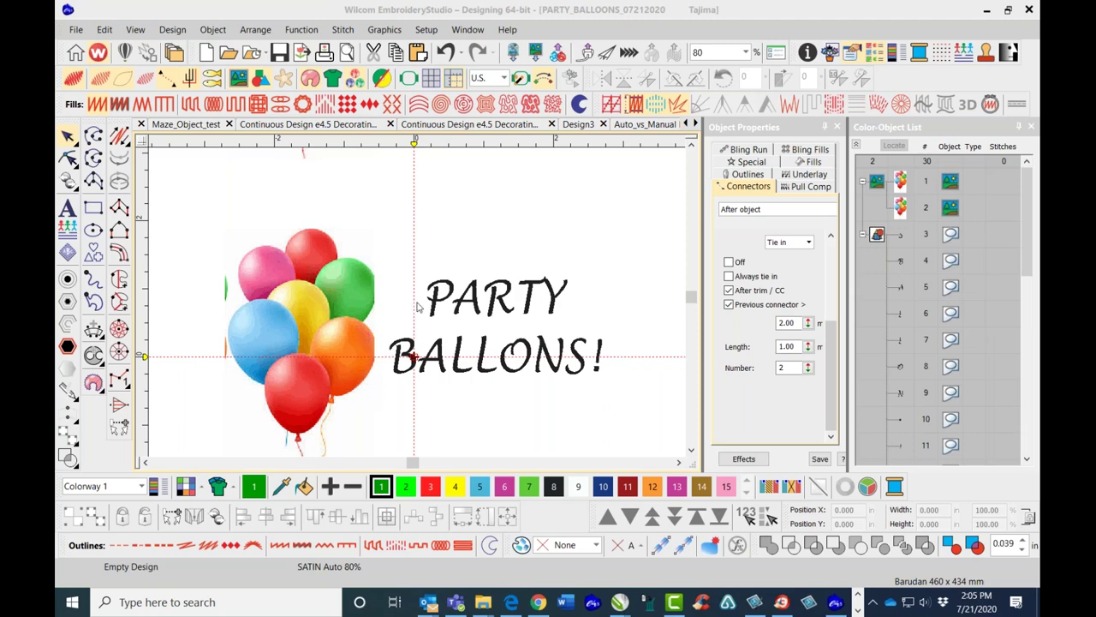
Try placing a copy of the upper balloon bitmap to the right of its lettering, and undo the copy.
scroll(419, 307, "down", 2)
scroll(417, 304, "down", 1)
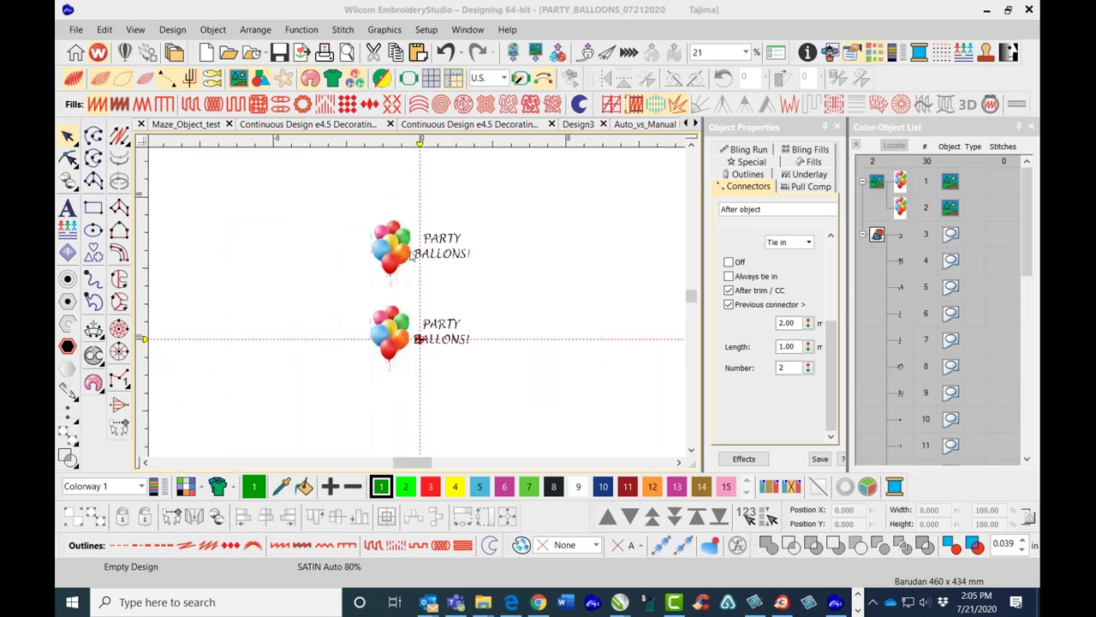
left_click(400, 254)
left_click_drag(409, 253, 535, 250)
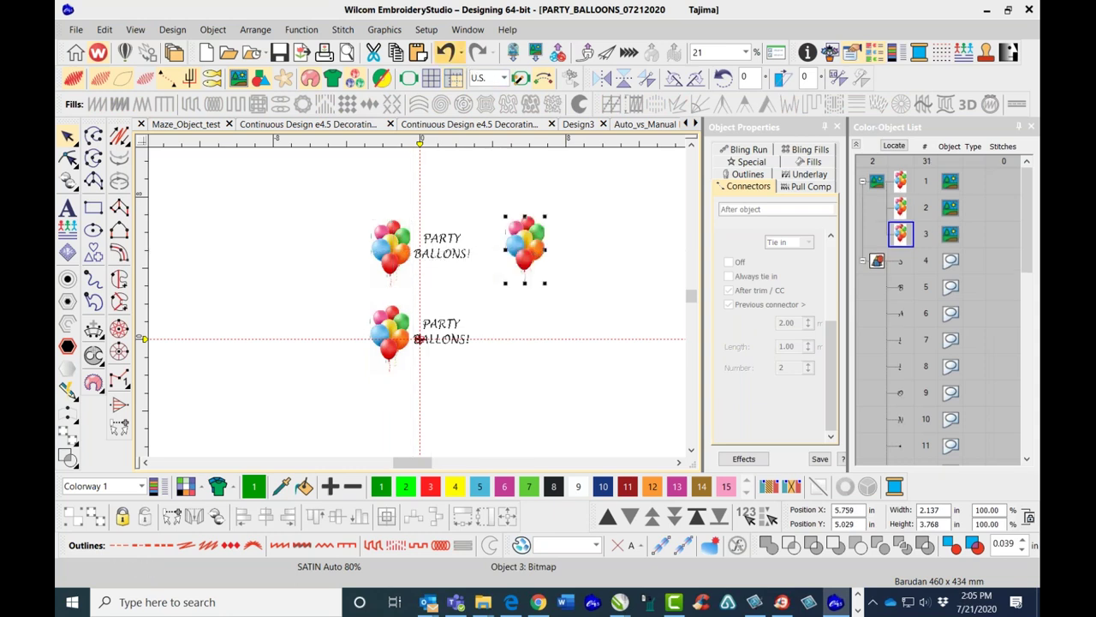
left_click(446, 52)
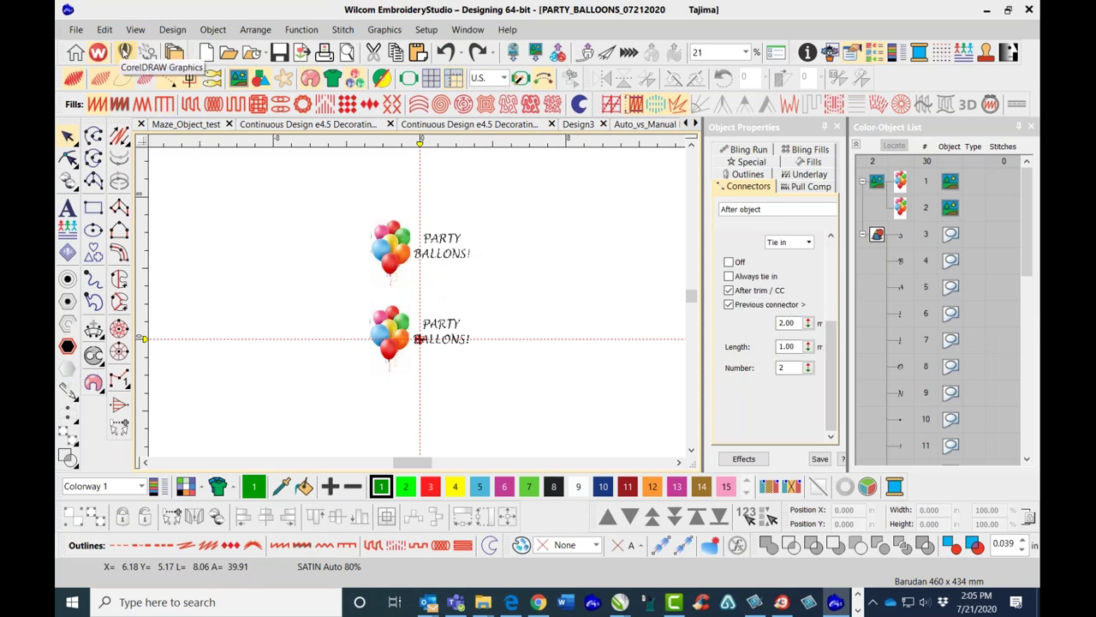
Switch the design to CorelDRAW Graphics mode and fit all artwork in the view.
left_click(124, 51)
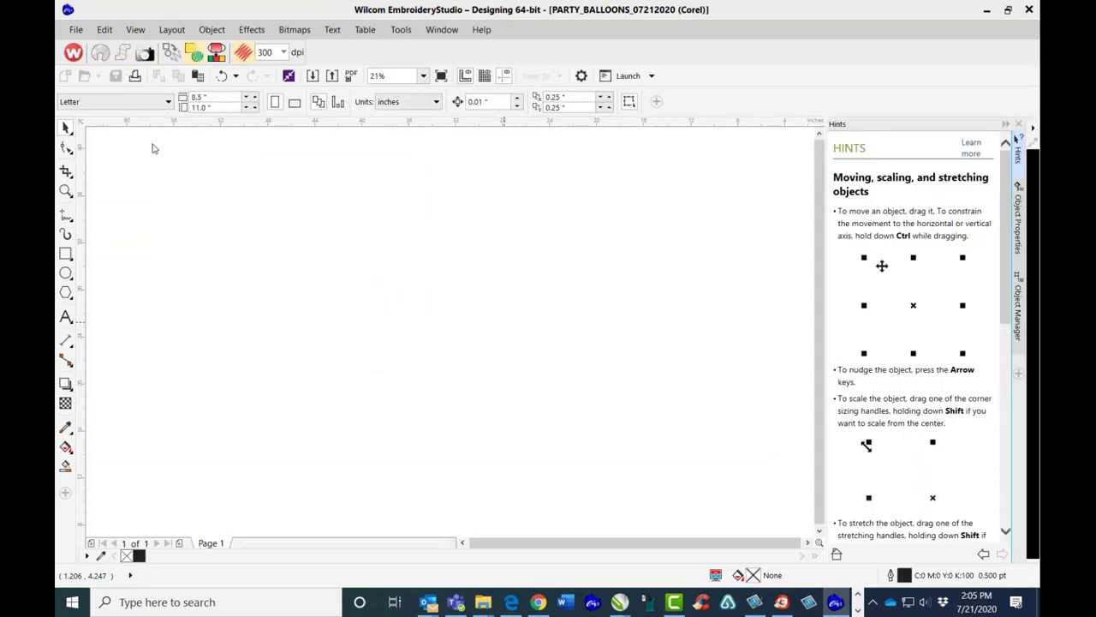
left_click(422, 78)
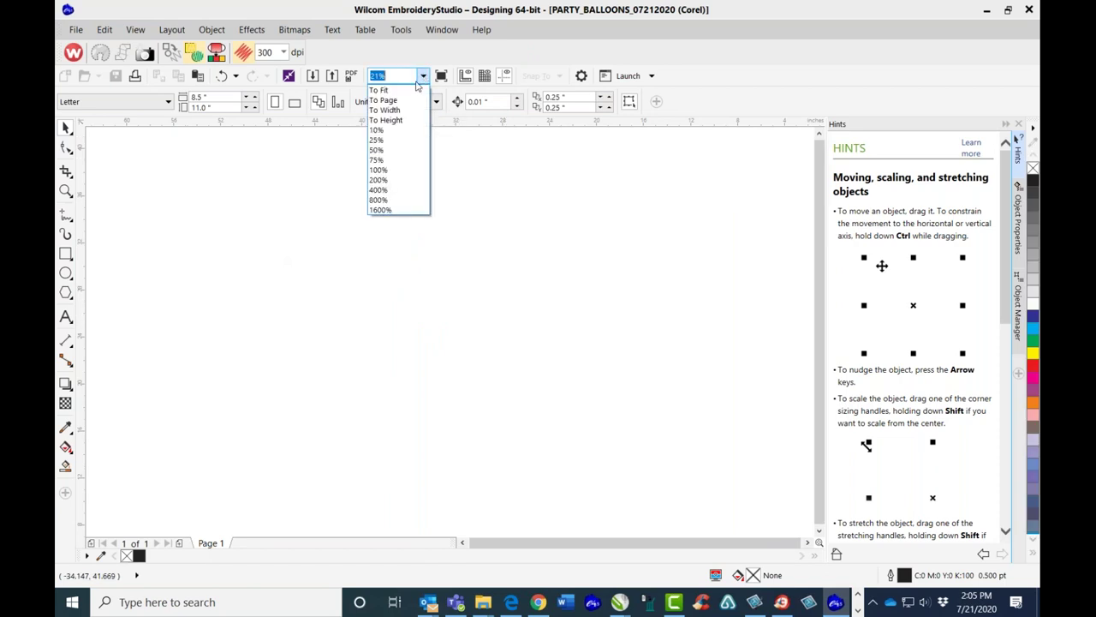
left_click(414, 91)
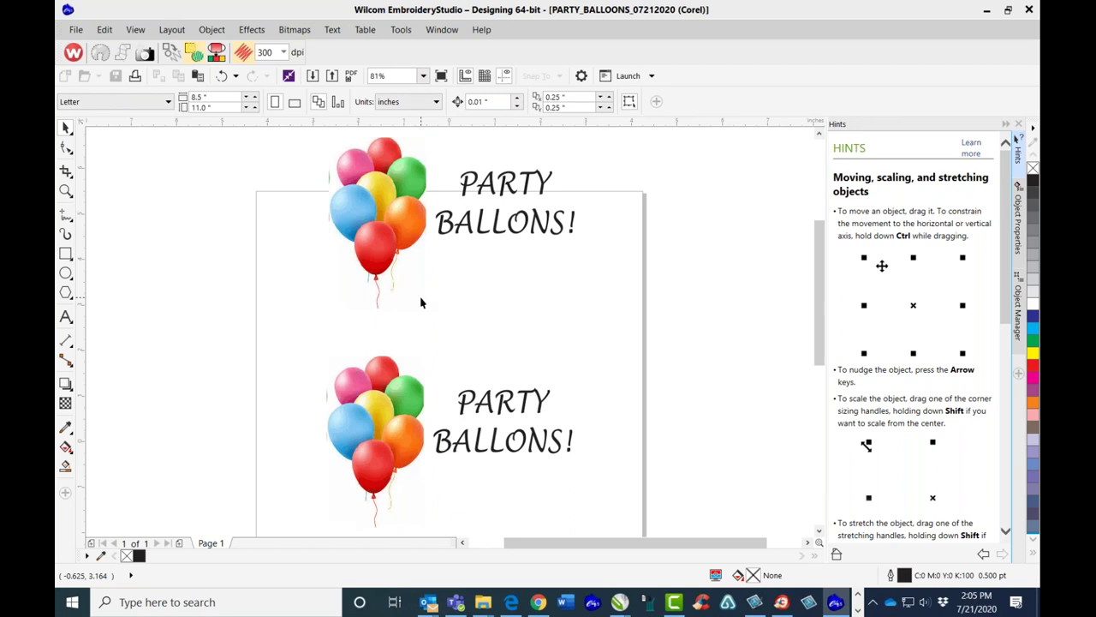
Inspect the object types of the upper balloon bitmap, the letter O and the joined TY letters.
left_click(403, 234)
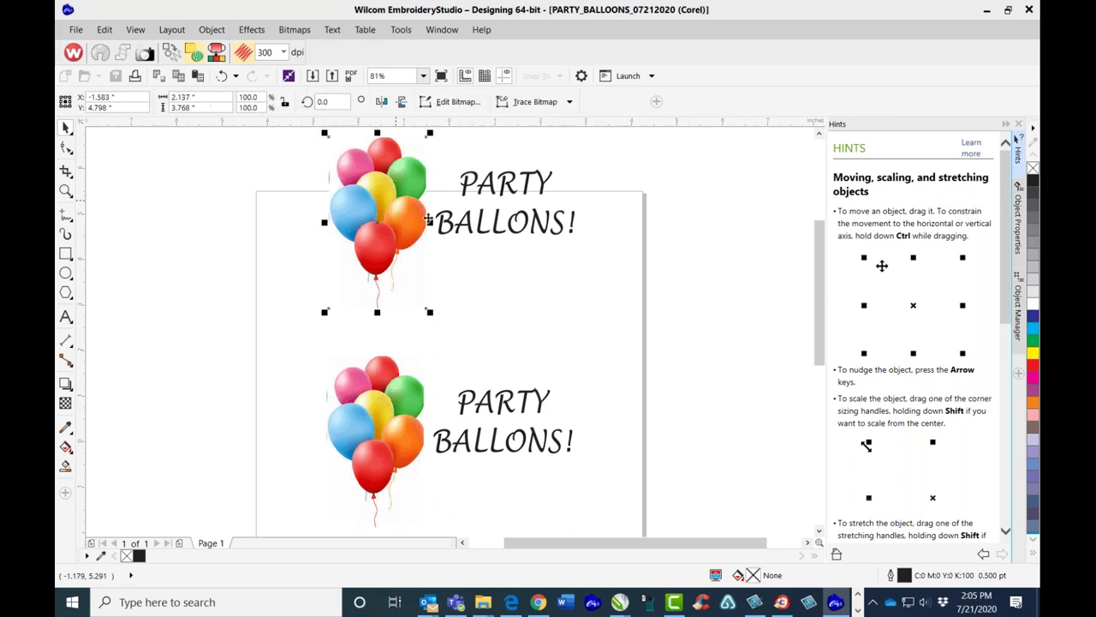
left_click(512, 232)
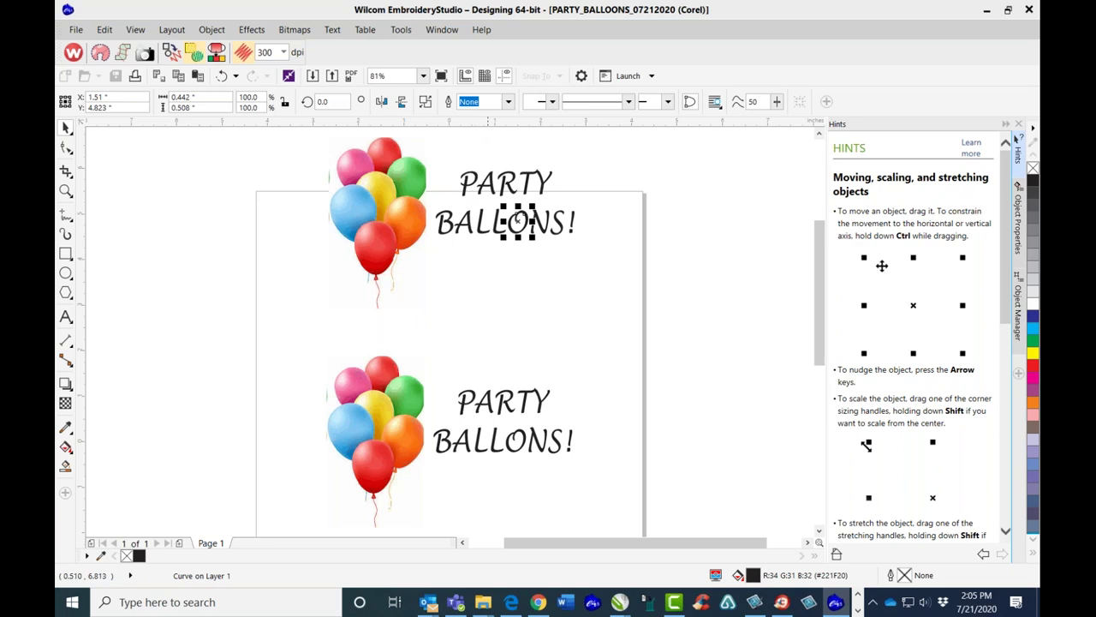
left_click(548, 183)
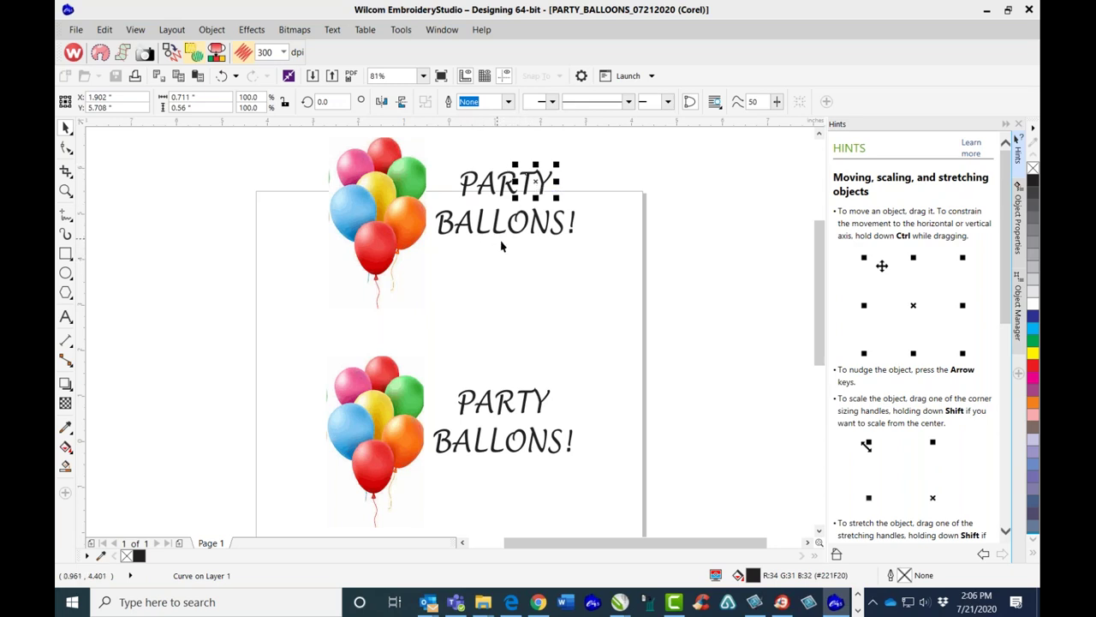
Outline-trace the upper balloon bitmap using the Clipart image type and accept the trace.
left_click(413, 178)
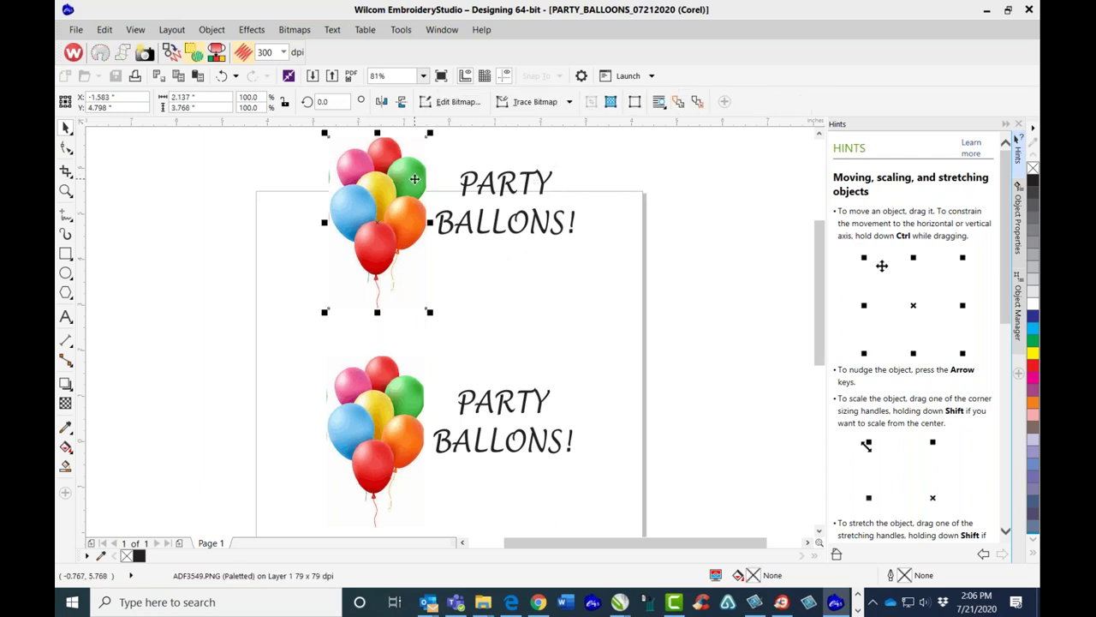
left_click(570, 102)
mouse_move(565, 155)
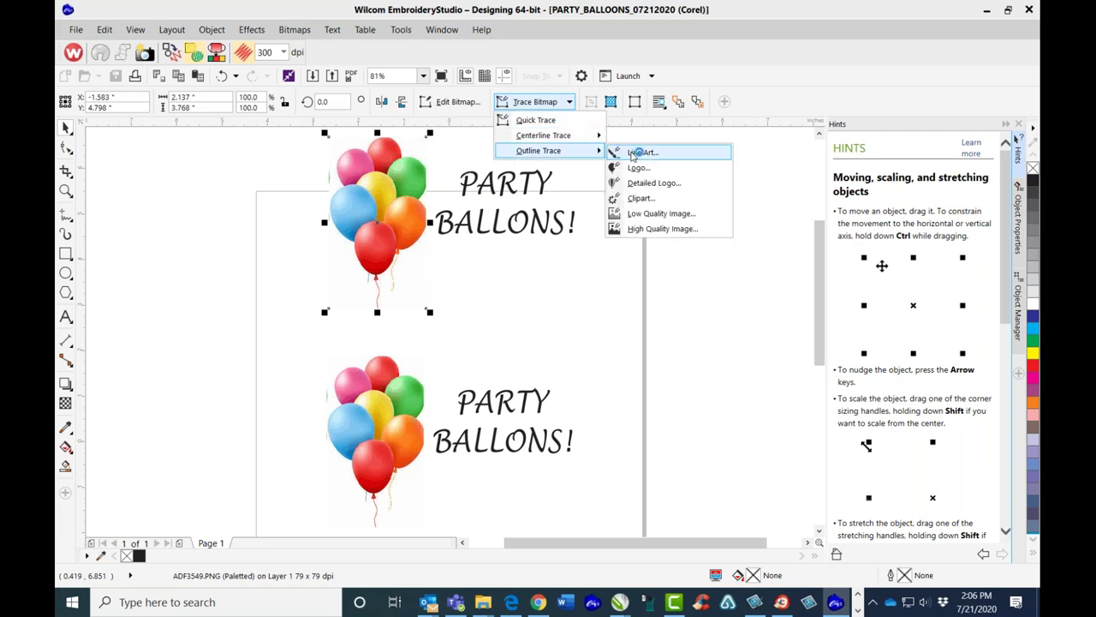
left_click(640, 199)
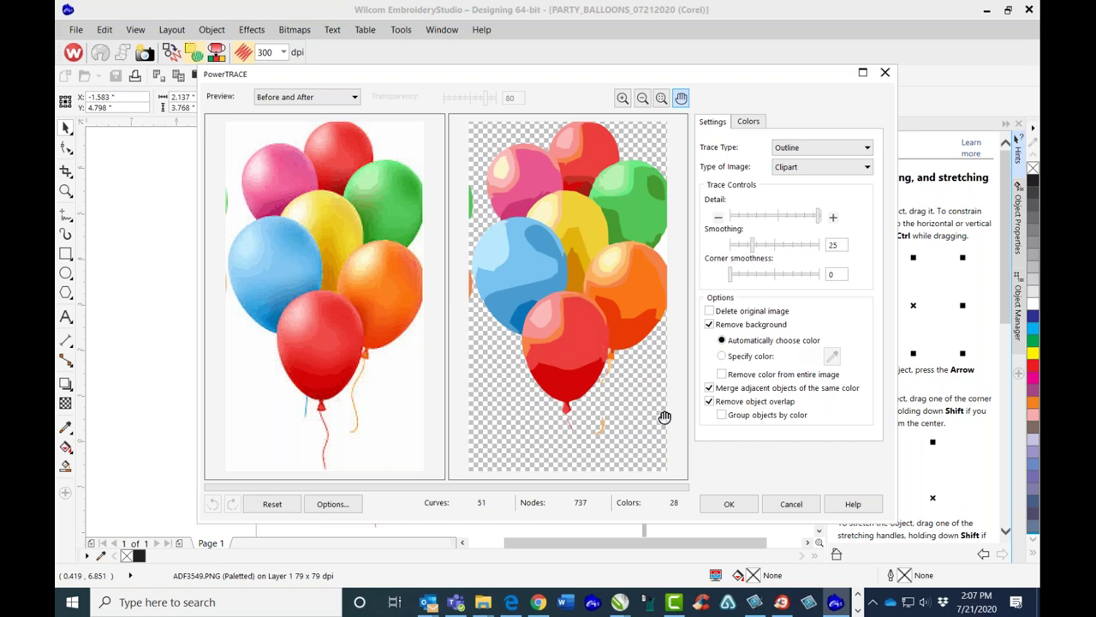
left_click(729, 504)
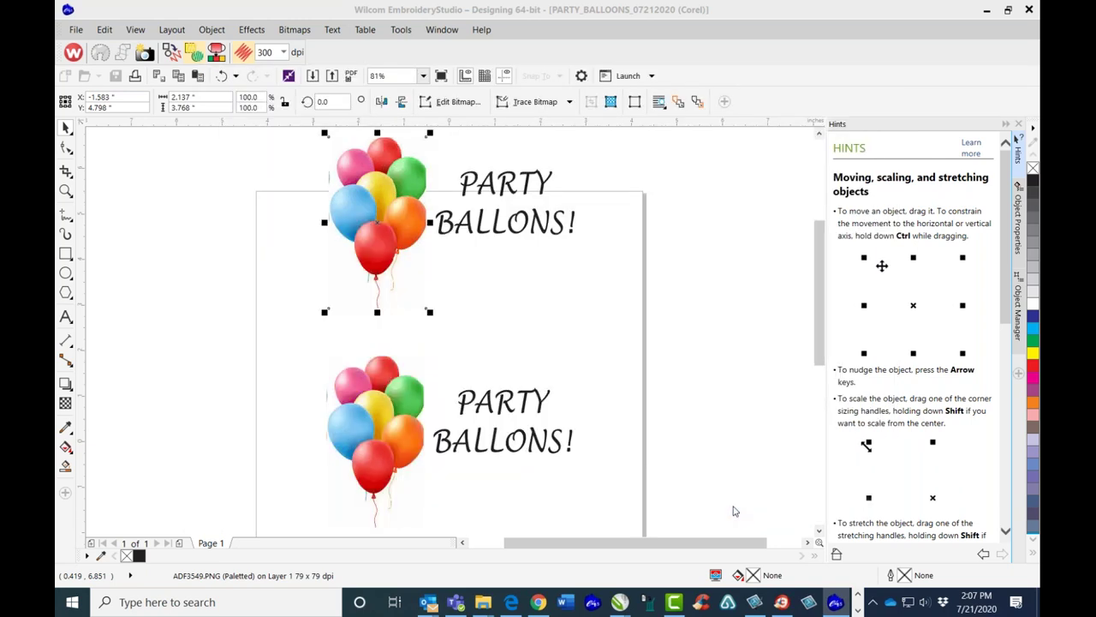
Select the whole upper artwork, traced balloons and lettering together, and convert it to embroidery.
left_click(651, 335)
left_click_drag(674, 333, 278, 187)
left_click_drag(287, 200, 288, 192)
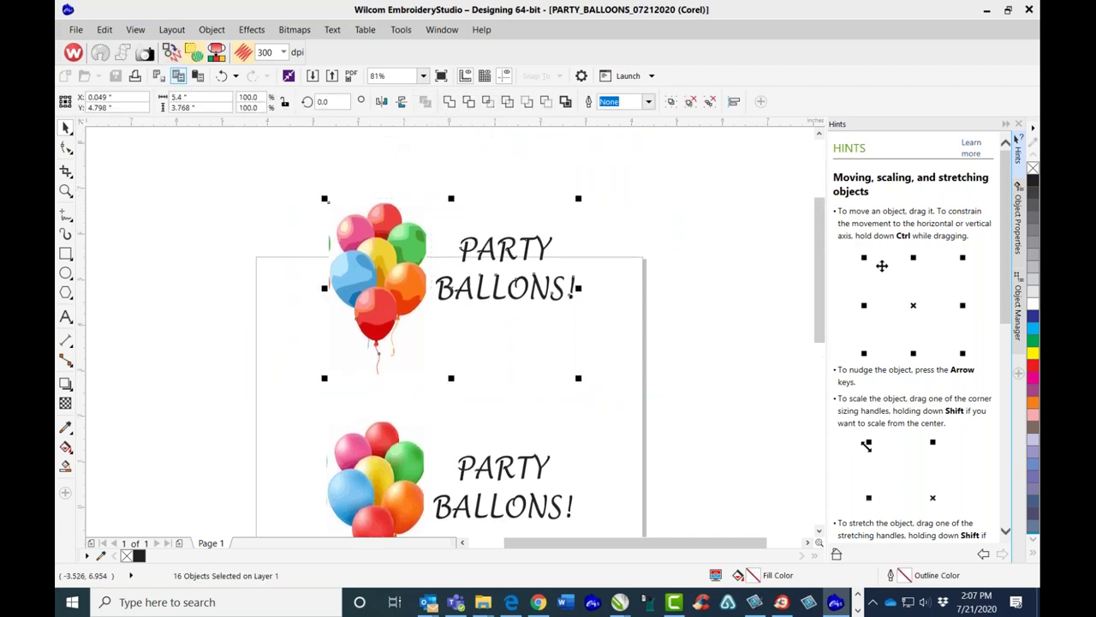
left_click(171, 51)
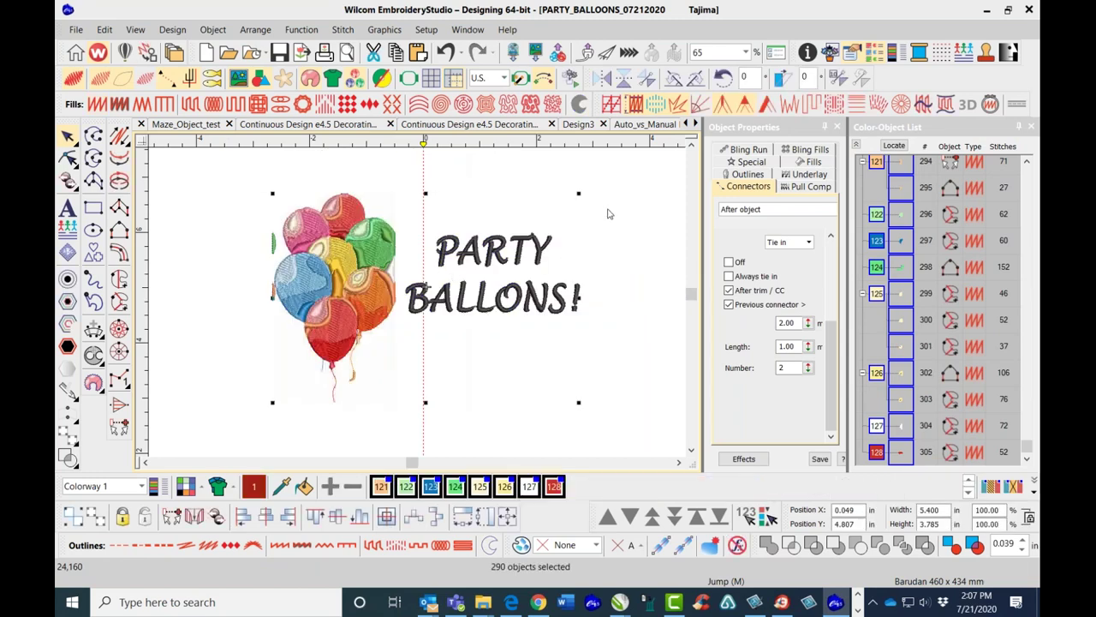
left_click(366, 369)
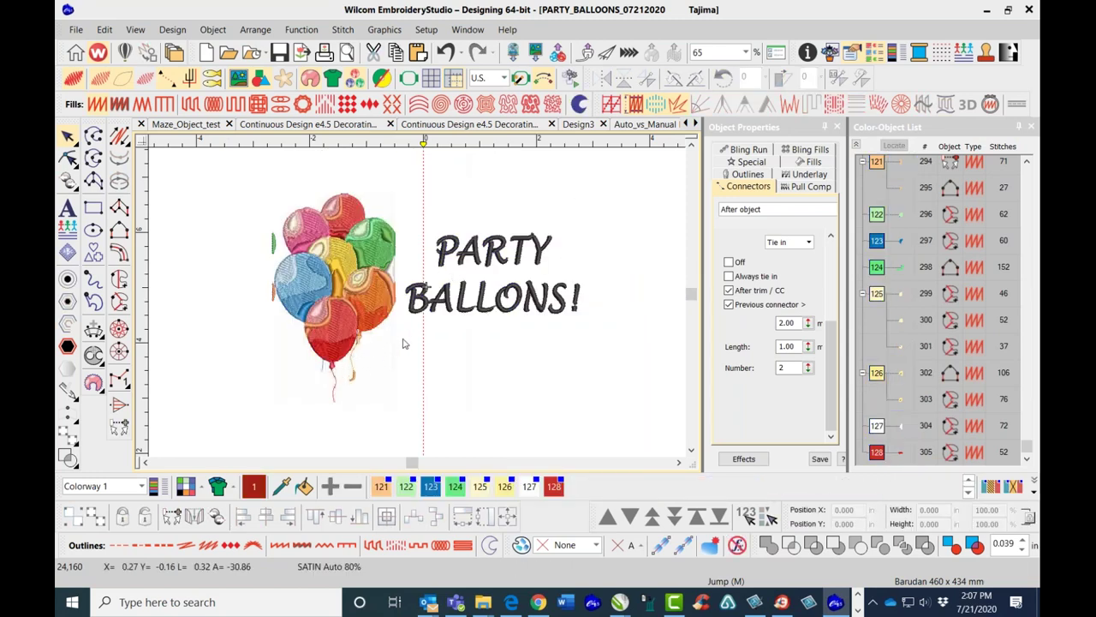
Examine the stitching and object type of the converted PARTY BALLONS! lettering, including the second L of BALLONS.
scroll(422, 306, "up", 3)
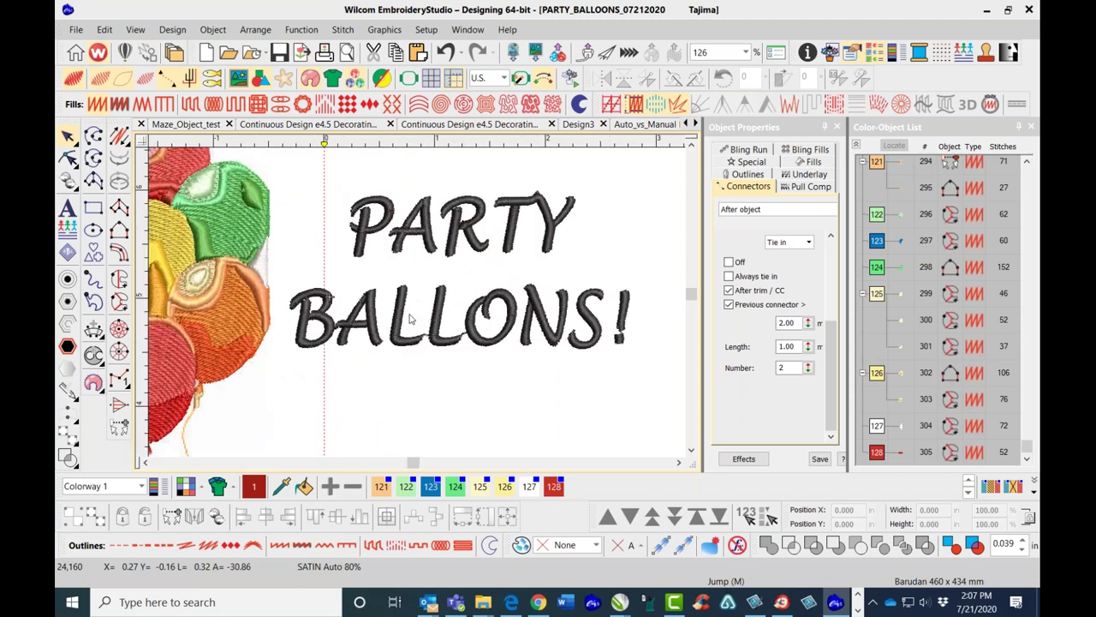
scroll(411, 300, "up", 2)
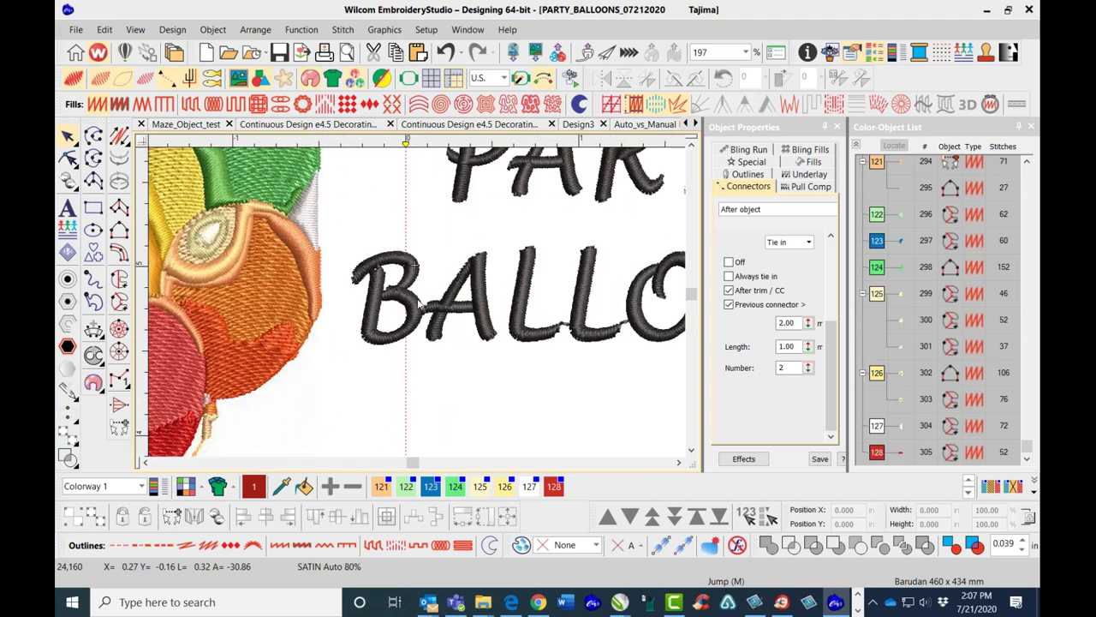
scroll(409, 295, "up", 3)
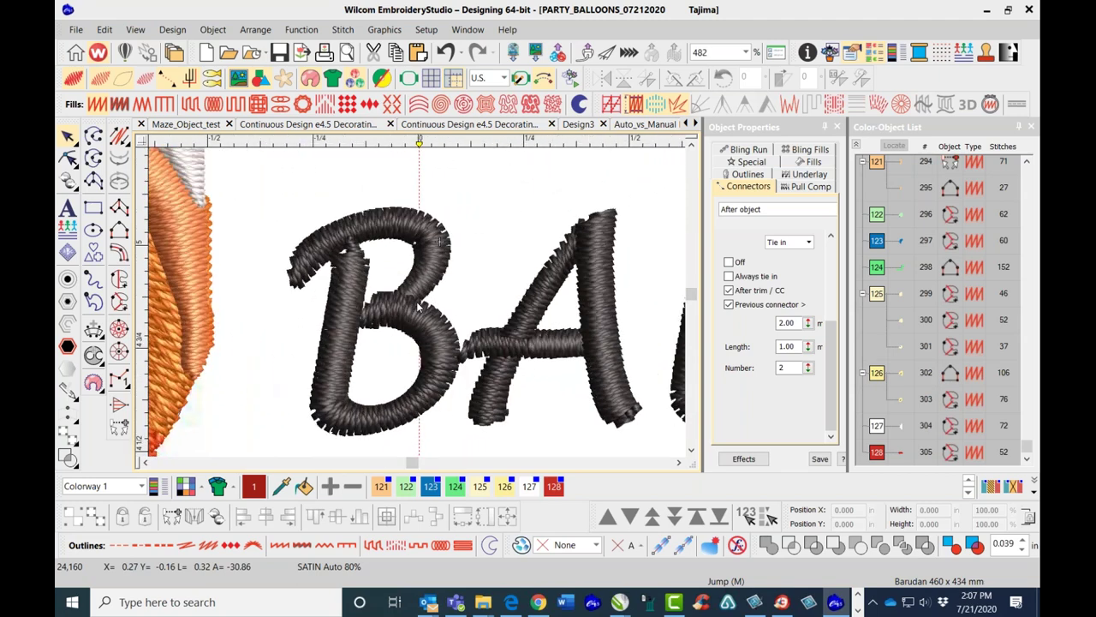
scroll(419, 306, "down", 2)
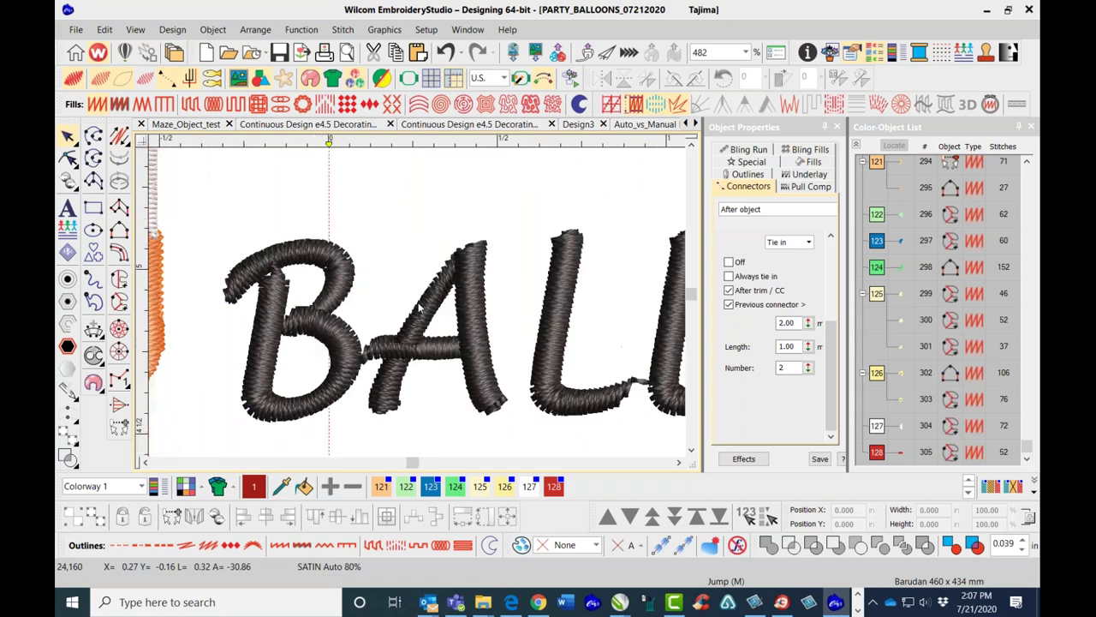
scroll(420, 305, "down", 2)
left_click(505, 305)
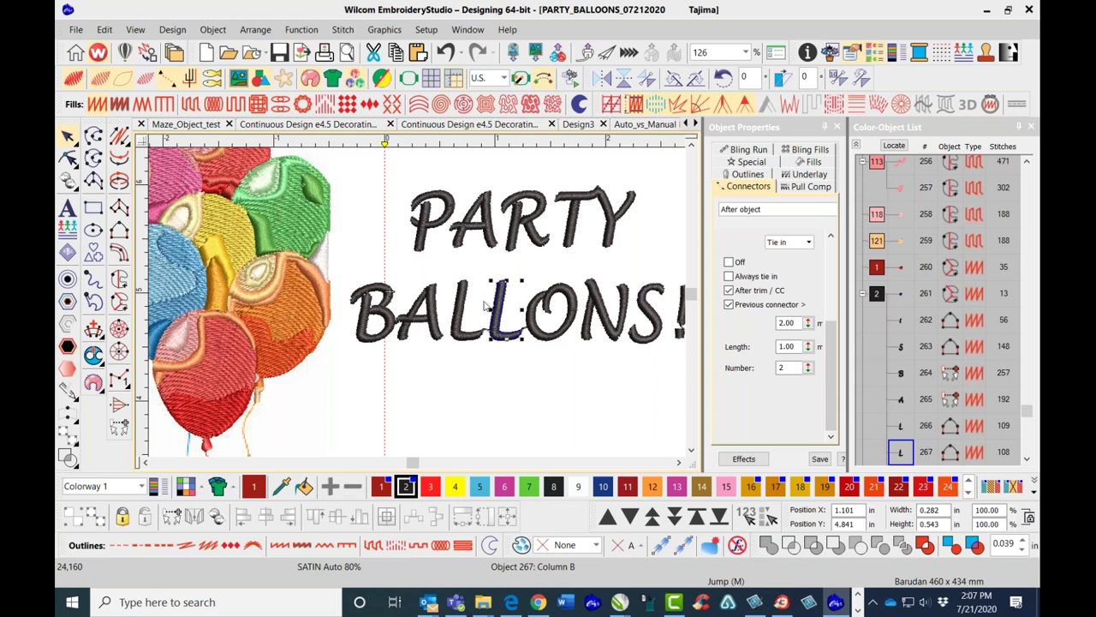
scroll(486, 302, "up", 2)
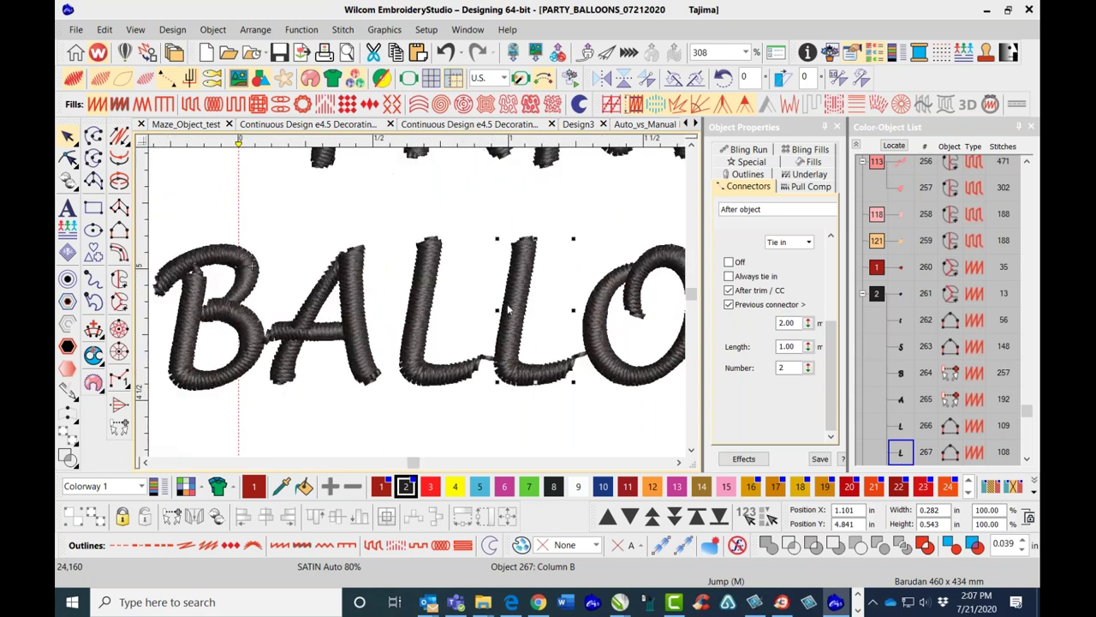
scroll(505, 311, "down", 1)
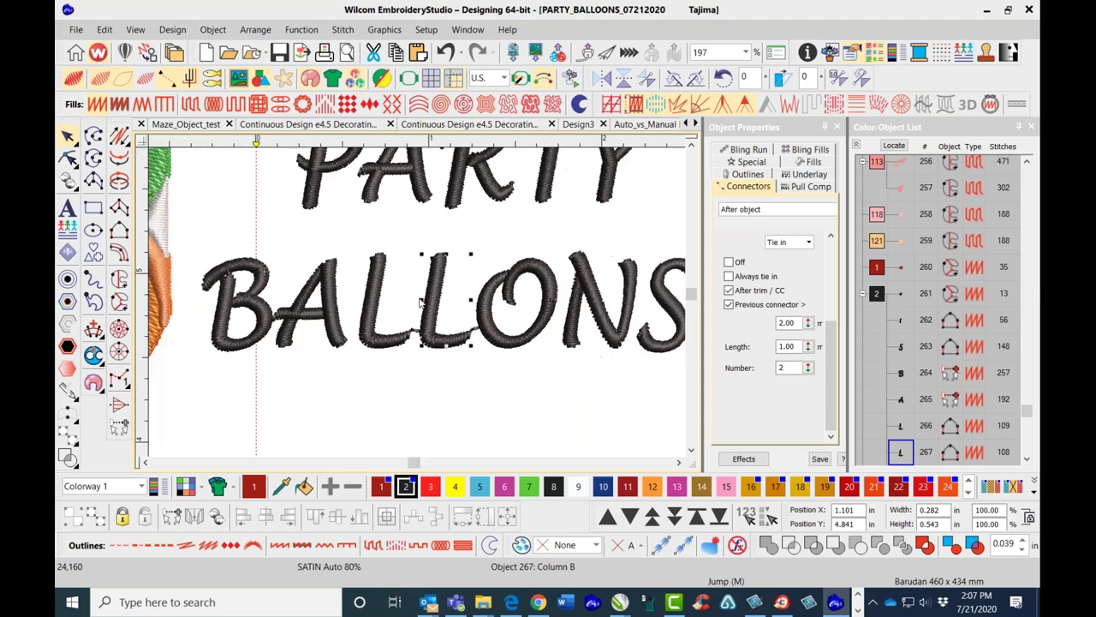
scroll(420, 305, "down", 1)
scroll(421, 304, "down", 2)
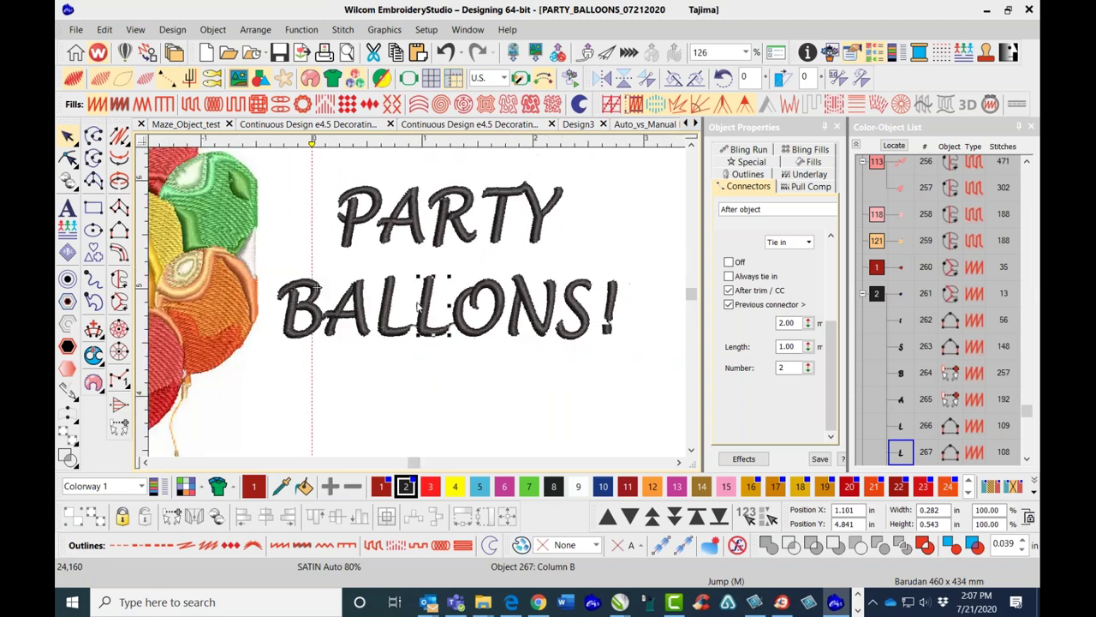
Examine the converted balloons' stitch fills and highlights, and compare them with the stitched lettering.
scroll(426, 299, "up", 1)
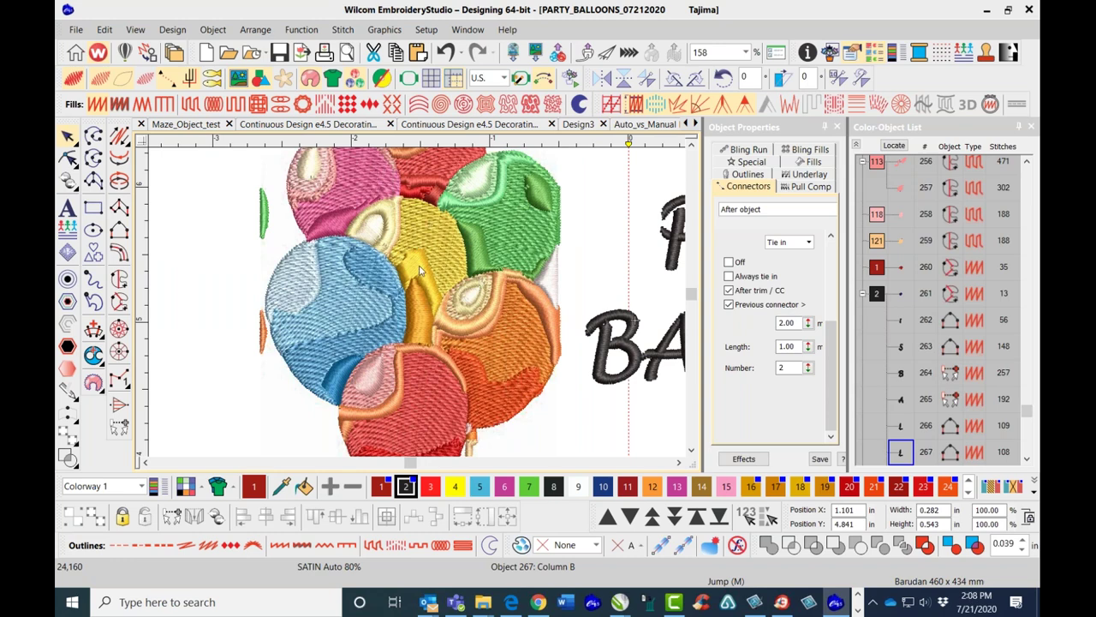
scroll(420, 270, "down", 1)
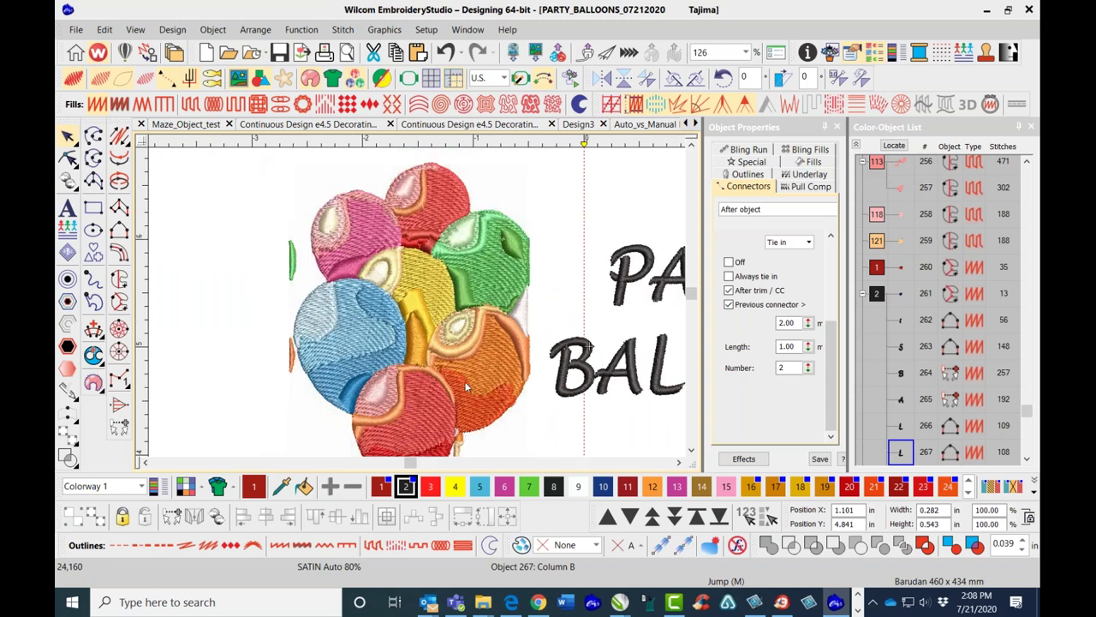
scroll(466, 385, "down", 1)
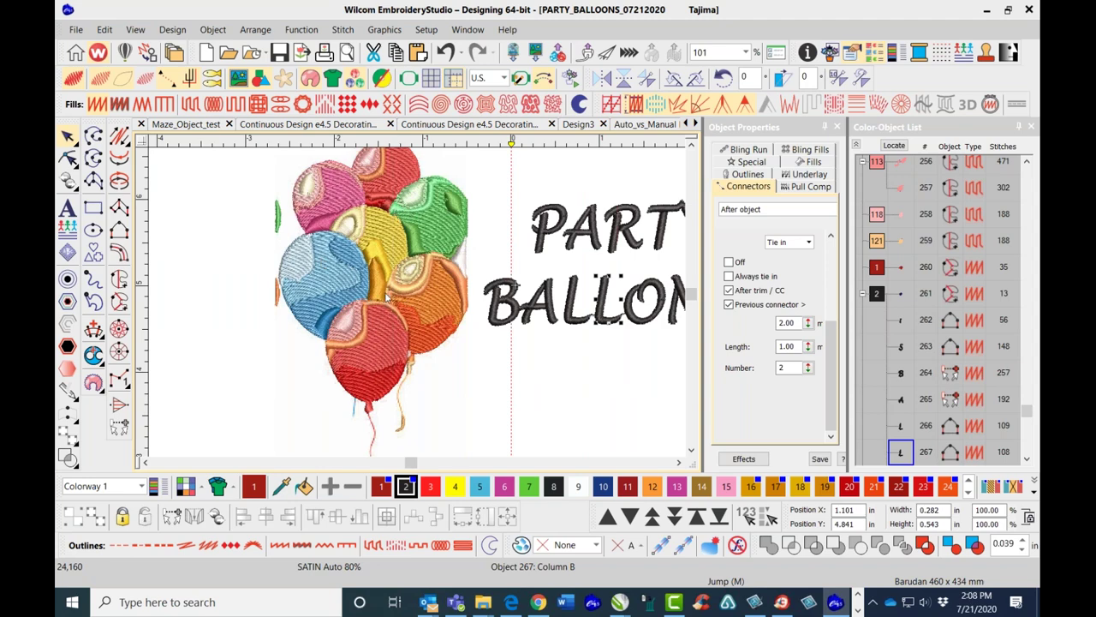
left_click(529, 371)
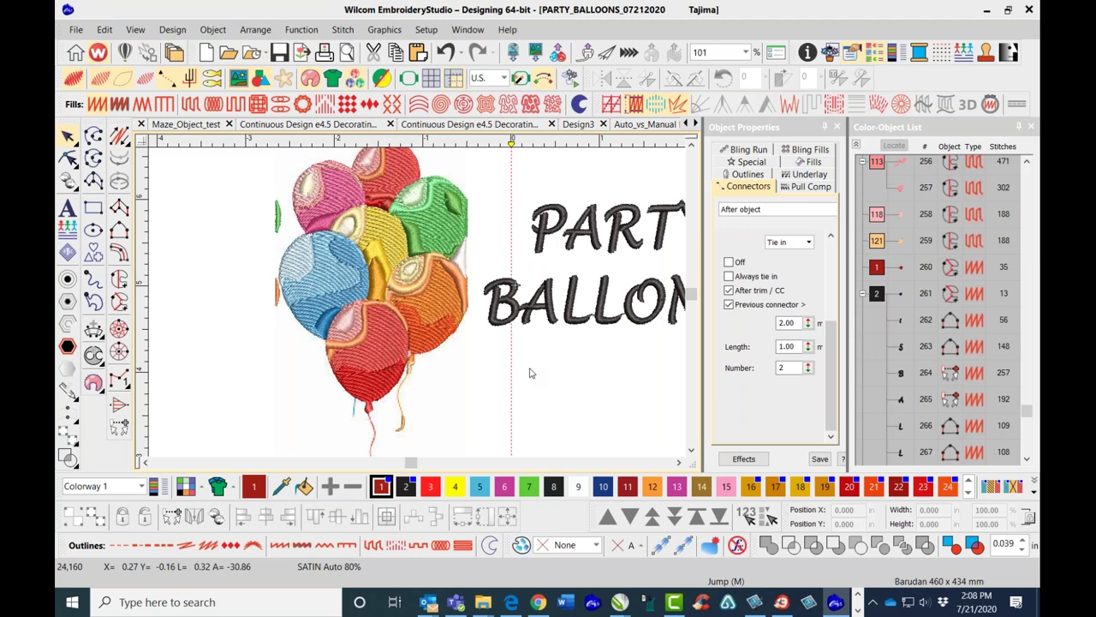
scroll(552, 352, "down", 2)
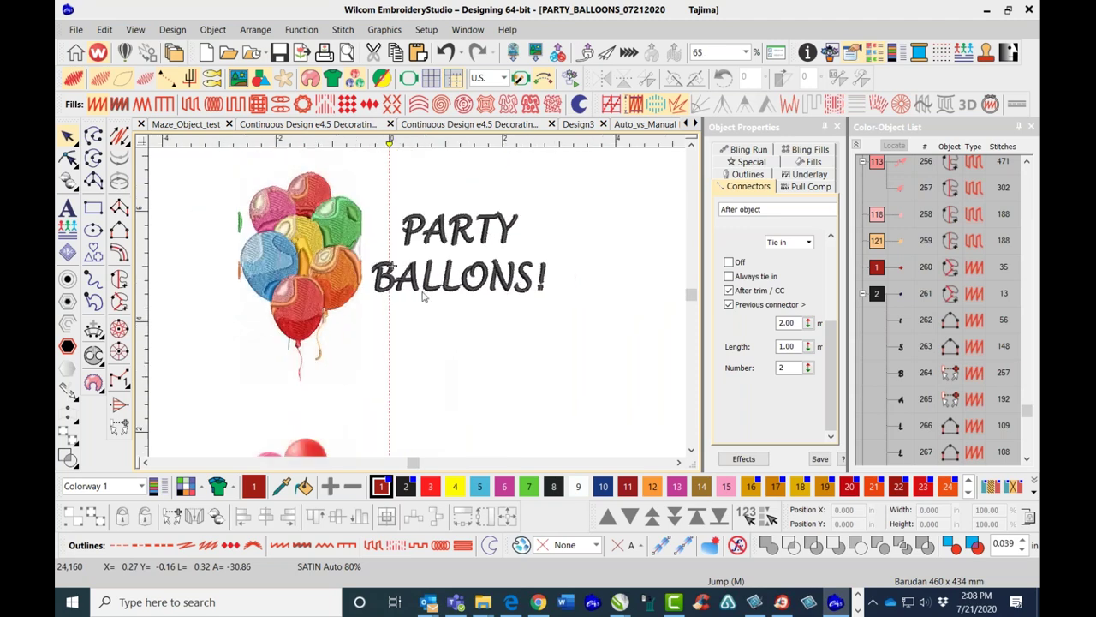
scroll(417, 306, "up", 2)
scroll(417, 306, "up", 2)
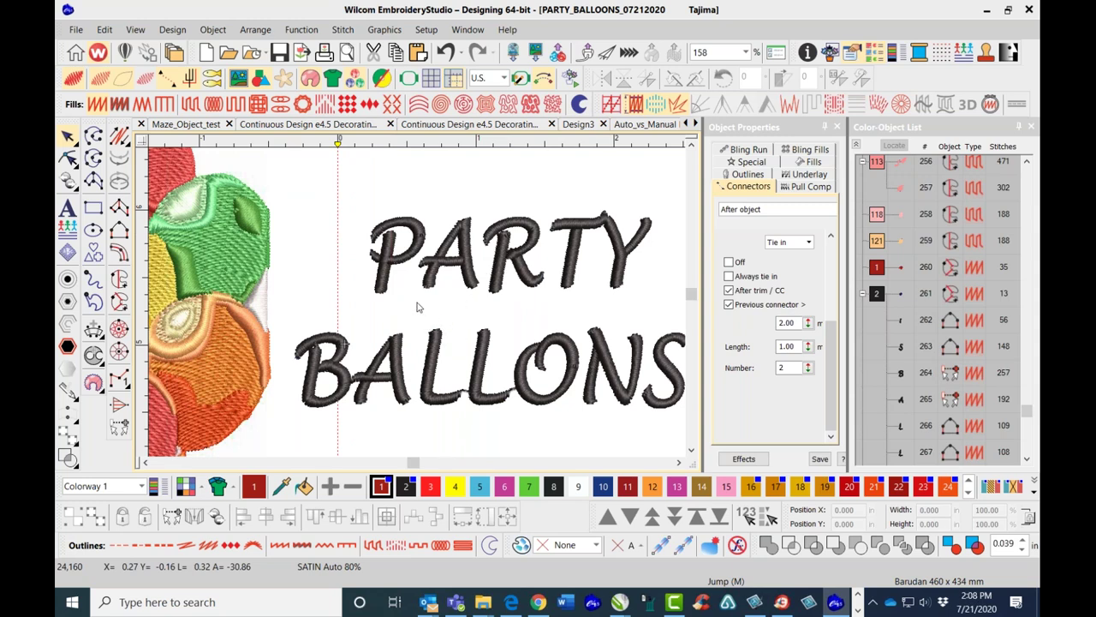
scroll(417, 306, "down", 2)
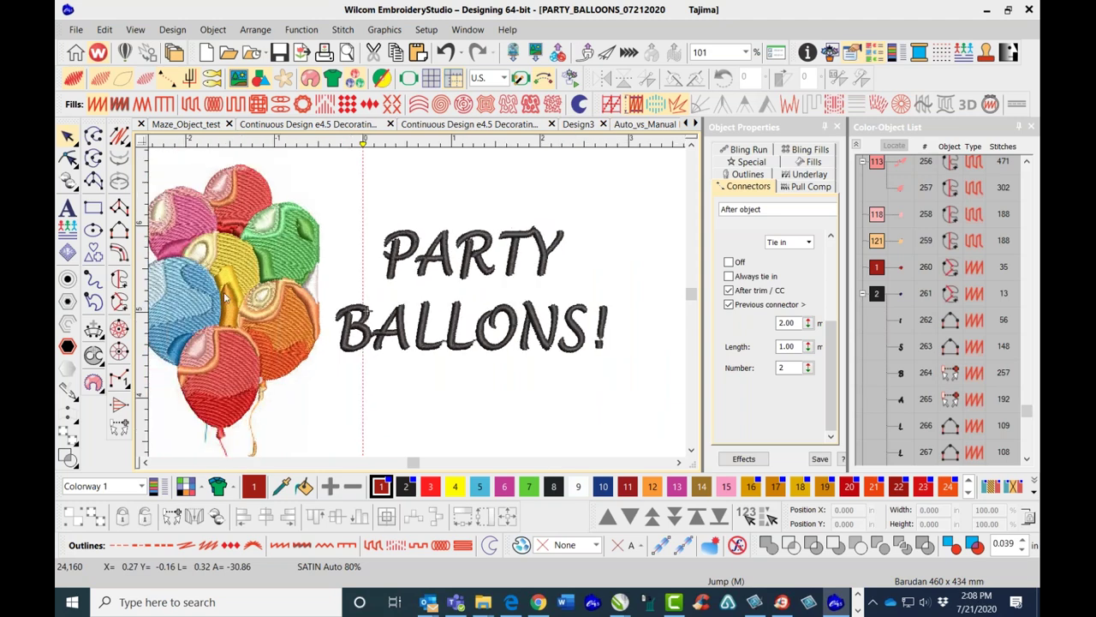
Compare the stitched upper design with the original balloon bitmap and lettering below it.
scroll(418, 306, "down", 1)
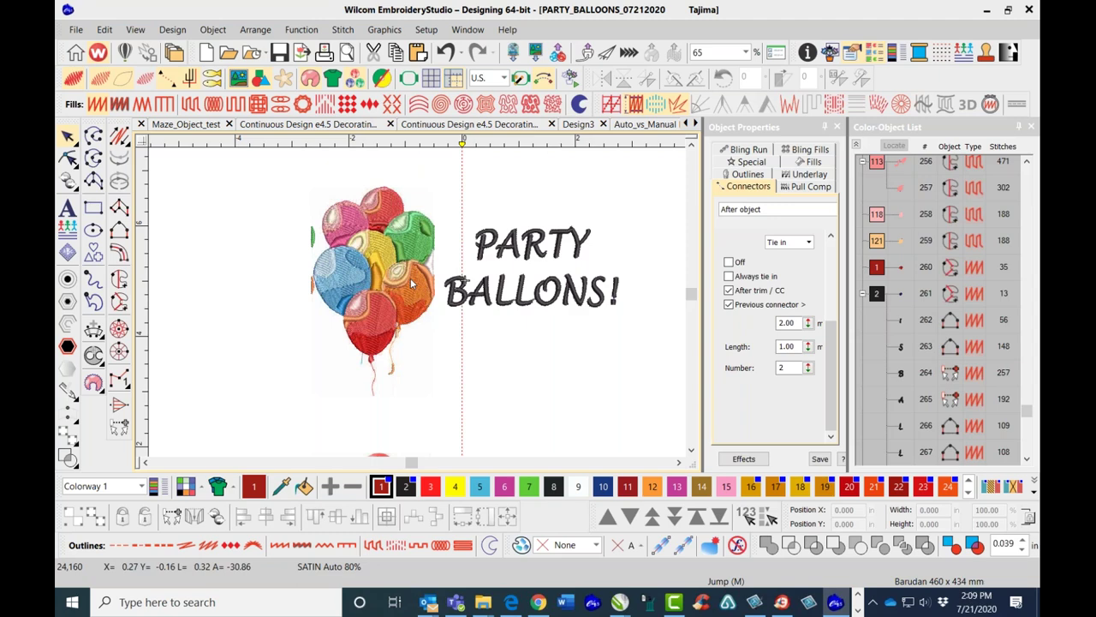
scroll(402, 292, "down", 2)
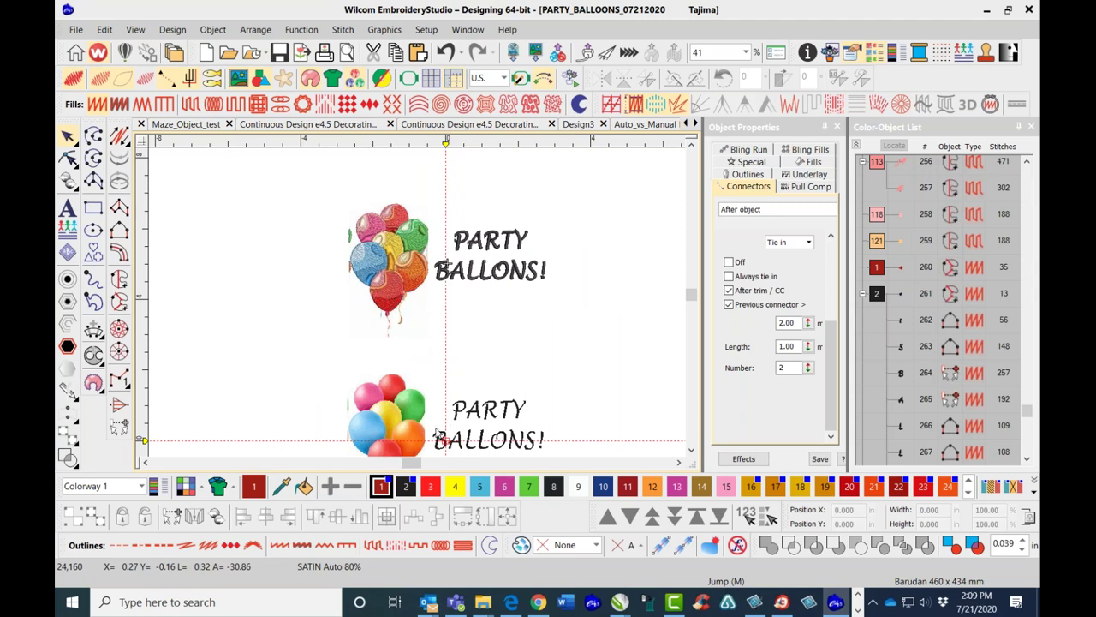
scroll(420, 306, "down", 1)
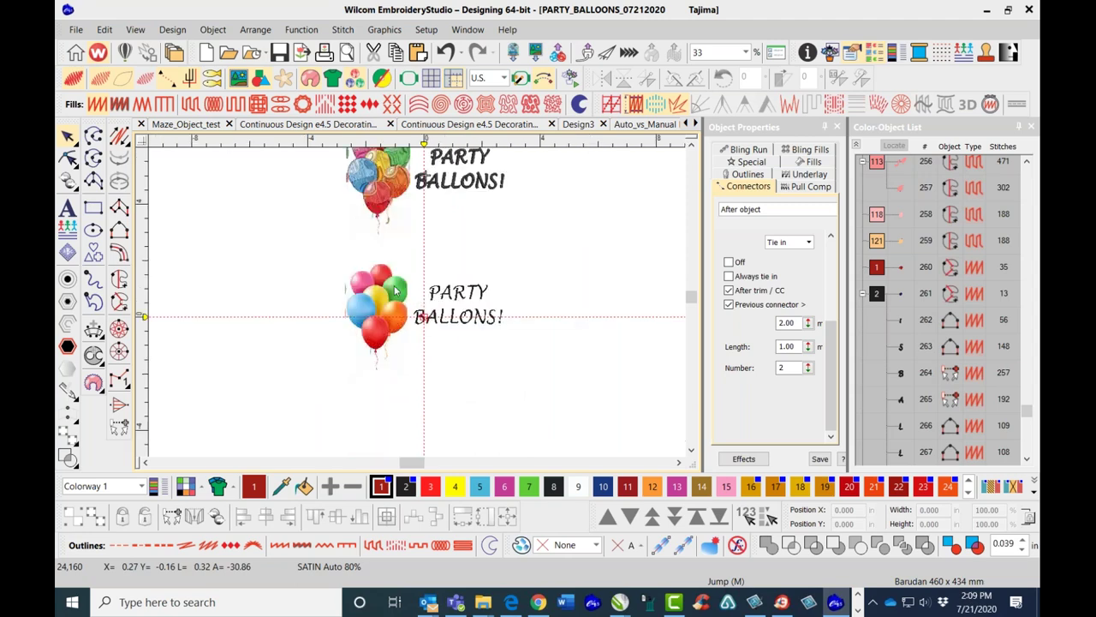
scroll(419, 306, "up", 2)
scroll(419, 307, "up", 1)
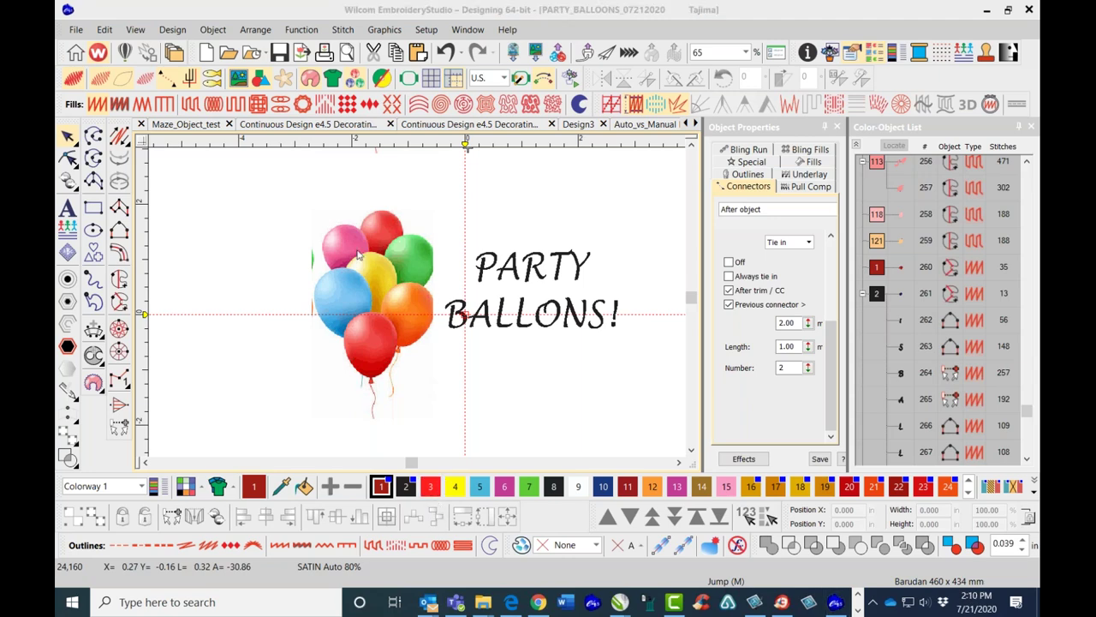
scroll(416, 301, "up", 2)
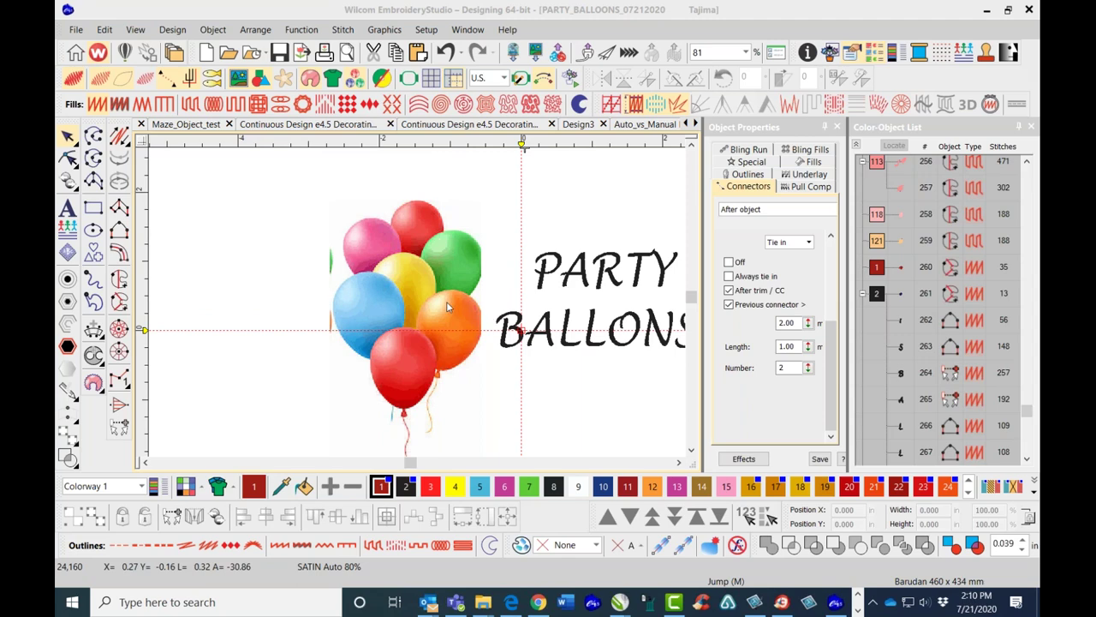
scroll(416, 301, "down", 6)
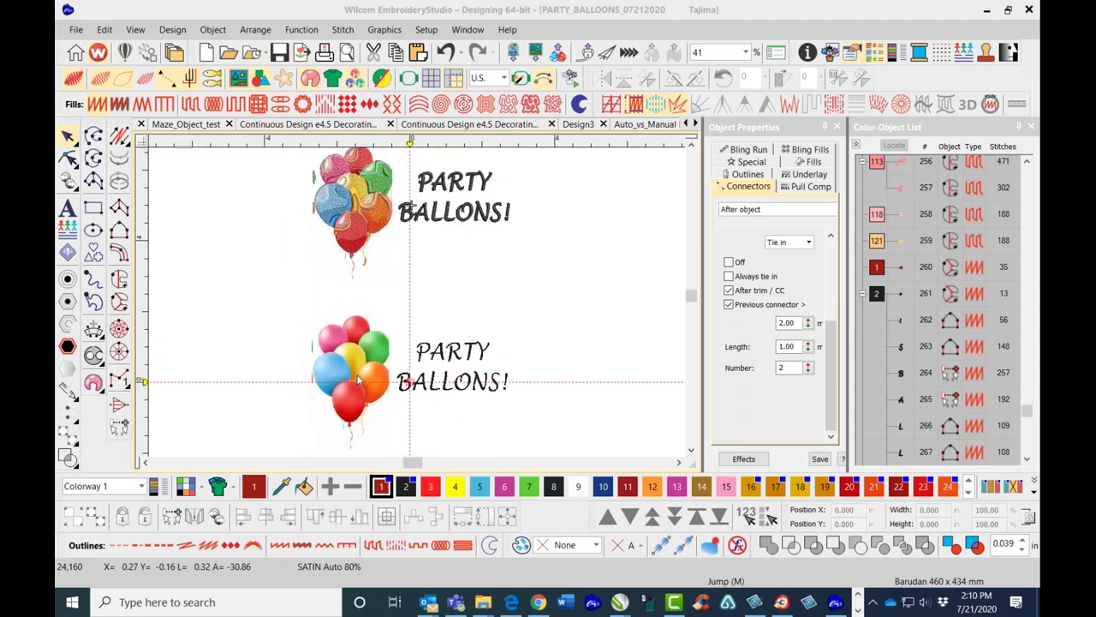
scroll(422, 295, "up", 4)
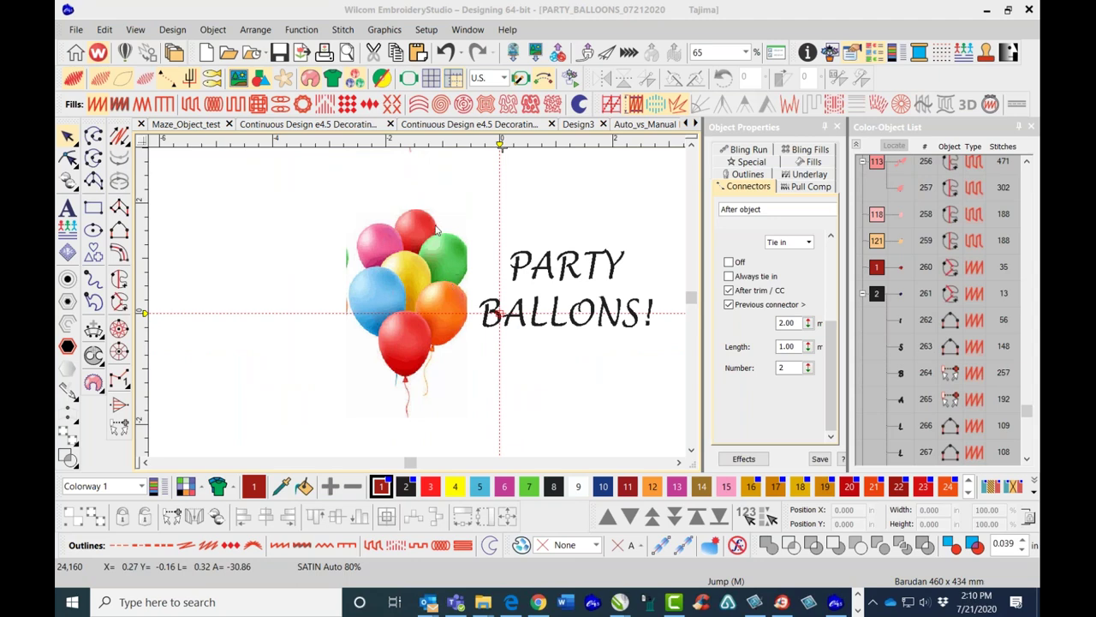
Save the design as PARTY_BALLOONS_07212020.EMB in the Online Designs folder, replacing the existing file.
left_click(76, 31)
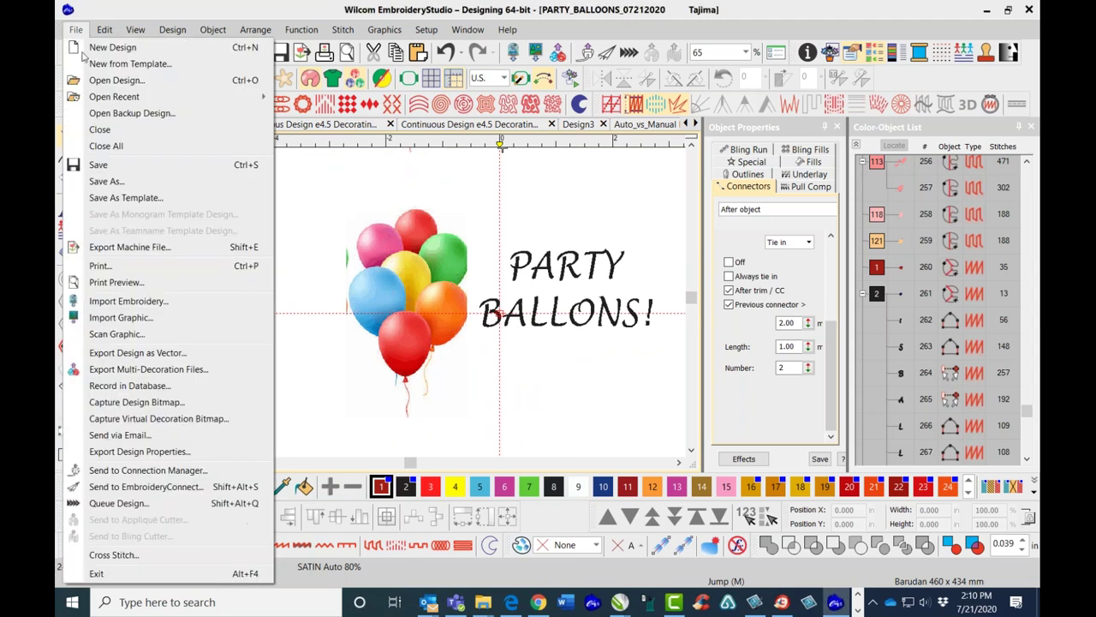
left_click(145, 181)
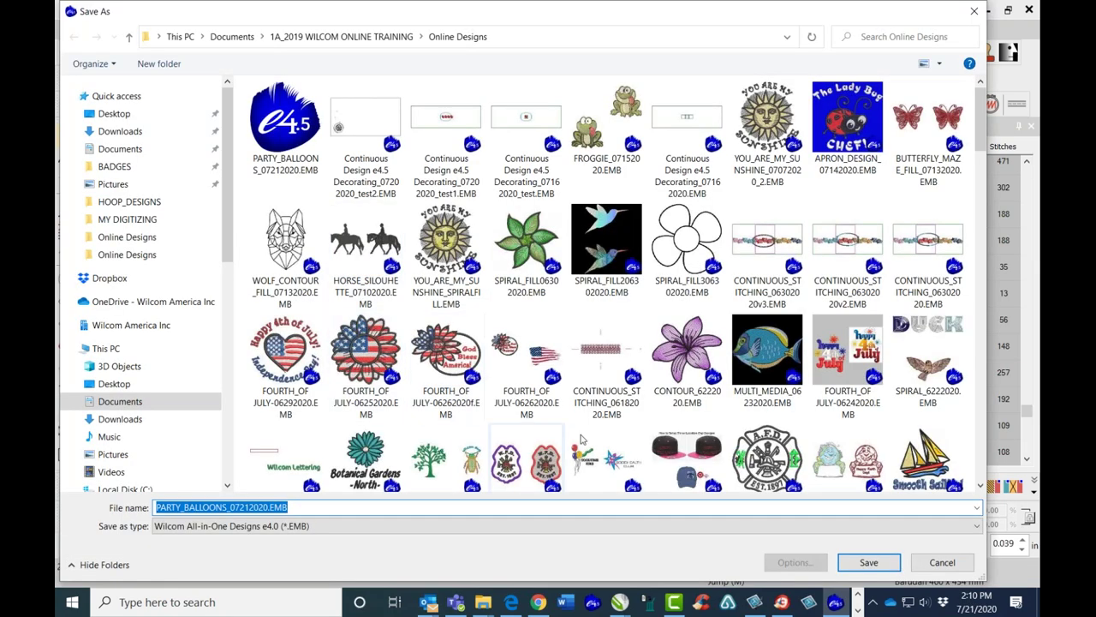
left_click(856, 568)
left_click(584, 304)
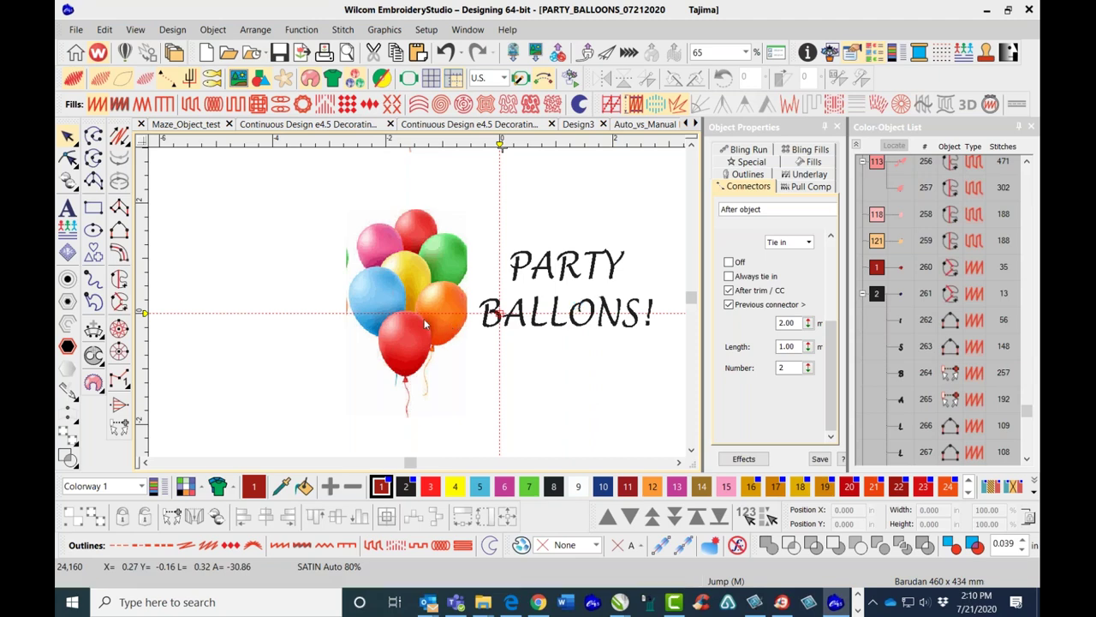
Lock the lower balloon bitmap in place.
scroll(417, 295, "up", 2)
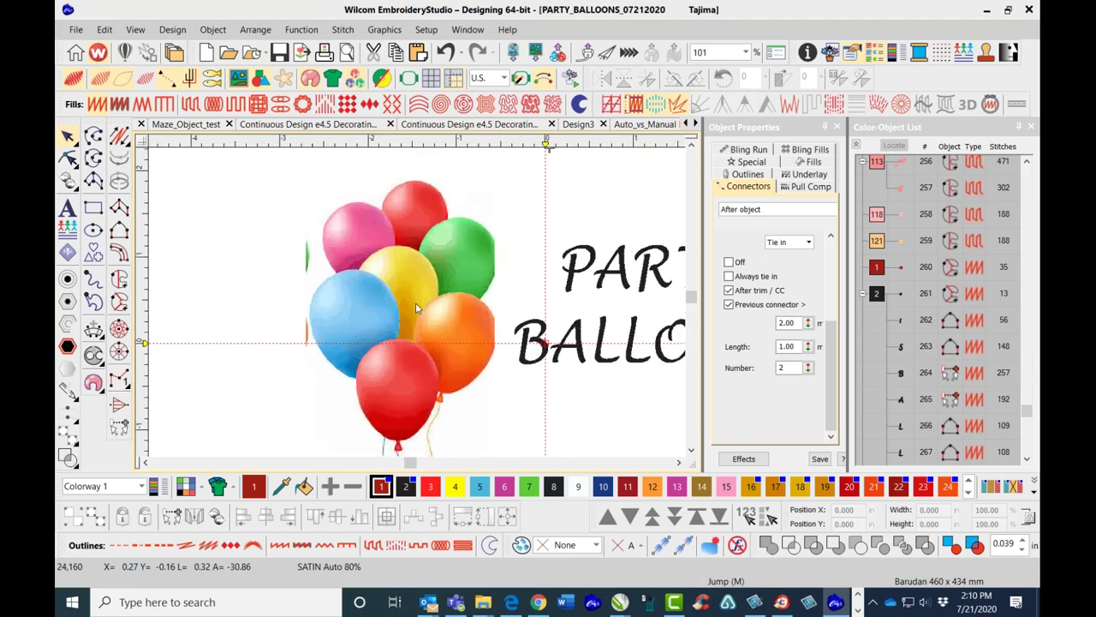
left_click(415, 308)
scroll(416, 301, "down", 4)
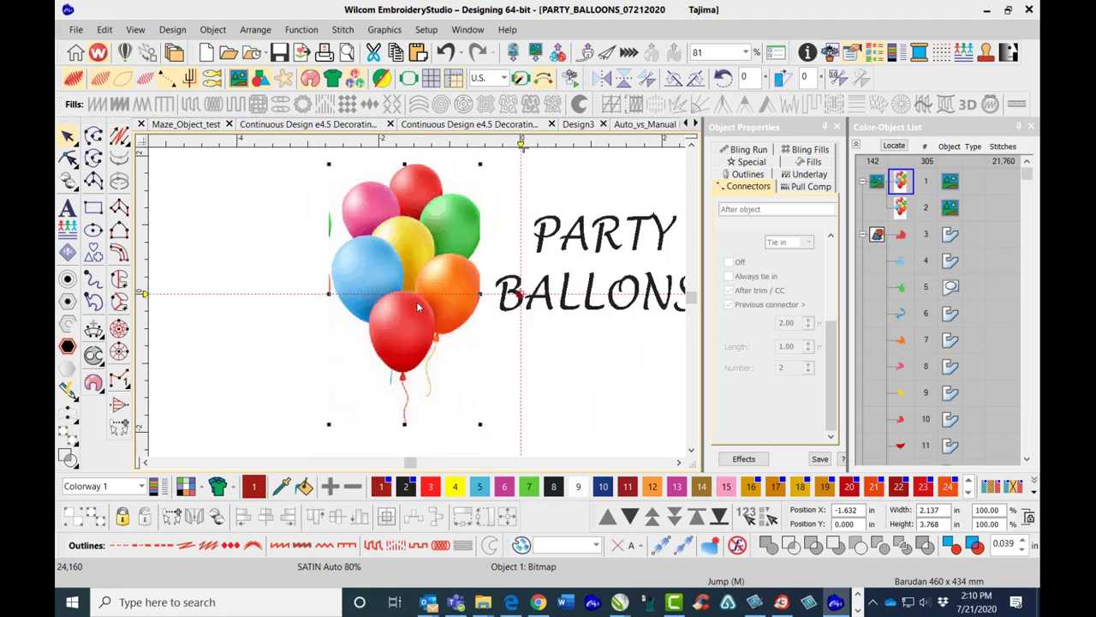
key("Escape")
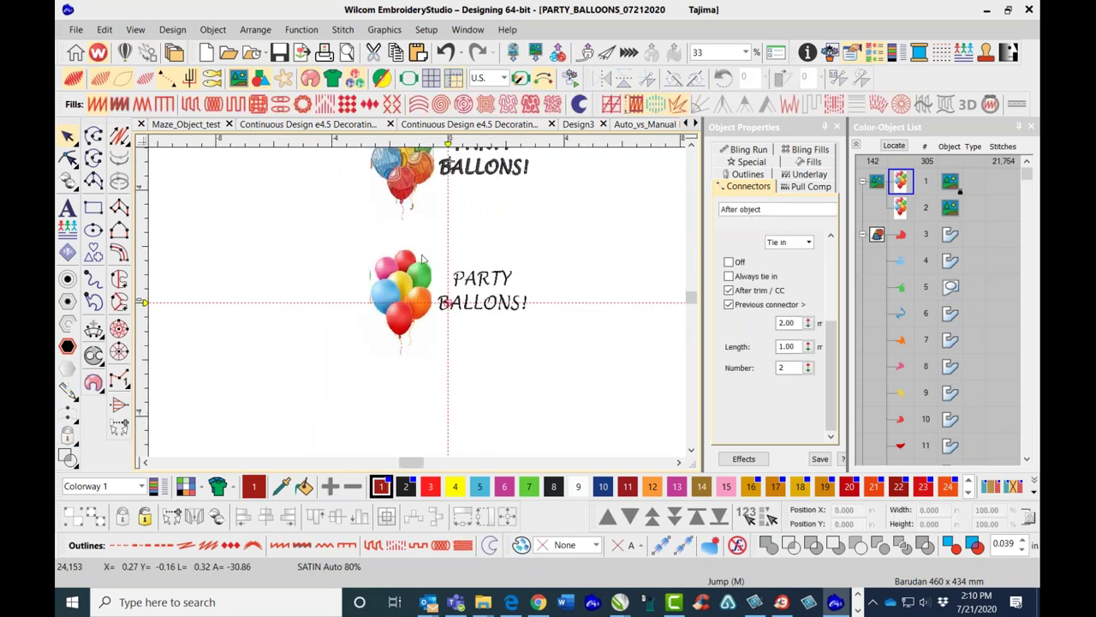
scroll(422, 271, "up", 1)
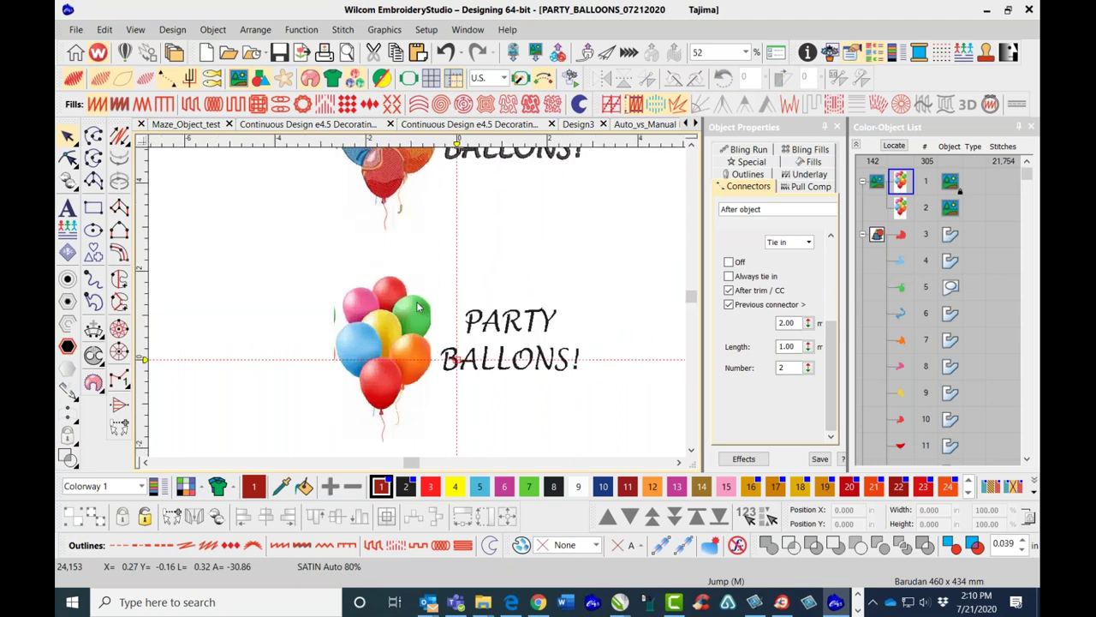
scroll(418, 307, "up", 2)
scroll(418, 307, "down", 1)
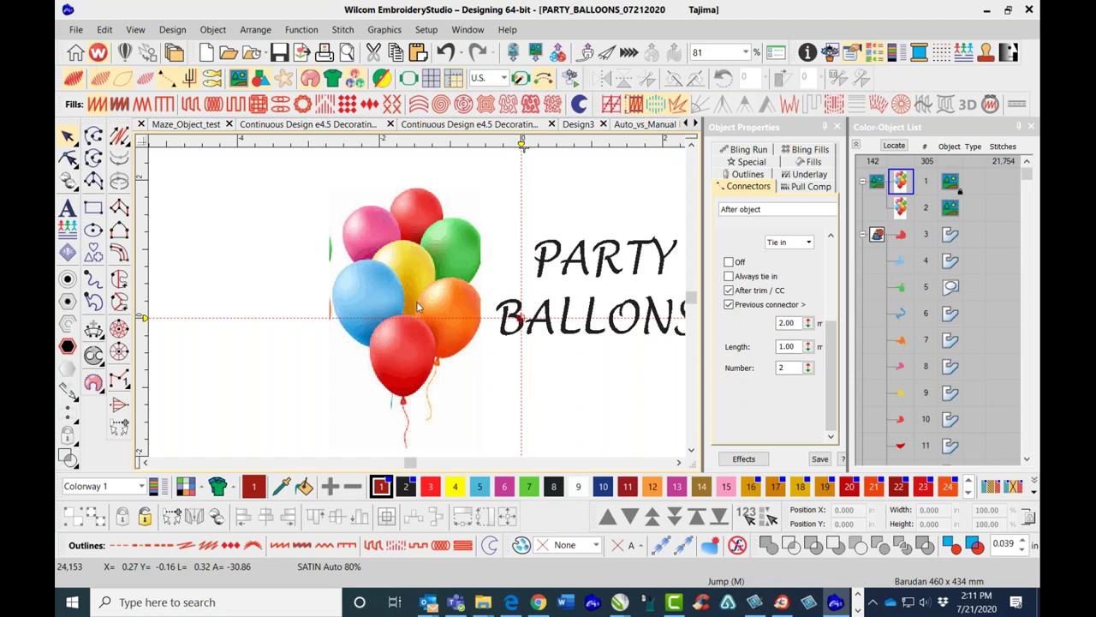
scroll(420, 307, "up", 1)
scroll(424, 287, "down", 1)
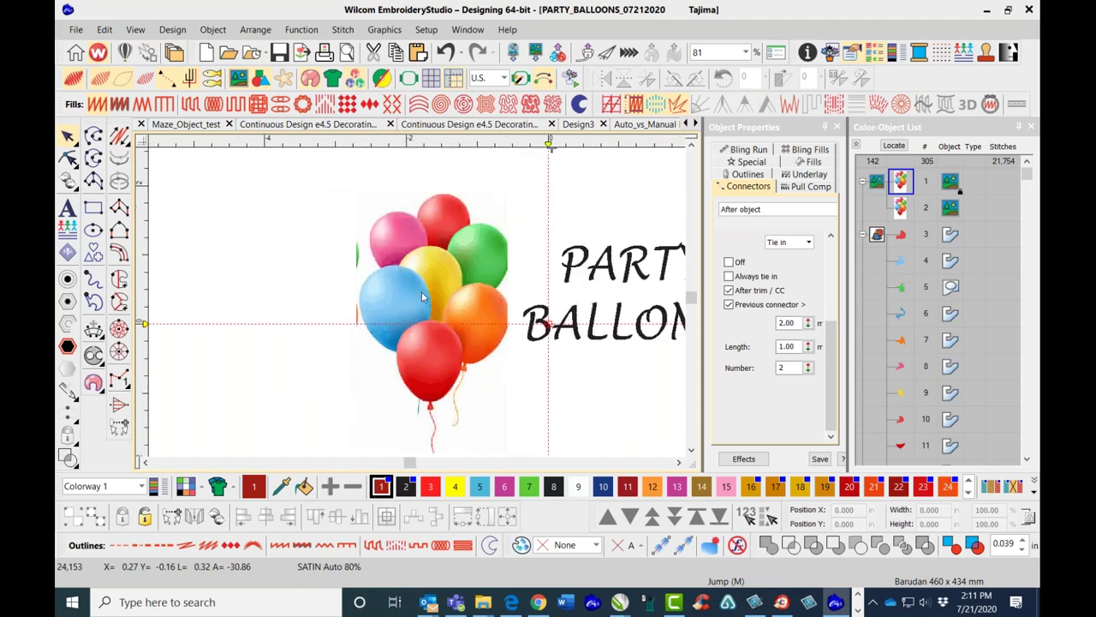
scroll(421, 292, "up", 1)
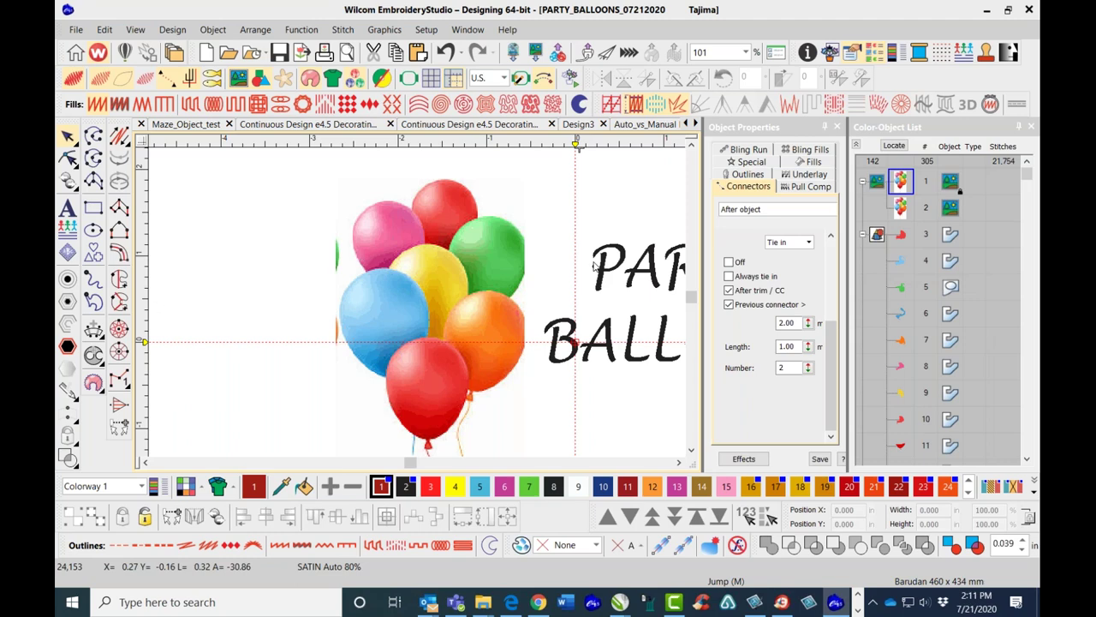
Start the Column A digitizing tool for the letter P in the locked PARTY lettering backdrop.
scroll(603, 275, "up", 2)
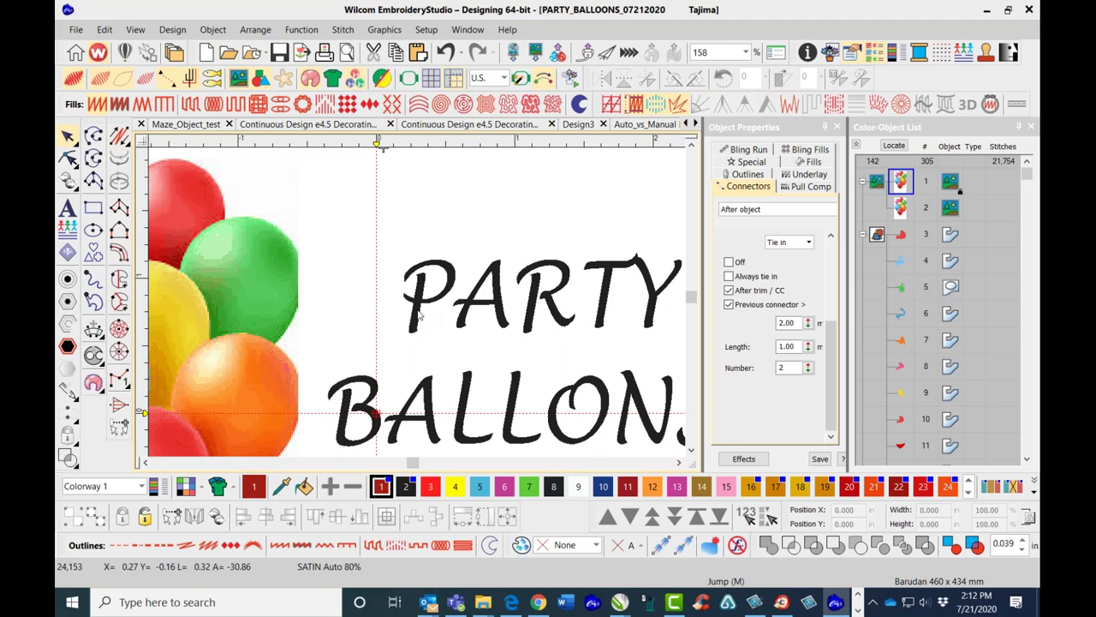
left_click(92, 180)
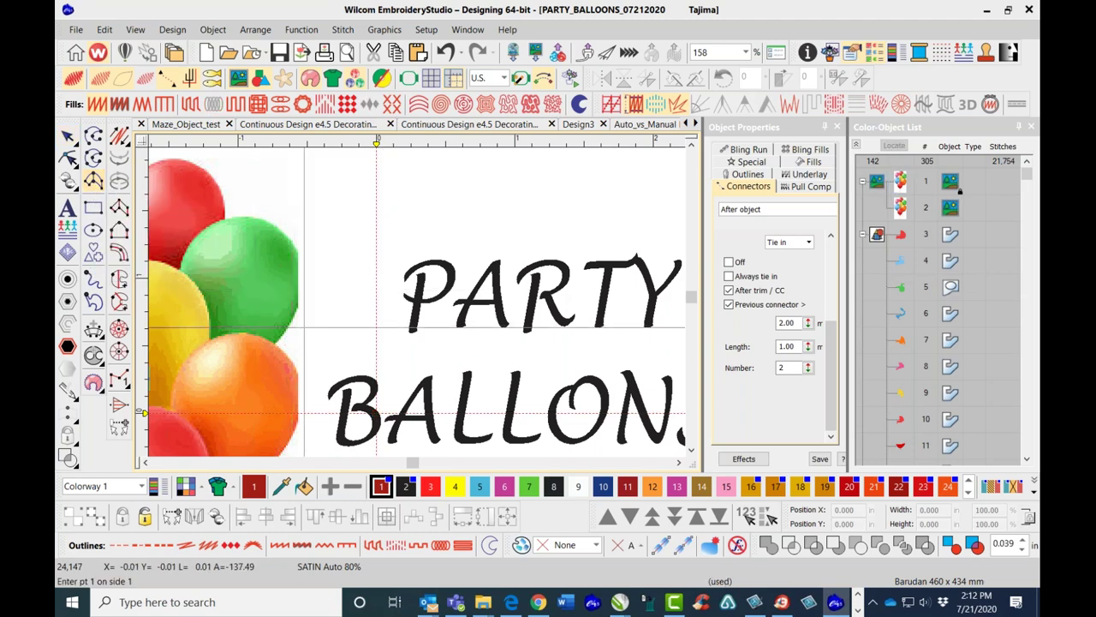
scroll(416, 282, "up", 2)
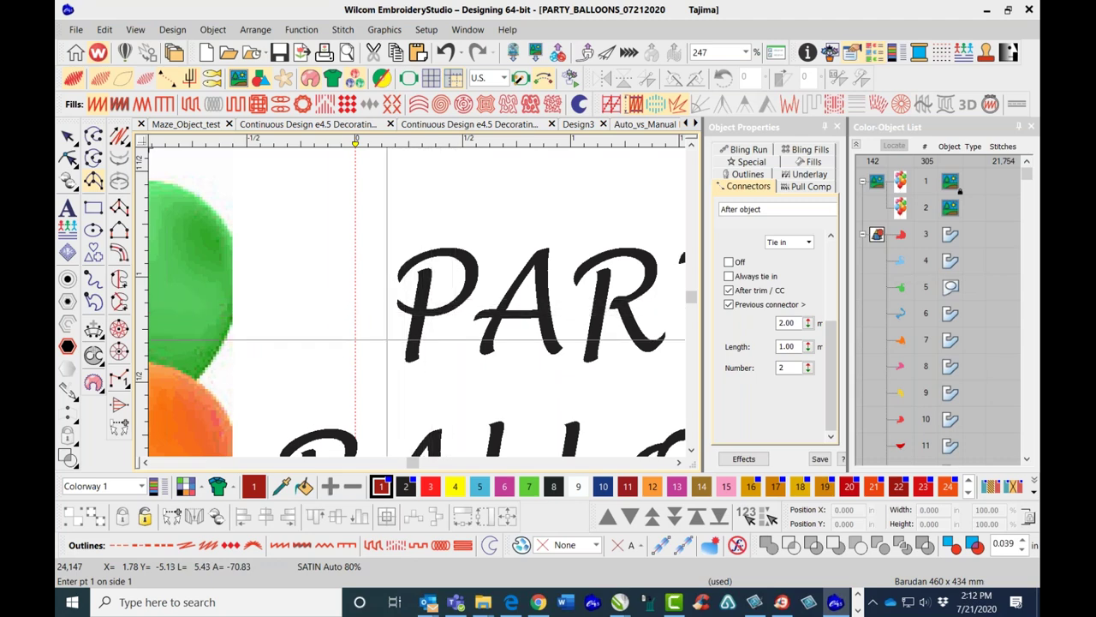
scroll(451, 310, "up", 1)
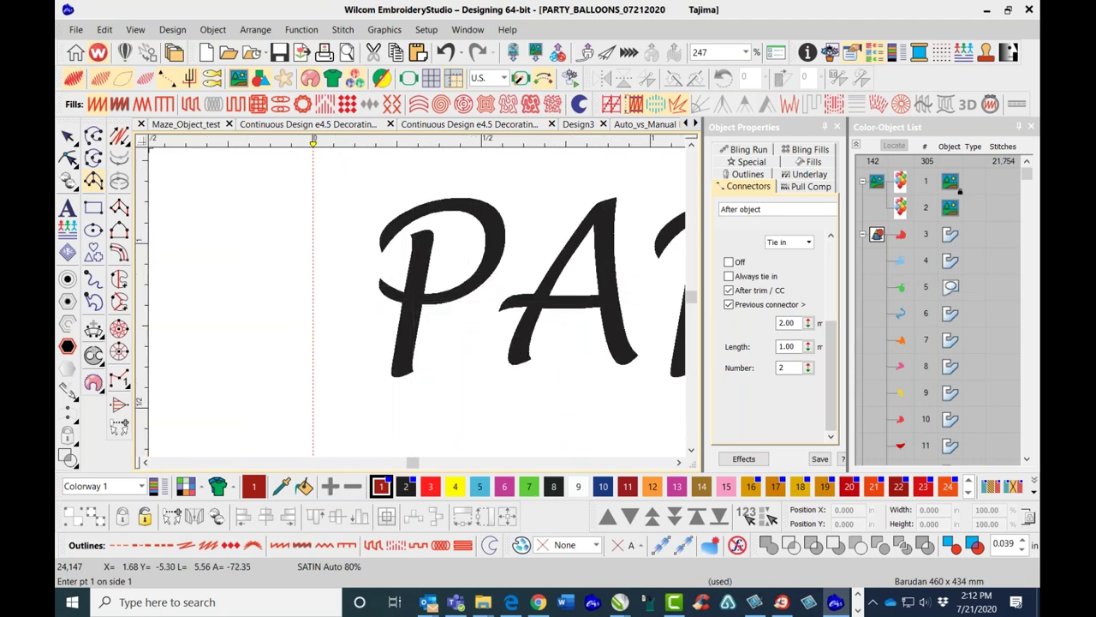
left_click(409, 238)
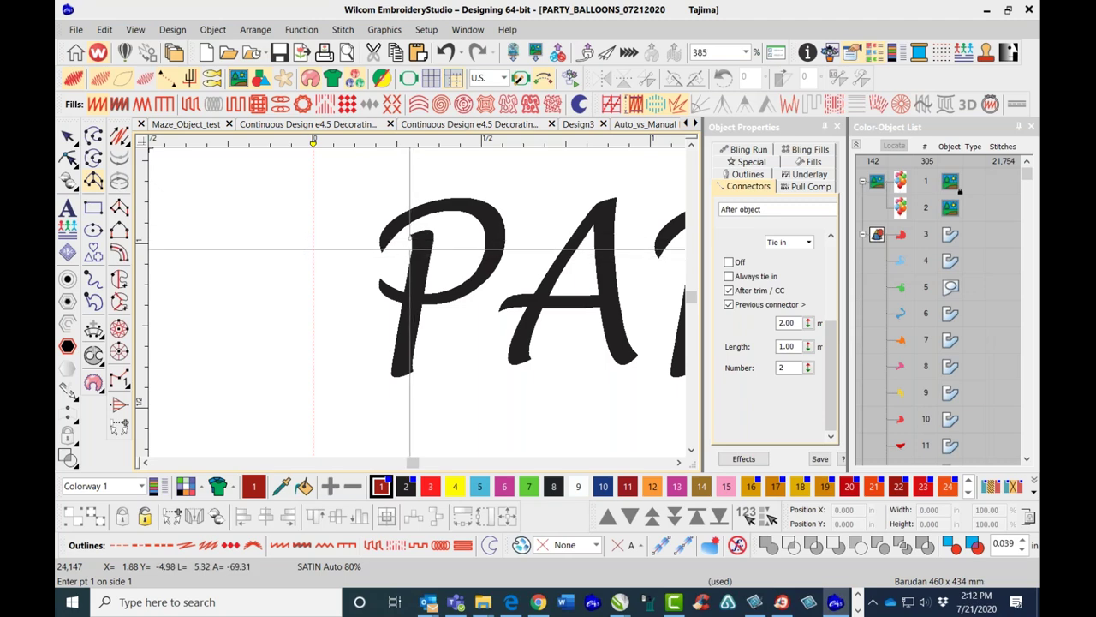
left_click(403, 286)
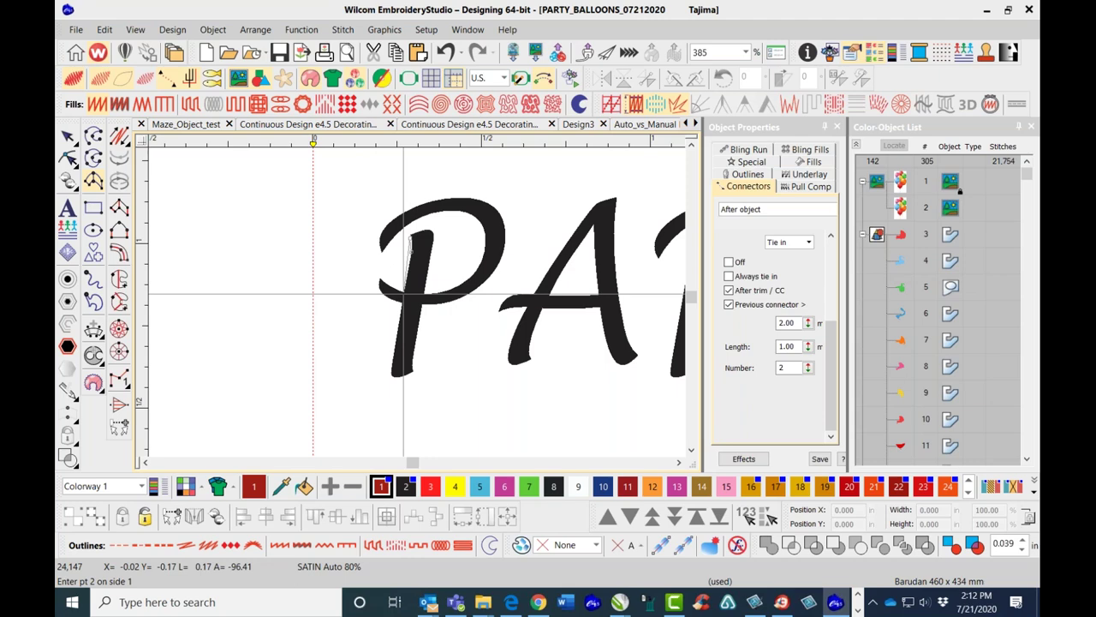
left_click(403, 295)
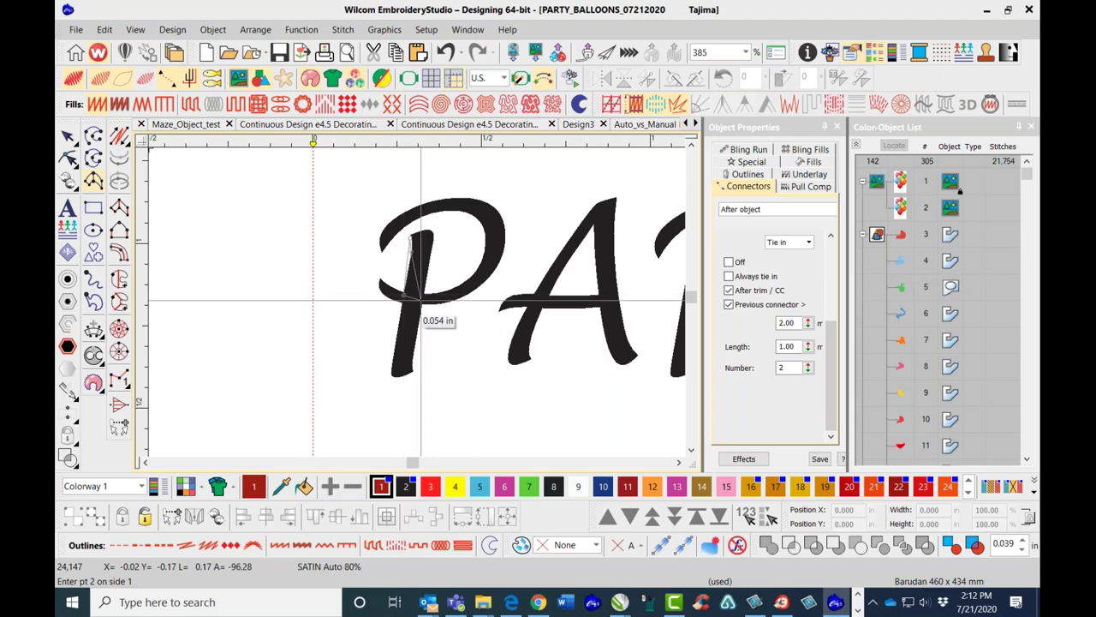
left_click(421, 298)
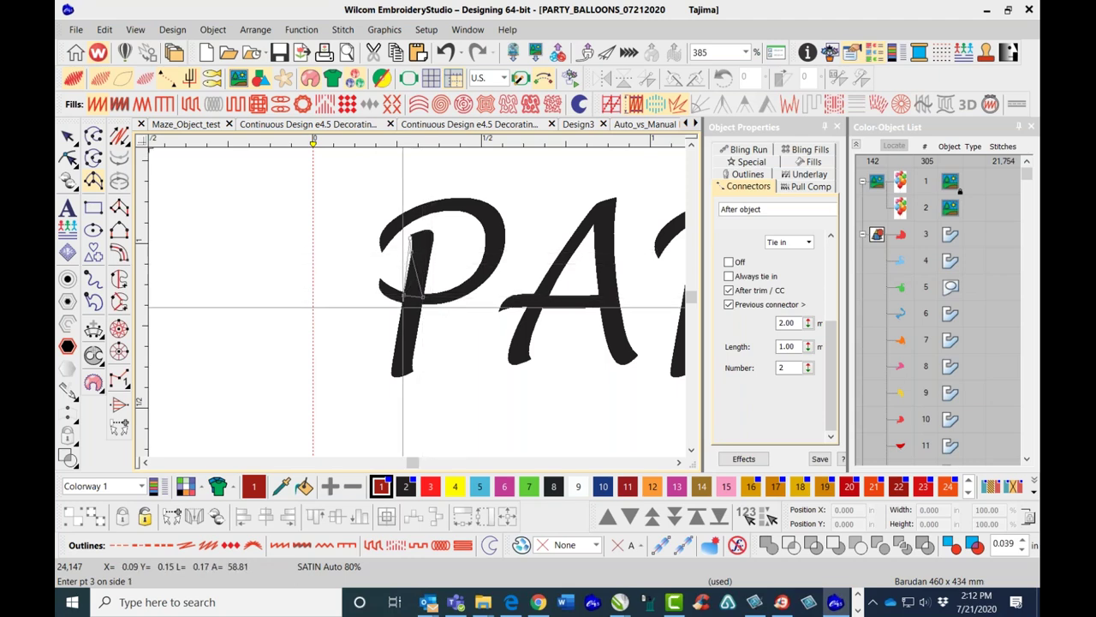
Digitize the upper part of the P's stem as a satin column, from its top down to the lower curve of the bowl.
left_click(427, 231)
left_click(411, 240)
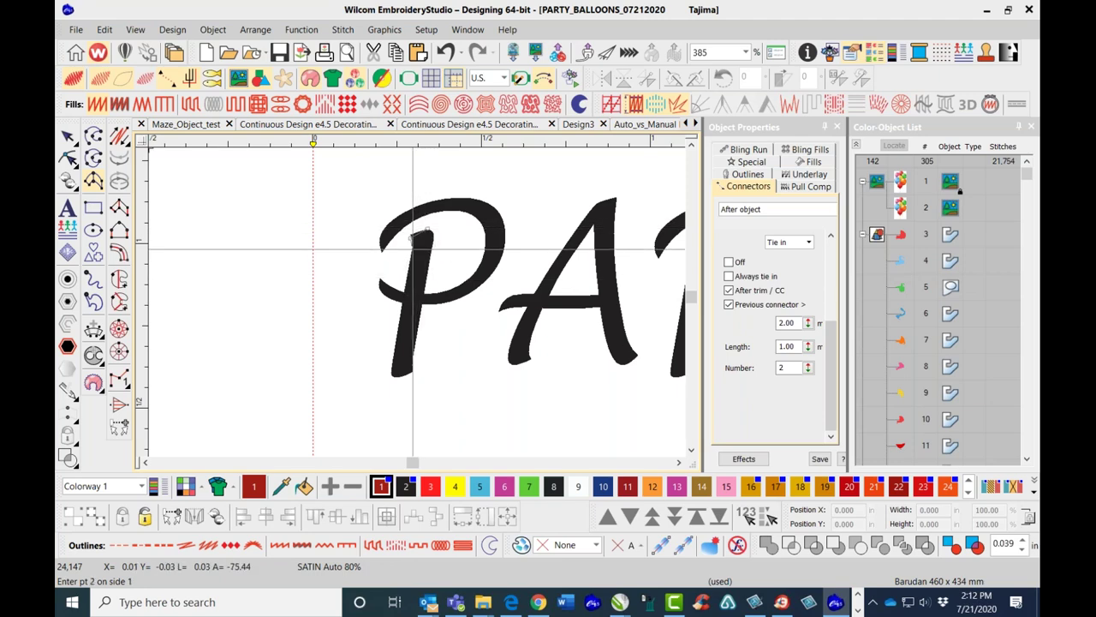
left_click(432, 240)
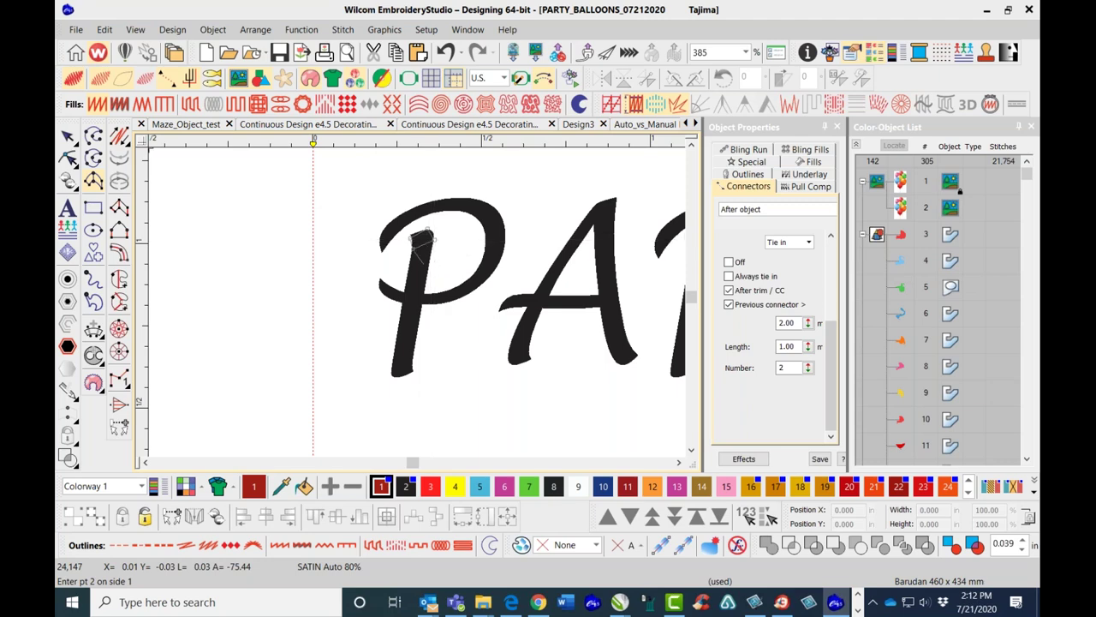
left_click(420, 296)
key("Return")
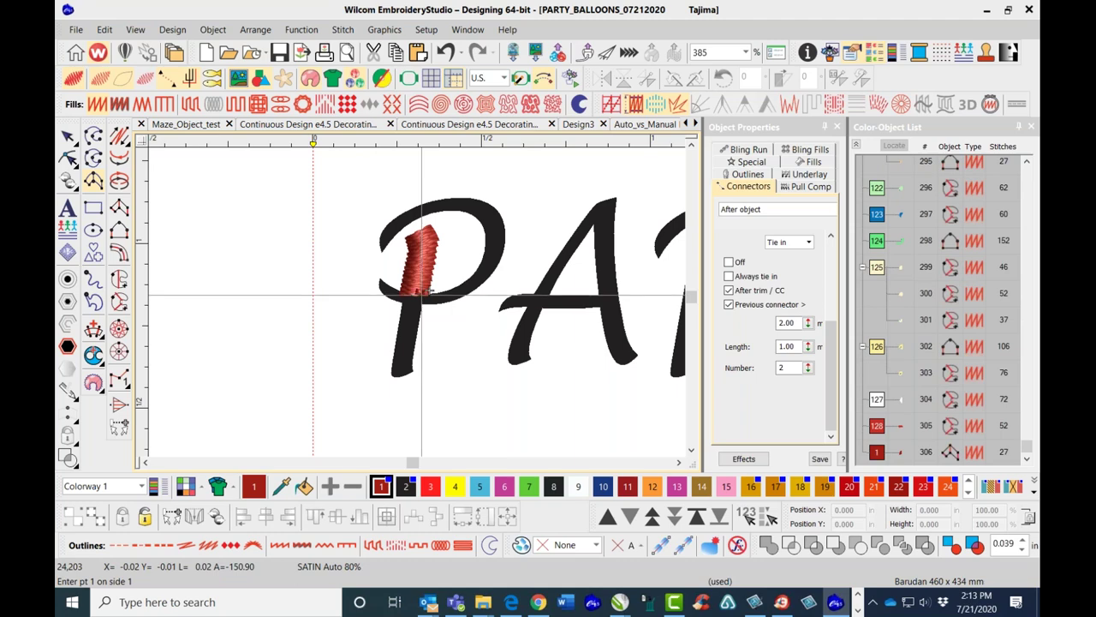
Digitize the rest of the P's stem as a second satin column, from the bowl's lower curve to the foot.
left_click(420, 297)
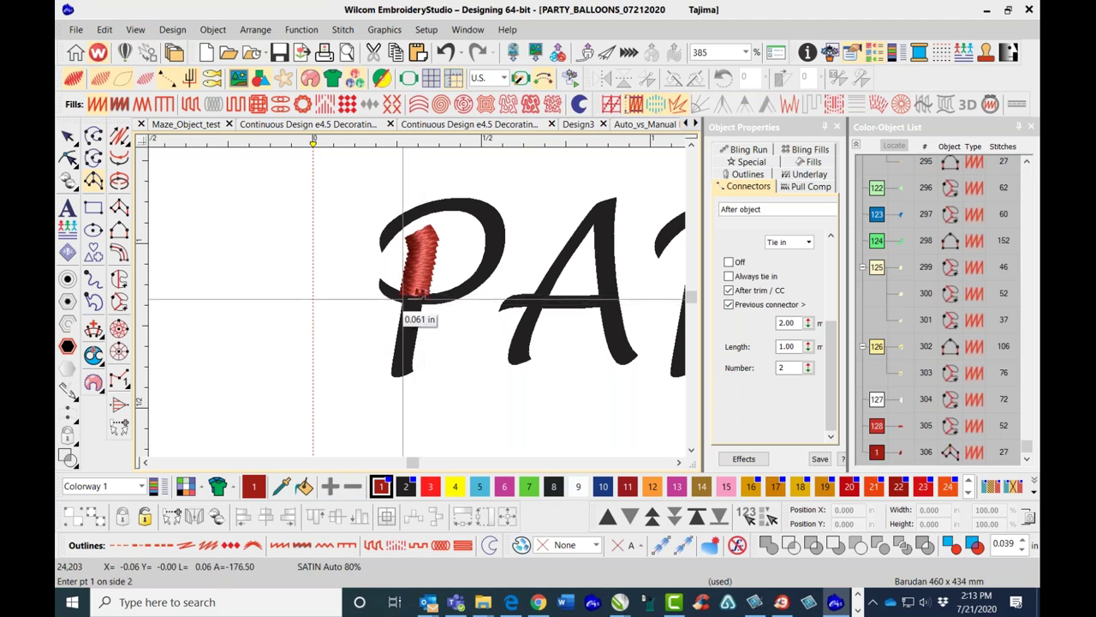
left_click(402, 300)
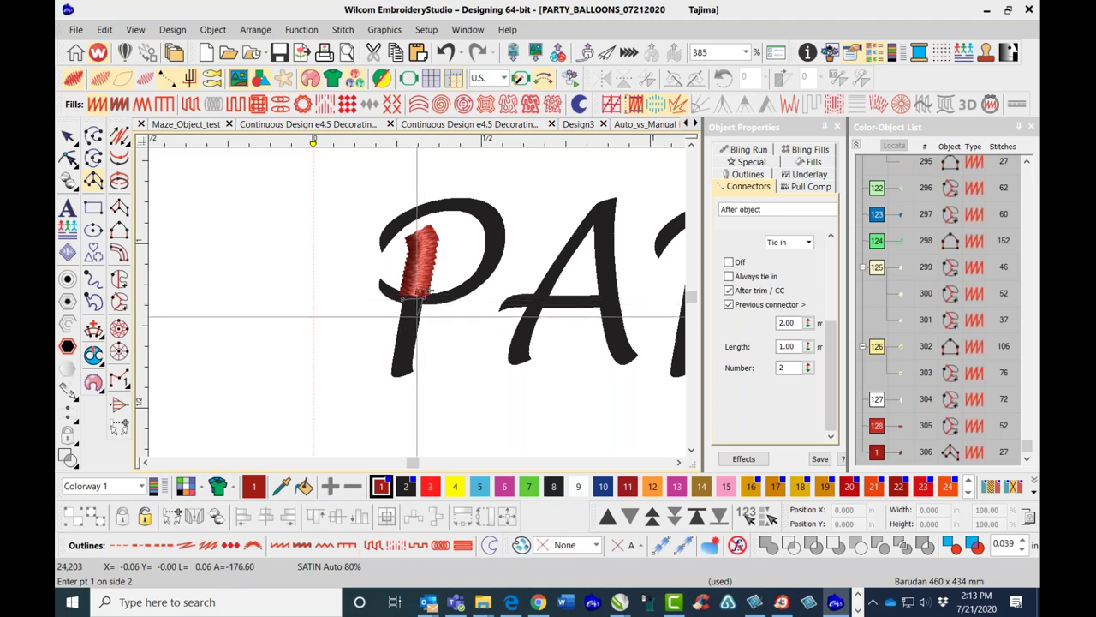
left_click(410, 370)
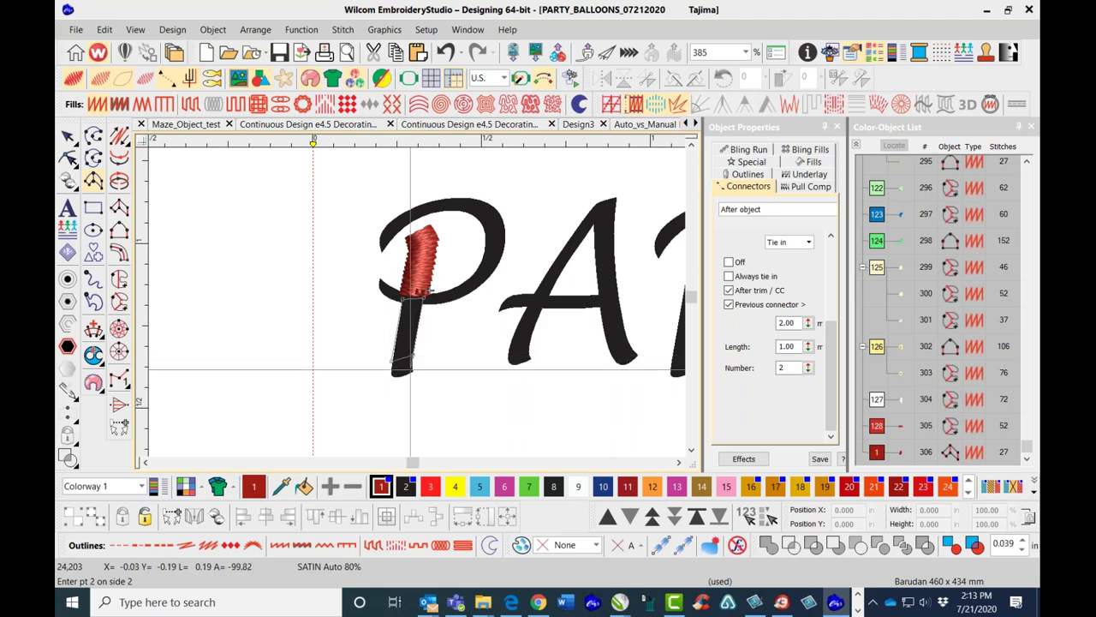
left_click(416, 367)
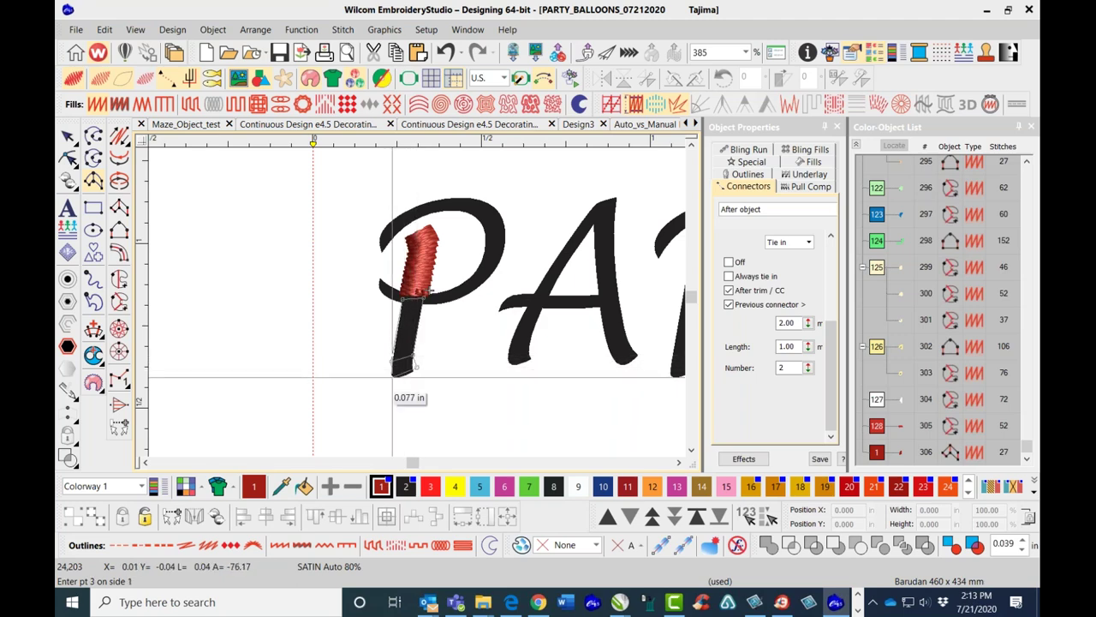
left_click(396, 374)
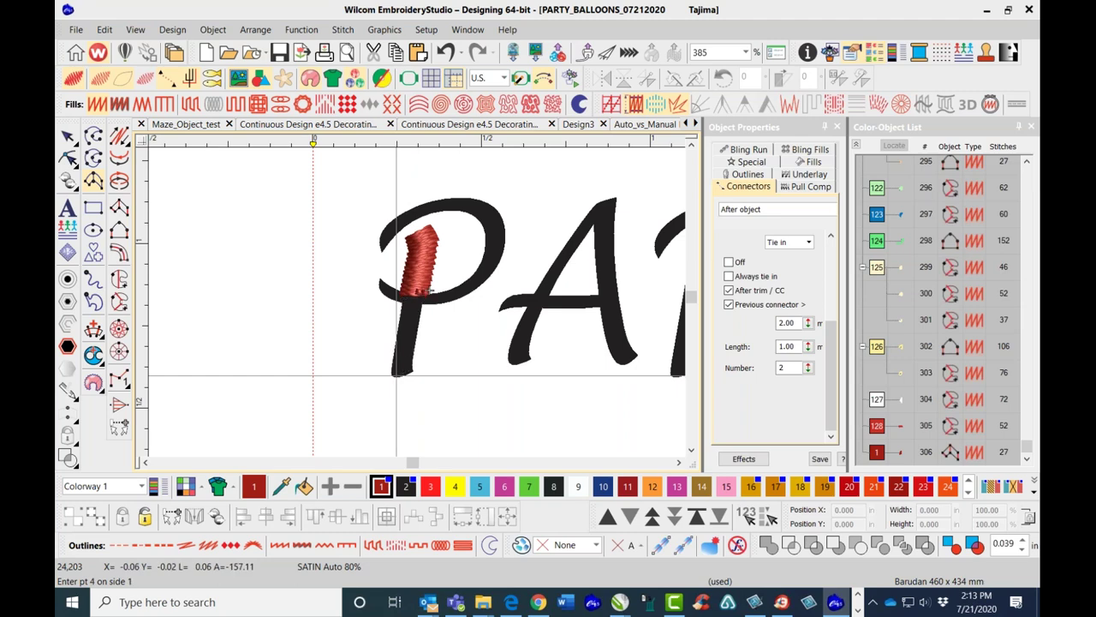
key("Return")
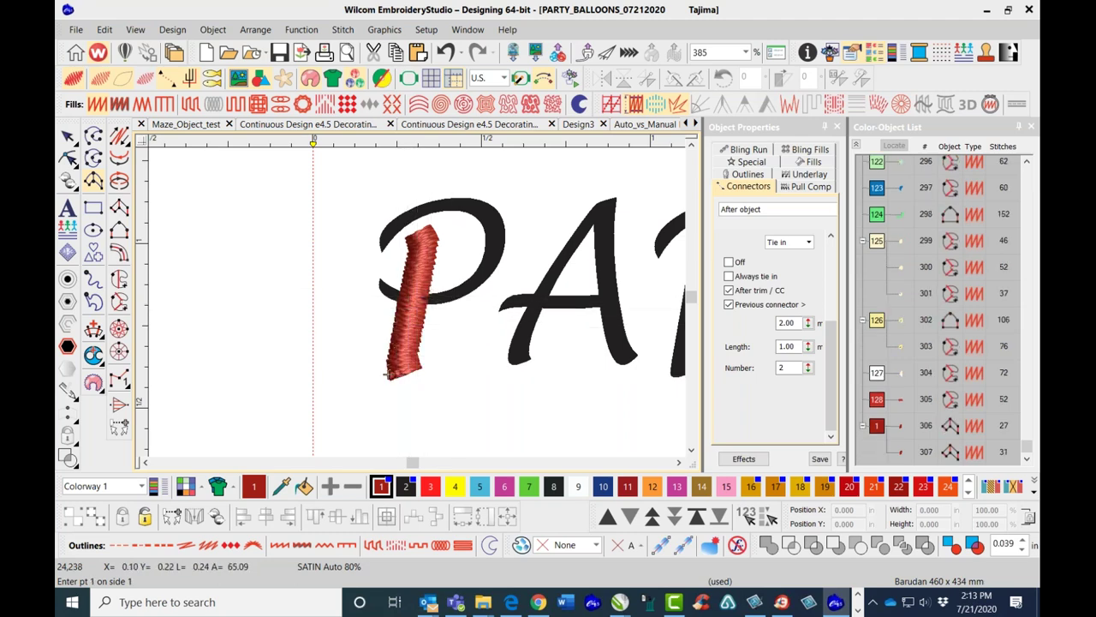
Digitize the P's bowl as one satin column, placing point pairs from its lower-left end around the right curve to its upper-left tip.
left_click(378, 283)
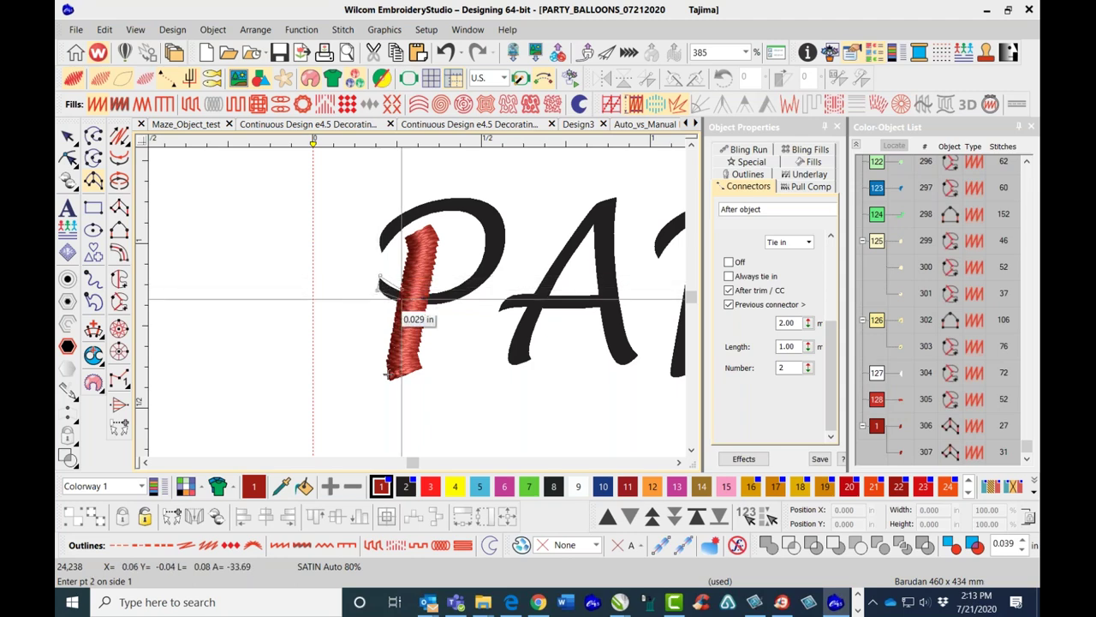
left_click(429, 293)
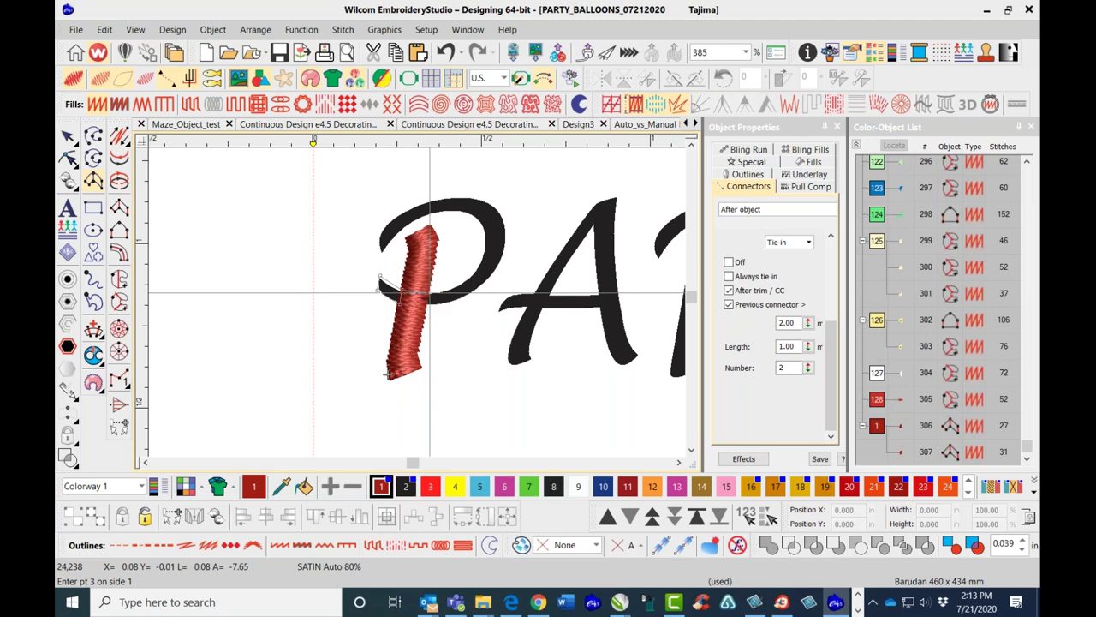
left_click(428, 304)
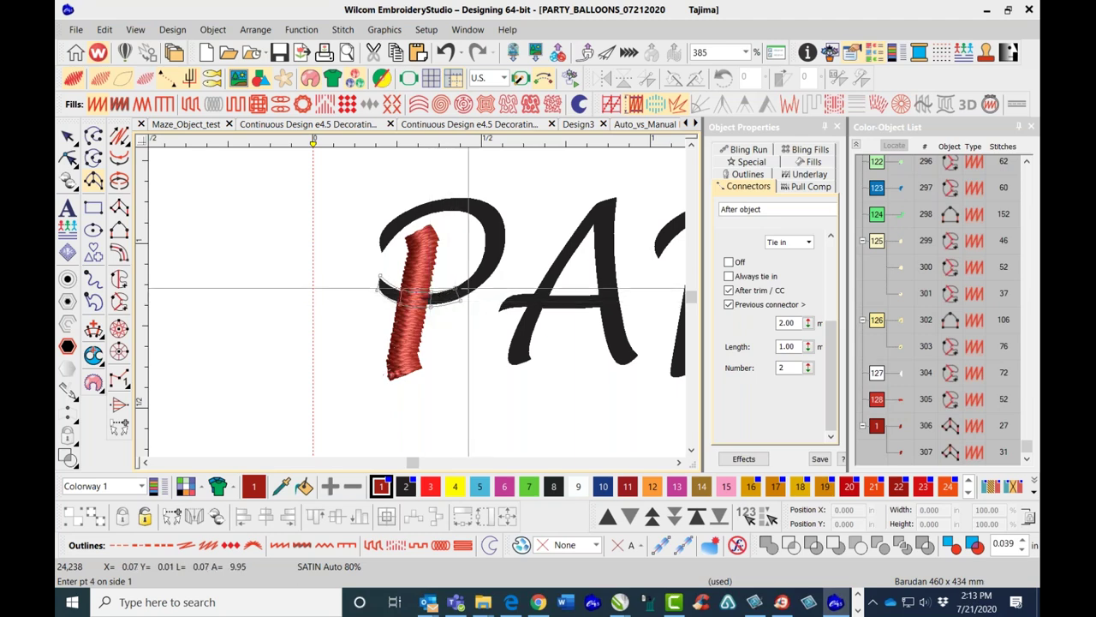
left_click(480, 266)
left_click(493, 274)
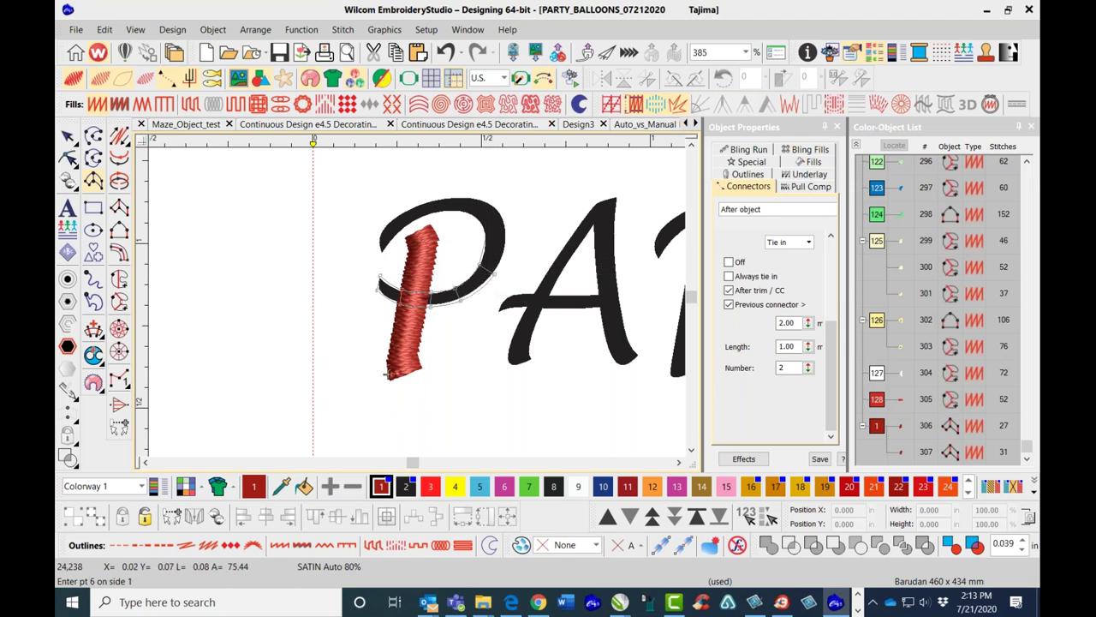
left_click(506, 238)
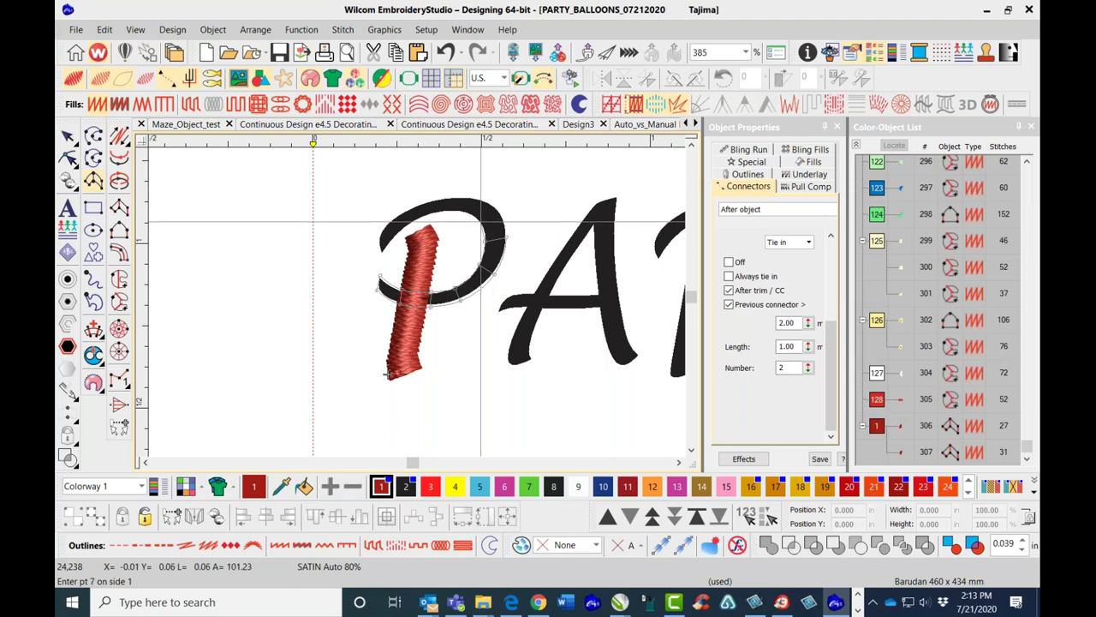
left_click(492, 203)
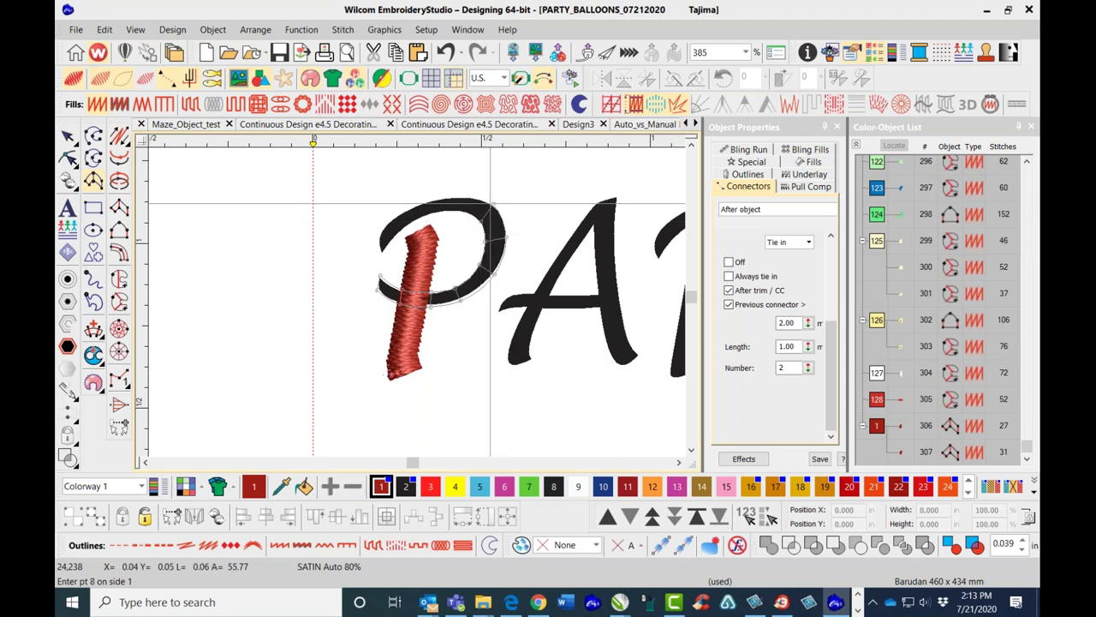
key("z")
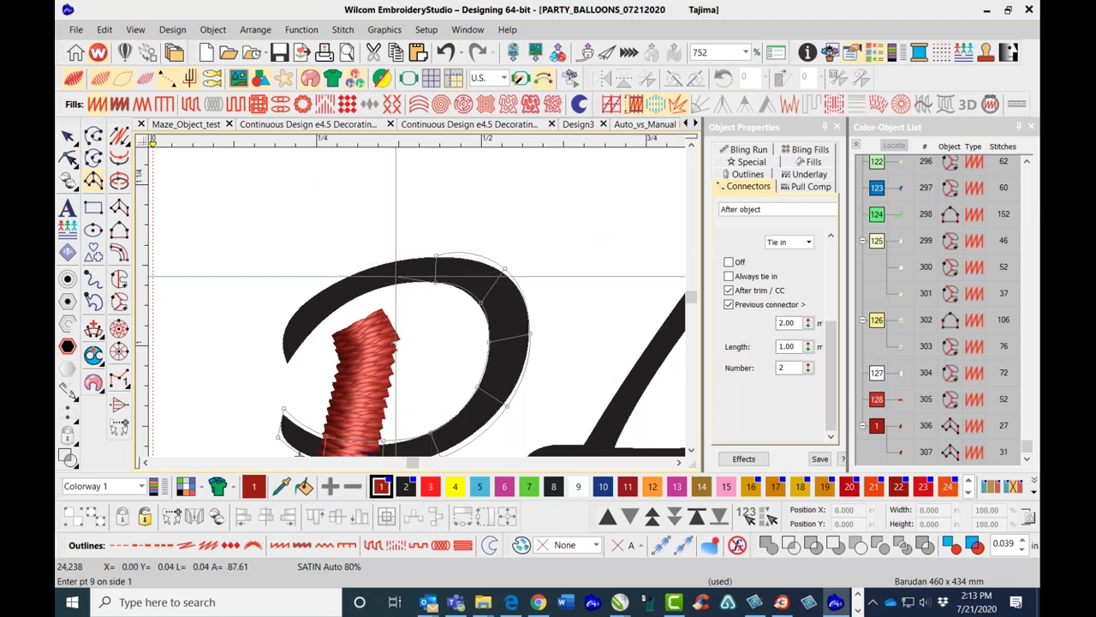
left_click(379, 264)
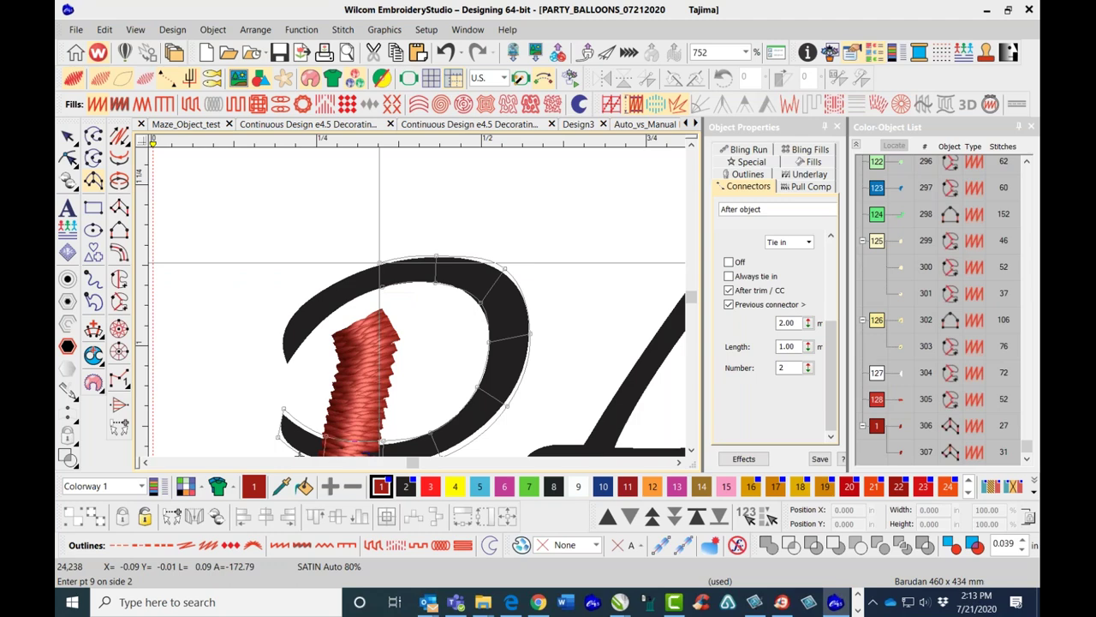
left_click(330, 290)
left_click(329, 287)
left_click(332, 313)
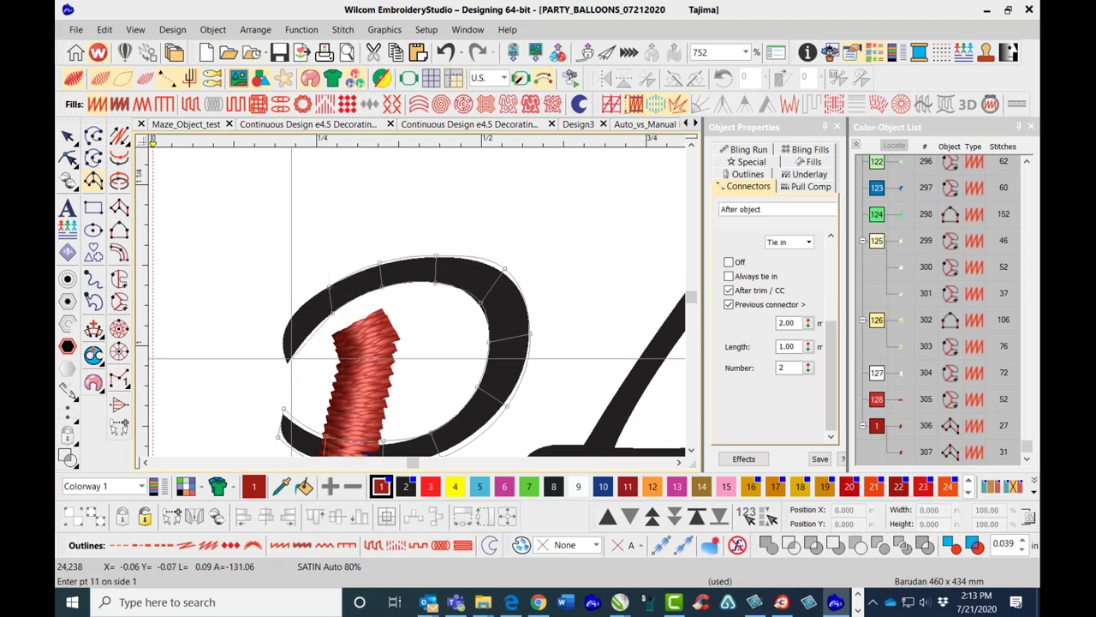
left_click(294, 313)
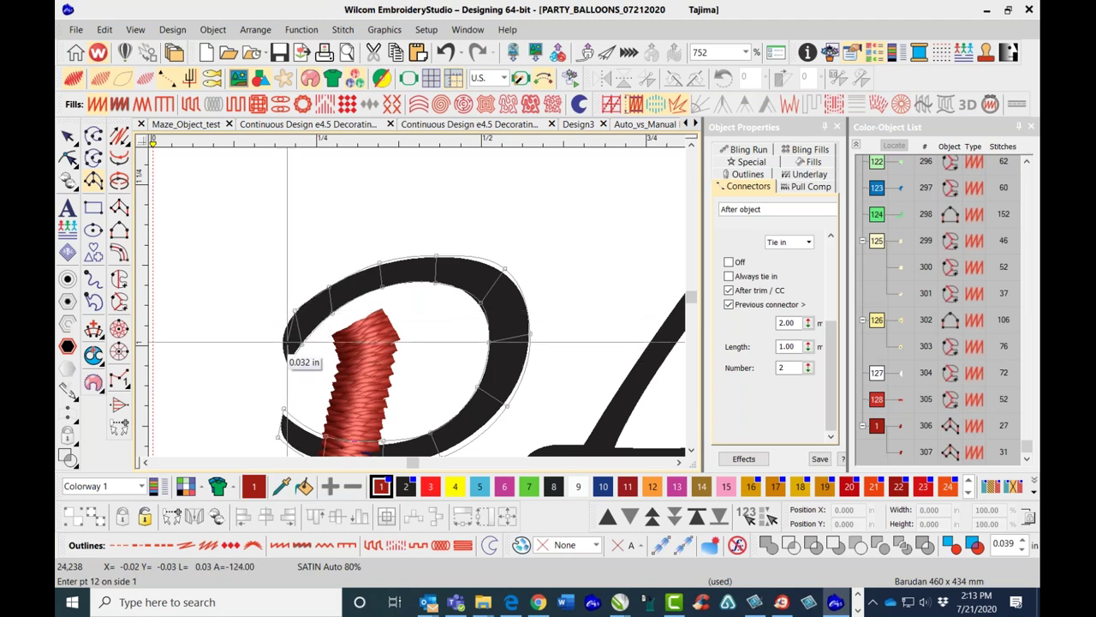
left_click(285, 339)
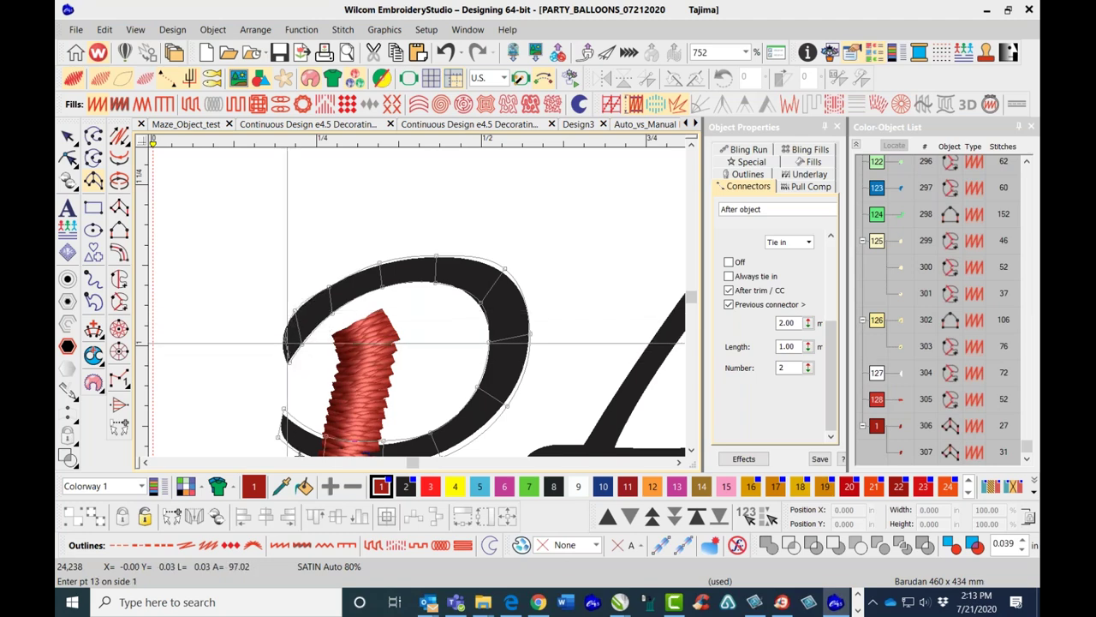
key("Return")
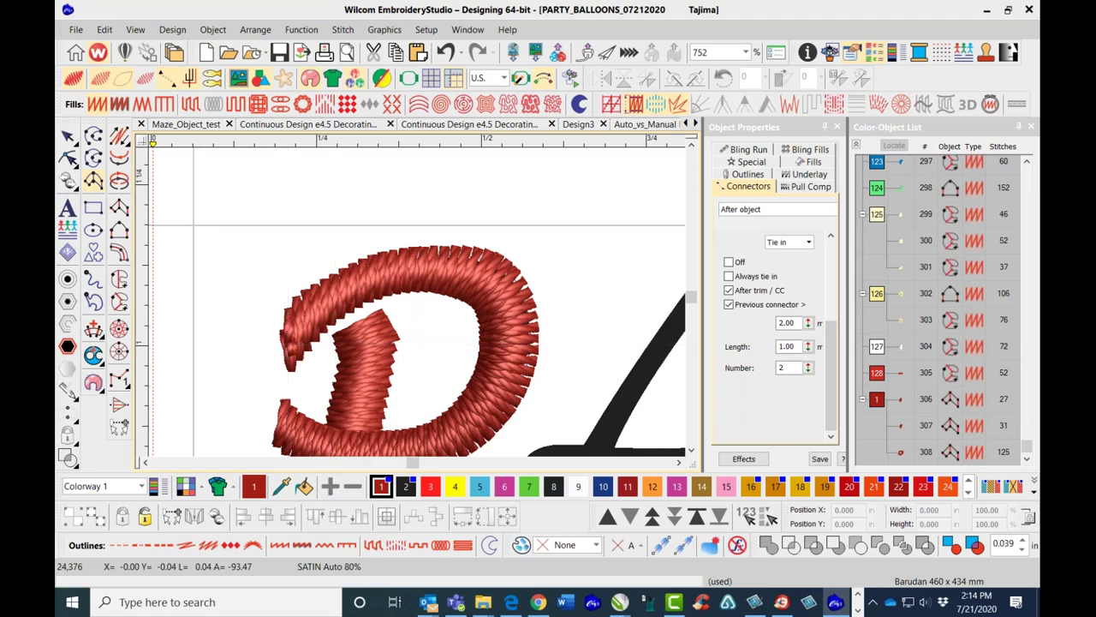
Reshape the P's bowl column by slightly moving the outer point near its upper-left tip, and deselect the object.
left_click(68, 159)
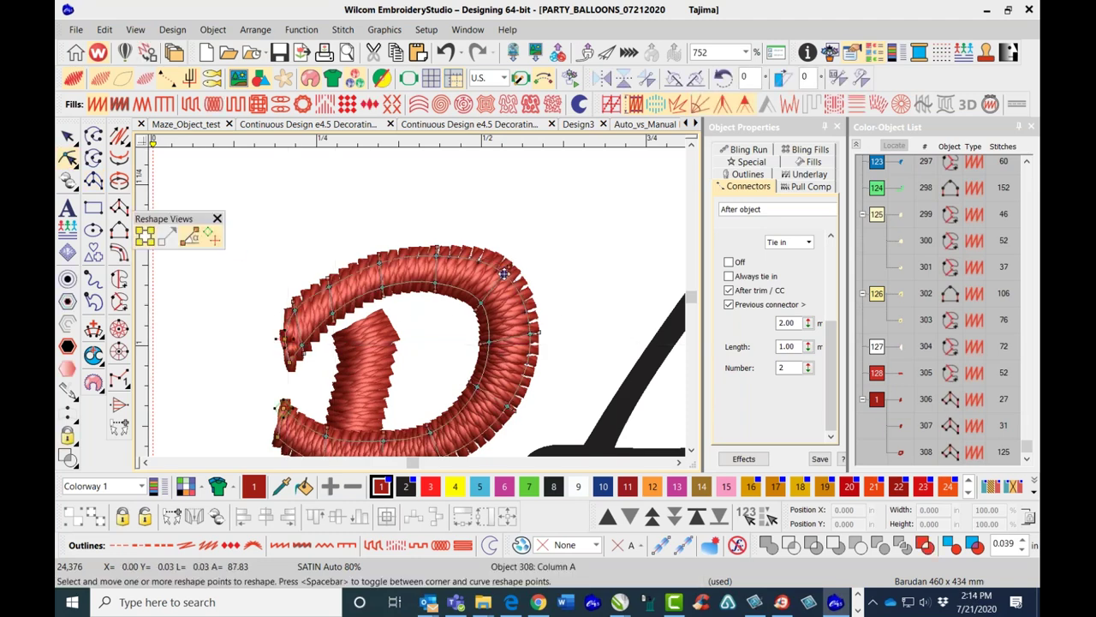
left_click(296, 314)
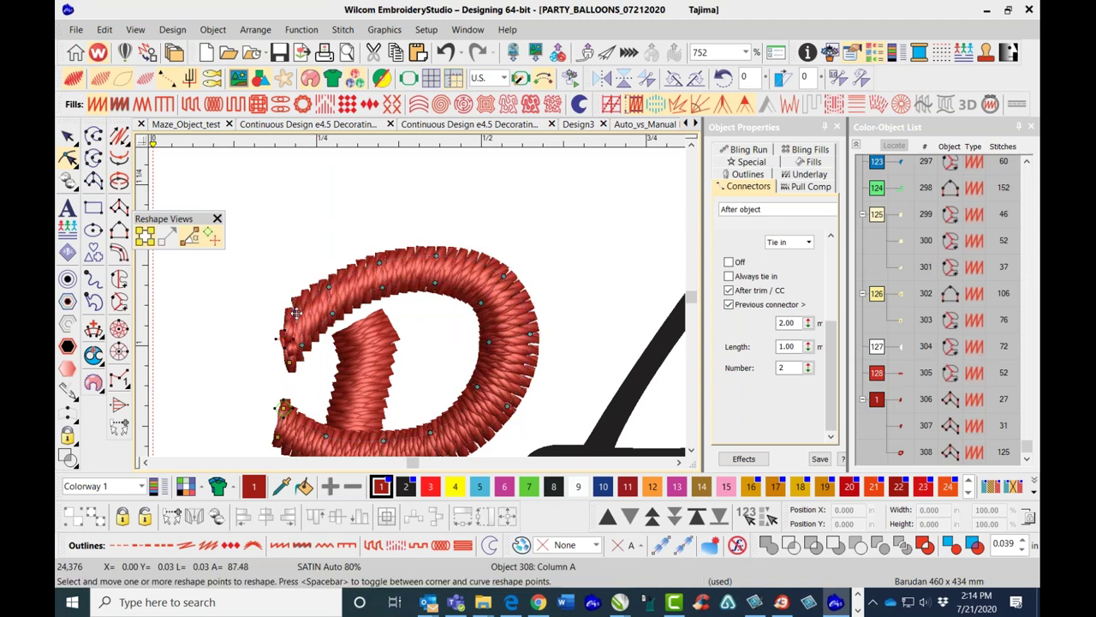
left_click_drag(296, 314, 296, 315)
scroll(375, 414, "down", 1)
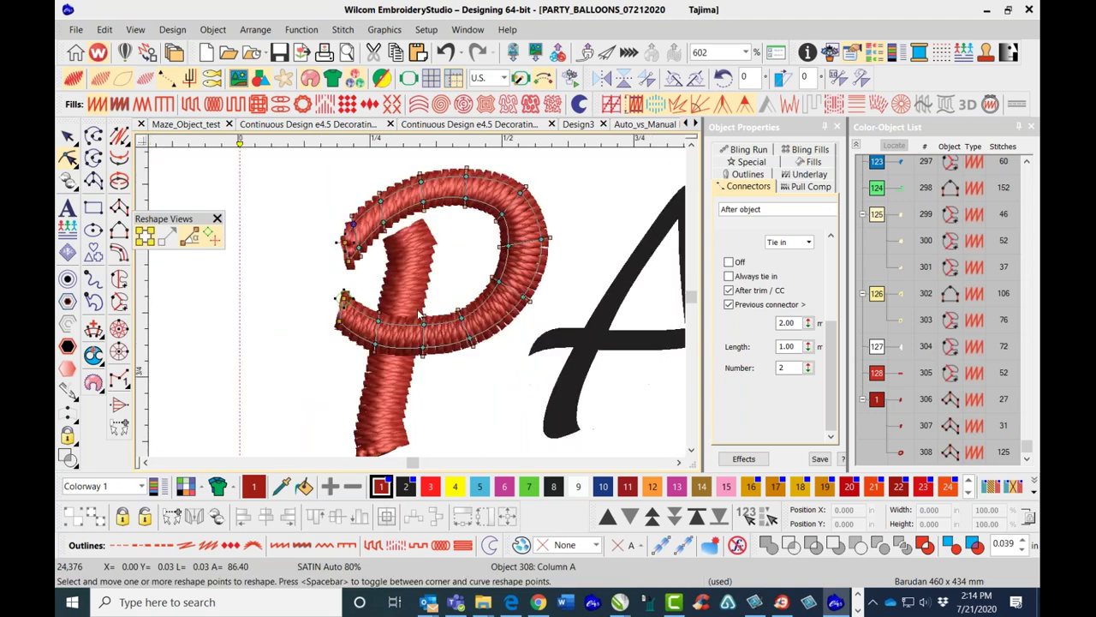
left_click(68, 136)
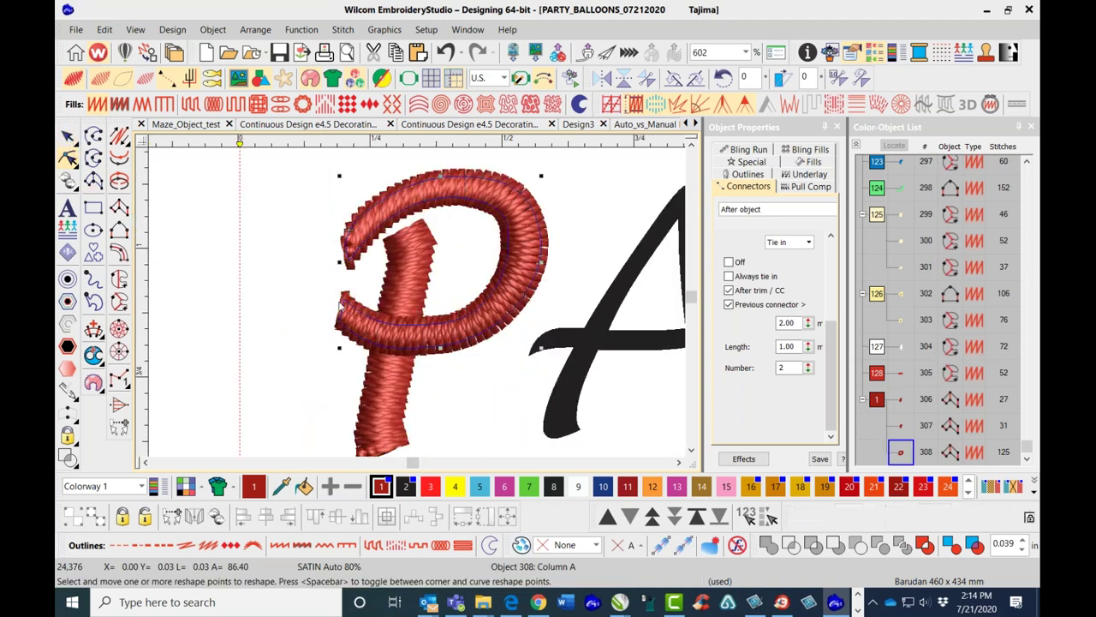
scroll(417, 301, "down", 2)
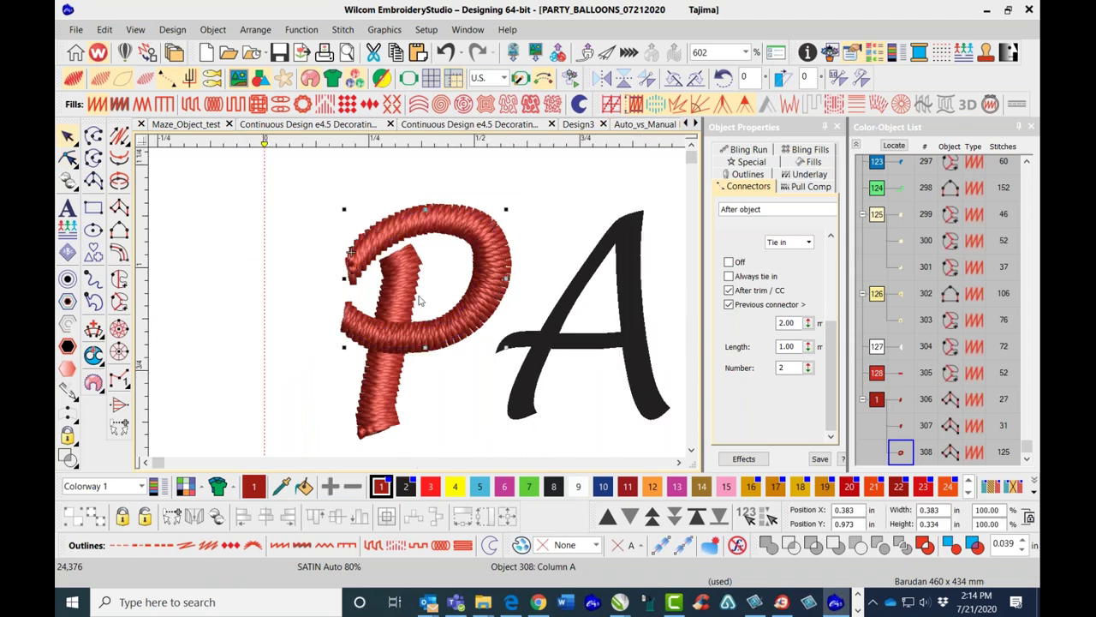
left_click(275, 287)
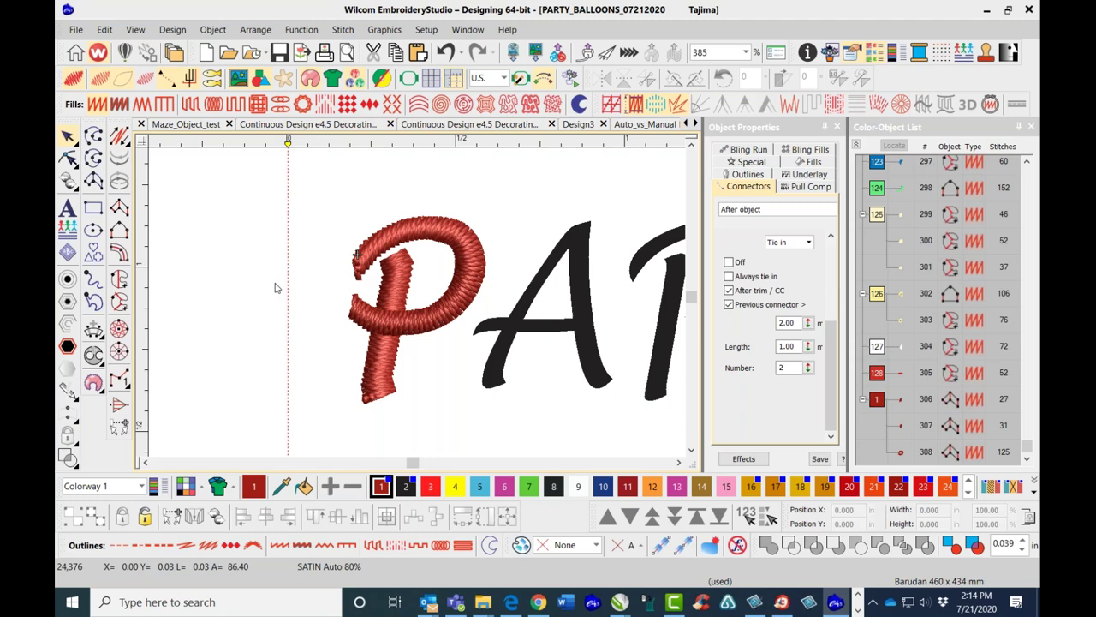
Examine the digitized P against the whole artwork and the balloon cluster at several magnifications.
scroll(433, 300, "down", 3)
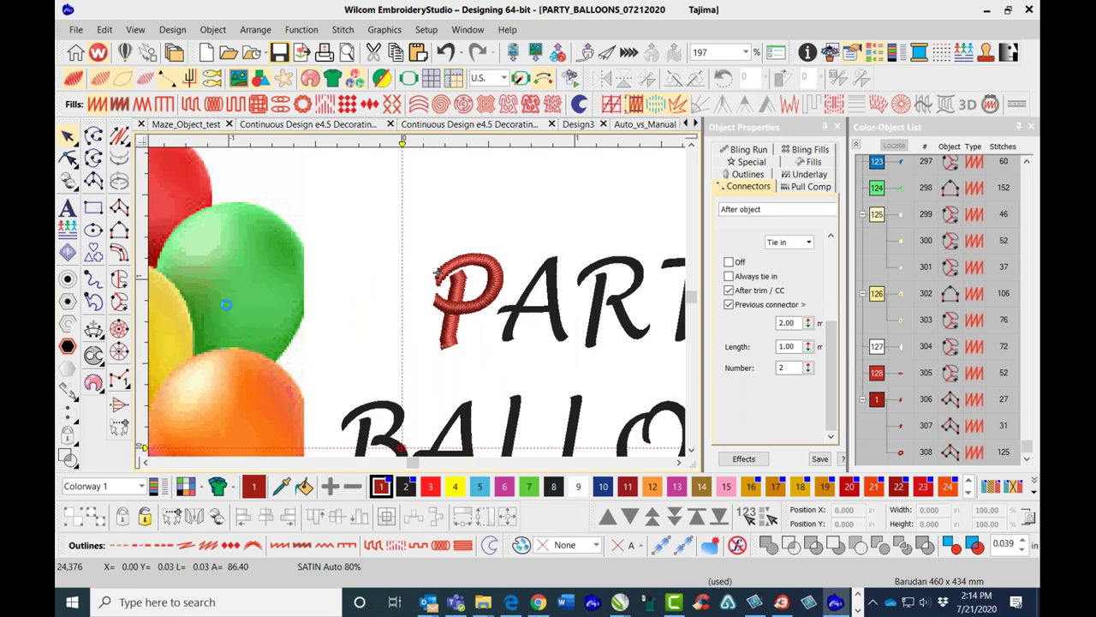
scroll(226, 304, "down", 5)
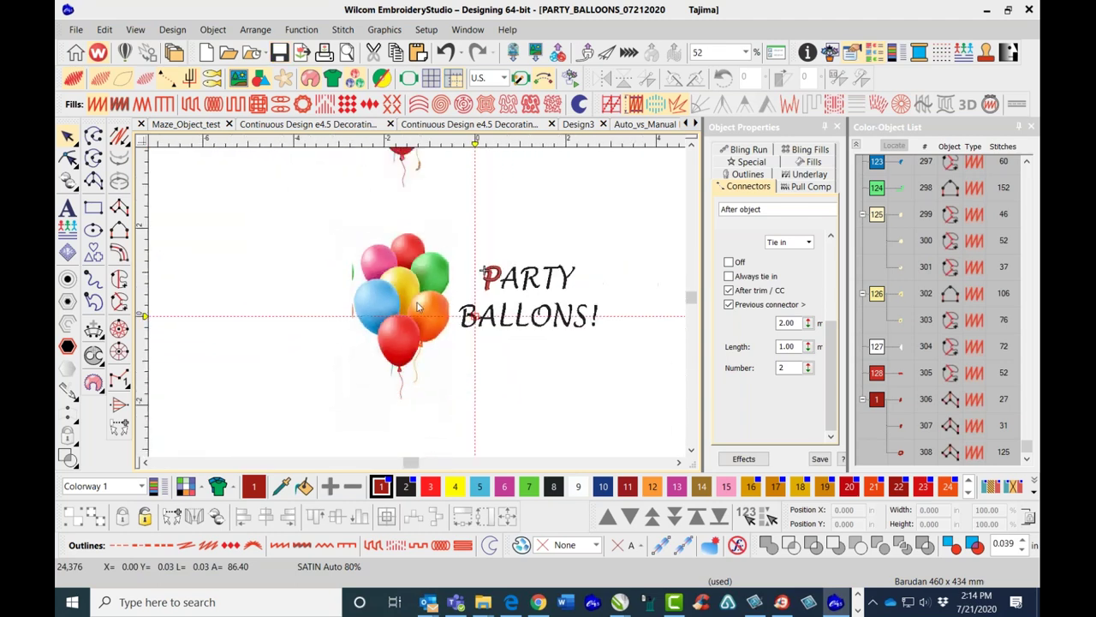
scroll(415, 352, "up", 1)
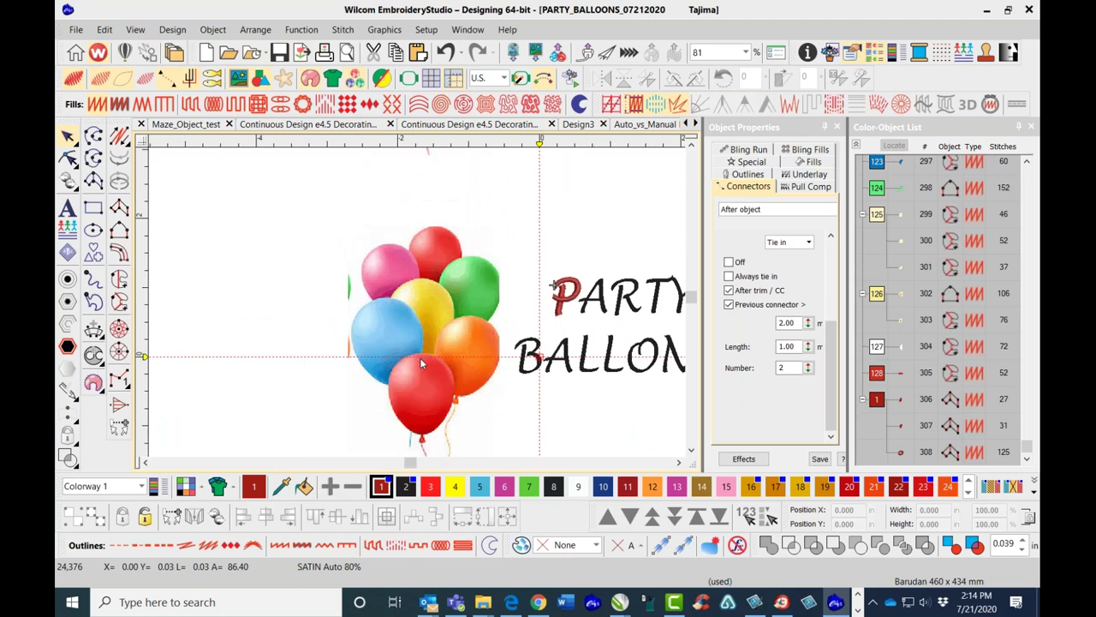
scroll(419, 357, "up", 1)
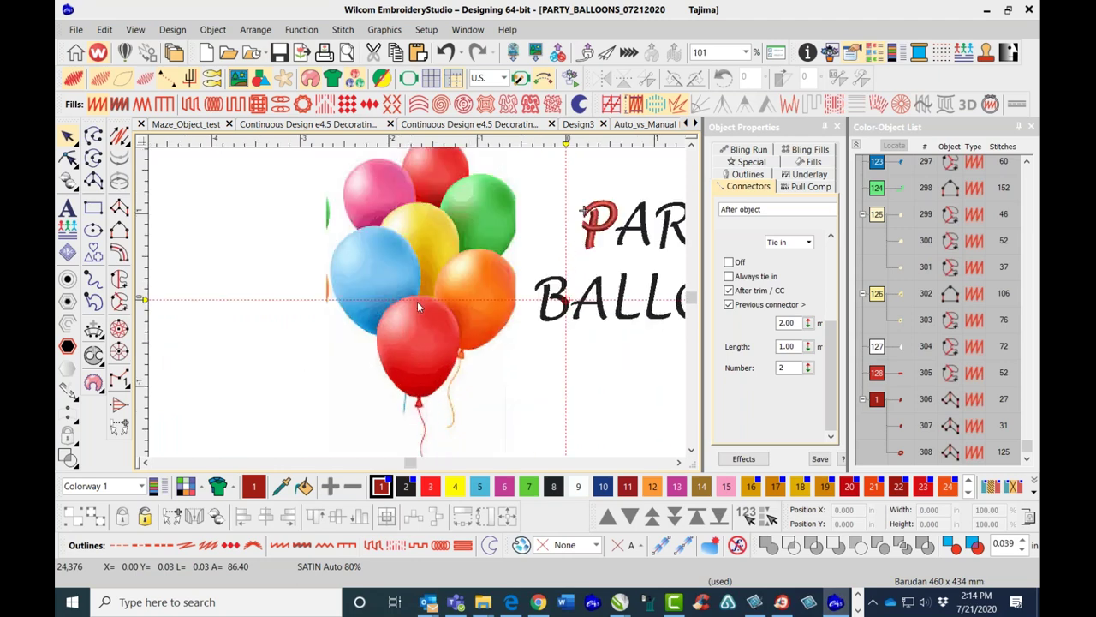
left_click(693, 145)
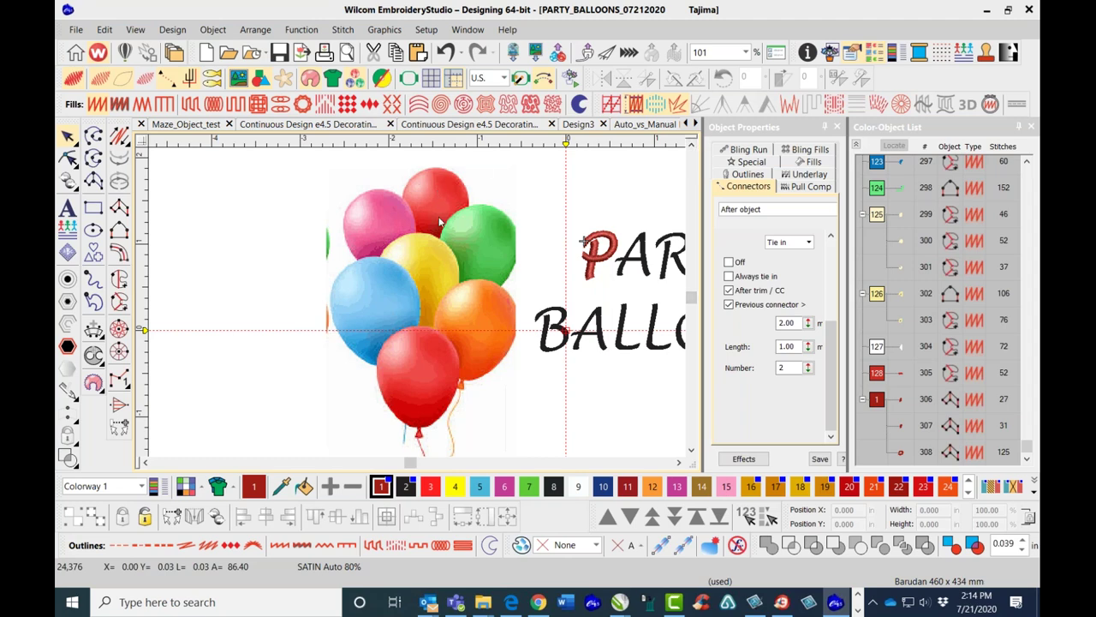
scroll(417, 310, "up", 1)
scroll(420, 304, "down", 1)
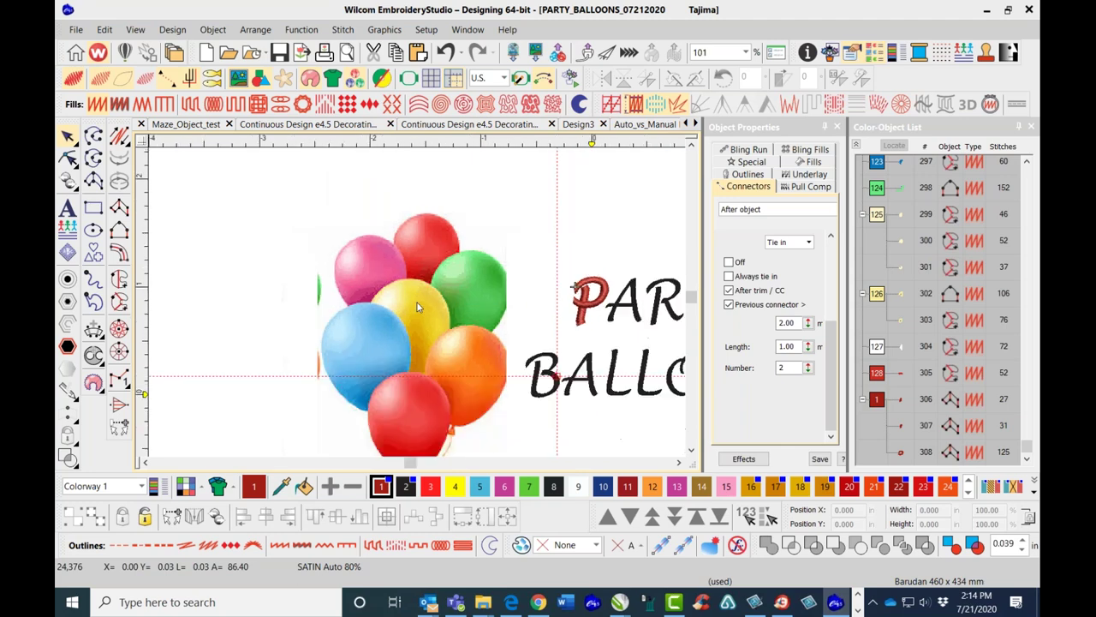
scroll(422, 300, "up", 1)
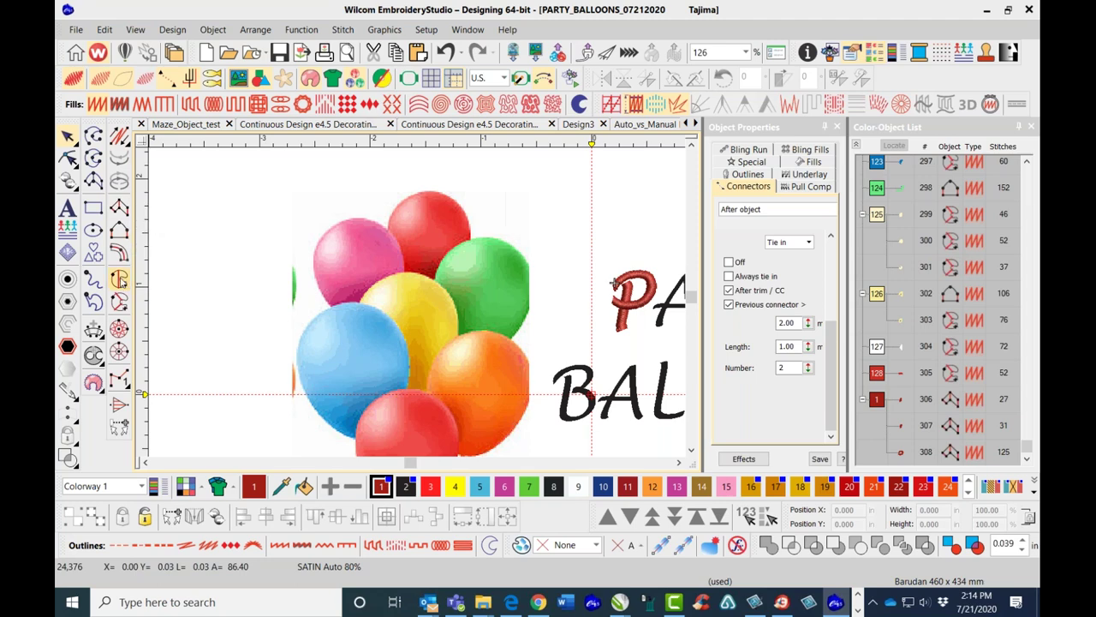
Digitize the uppermost red balloon as a Complex Fill in colour 20, tracing its visible outline, with entry at its base and exit at its top.
left_click(93, 159)
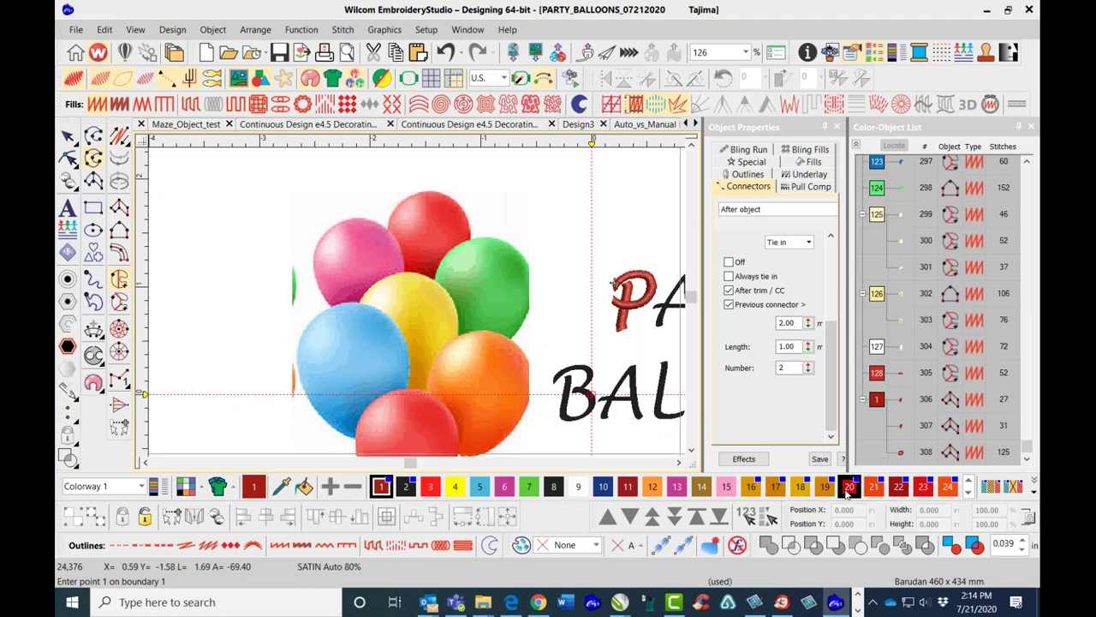
scroll(431, 271, "up", 1)
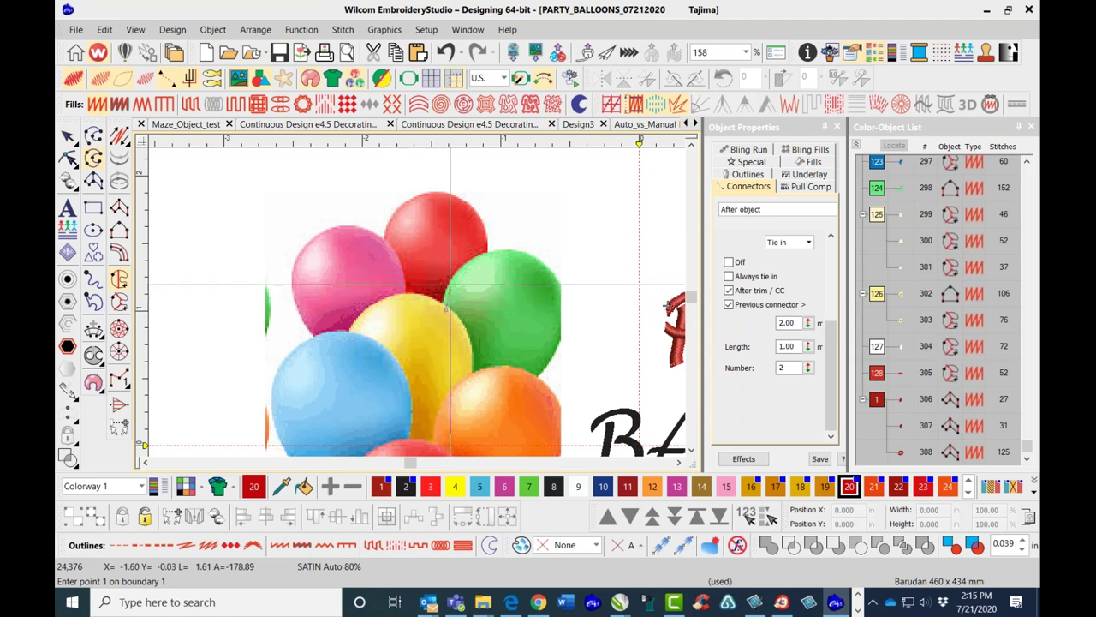
left_click(456, 282)
right_click(456, 282)
right_click(488, 257)
left_click(483, 220)
left_click(449, 196)
right_click(416, 196)
right_click(391, 216)
left_click(382, 246)
right_click(395, 267)
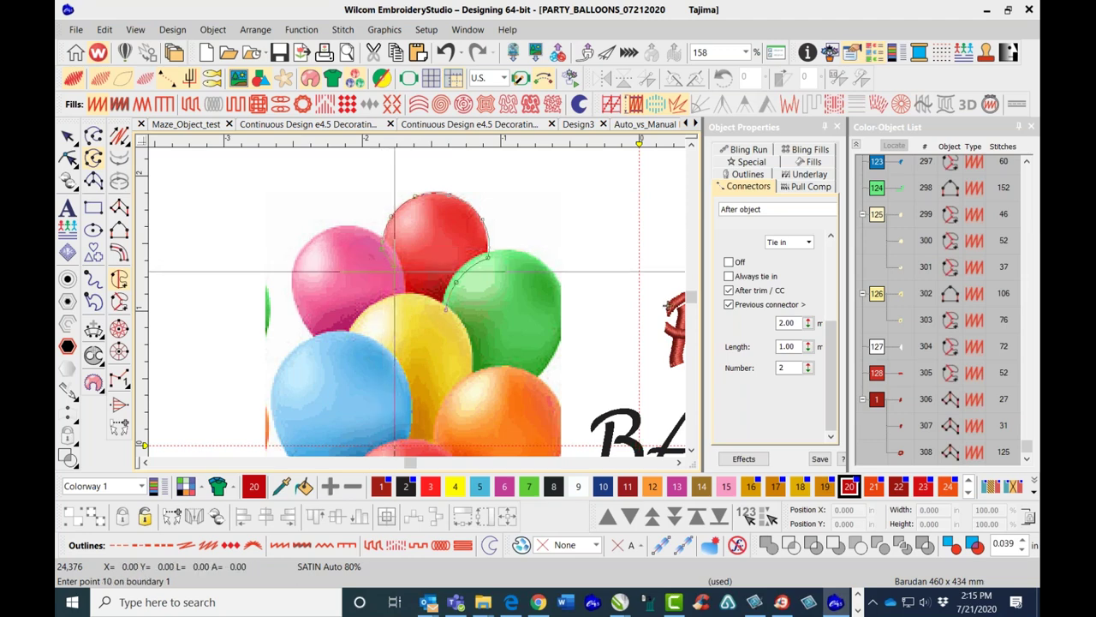
left_click(399, 301)
left_click(427, 300)
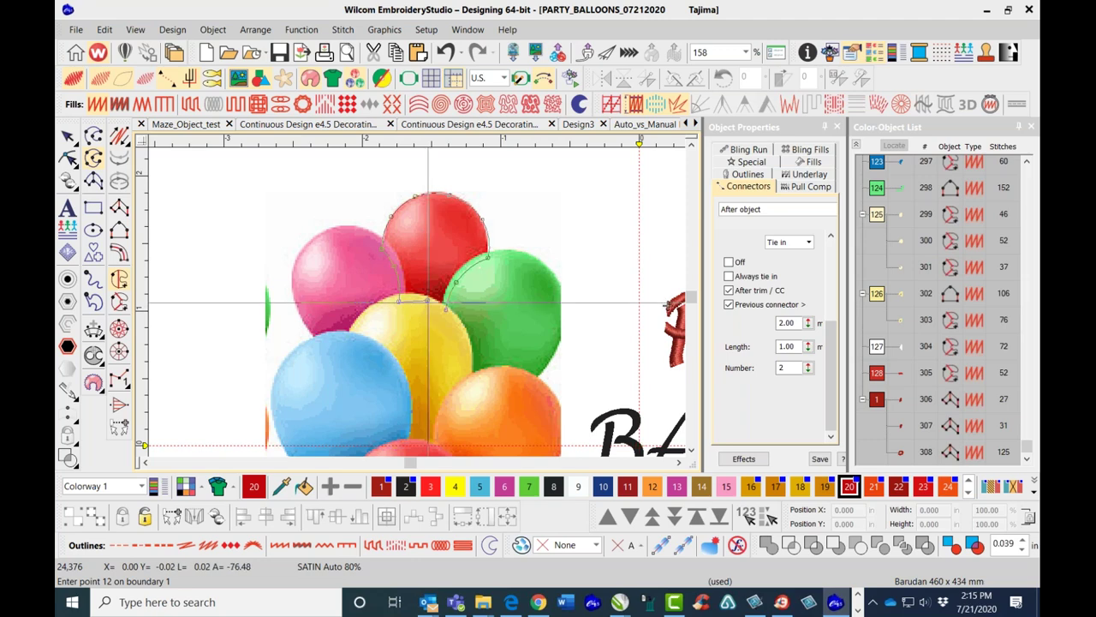
key("Return")
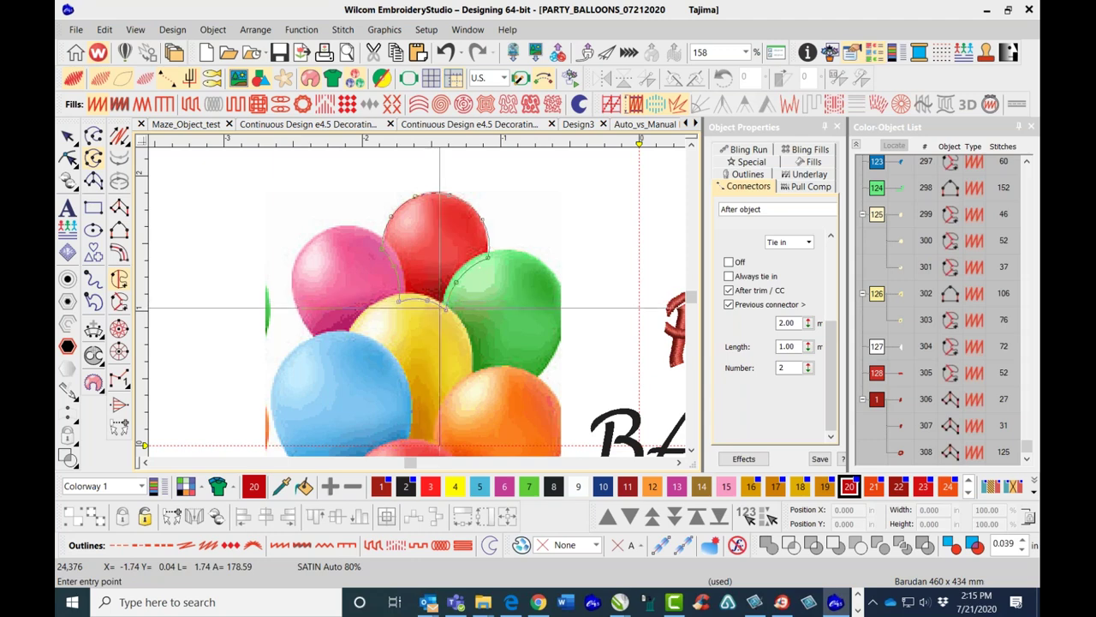
left_click(442, 309)
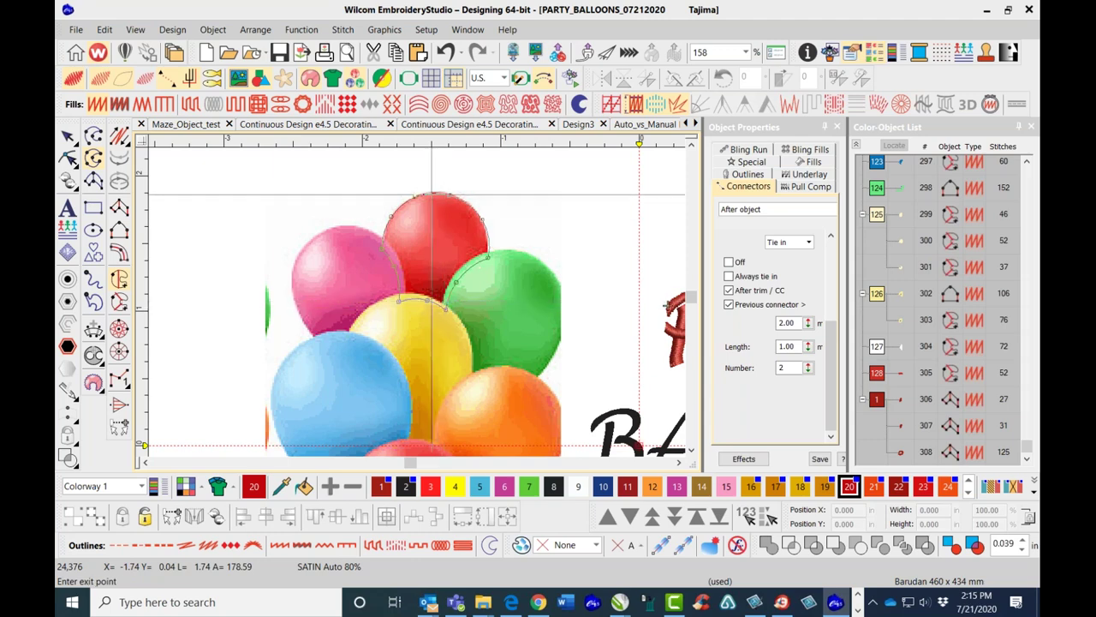
left_click(430, 194)
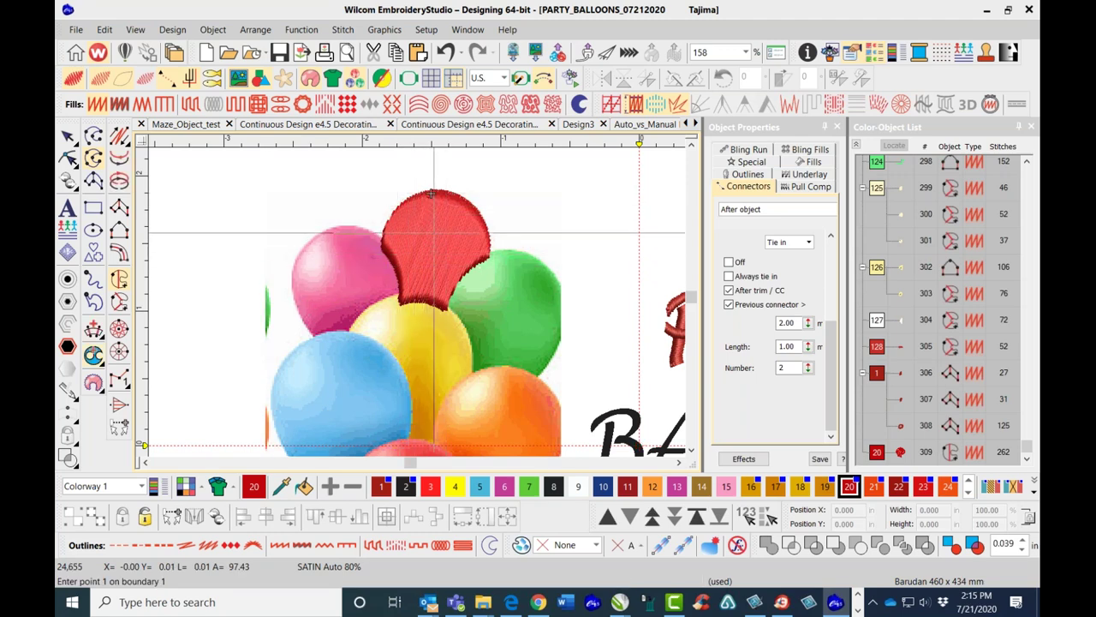
Reshape the red balloon's stitch angle to a shallow diagonal rising to the right, and deselect the object.
left_click(69, 158)
left_click_drag(423, 212, 546, 237)
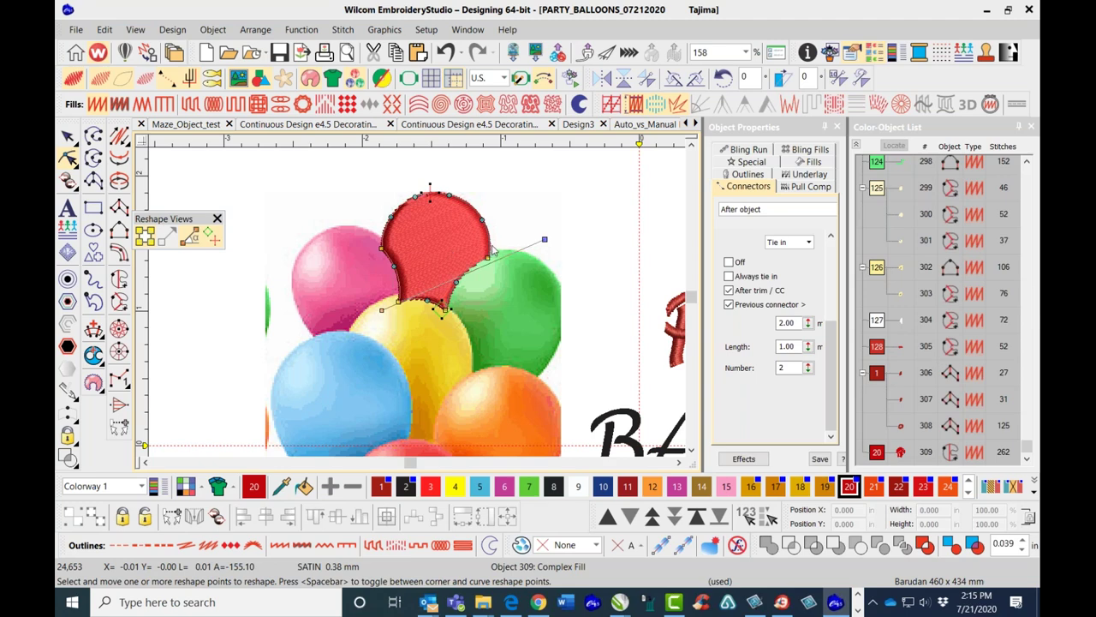
key("Escape")
Switch the measurement units to Metric and measure the red balloon's width.
left_click(503, 78)
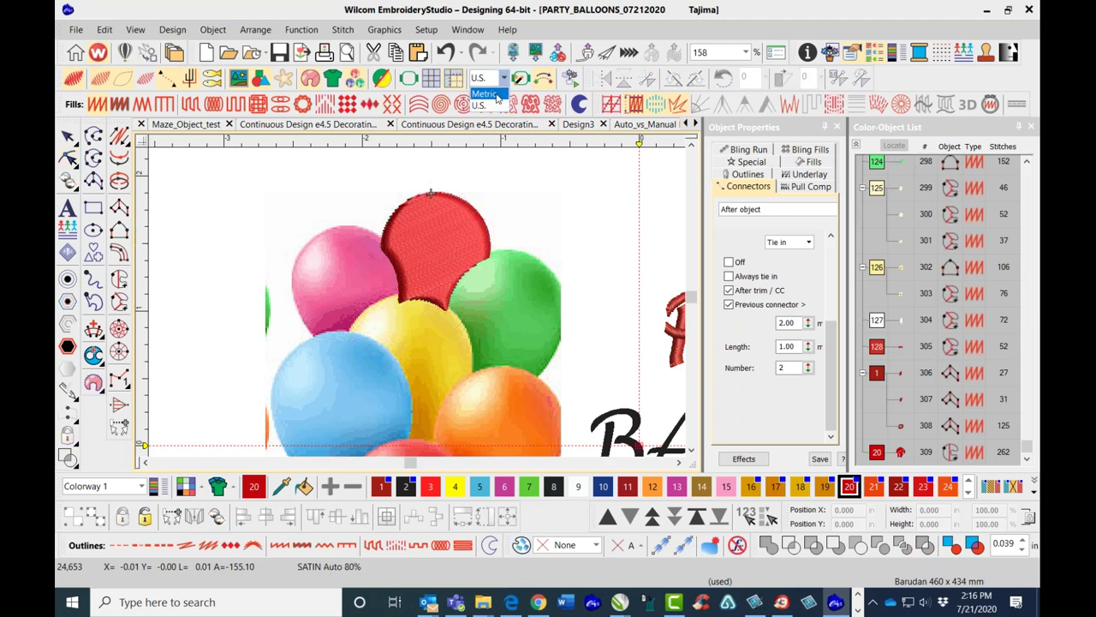
left_click(496, 95)
key("m")
left_click_drag(385, 251, 489, 220)
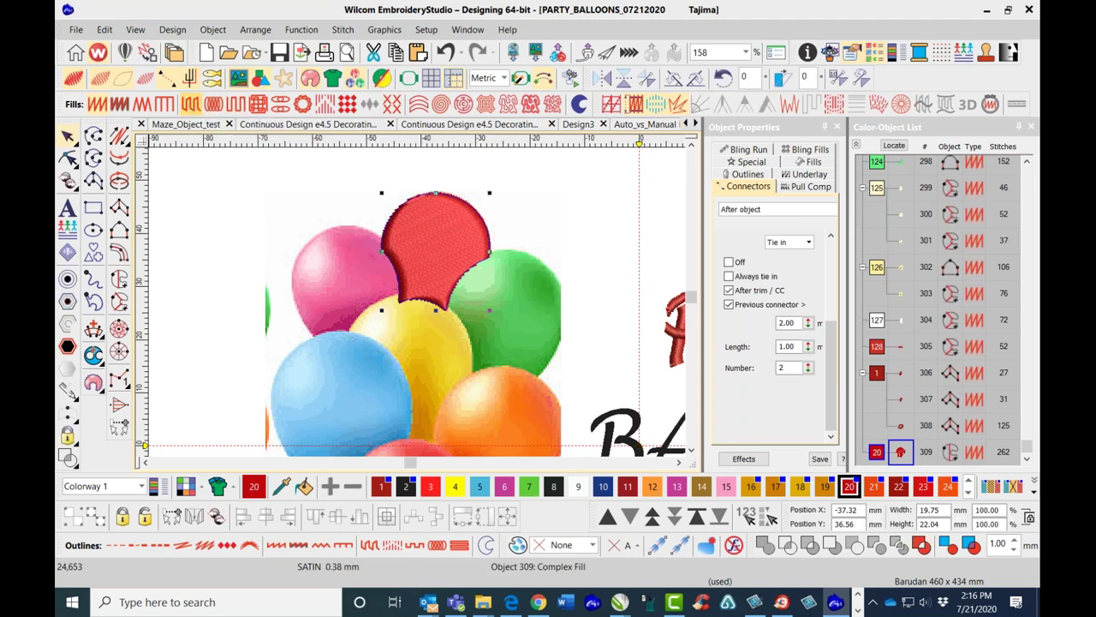
Change the red balloon's fill to Tatami, apply the Florentine effect, and deselect it to inspect the stitches.
left_click(194, 103)
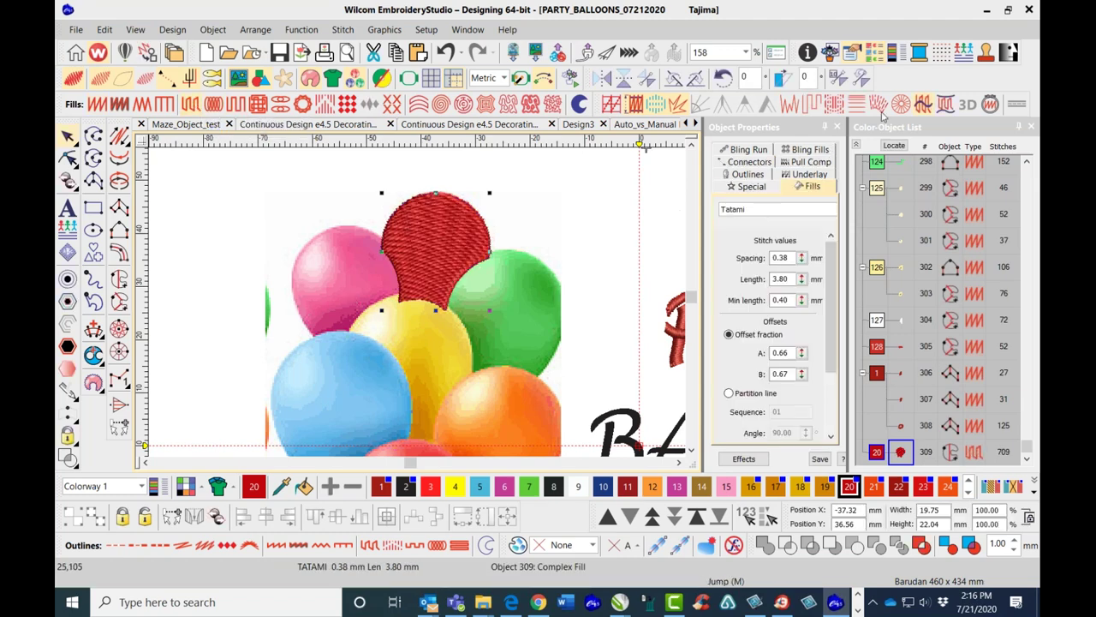
left_click(923, 106)
left_click(585, 243)
scroll(420, 265, "up", 1)
scroll(419, 304, "up", 2)
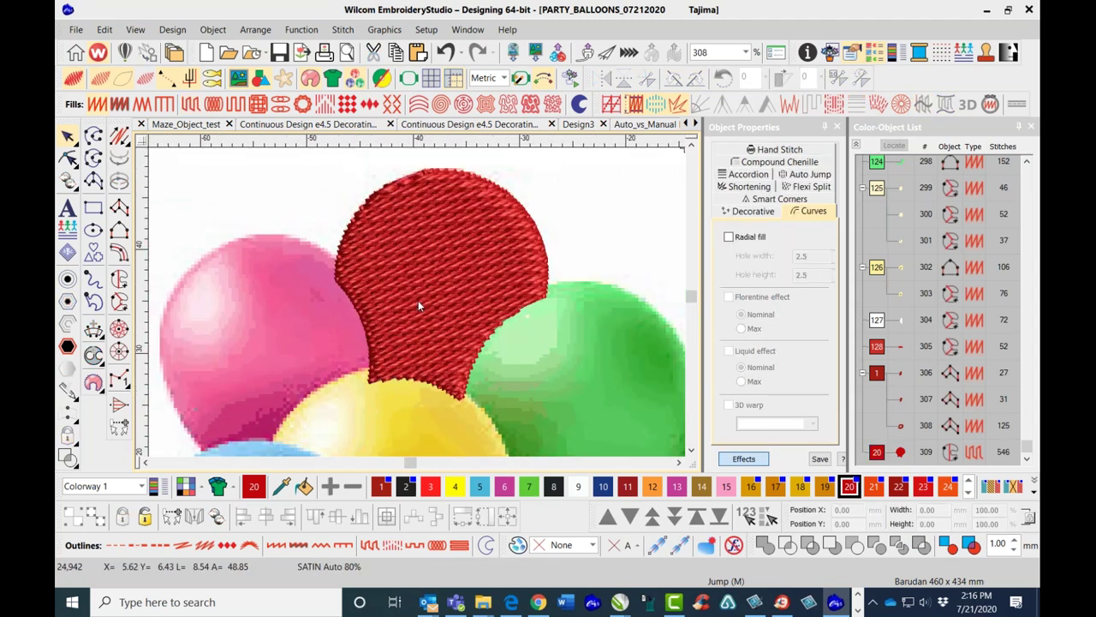
scroll(417, 306, "down", 1)
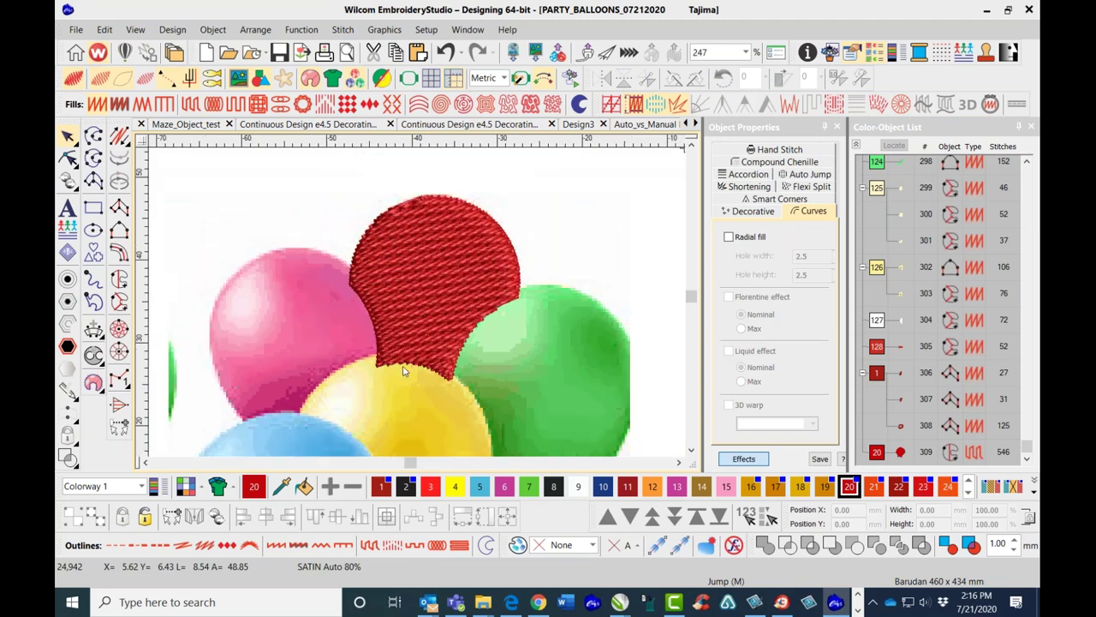
scroll(409, 327, "down", 1)
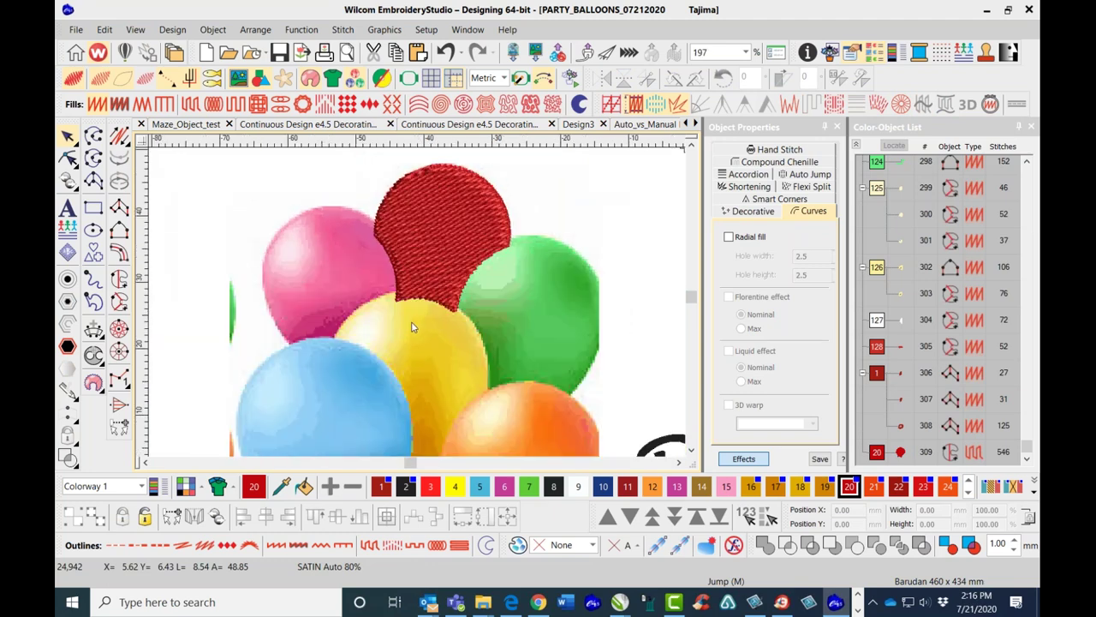
scroll(416, 316, "down", 1)
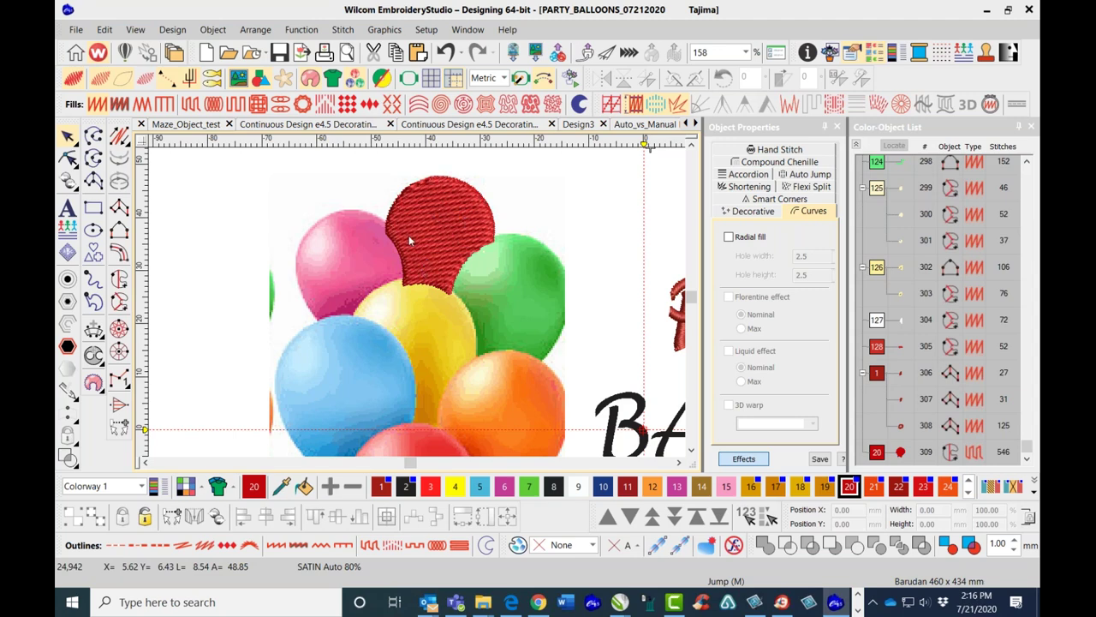
scroll(418, 301, "up", 1)
scroll(417, 302, "down", 2)
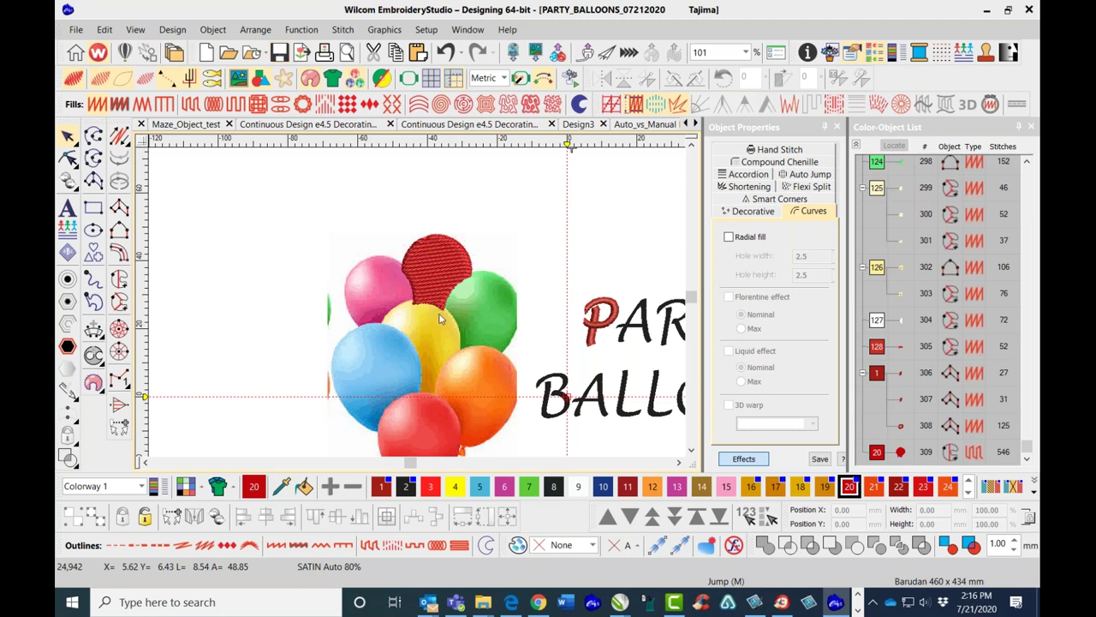
Hide the stitches and begin a Complex Fill in colour 7 on the green balloon, placing boundary points from its lower-left edge to its top.
key("s")
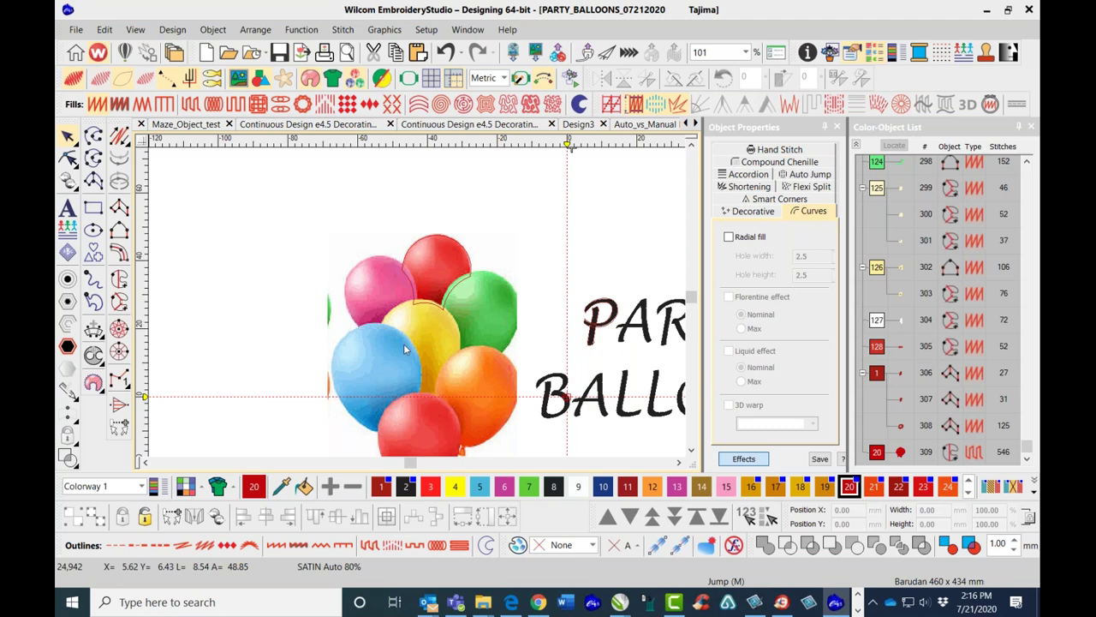
scroll(403, 339, "up", 1)
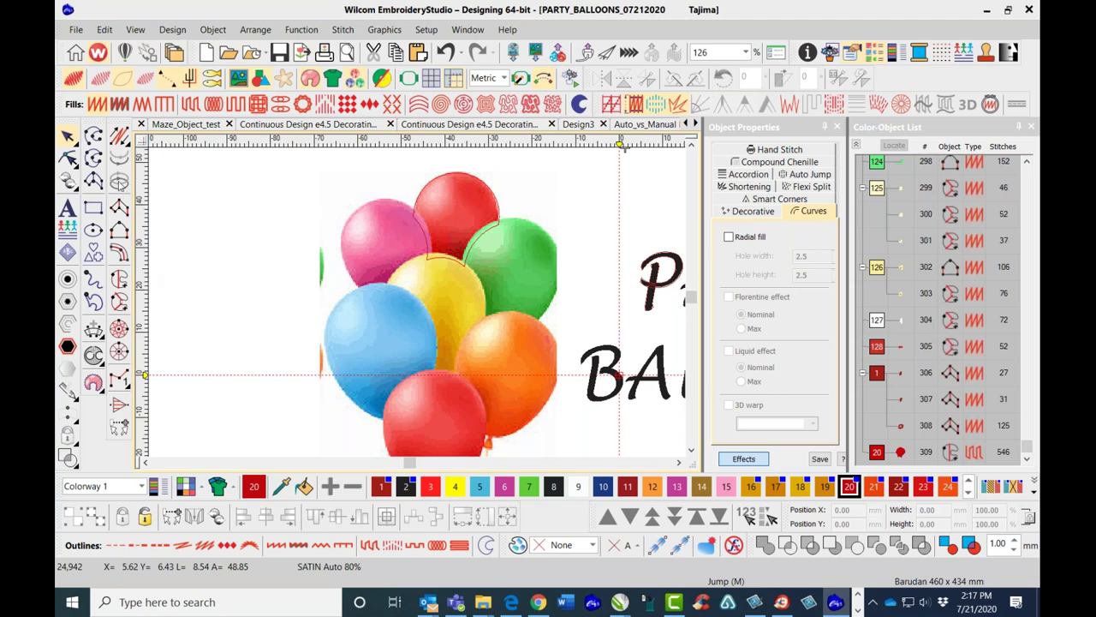
left_click(120, 280)
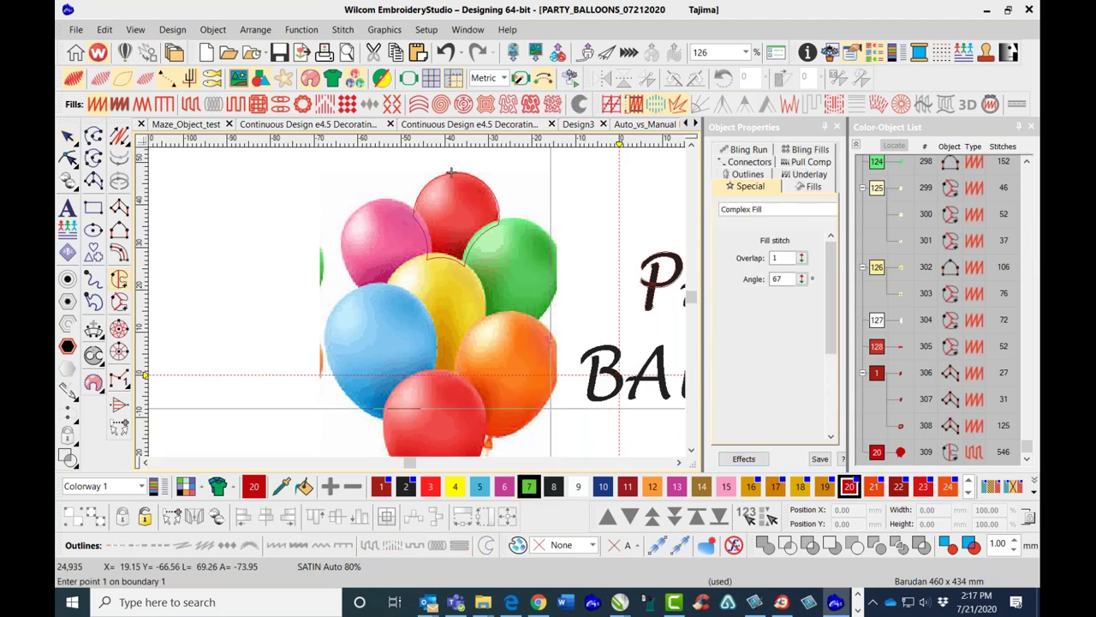
scroll(452, 173, "up", 1)
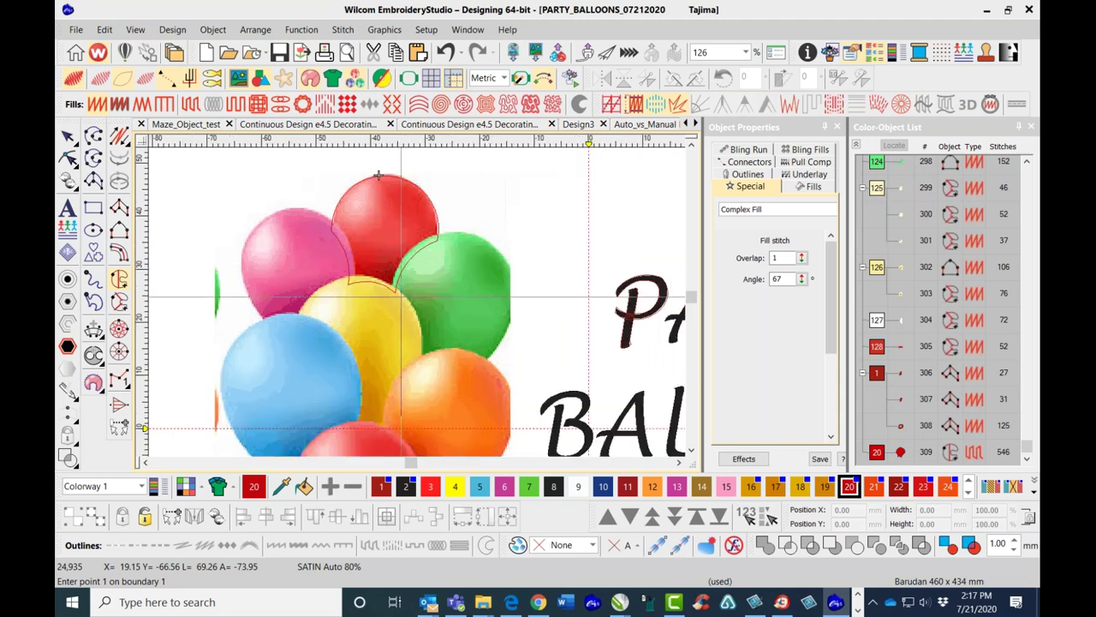
key("7")
left_click(391, 295)
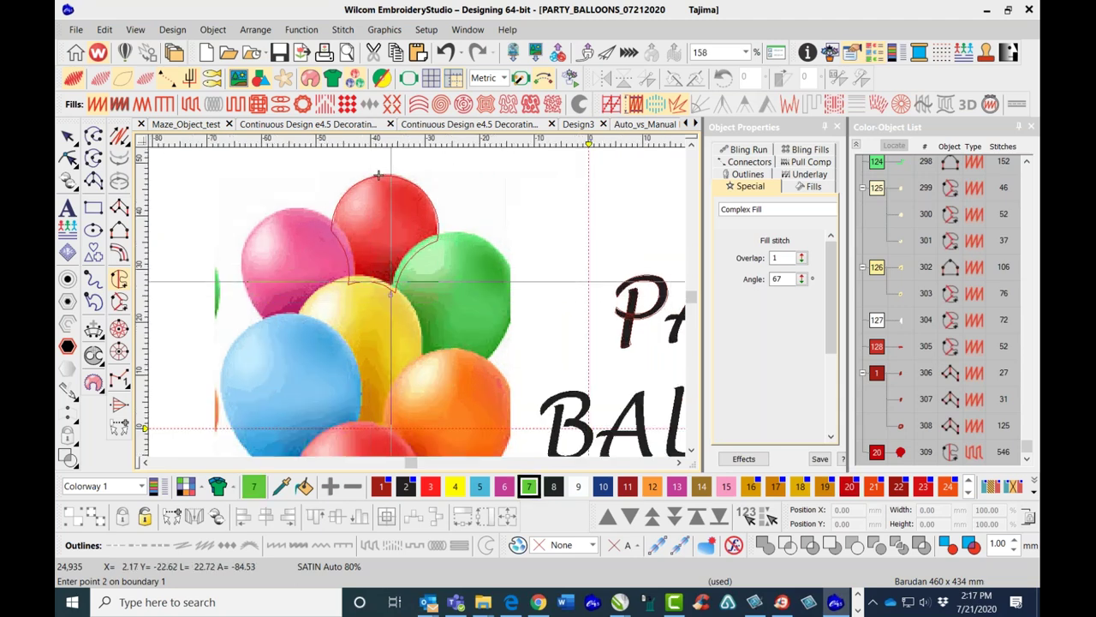
right_click(409, 249)
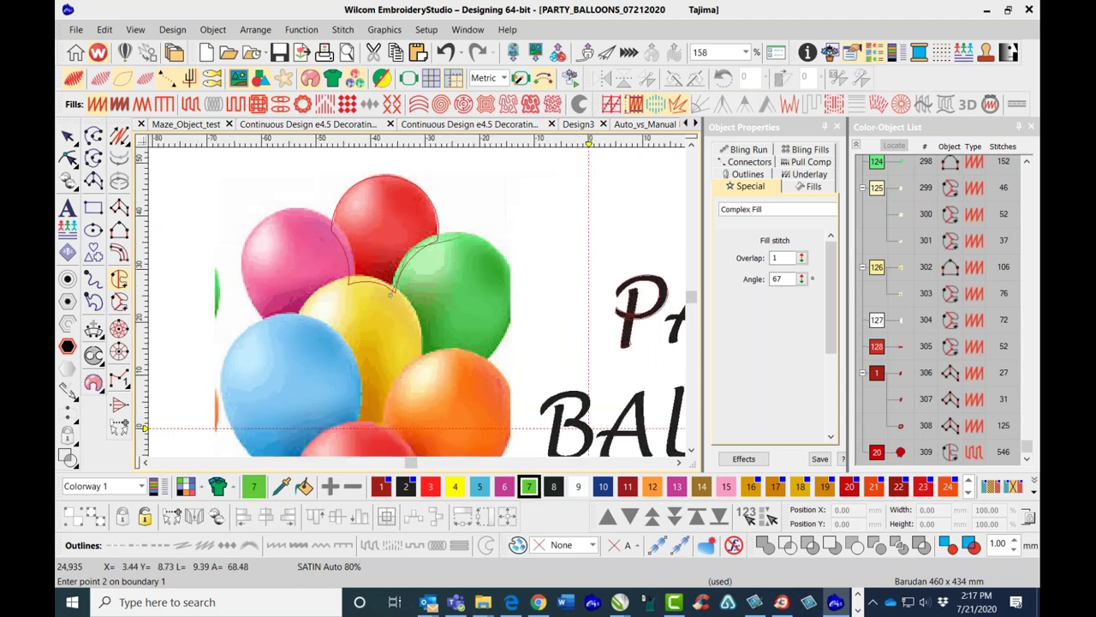
right_click(466, 234)
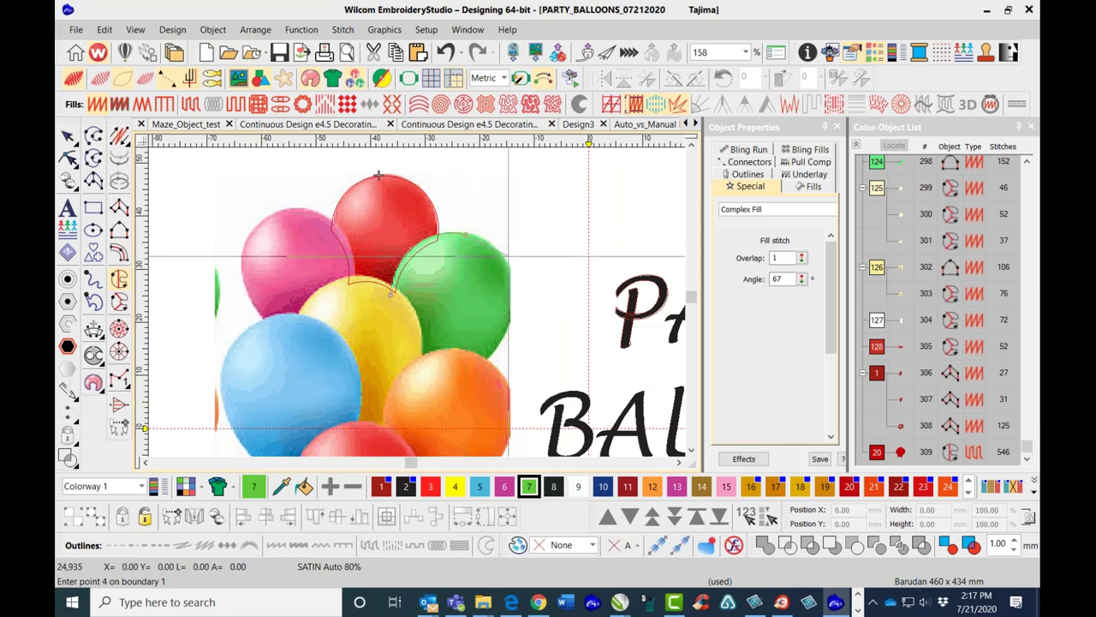
left_click(514, 278)
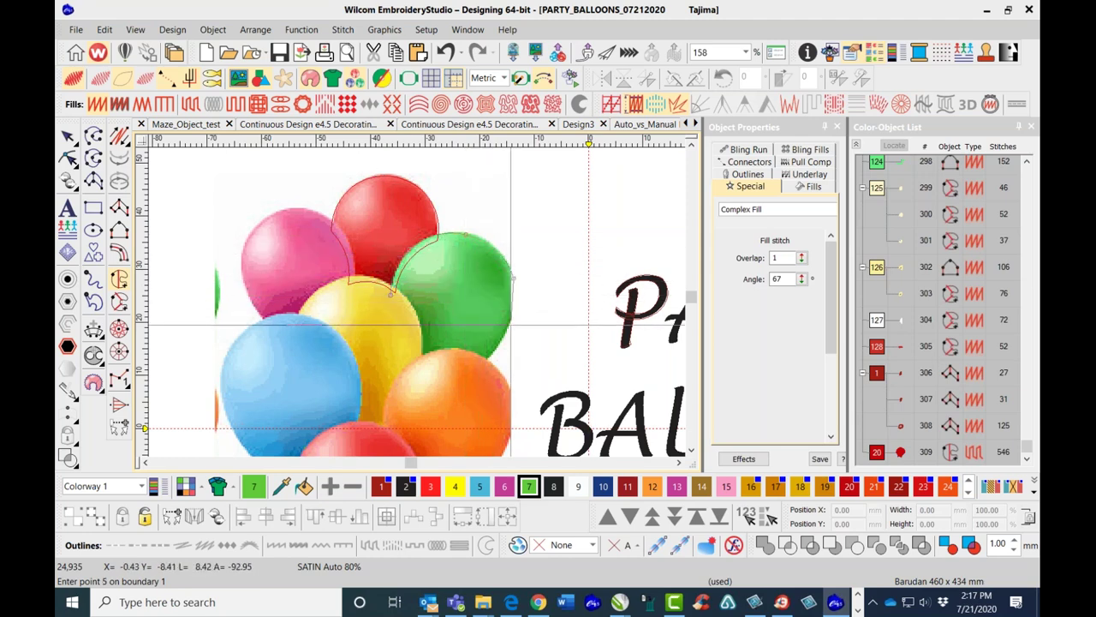
left_click(509, 329)
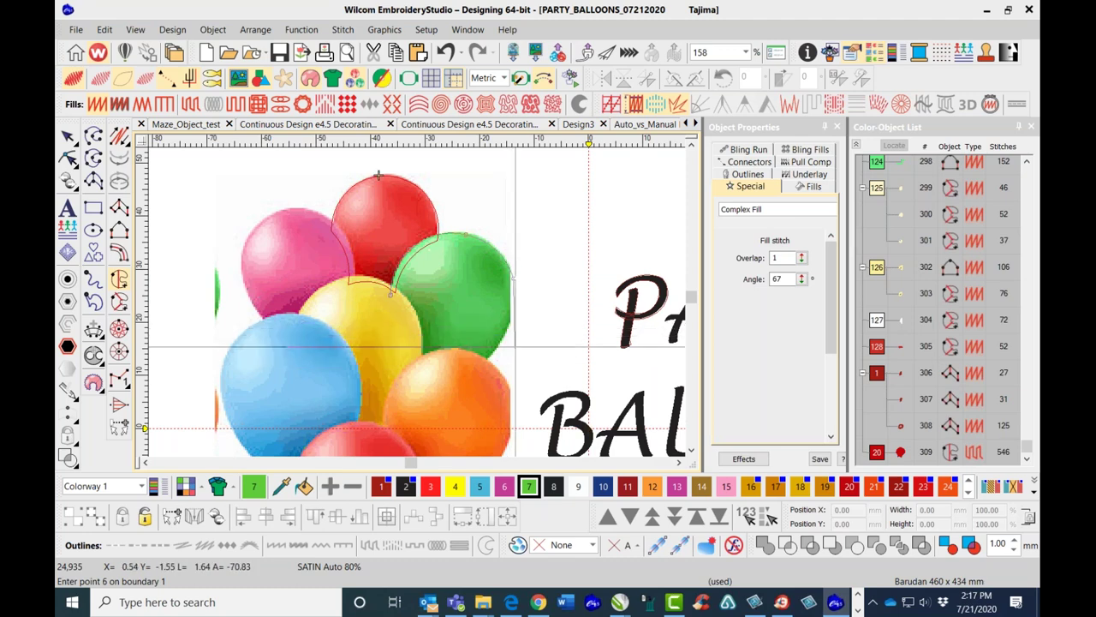
key("BackSpace")
key("BackSpace")
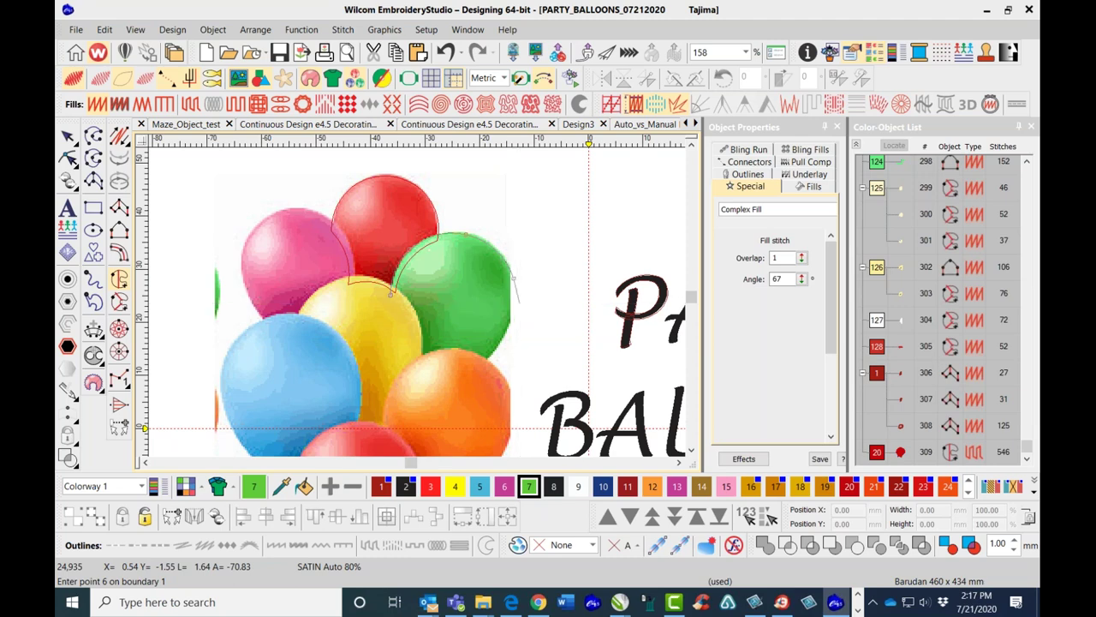
Place the remaining boundary points down the green balloon's right side, over the orange balloon's top and up the yellow balloon's edge, and close the shape.
left_click(504, 256)
left_click(512, 287)
left_click(503, 337)
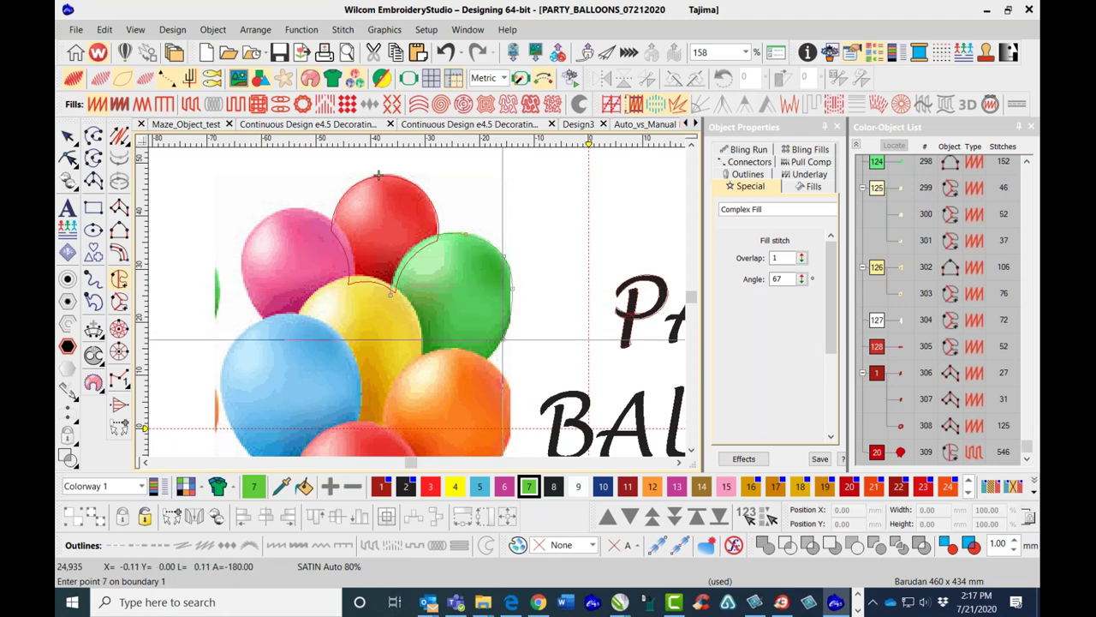
left_click(478, 363)
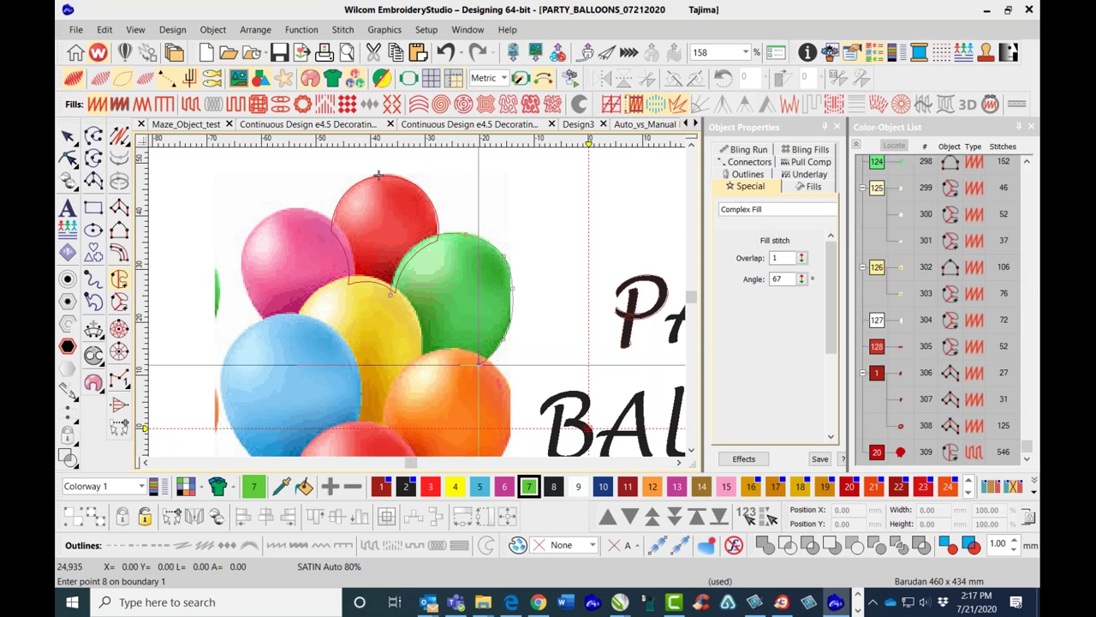
scroll(478, 364, "up", 1)
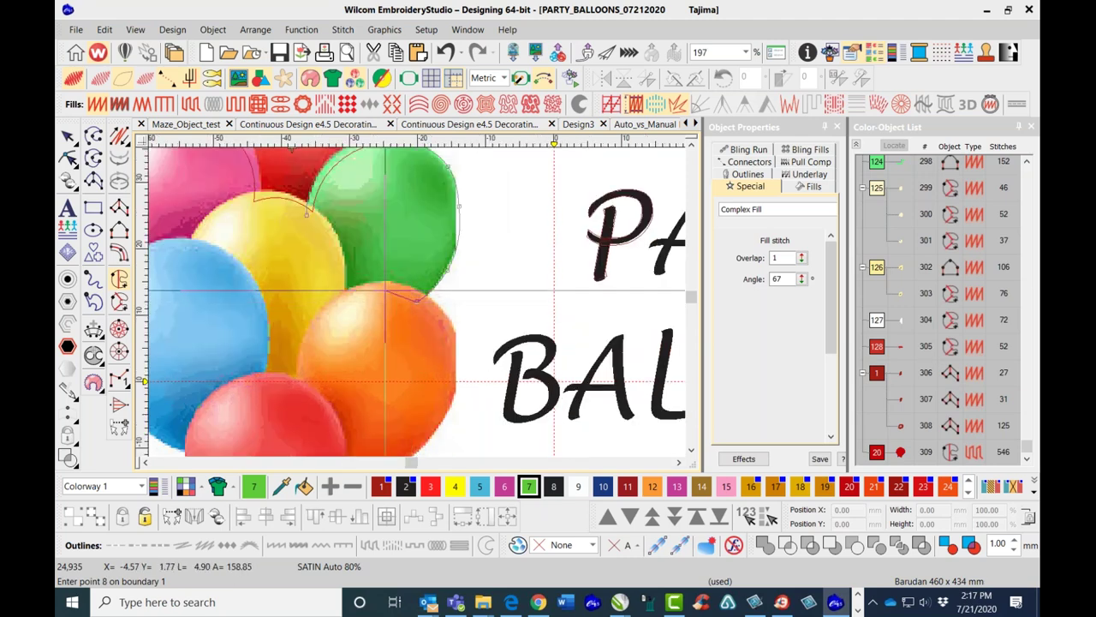
left_click(385, 289)
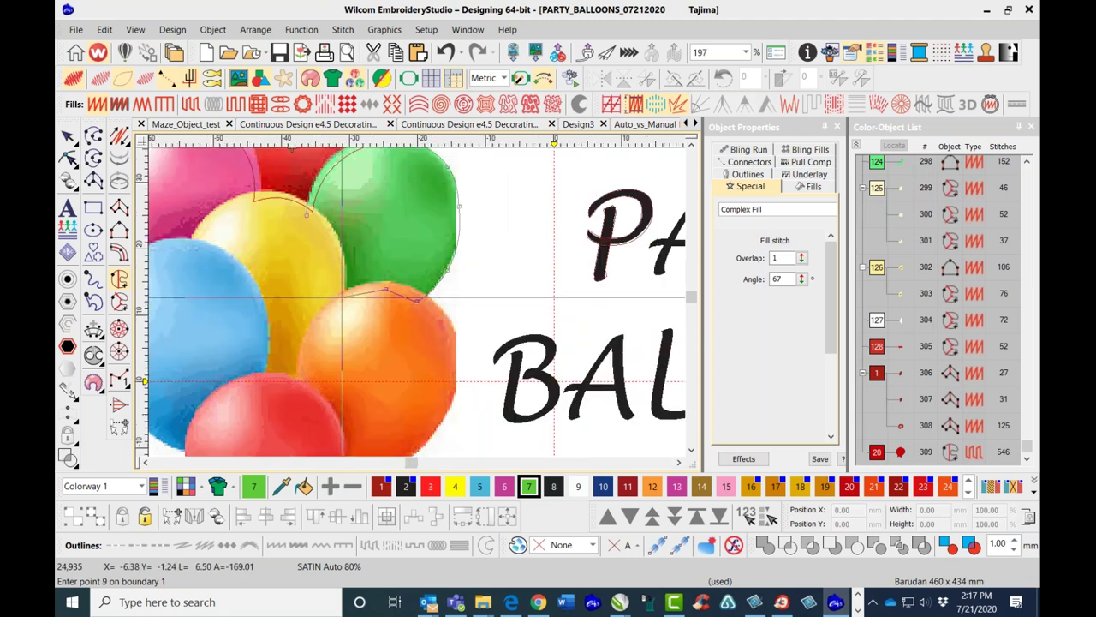
left_click(339, 256)
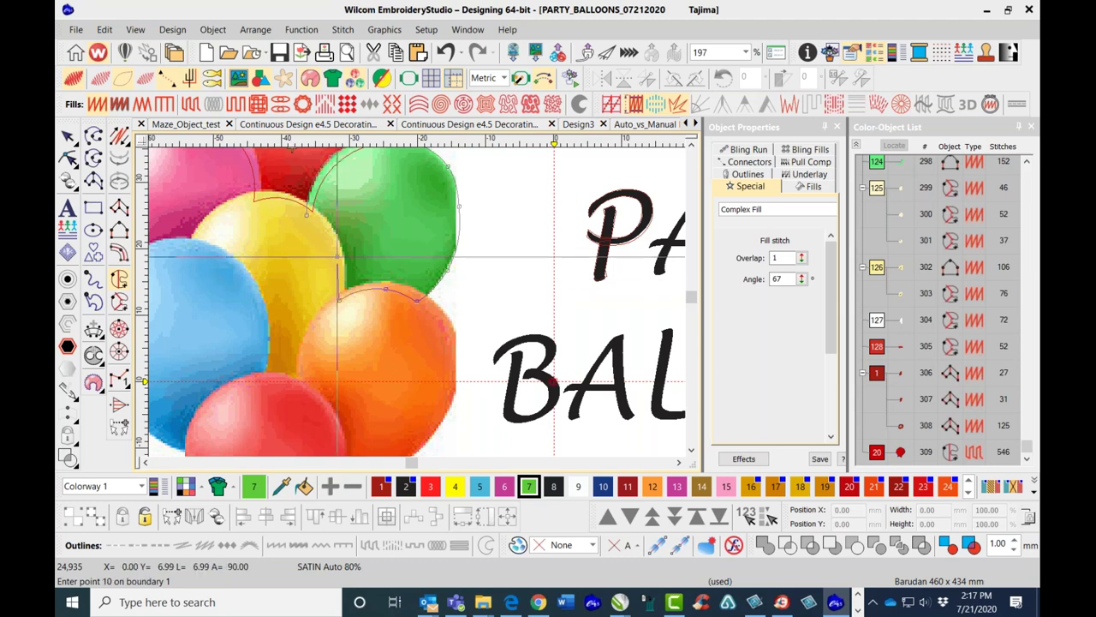
right_click(322, 225)
right_click(318, 223)
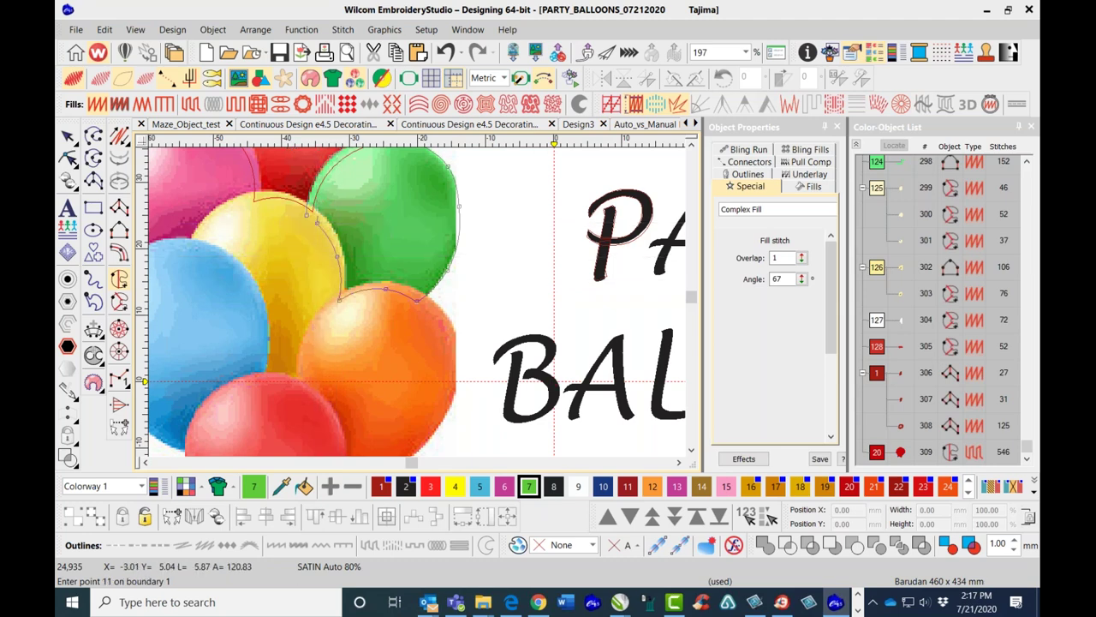
key("Return")
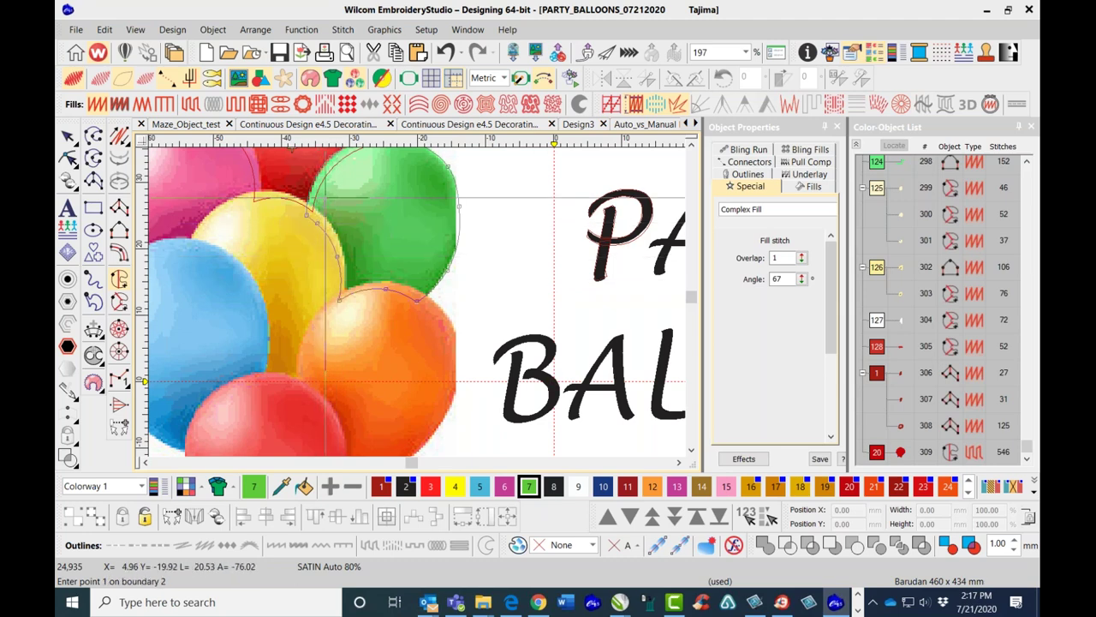
Finish the green Complex Fill without inner boundaries, setting its entry and exit points near the balloon's upper-right edge.
key("Return")
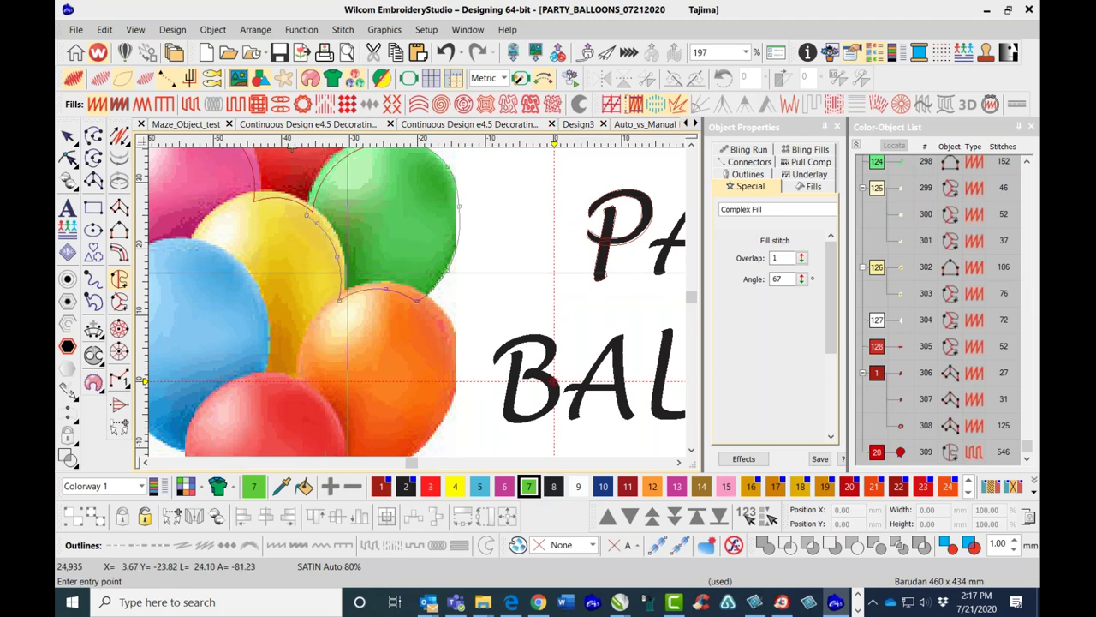
scroll(291, 147, "down", 1)
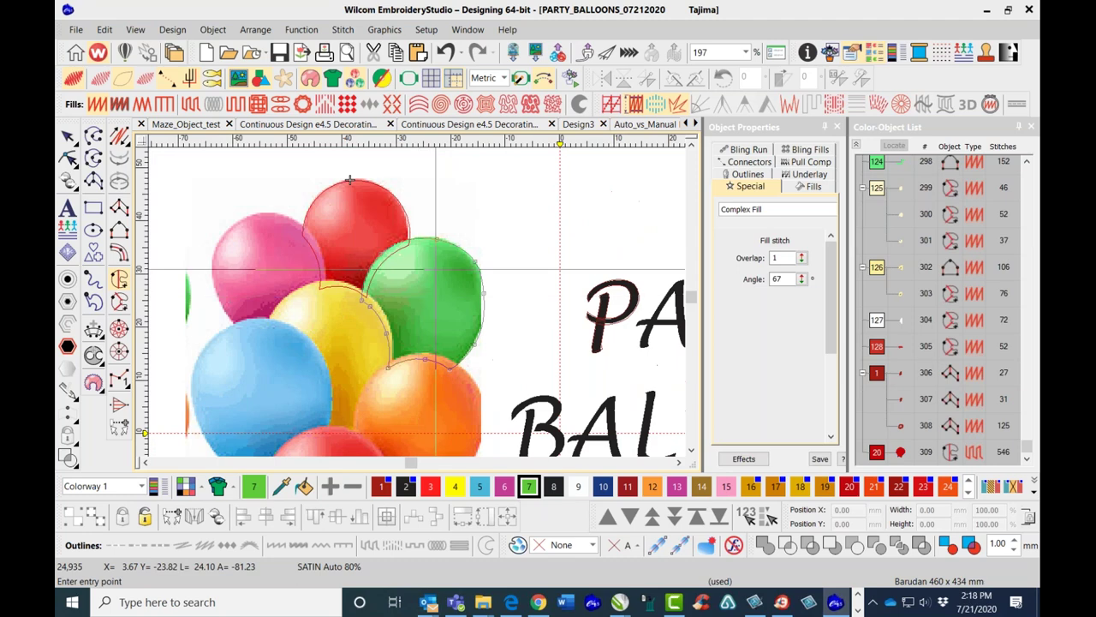
left_click(465, 252)
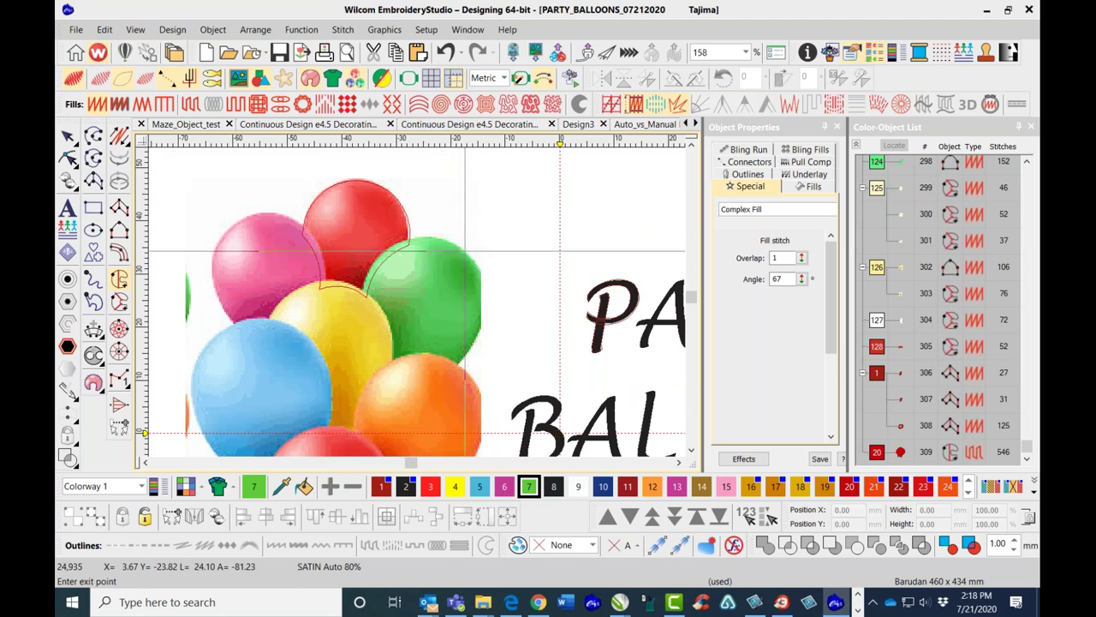
left_click(462, 263)
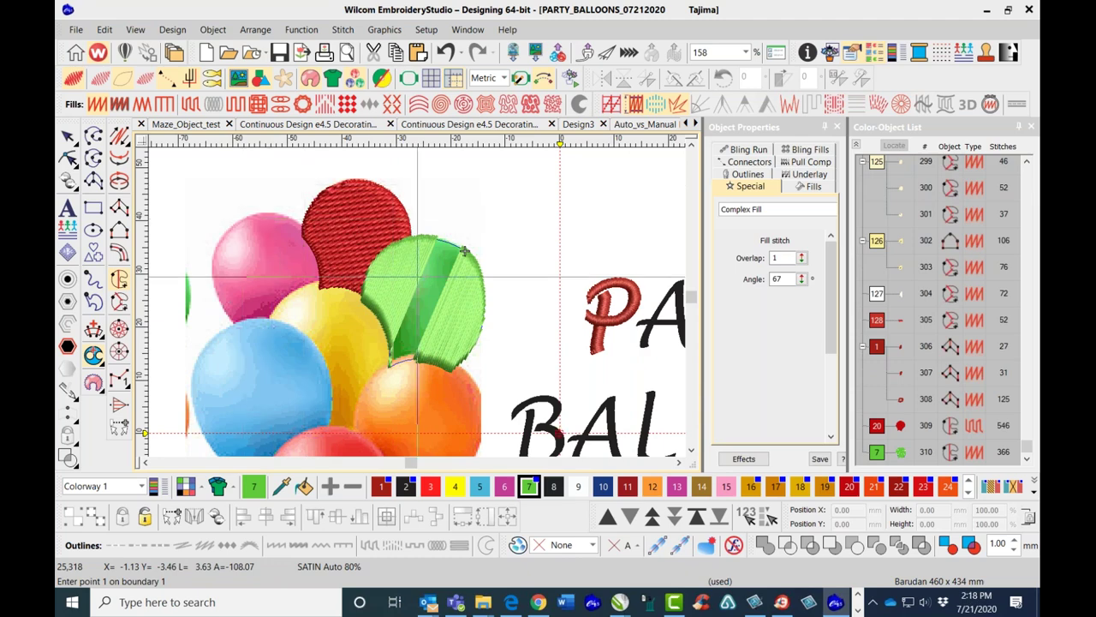
Change the green balloon's fill to Tatami and try the Florentine effect on it.
left_click(68, 136)
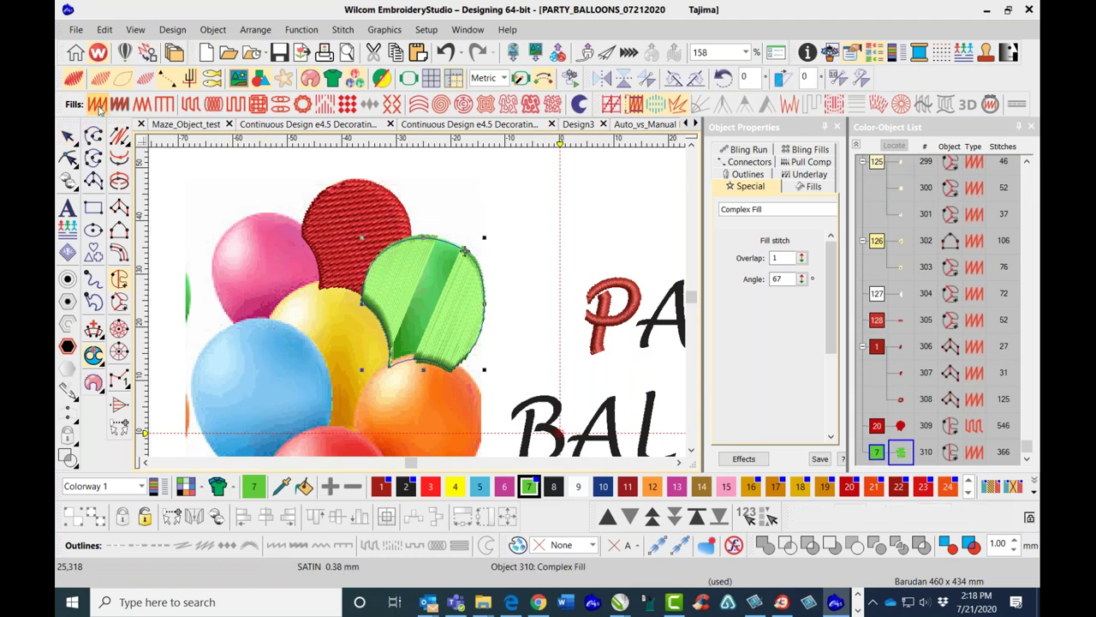
left_click(193, 103)
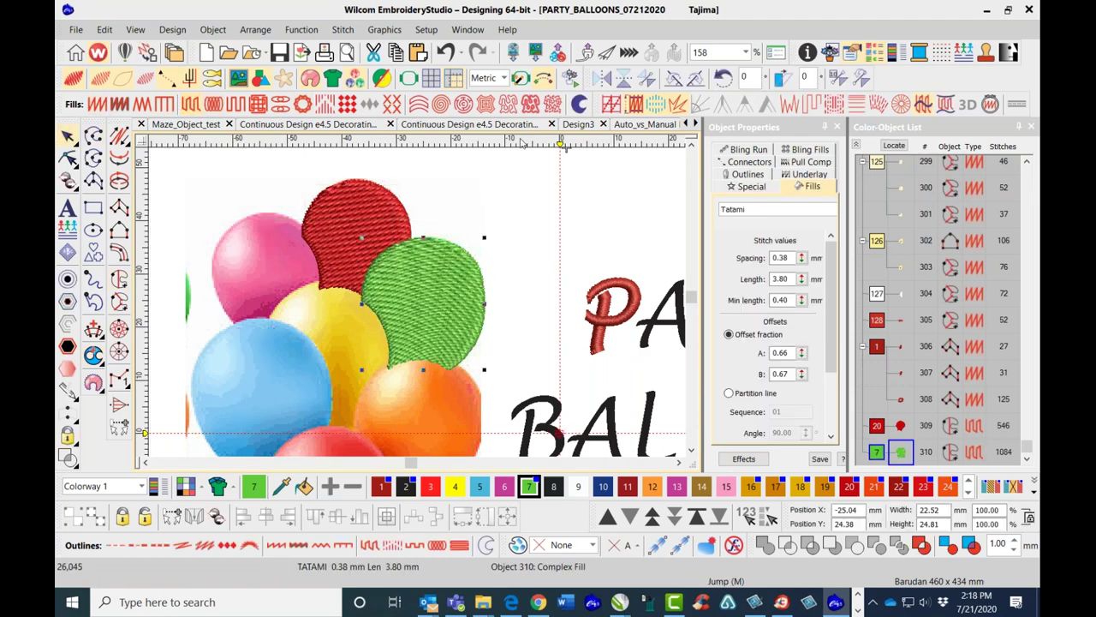
left_click(923, 103)
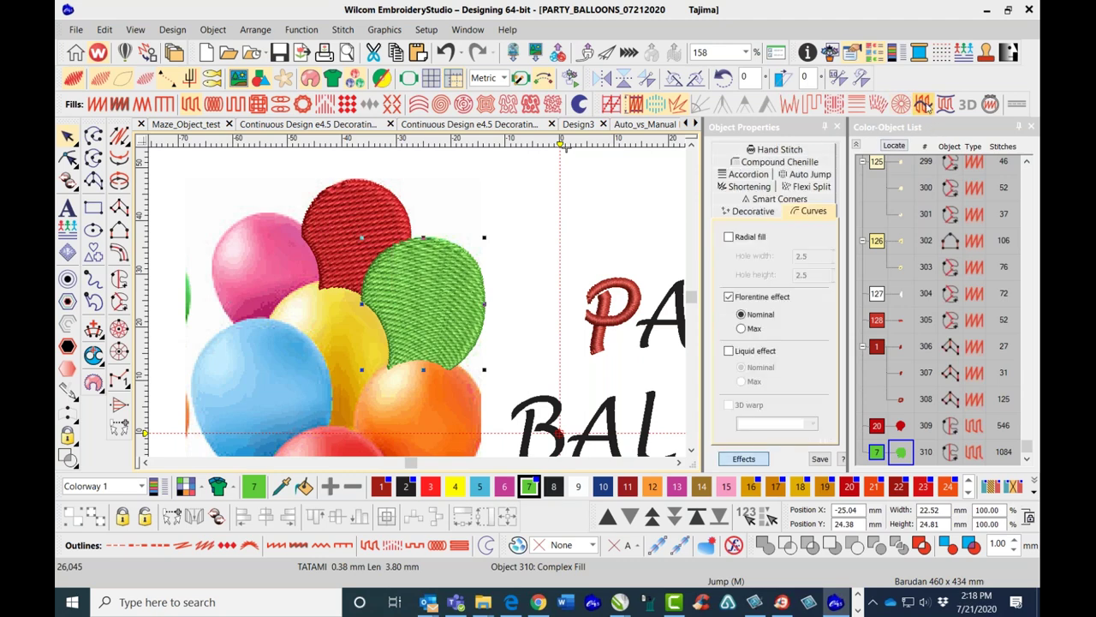
Adjust the green balloon's right-edge node, reshape its stitch angle to a diagonal falling to the right, and deselect it.
left_click(71, 161)
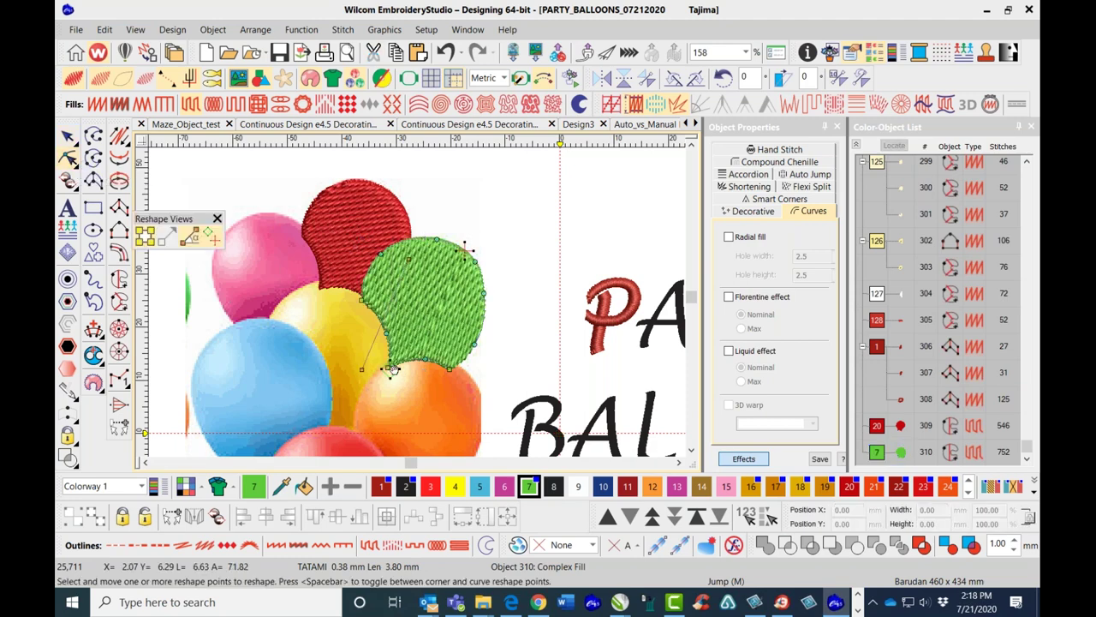
left_click(485, 296)
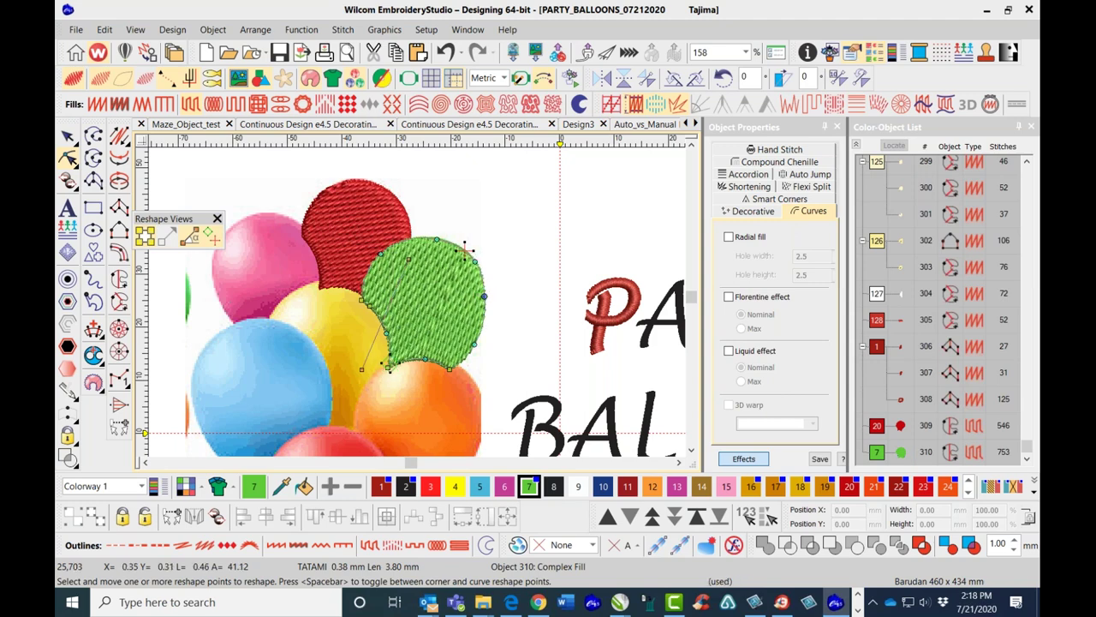
left_click_drag(402, 279, 403, 405)
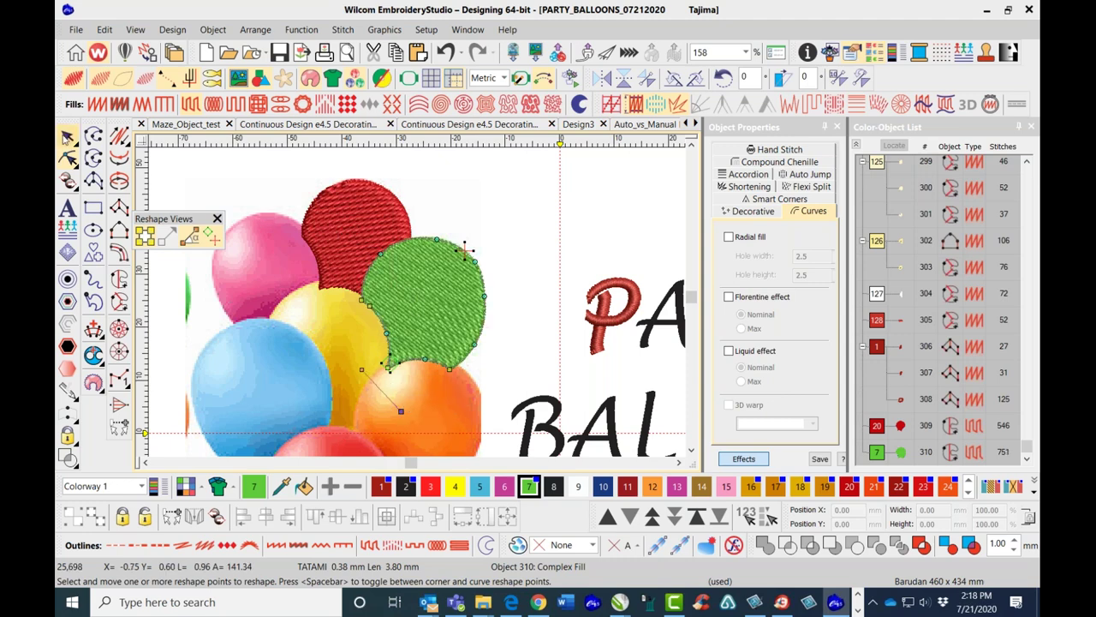
left_click(68, 136)
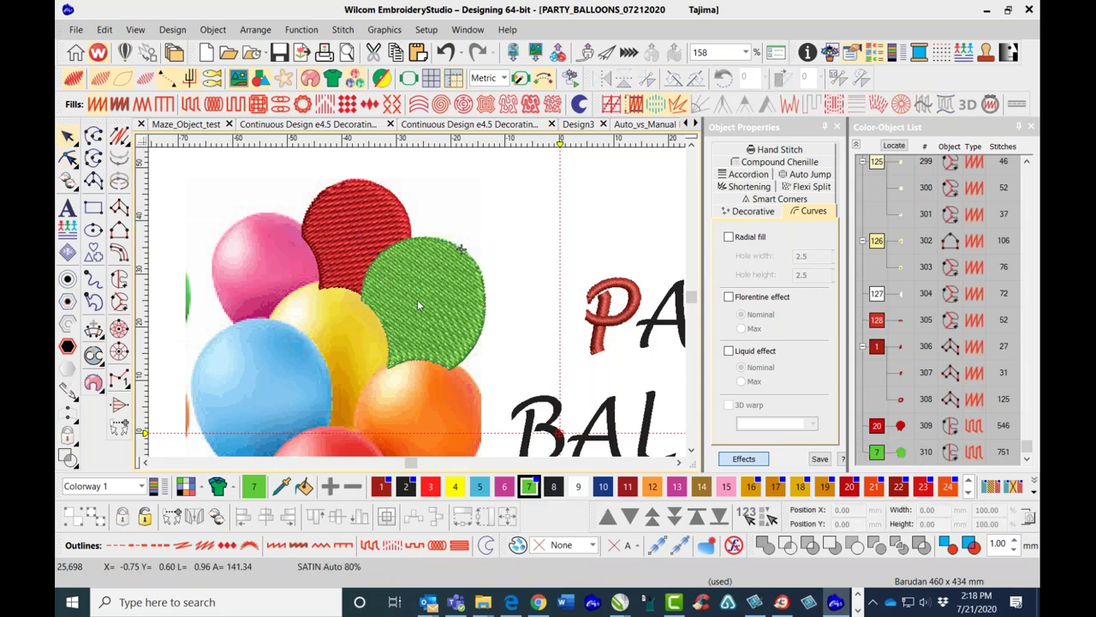
Inspect the stitch directions where the red and green balloons meet, and check the red balloon's Complex Fill angle.
scroll(417, 299, "up", 6)
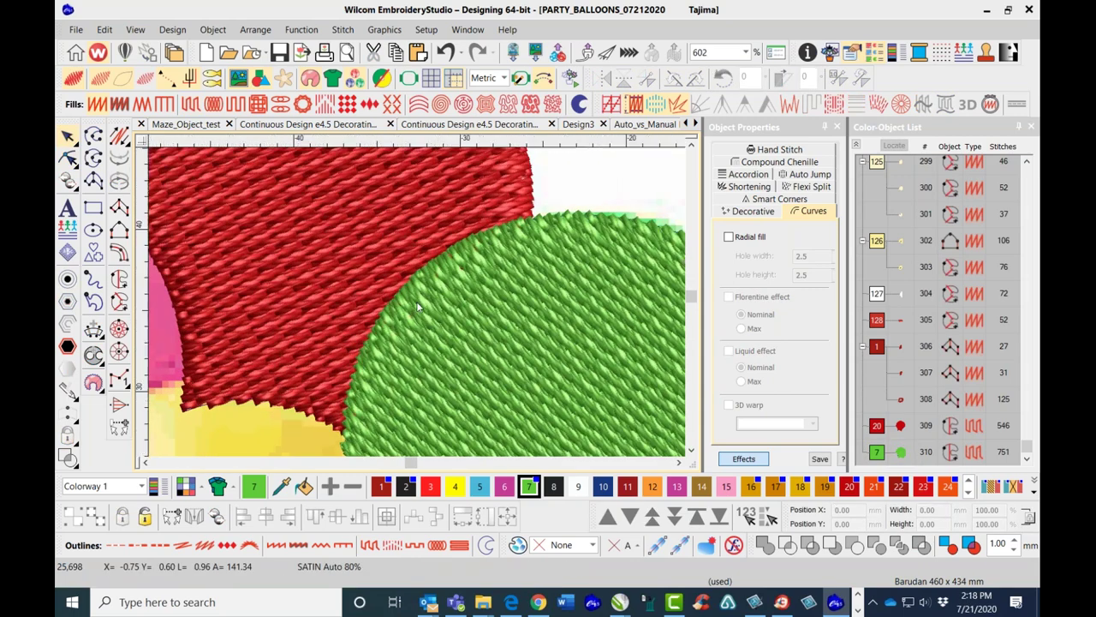
scroll(413, 274, "down", 1)
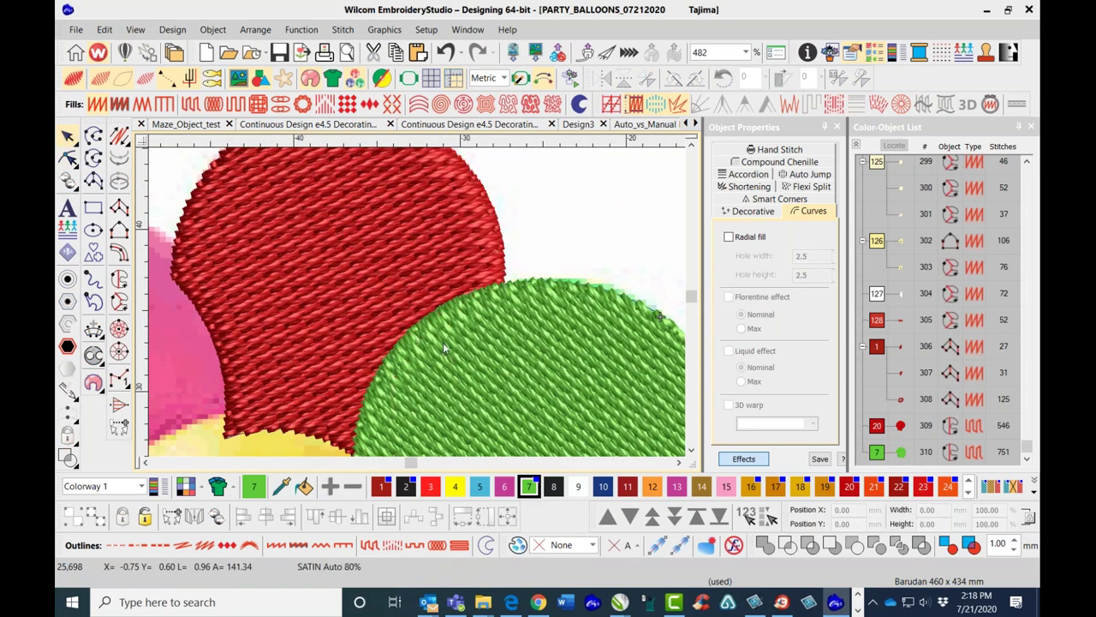
scroll(476, 334, "down", 4)
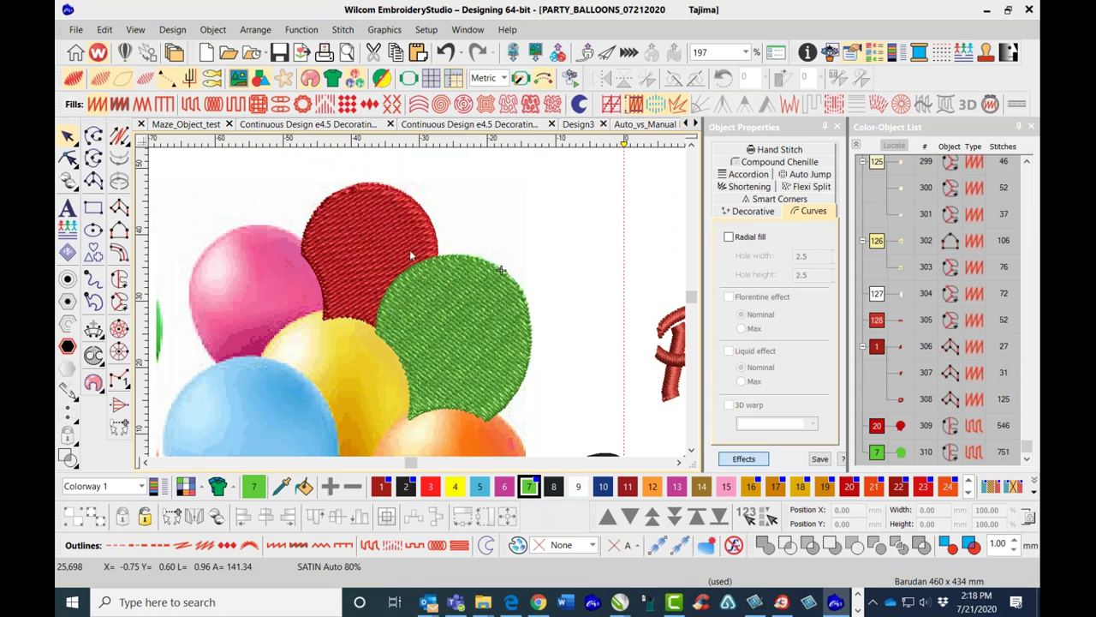
left_click(457, 257)
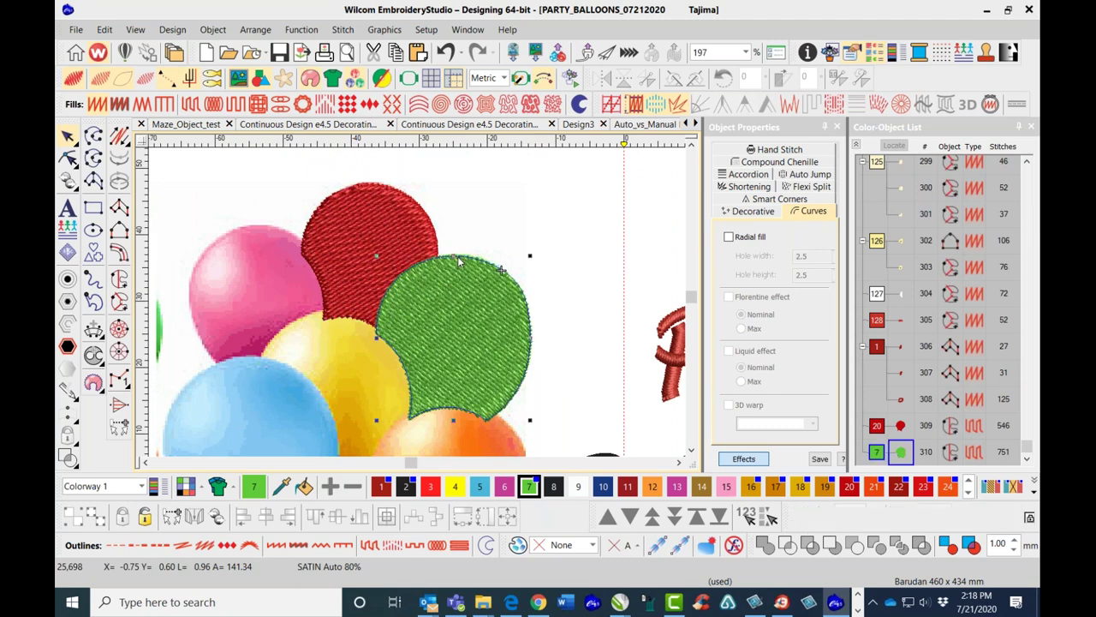
left_click(428, 228)
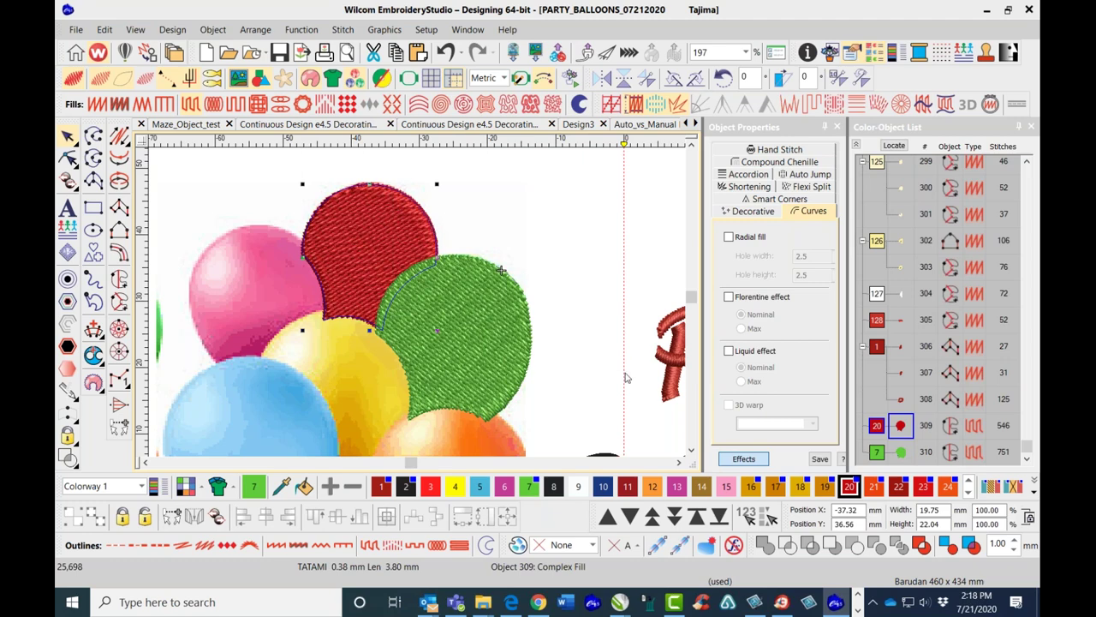
left_click(733, 461)
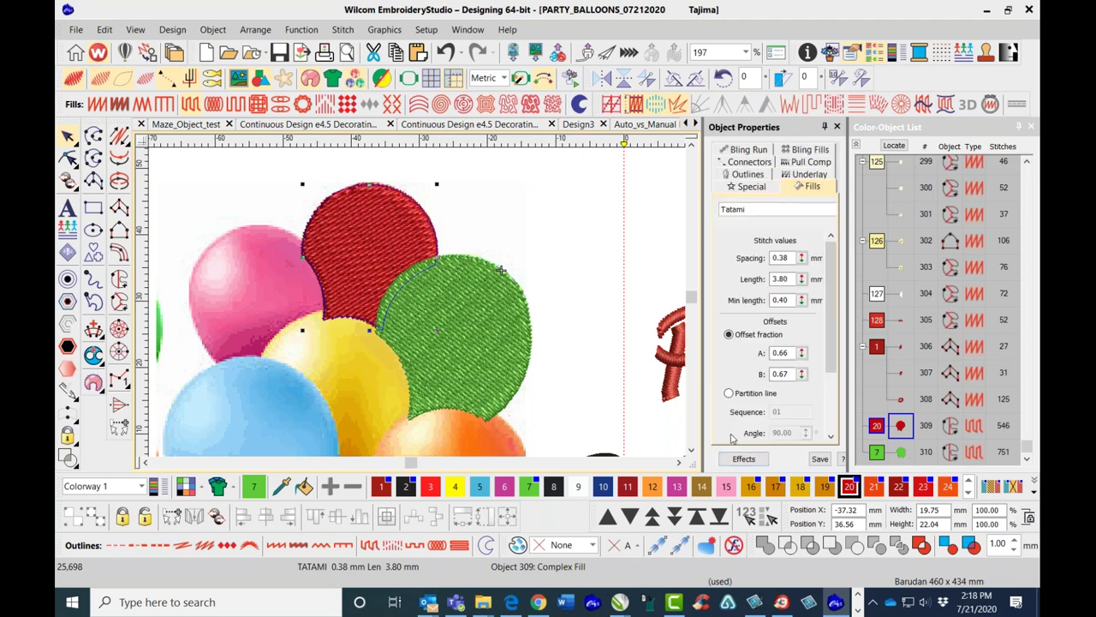
left_click(754, 187)
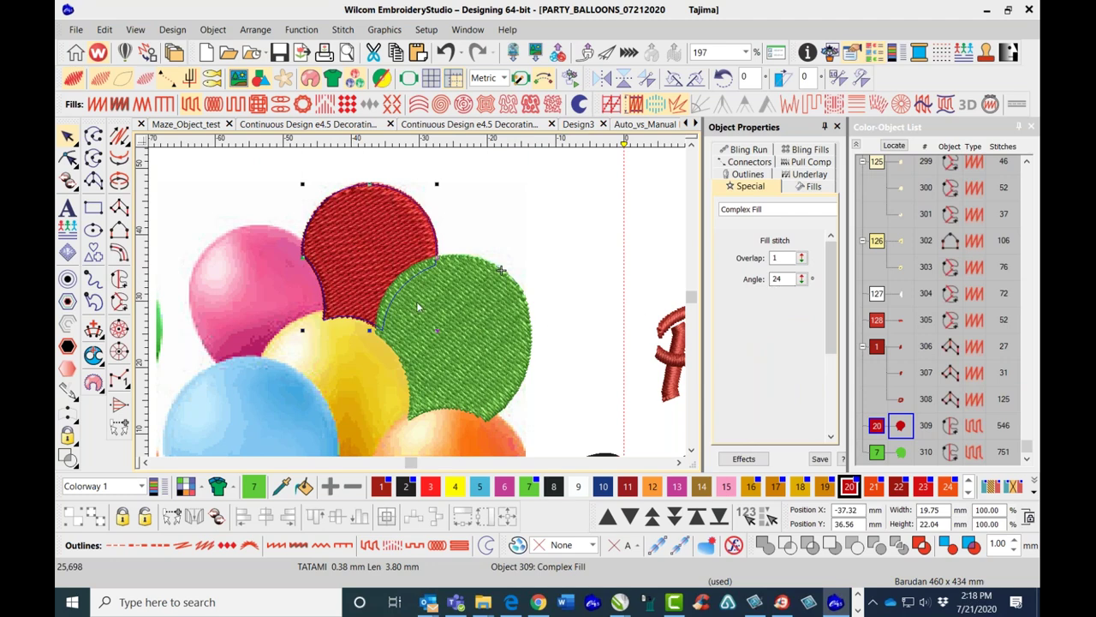
Try a 24° stitch angle on the green balloon to match the red one, and undo that change.
scroll(418, 306, "up", 2)
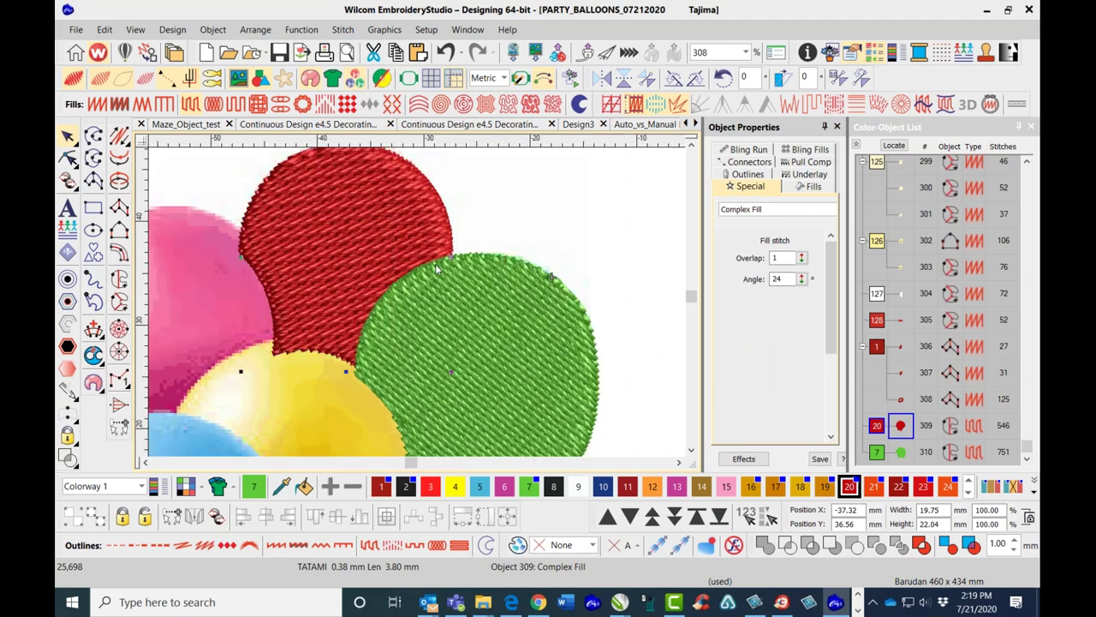
left_click(549, 322)
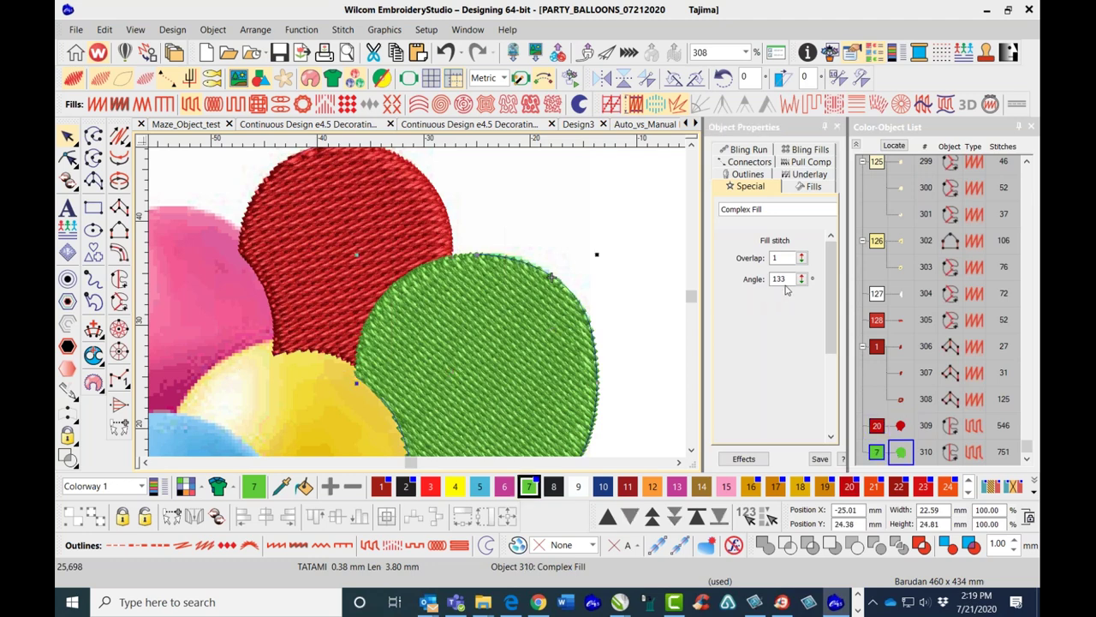
left_click_drag(789, 279, 741, 274)
key("Return")
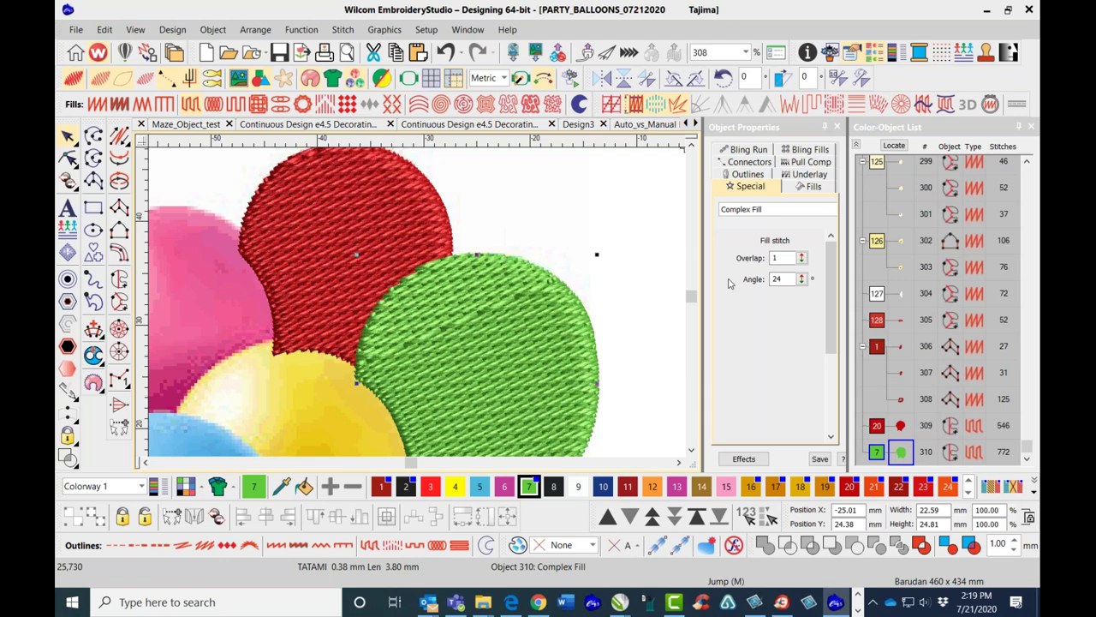
scroll(603, 327, "down", 2)
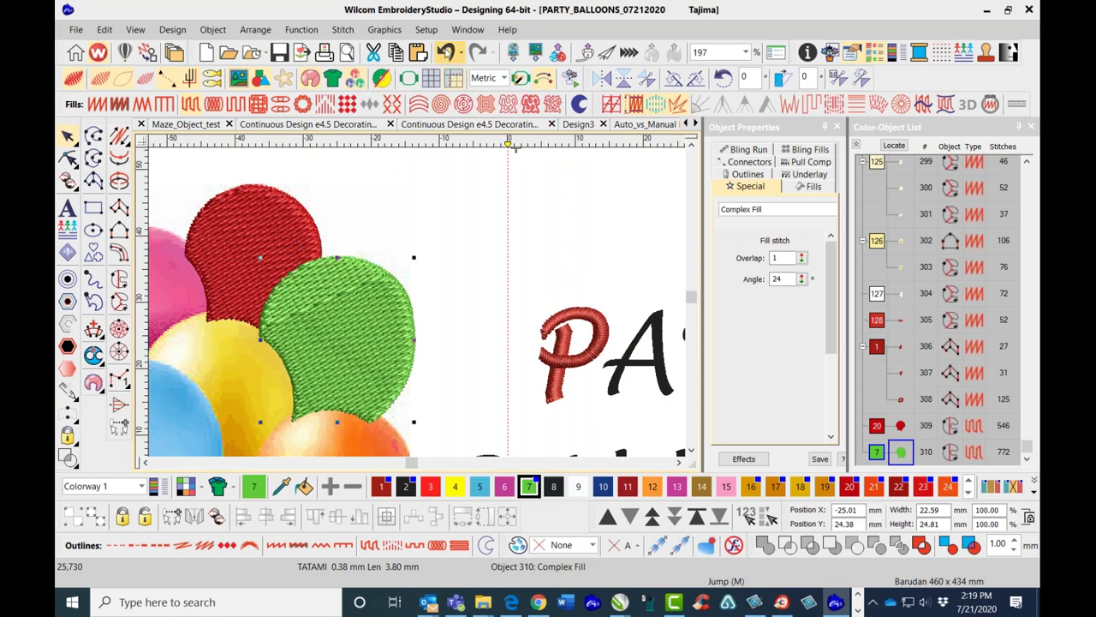
left_click(446, 53)
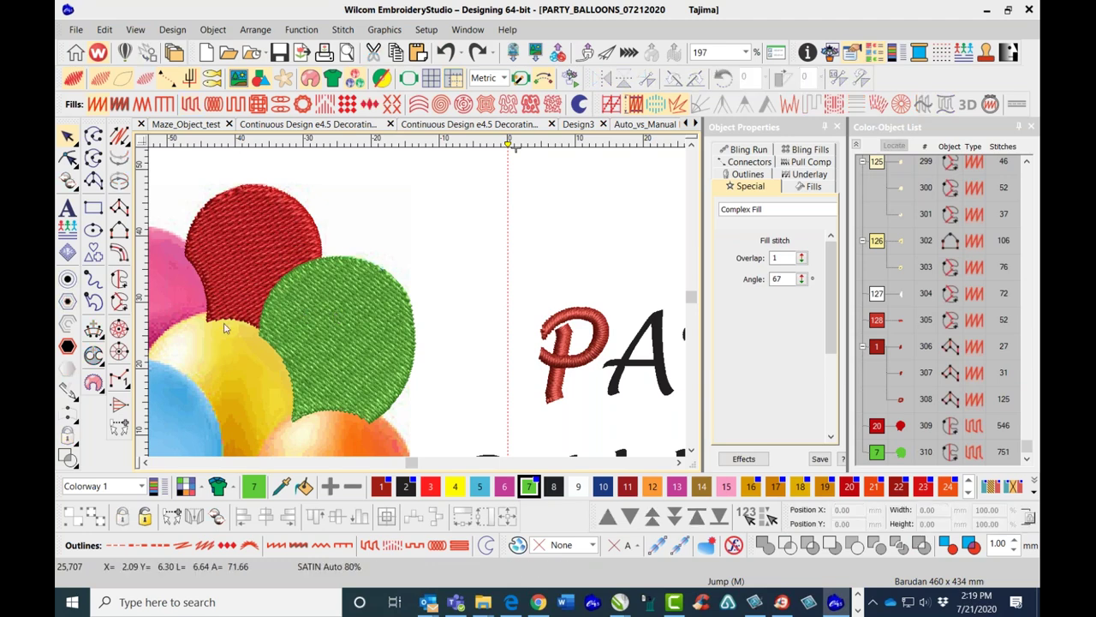
Hide the stitch rendering so the bitmap balloons show, and make pink thread colour 15 current.
scroll(253, 299, "up", 1)
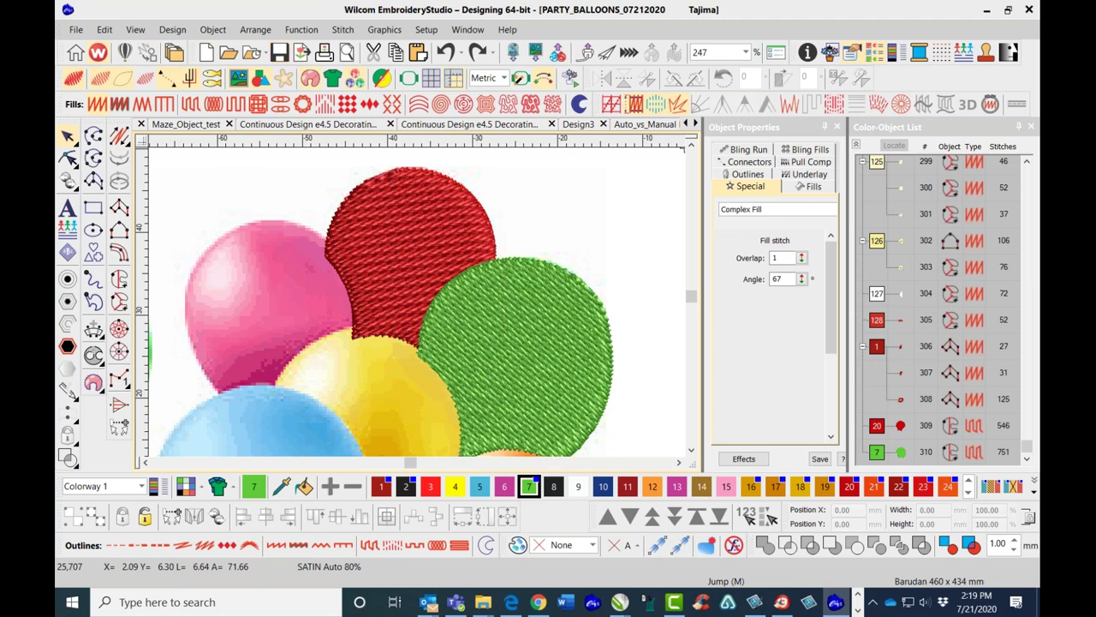
scroll(417, 303, "down", 2)
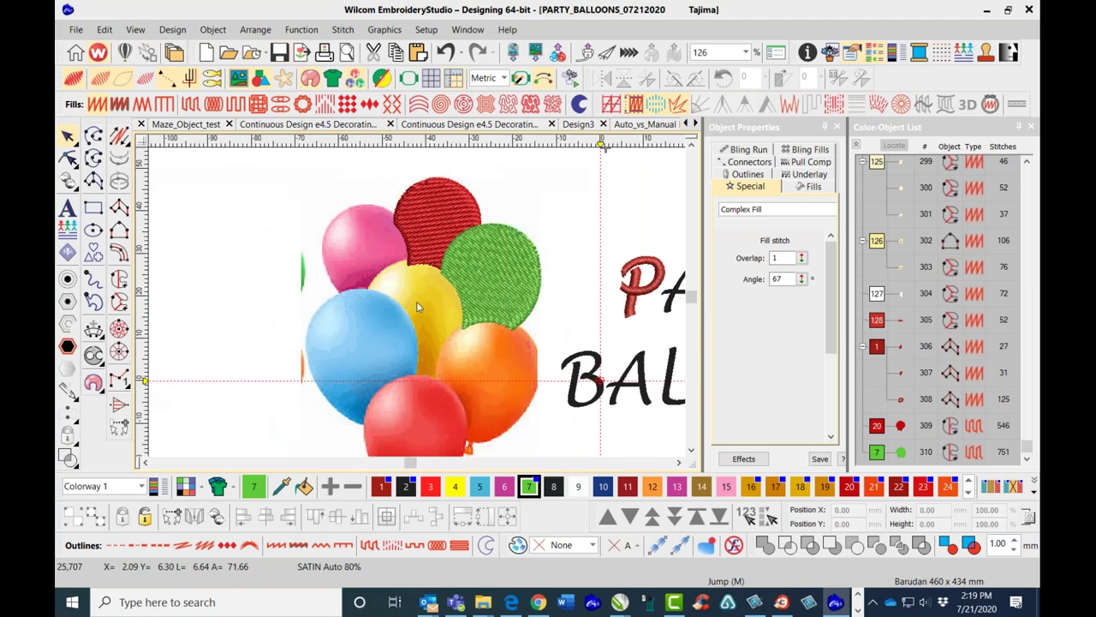
key("s")
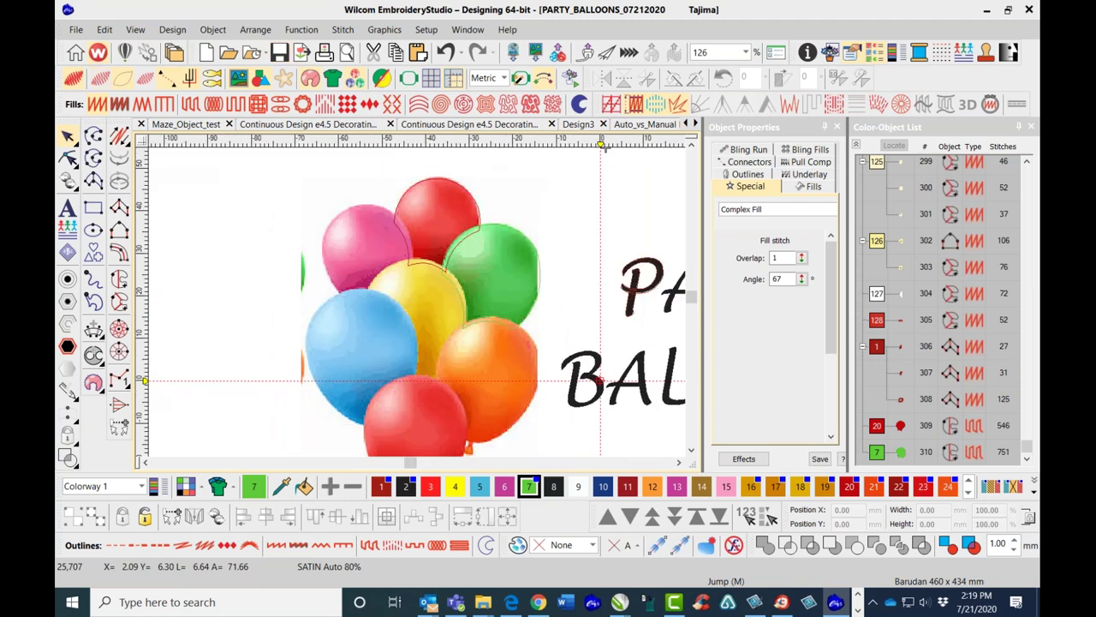
left_click(727, 488)
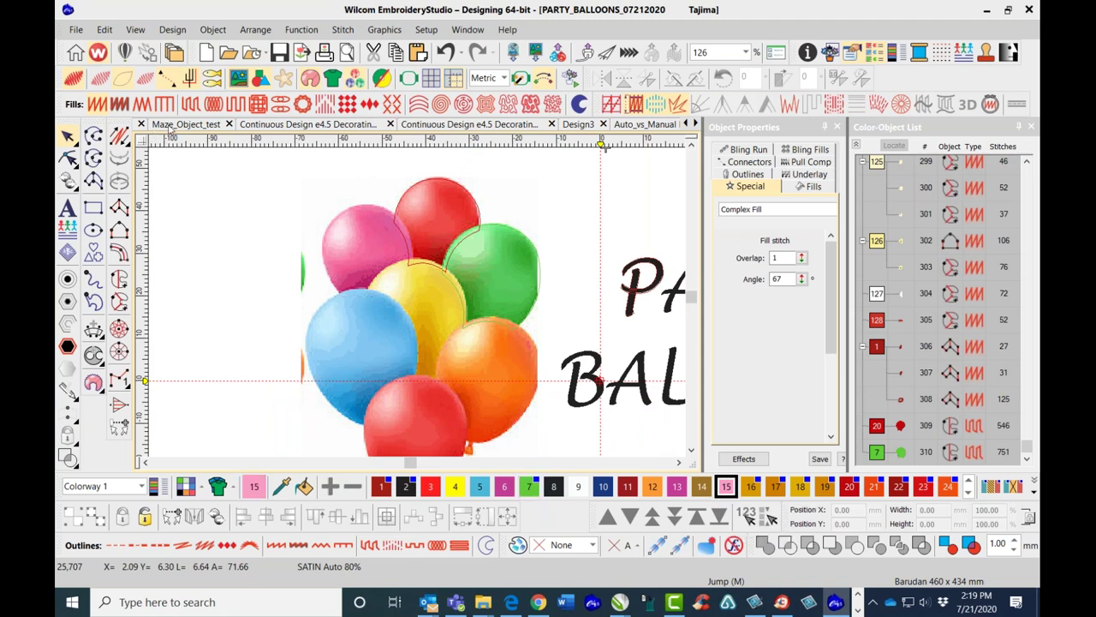
Trace the pink balloon as a Tatami Complex Fill, following its round edge and its borders with the blue and yellow balloons.
left_click(120, 278)
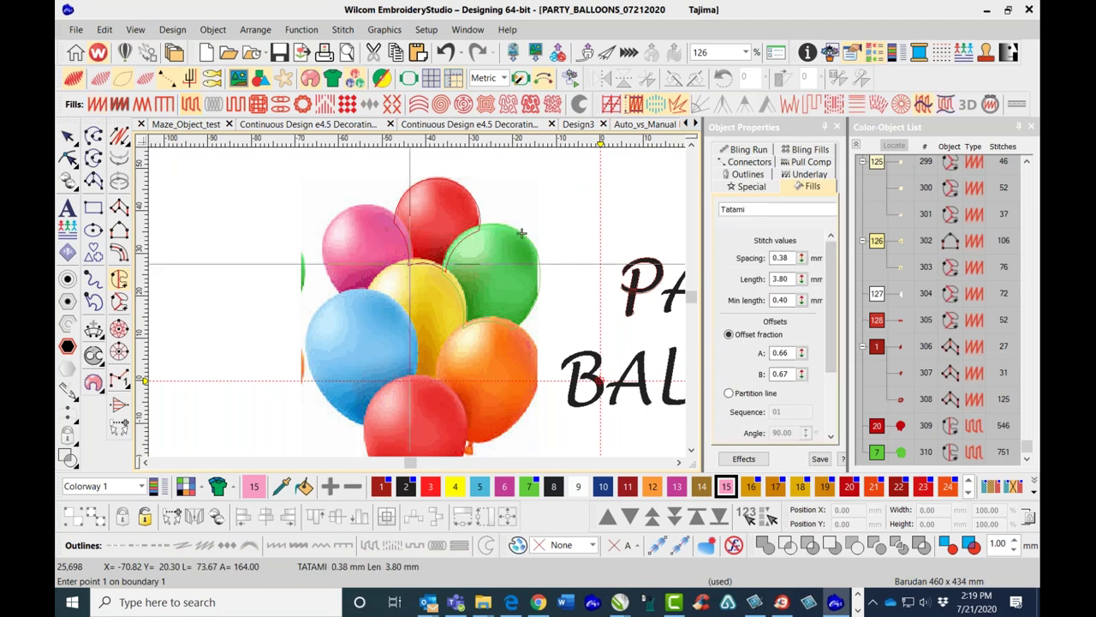
scroll(557, 242, "up", 3)
scroll(659, 237, "up", 3)
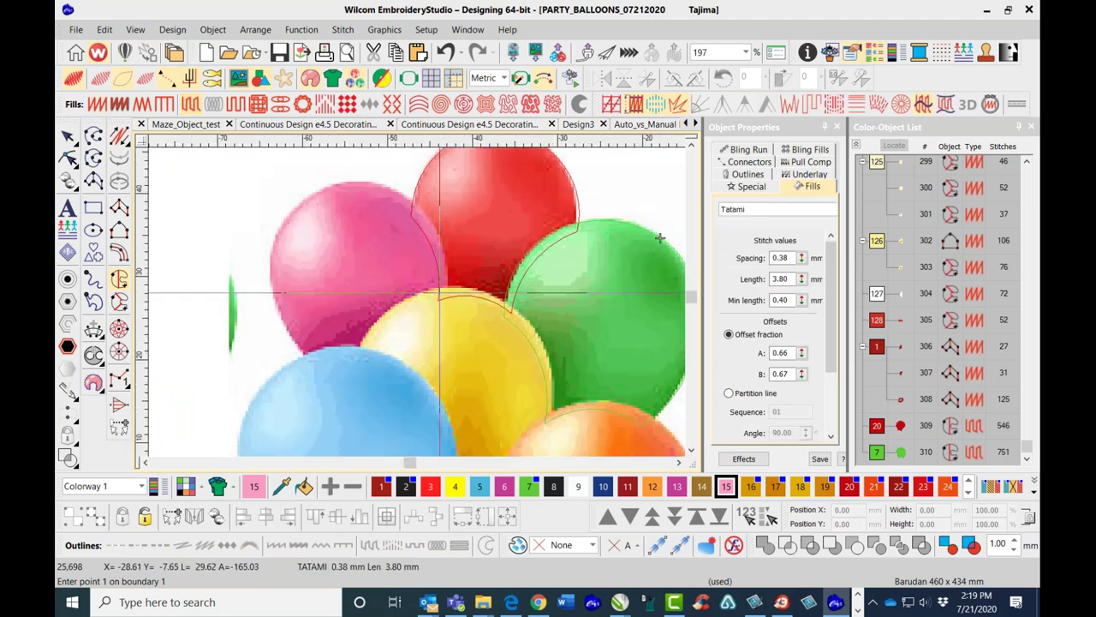
left_click(447, 296)
right_click(440, 233)
left_click(330, 184)
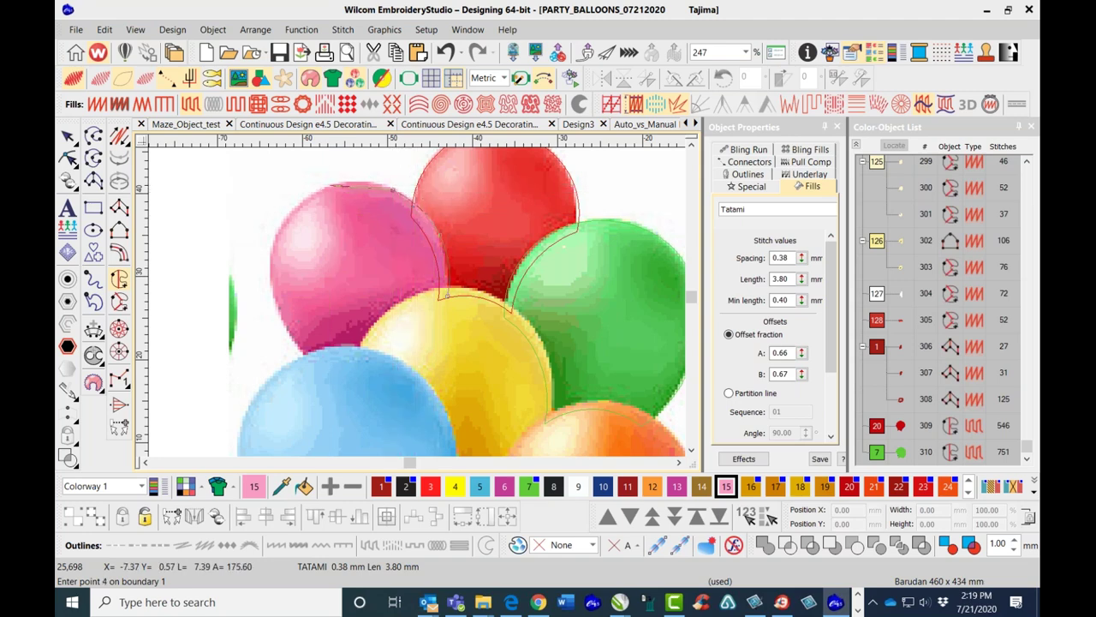
left_click(274, 241)
left_click(280, 319)
left_click(308, 361)
left_click(330, 354)
left_click(346, 349)
left_click(364, 352)
left_click(385, 323)
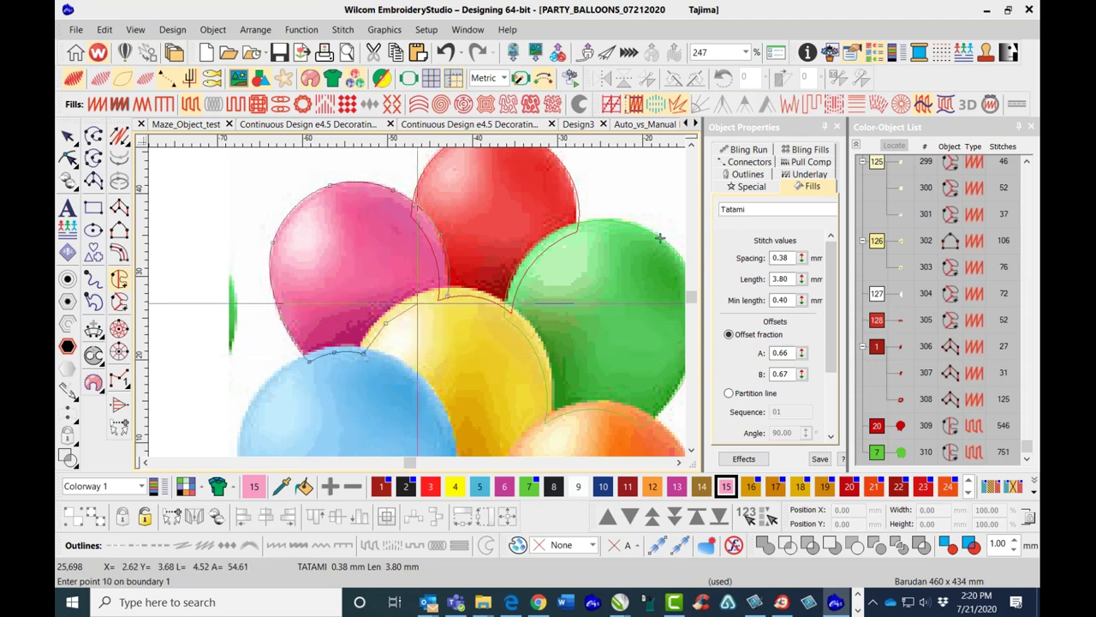
Close the pink balloon's boundary and place its entry point, exit point and stitch angle.
key("Return")
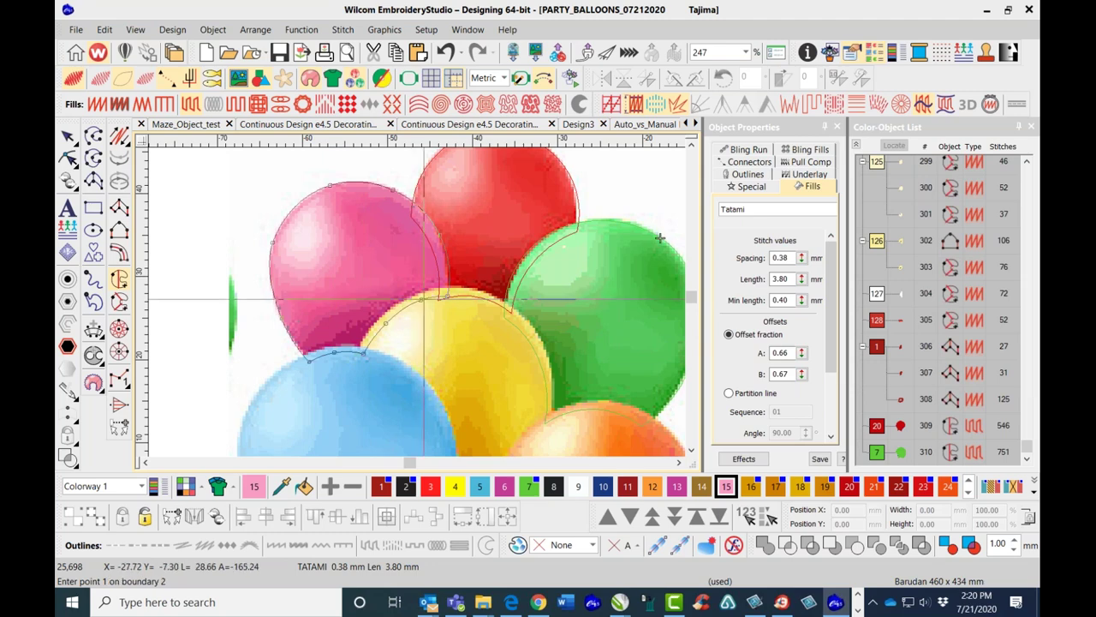
key("Return")
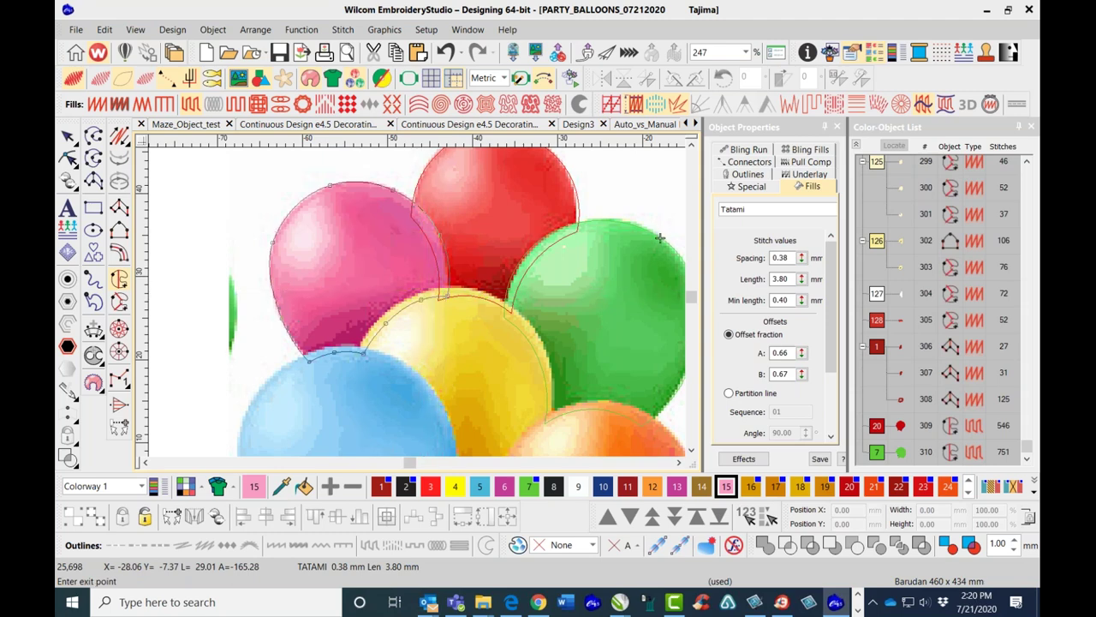
left_click(290, 213)
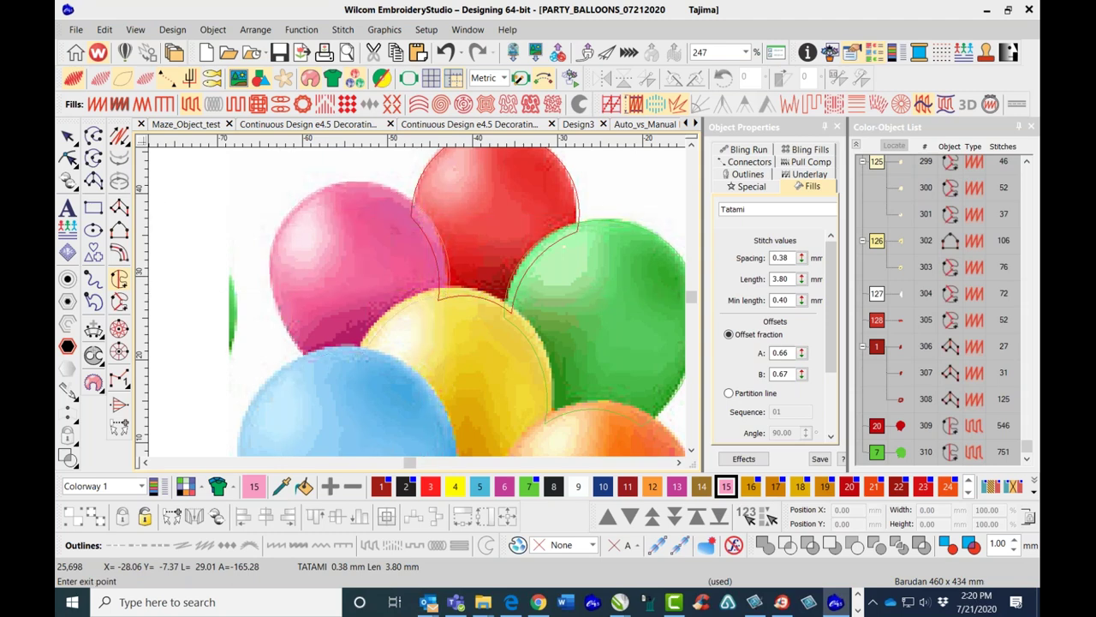
left_click(284, 224)
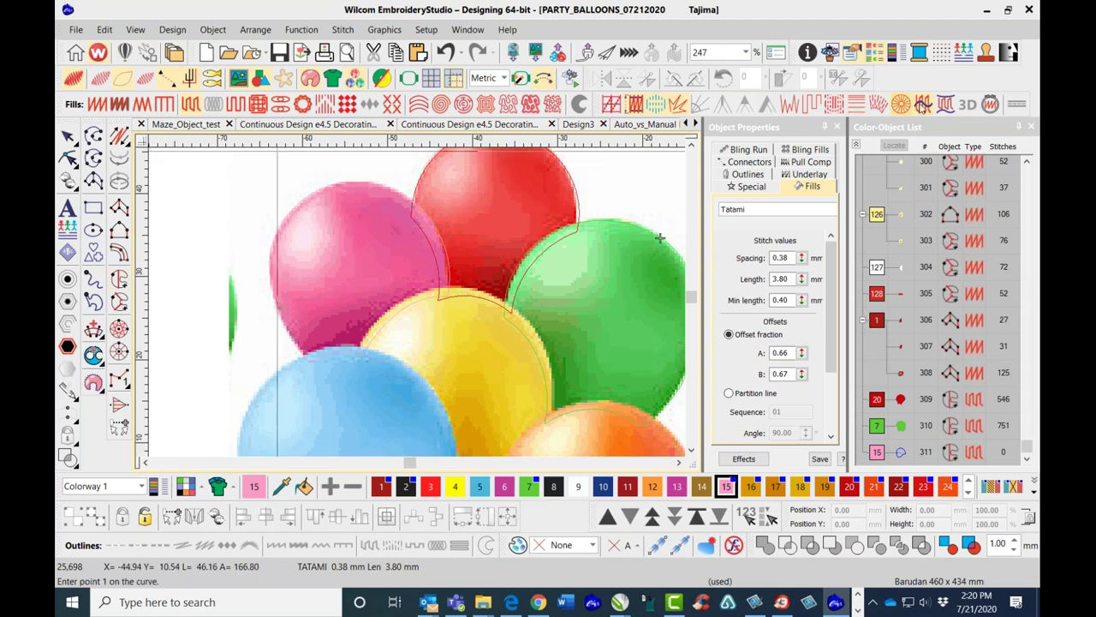
Select the stitchless pink balloon outline, turn off its Florentine effect and reshape its stitch angle to a steep diagonal.
left_click(809, 211)
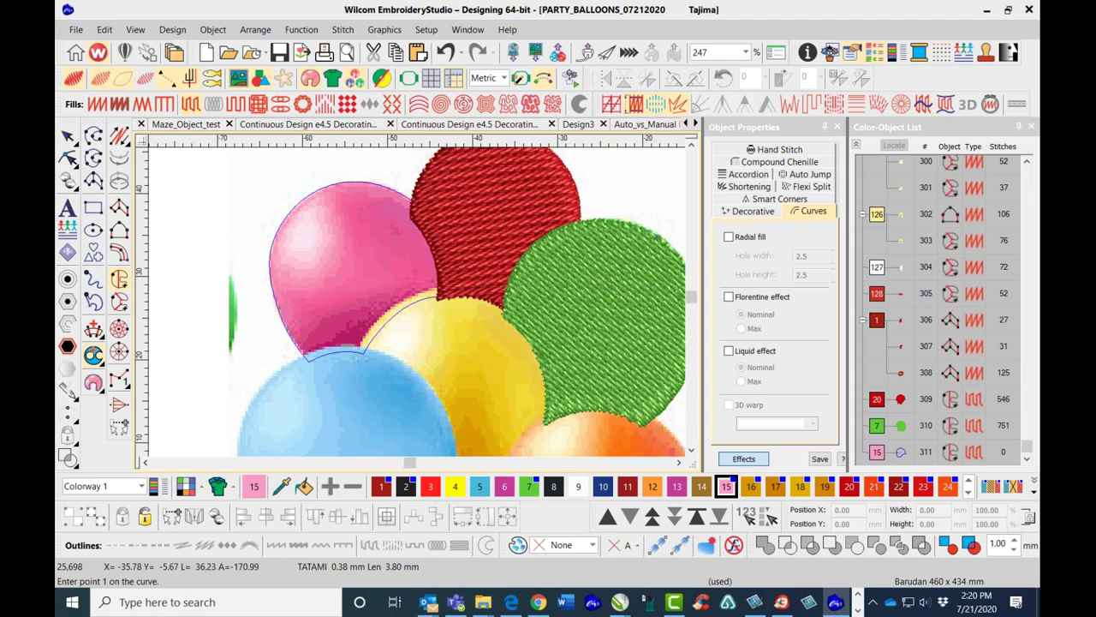
left_click(810, 174)
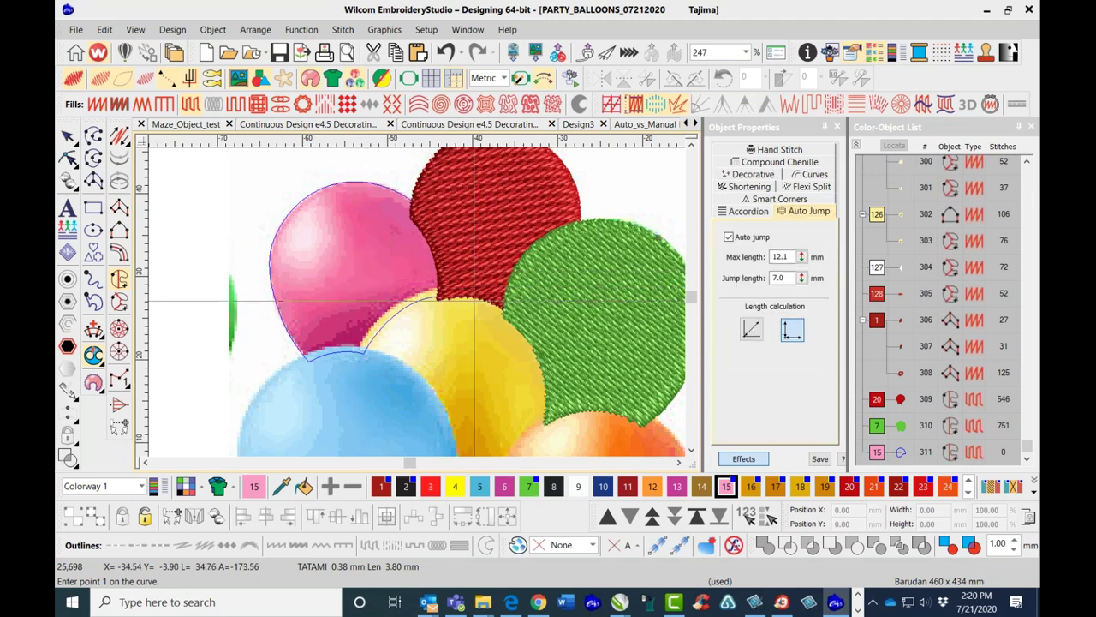
key("Escape")
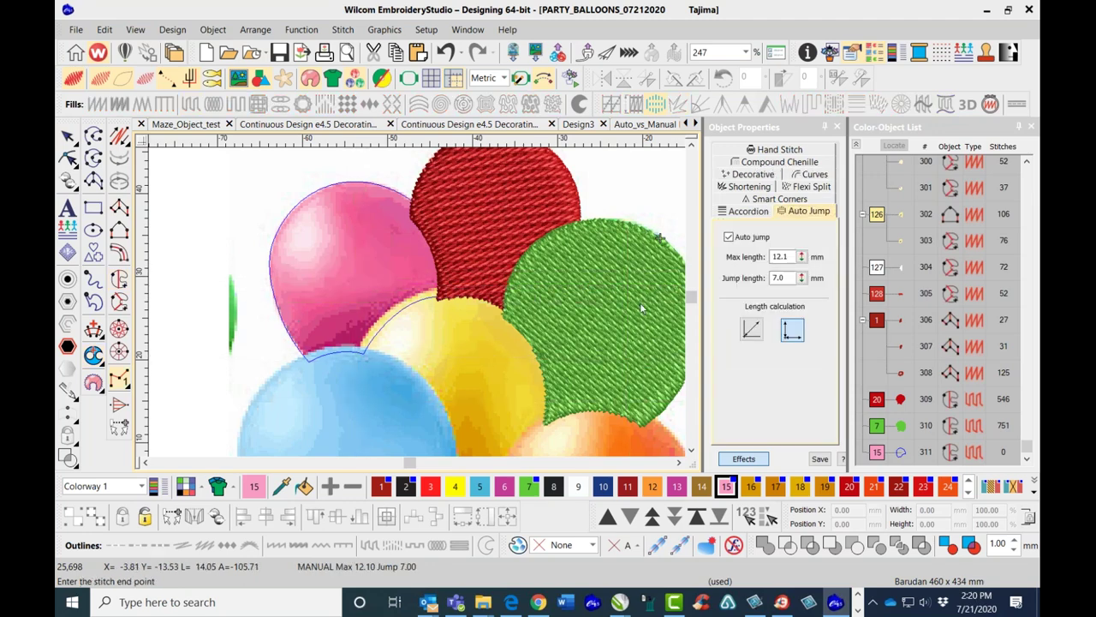
scroll(416, 303, "down", 1)
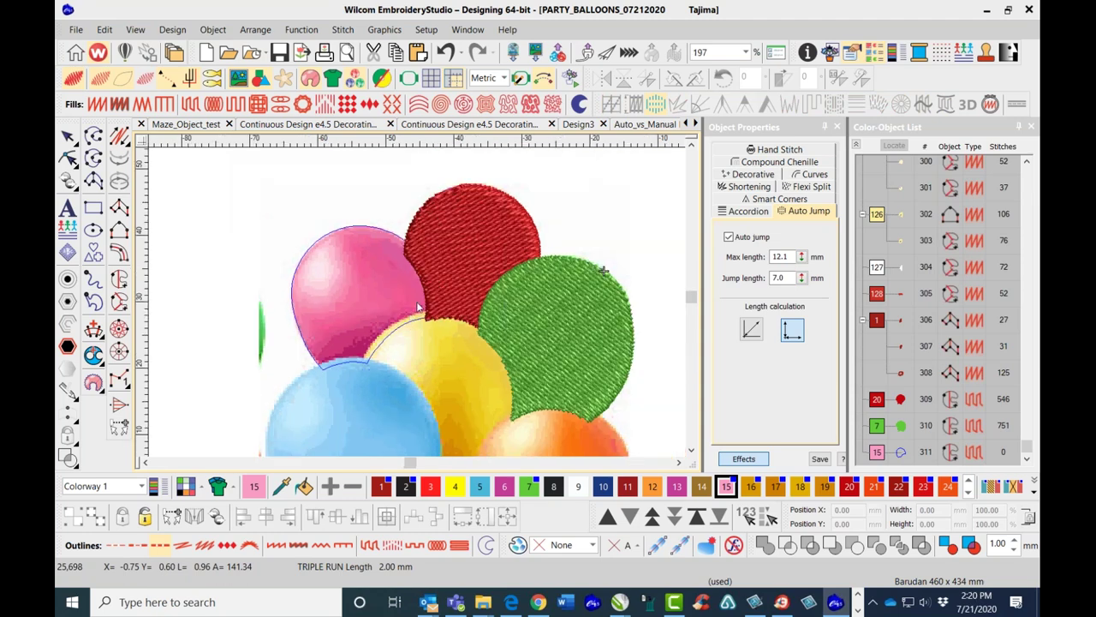
scroll(404, 315, "up", 2)
left_click(401, 323)
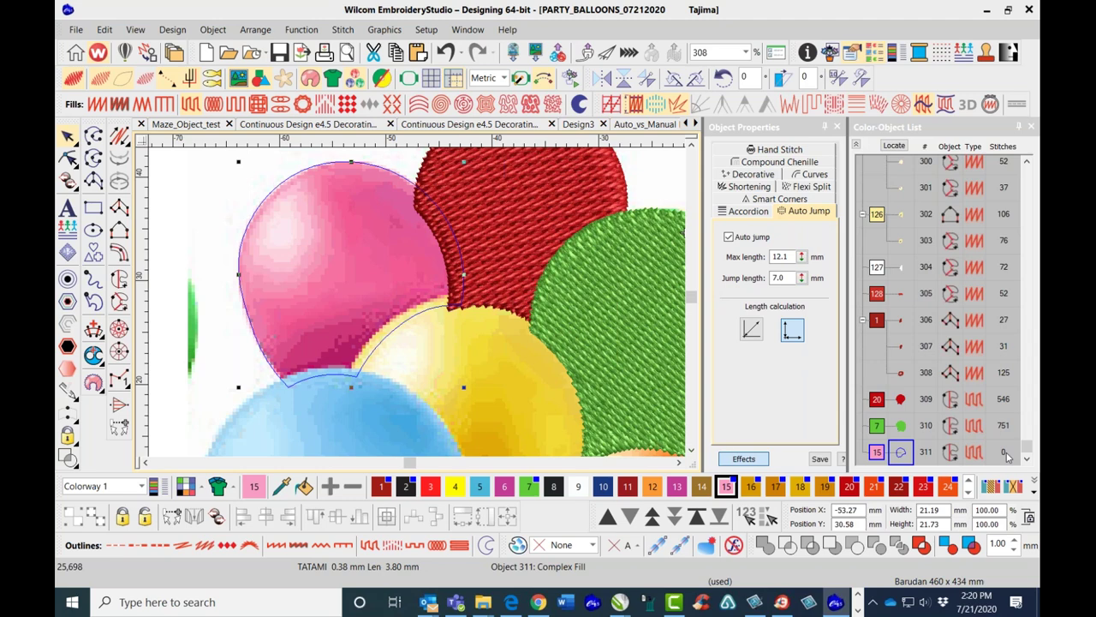
left_click(68, 157)
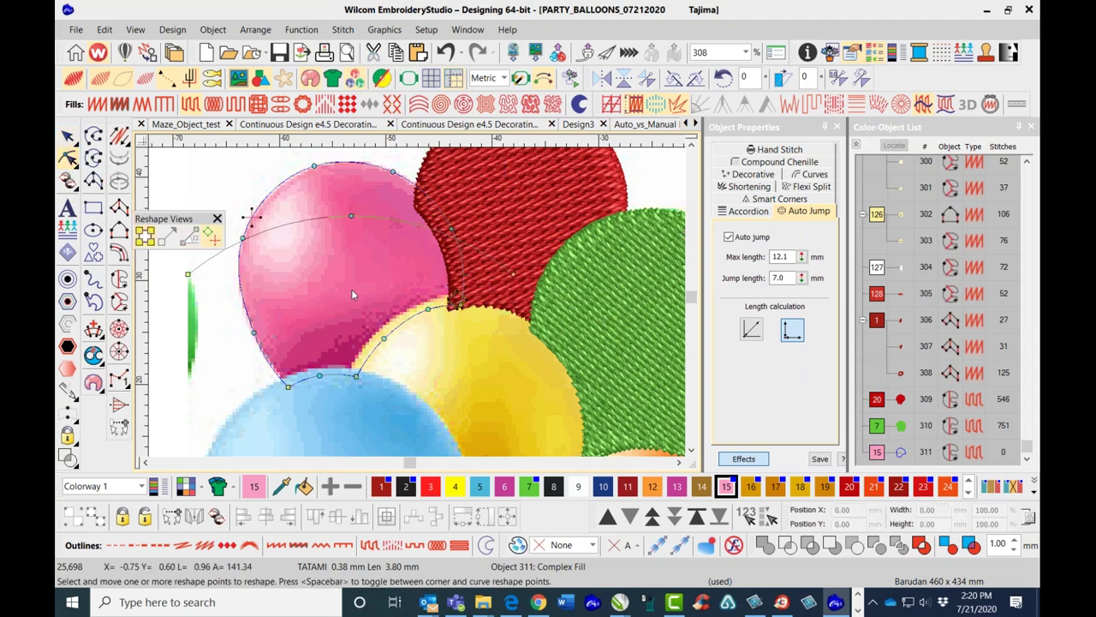
left_click(813, 174)
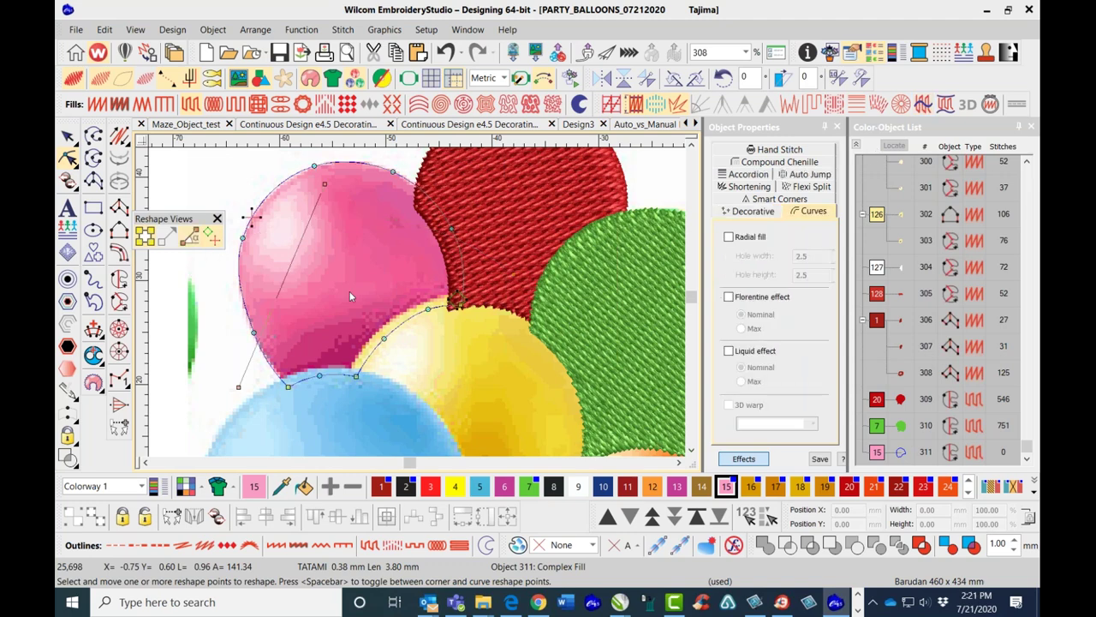
key("t")
scroll(394, 282, "down", 1)
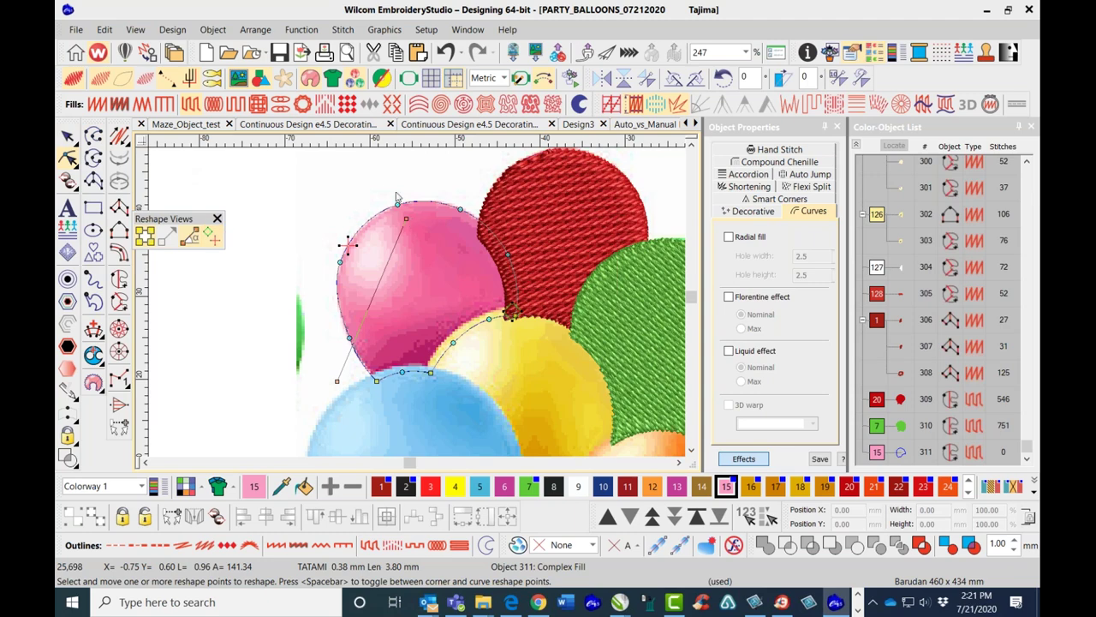
key("Escape")
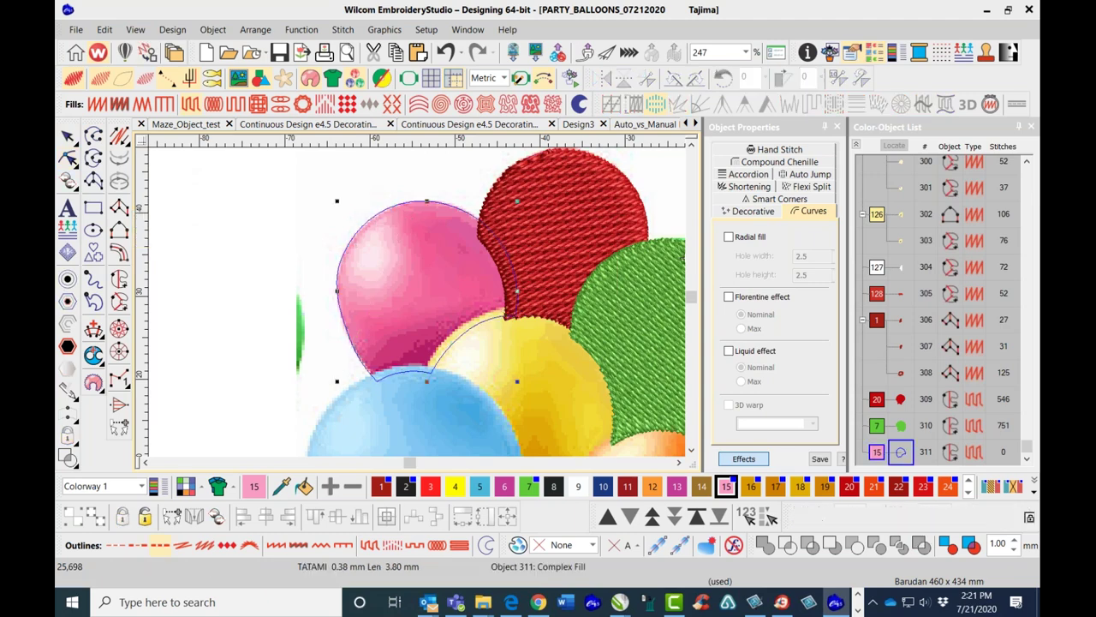
Move the stitchless pink outline into the empty area beside the balloon artwork and deselect it.
left_click_drag(438, 297, 251, 306)
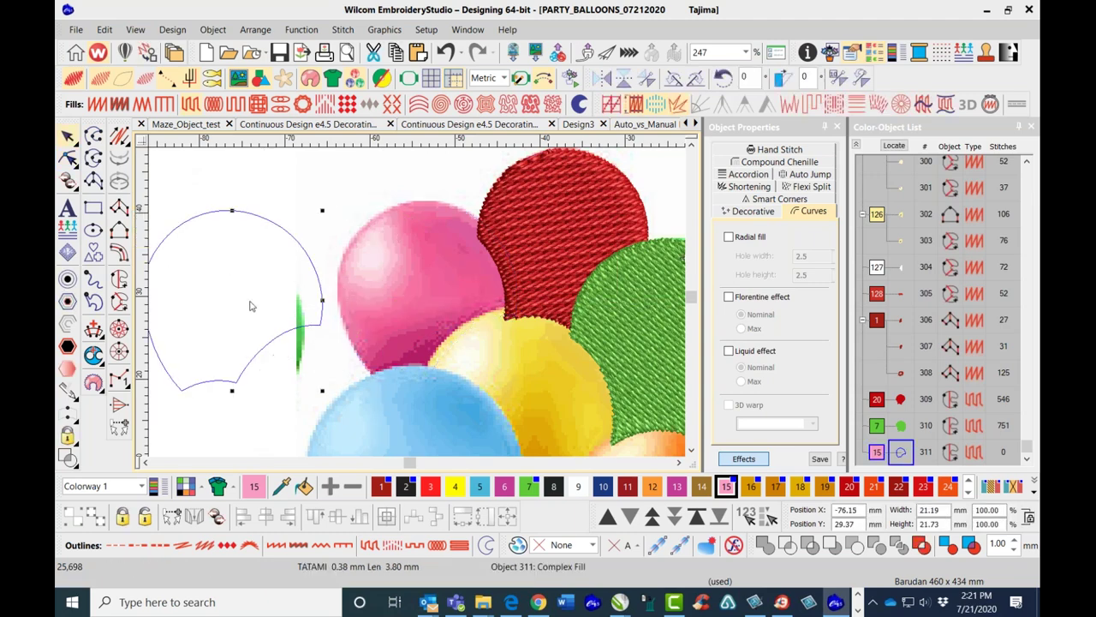
left_click(366, 171)
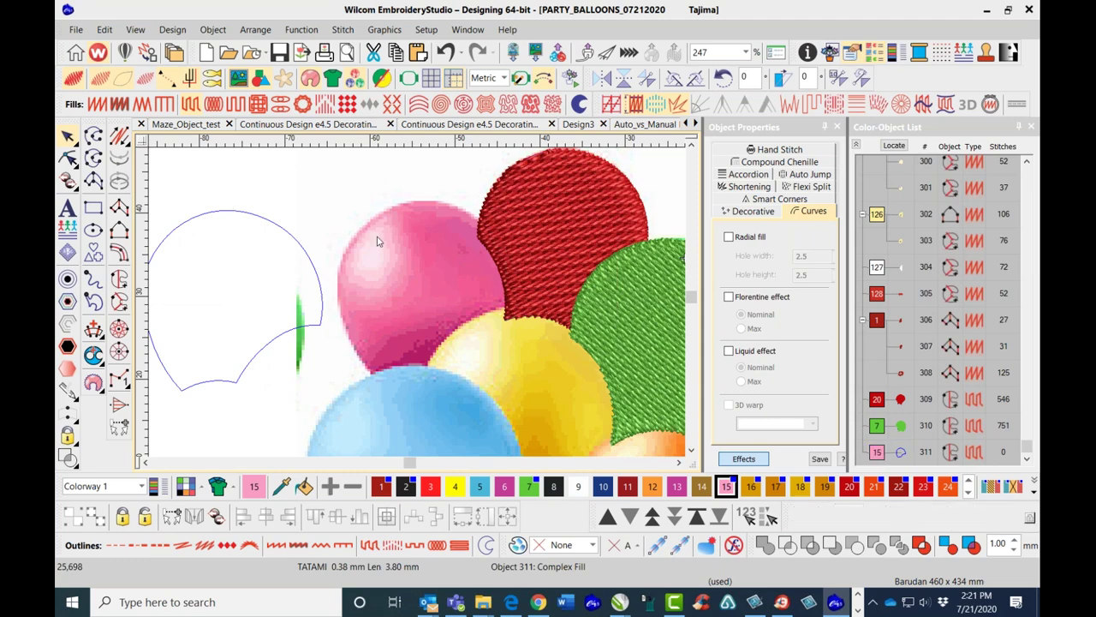
key("a")
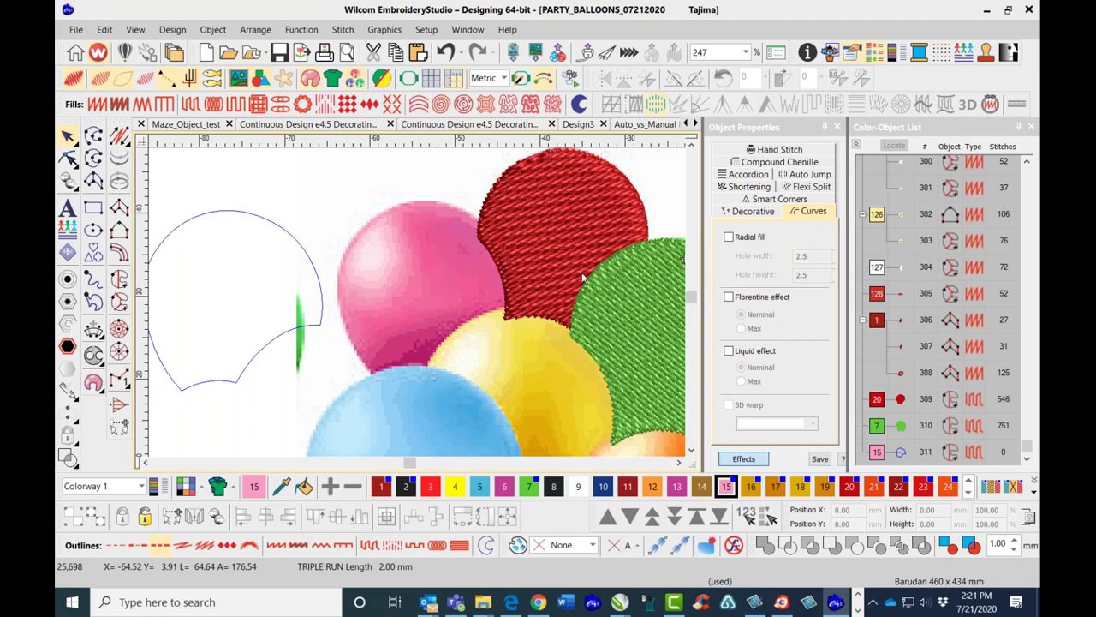
Retrace the pink balloon with a new Complex Fill, placing corners and curve points around its edge and its overlaps with neighbouring balloons.
left_click(119, 278)
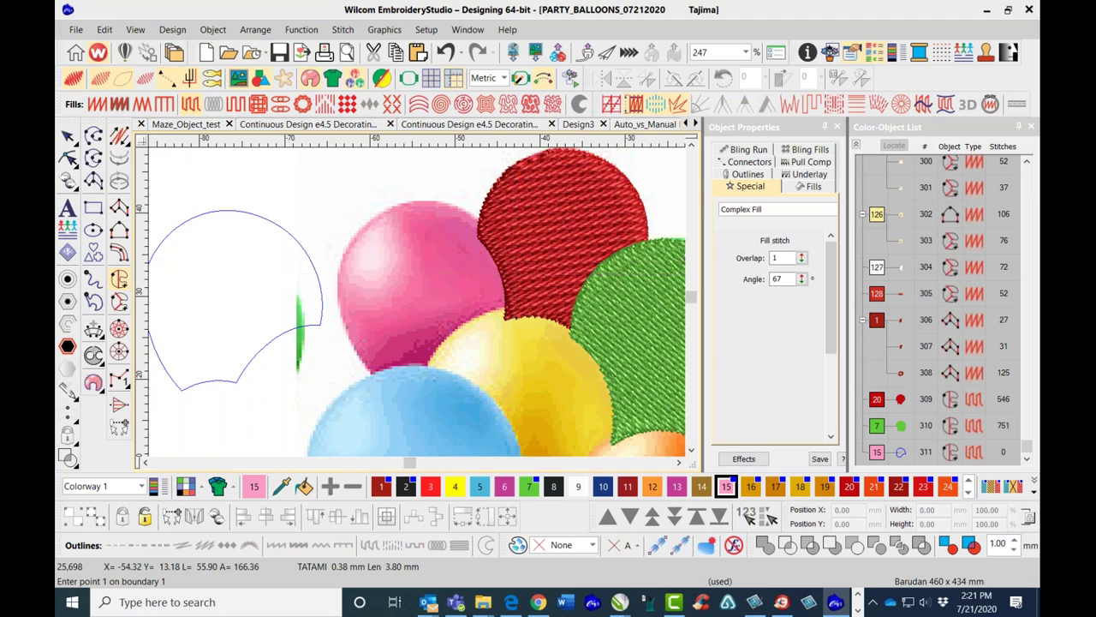
key("s")
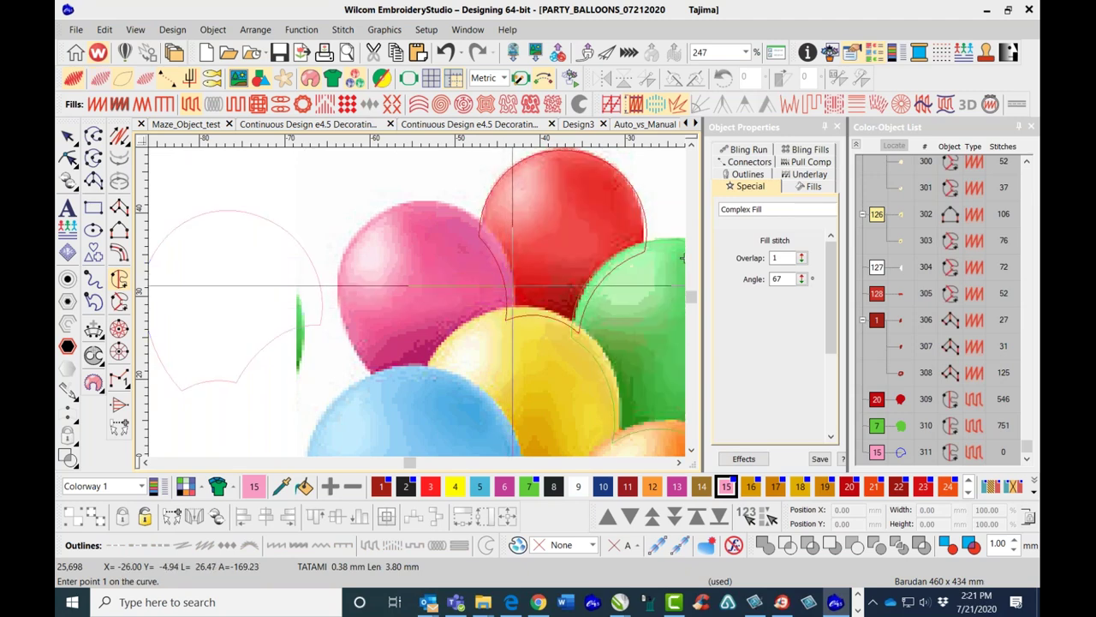
left_click(510, 314)
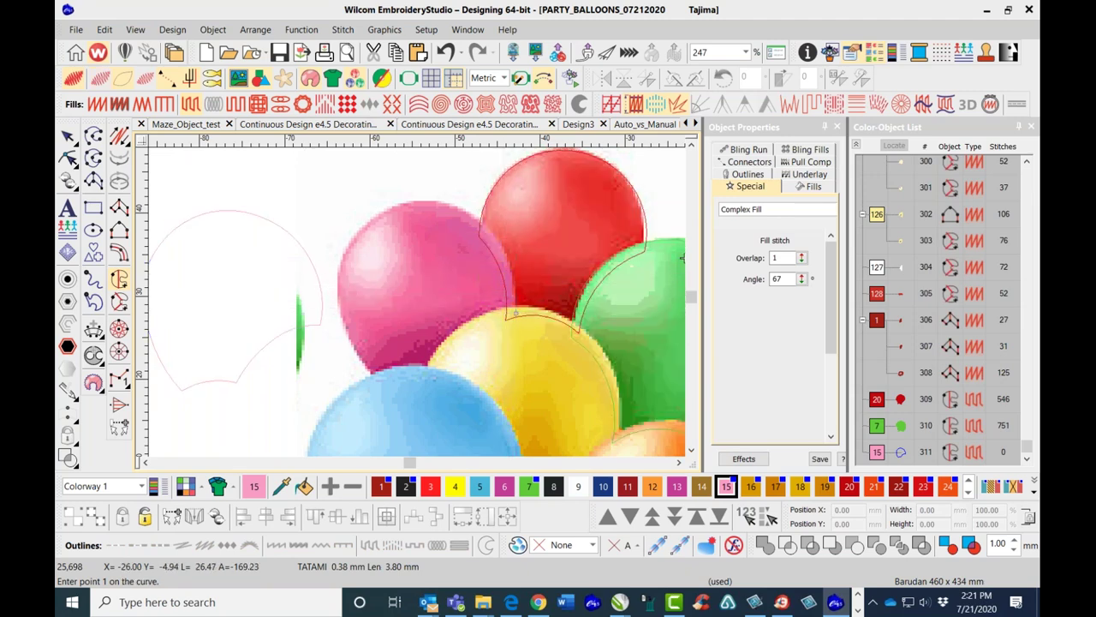
right_click(504, 248)
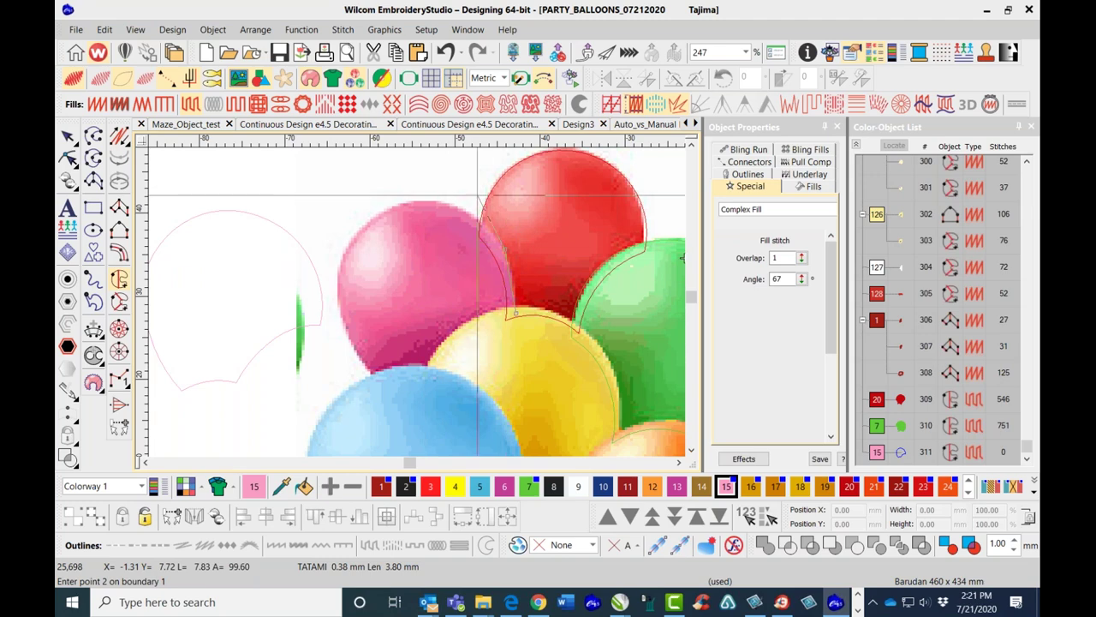
right_click(388, 208)
right_click(343, 323)
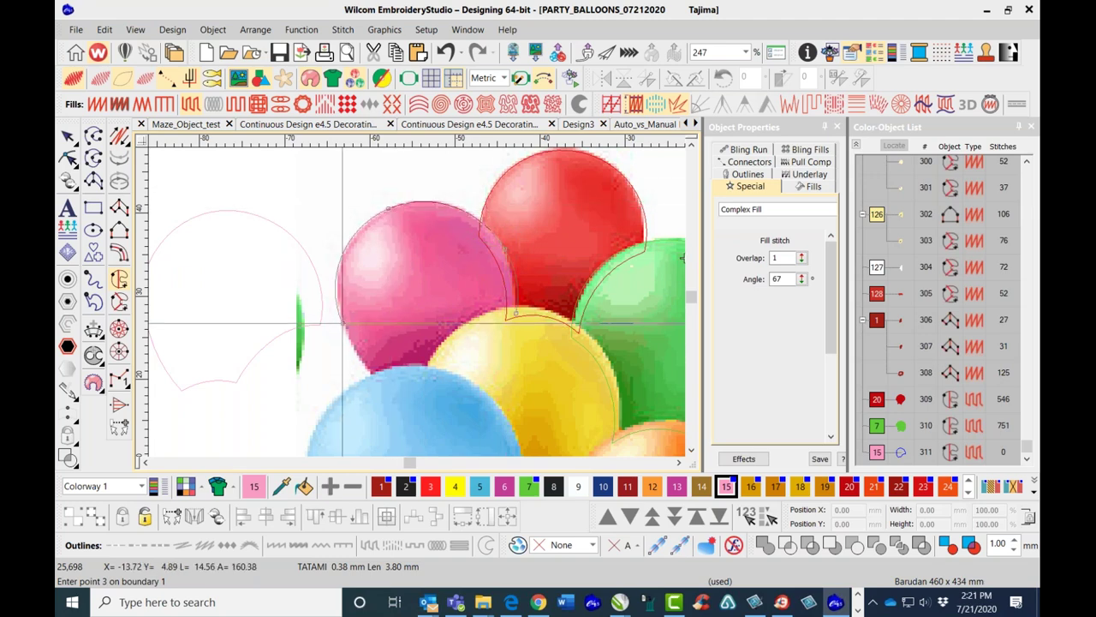
left_click(379, 381)
right_click(430, 374)
right_click(453, 342)
right_click(492, 319)
left_click(511, 314)
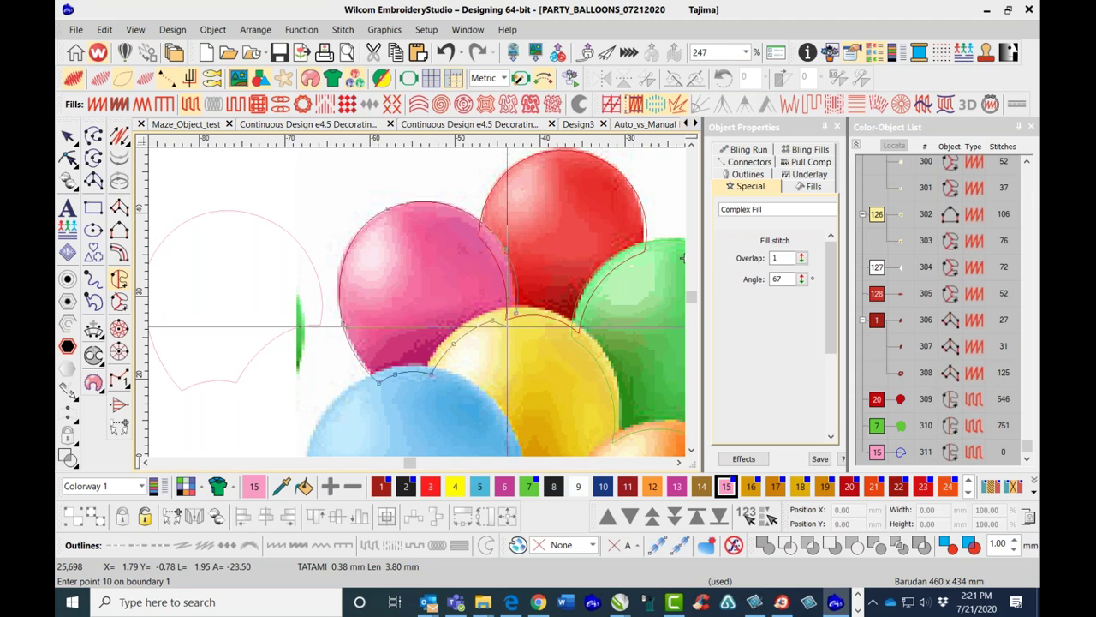
Finish the retraced pink Complex Fill with entry and exit points and a 60° diagonal stitch angle, leaving the new balloon deselected.
key("Return")
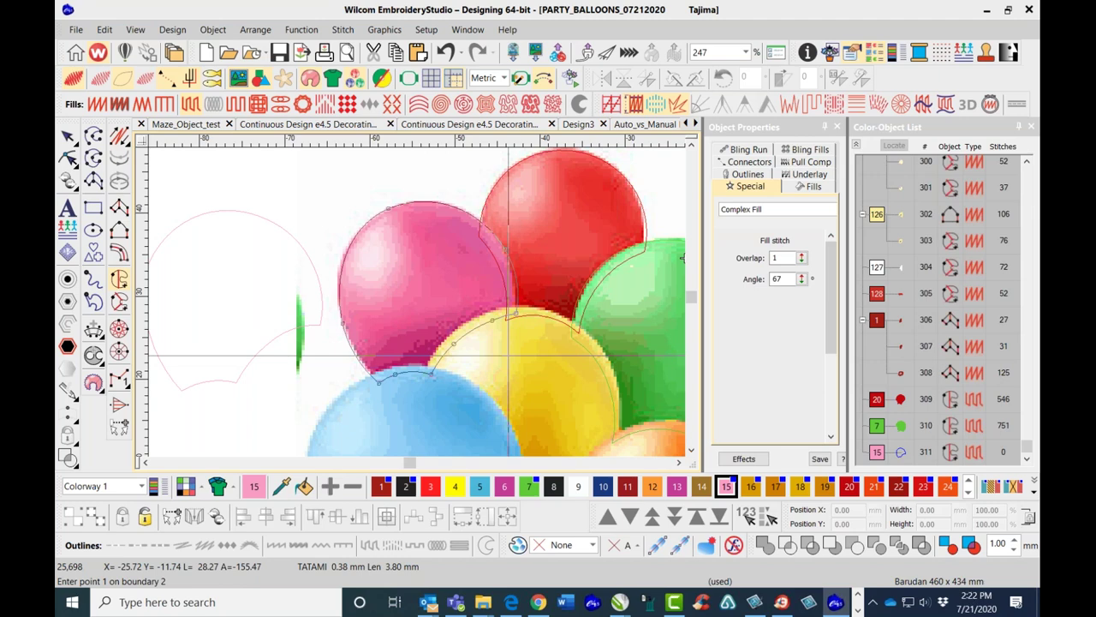
key("Return")
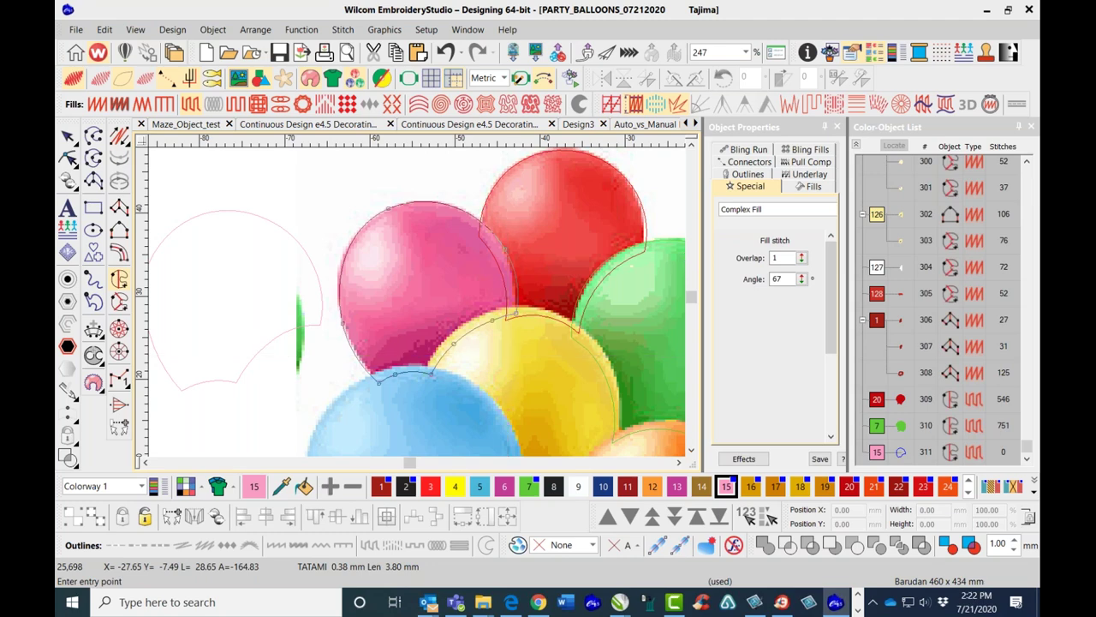
left_click(430, 373)
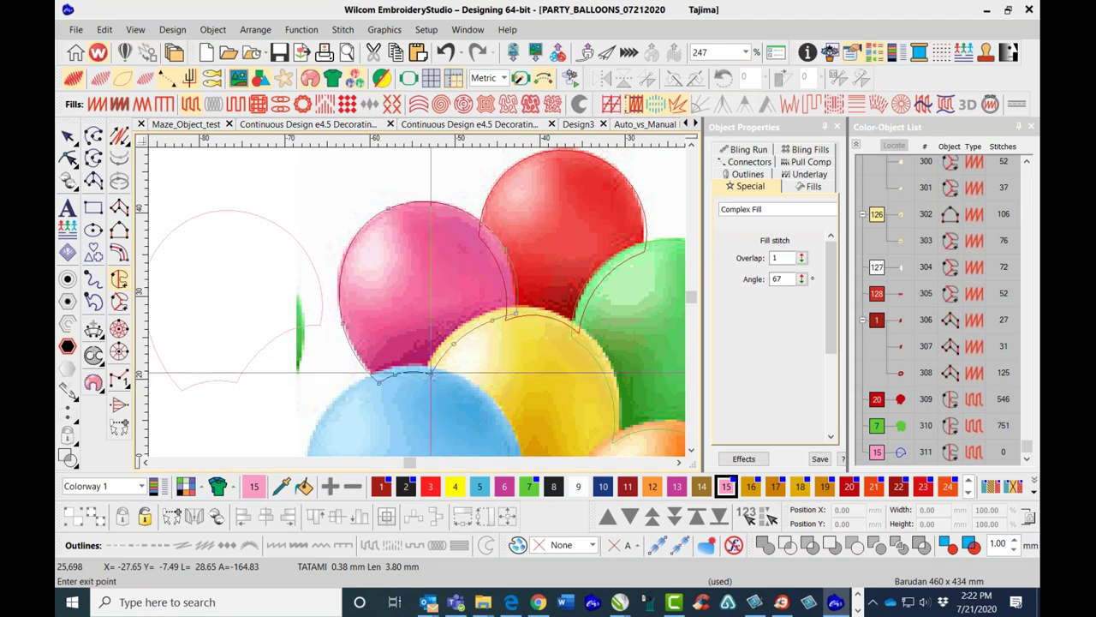
left_click(355, 238)
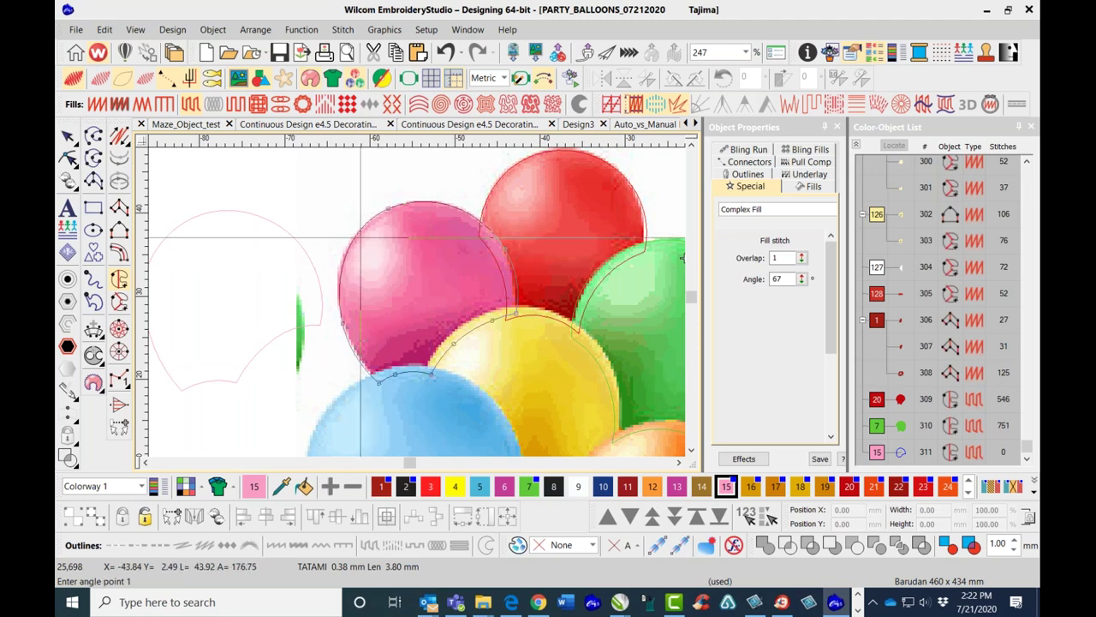
left_click(469, 203)
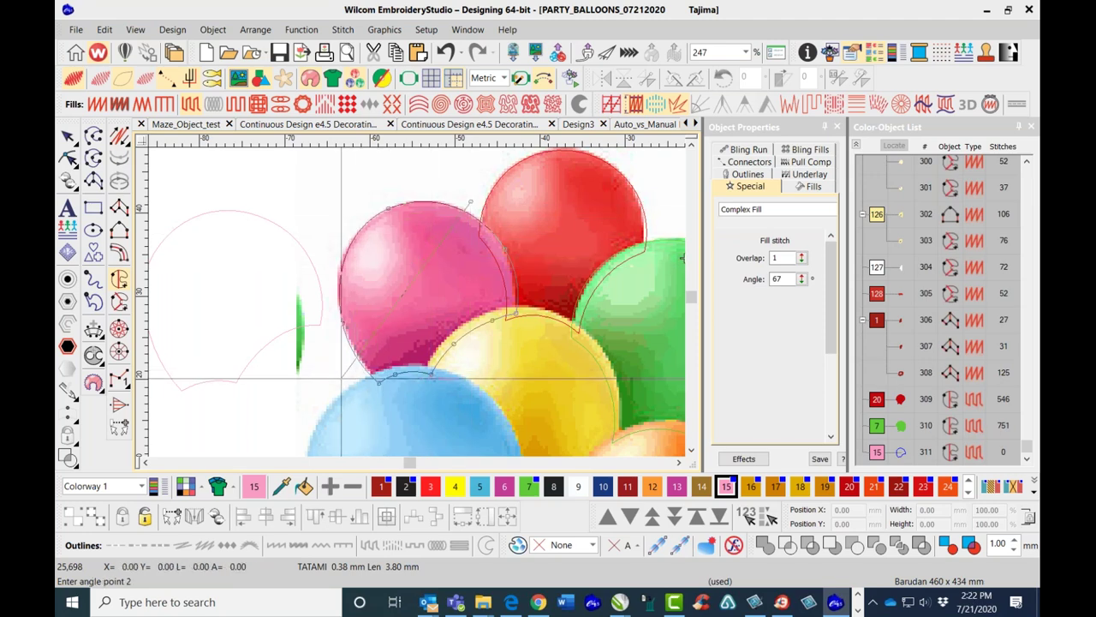
left_click(351, 406)
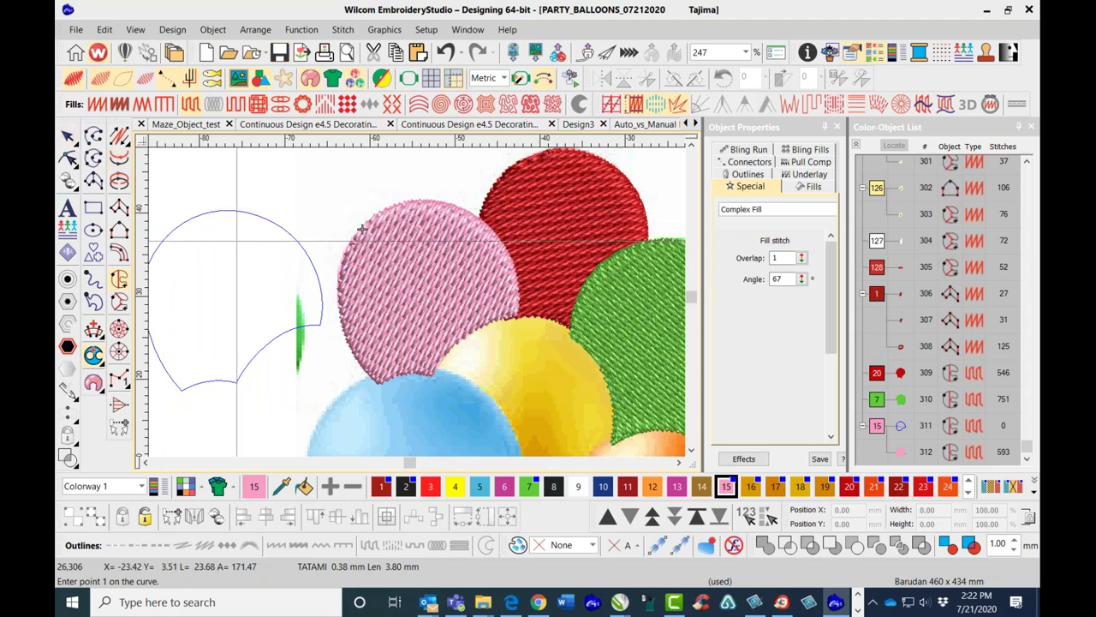
left_click(69, 137)
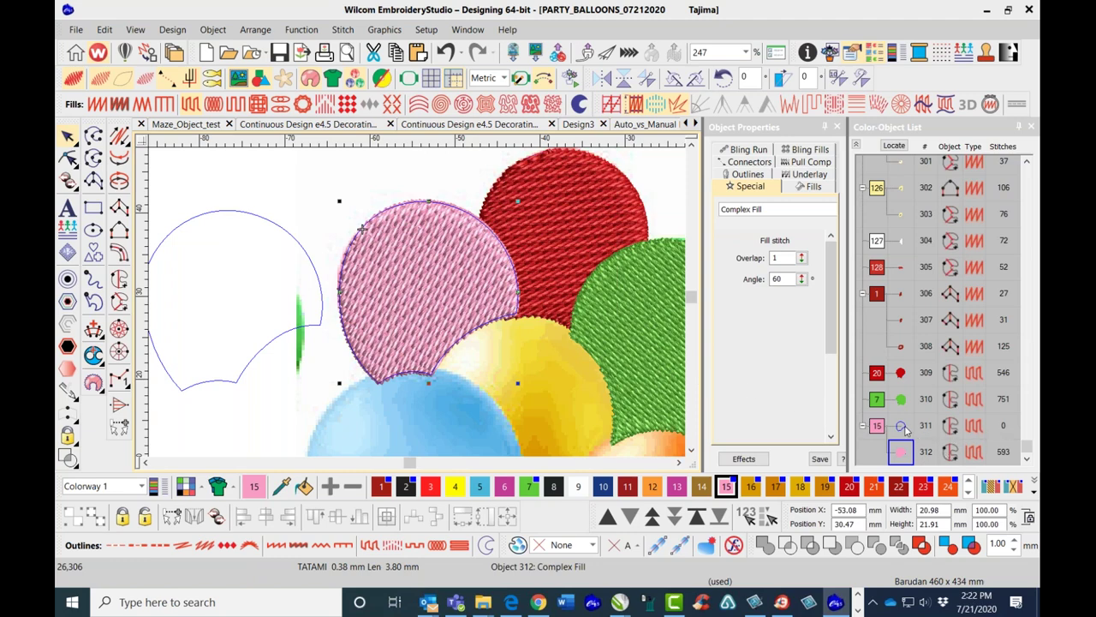
left_click(277, 387)
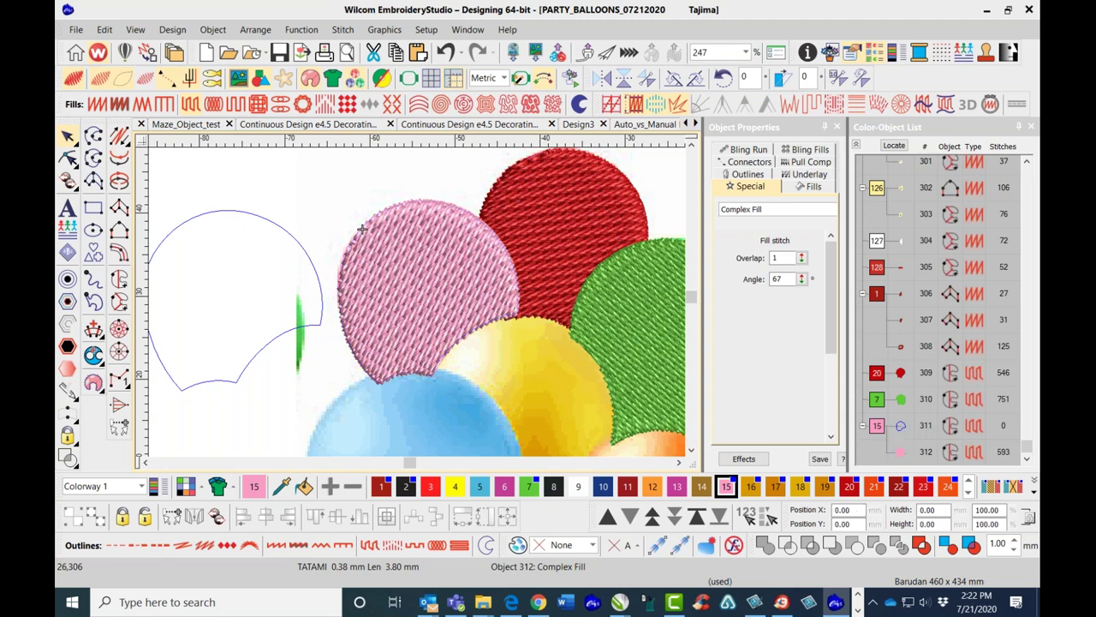
Outline a small oval Complex Fill with six points in the empty area beside the stitchless pink outline and close its boundary.
scroll(418, 306, "down", 1)
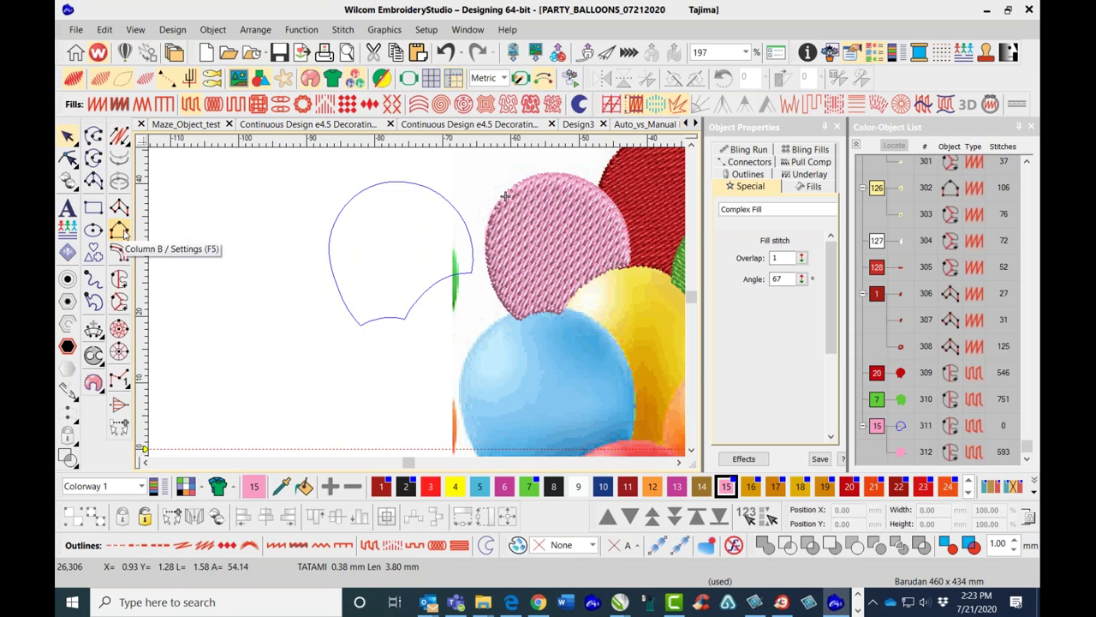
left_click(120, 279)
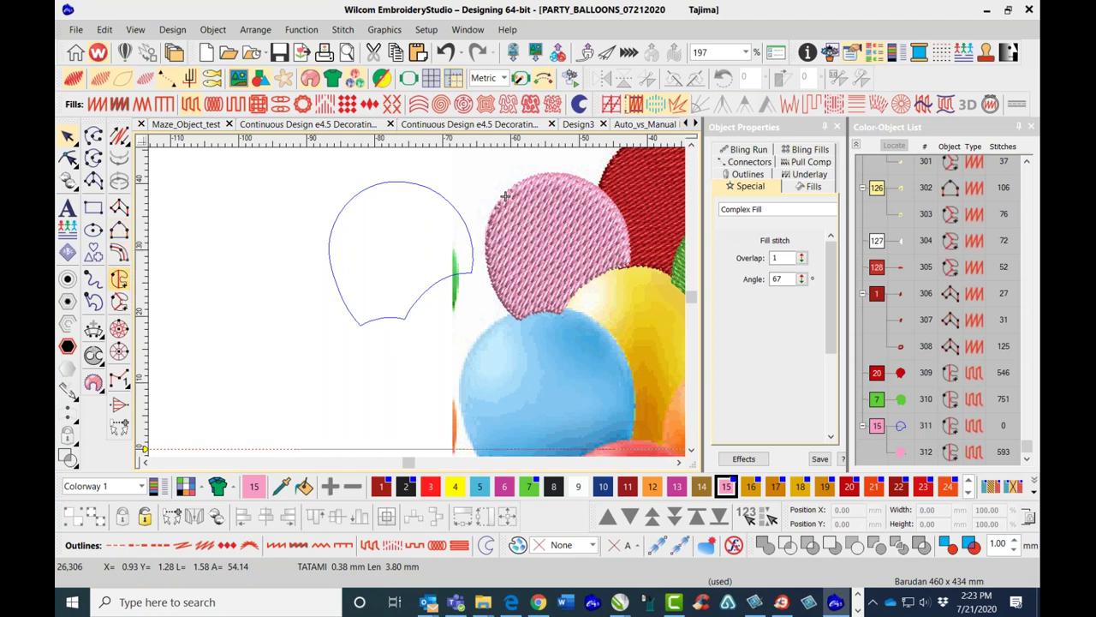
left_click(255, 265)
right_click(231, 249)
right_click(196, 274)
left_click(203, 330)
right_click(203, 329)
right_click(240, 335)
right_click(266, 301)
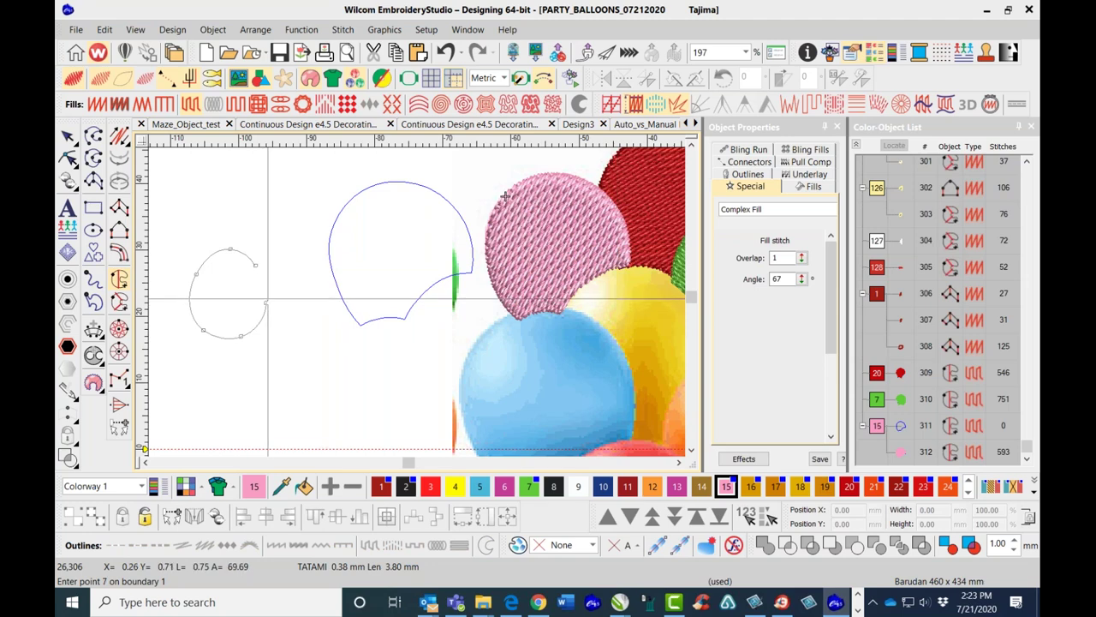
key("Return")
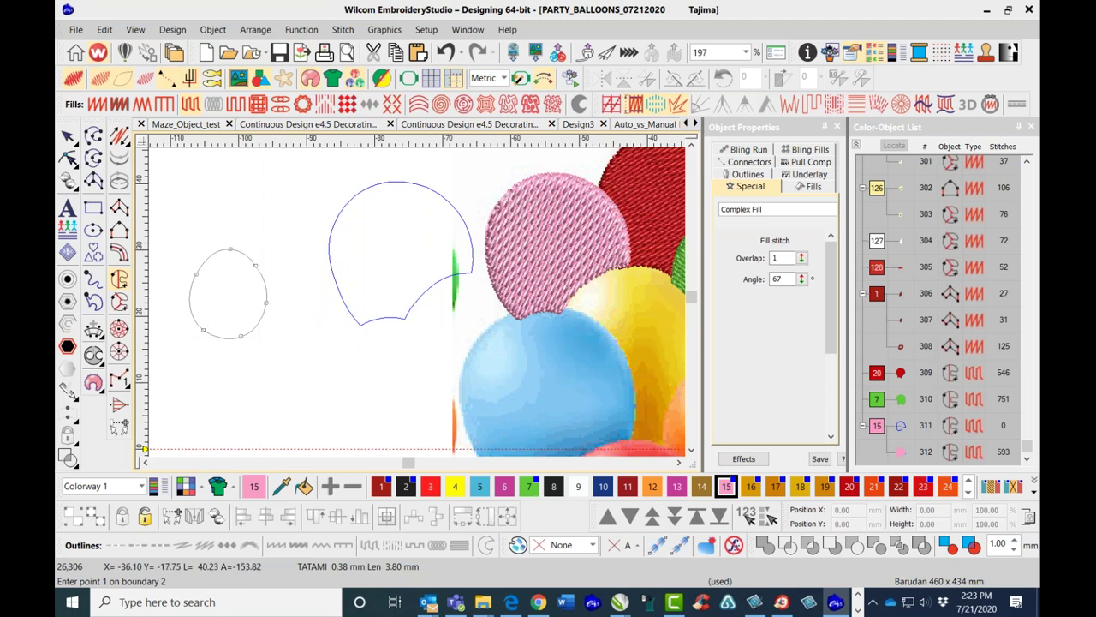
Add a second, separate boundary with a pointed lower end beside the oval in the same Complex Fill and close it.
left_click(296, 314)
right_click(278, 321)
left_click(272, 341)
left_click(298, 393)
left_click(329, 370)
left_click(330, 336)
left_click(316, 318)
key("Return")
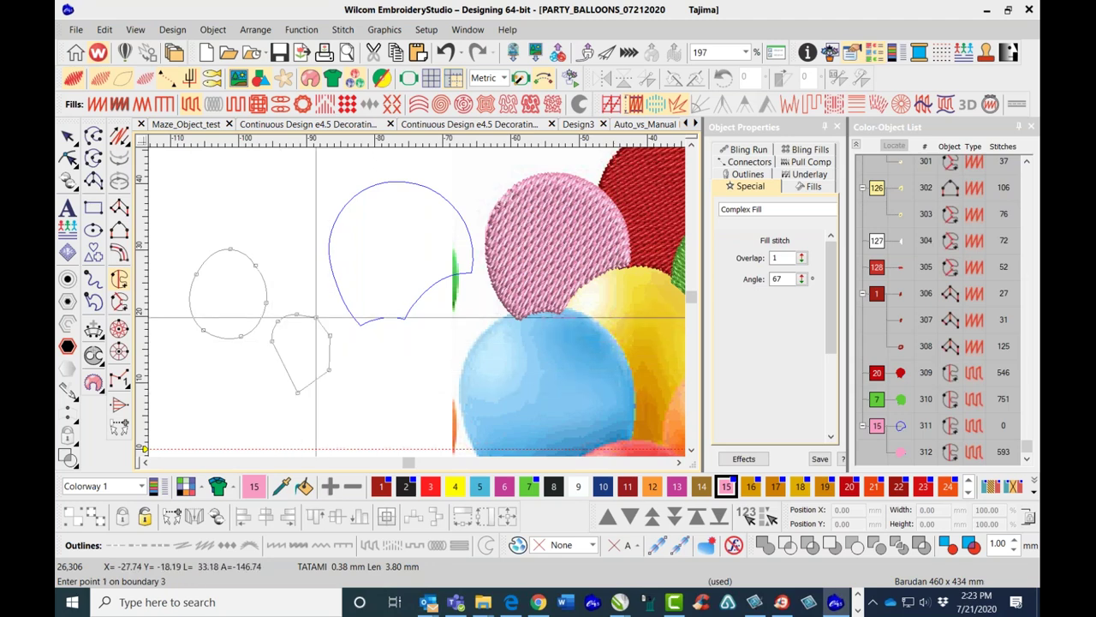
End the boundaries and set the two-part test shape's entry point, exit point and diagonal stitch angle of 43°.
key("Return")
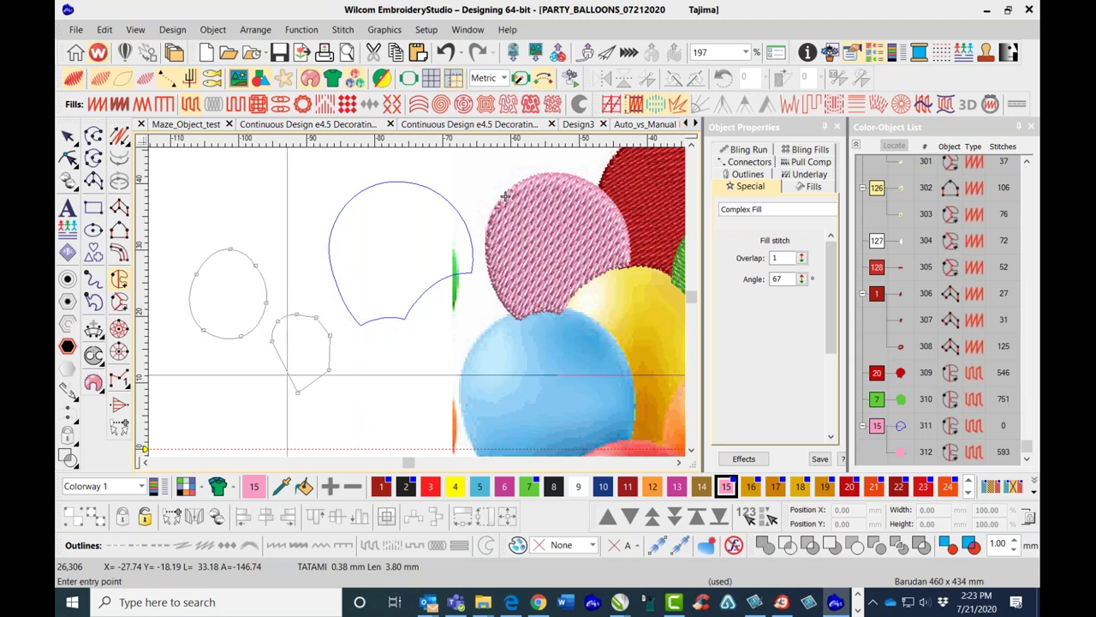
left_click(275, 344)
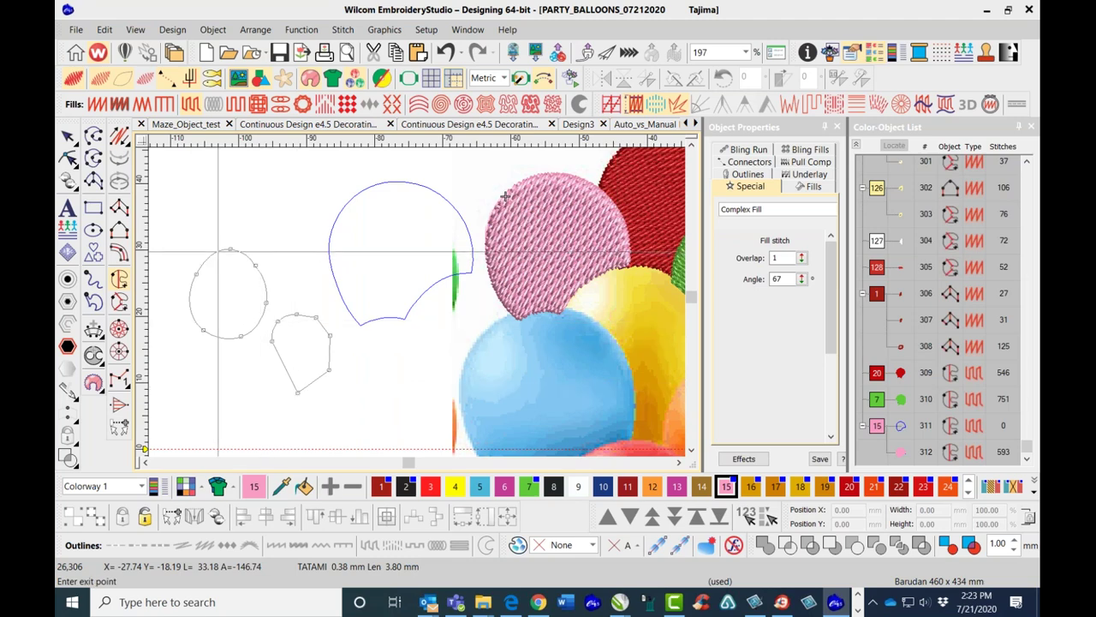
left_click(272, 263)
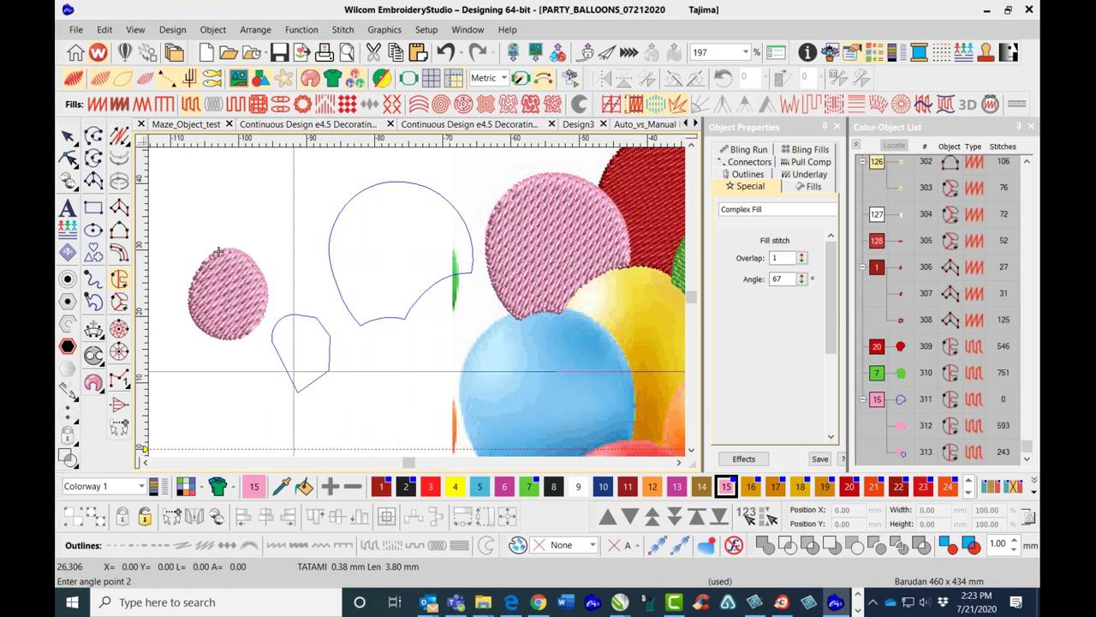
left_click(254, 347)
left_click(69, 136)
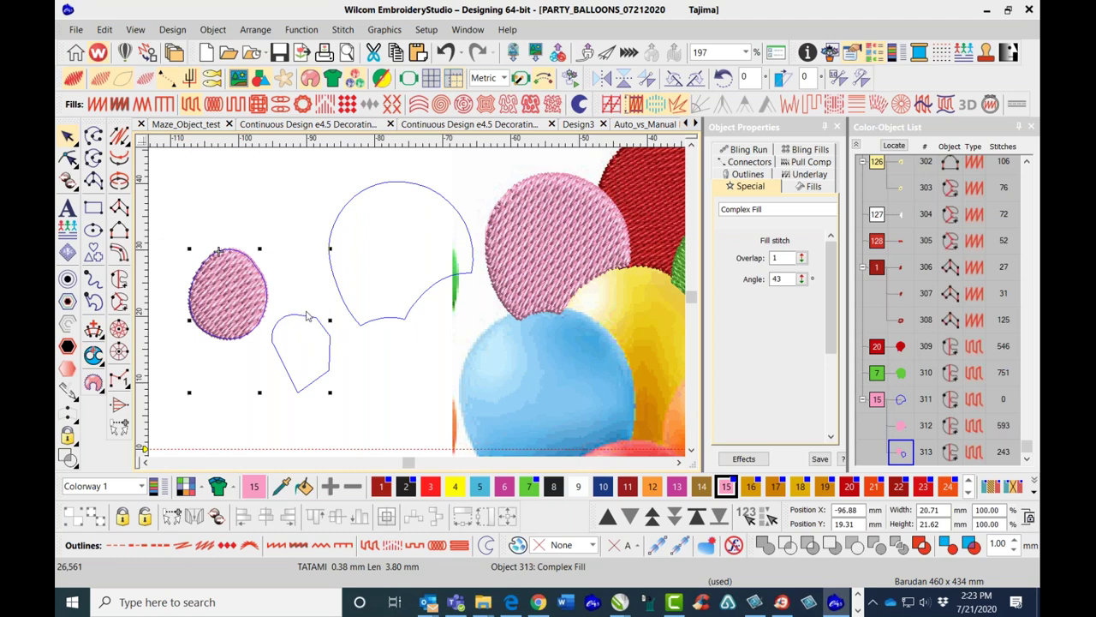
Reshape the test object by moving all points of its pointed boundary so that it overlaps the oval, and regenerate the stitches.
left_click(269, 191)
left_click(314, 318)
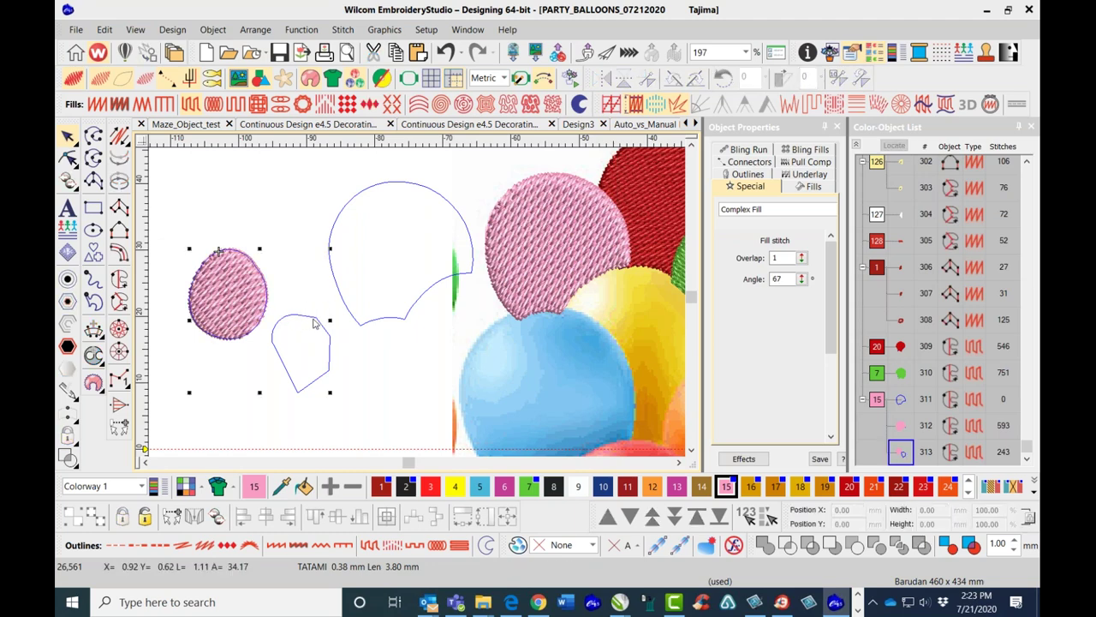
left_click(68, 159)
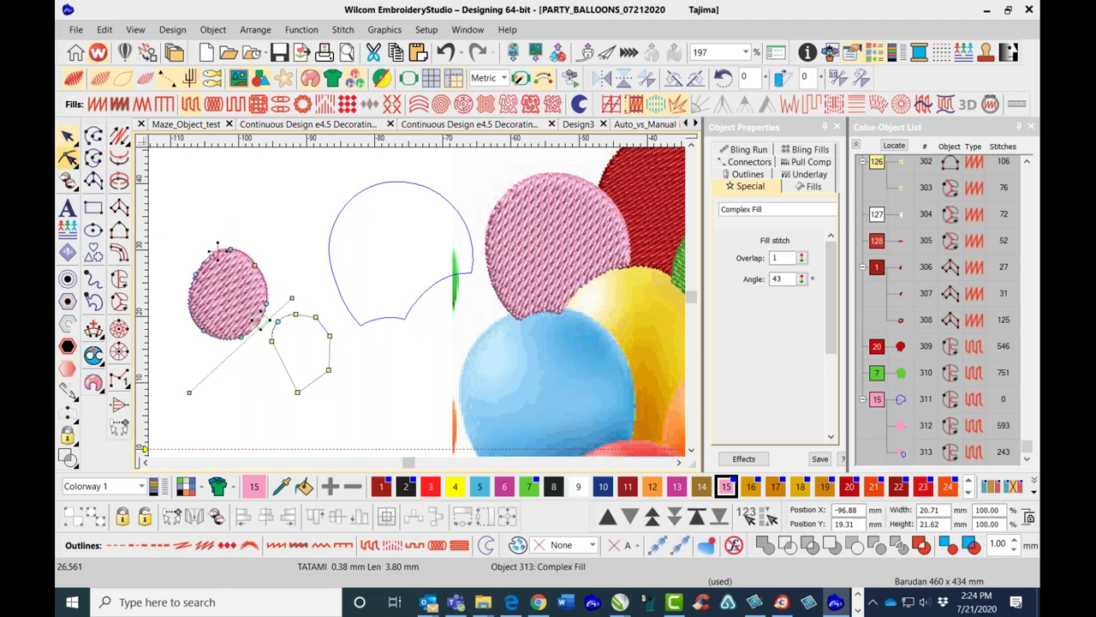
left_click_drag(363, 409, 254, 275)
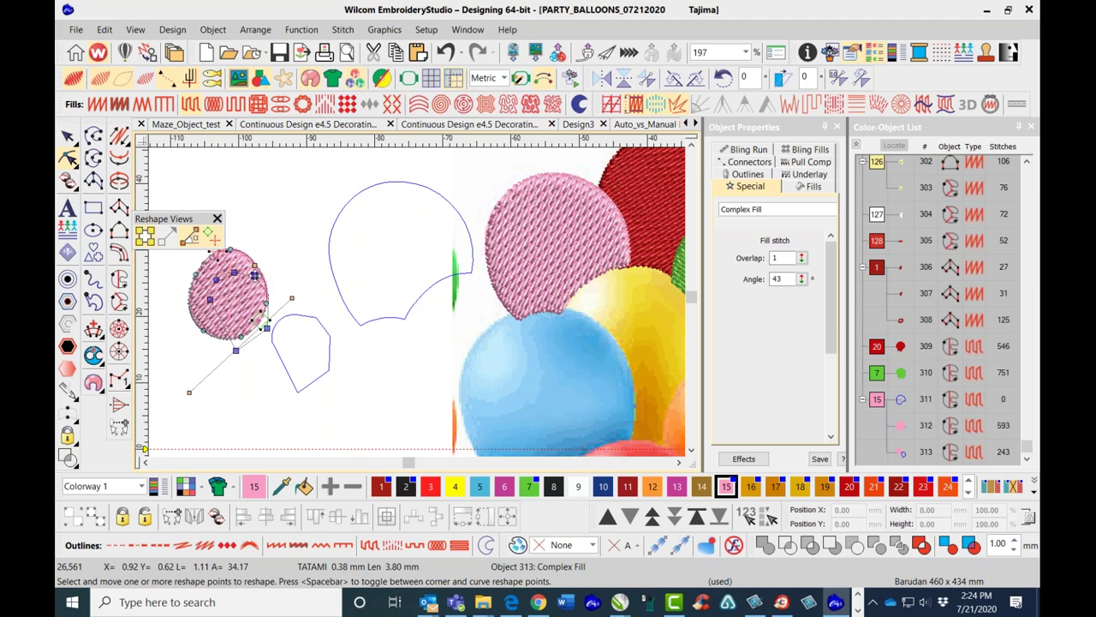
key("Return")
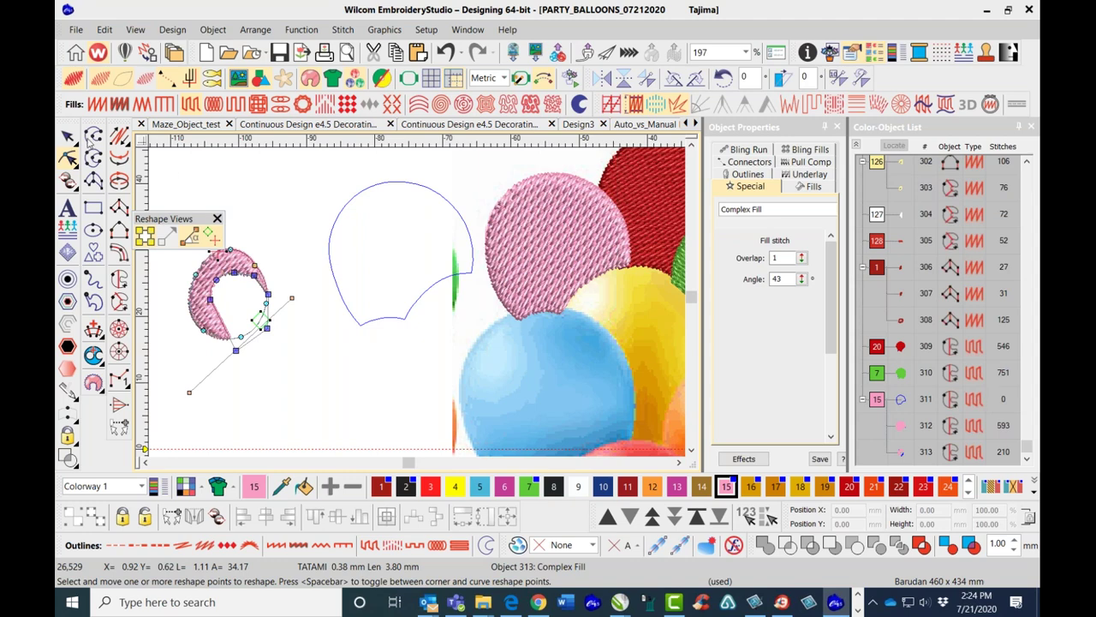
Select the reshaped two-boundary test object and delete it.
left_click(68, 135)
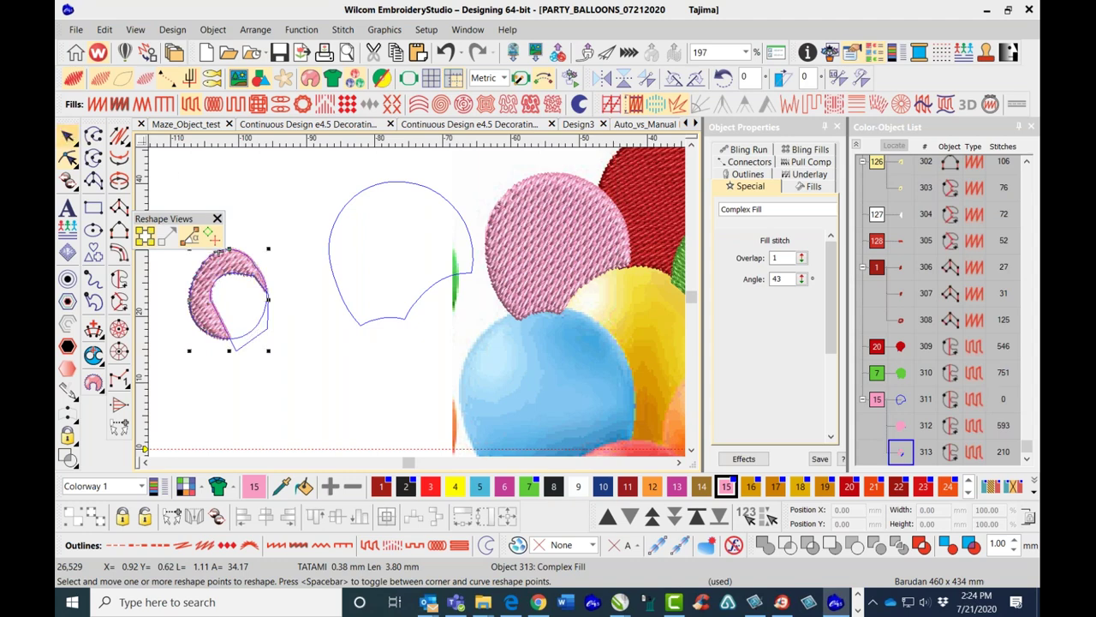
left_click(243, 254)
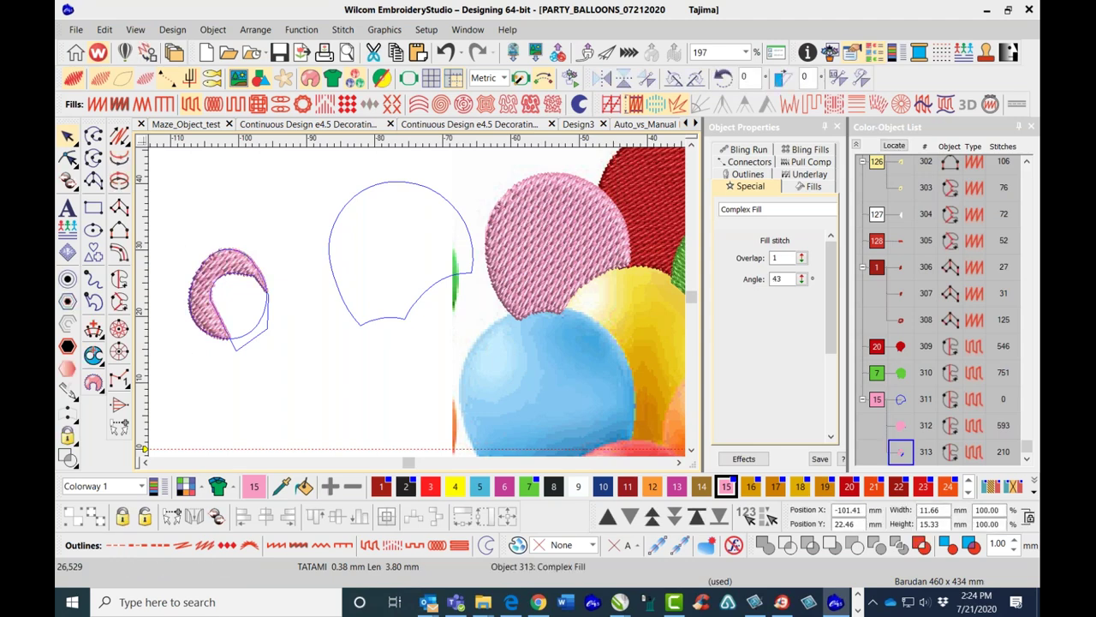
key("Delete")
Select the stitchless pink balloon outline and detach the Hole Tools set as a floating palette beside it.
left_click(332, 278)
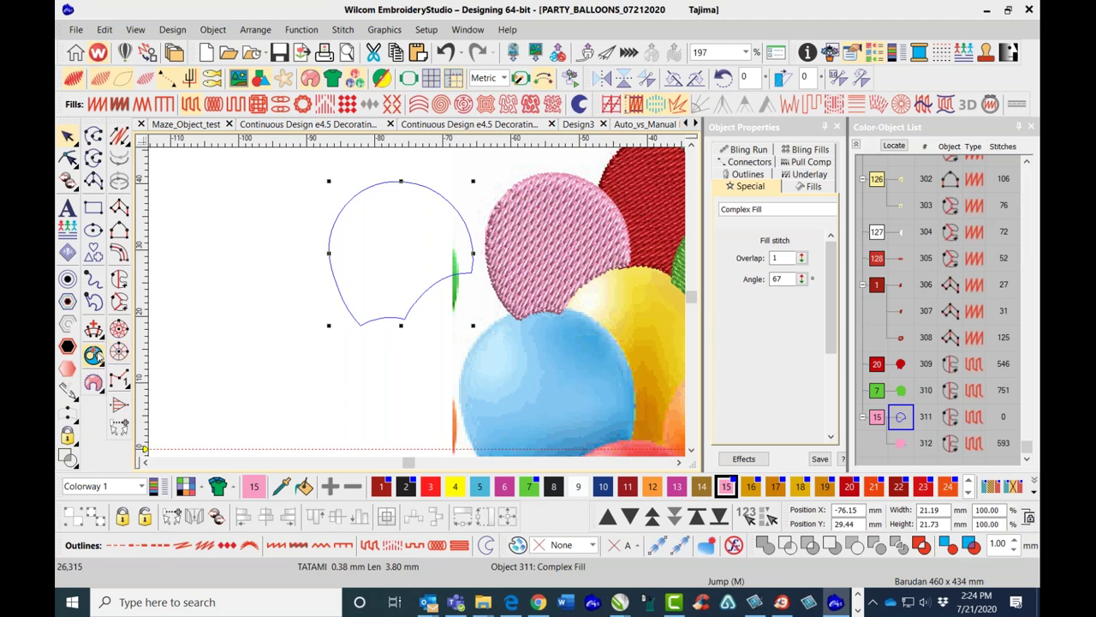
left_click(95, 354)
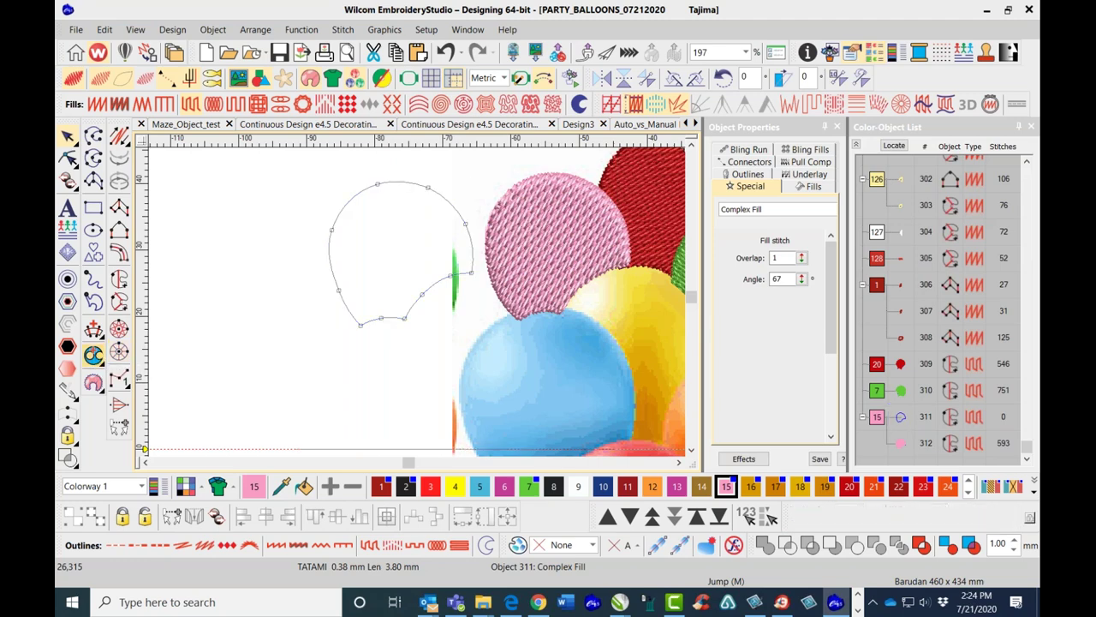
left_click(118, 353)
mouse_move(103, 363)
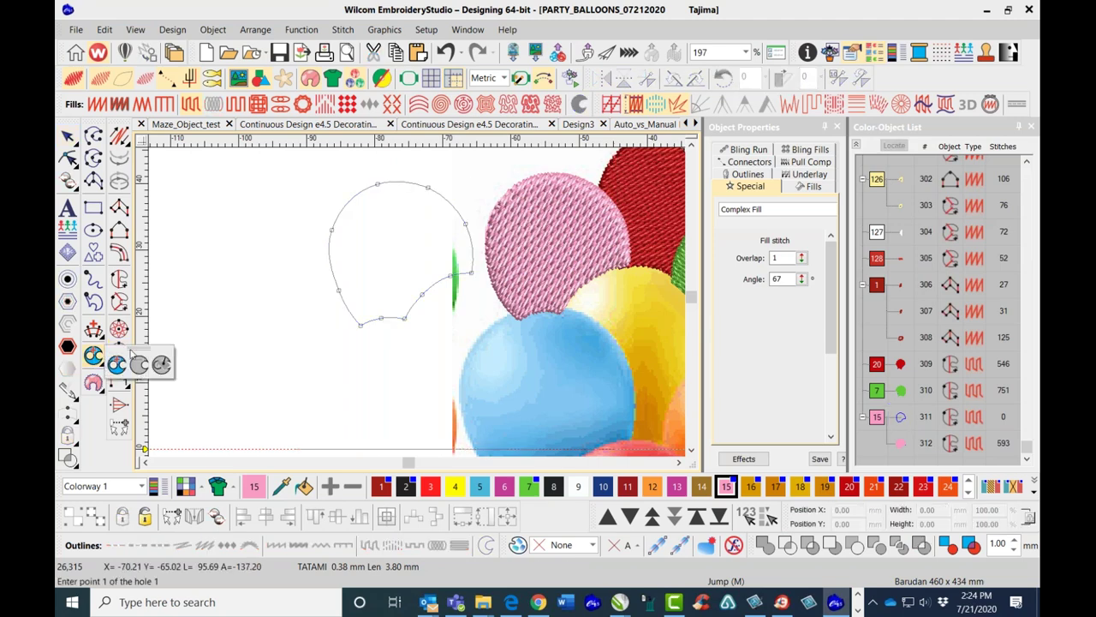
left_click_drag(135, 350, 226, 343)
key("Escape")
key("Escape")
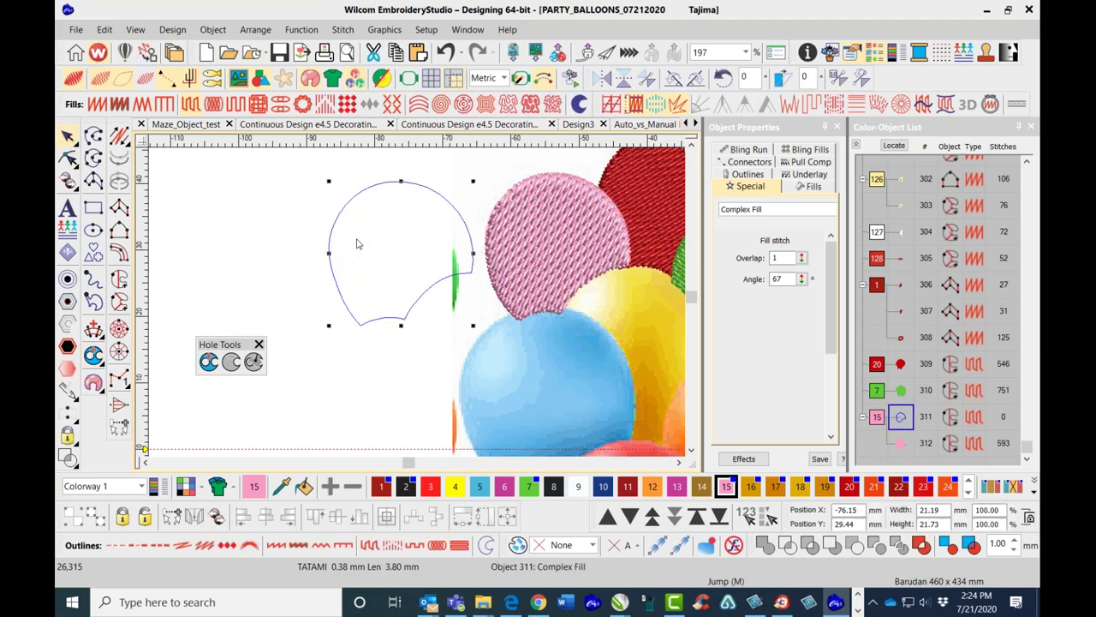
Cut a small six-point hole with corner points inside the stitchless pink balloon outline and confirm it.
left_click(209, 361)
left_click(377, 238)
left_click(375, 254)
left_click(389, 257)
left_click(398, 246)
left_click(398, 236)
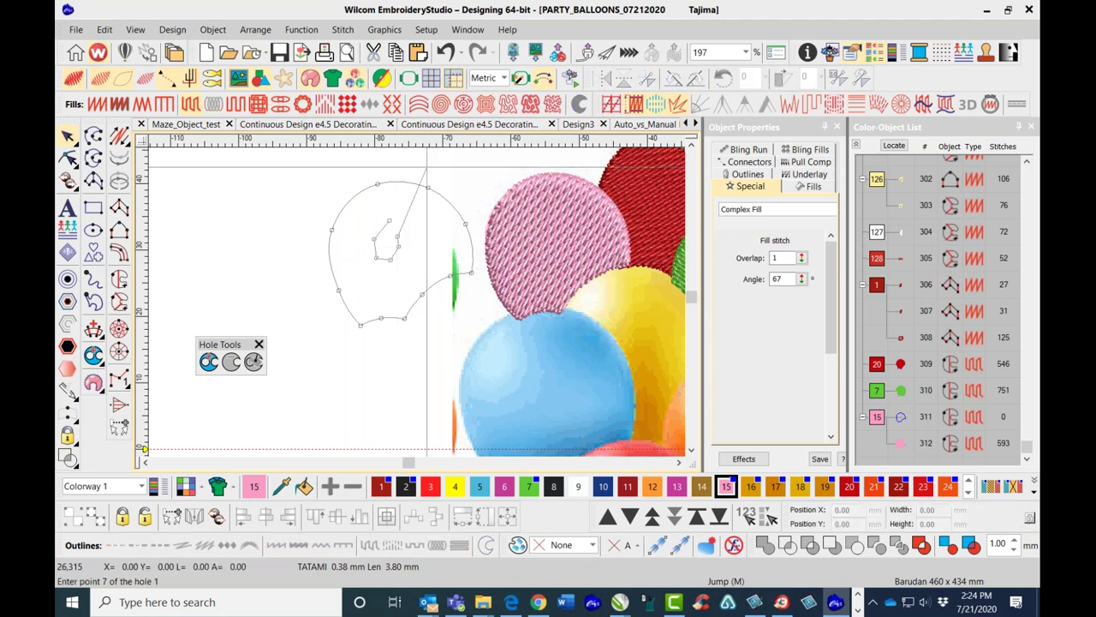
key("Return")
key("Return")
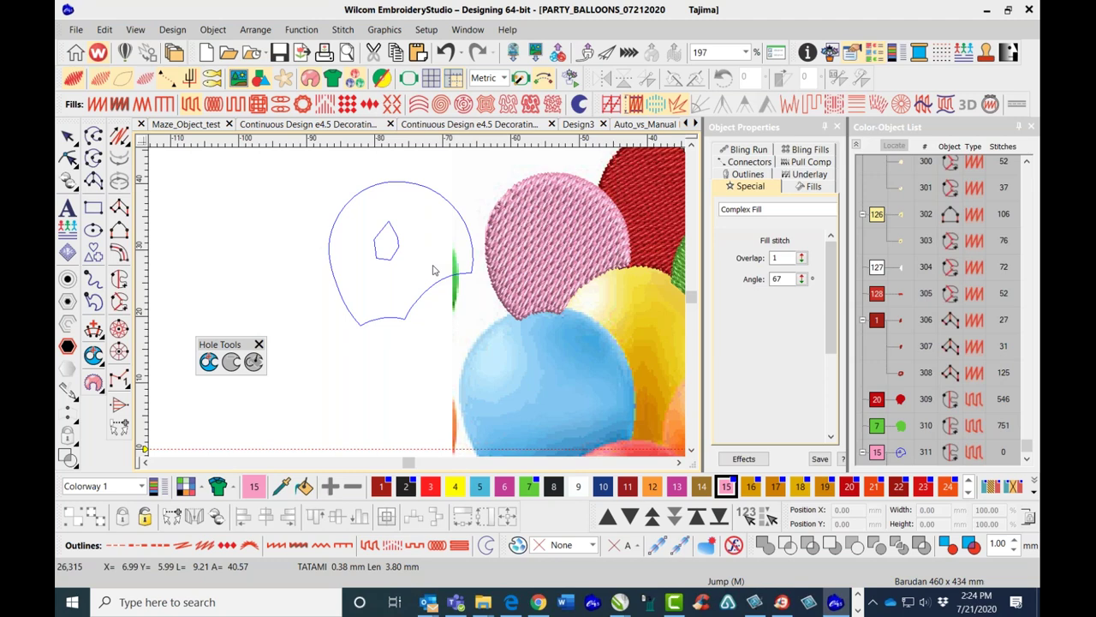
Close the floating Hole Tools and delete the stitchless pink outline together with its hole.
left_click(259, 344)
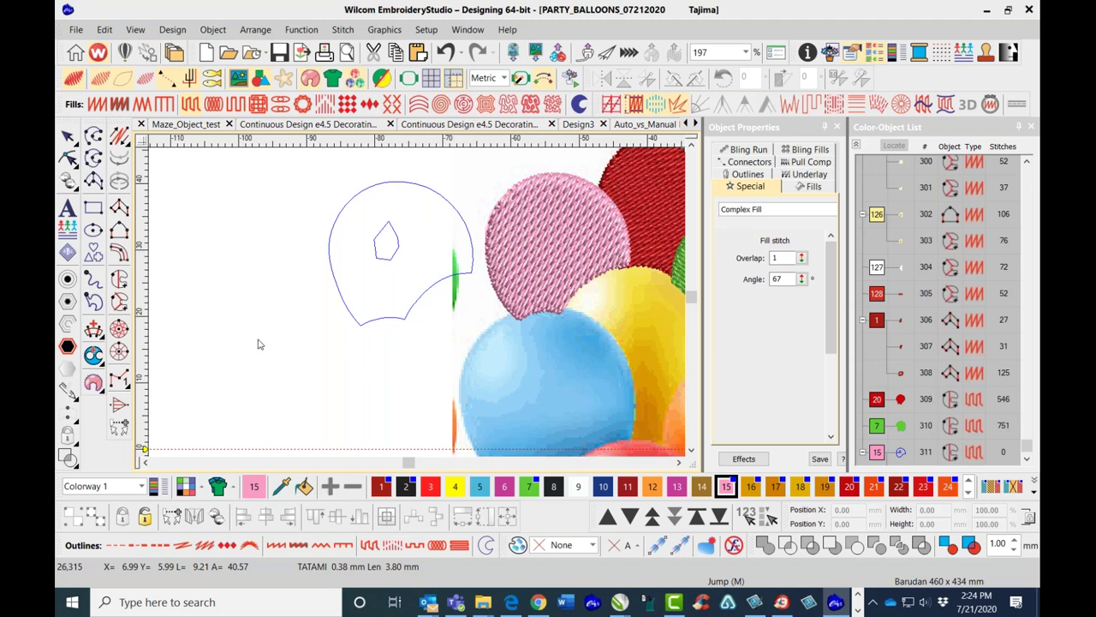
left_click_drag(396, 242, 489, 352)
key("g")
key("Escape")
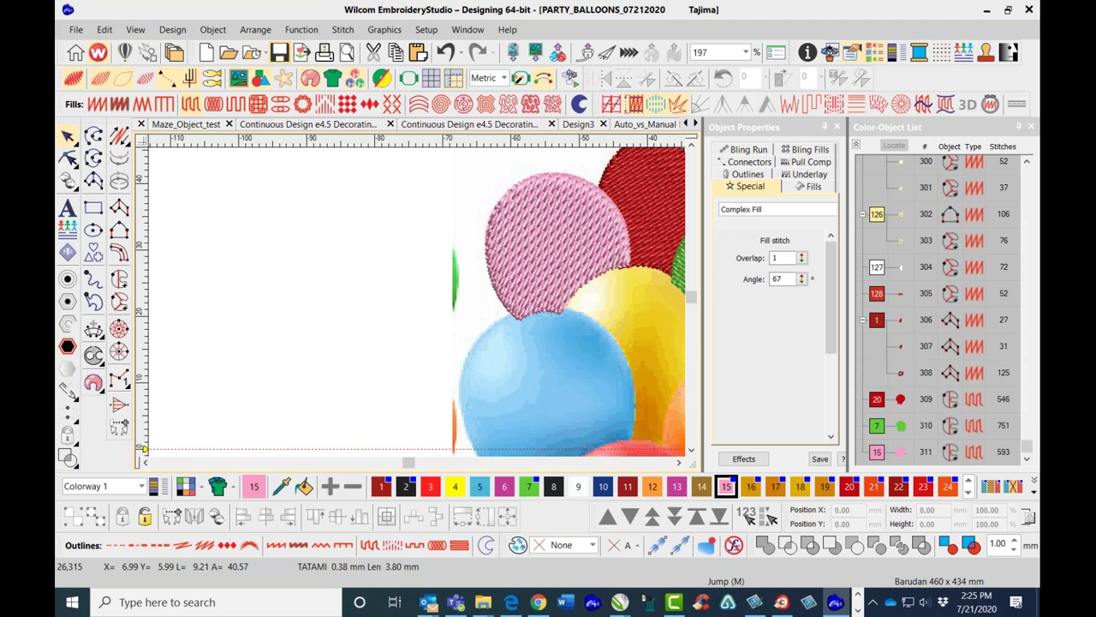
Start a Complex Fill in yellow (colour 4) and trace the yellow balloon's upper and outer edge to where it meets the orange balloon.
scroll(420, 307, "down", 3)
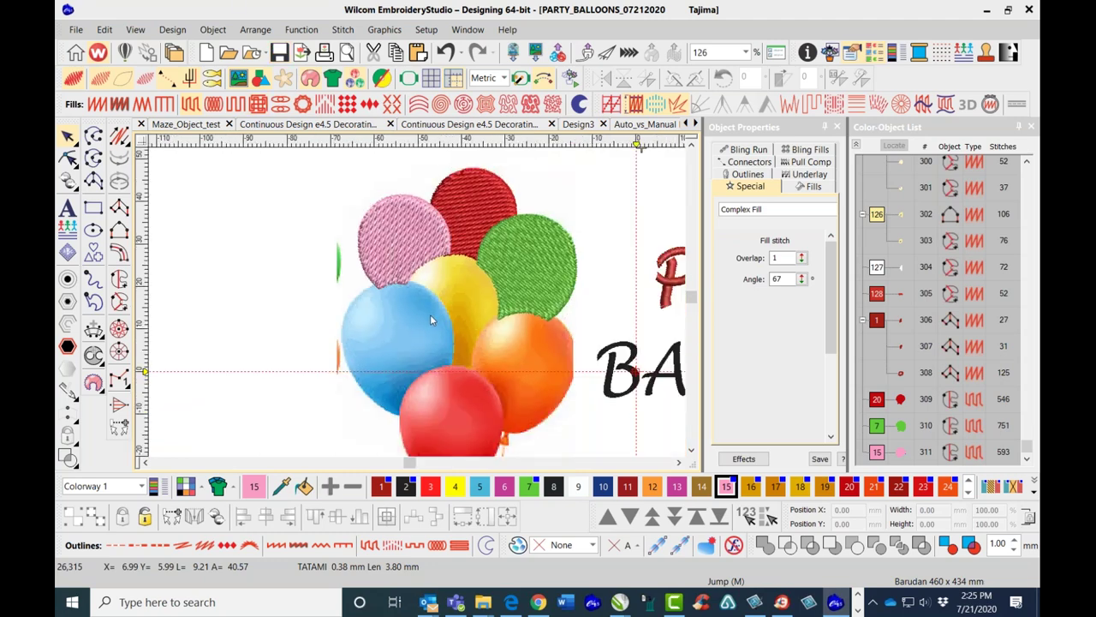
scroll(430, 314, "up", 2)
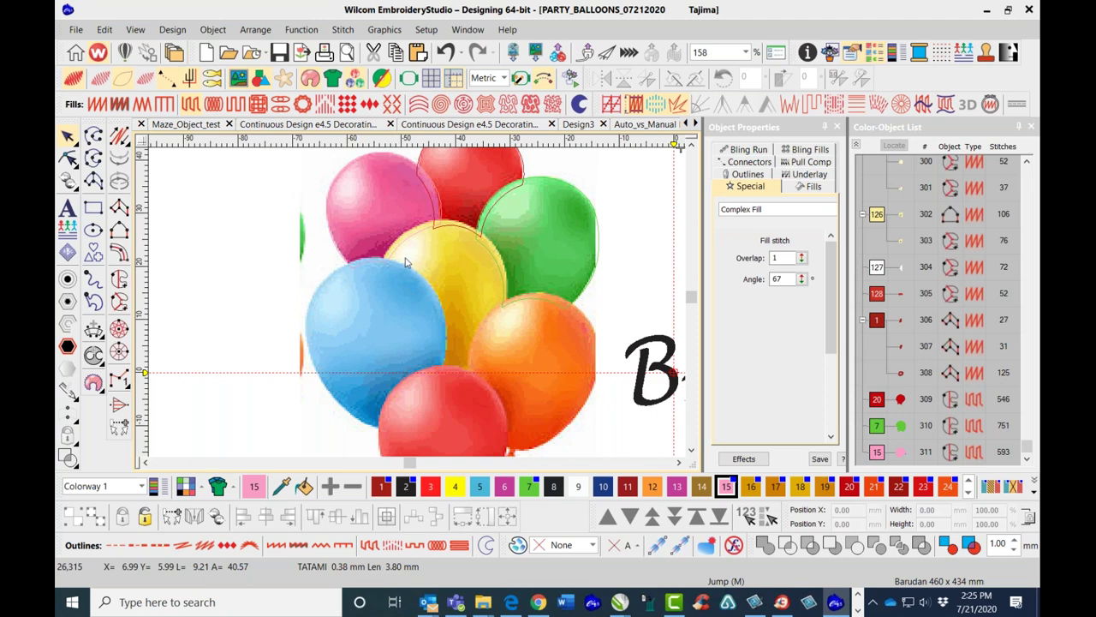
left_click(455, 486)
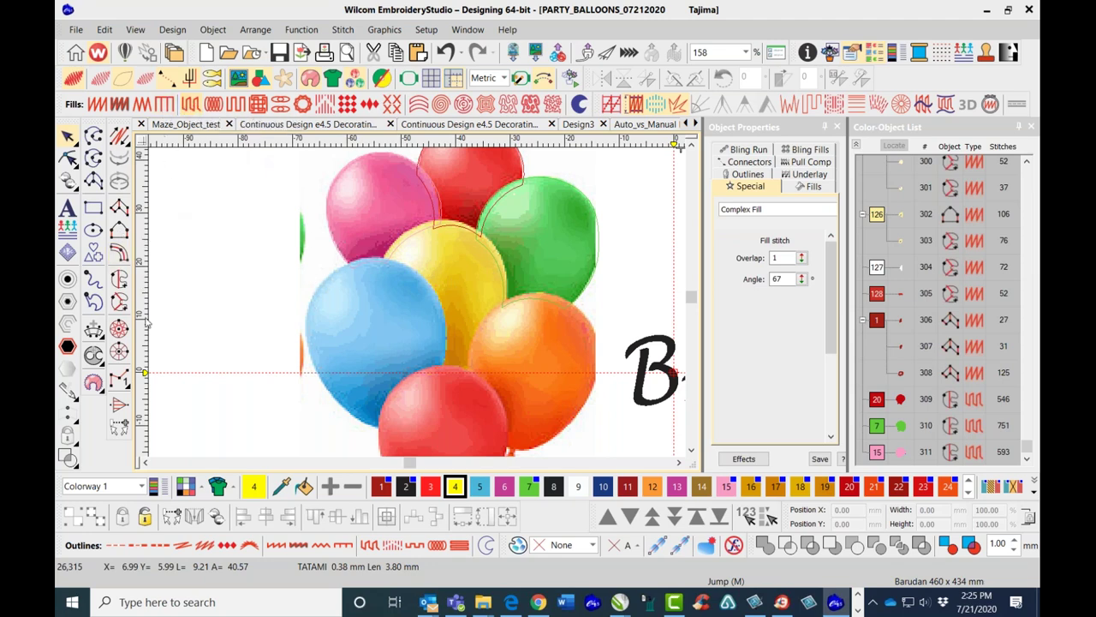
left_click(119, 278)
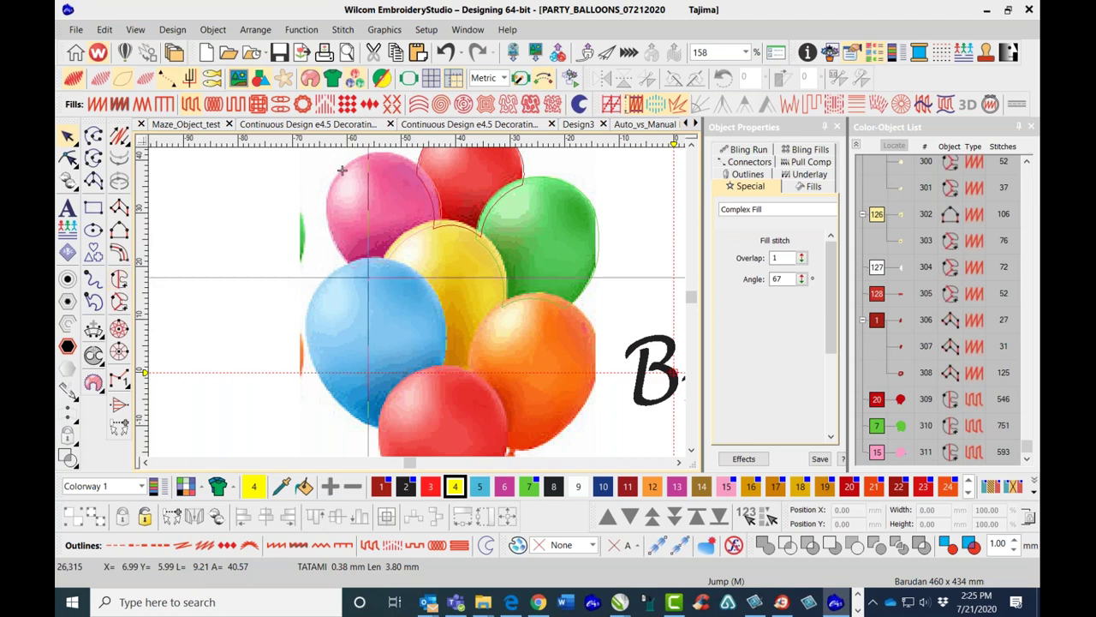
left_click(381, 264)
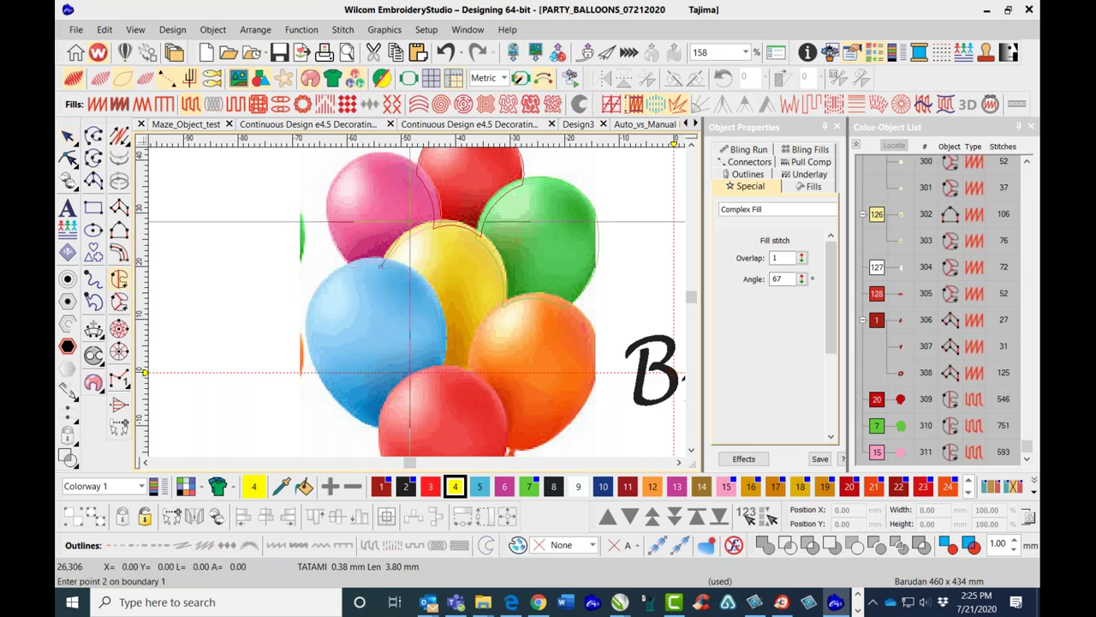
left_click(342, 171)
left_click(488, 237)
left_click(507, 308)
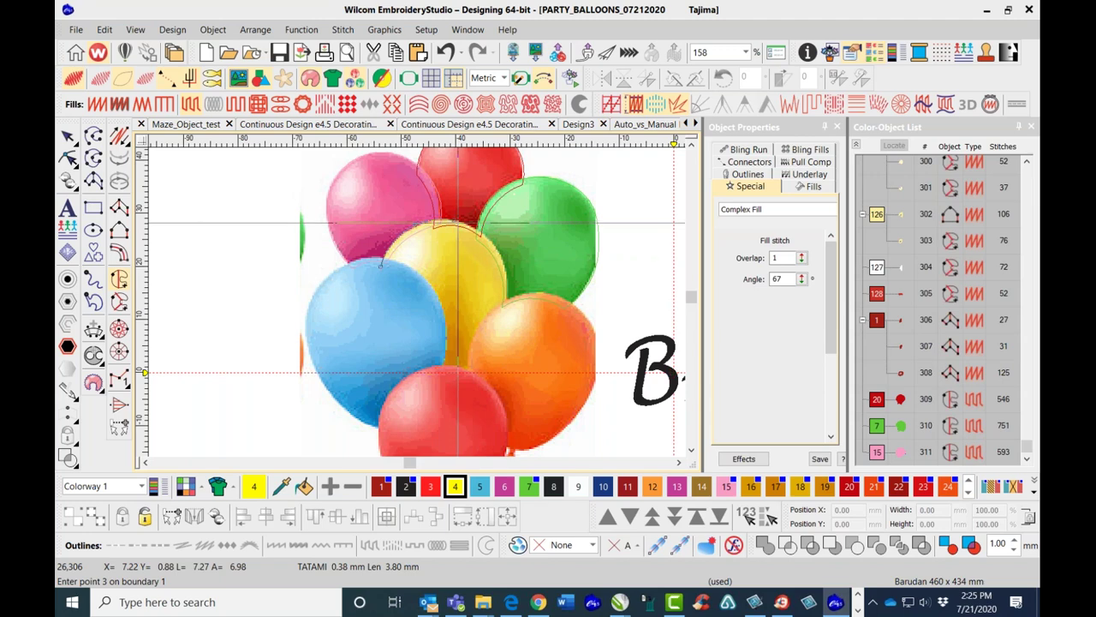
key("BackSpace")
left_click(505, 307)
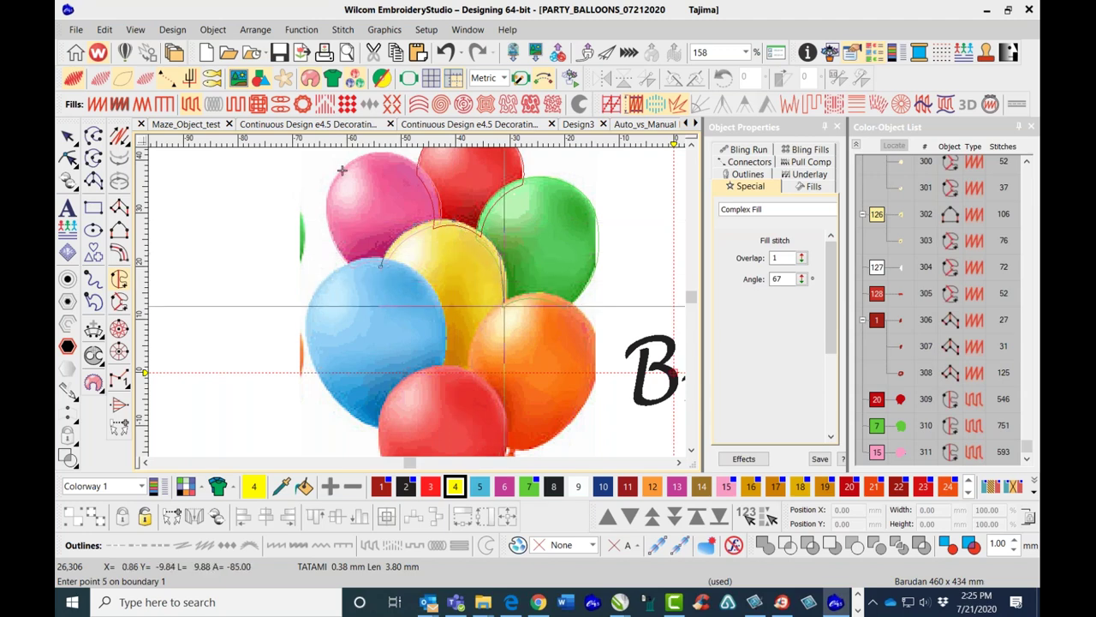
Trace the rest of the yellow balloon with slight overlaps under the orange, red and blue balloons, and close the boundary without adding holes.
scroll(491, 337, "up", 2)
left_click(416, 302)
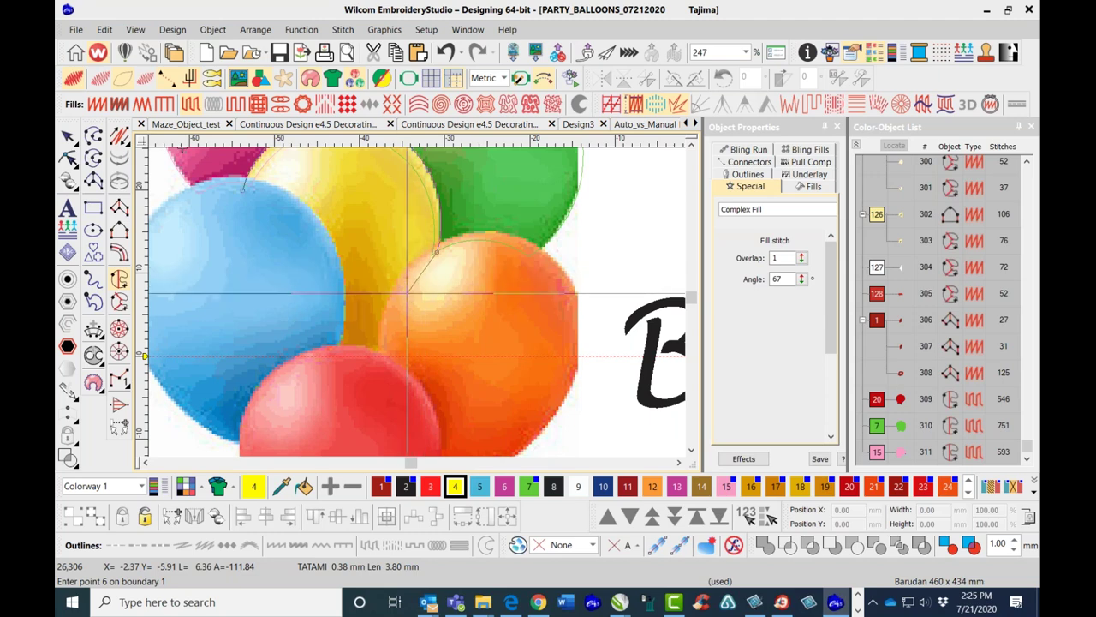
left_click(400, 302)
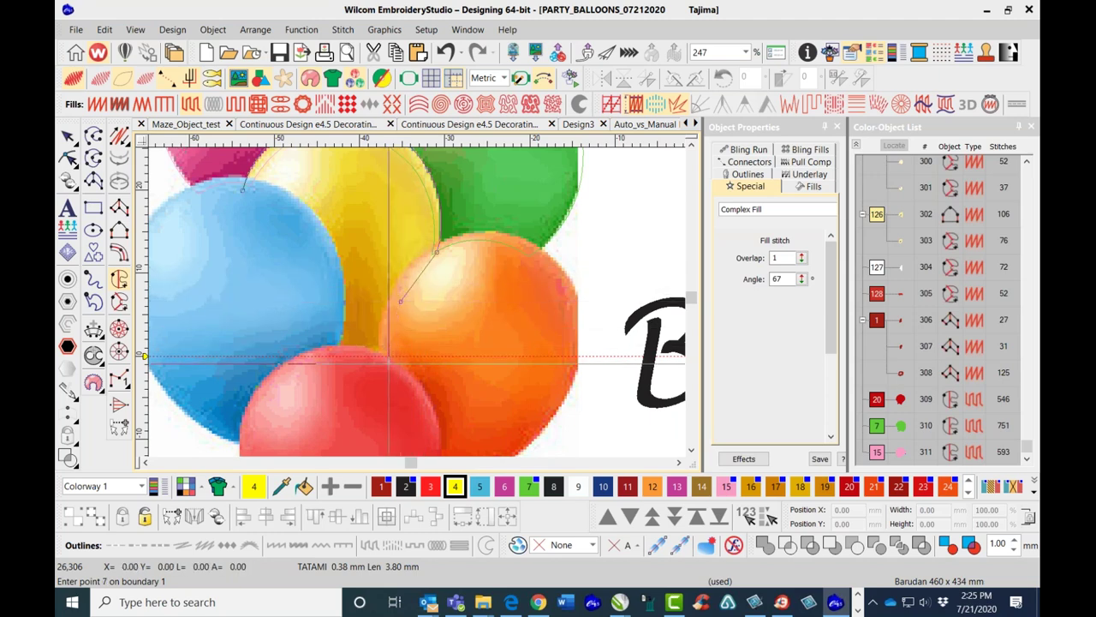
left_click(387, 361)
left_click(361, 355)
left_click(330, 357)
left_click(334, 279)
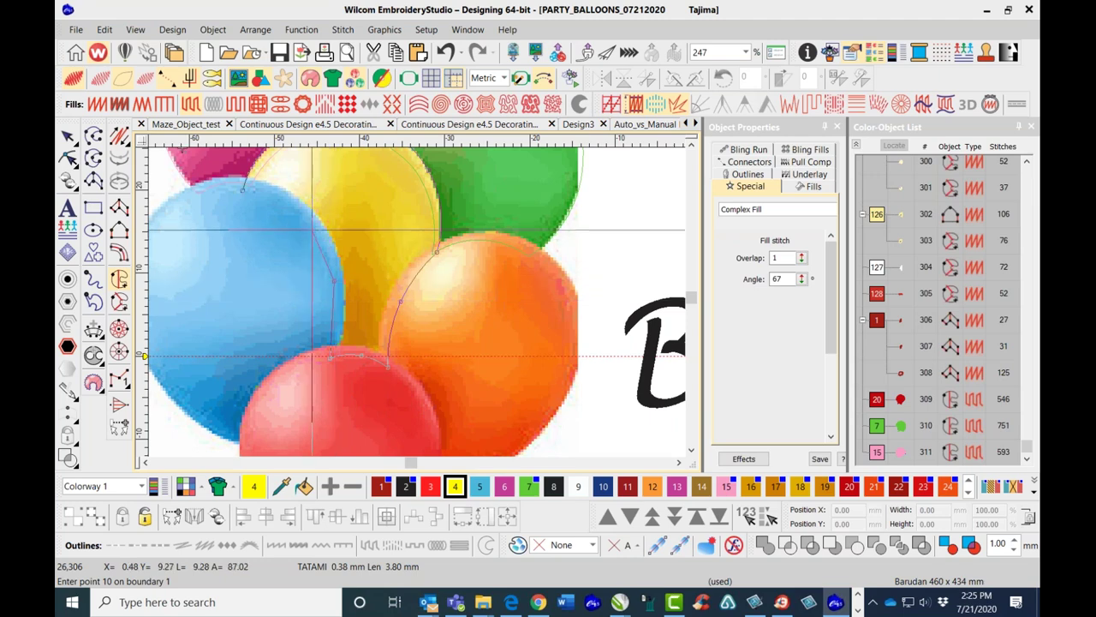
left_click(286, 202)
left_click(272, 195)
left_click(261, 191)
key("Return")
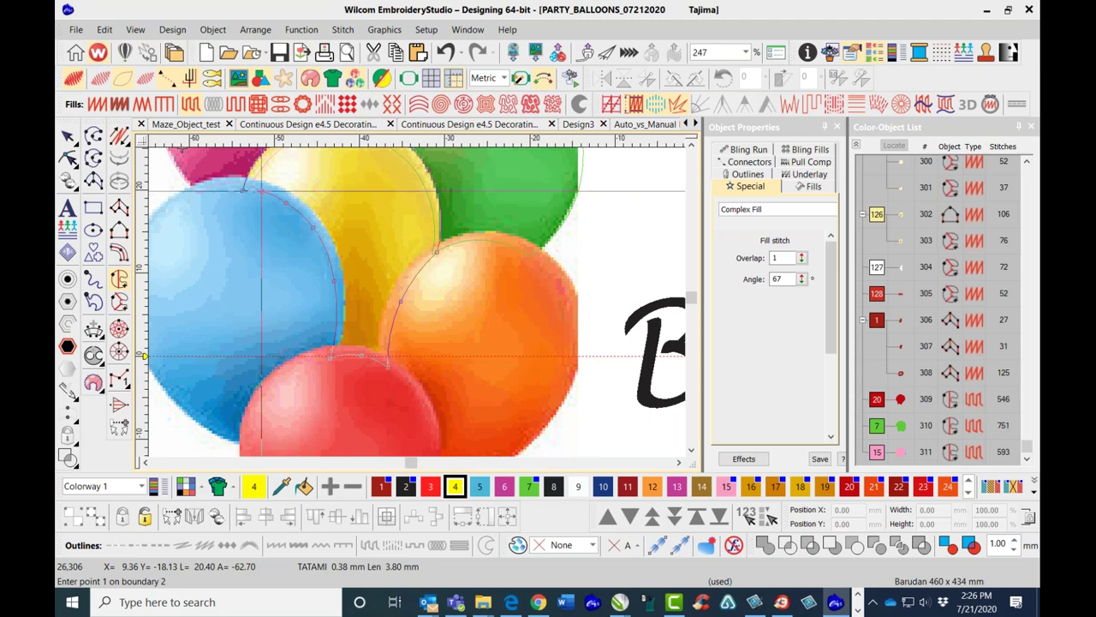
key("Return")
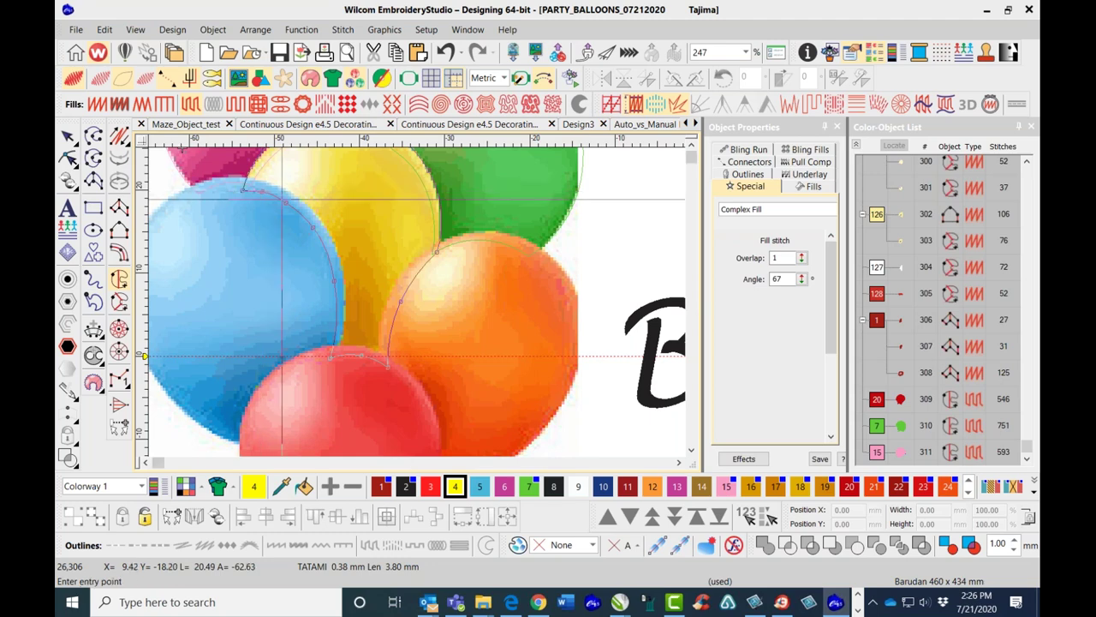
Set the yellow balloon's entry and exit points and a nearly horizontal stitch angle to generate its fill.
scroll(335, 175, "down", 1)
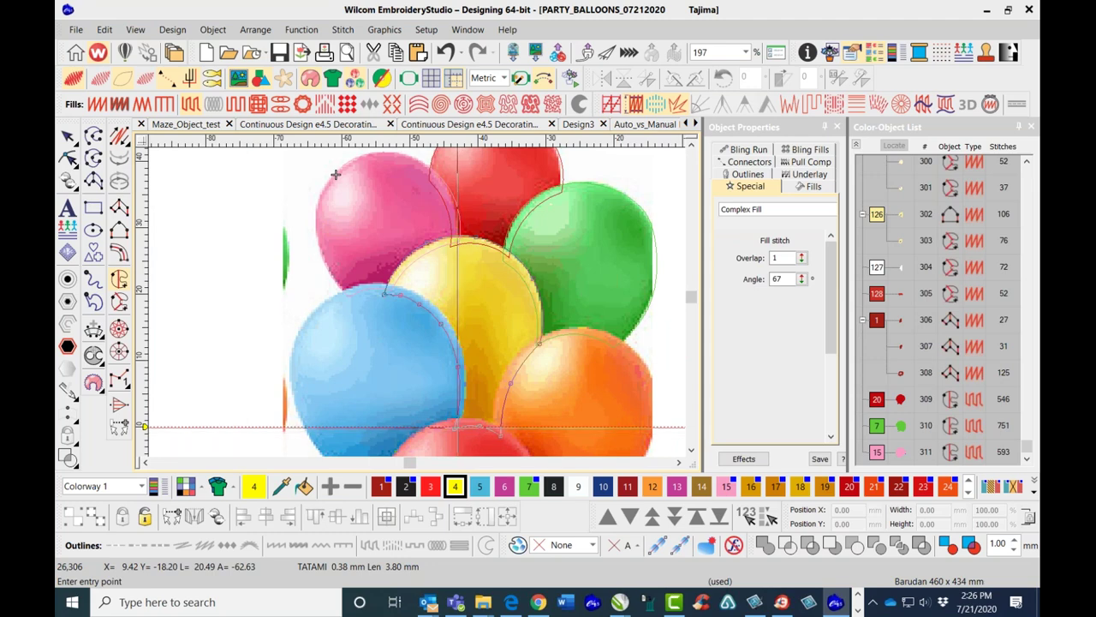
key("Return")
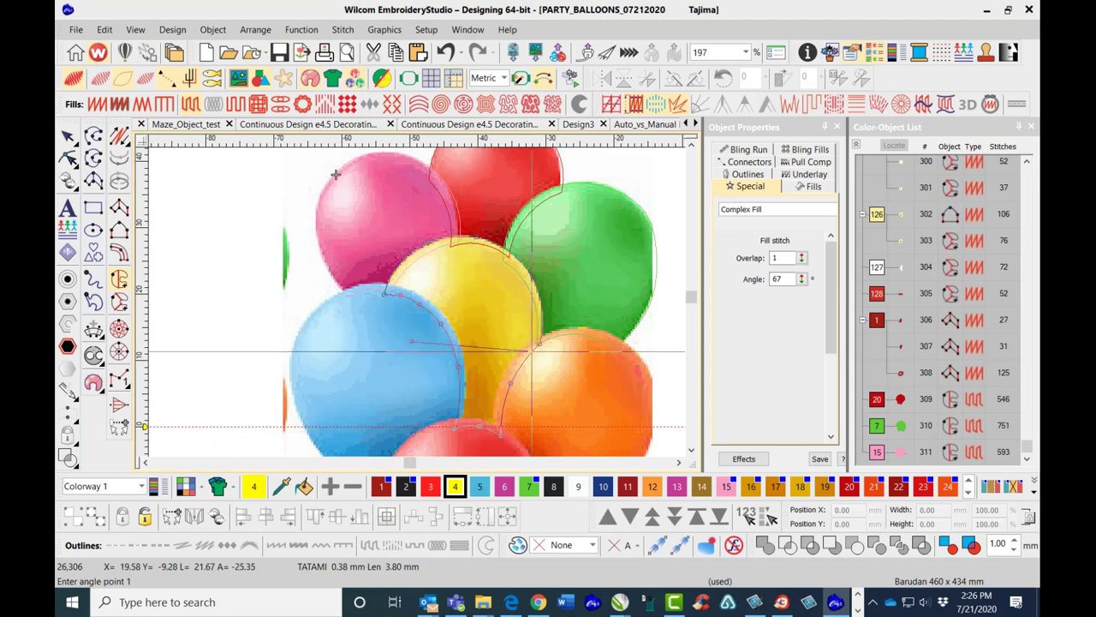
key("Return")
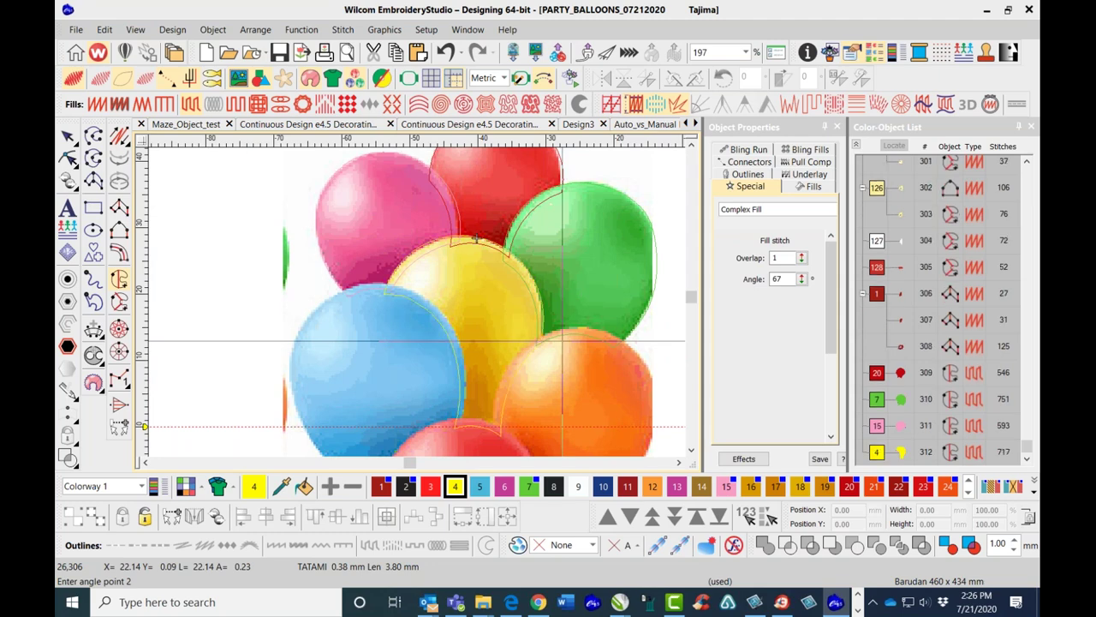
key("space")
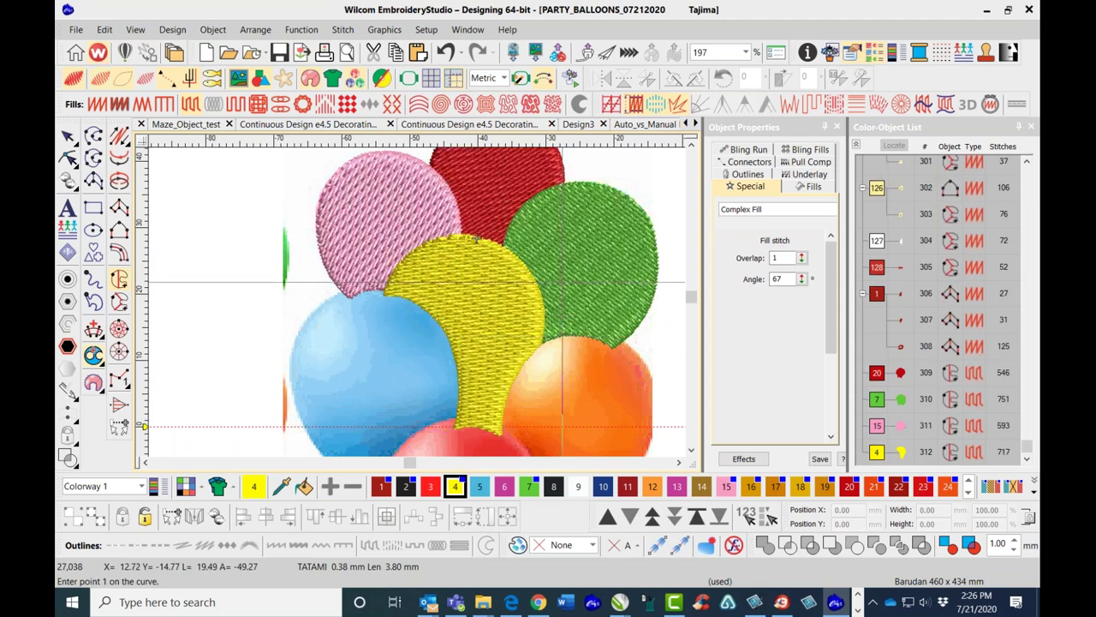
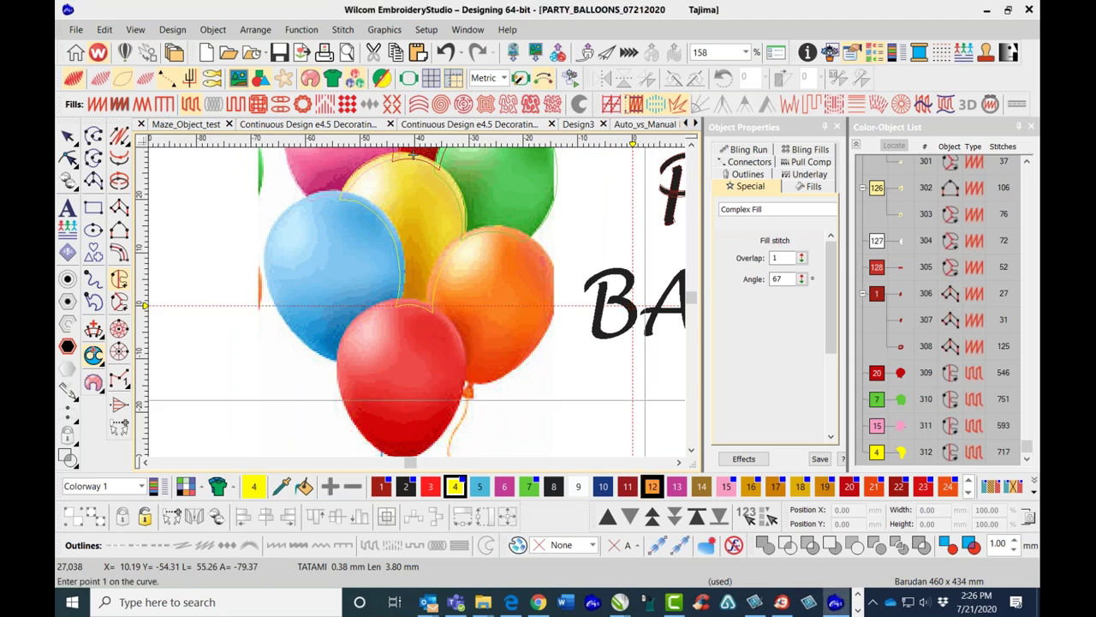
With orange (colour 12), trace a Complex Fill outline from the red balloon's upper edge over and around the orange balloon's outer side.
left_click(428, 315)
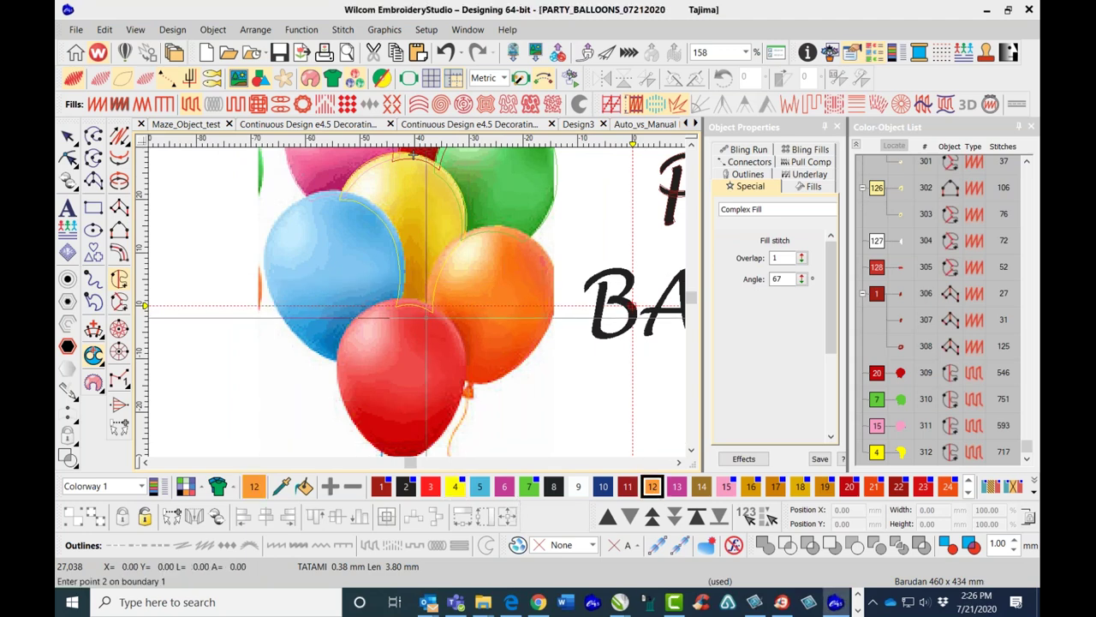
left_click(433, 264)
left_click(470, 230)
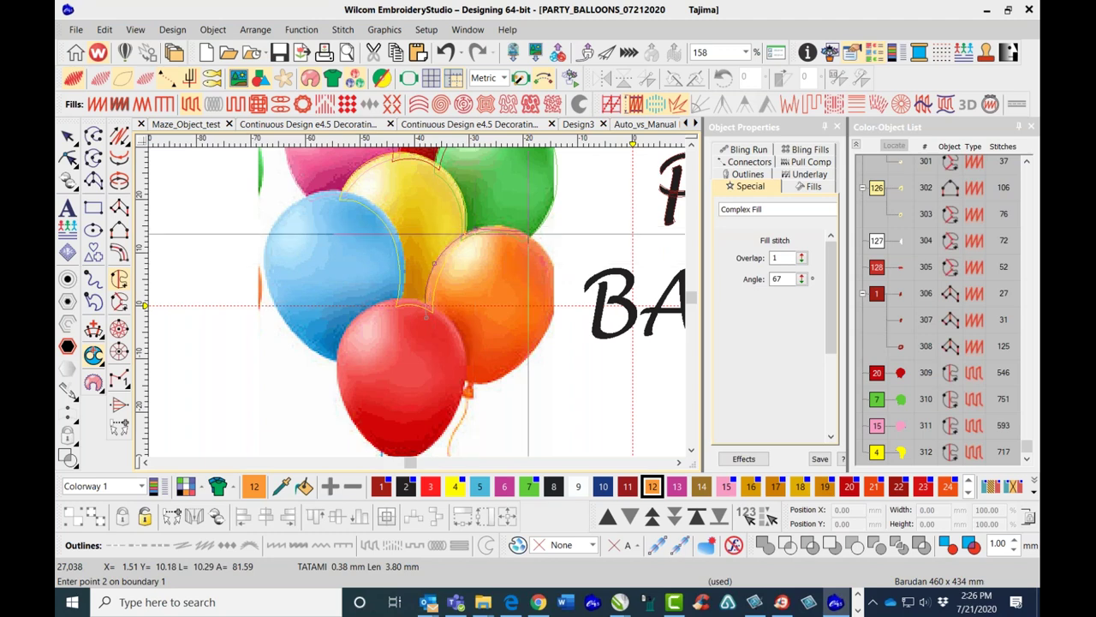
left_click(552, 279)
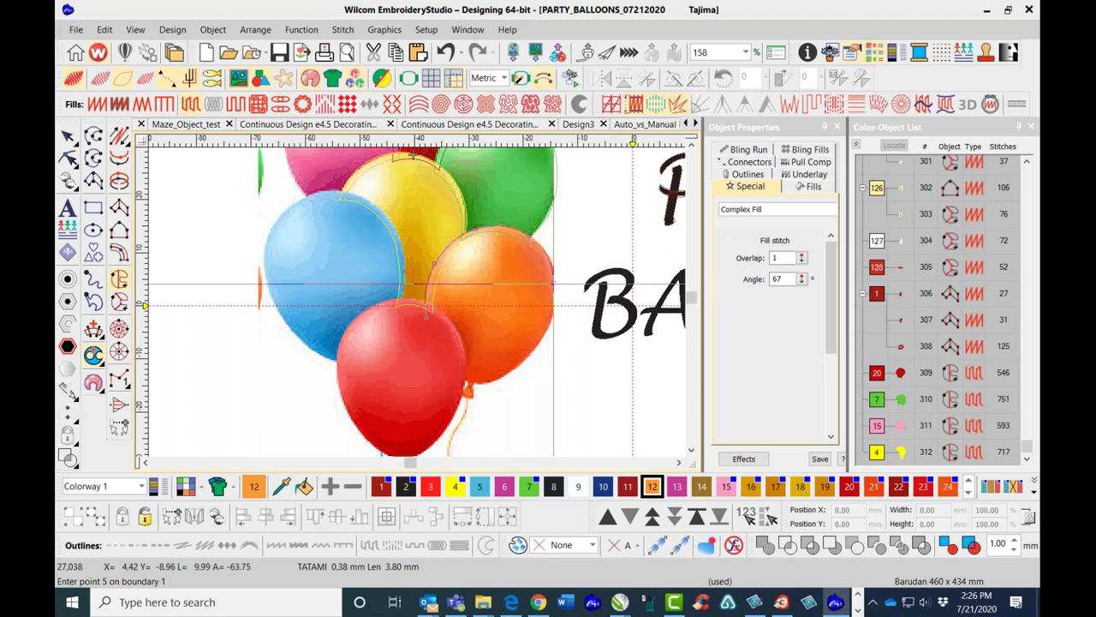
left_click(541, 342)
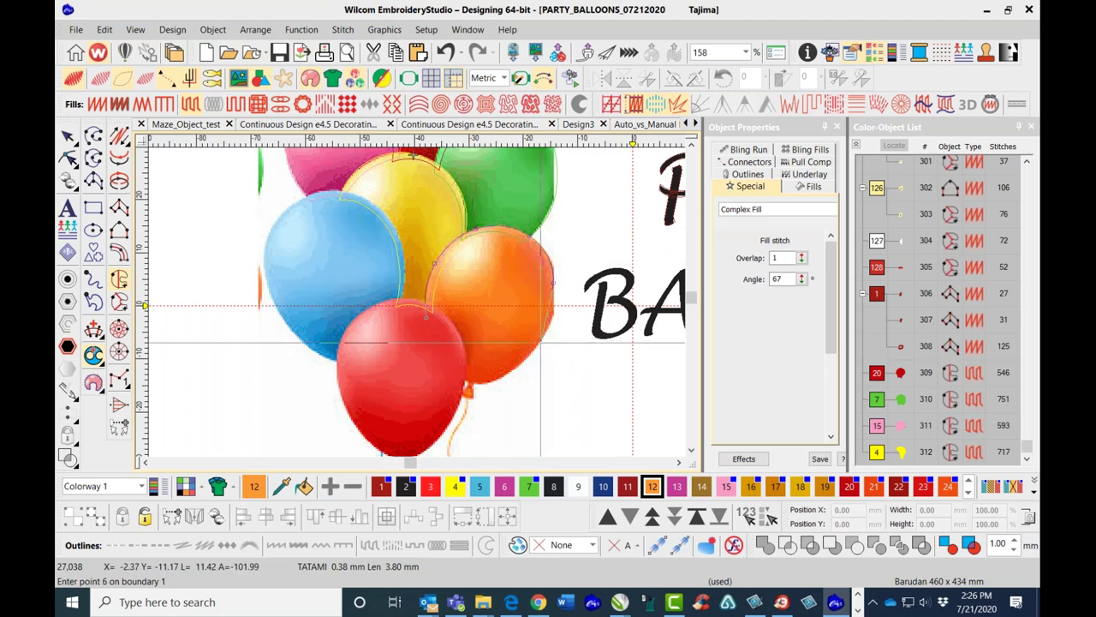
left_click(508, 376)
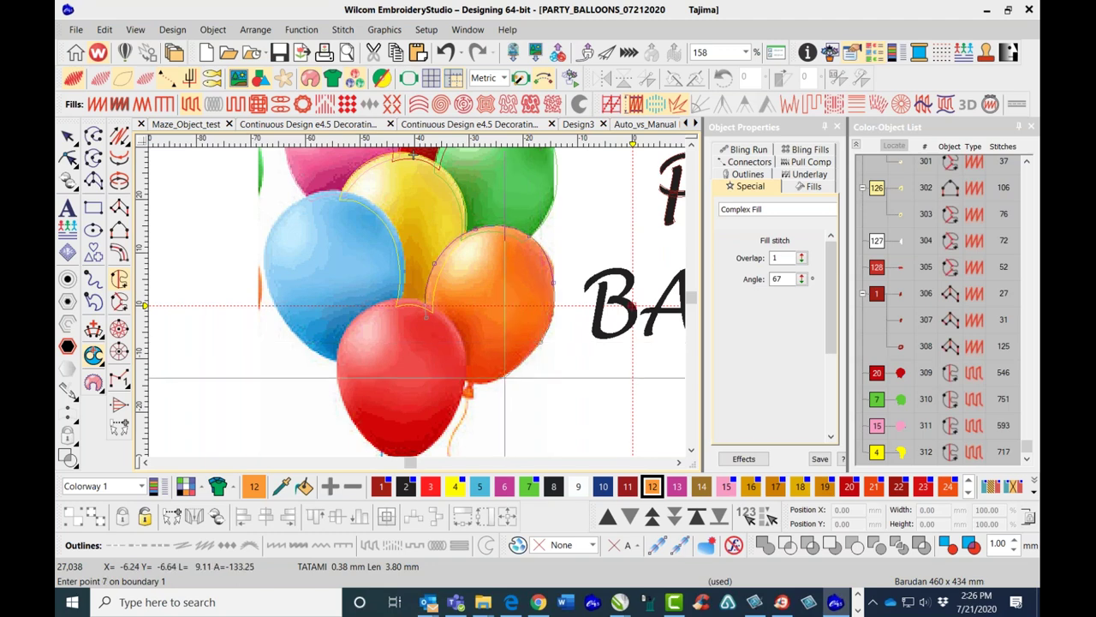
Continue the orange outline along the balloon's underside and around its knot, overlapping slightly under the red balloon.
scroll(425, 314, "up", 2)
left_click(426, 306)
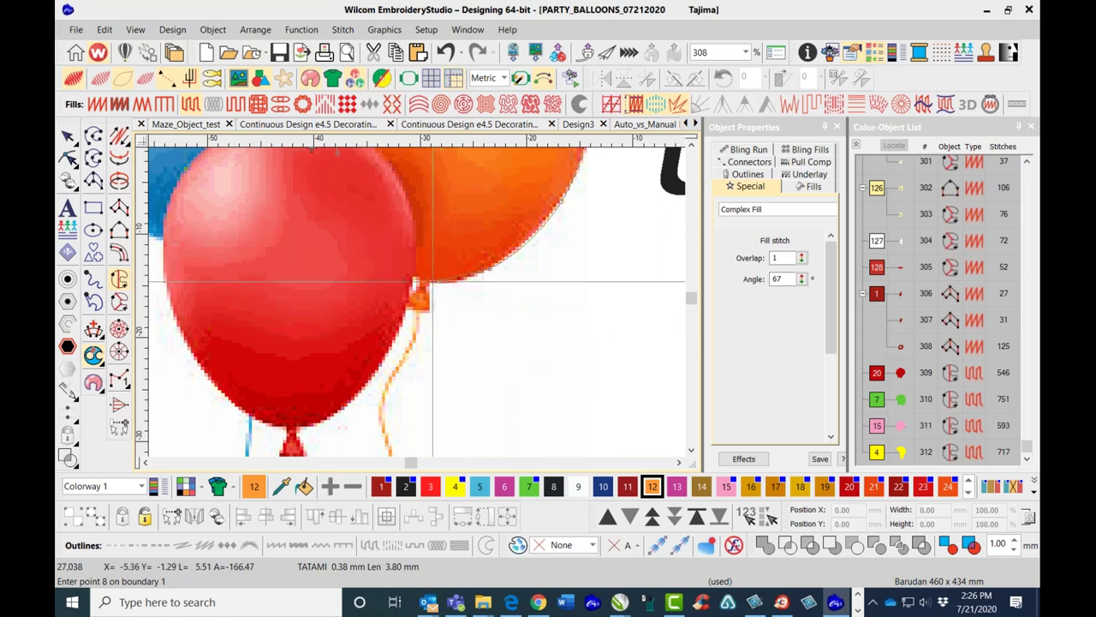
left_click(434, 281)
left_click(435, 330)
left_click(400, 320)
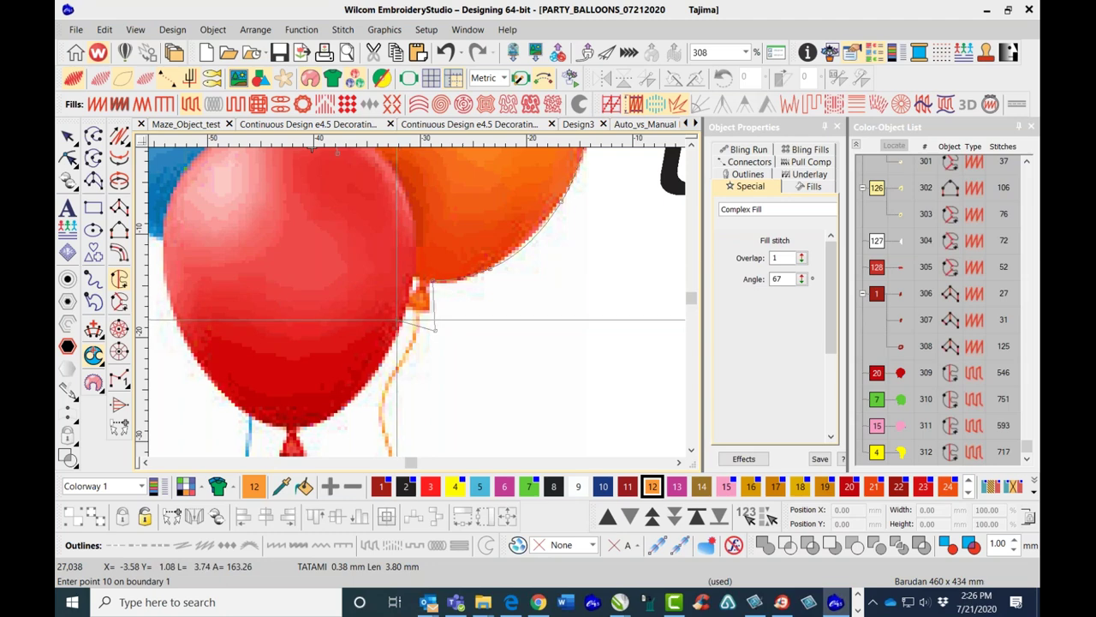
left_click(416, 281)
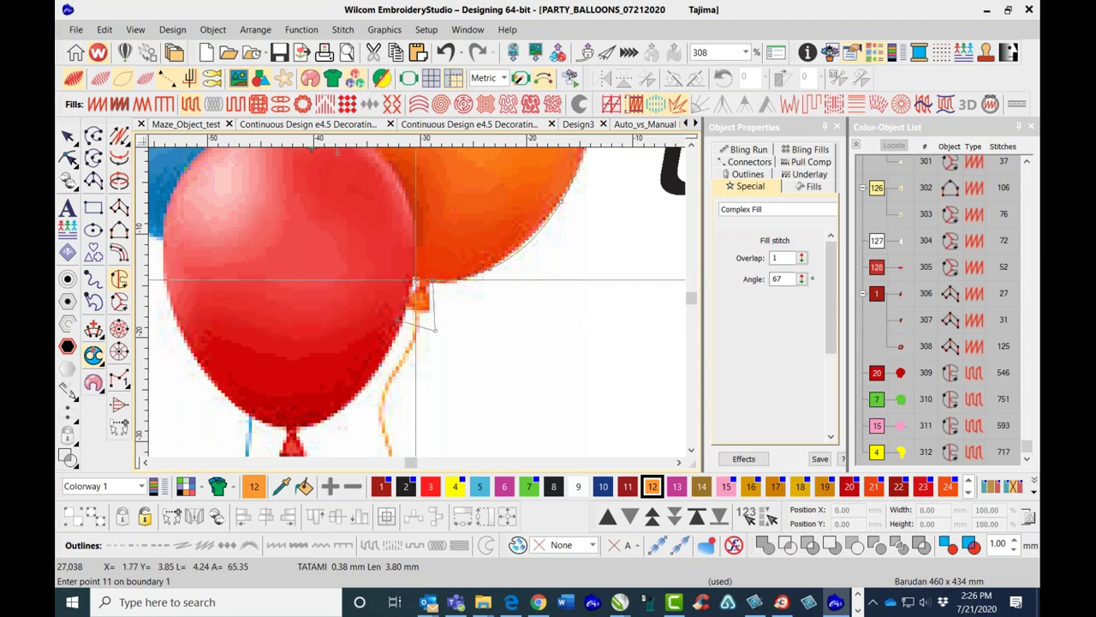
left_click(401, 270)
Finish the orange outline just inside the red balloon's edge and close the boundary without adding holes.
scroll(390, 219, "down", 2)
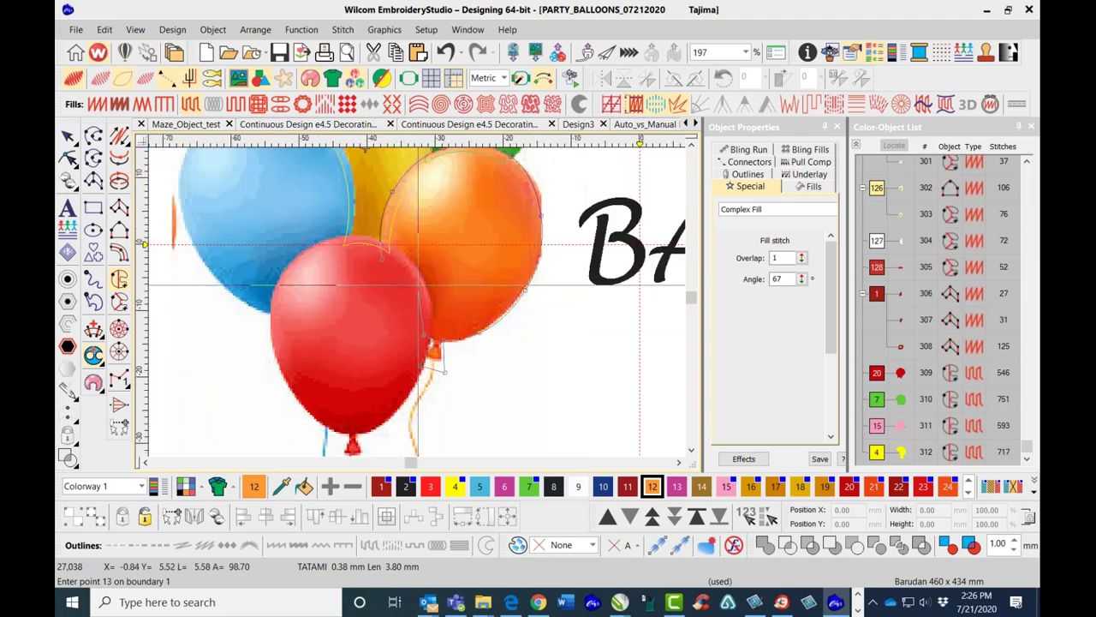
left_click(420, 283)
left_click(396, 262)
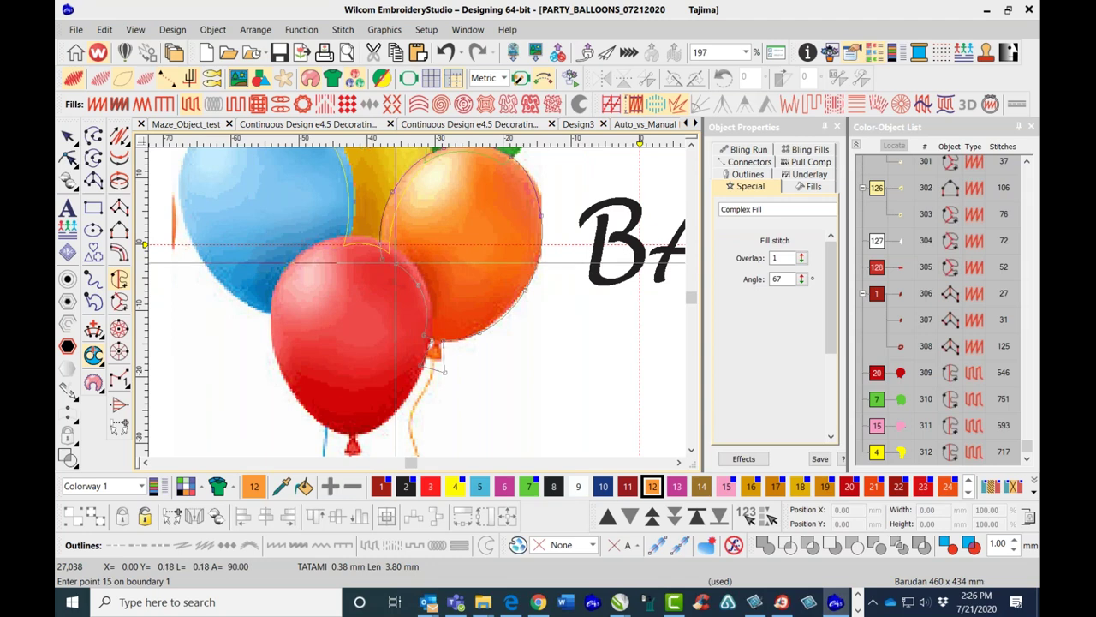
key("Return")
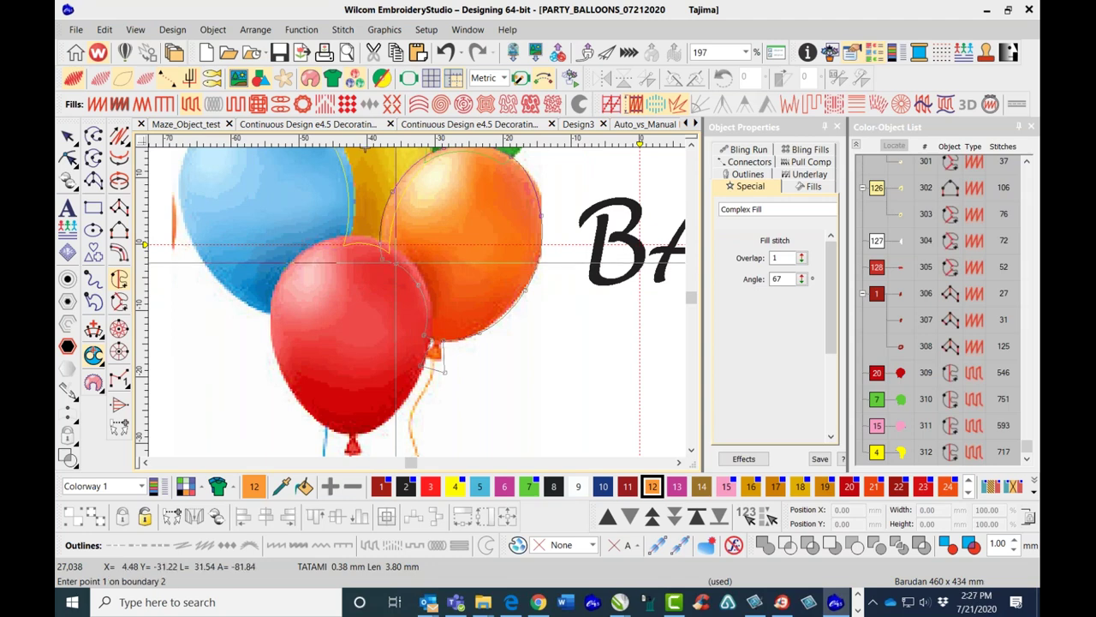
key("Return")
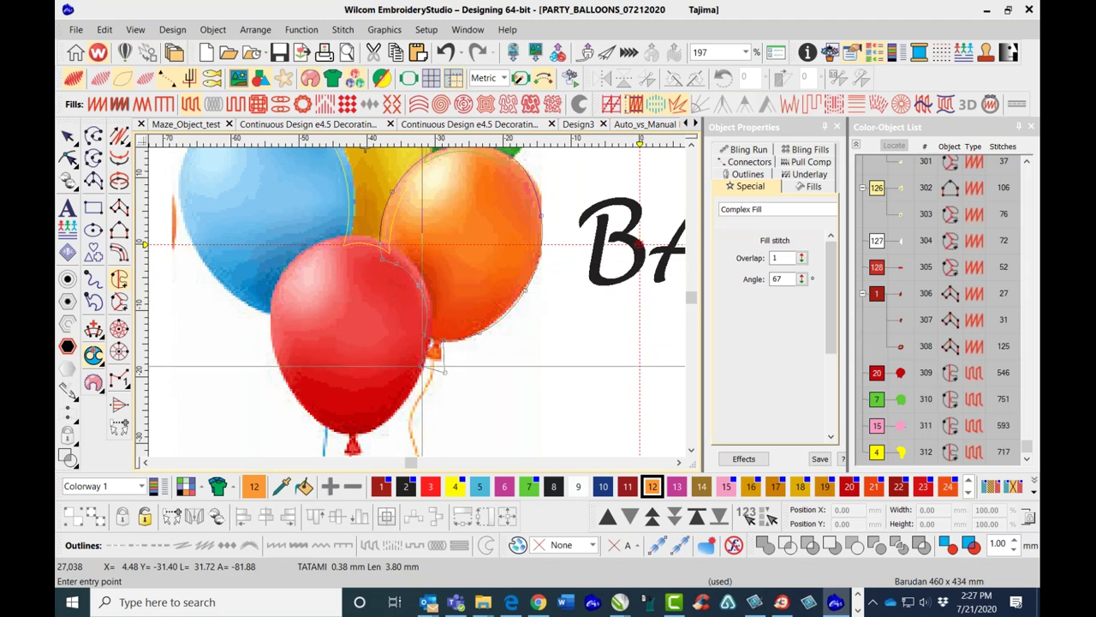
Set the orange balloon's entry point near its knot, its exit point and a diagonal stitch angle to generate the fill.
left_click(422, 365)
scroll(335, 177, "down", 1)
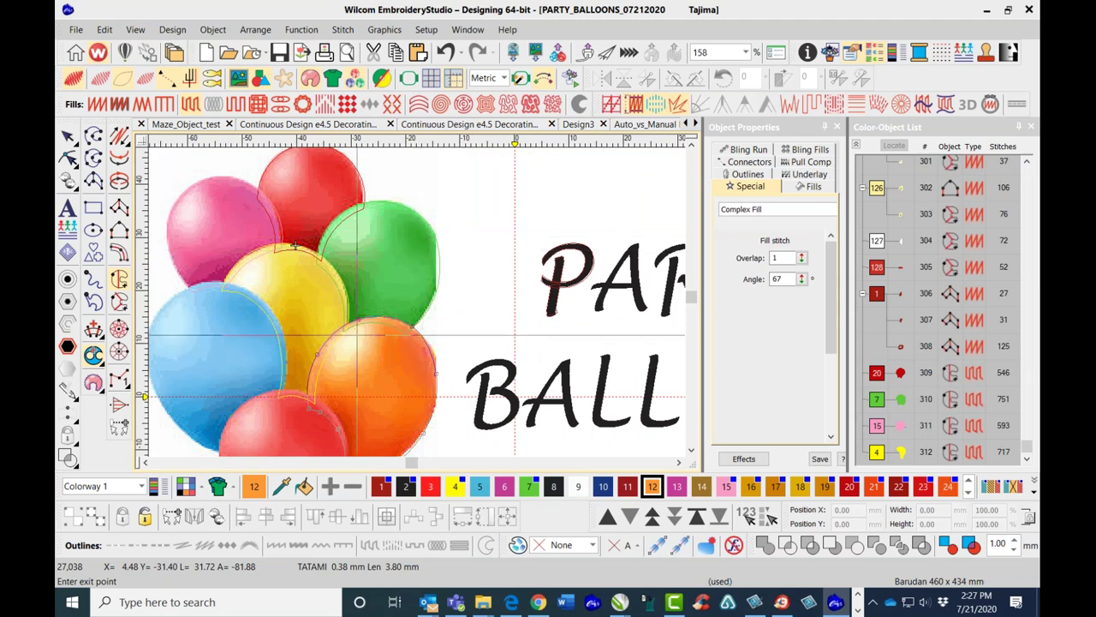
left_click(294, 246)
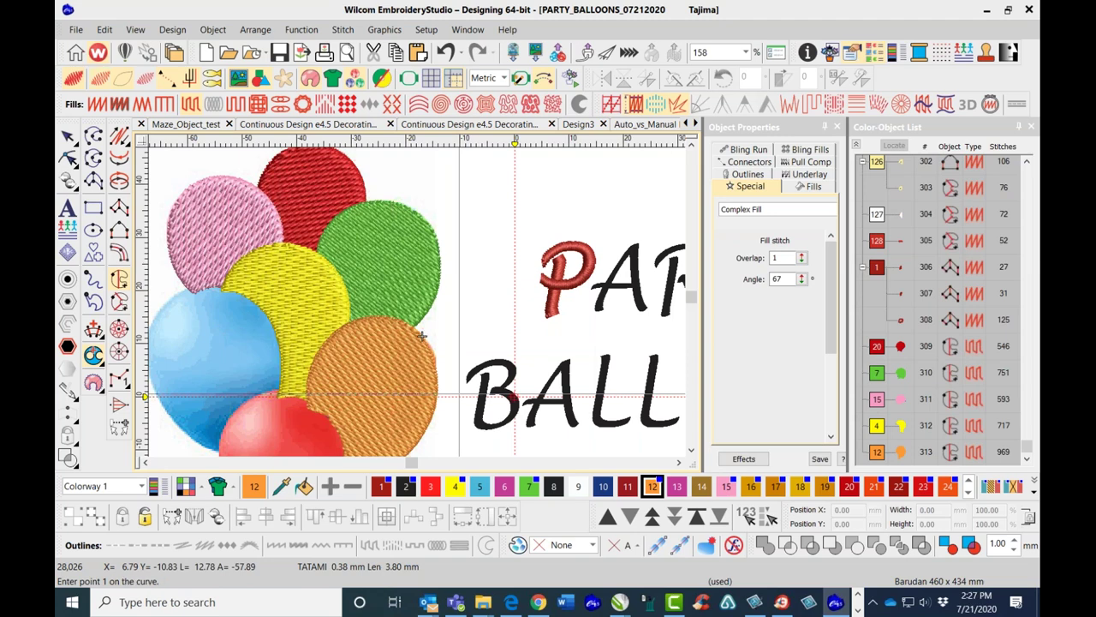
Save the design and hide the stitches to expose the bitmap artwork with the digitized outlines.
scroll(444, 257, "down", 1)
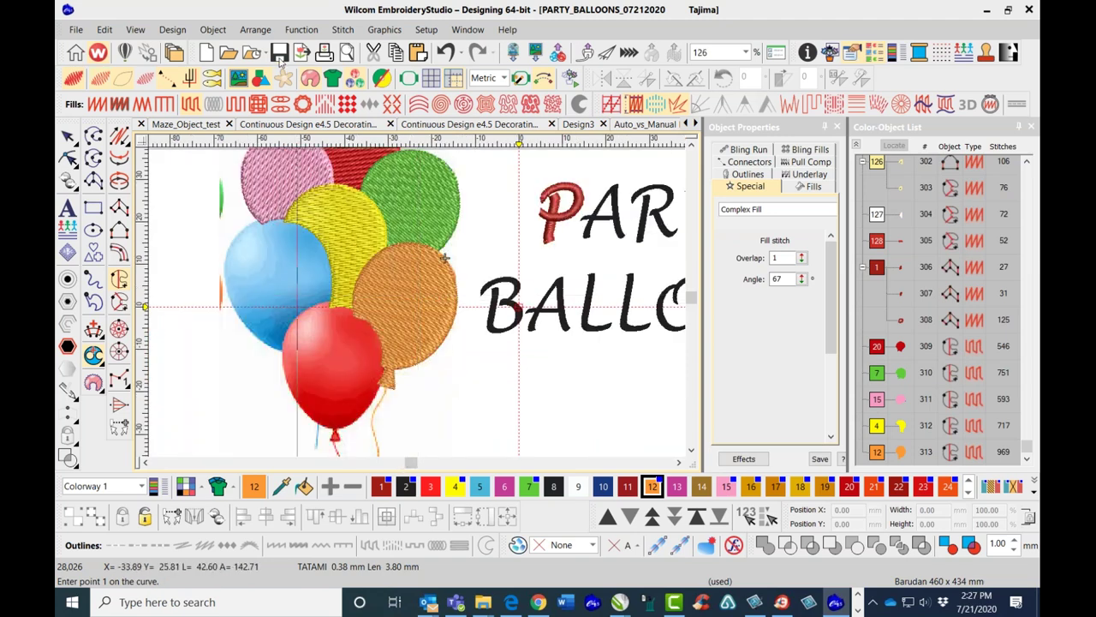
left_click(281, 54)
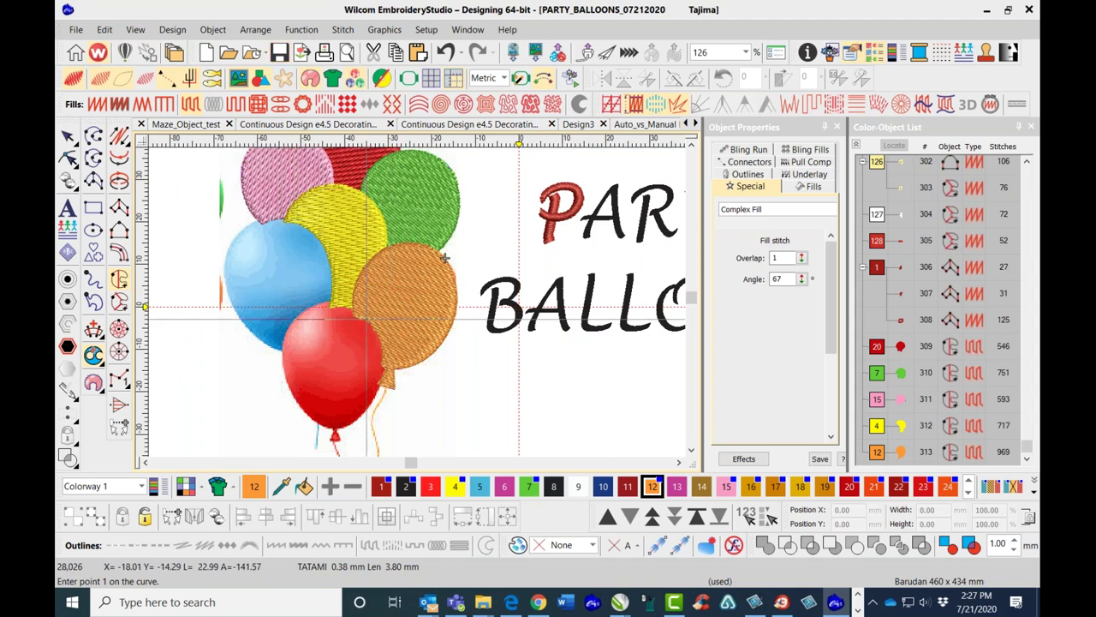
key("s")
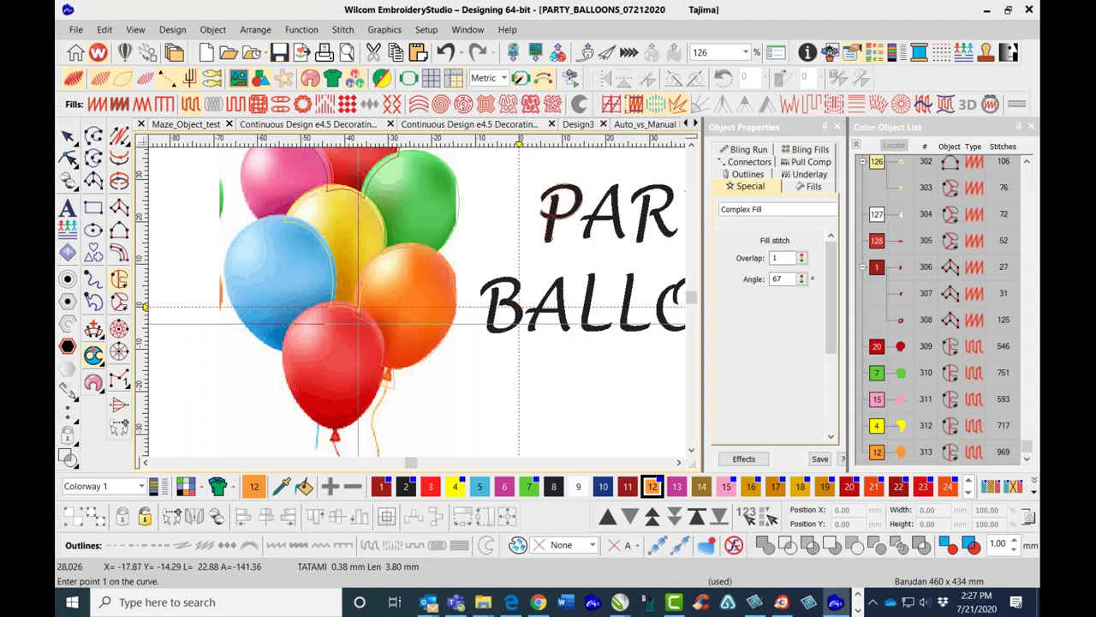
With blue (colour 5), trace a Complex Fill outline around the blue balloon's inner side, top and outer side using mainly curve points.
left_click(455, 486)
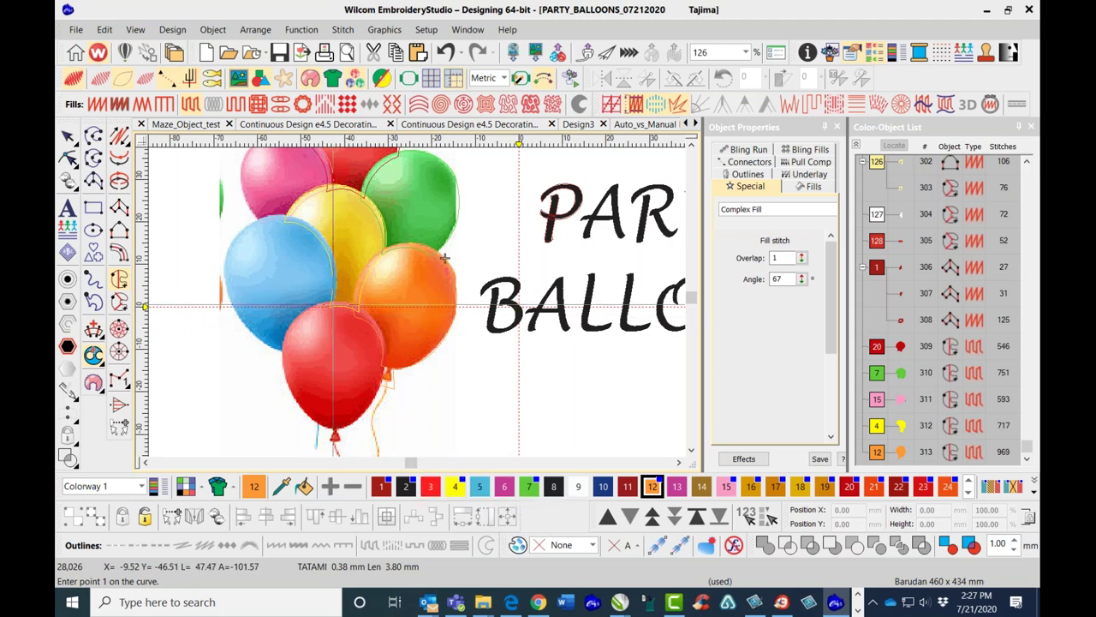
left_click(480, 486)
scroll(373, 299, "up", 2)
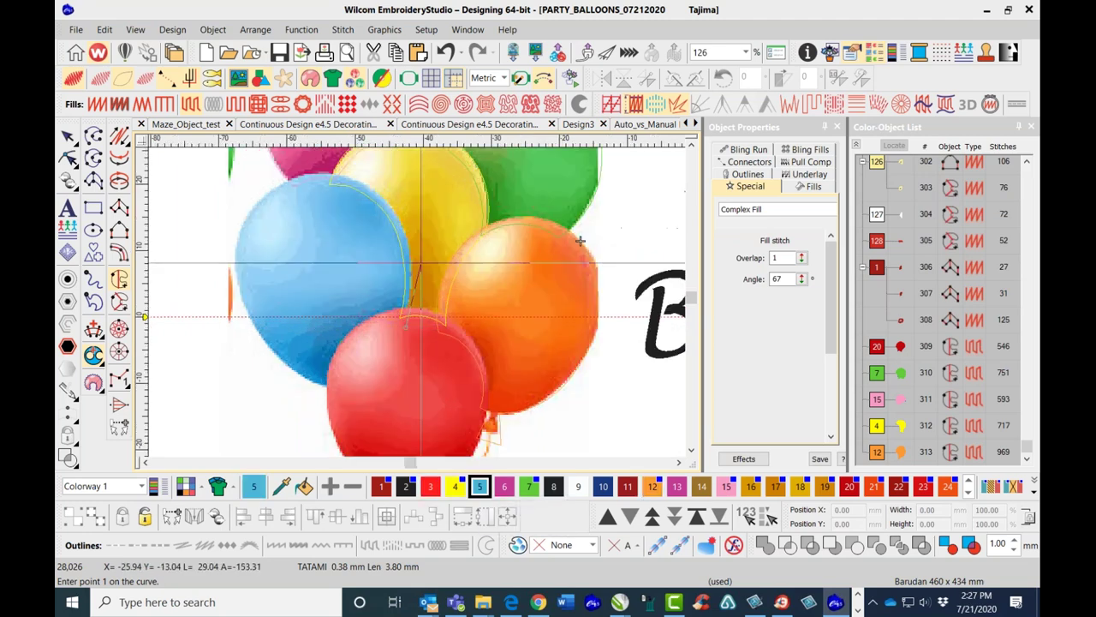
right_click(407, 242)
right_click(371, 187)
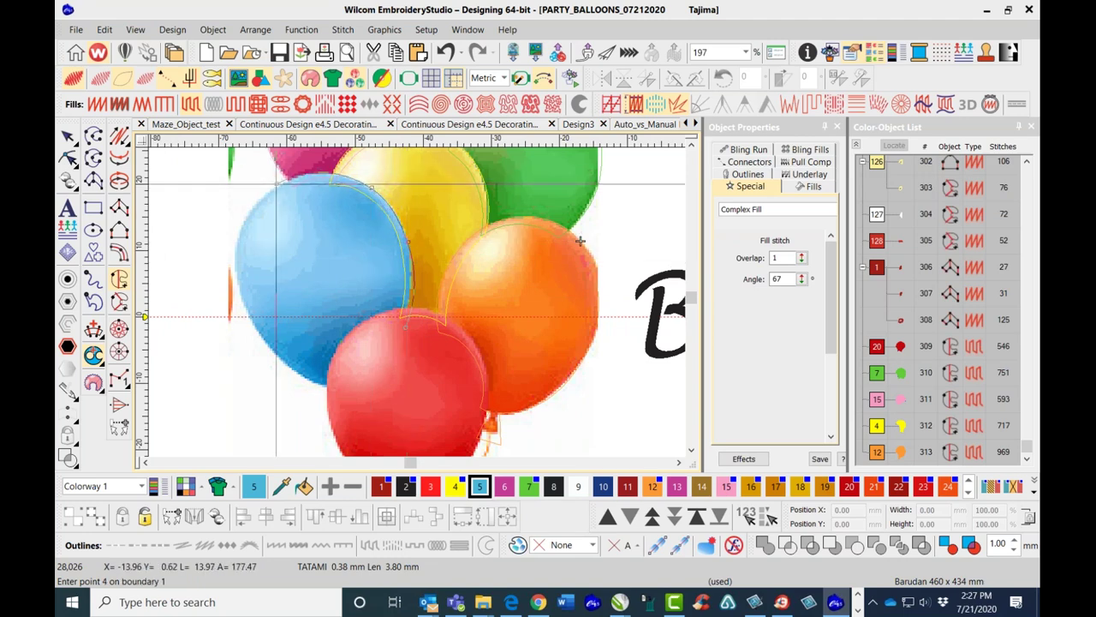
left_click(277, 183)
right_click(237, 257)
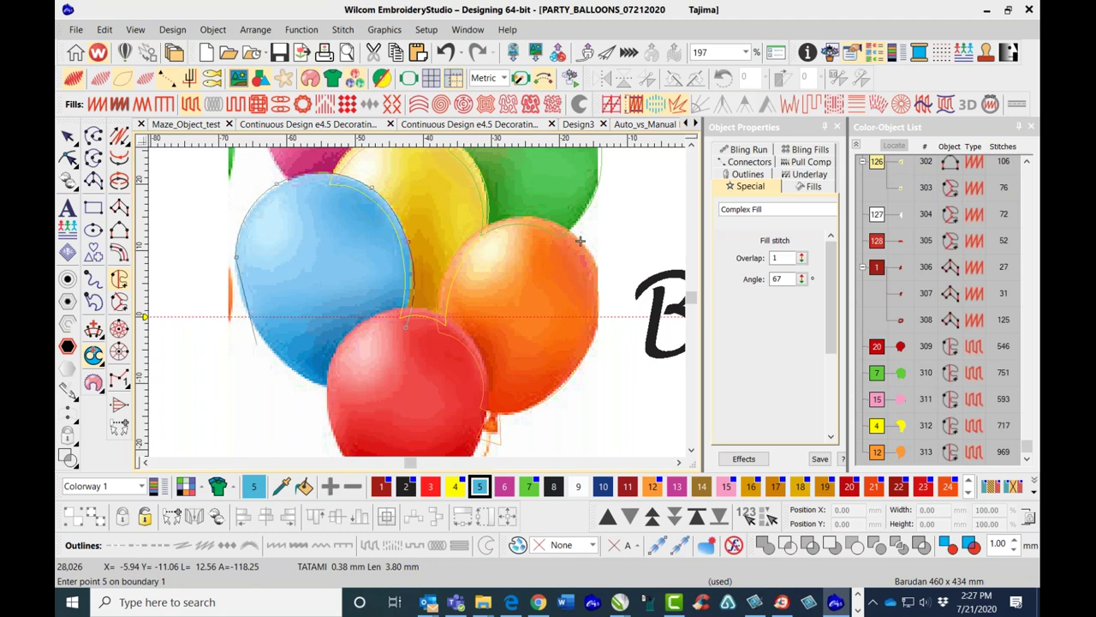
right_click(264, 340)
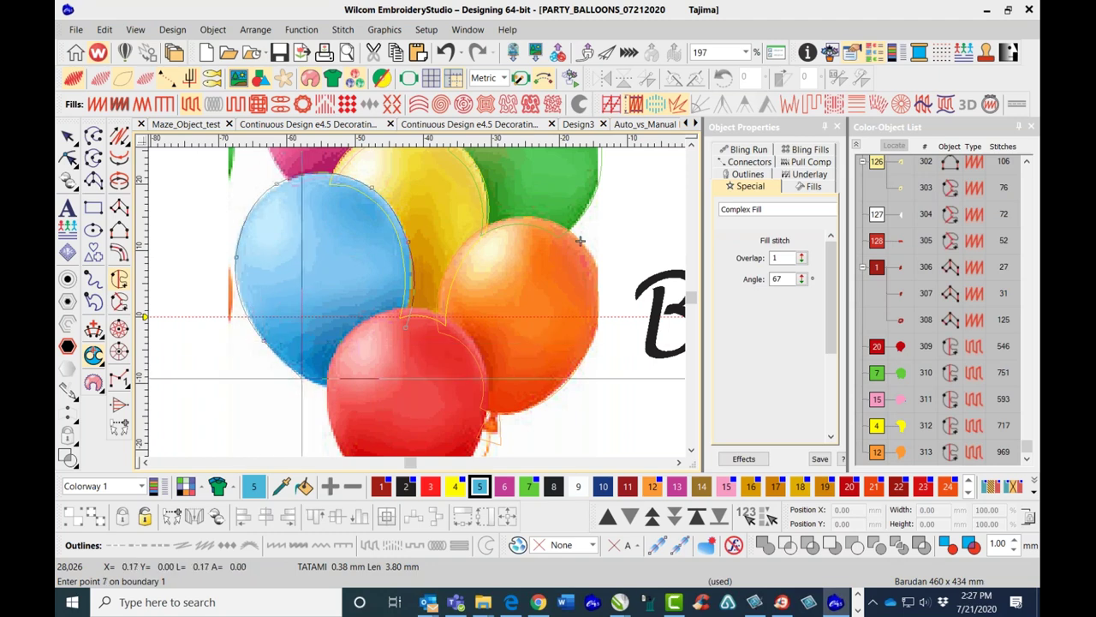
Continue the blue outline with a slight overlap under the red balloon's upper edge and close the first boundary.
left_click(334, 389)
left_click(339, 360)
left_click(371, 327)
right_click(397, 321)
key("Return")
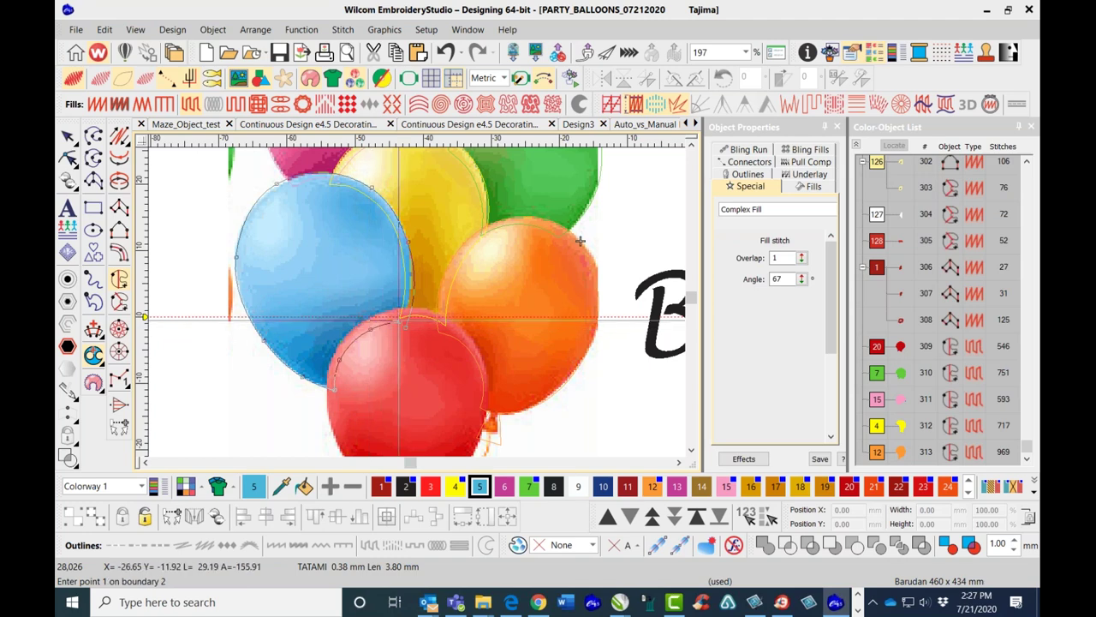
Finish the blue balloon's Complex Fill with its entry and exit points and a stitch angle of 48°.
key("Return")
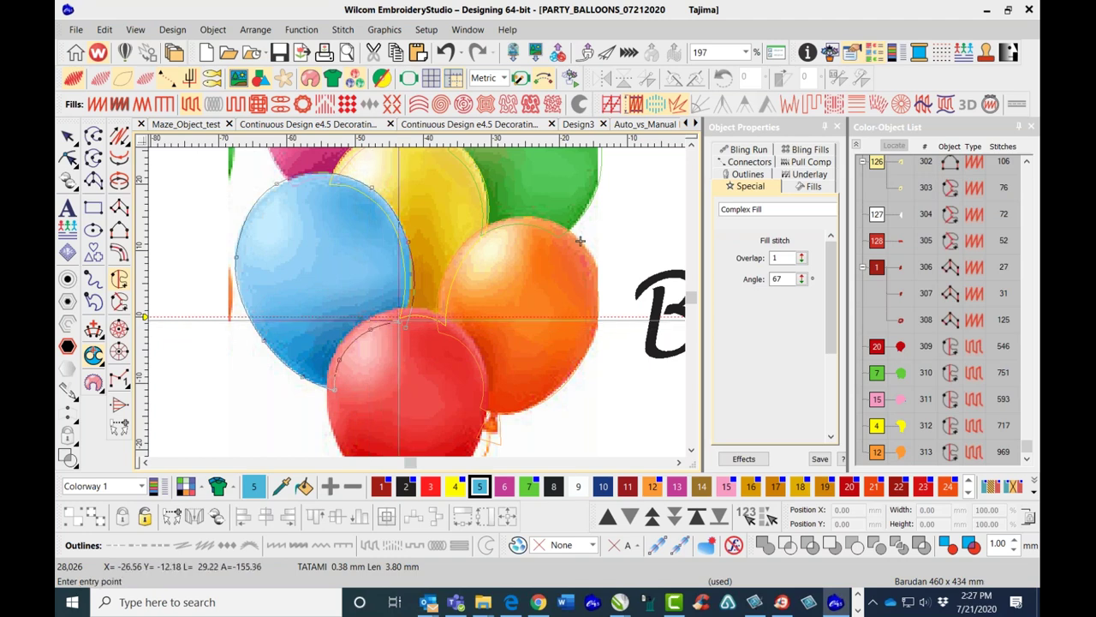
left_click(337, 361)
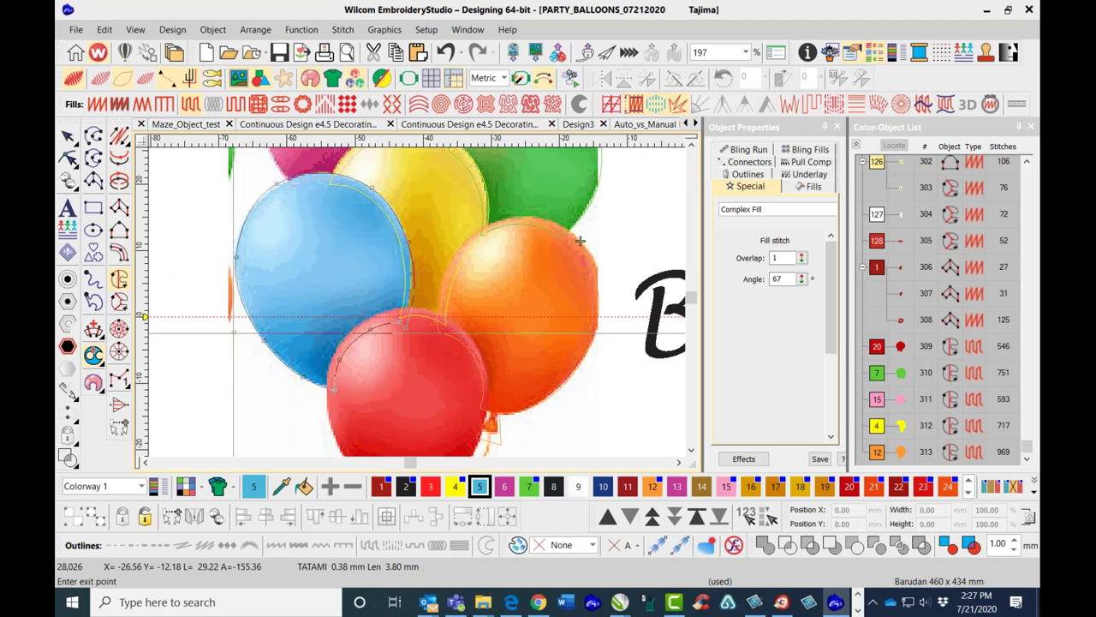
left_click(383, 209)
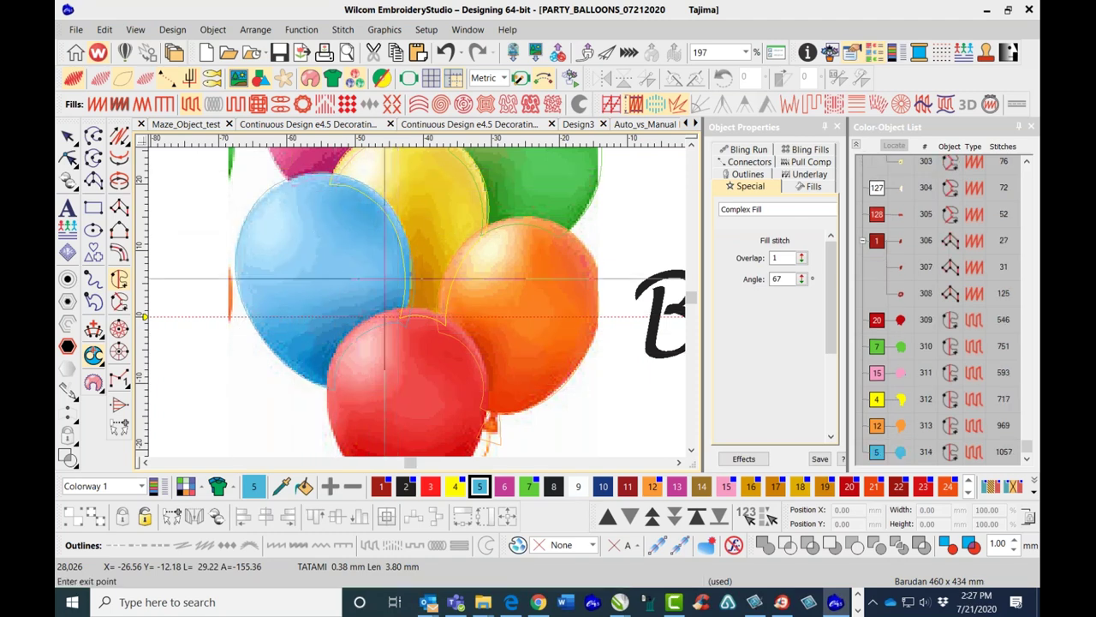
Reshape the corner of the blue balloon's fill boundary where it meets the yellow balloon and the top of the red balloon.
key("h")
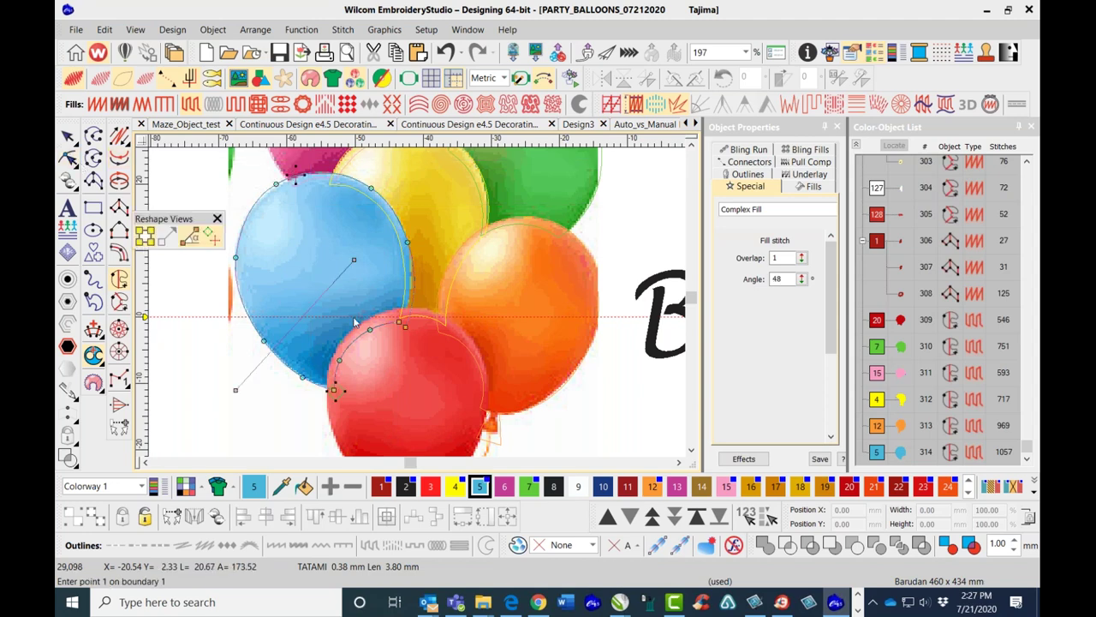
left_click(405, 322)
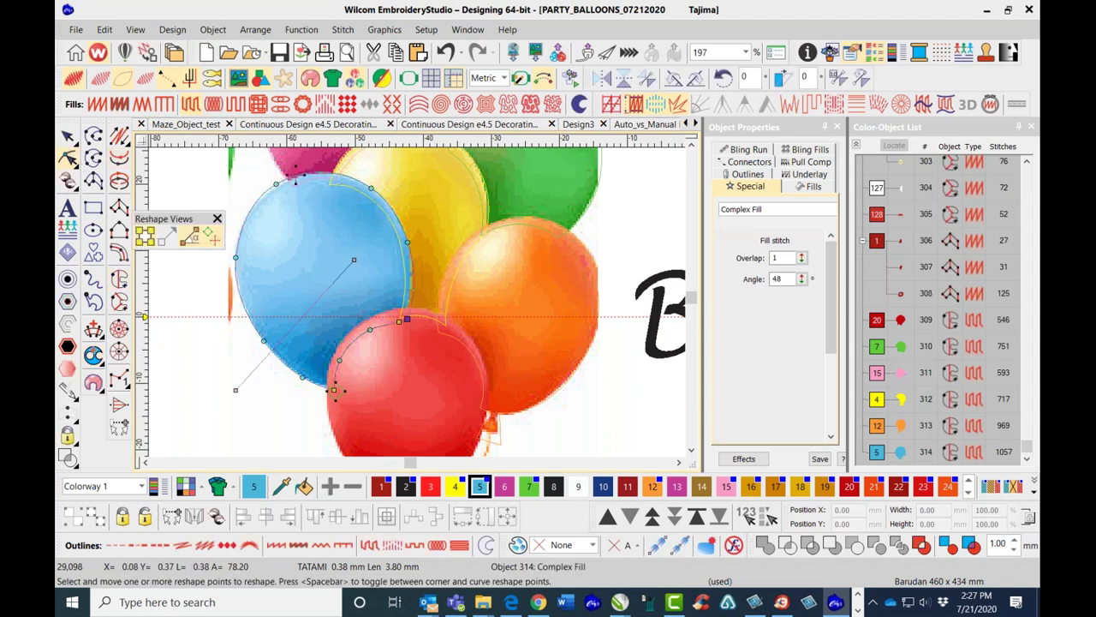
left_click_drag(399, 322, 369, 329)
left_click(67, 135)
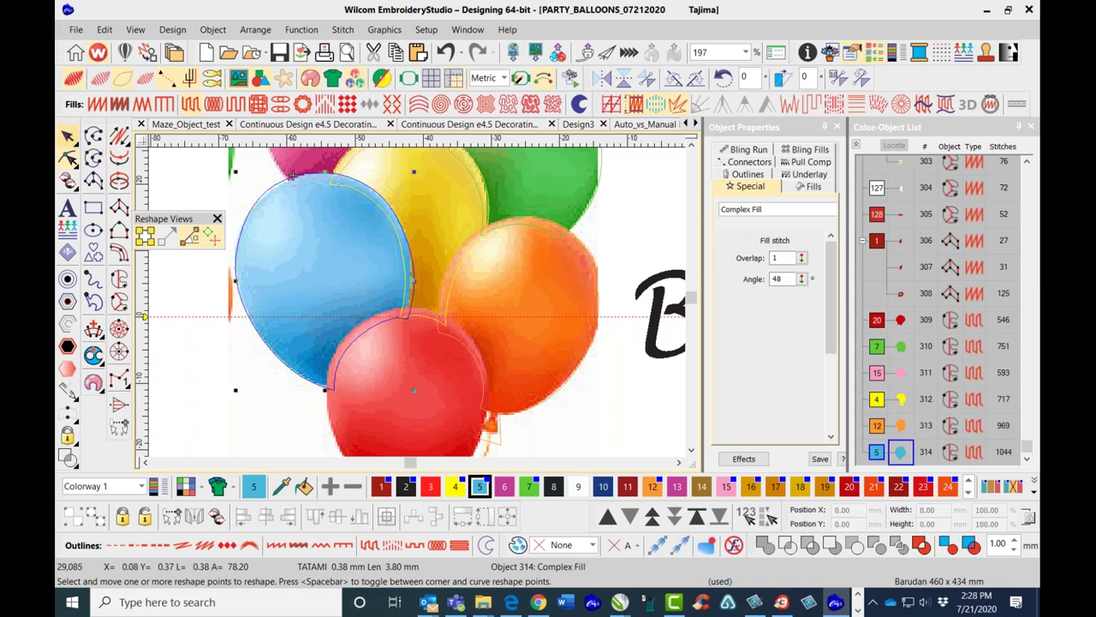
left_click(160, 236)
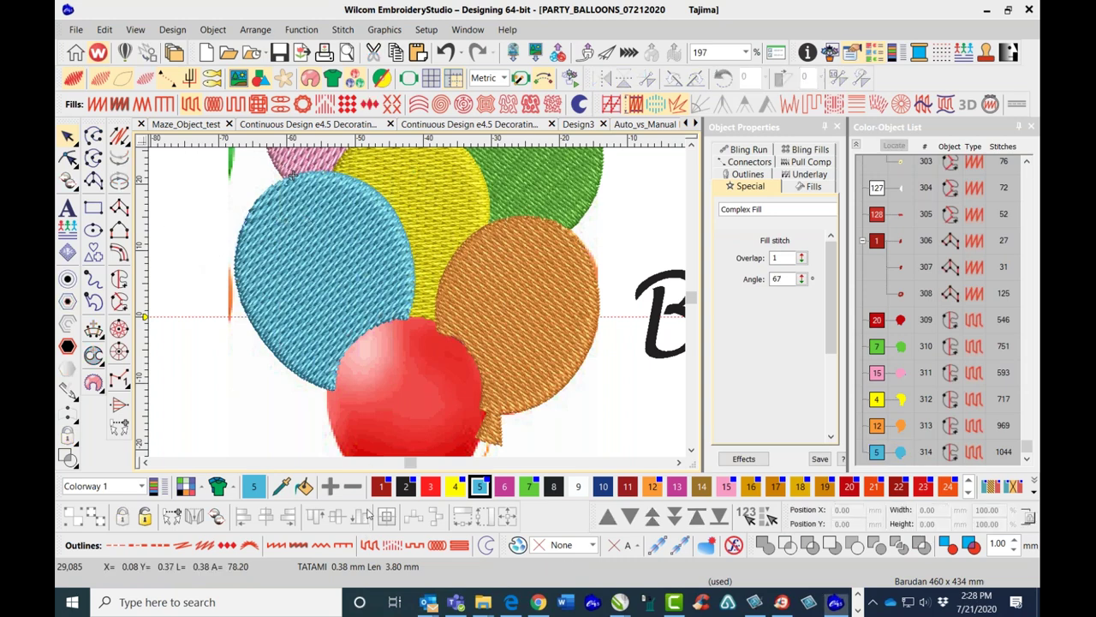
Compare the balloon fills with the background artwork around the red balloon, and set palette colour 6 as the current thread colour.
scroll(417, 307, "down", 2)
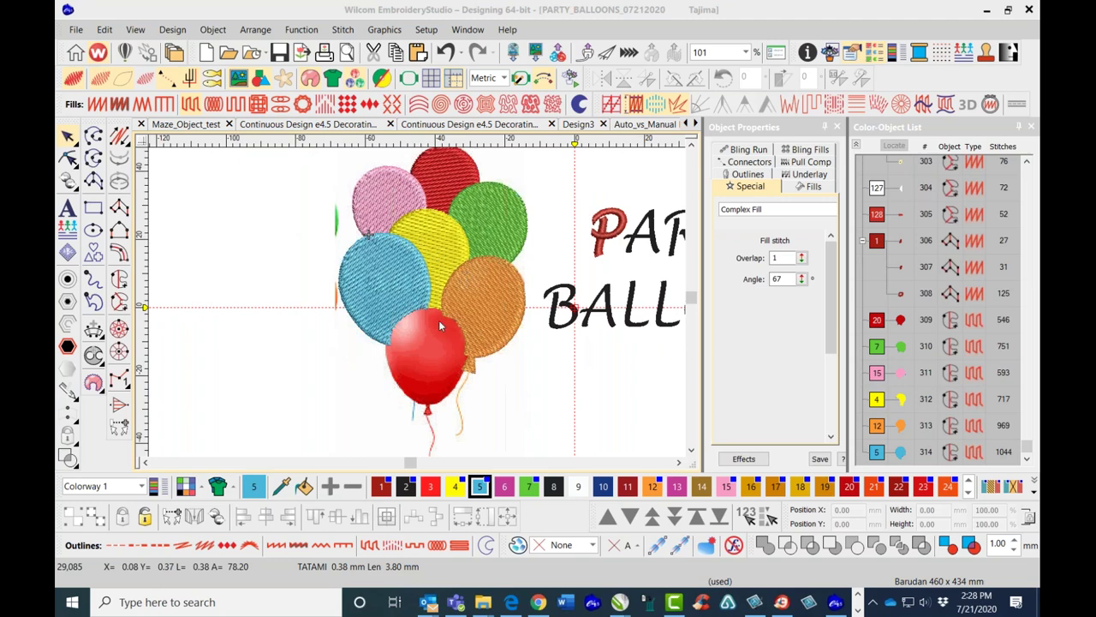
scroll(417, 307, "up", 2)
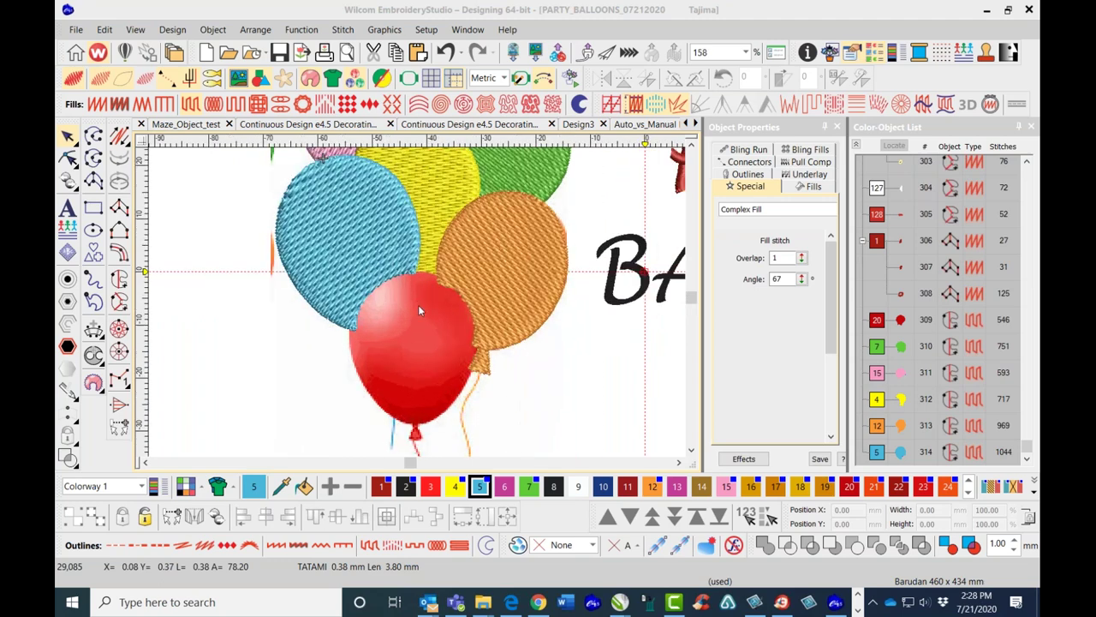
left_click(508, 381)
key("s")
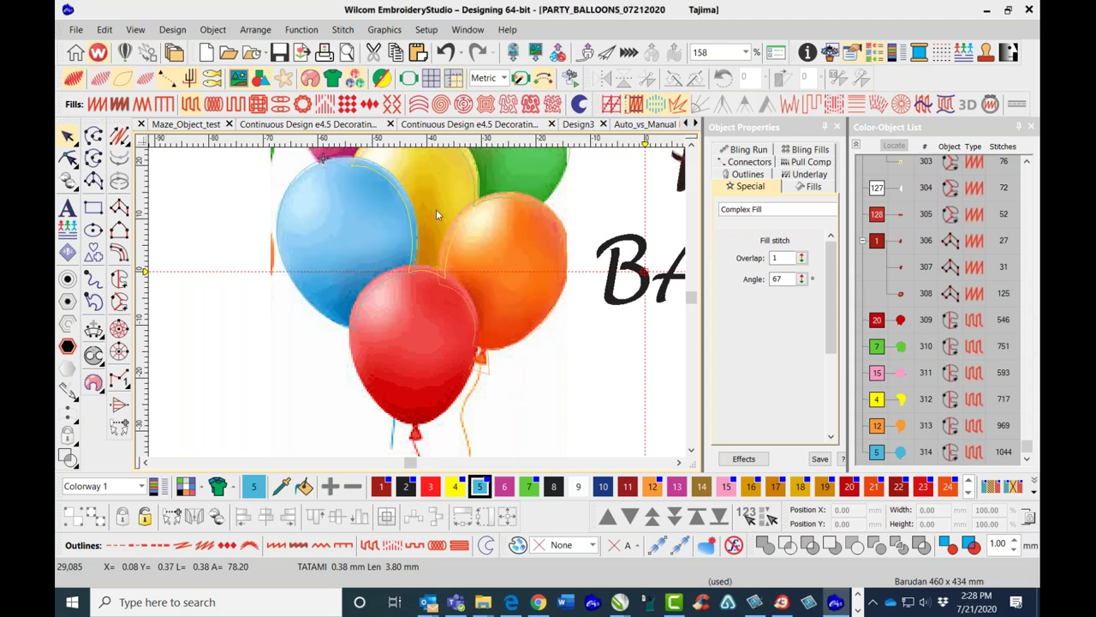
key("s")
key("s")
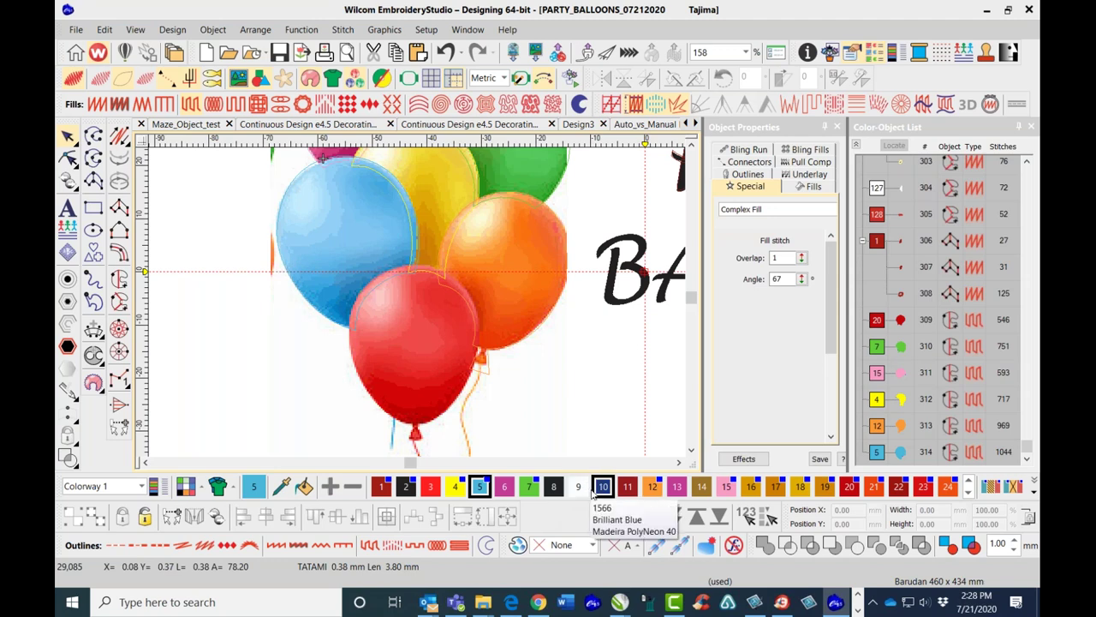
left_click(504, 486)
scroll(416, 301, "down", 2)
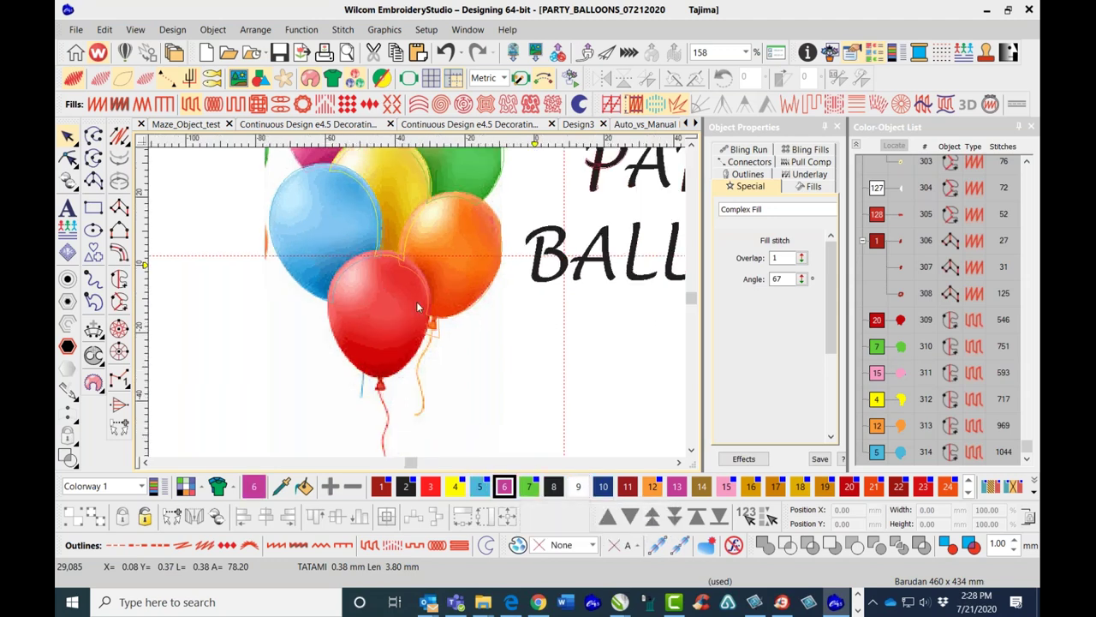
scroll(401, 291, "up", 2)
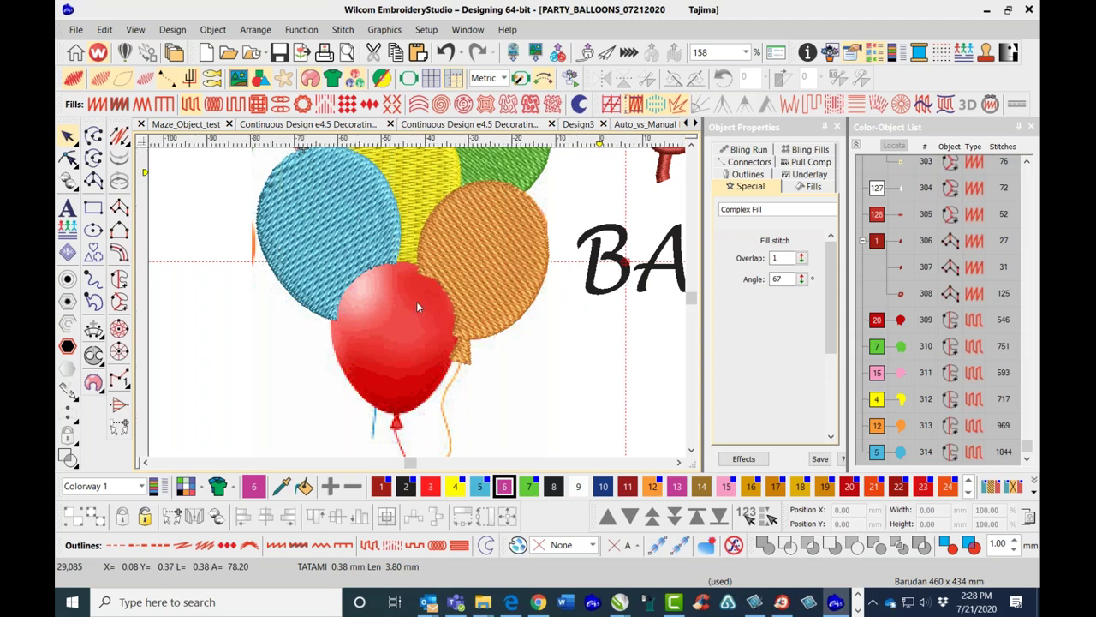
scroll(416, 301, "down", 2)
scroll(418, 307, "up", 4)
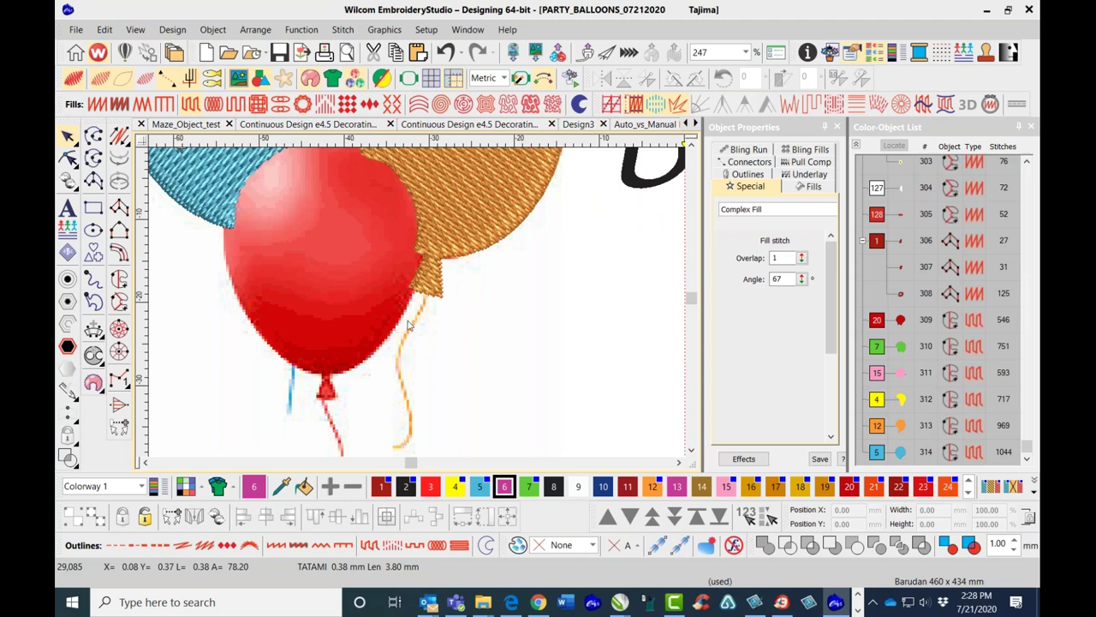
scroll(408, 325, "down", 2)
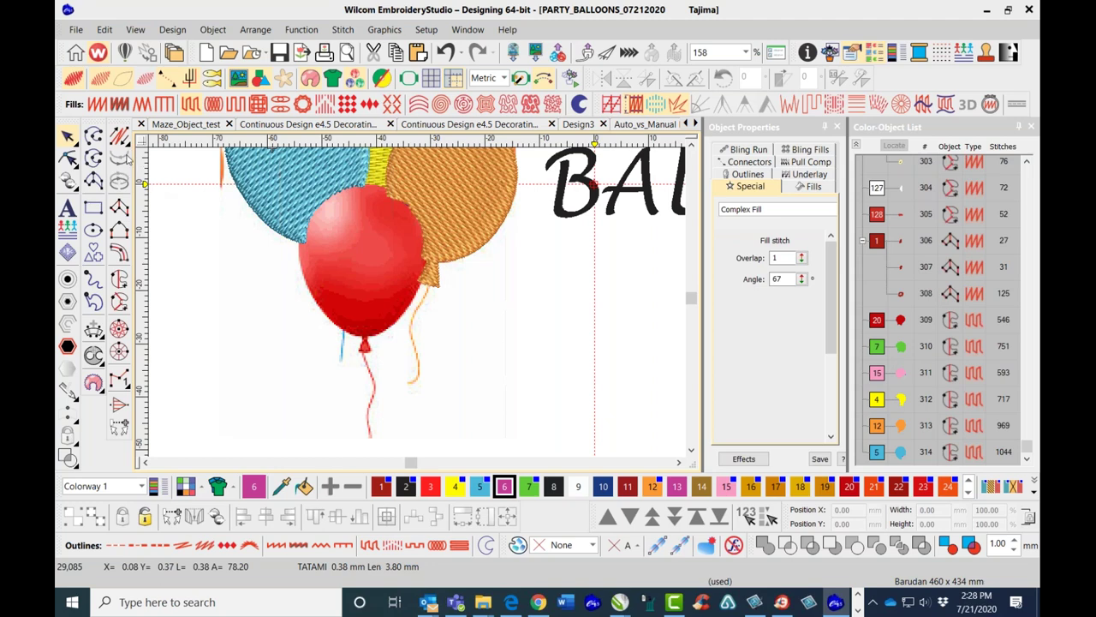
Digitize the orange balloon's string as a run object, starting inside the knot and following the artwork curve to the string's lower end.
left_click(126, 143)
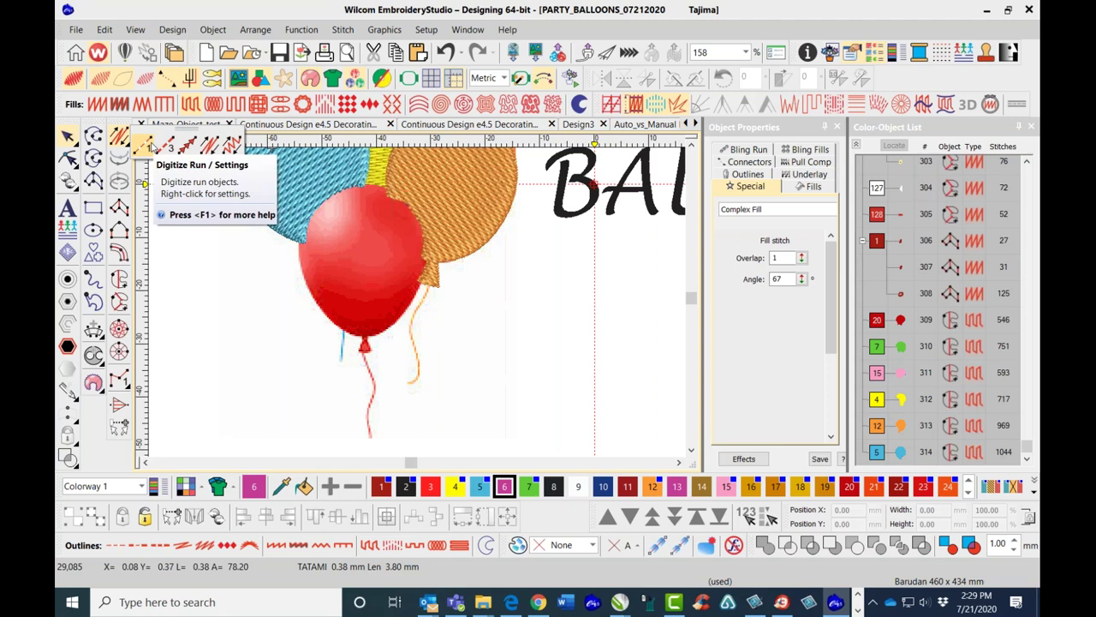
left_click(144, 146)
scroll(417, 302, "up", 1)
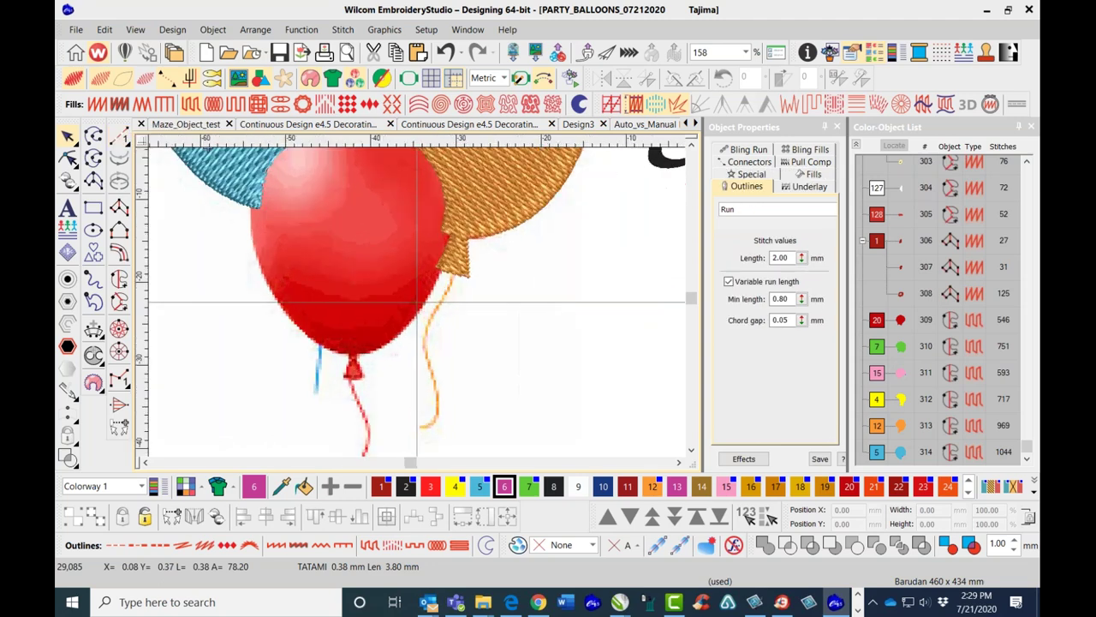
scroll(428, 301, "up", 1)
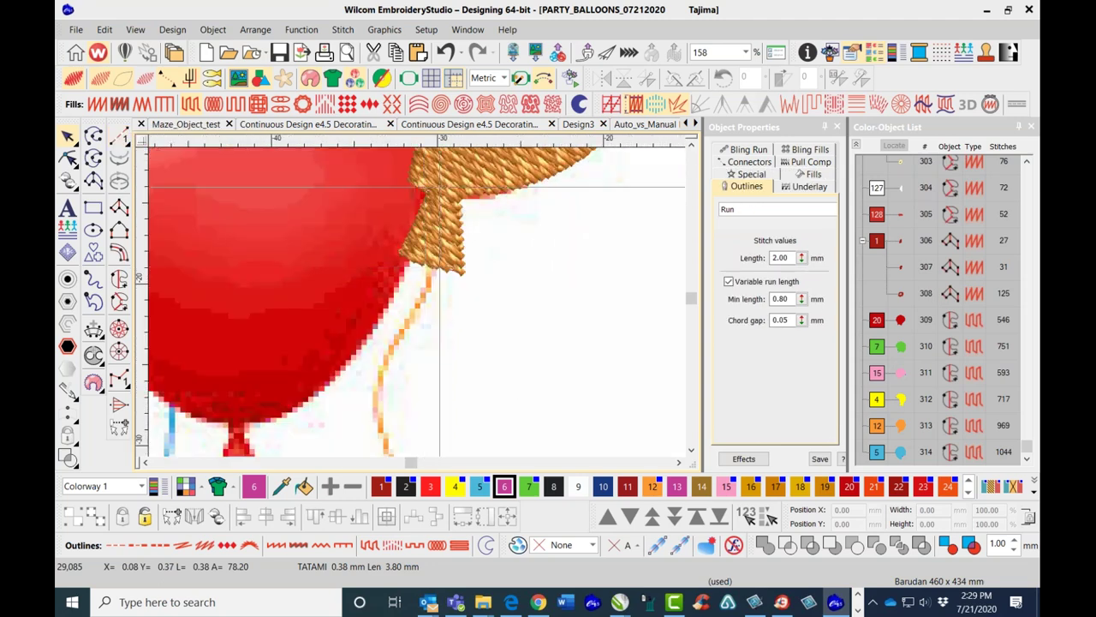
left_click(435, 223)
left_click(433, 267)
left_click(415, 318)
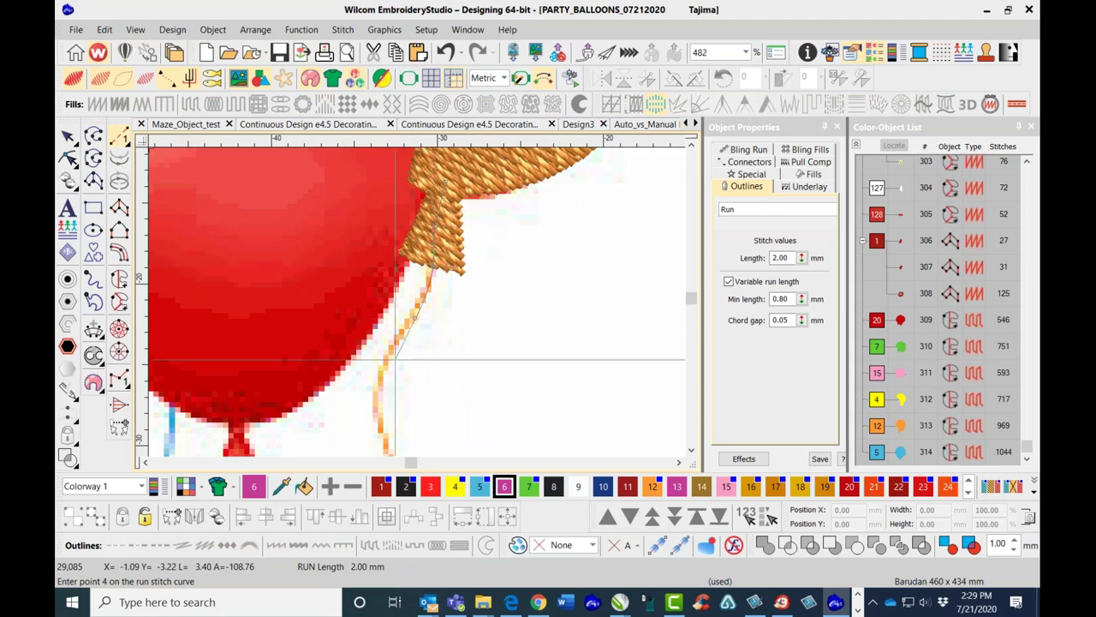
left_click(379, 380)
scroll(378, 412, "down", 2)
left_click(420, 306)
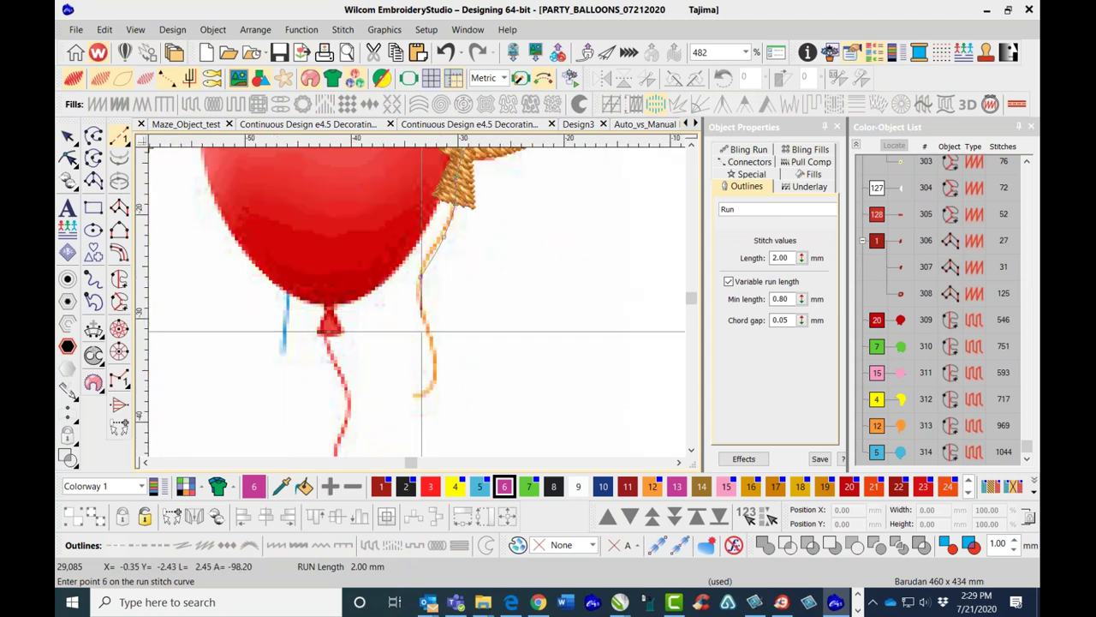
left_click(435, 370)
left_click(430, 395)
left_click(419, 395)
left_click(409, 392)
key("Return")
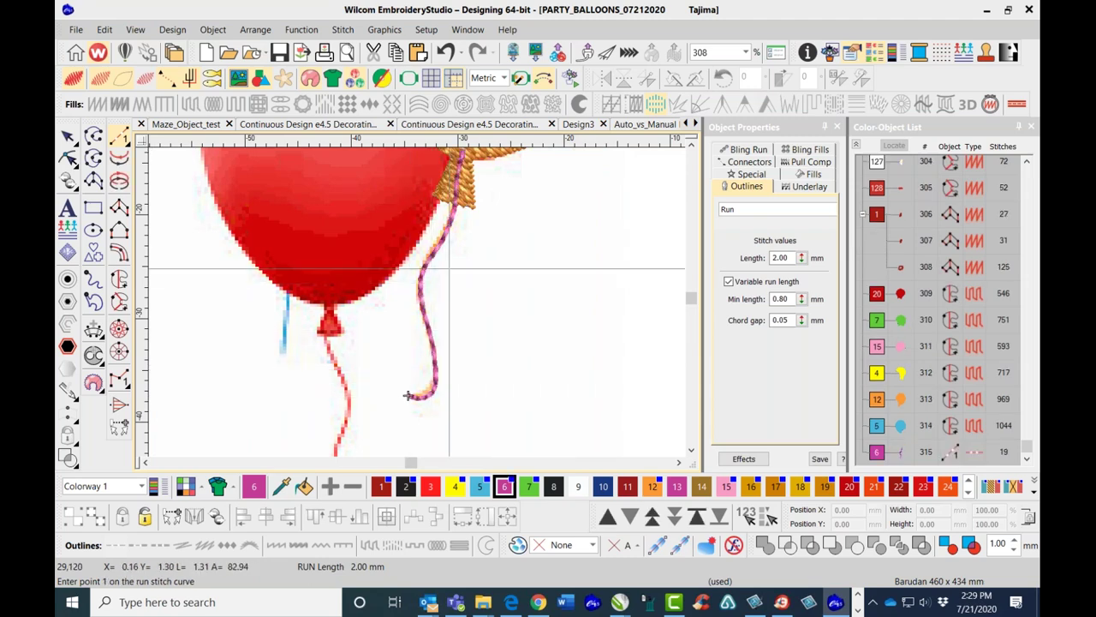
scroll(408, 394, "down", 1)
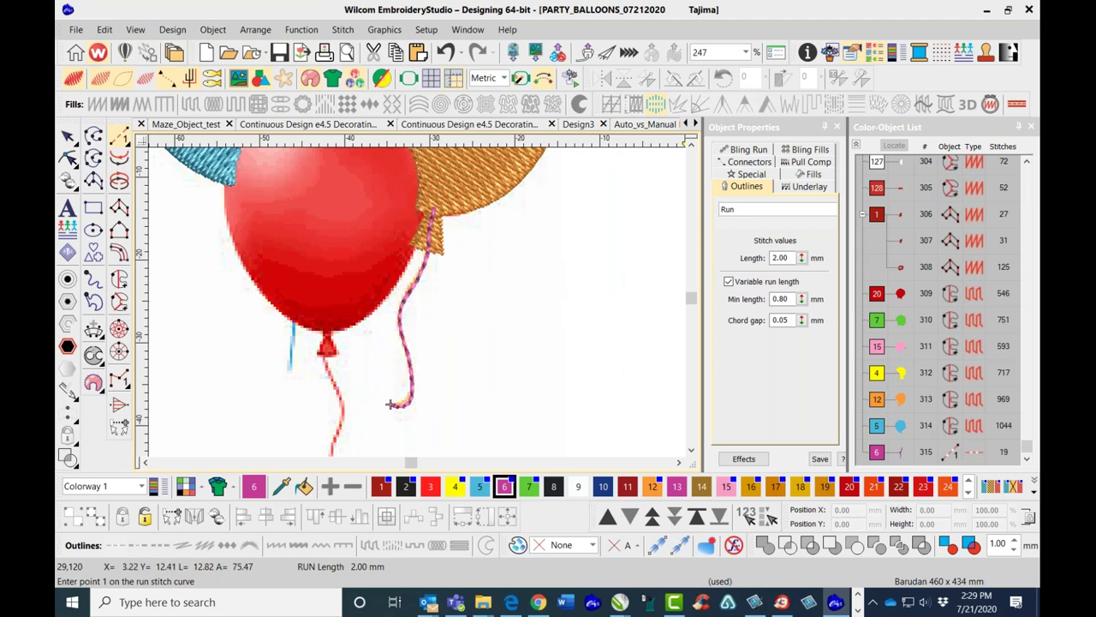
key("Escape")
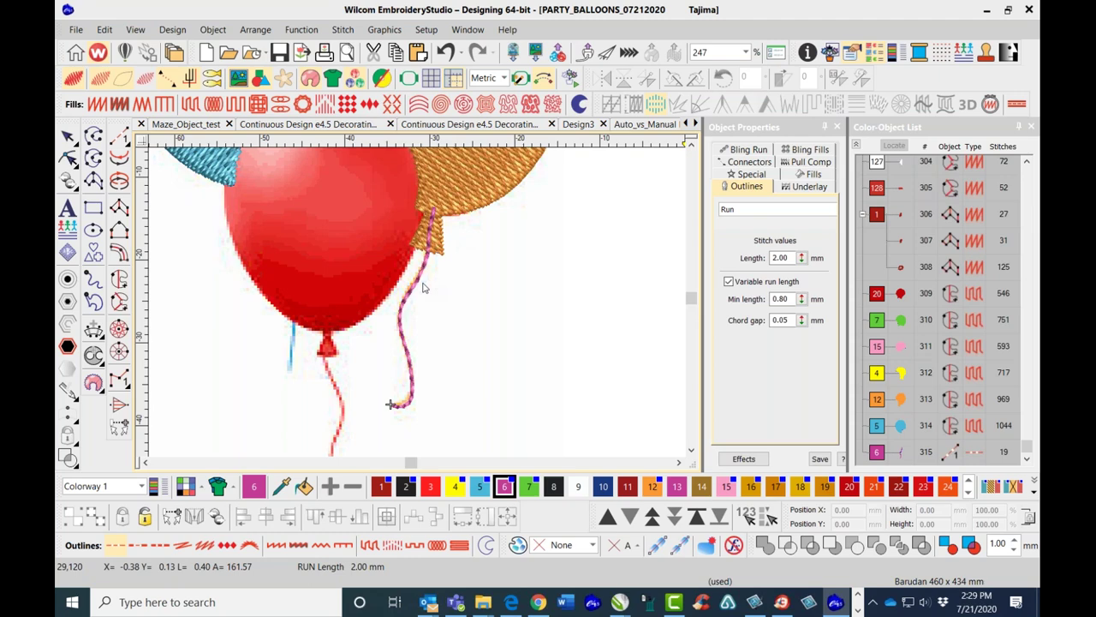
left_click(68, 135)
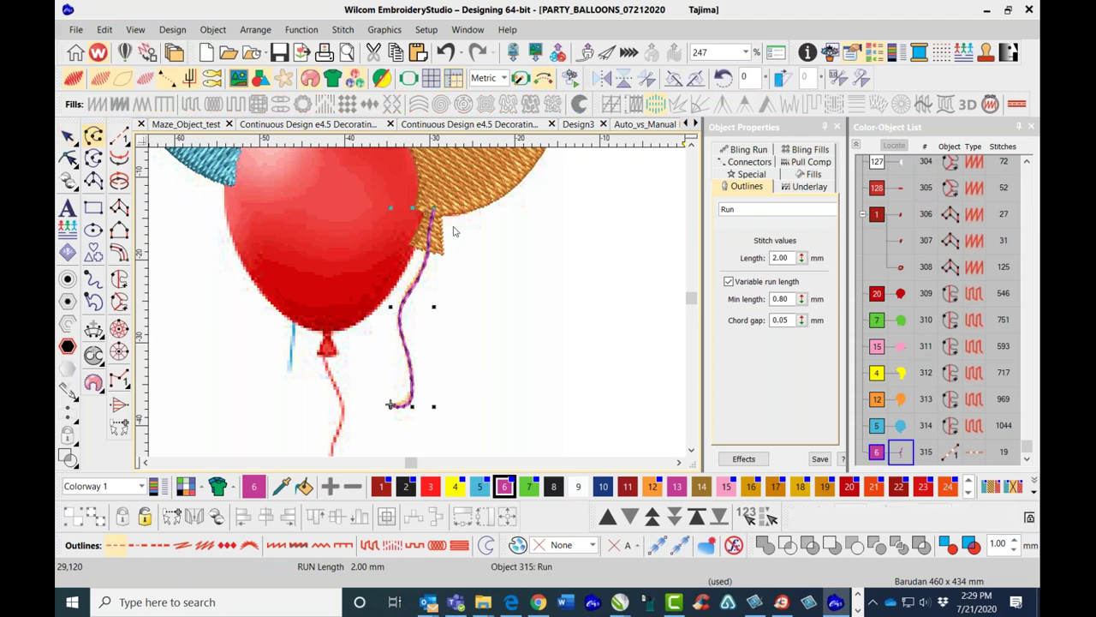
left_click(486, 301)
scroll(361, 181, "down", 2)
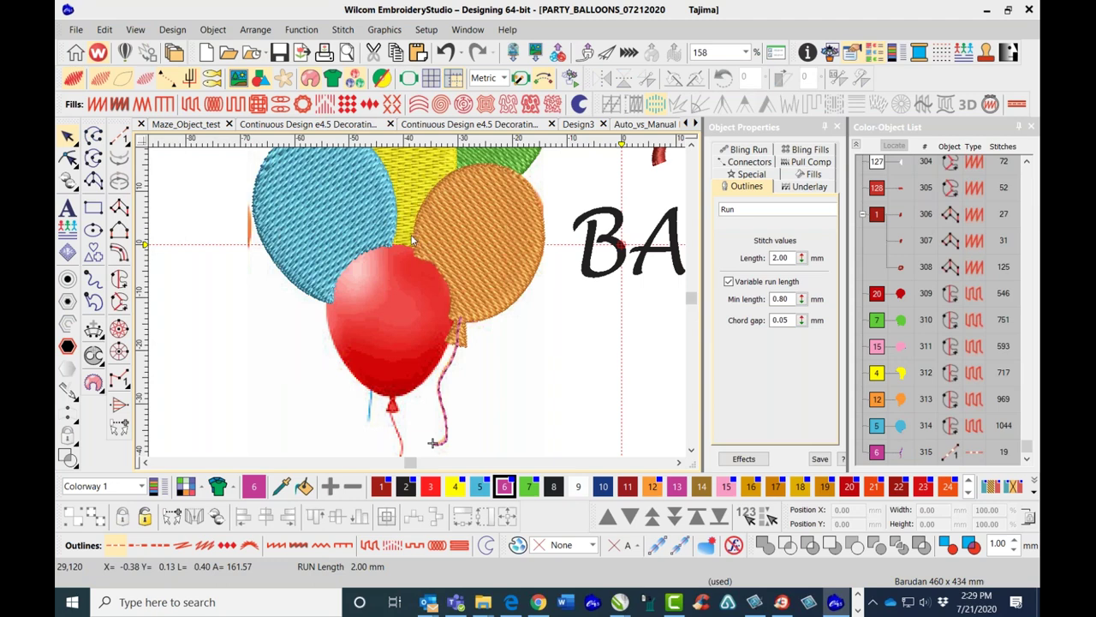
Resequence the yellow balloon, the string and the orange balloon in that selection order, and recolour the string with palette colour 12.
left_click(415, 175)
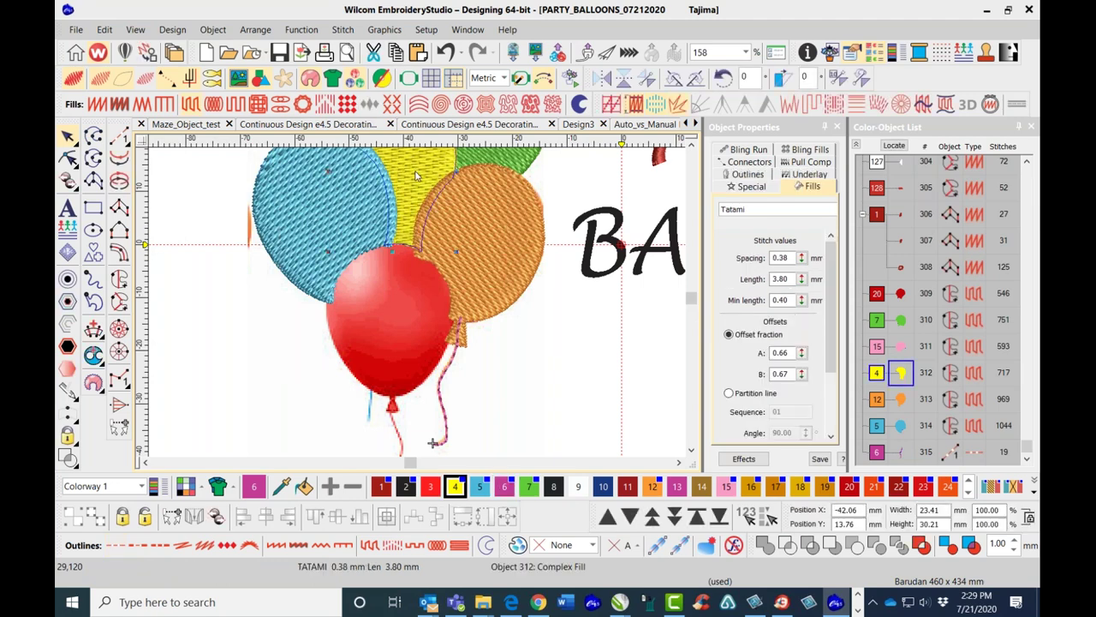
left_click(452, 365, "ctrl")
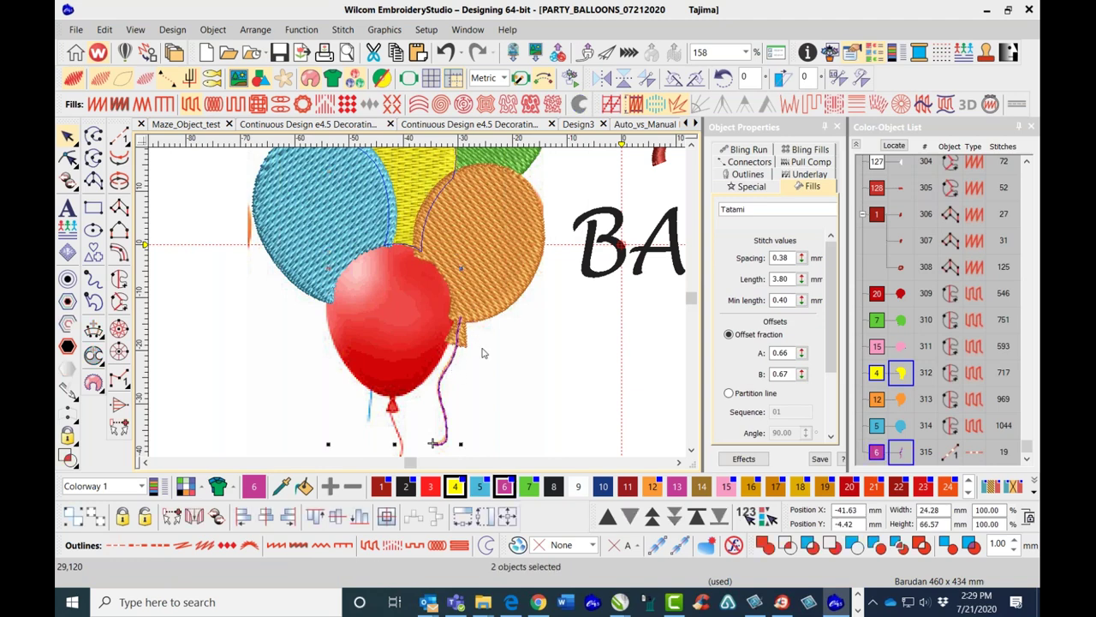
left_click(523, 298, "ctrl")
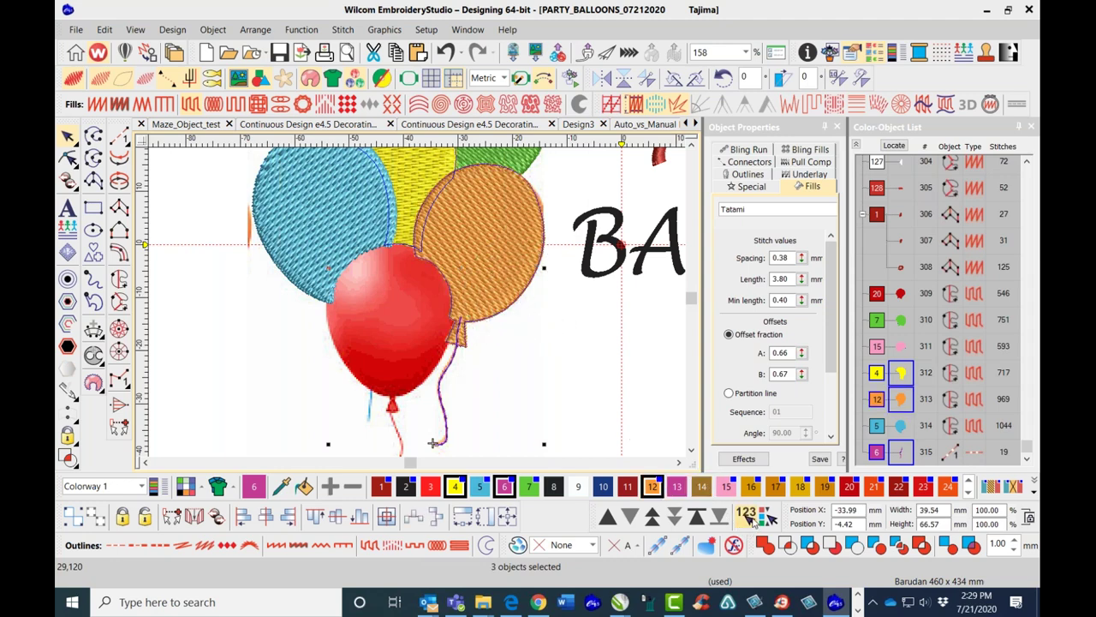
left_click(747, 514)
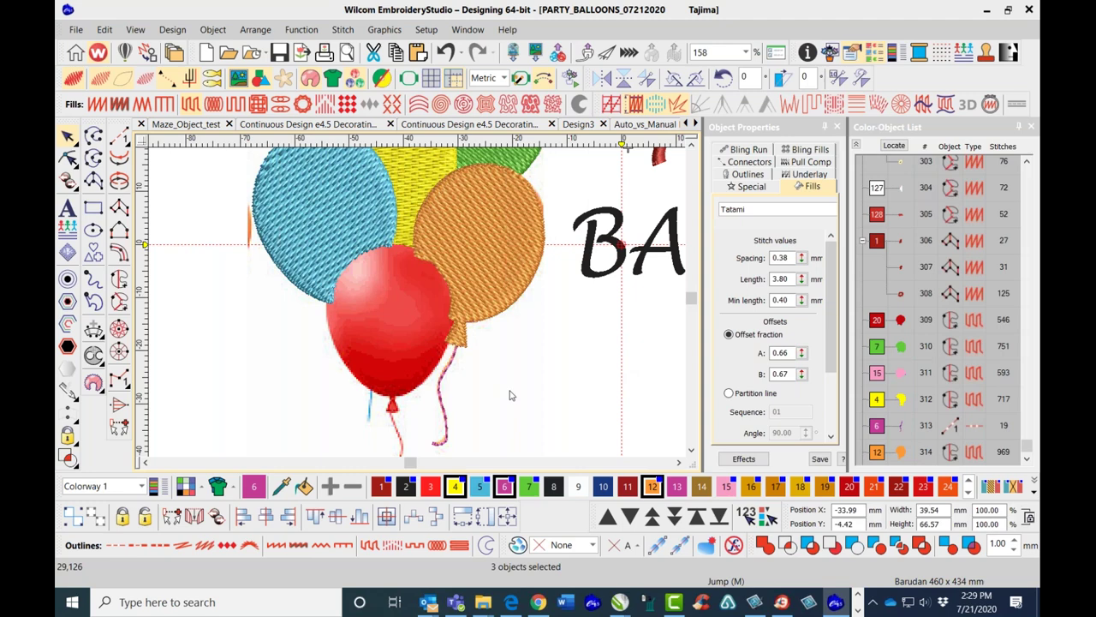
left_click(447, 385)
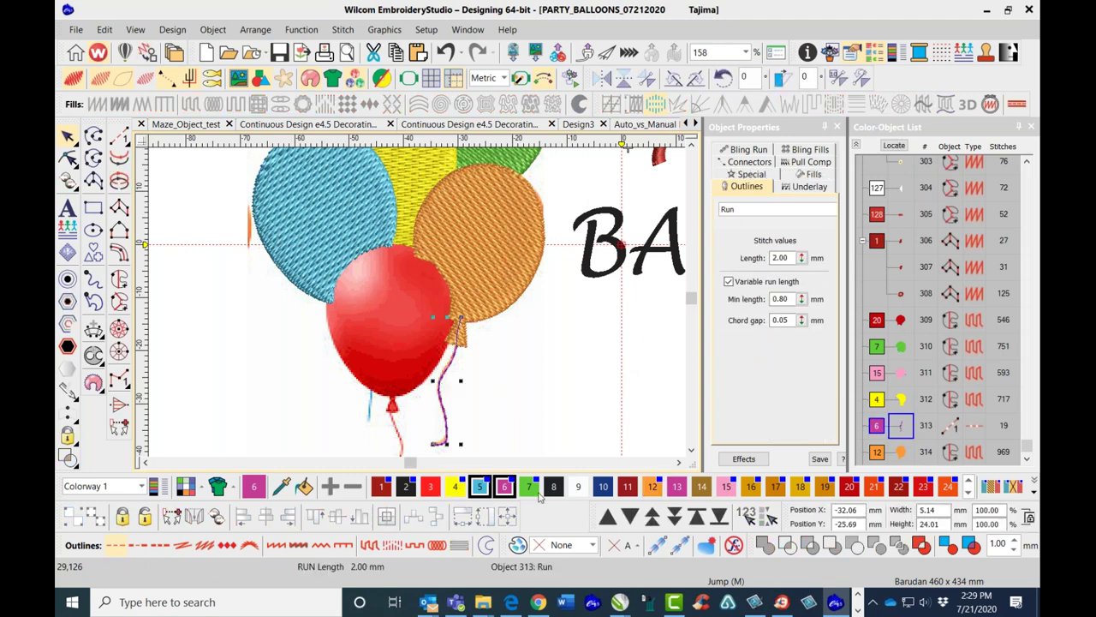
left_click(653, 485)
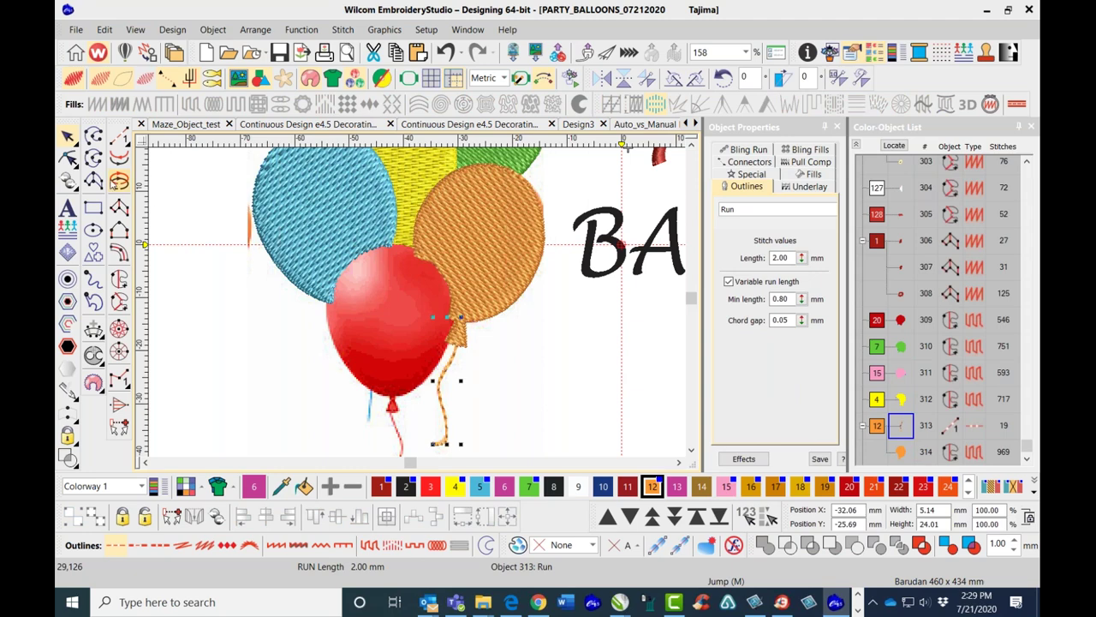
Move the orange balloon fill's stitch start marker to the knot where the string begins, and adjust the marker on its upper edge.
left_click(68, 159)
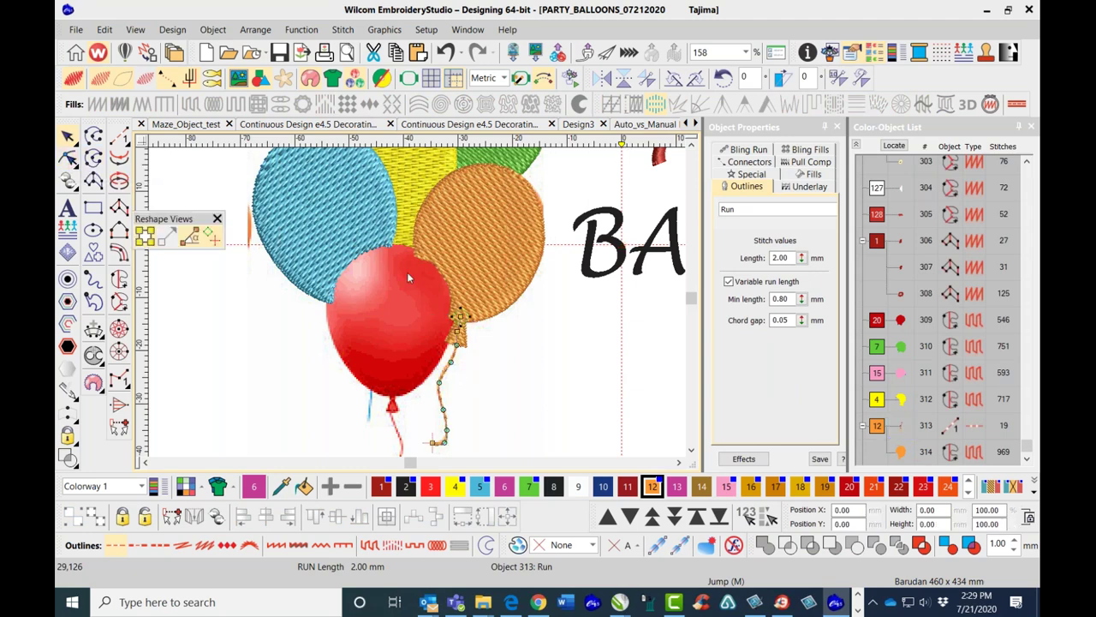
left_click(481, 333)
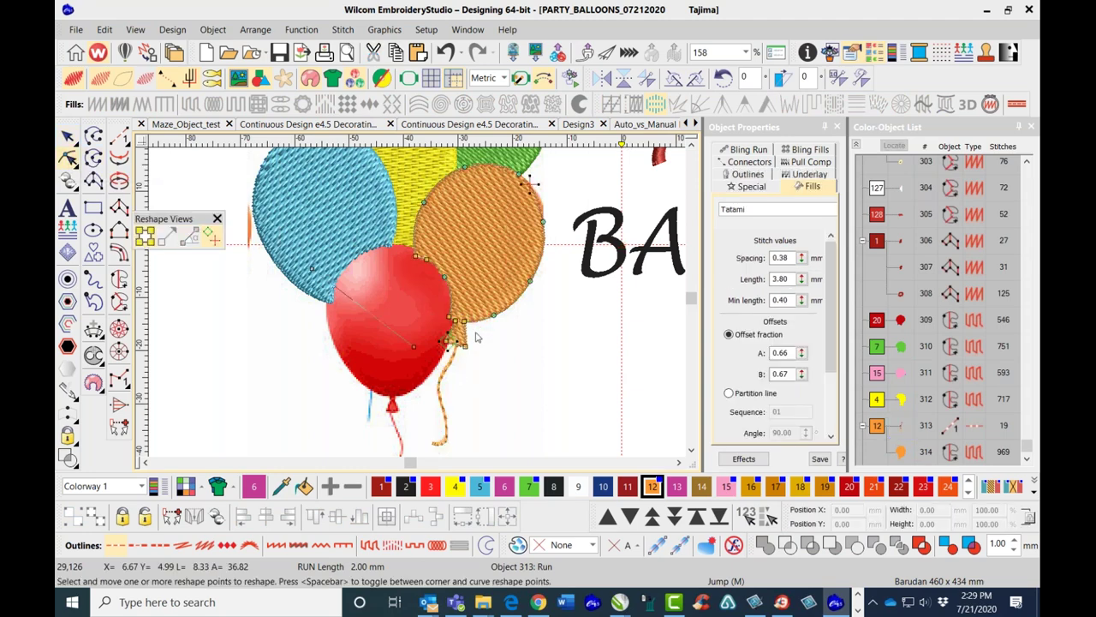
left_click_drag(442, 342, 459, 328)
left_click_drag(537, 184, 532, 191)
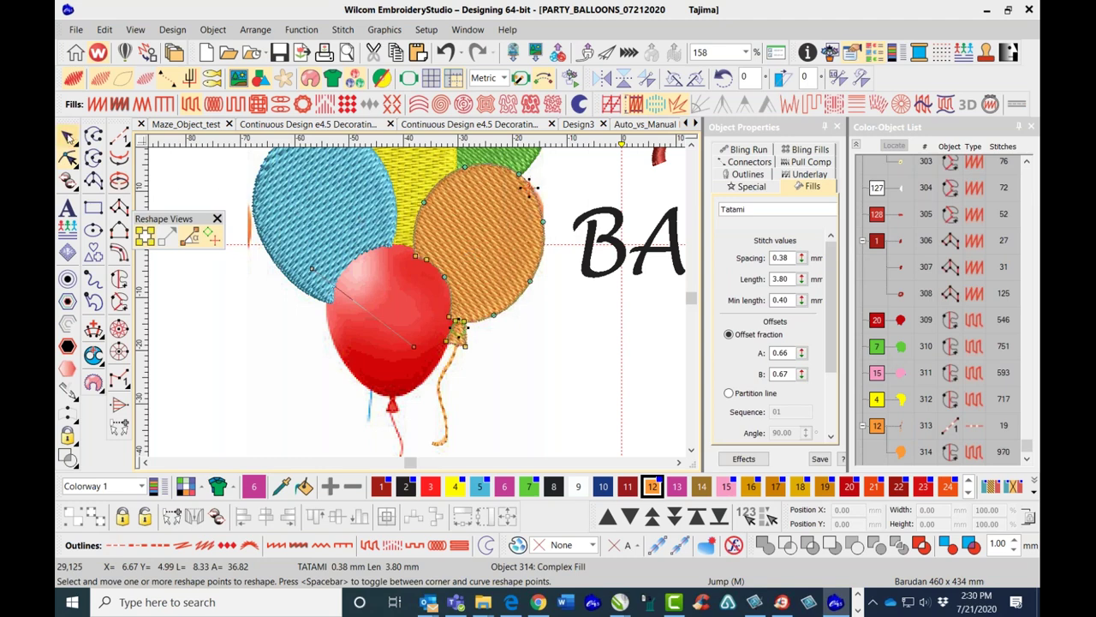
left_click(68, 137)
left_click(265, 325)
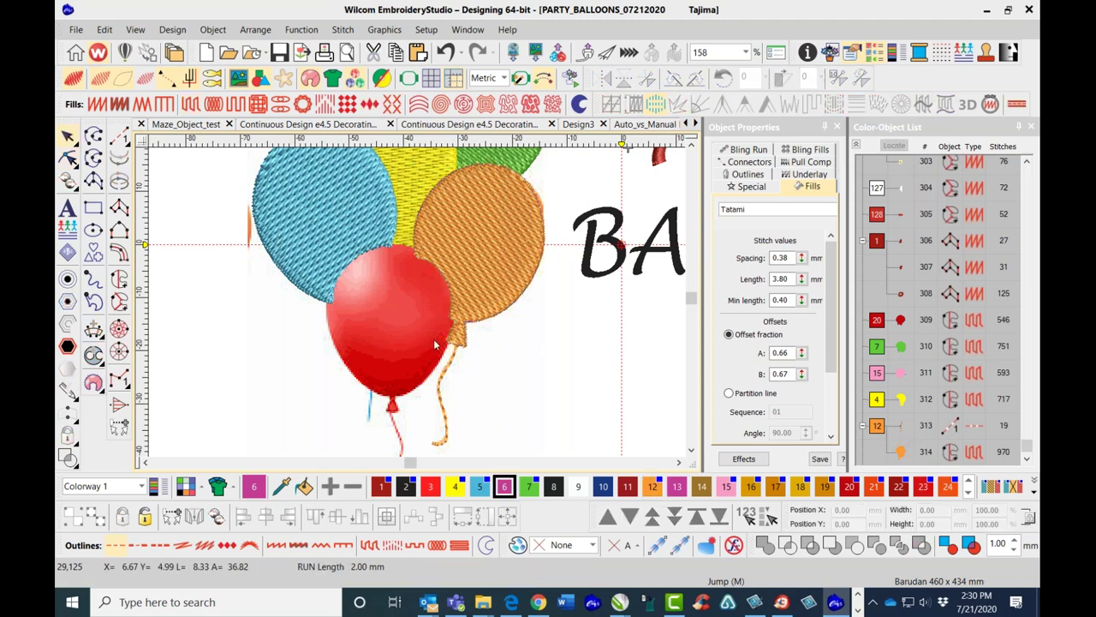
Digitize the red balloon's string as a run object, starting inside its knot and following the artwork curve to the string's lower end.
left_click(391, 548)
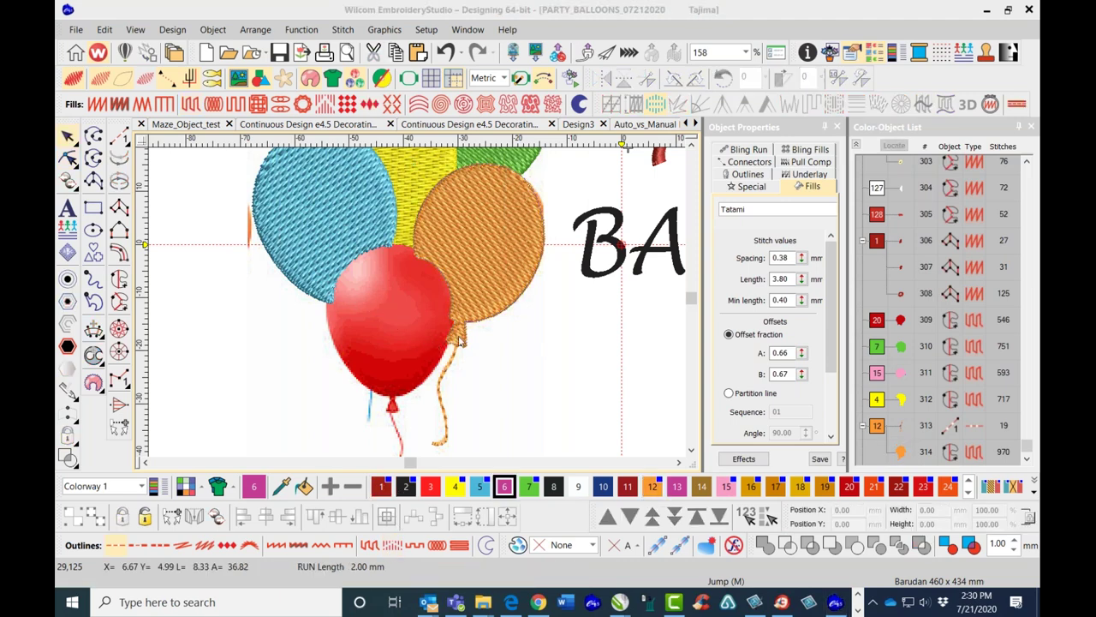
scroll(402, 406, "up", 2)
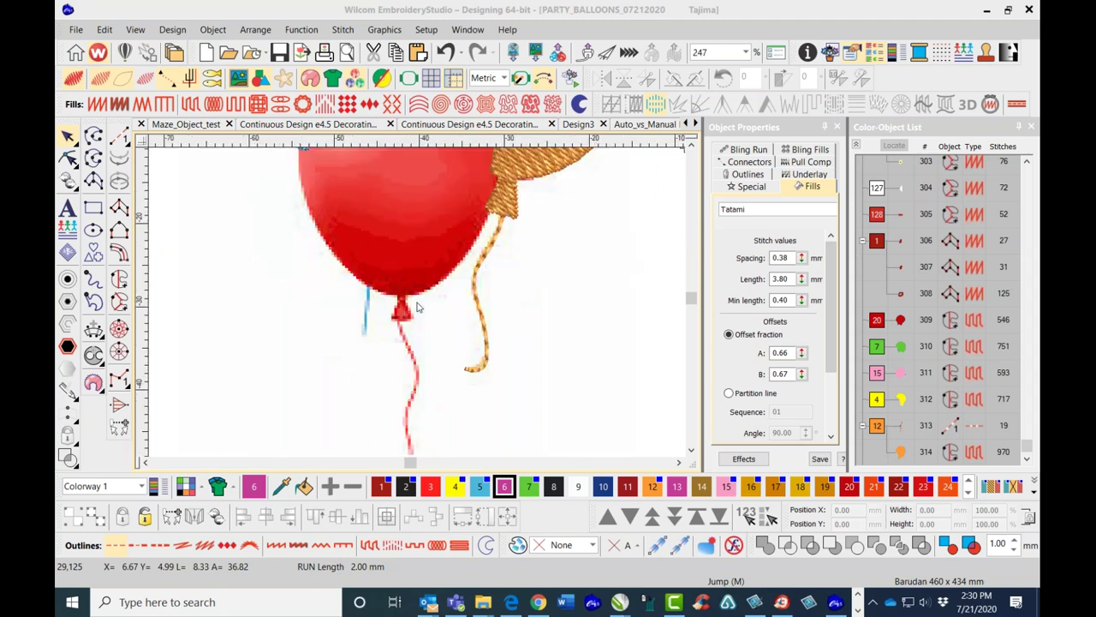
scroll(418, 307, "down", 2)
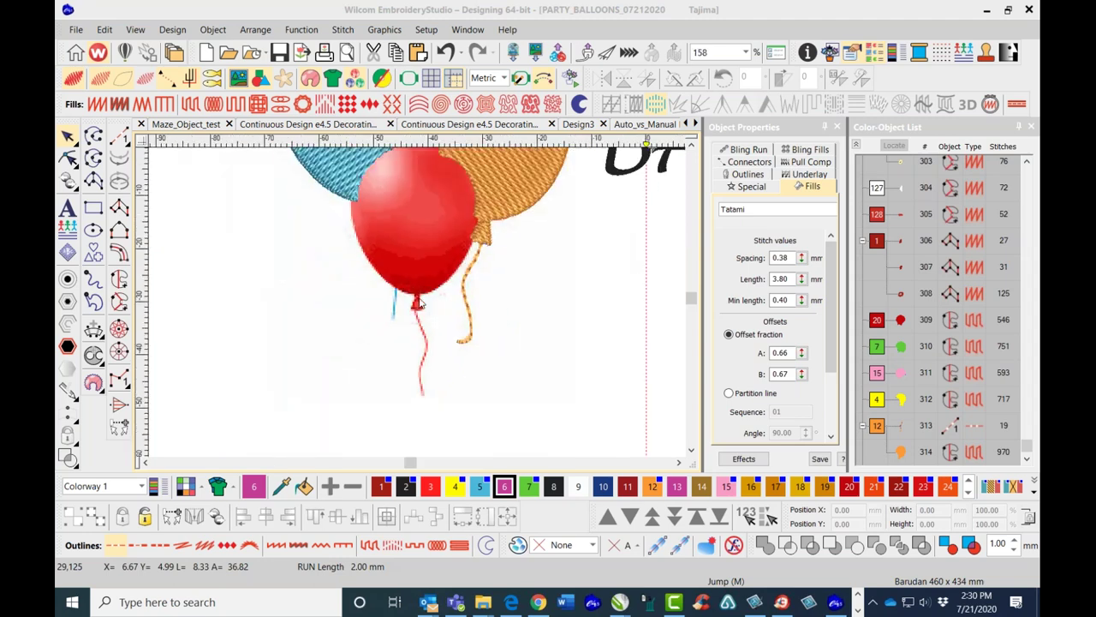
left_click(121, 136)
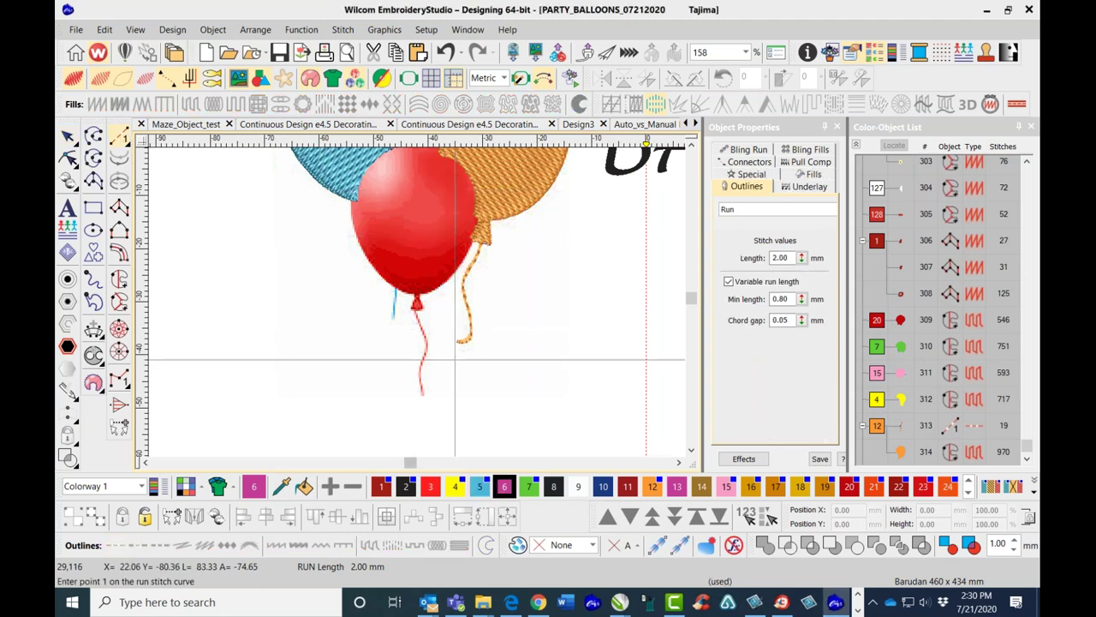
scroll(455, 360, "up", 5)
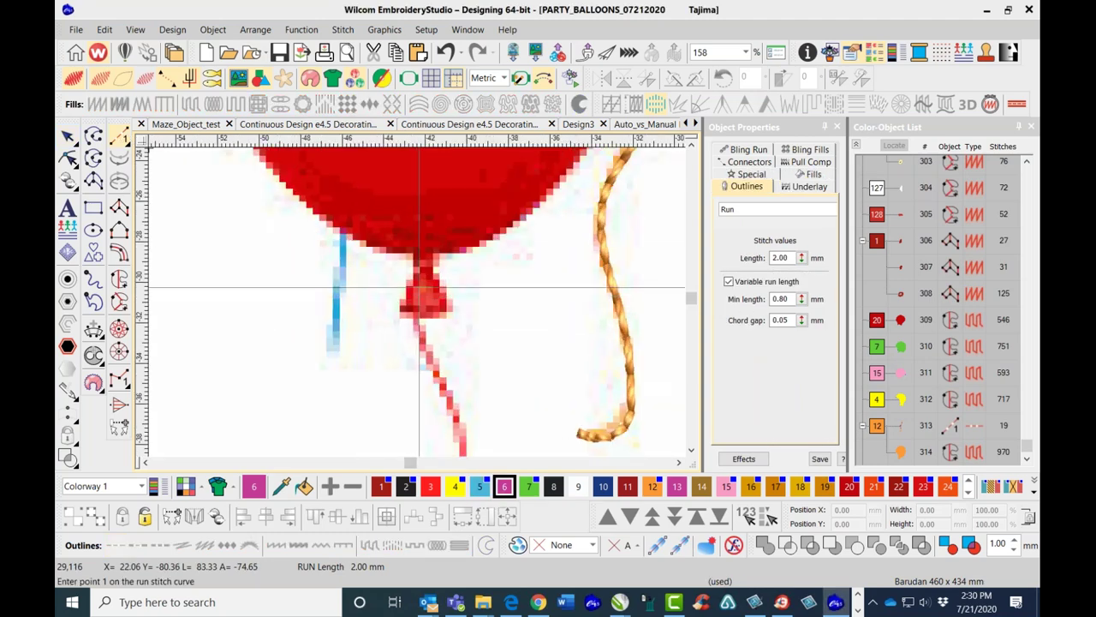
left_click(422, 247)
left_click(421, 356)
left_click(434, 377)
left_click(445, 399)
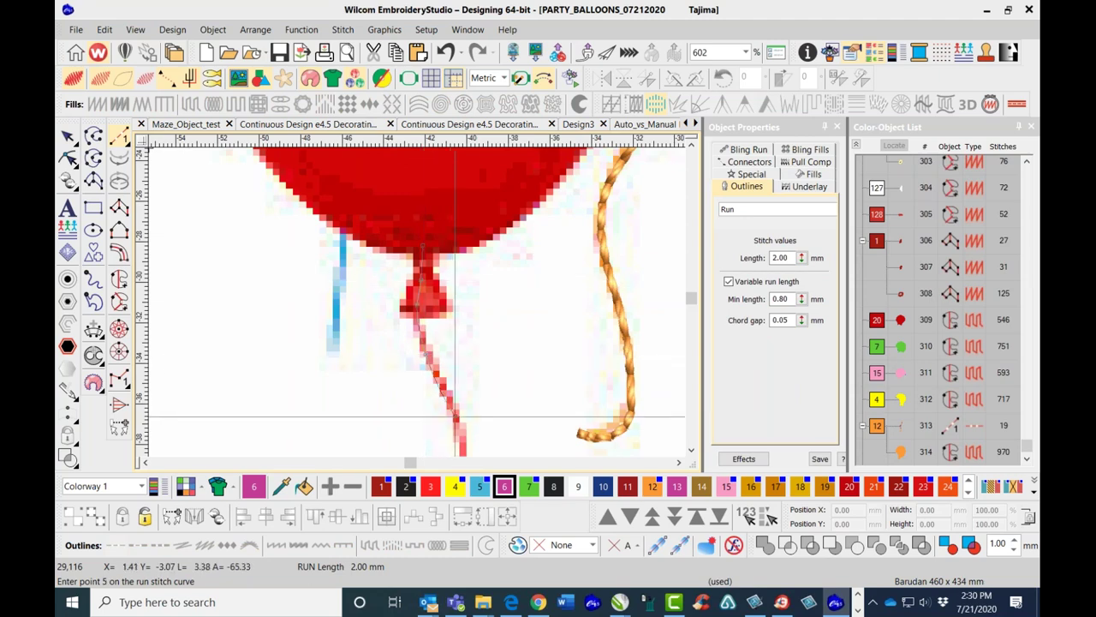
scroll(454, 416, "down", 3)
left_click(415, 366)
left_click(408, 390)
left_click(411, 407)
left_click(415, 424)
left_click(421, 437)
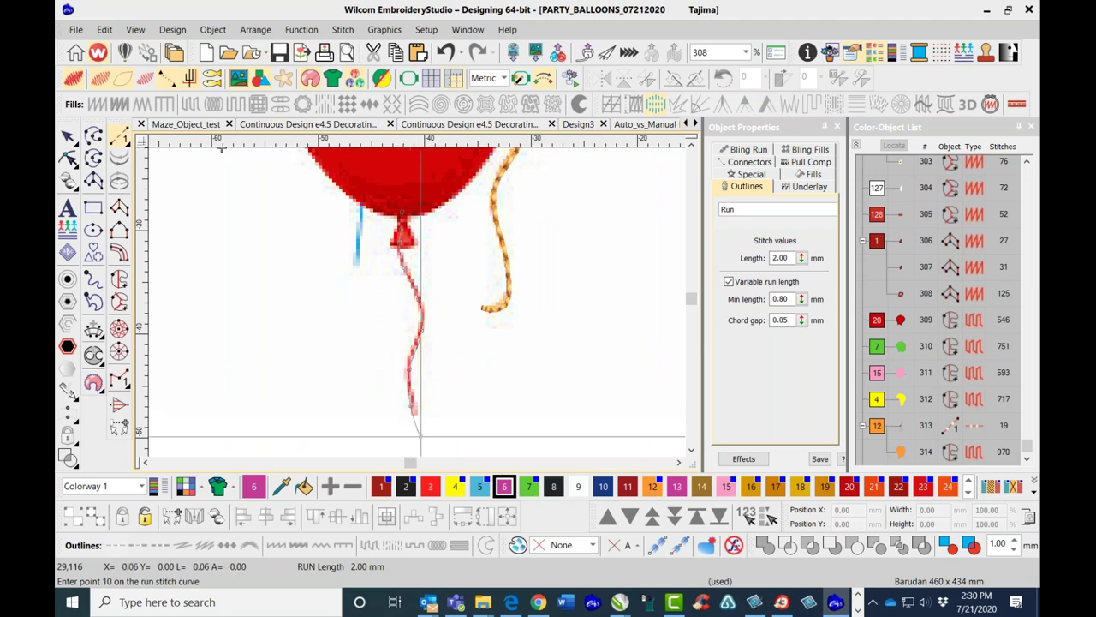
key("Return")
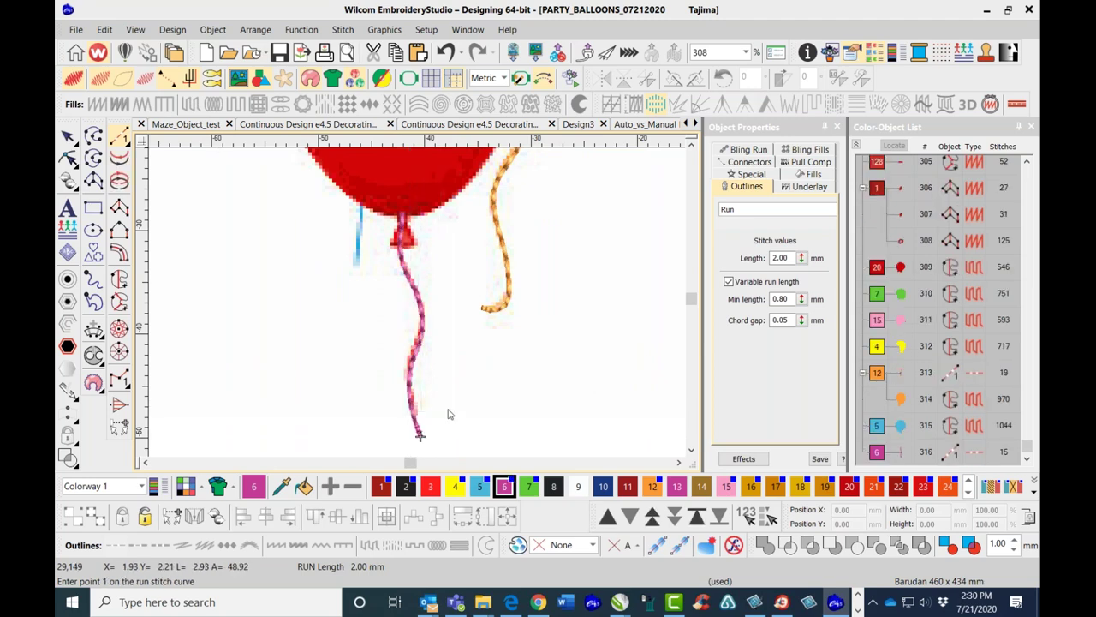
key("Escape")
Examine the start and end markers of the orange balloon's string in reshape mode.
left_click(508, 253)
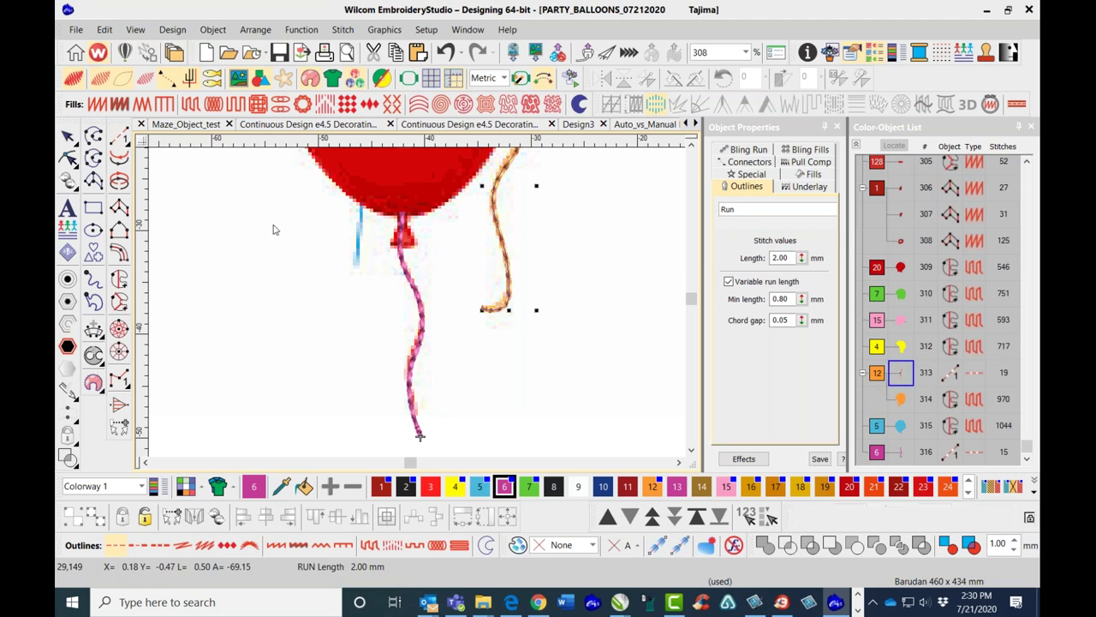
key("h")
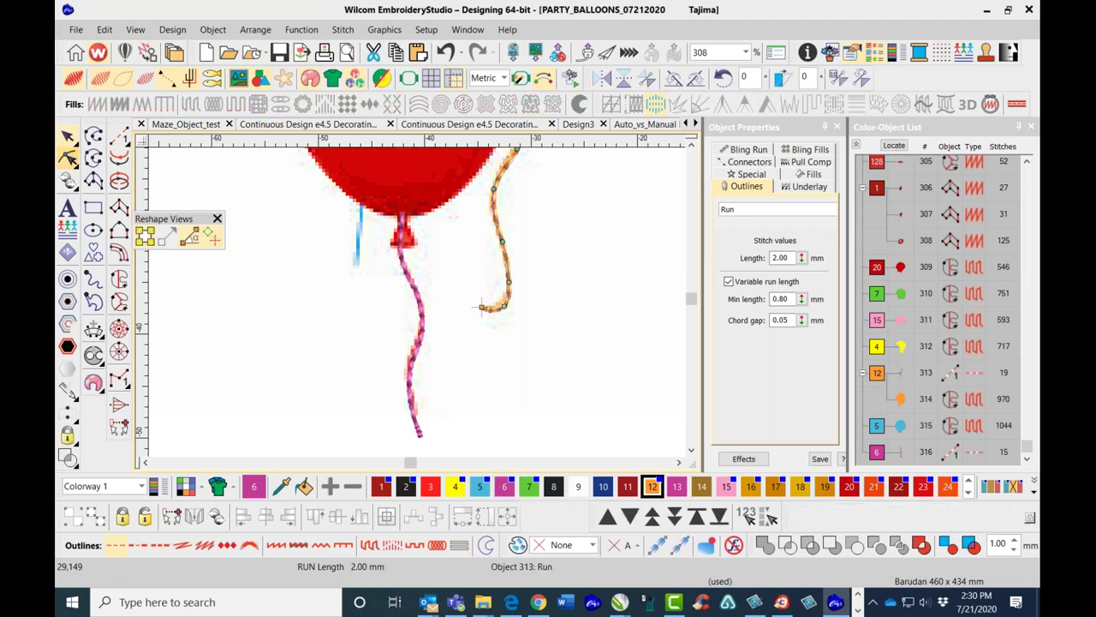
scroll(514, 225, "down", 2)
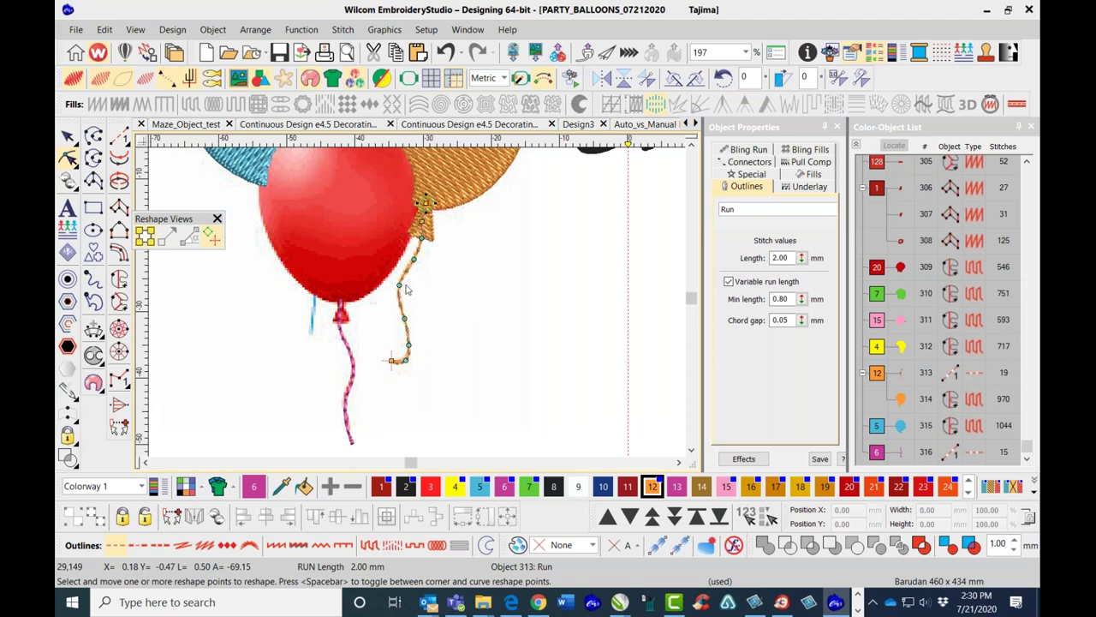
left_click(426, 203)
left_click(68, 135)
left_click(401, 289)
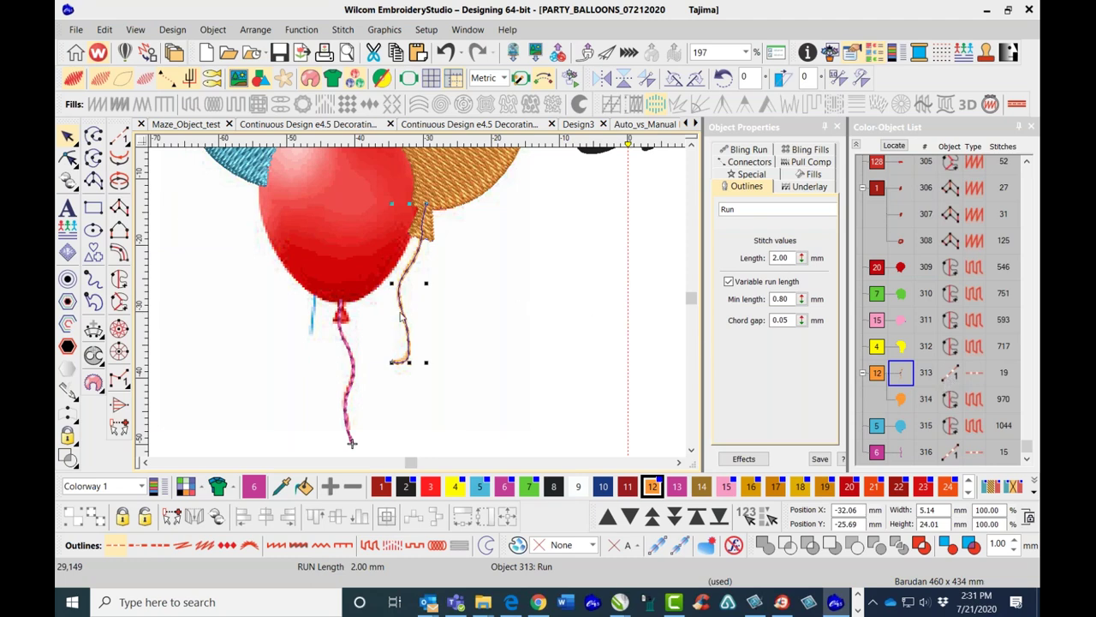
Backtrack the orange balloon's string with a second run in the reverse direction, and check the new run's start and end markers.
left_click(115, 161)
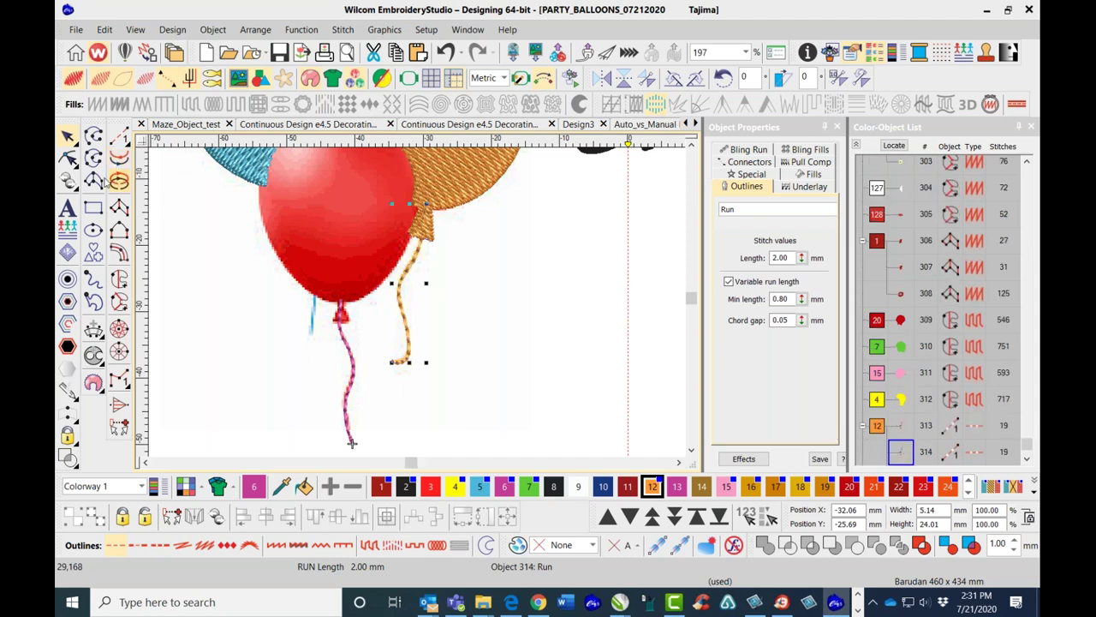
left_click(67, 159)
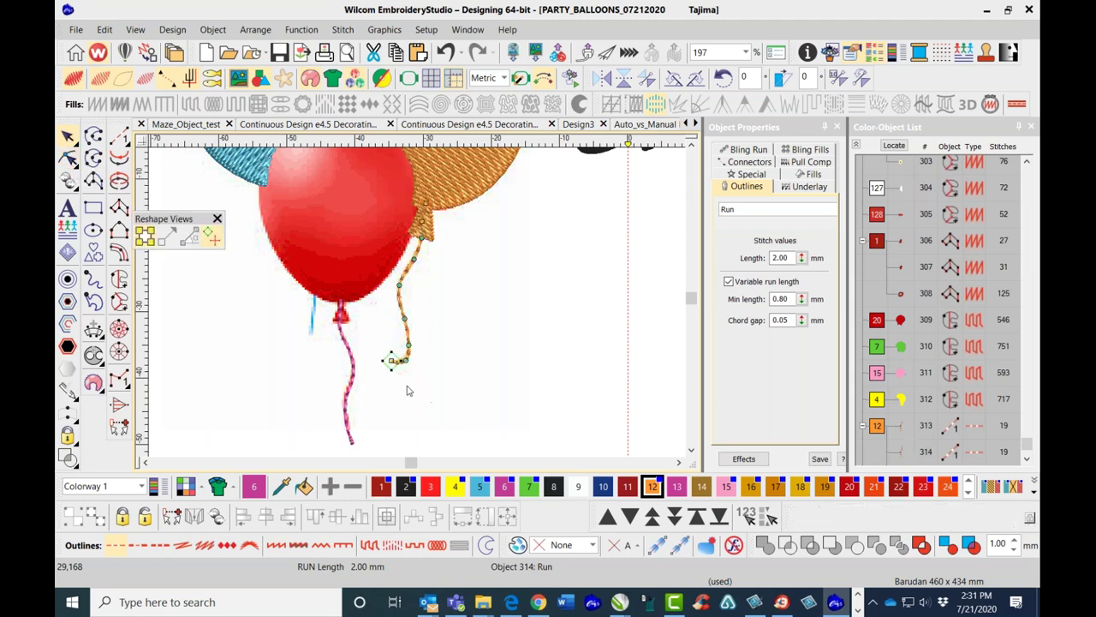
left_click(390, 360)
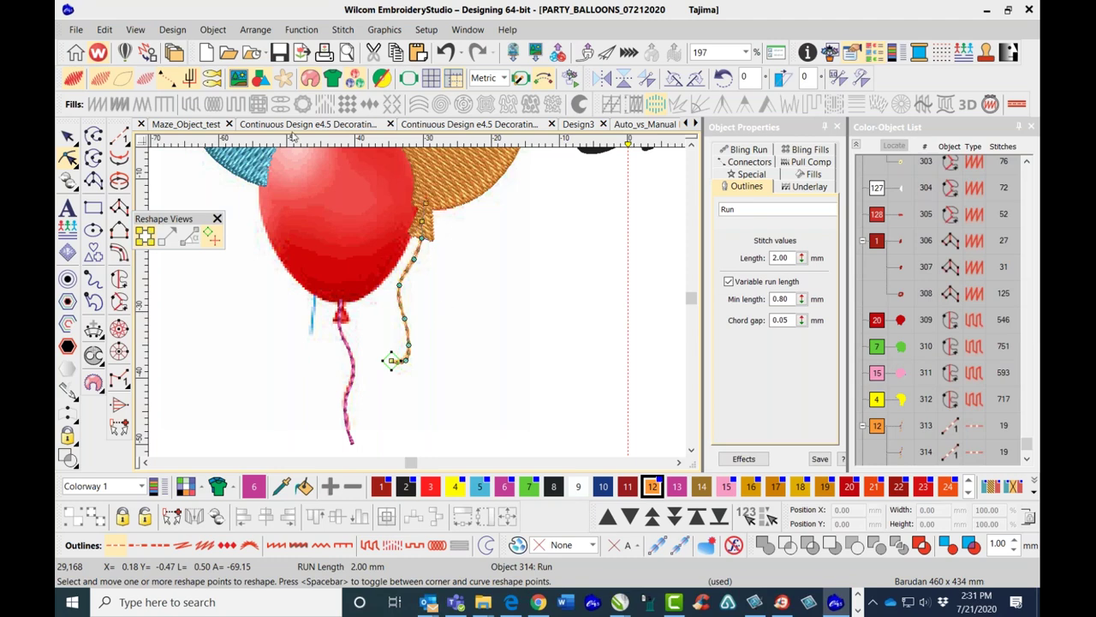
left_click(279, 53)
left_click(68, 136)
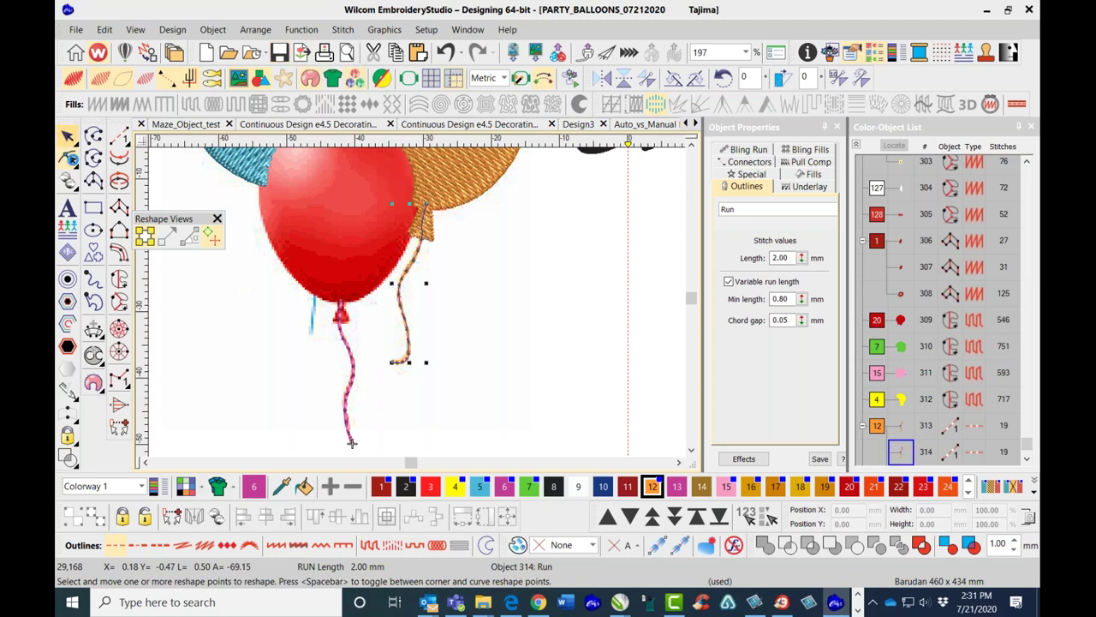
Copy the orange string into the empty area beside the balloons, and swap the copy's start and end so it begins at its upper end.
left_click(183, 213)
left_click(400, 304)
left_click_drag(403, 312, 516, 318)
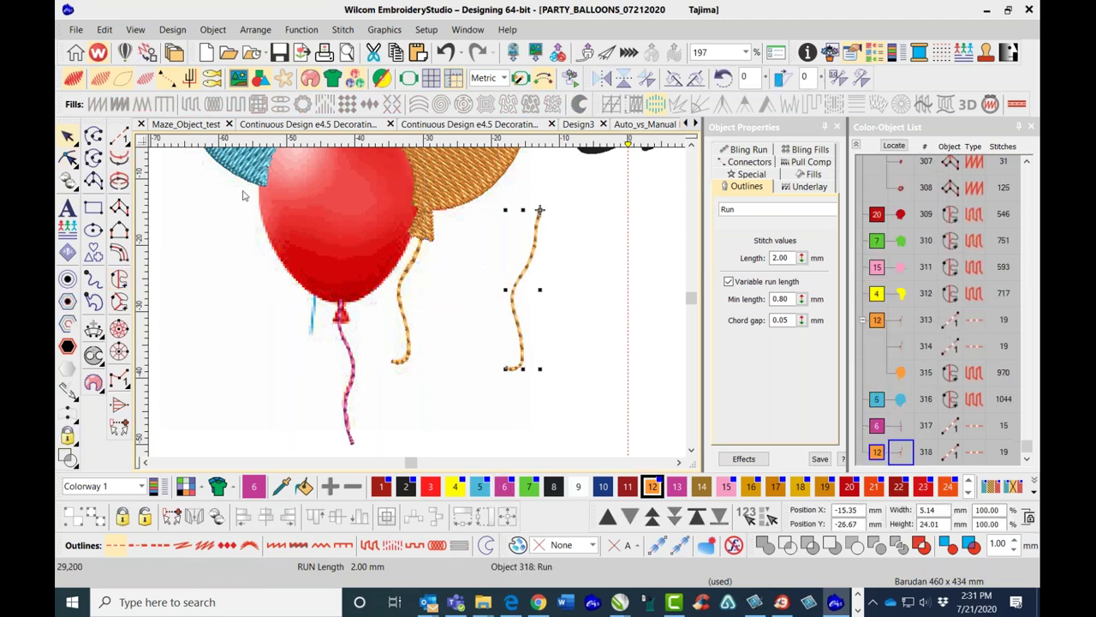
left_click(207, 225)
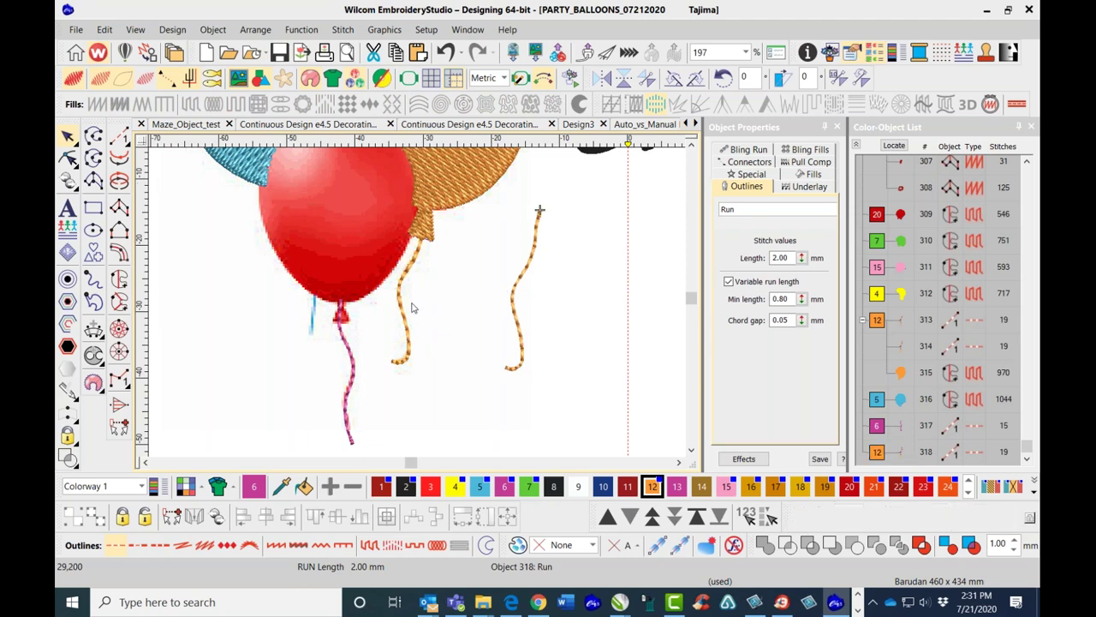
left_click(516, 289)
key("h")
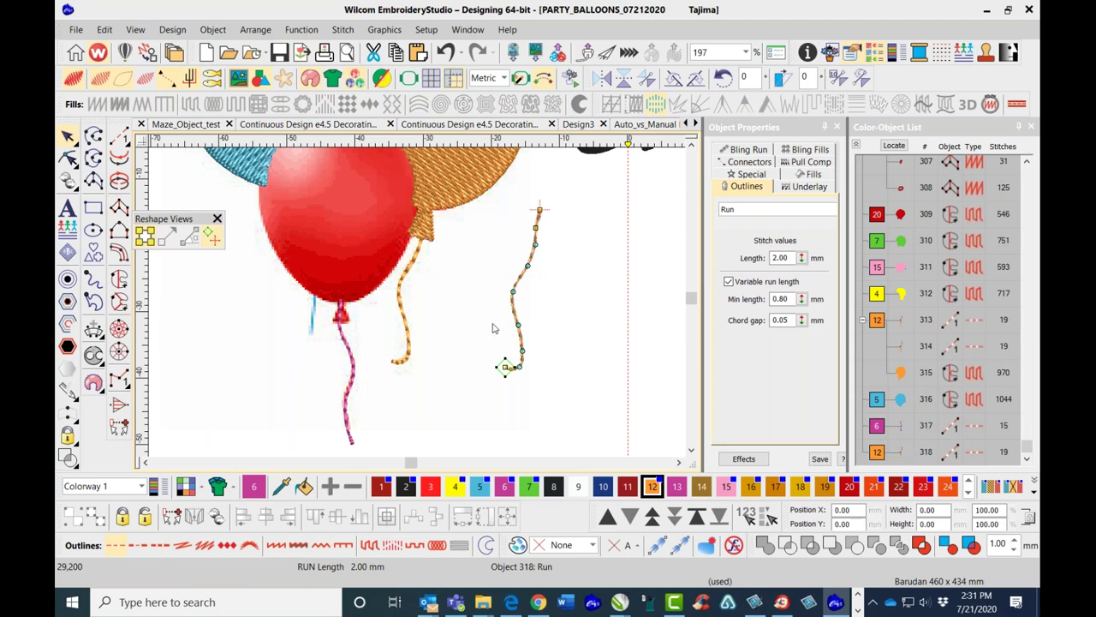
left_click_drag(505, 367, 539, 210)
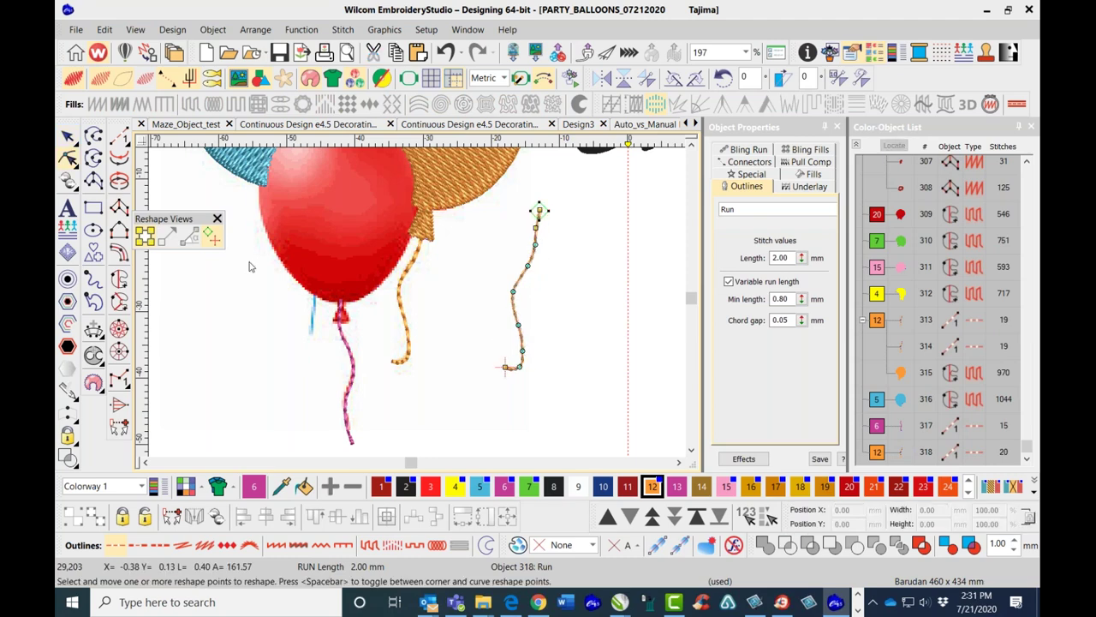
left_click(68, 136)
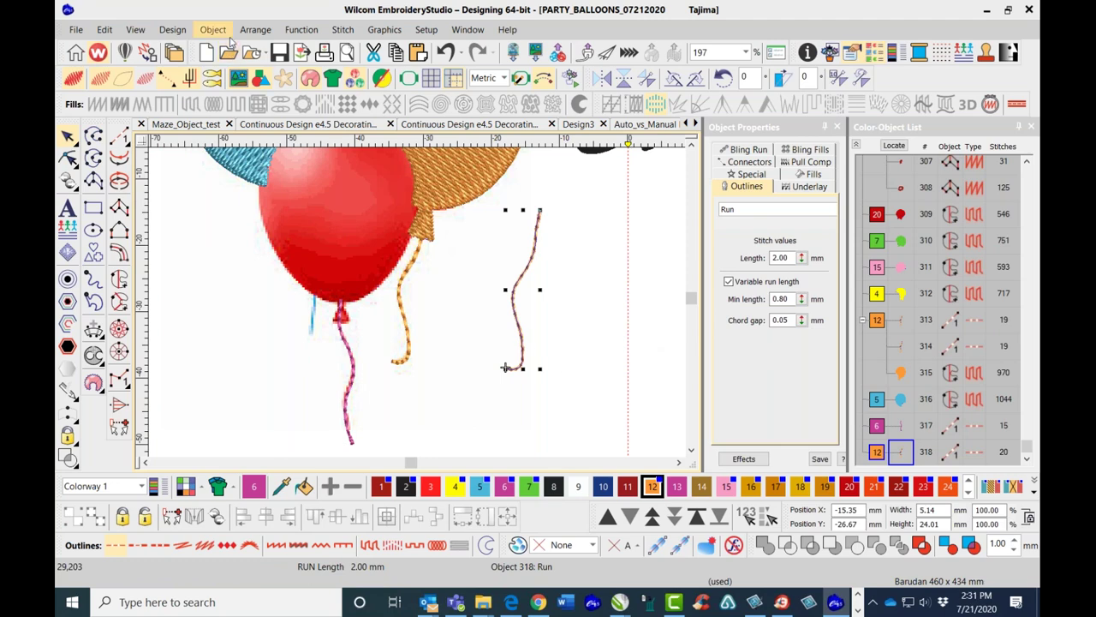
Duplicate the copied string in place, and move the duplicate's start marker to the string's lower end.
key("ctrl+d")
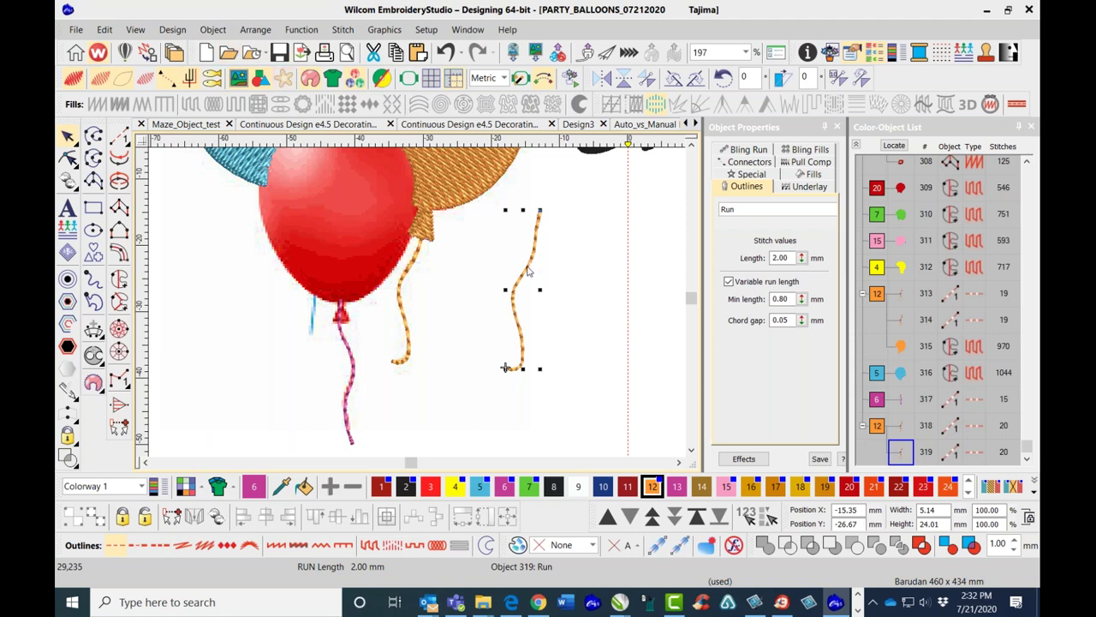
left_click(68, 158)
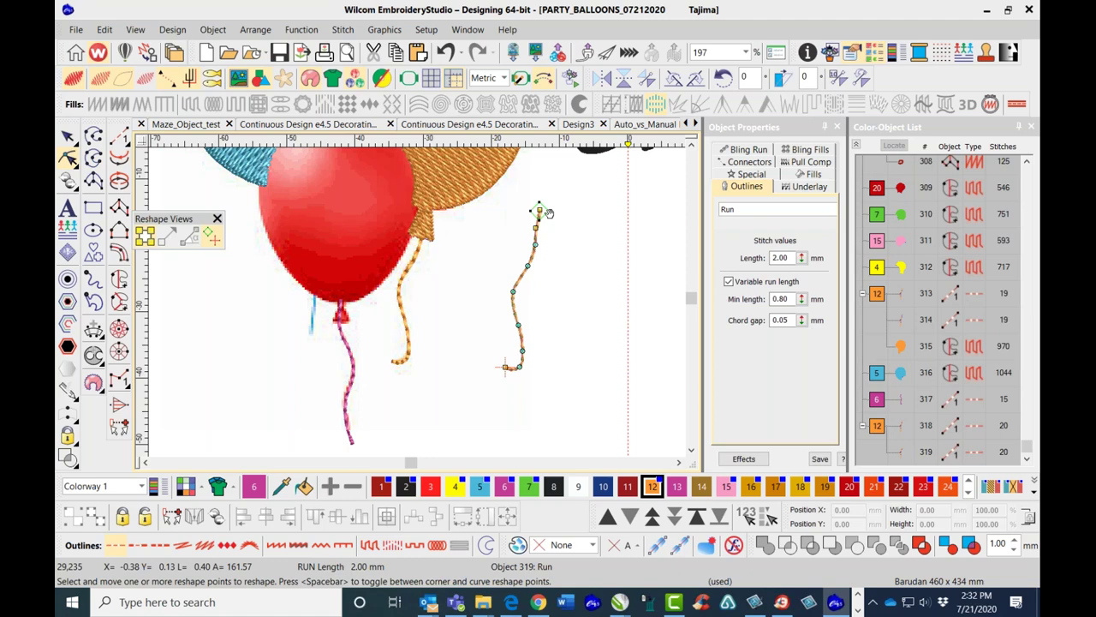
left_click_drag(506, 367, 505, 367)
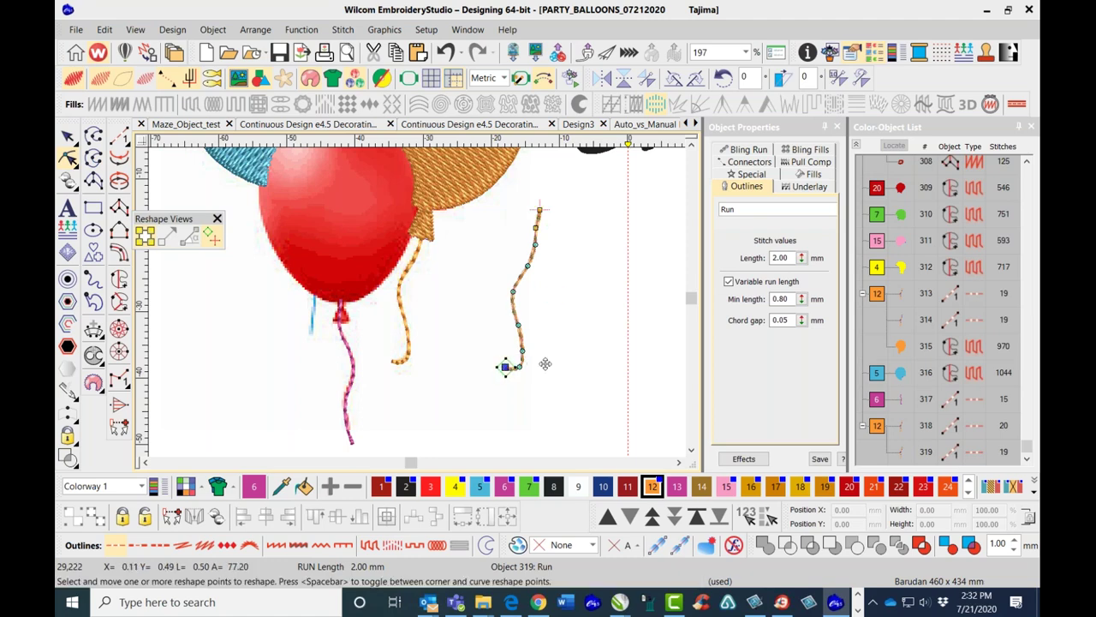
left_click_drag(1023, 444, 1006, 453)
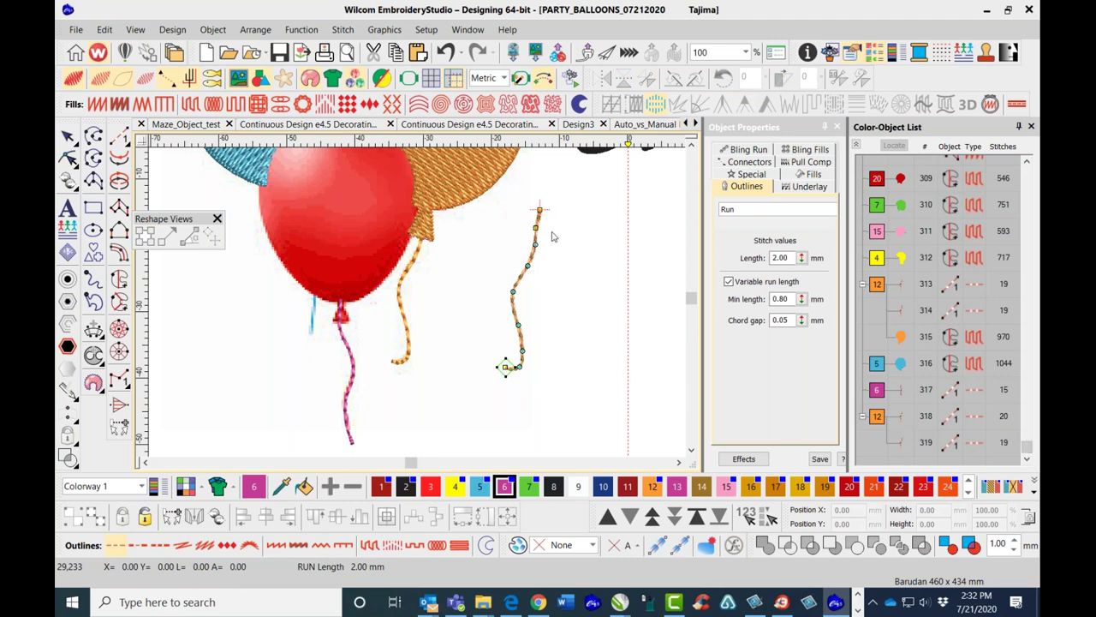
Delete both overlapping trial strings from the empty area beside the orange balloon.
left_click(68, 136)
left_click(585, 397)
left_click_drag(588, 408, 488, 192)
key("Delete")
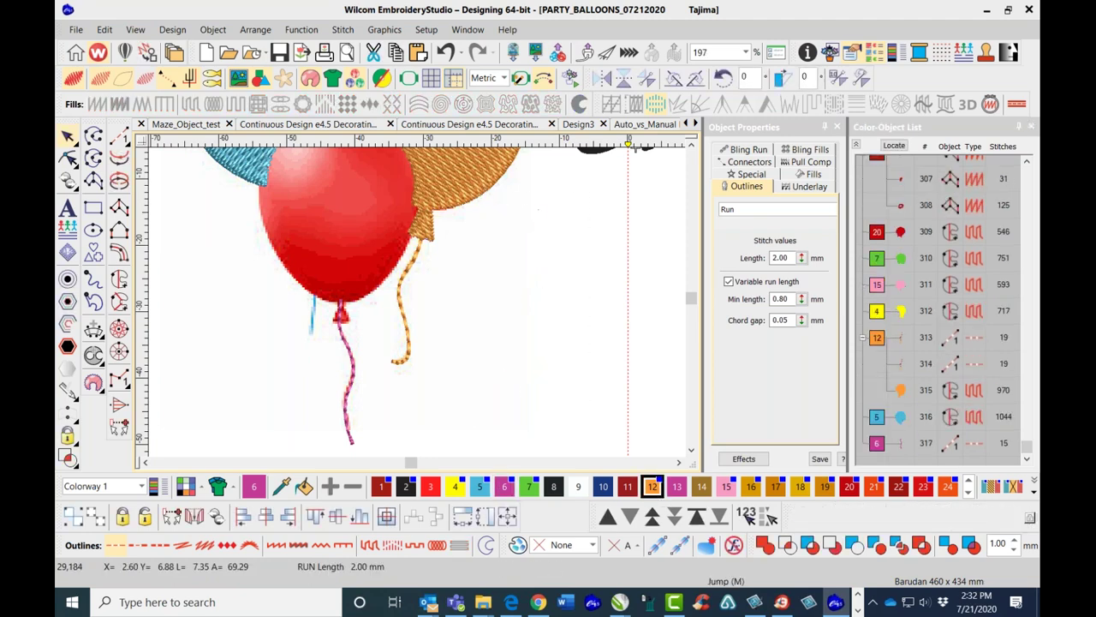
Backtrack the red balloon's string with a second run that returns to its knot.
left_click(564, 211)
left_click(356, 366)
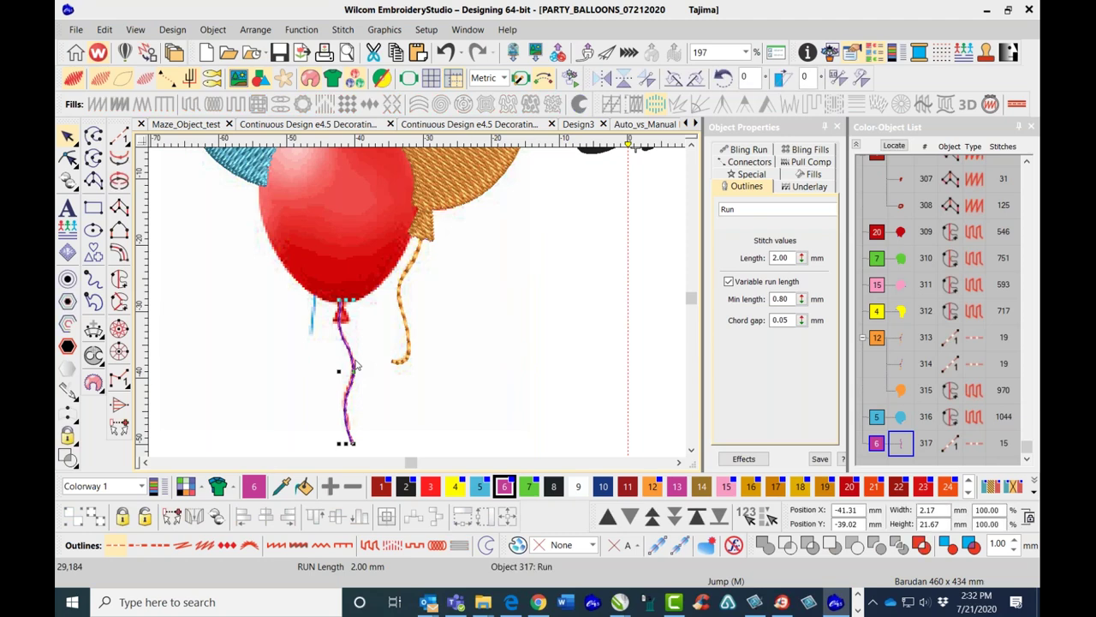
left_click(119, 157)
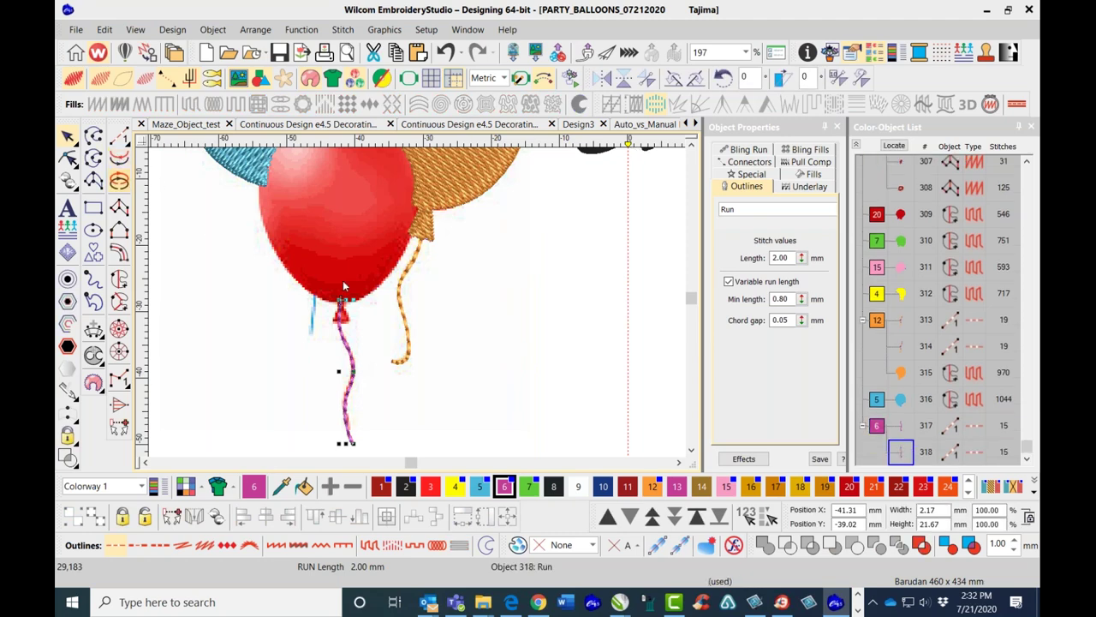
left_click(431, 305)
scroll(351, 301, "up", 1)
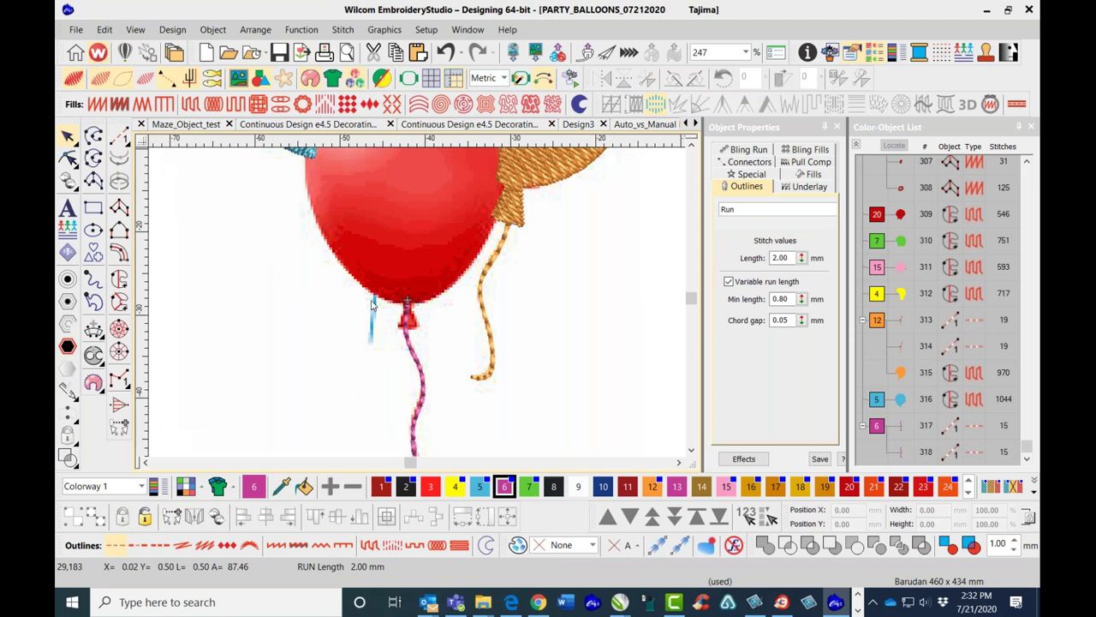
scroll(373, 304, "down", 1)
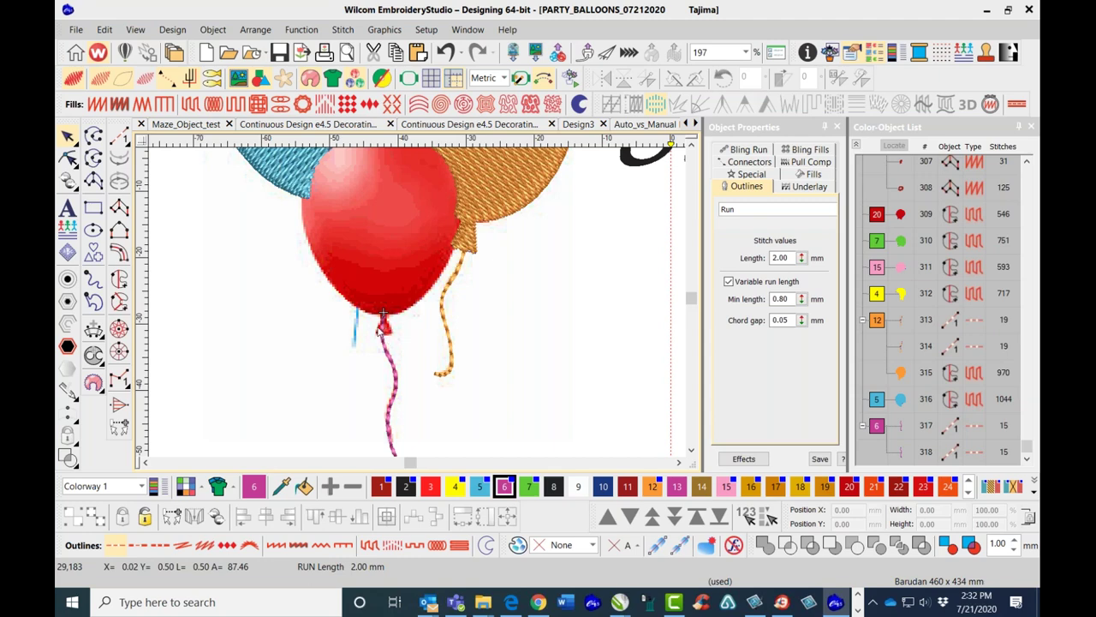
key("1")
left_click(691, 449)
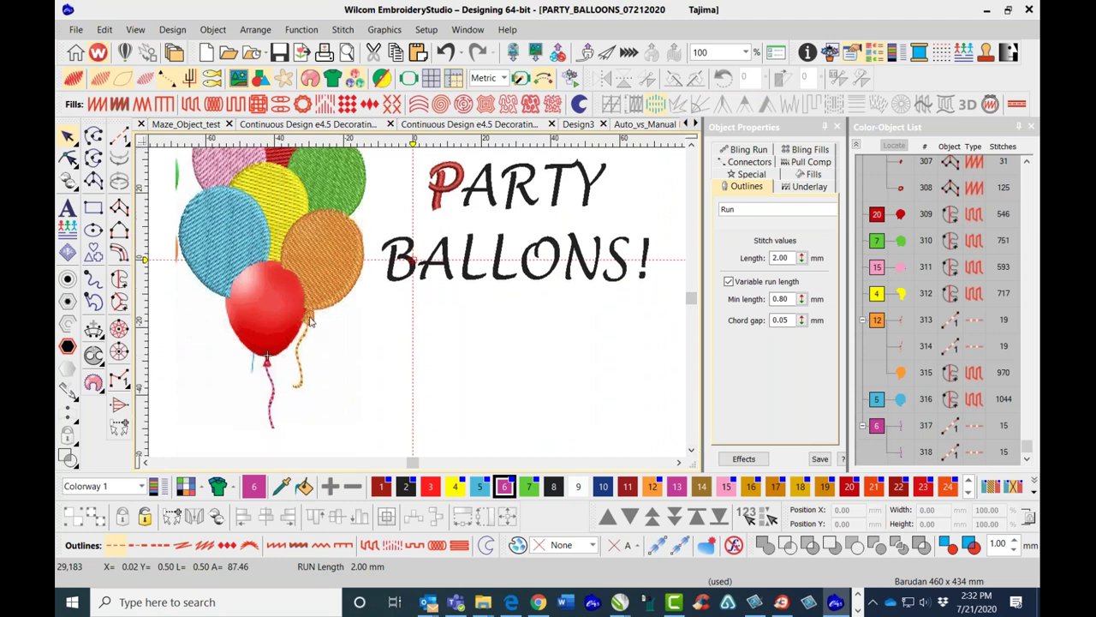
Digitize the red balloon's knot as a Column B shape, with four points along each side from the balloon's base downward.
scroll(266, 363, "up", 7)
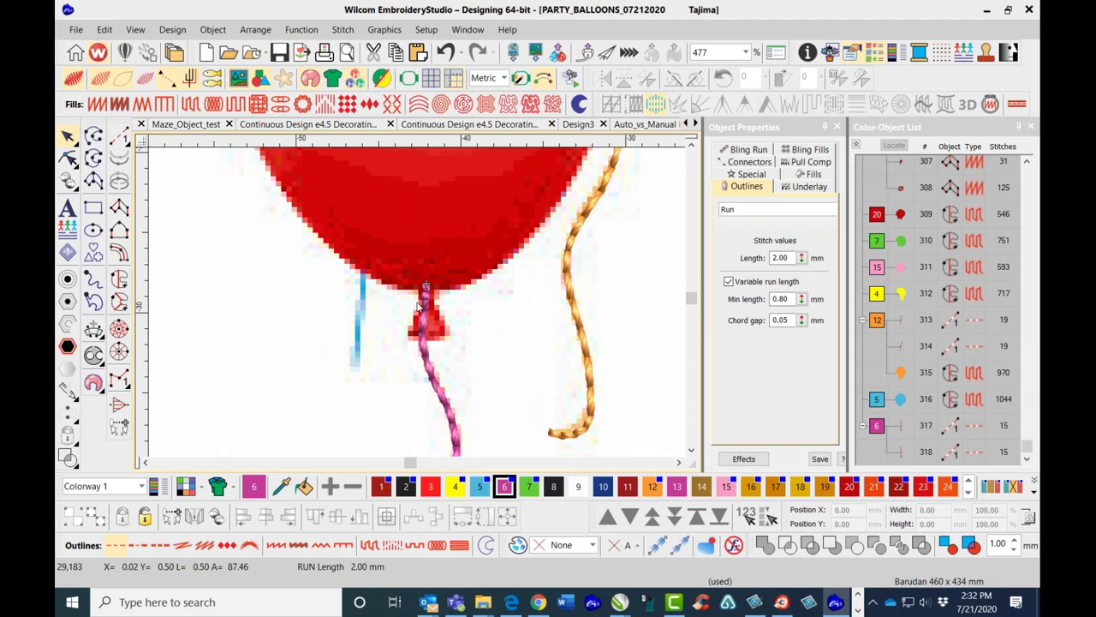
scroll(419, 306, "down", 1)
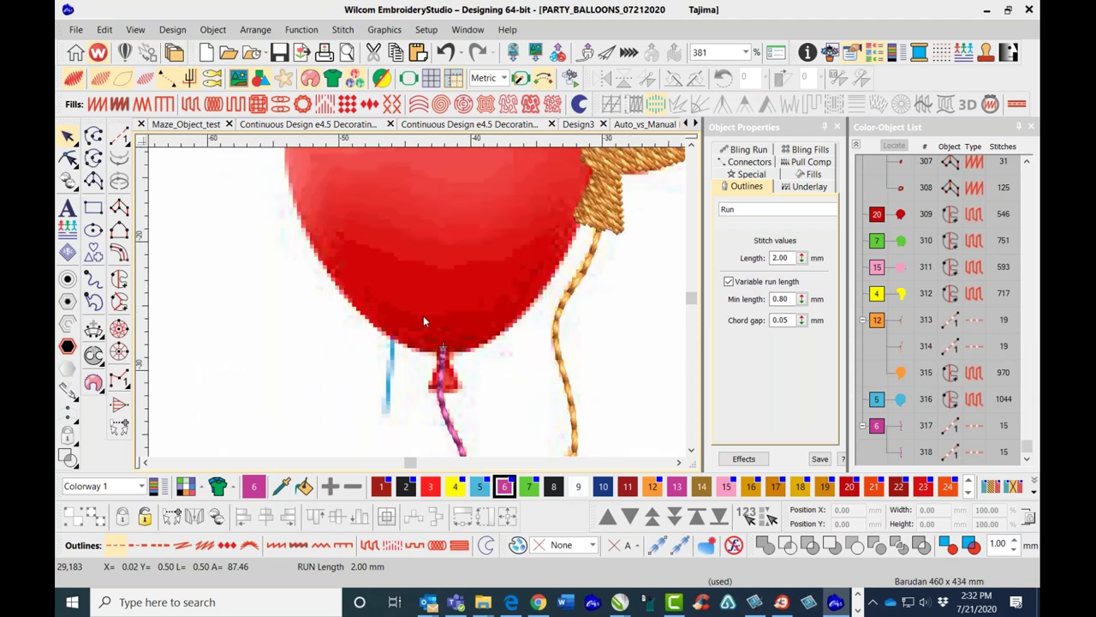
left_click(119, 210)
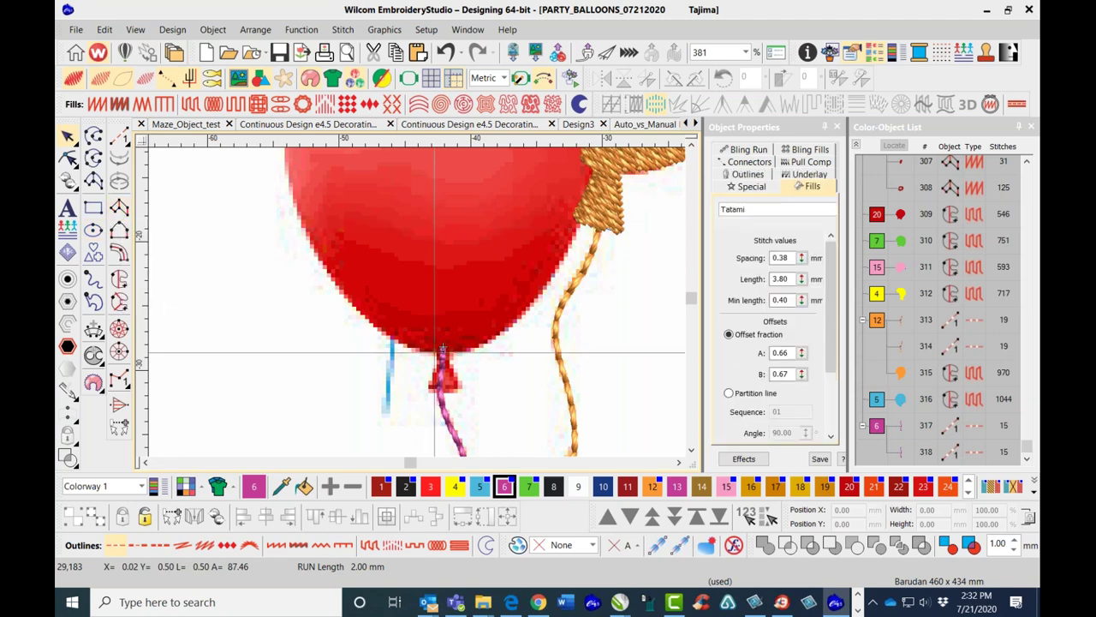
left_click(119, 230)
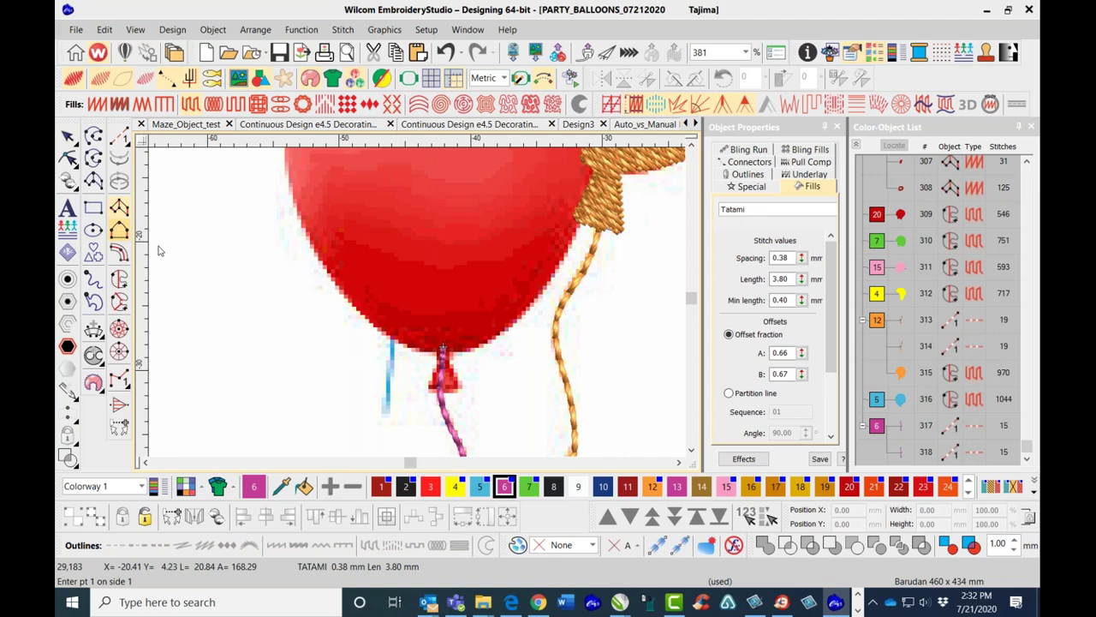
left_click(435, 351)
left_click(435, 357)
left_click(431, 367)
left_click(429, 383)
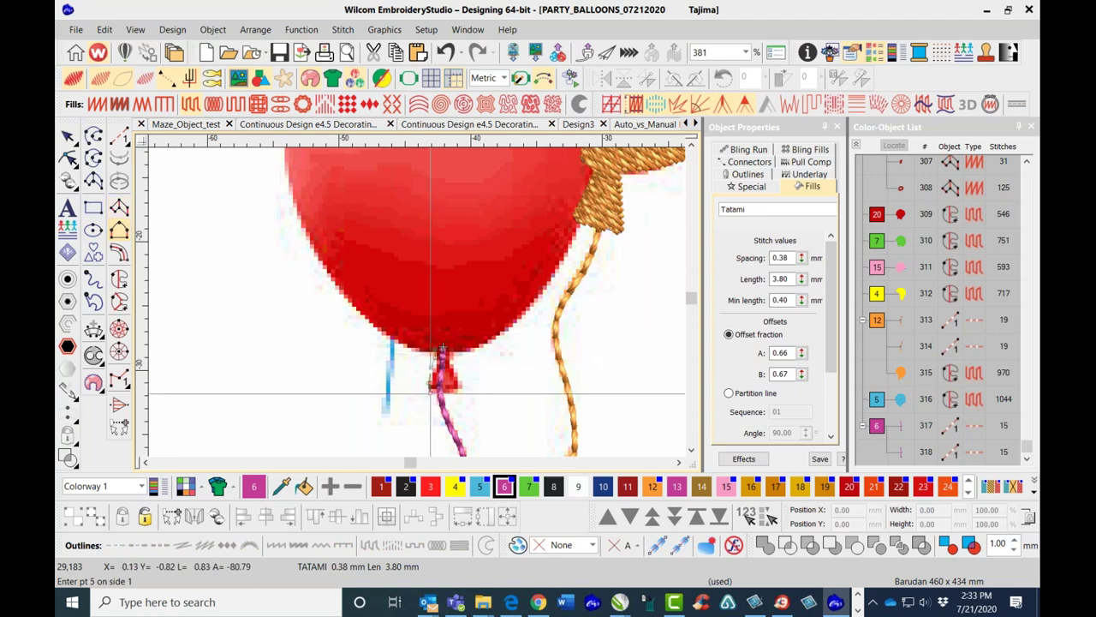
key("Return")
left_click(449, 348)
left_click(451, 360)
left_click(453, 370)
left_click(457, 382)
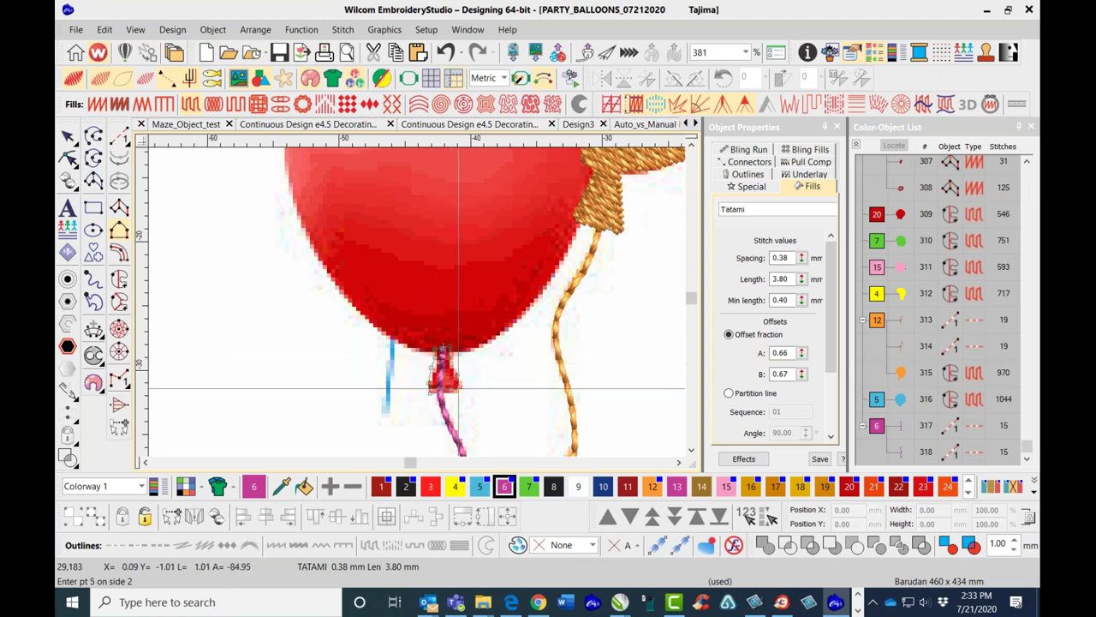
key("Return")
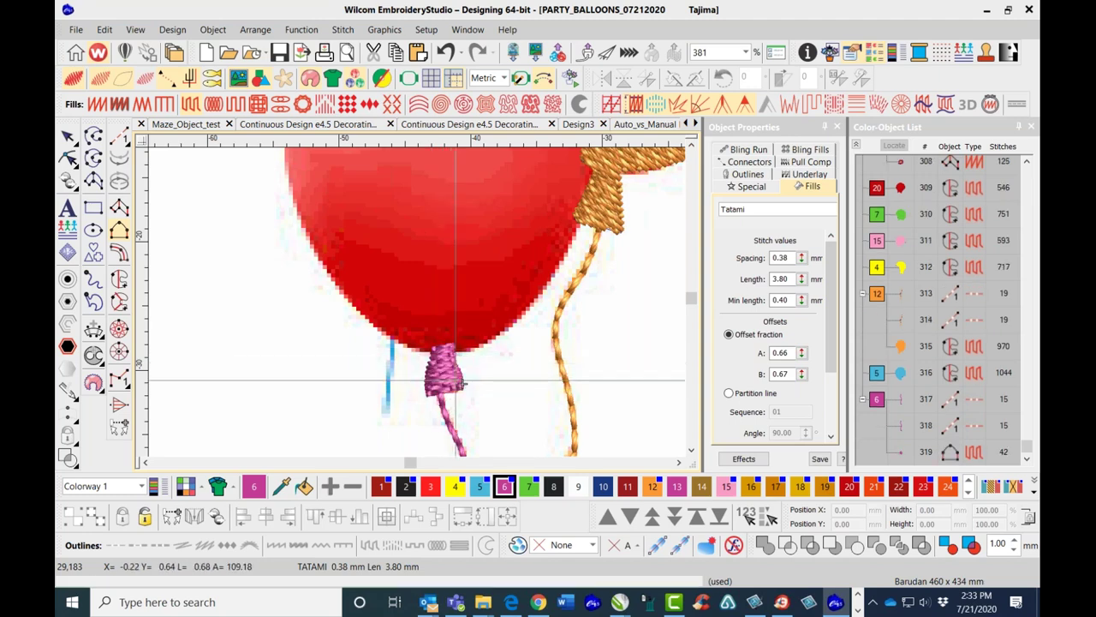
Change the new knot's fill from Tatami to Satin and deselect it.
left_click(67, 135)
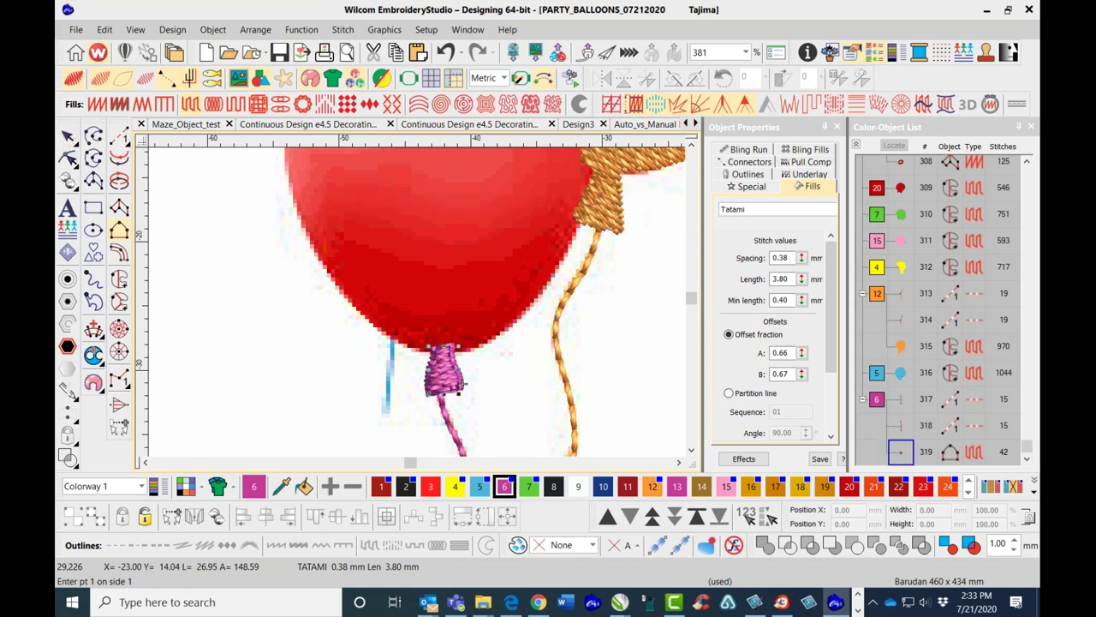
left_click(97, 105)
scroll(315, 252, "down", 1)
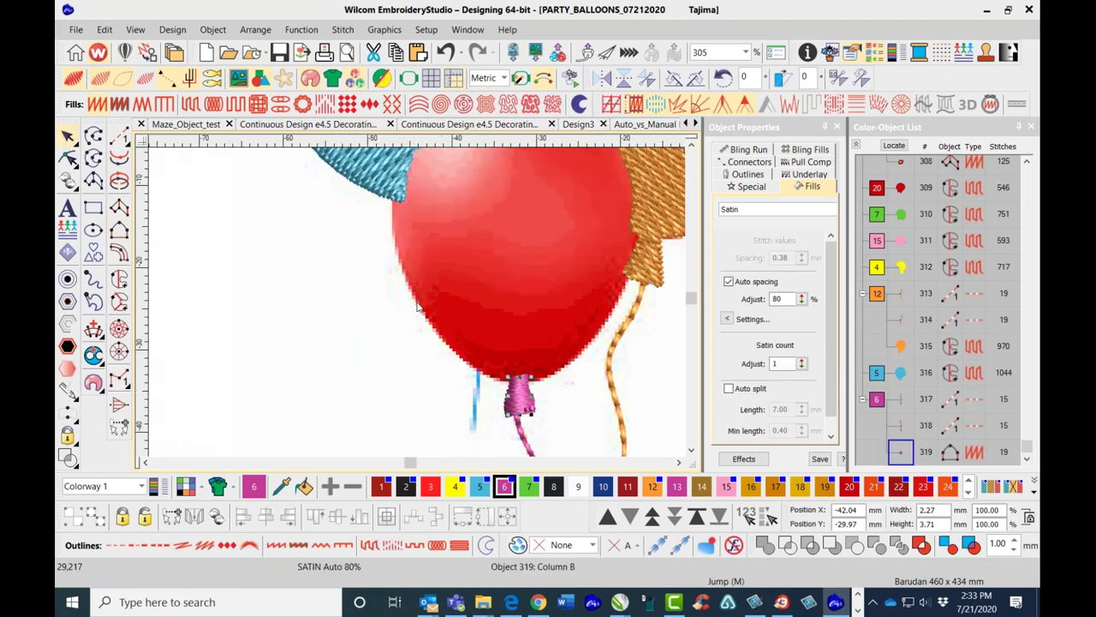
scroll(419, 306, "down", 1)
left_click(351, 351)
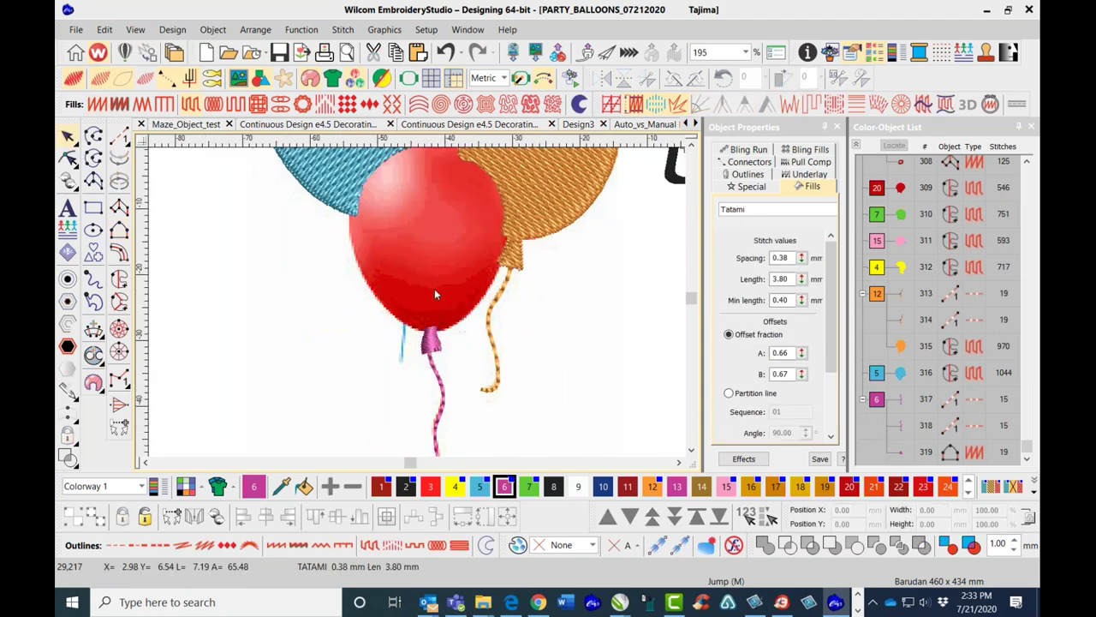
Hide the stitches and start a Complex Fill outline at the red balloon's base, tracing upward along its right edge.
scroll(420, 290, "down", 1)
key("t")
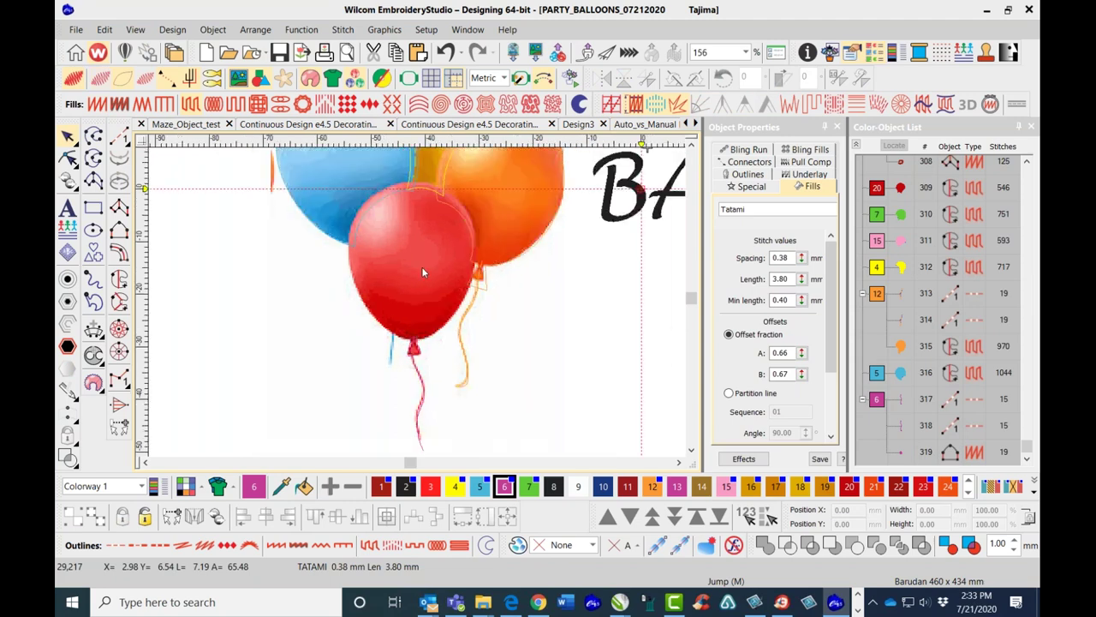
left_click(120, 279)
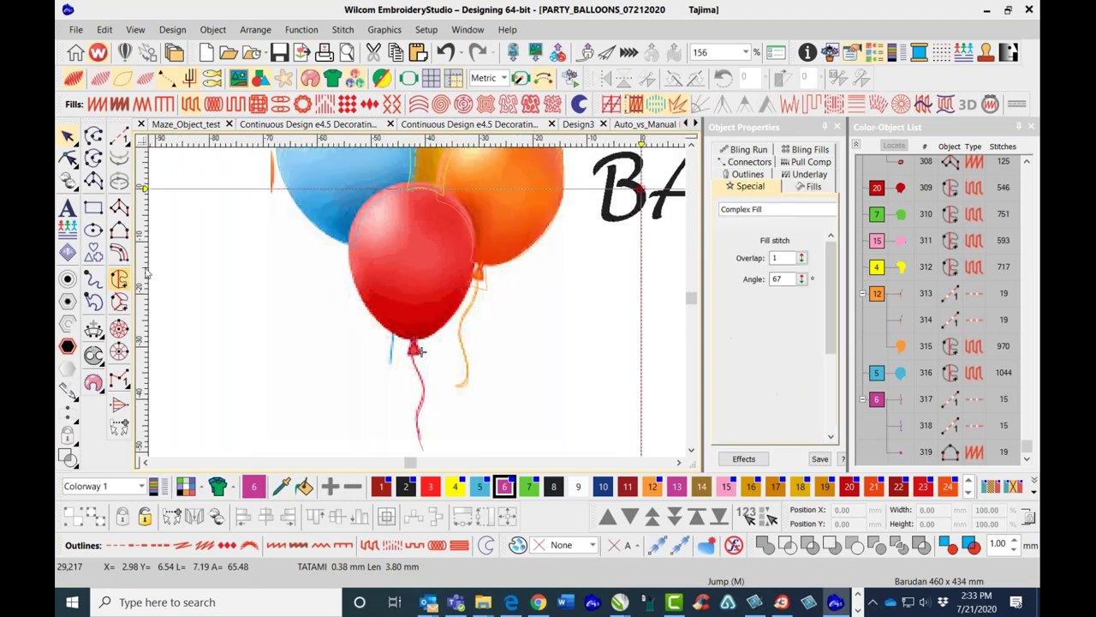
scroll(420, 350, "up", 2)
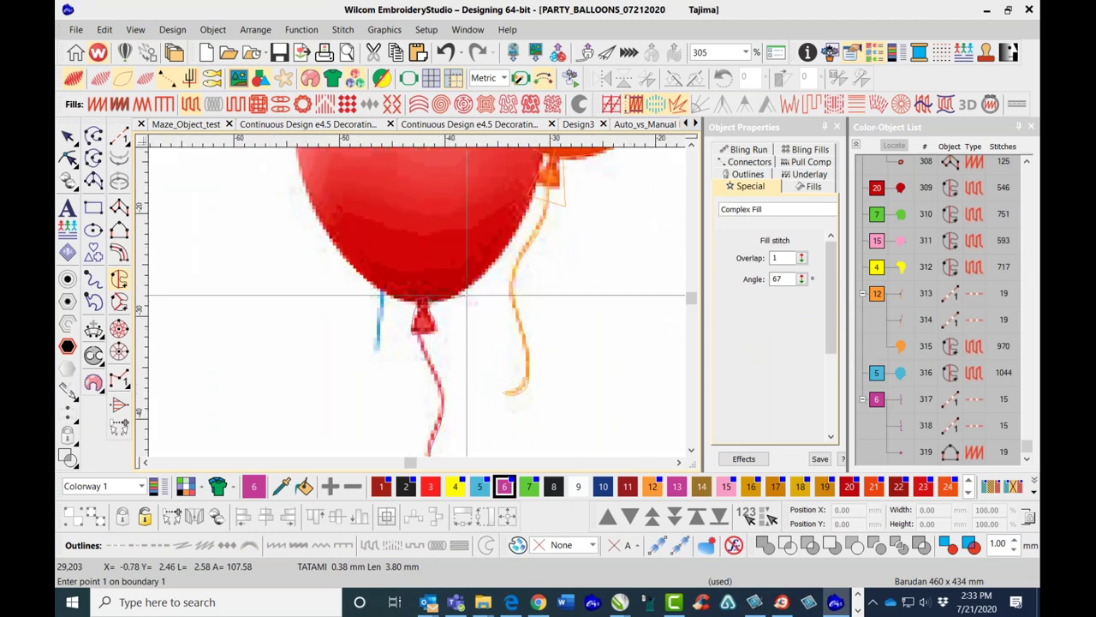
left_click(428, 304)
right_click(467, 286)
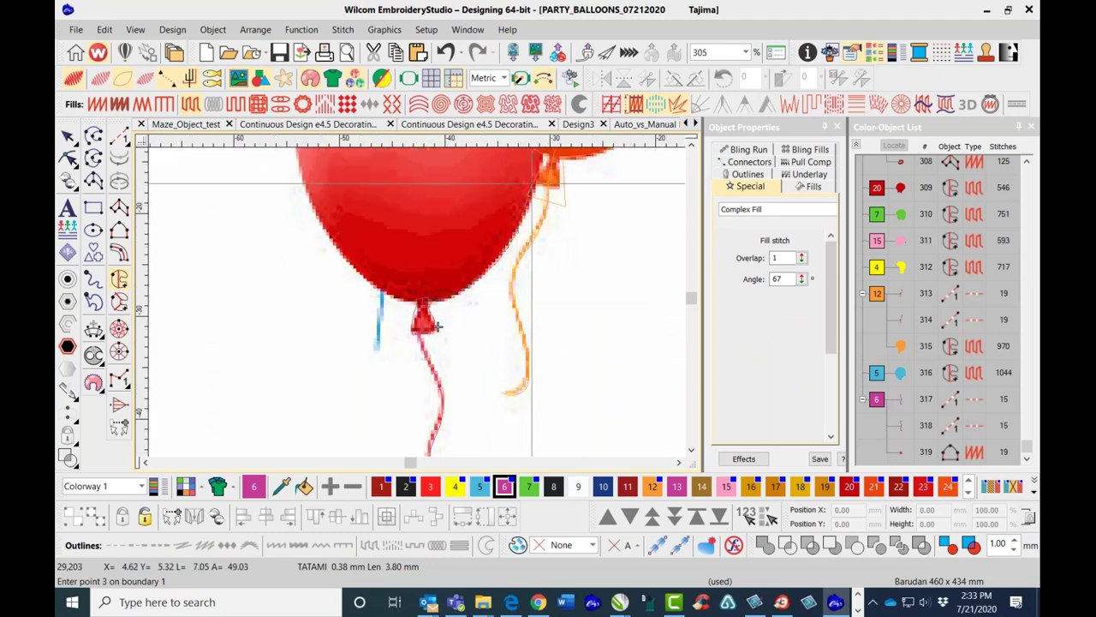
scroll(529, 195, "down", 2)
scroll(356, 390, "down", 2)
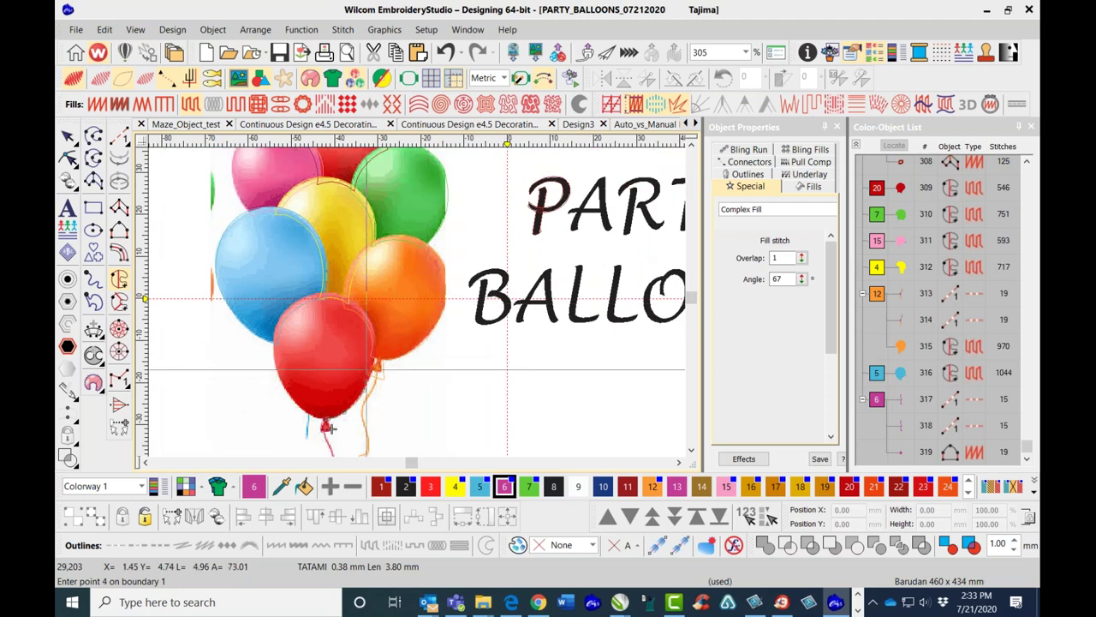
scroll(360, 392, "up", 2)
left_click(363, 394)
scroll(363, 394, "down", 2)
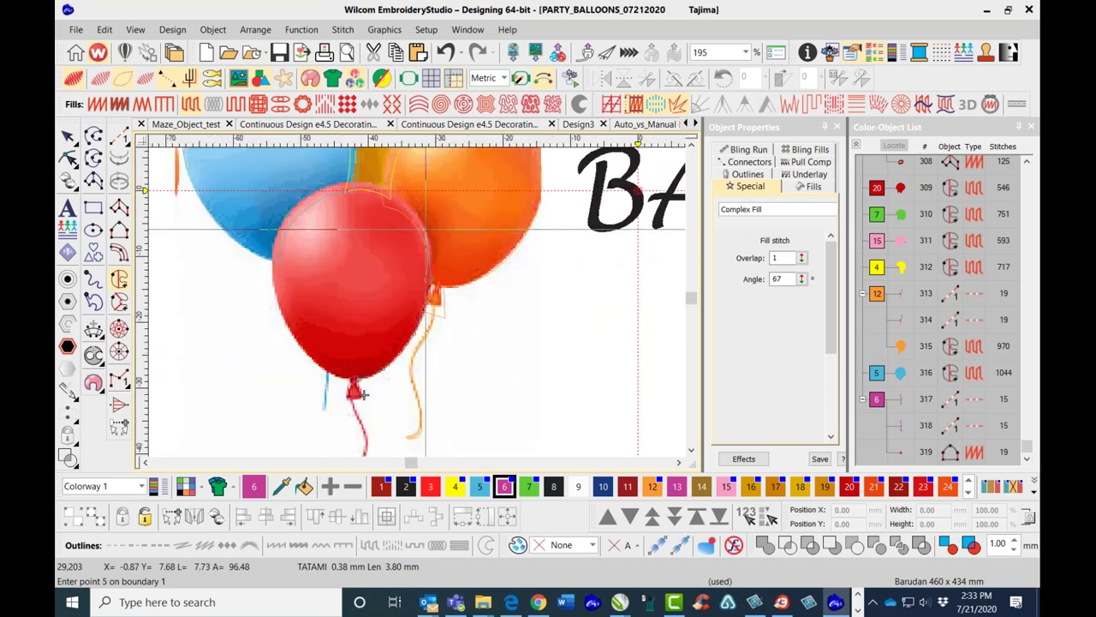
scroll(363, 394, "up", 2)
left_click(363, 393)
right_click(423, 230)
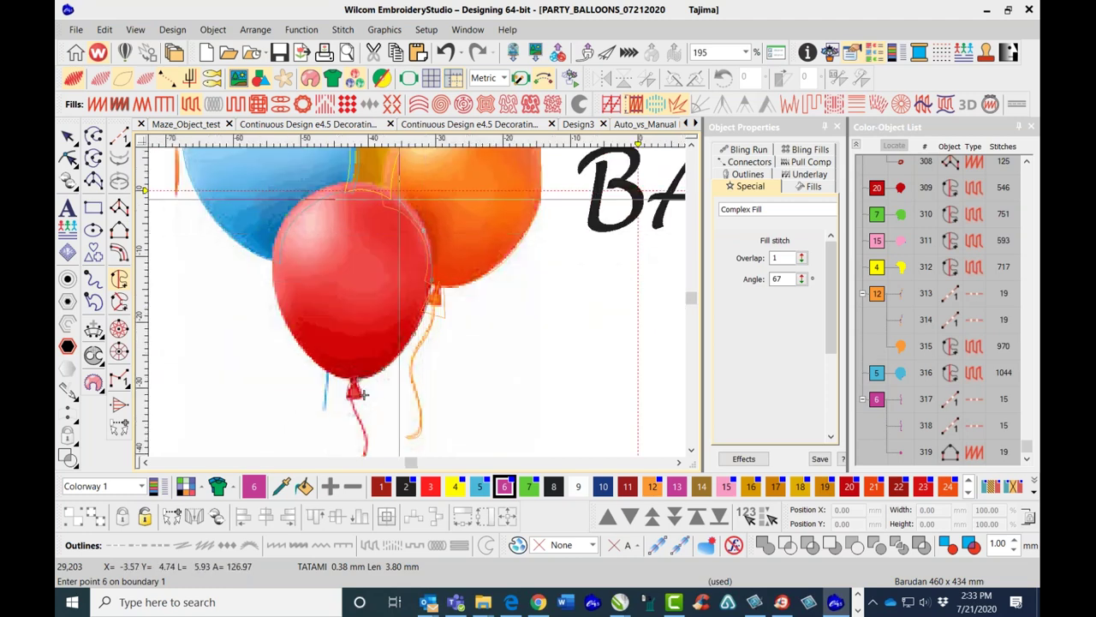
Continue the outline over the red balloon's top and down its left edge, closing the boundary at the base.
right_click(400, 200)
left_click(347, 183)
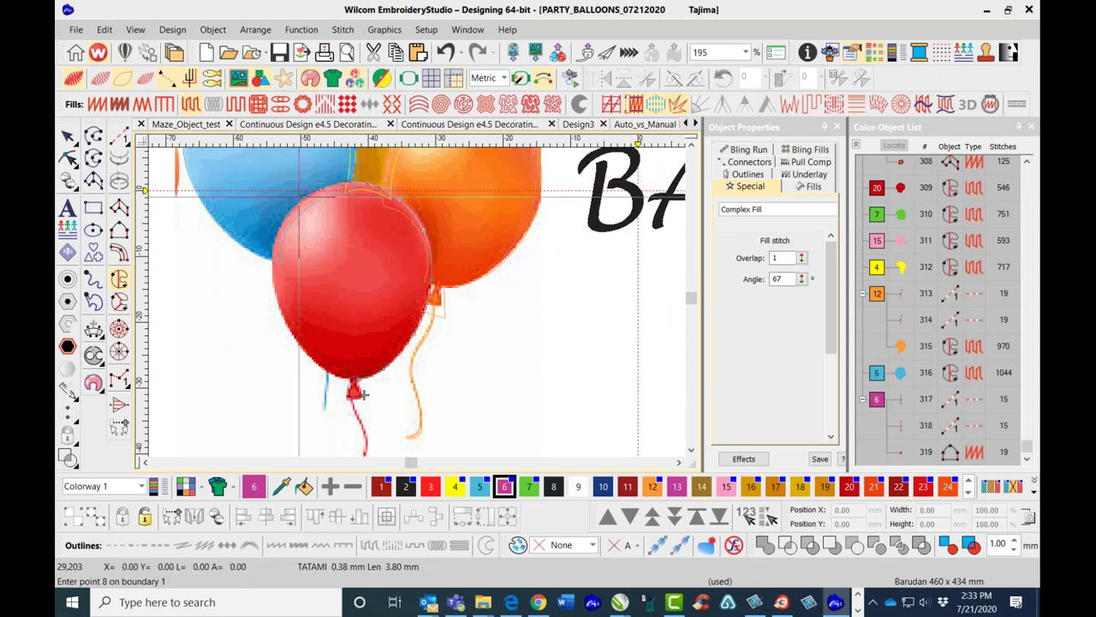
right_click(286, 214)
right_click(275, 296)
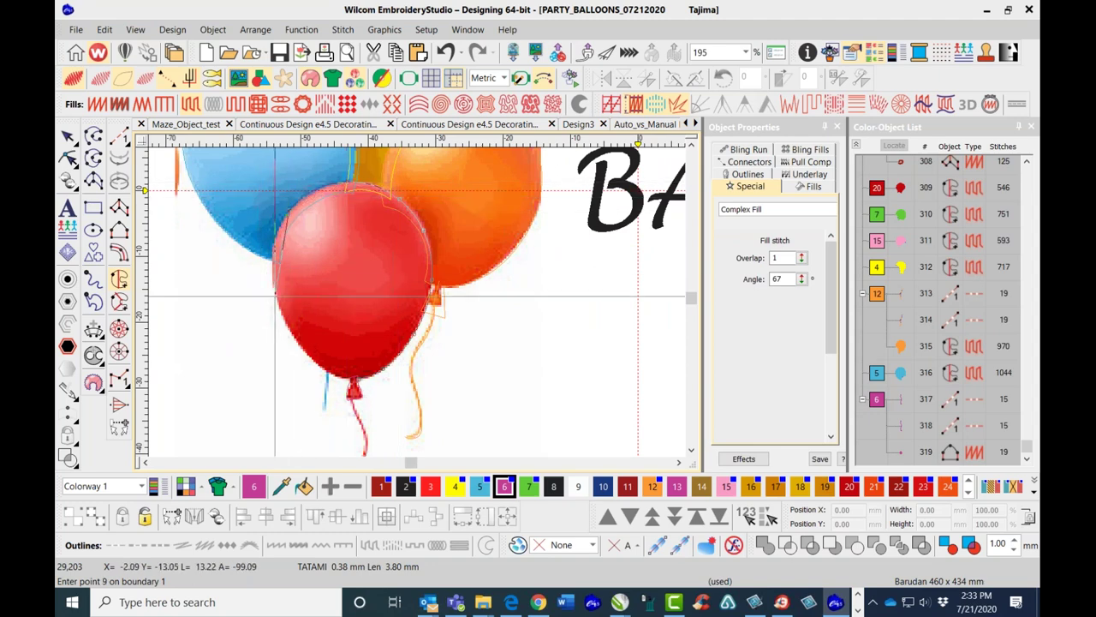
left_click(307, 353)
left_click(344, 381)
left_click(346, 376)
key("Return")
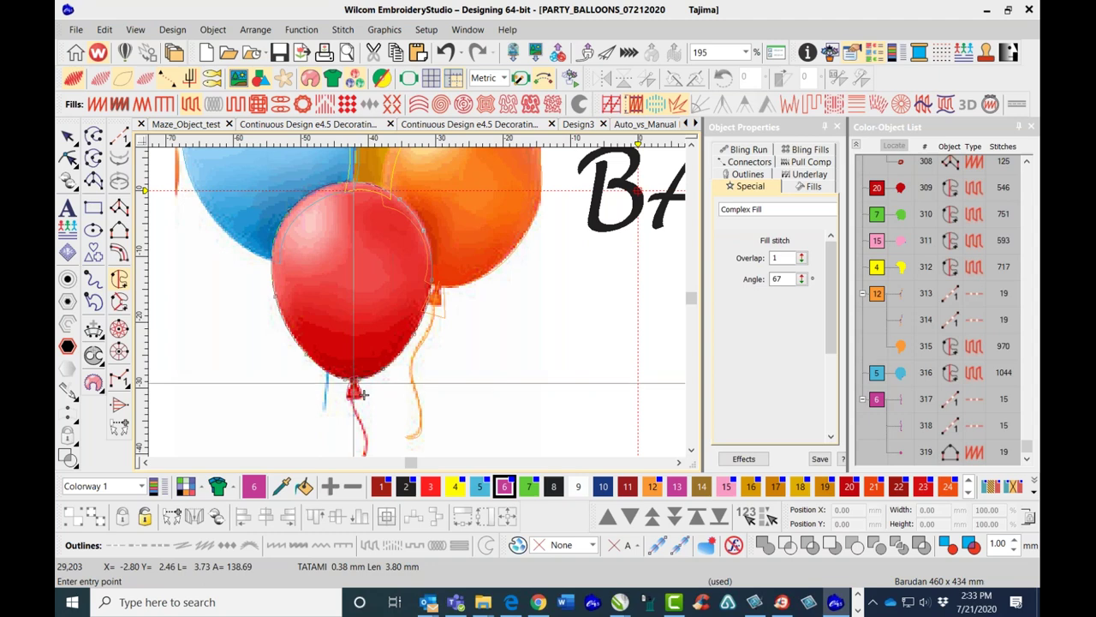
Place the fill's entry point at the balloon's base, define its exit and a 163° stitch angle, and finish digitizing.
left_click(352, 375)
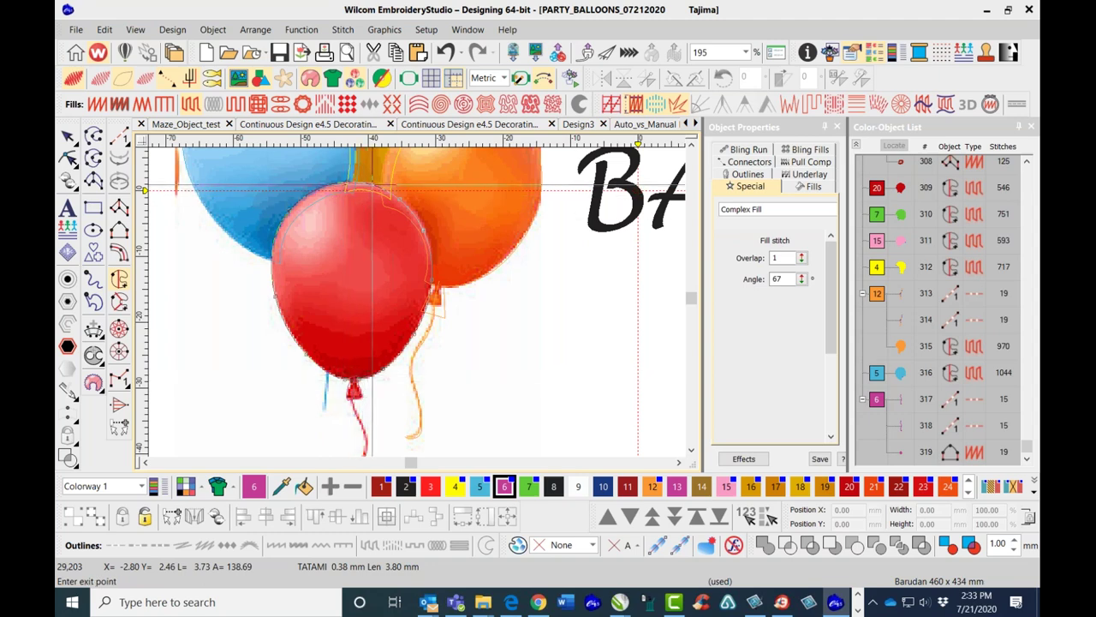
left_click(246, 279)
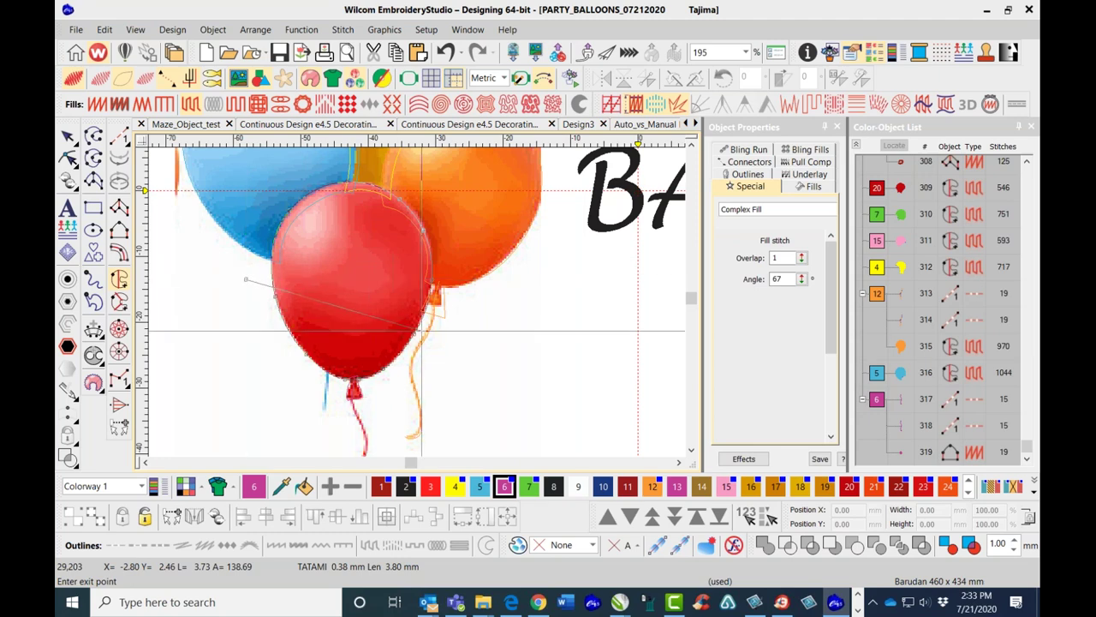
left_click(388, 304)
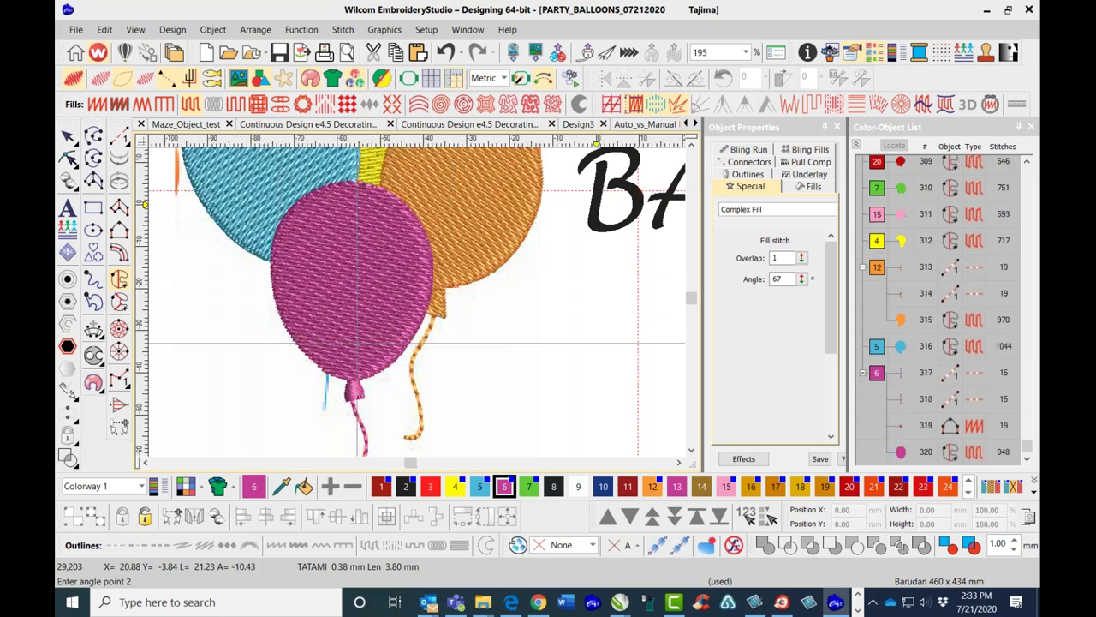
scroll(360, 343, "down", 2)
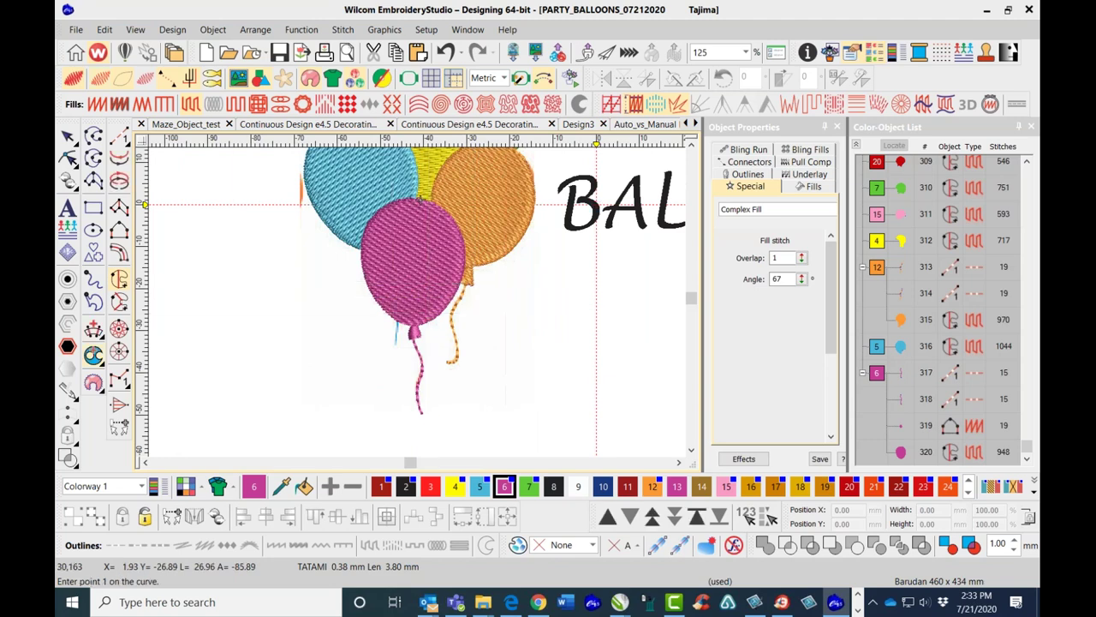
scroll(448, 316, "up", 2)
scroll(408, 331, "up", 1)
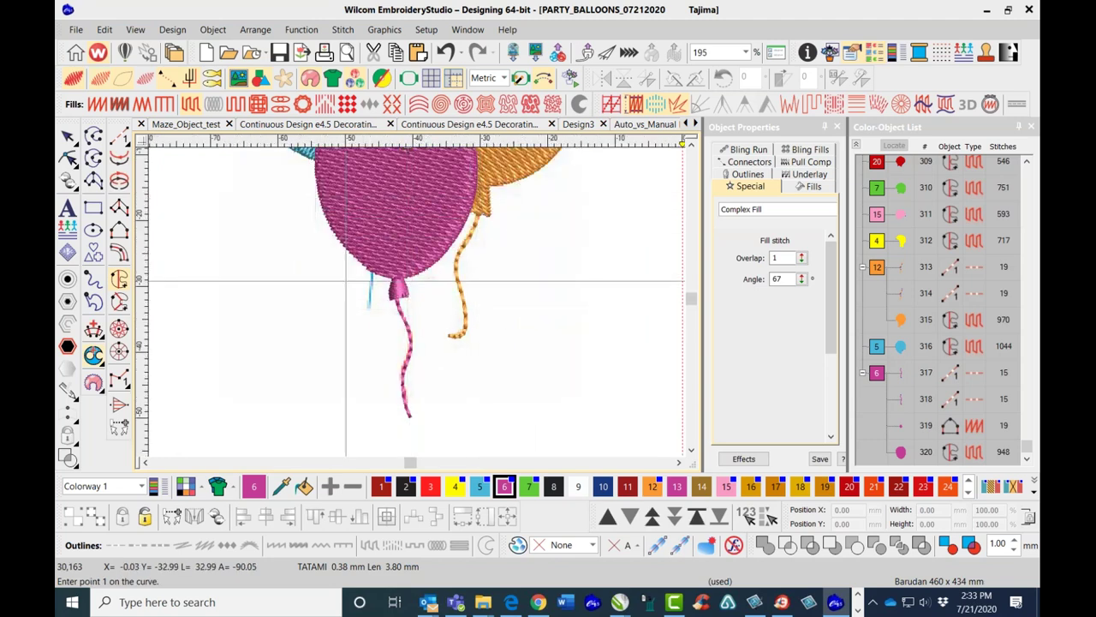
left_click(67, 137)
scroll(431, 309, "down", 4)
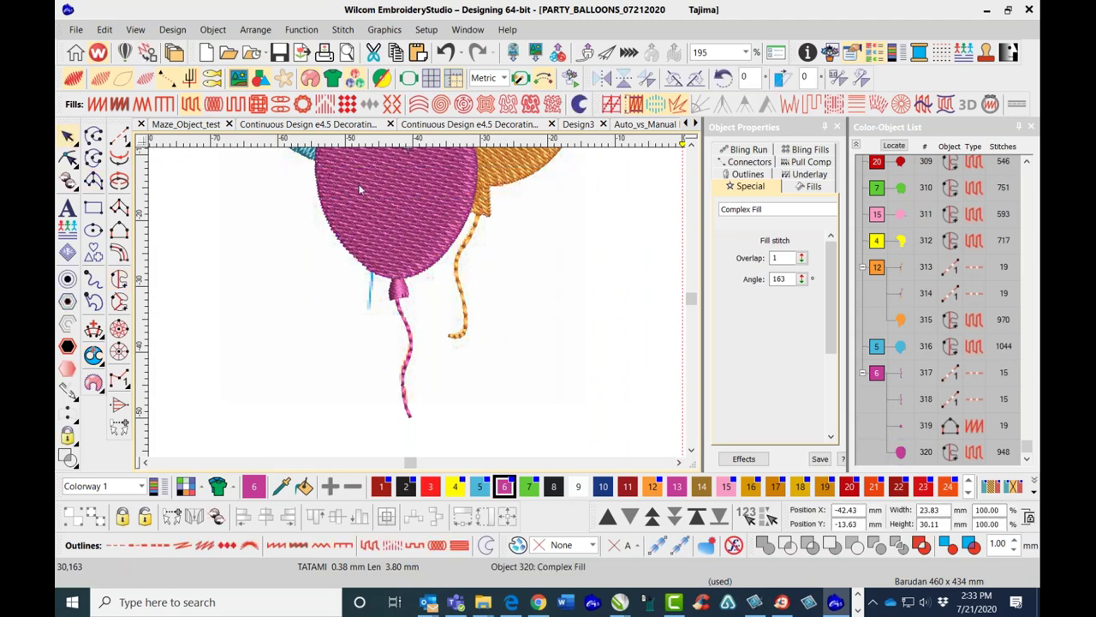
key("Escape")
Hide the bitmap and vector artwork so only the embroidery objects are displayed.
scroll(432, 303, "down", 2)
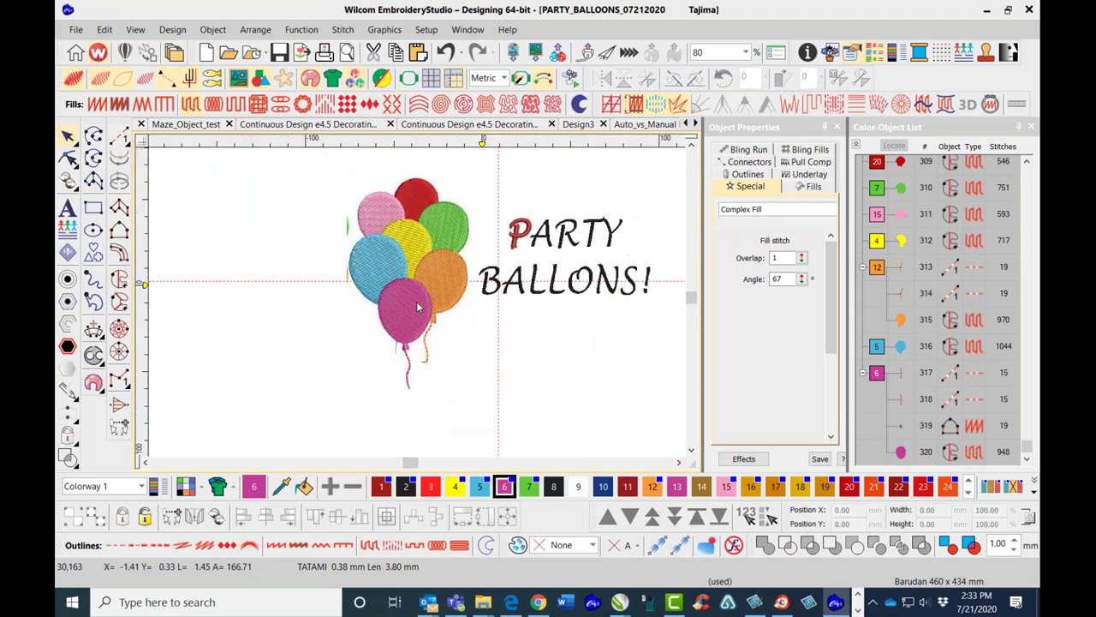
scroll(419, 307, "up", 2)
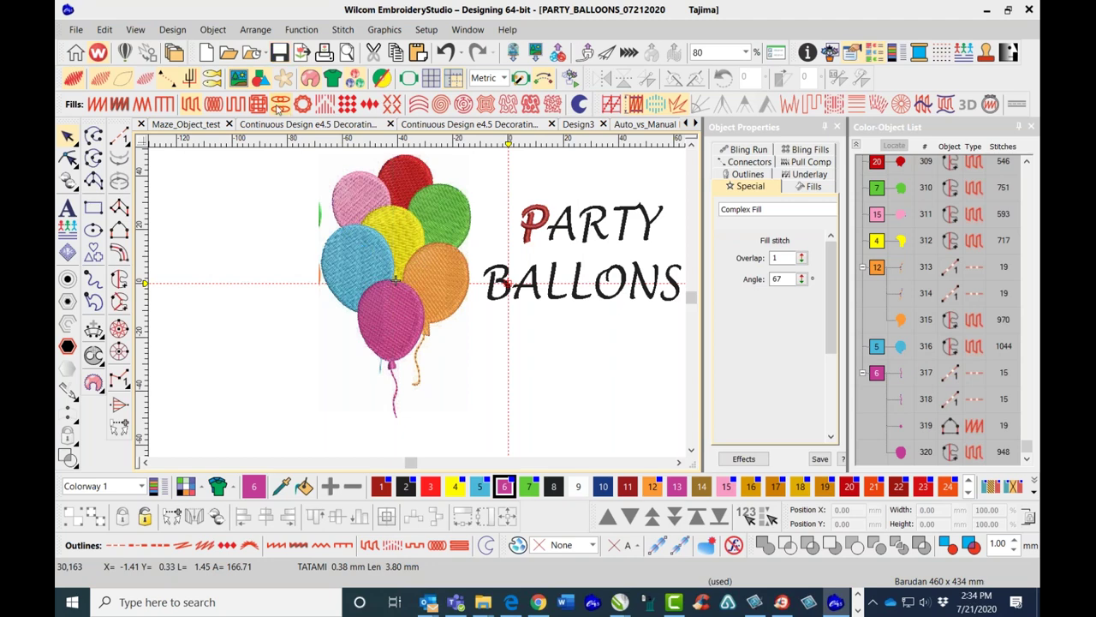
left_click(238, 78)
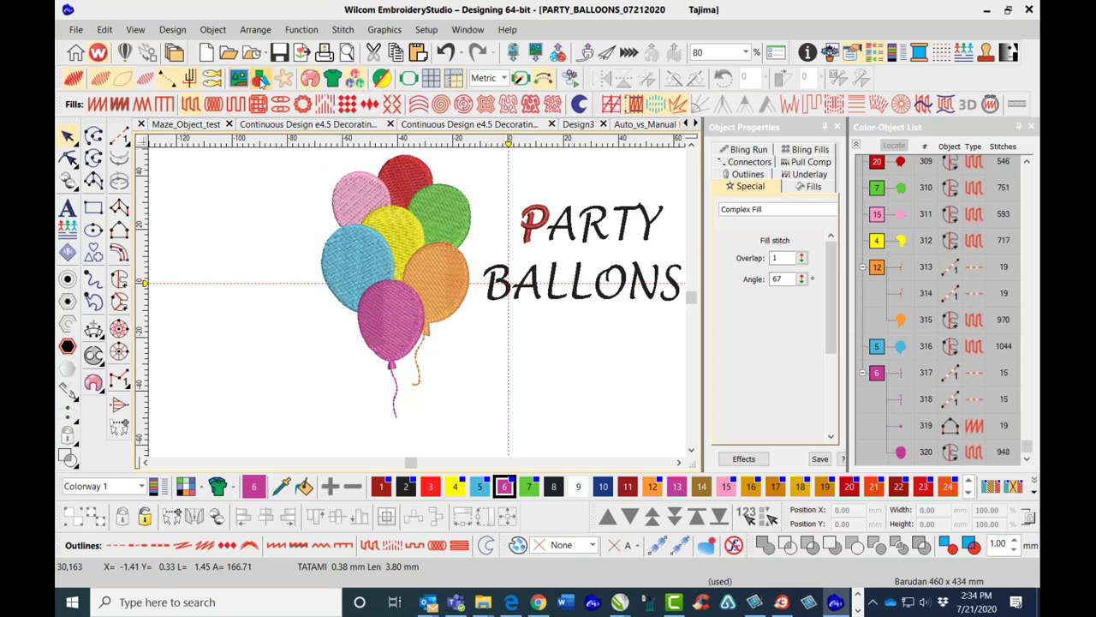
left_click(262, 81)
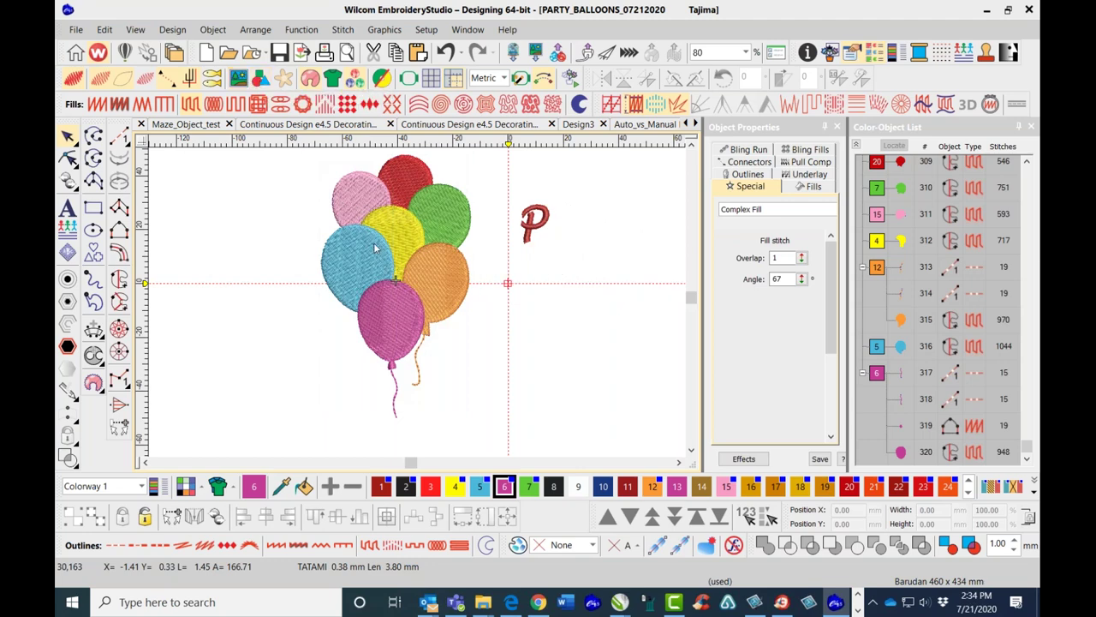
Display only the object outlines to examine how the balloons overlap, and turn the stitch display back on.
key("t")
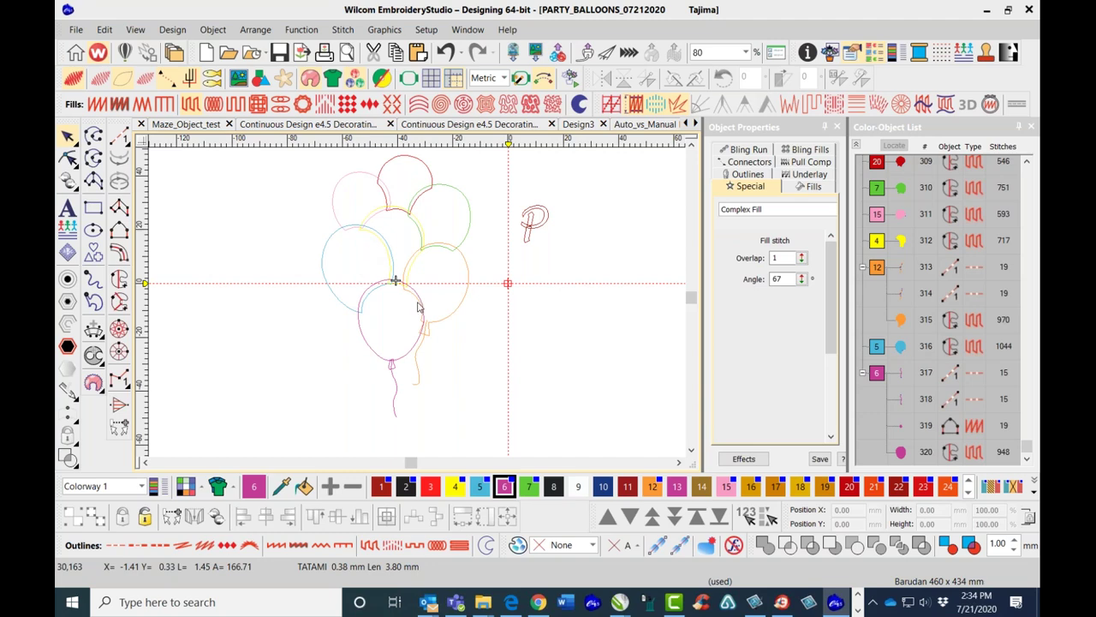
scroll(419, 310, "up", 1)
scroll(423, 317, "down", 1)
key("t")
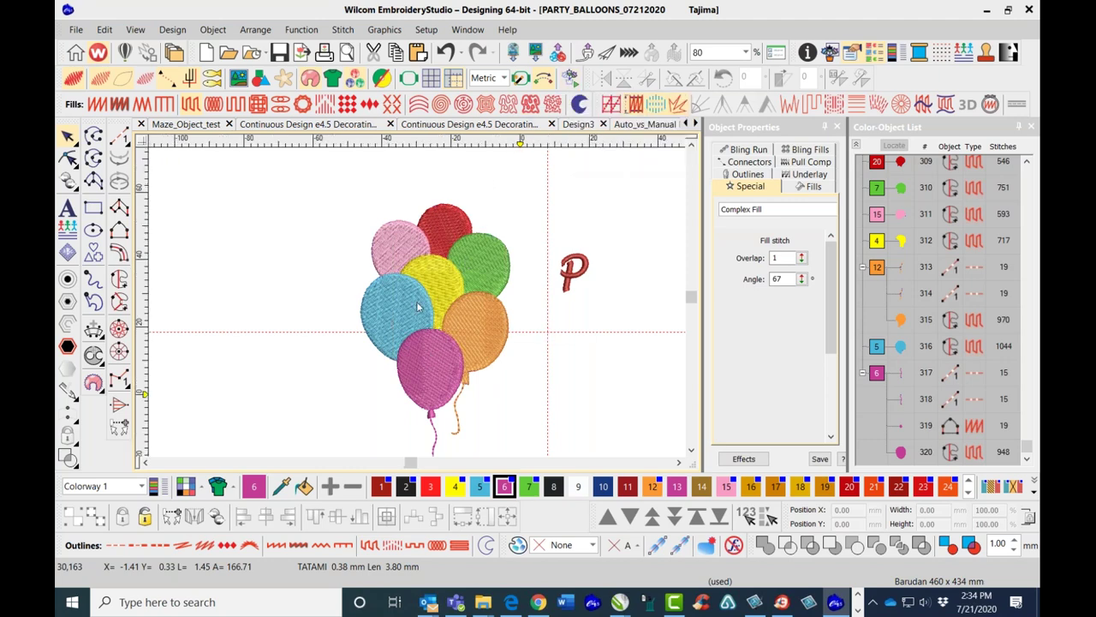
Simulate the stitch-out from the red initial through the red balloon to examine how its fill is sewn, and stop the simulation.
scroll(416, 301, "up", 2)
scroll(416, 301, "up", 1)
scroll(418, 308, "down", 3)
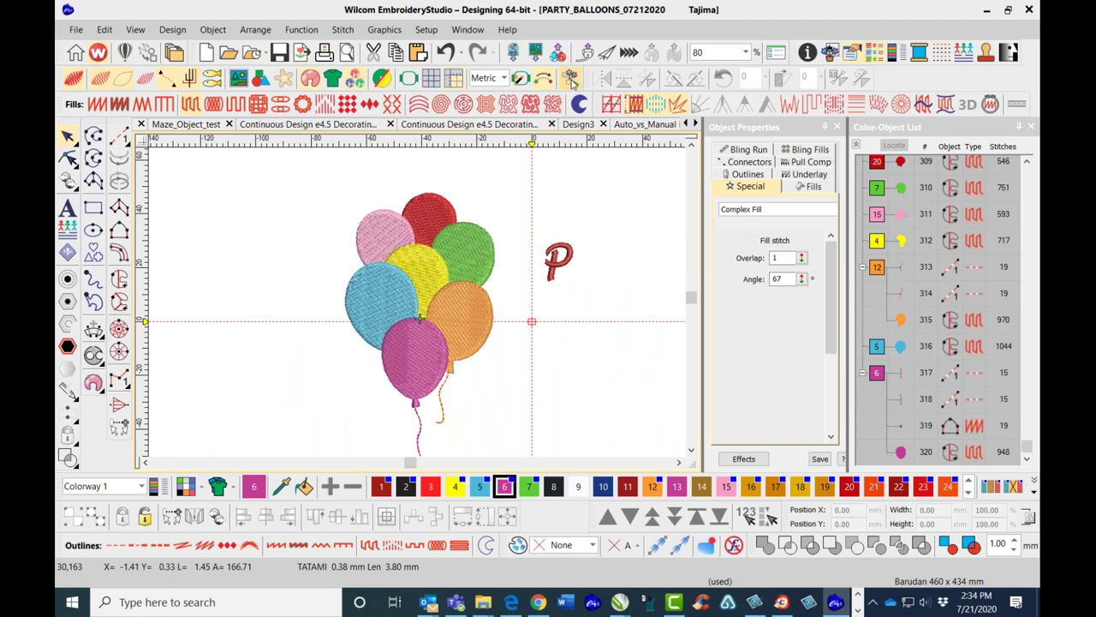
left_click(570, 78)
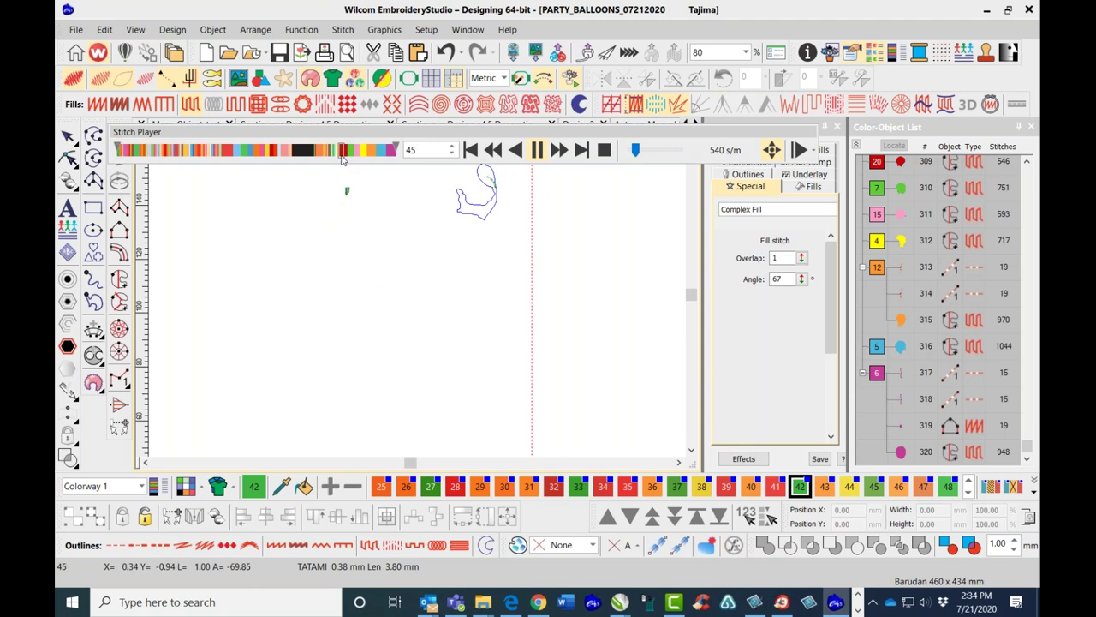
left_click(342, 154)
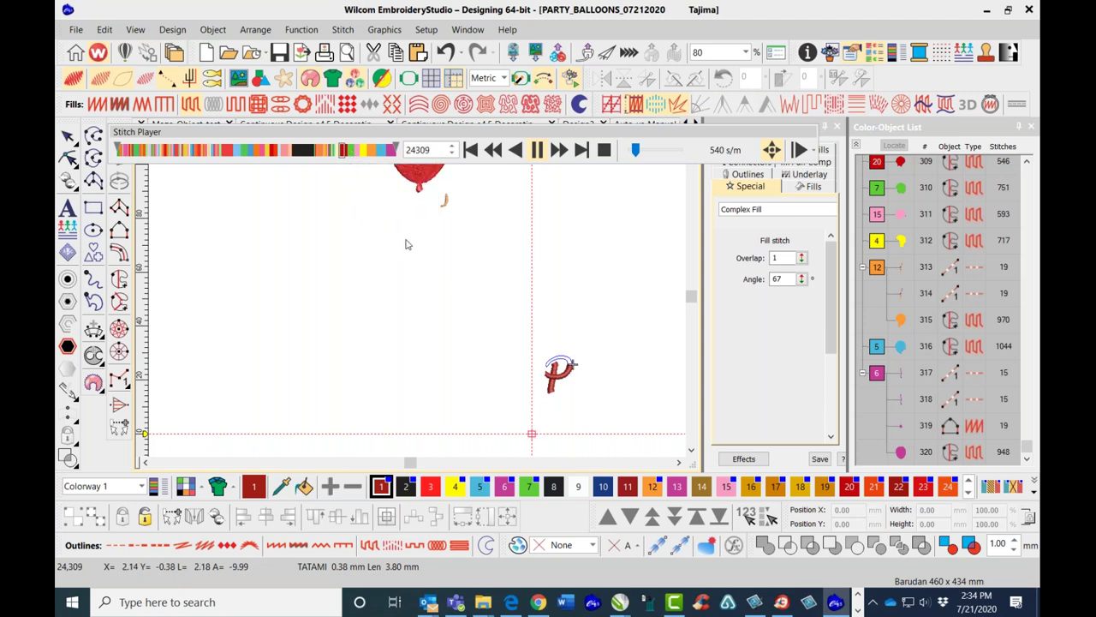
scroll(418, 308, "down", 1)
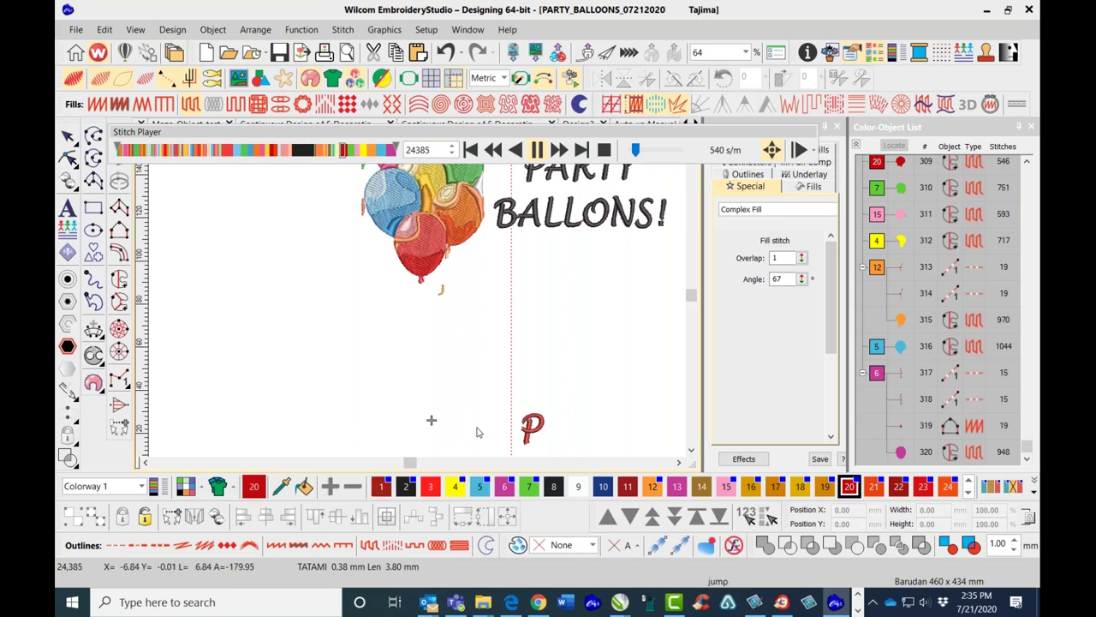
scroll(421, 306, "up", 2)
scroll(420, 312, "up", 2)
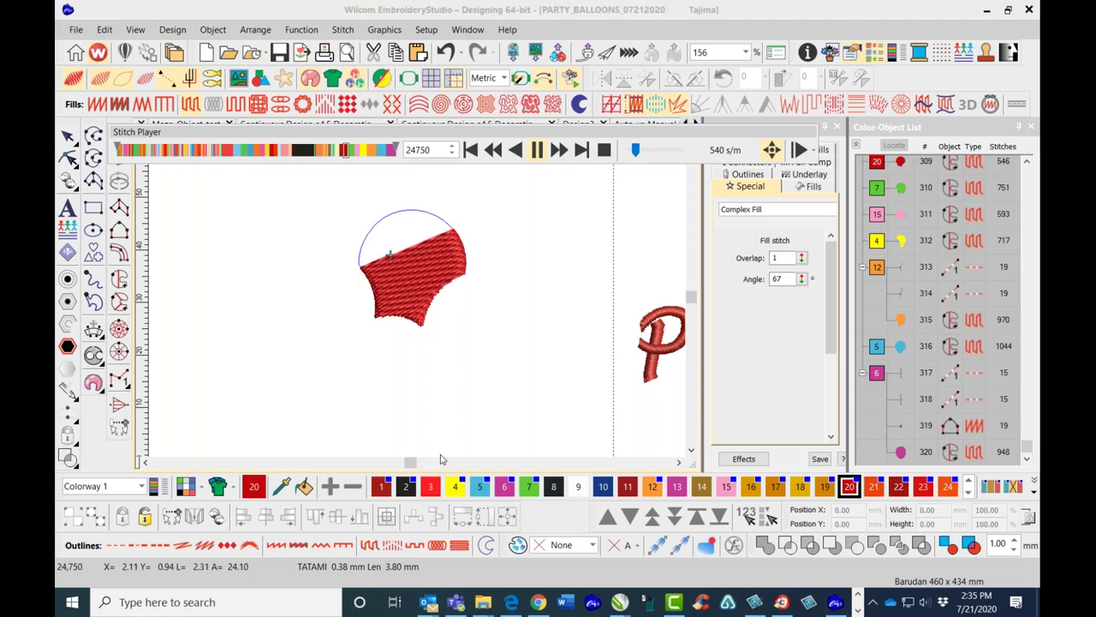
key("space")
left_click(537, 150)
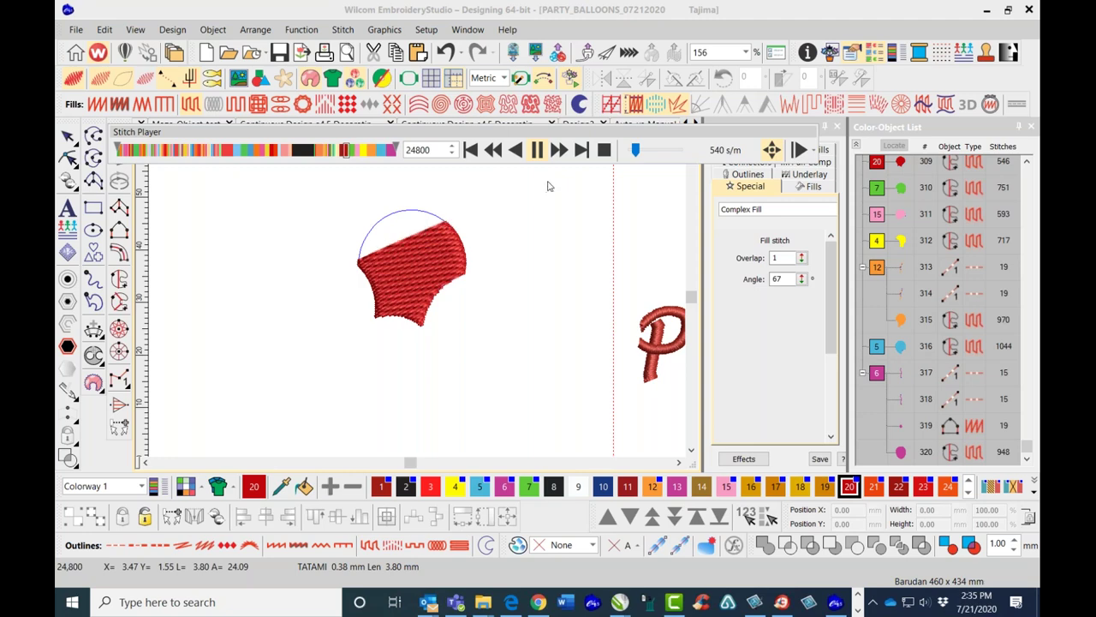
left_click(604, 151)
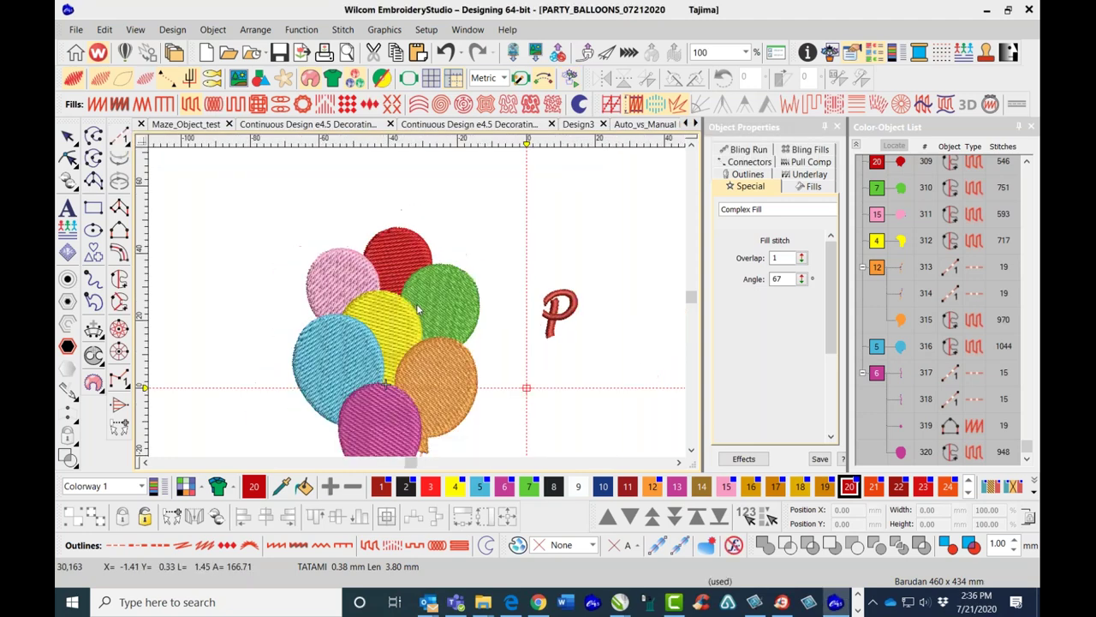
Select the balloon fills, and extend the selection to every object that uses the Tatami stitch type.
scroll(417, 308, "down", 2)
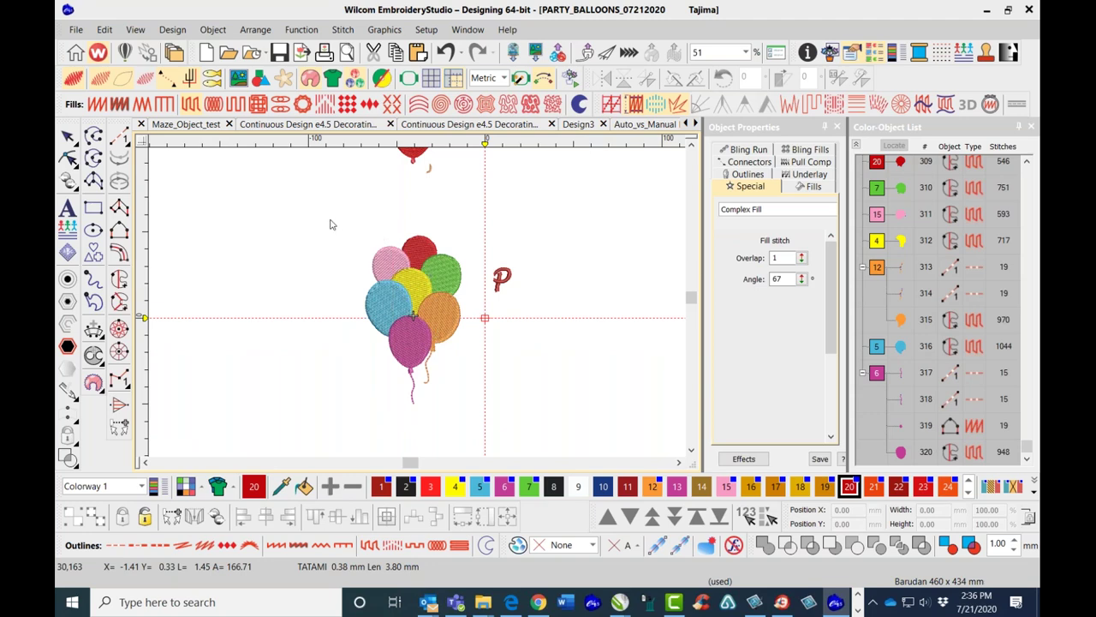
left_click(453, 364)
left_click_drag(461, 371, 469, 373)
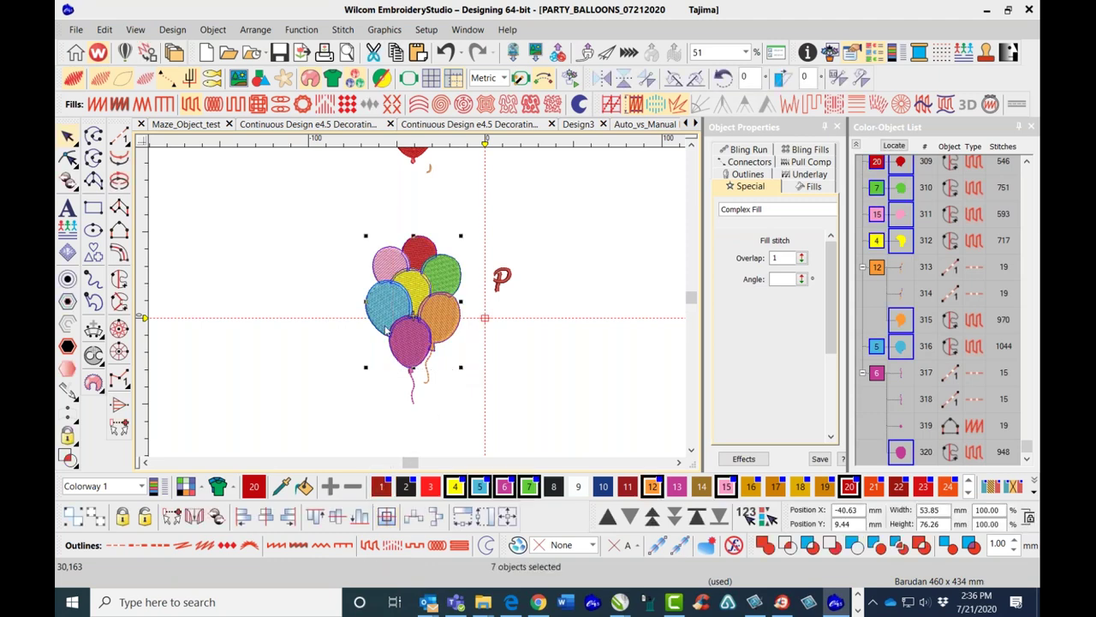
scroll(416, 308, "up", 2)
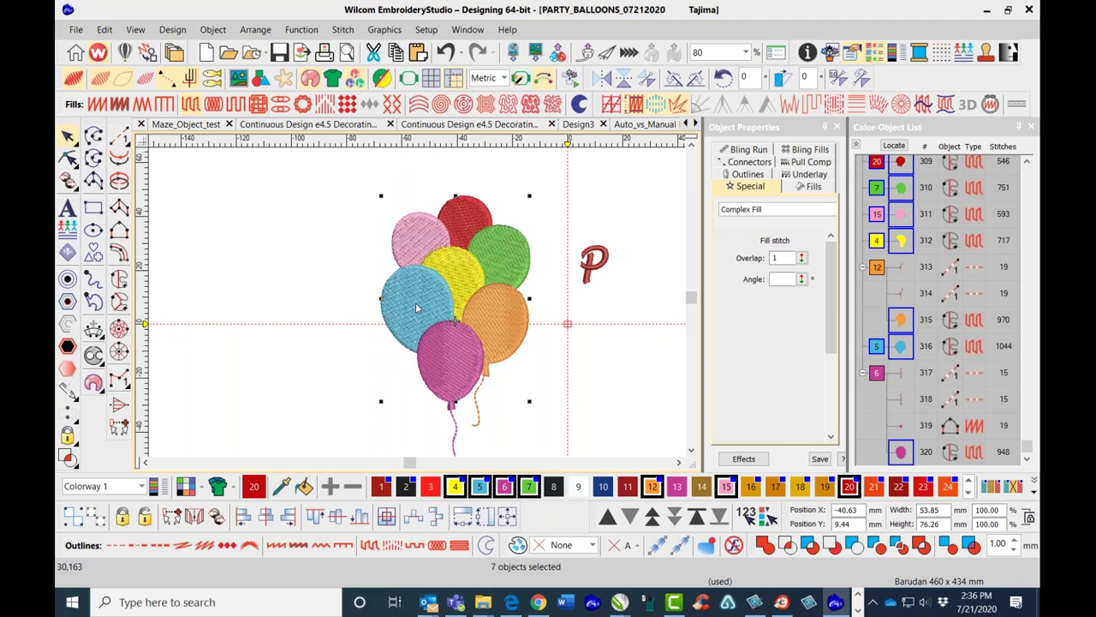
left_click(103, 32)
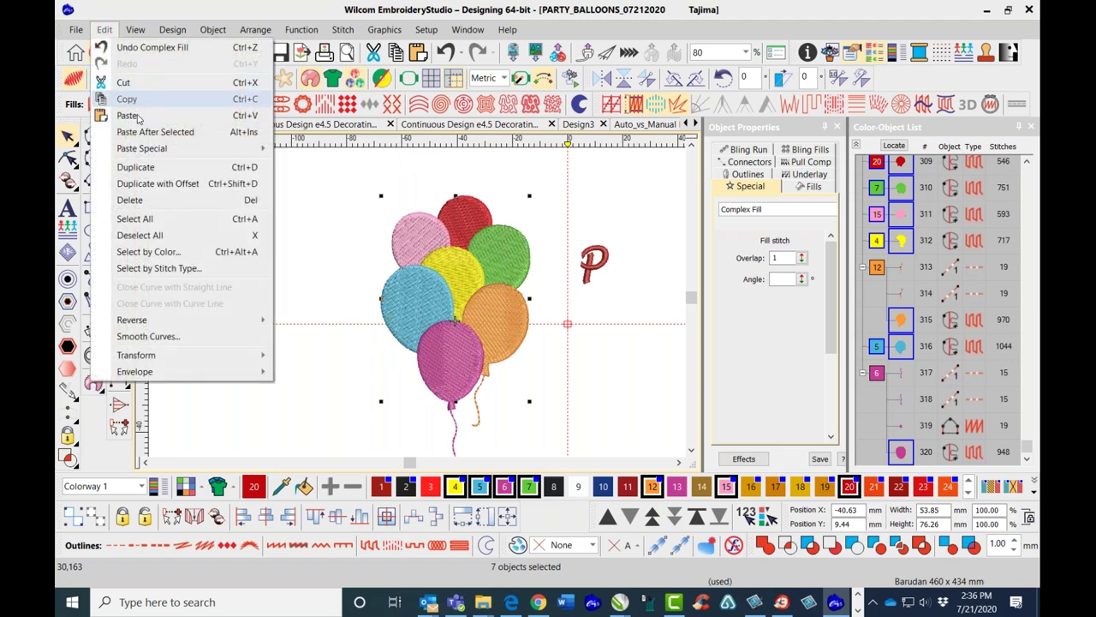
left_click(173, 270)
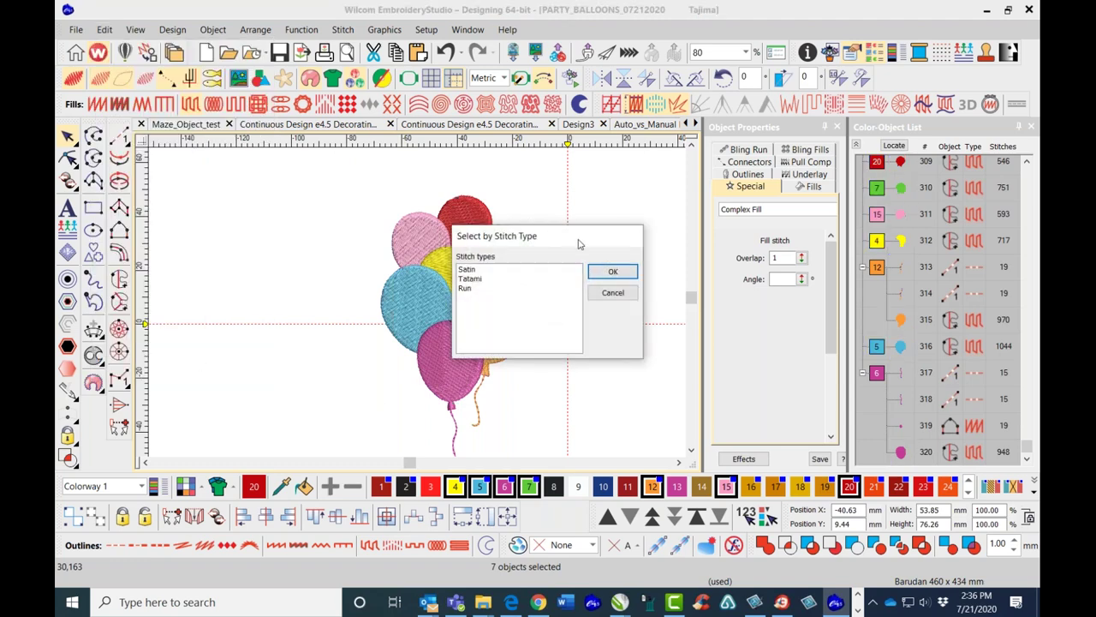
left_click_drag(578, 245, 668, 193)
left_click(565, 232)
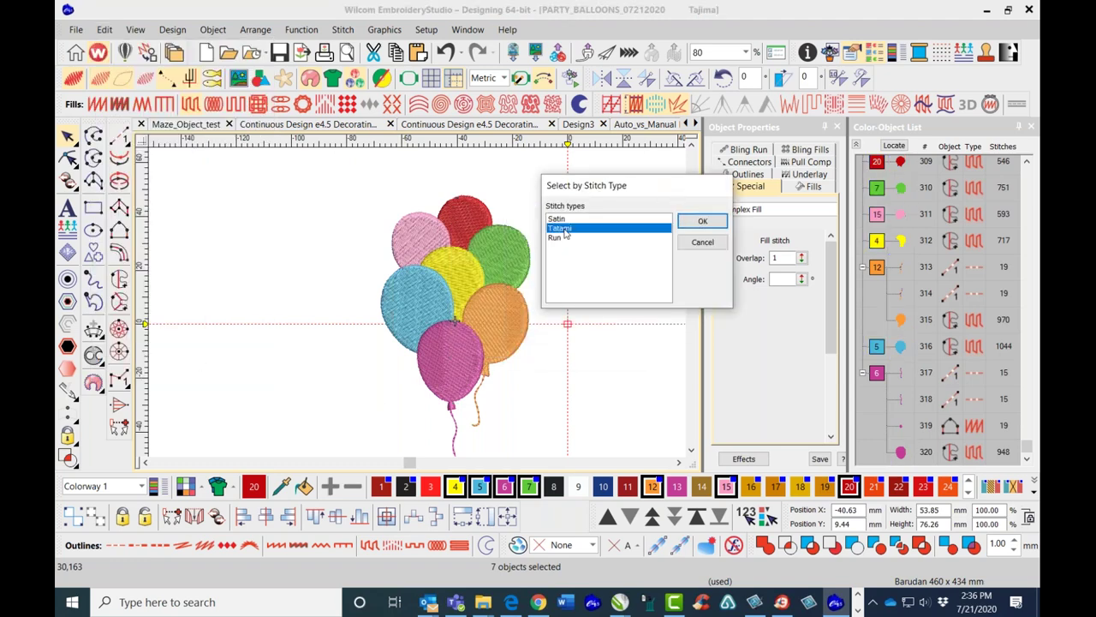
left_click(700, 221)
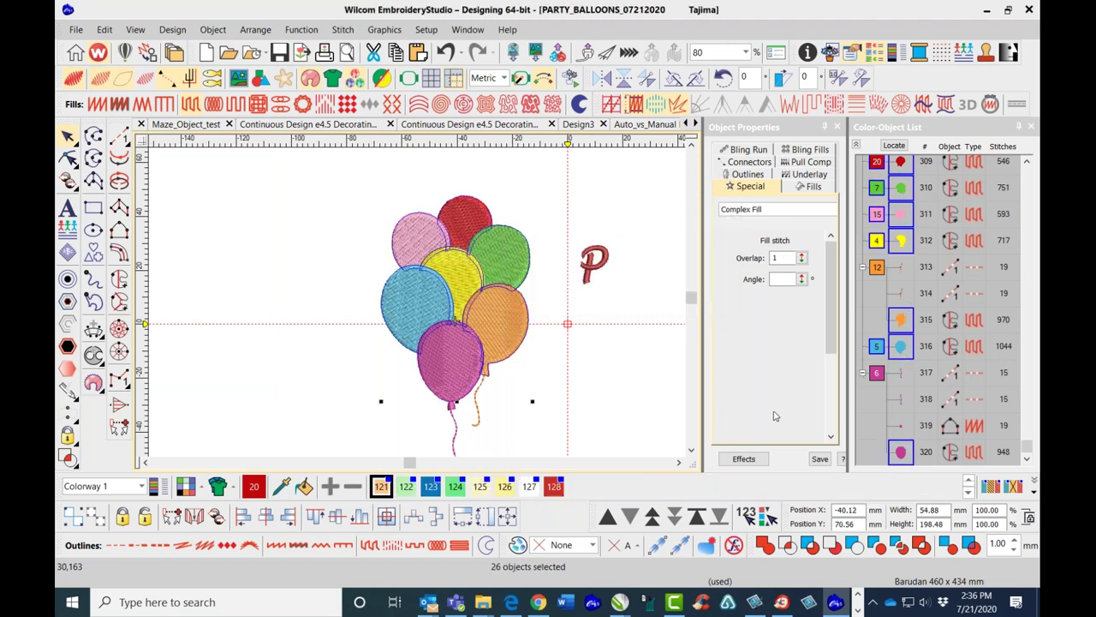
Enable the first underlay for the selected fills and set its type to Edge run.
left_click(805, 178)
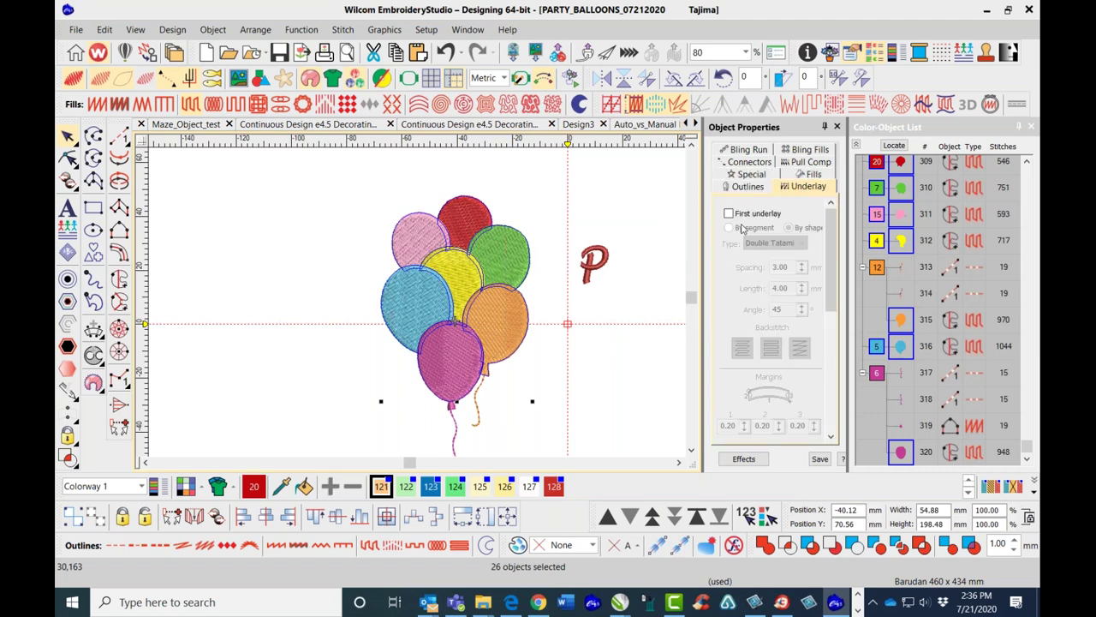
left_click(728, 214)
left_click(802, 244)
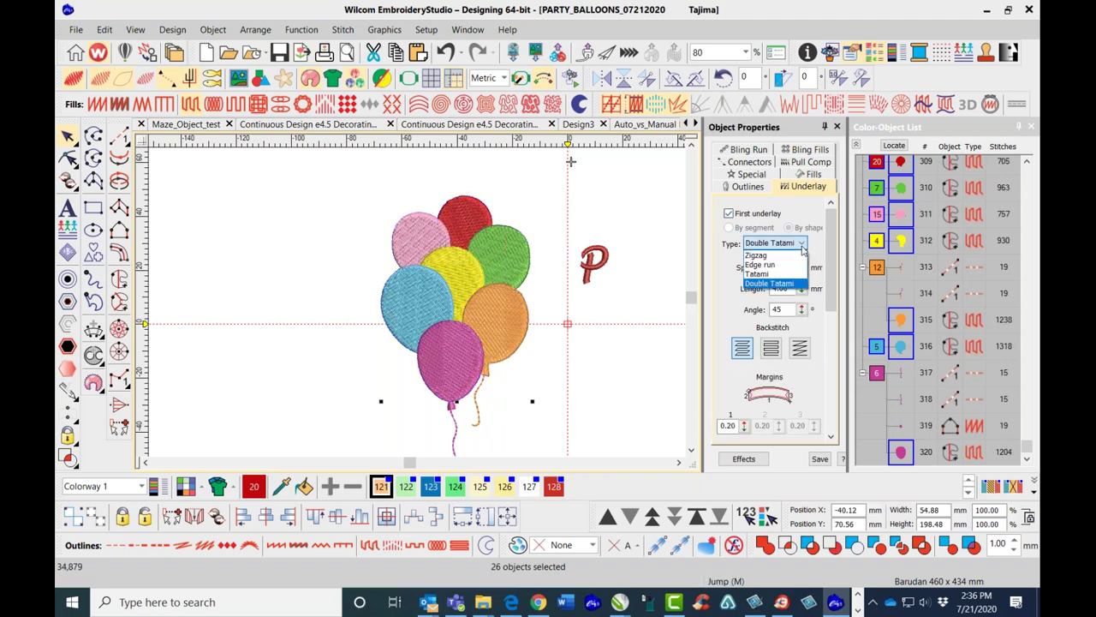
left_click(793, 273)
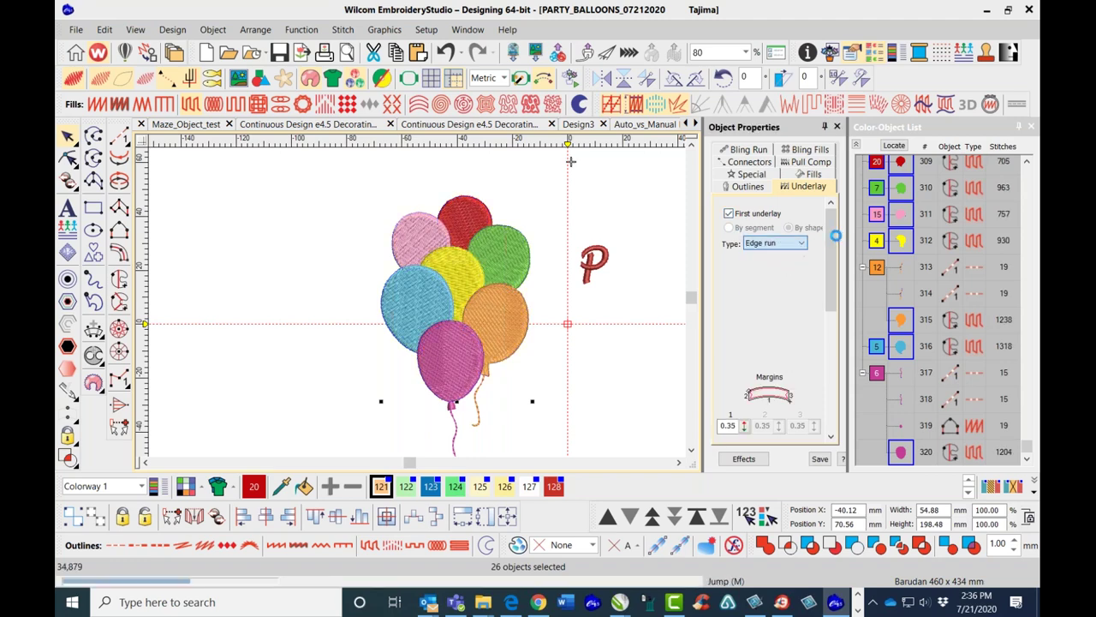
Enable a second underlay of type Tatami for the selected fills and clear the selection.
left_click_drag(831, 240, 833, 326)
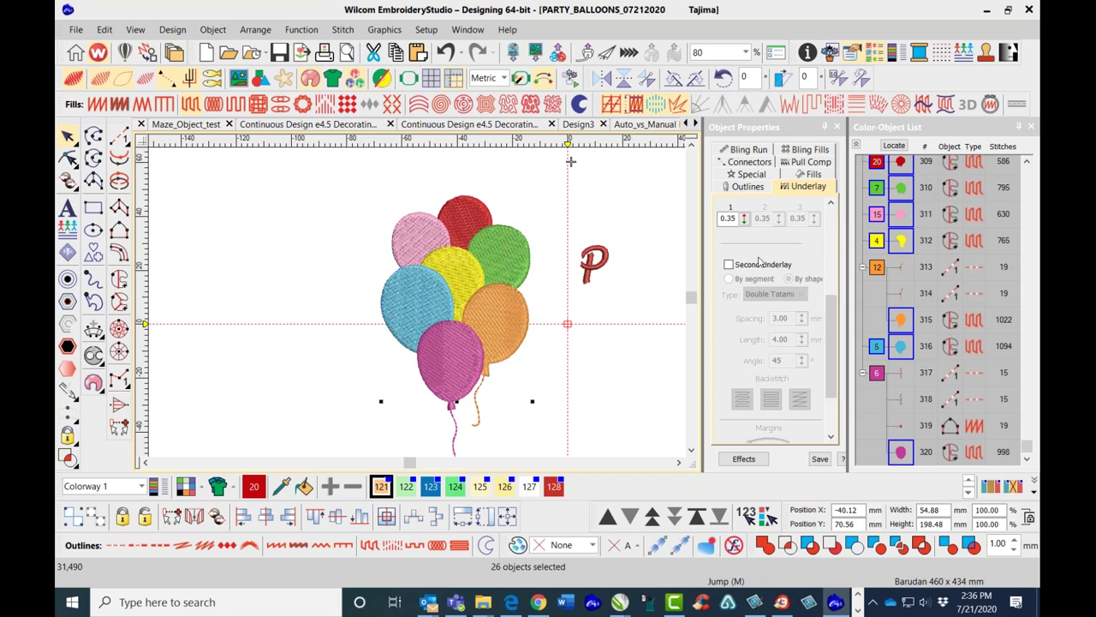
left_click(729, 265)
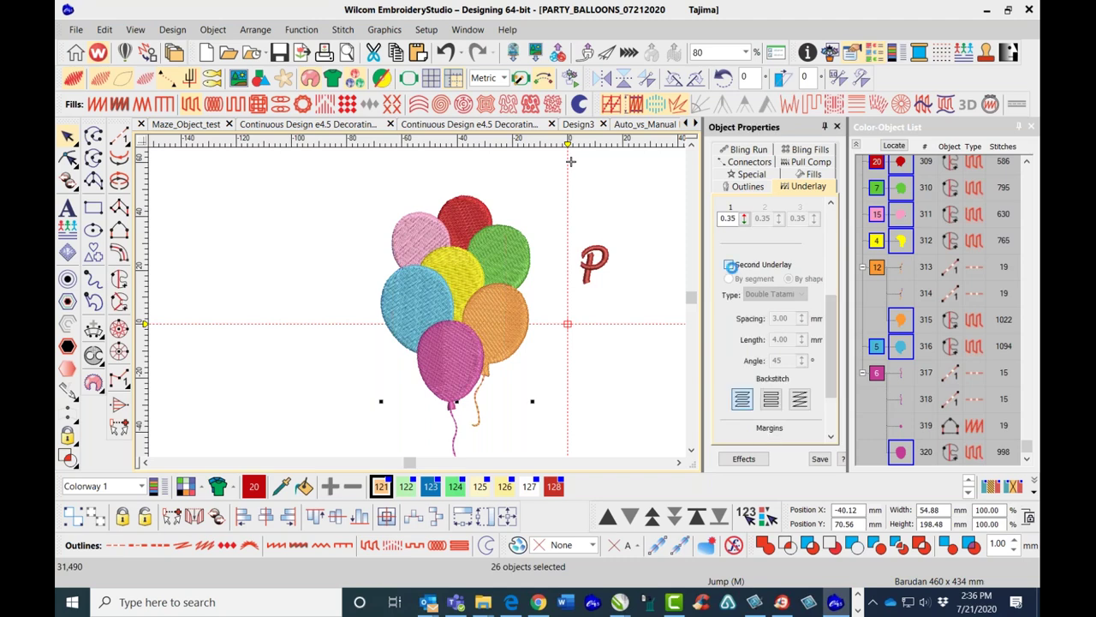
left_click(803, 293)
left_click(771, 310)
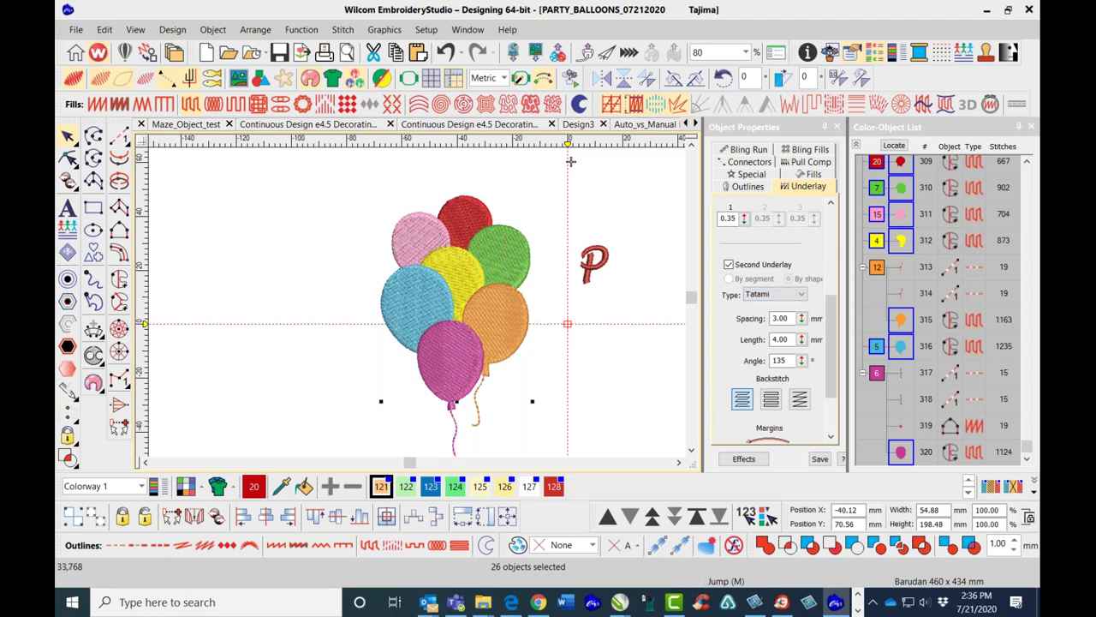
left_click(802, 295)
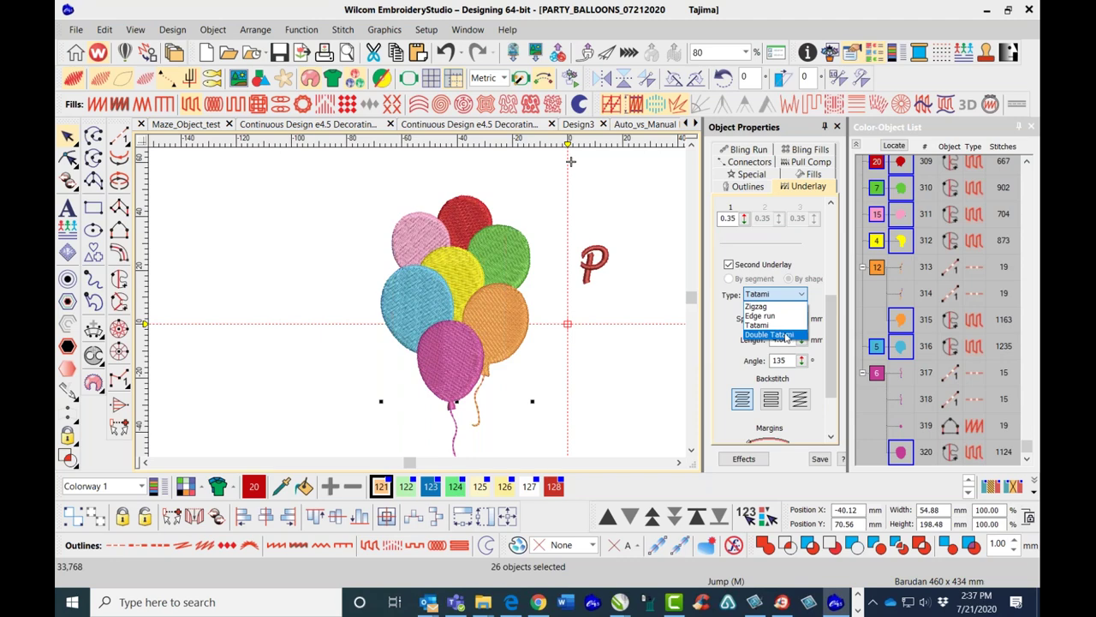
left_click(631, 298)
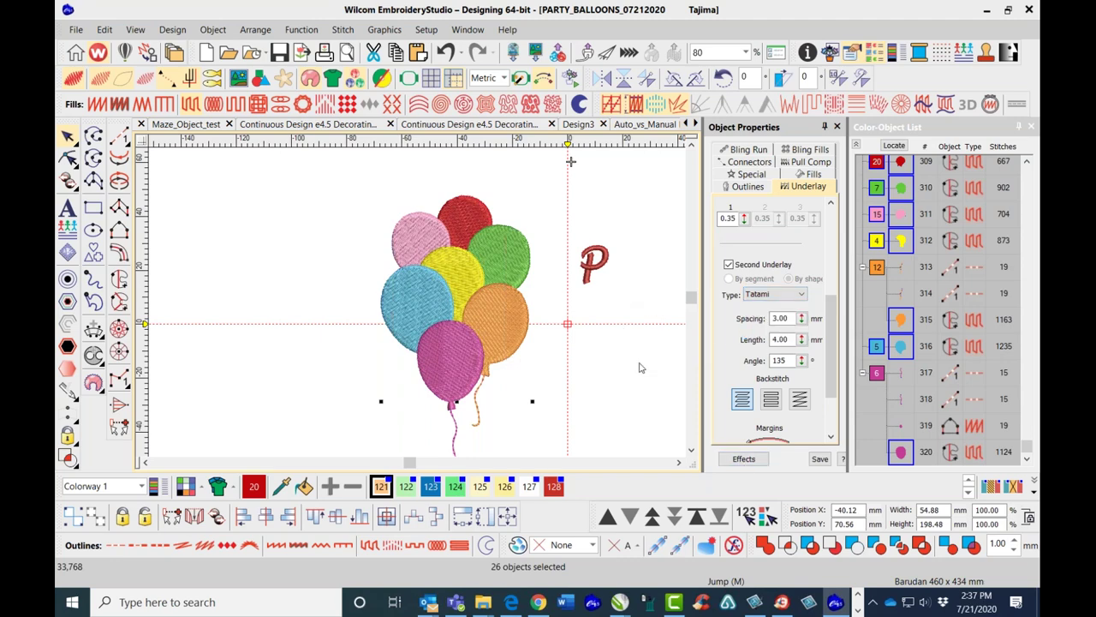
left_click(359, 247)
Simulate the stitch-out from the red balloon to examine underlay and sewing order, adjusting playback to 8220, 2280 and finally 129900 s/m.
scroll(510, 254, "up", 2)
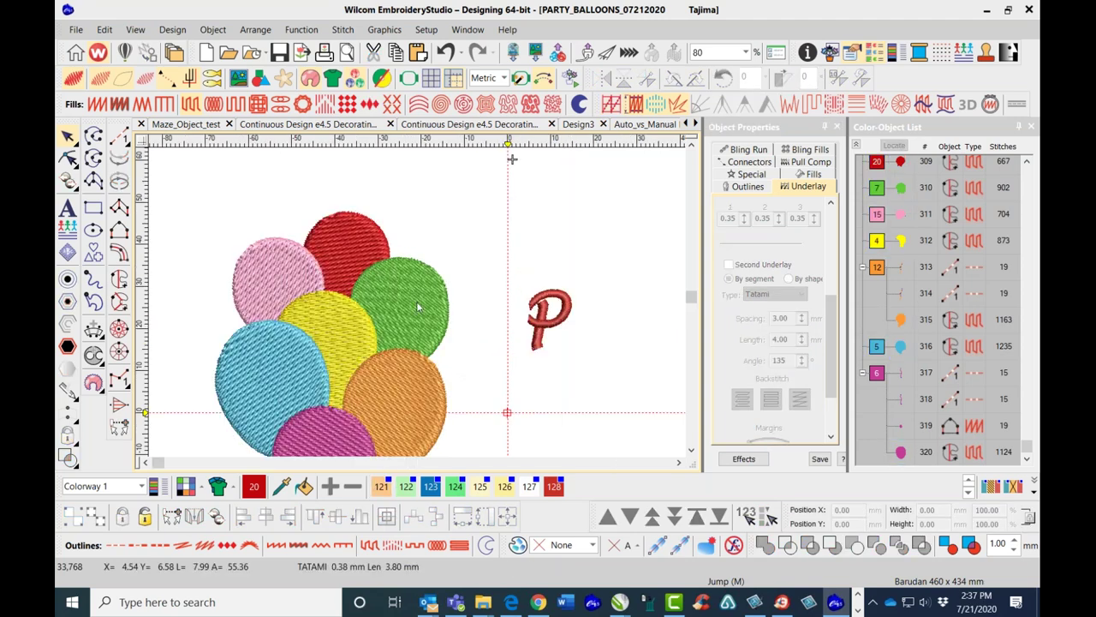
scroll(418, 306, "down", 1)
scroll(437, 245, "up", 1)
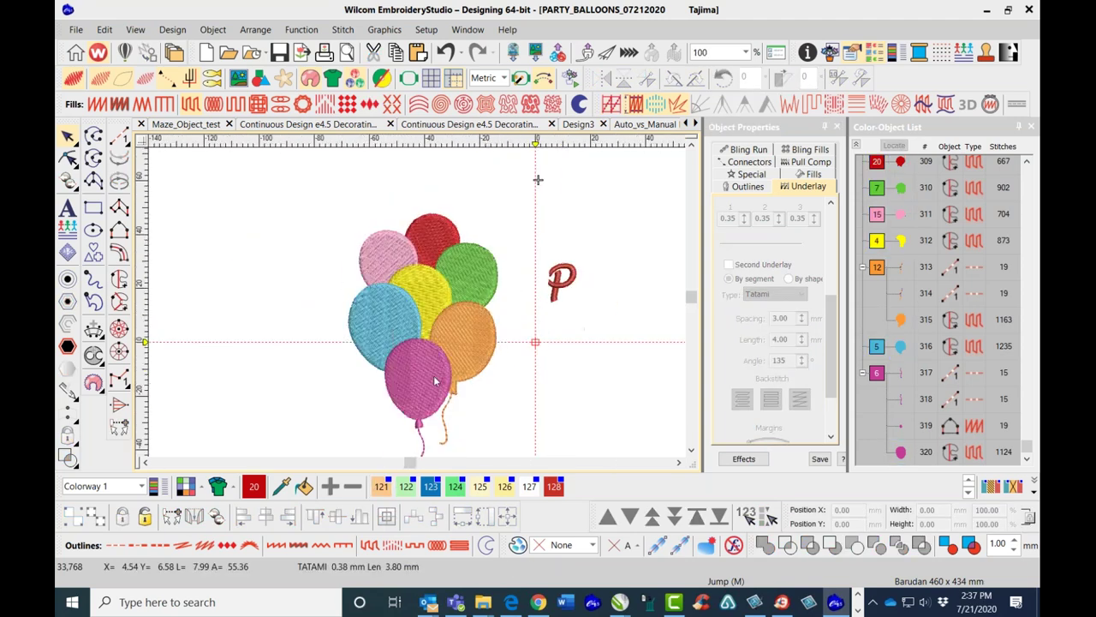
left_click(571, 77)
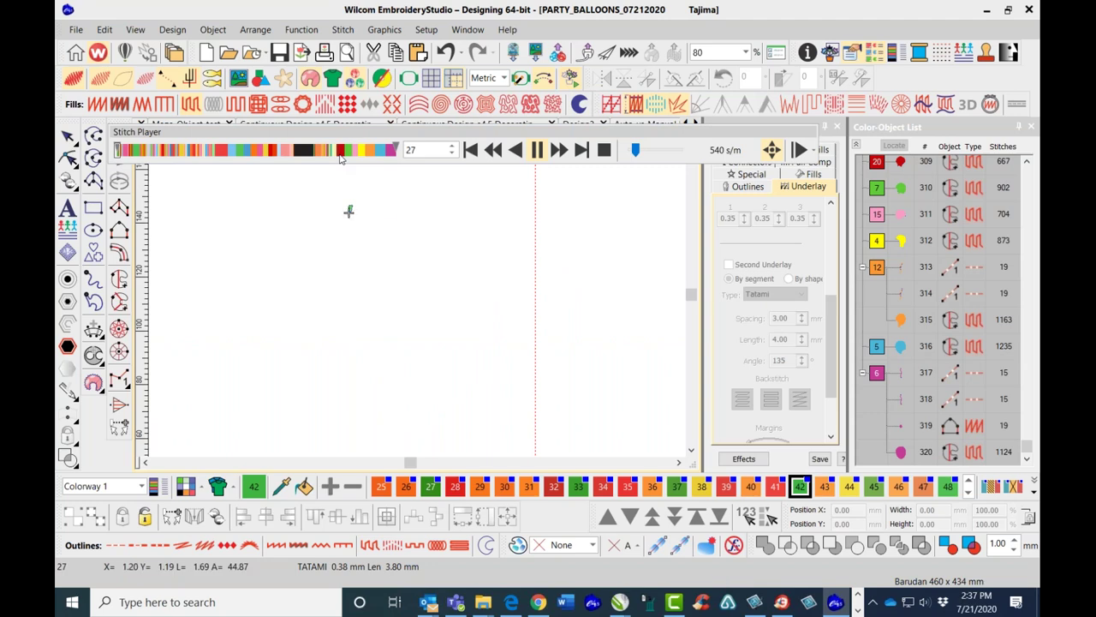
left_click(340, 152)
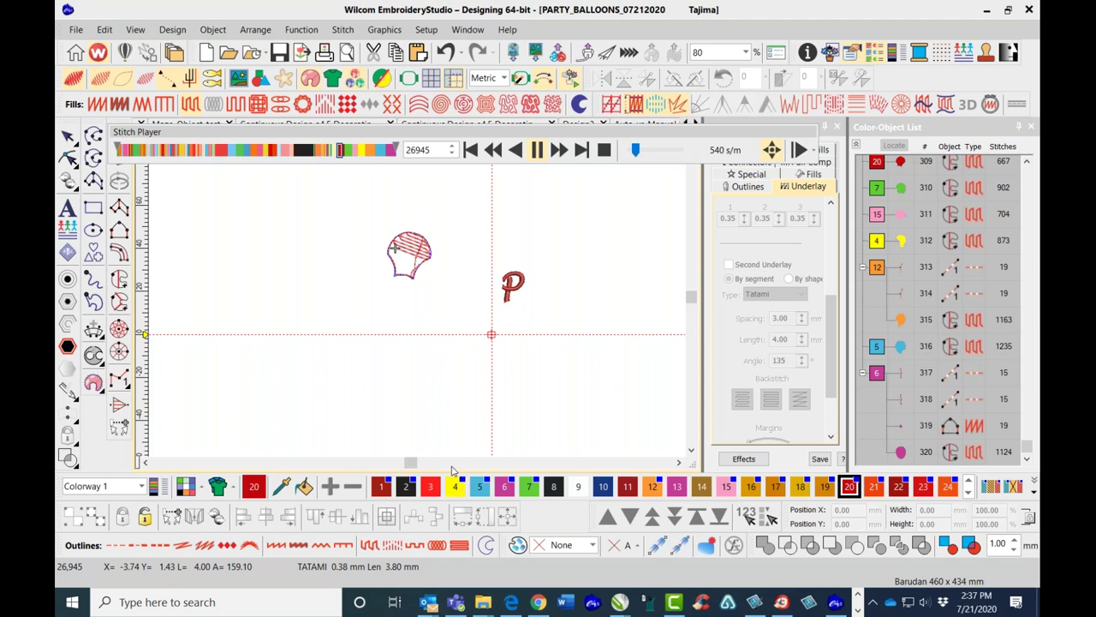
left_click_drag(636, 150, 658, 151)
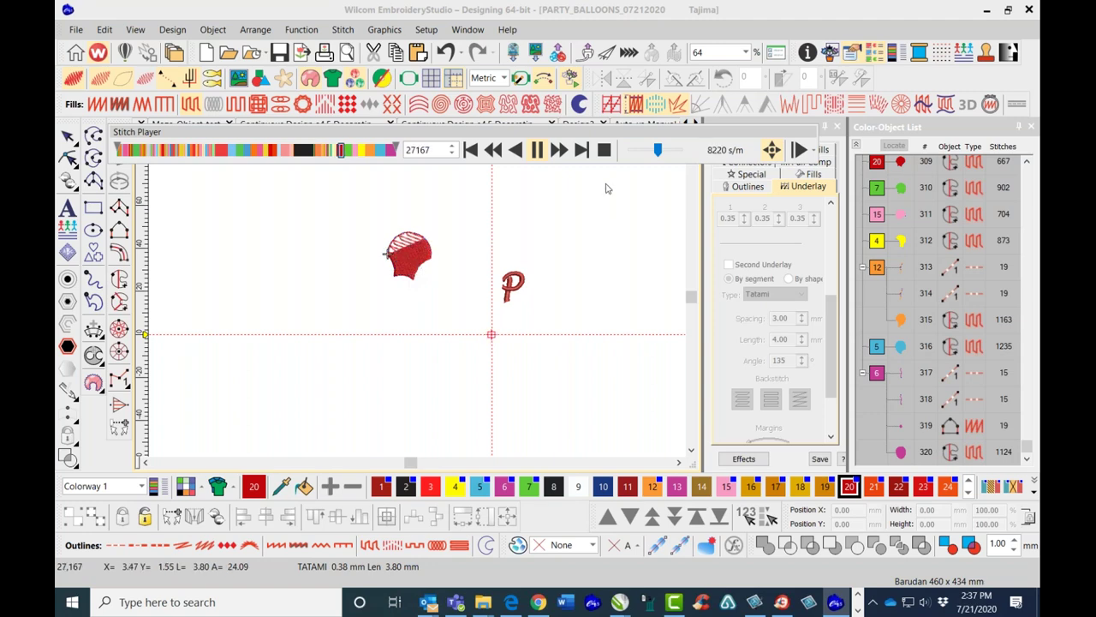
left_click_drag(656, 151, 648, 151)
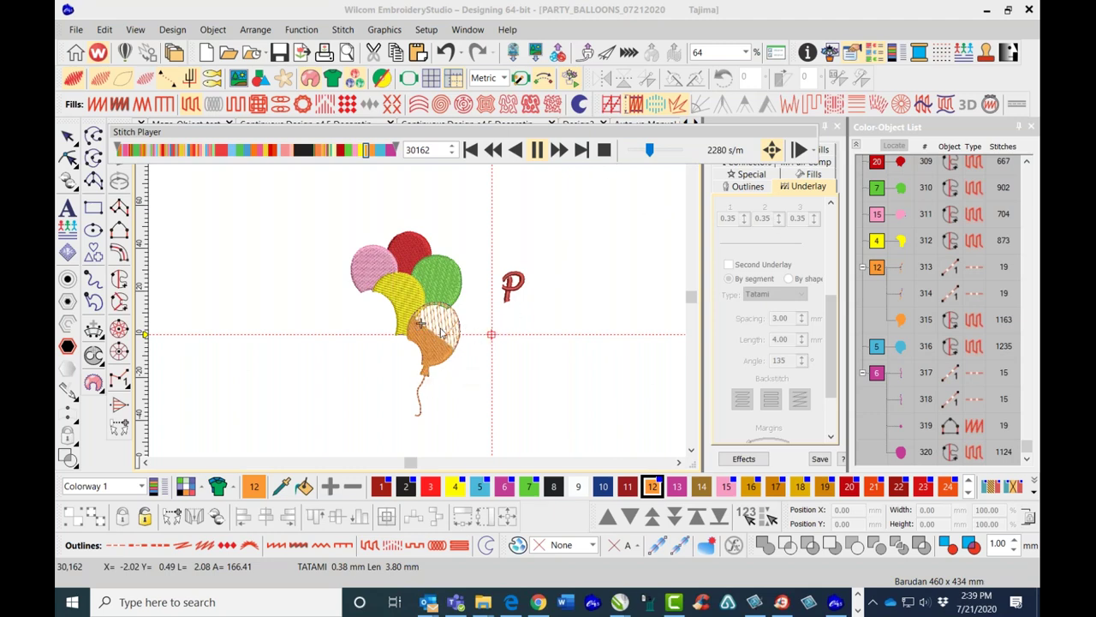
scroll(439, 329, "up", 1)
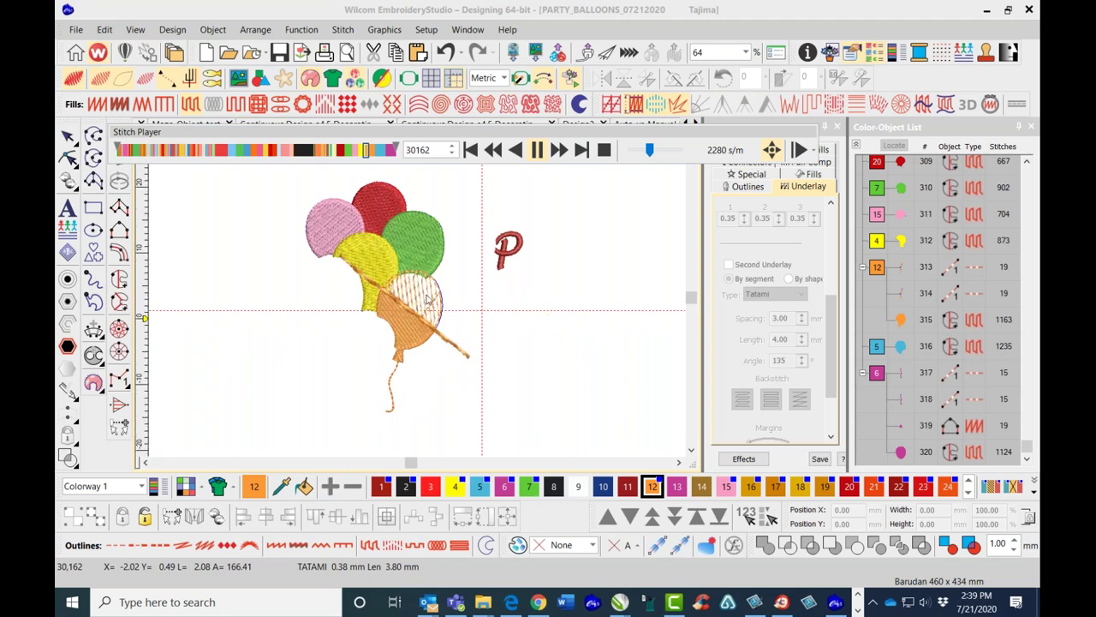
scroll(421, 304, "up", 4)
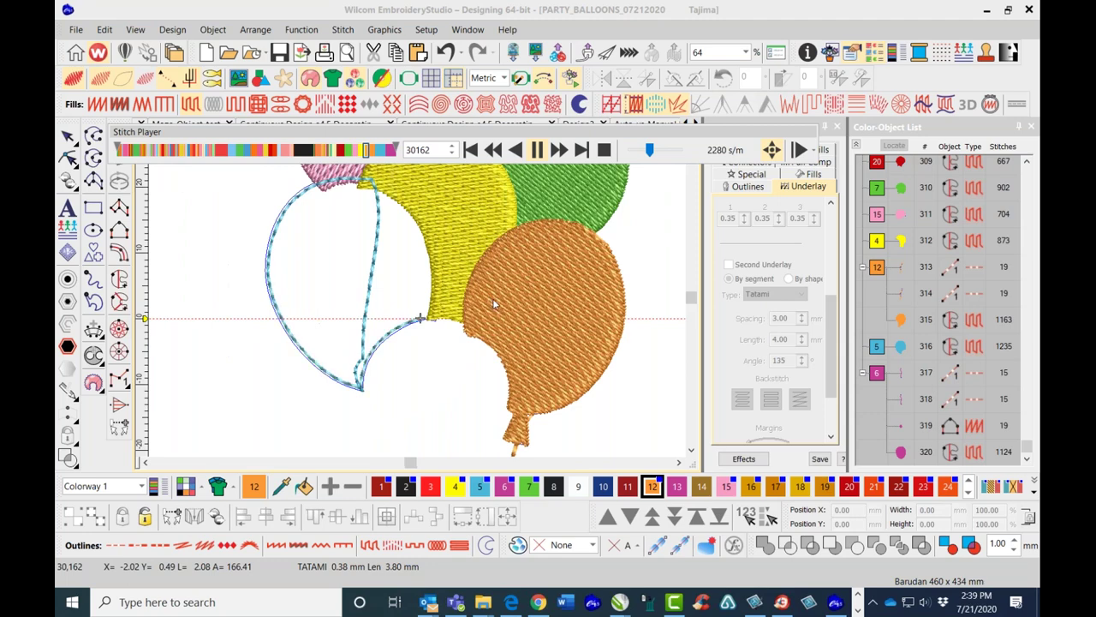
left_click_drag(660, 151, 673, 154)
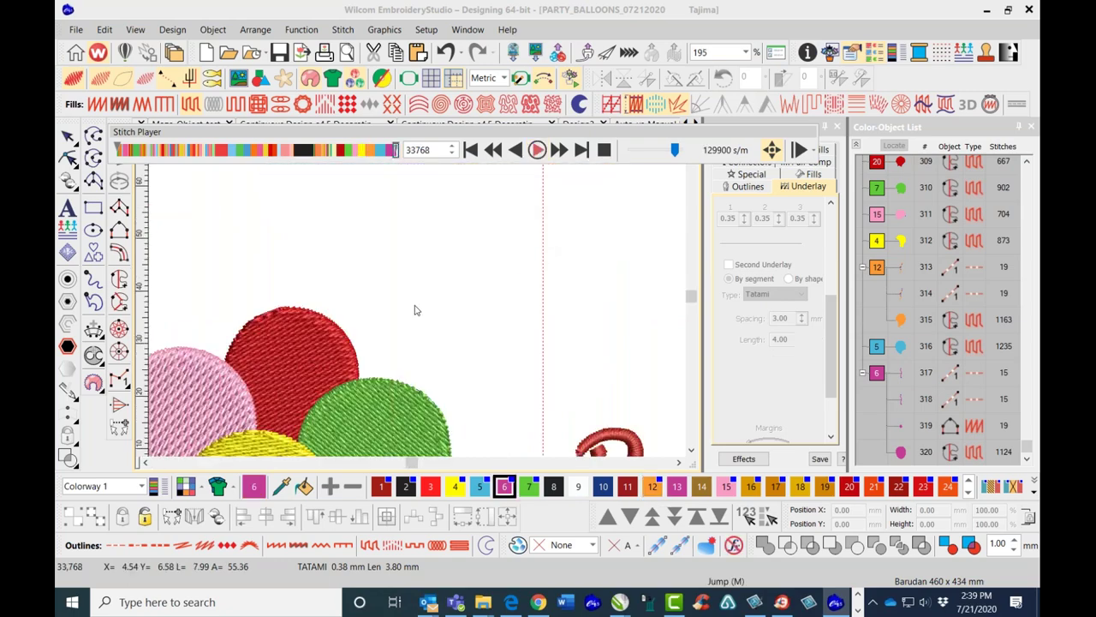
Inspect the finished balloon cluster and the earlier version above it, ending the stitch simulation.
scroll(416, 303, "down", 4)
scroll(416, 301, "up", 4)
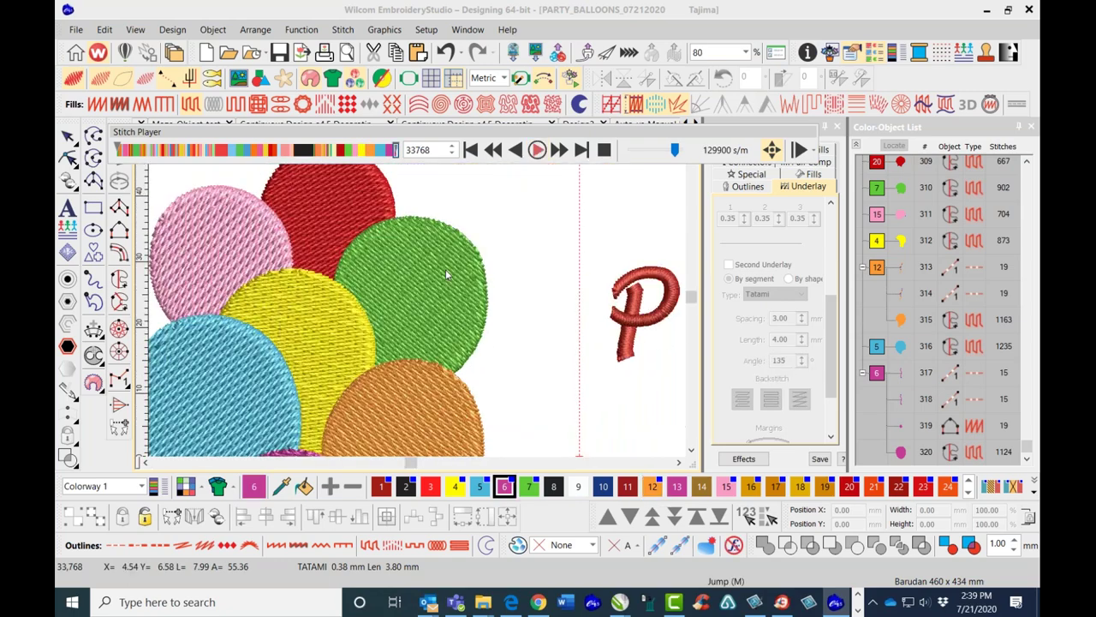
scroll(447, 274, "up", 3)
scroll(452, 280, "down", 1)
scroll(451, 280, "up", 1)
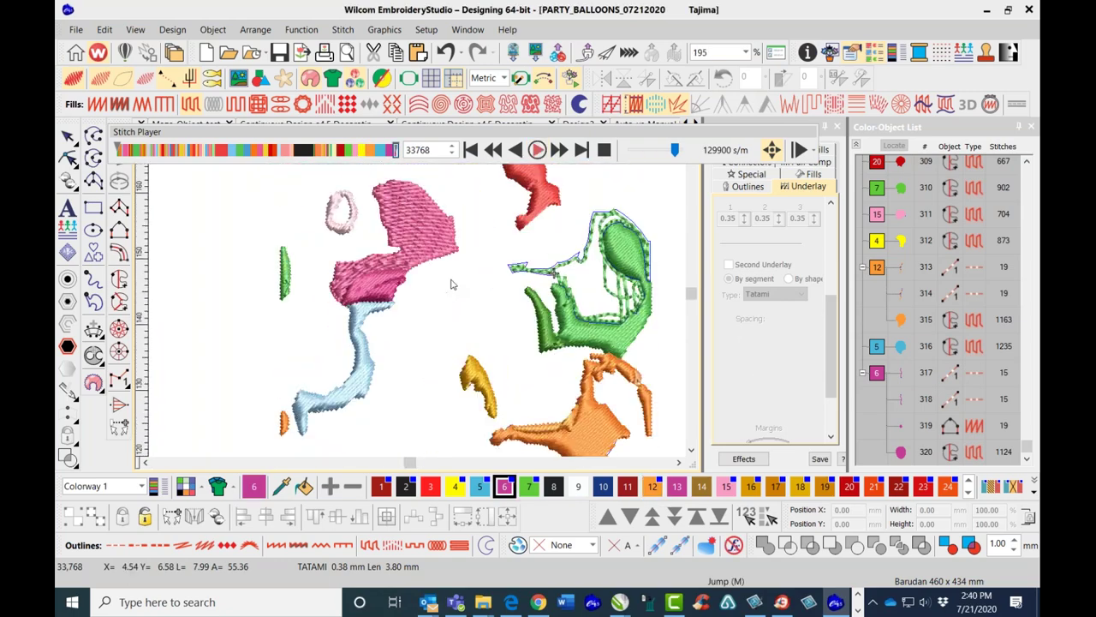
left_click(604, 150)
scroll(412, 311, "right", 3)
scroll(411, 312, "down", 3)
scroll(428, 309, "left", 3)
scroll(419, 303, "up", 2)
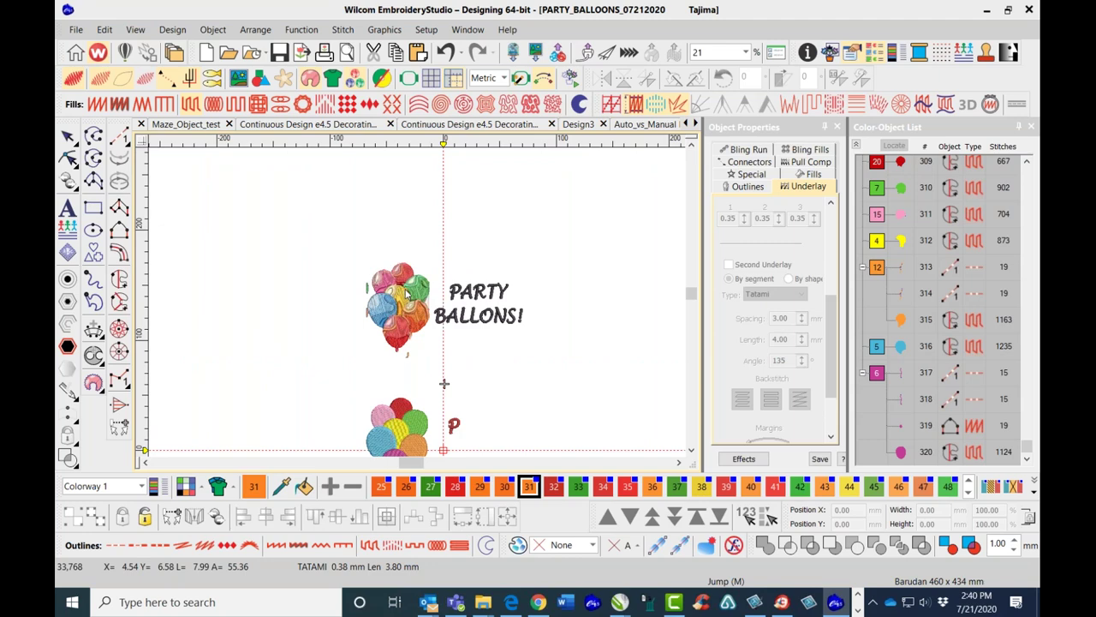
scroll(443, 383, "down", 2)
scroll(420, 306, "up", 2)
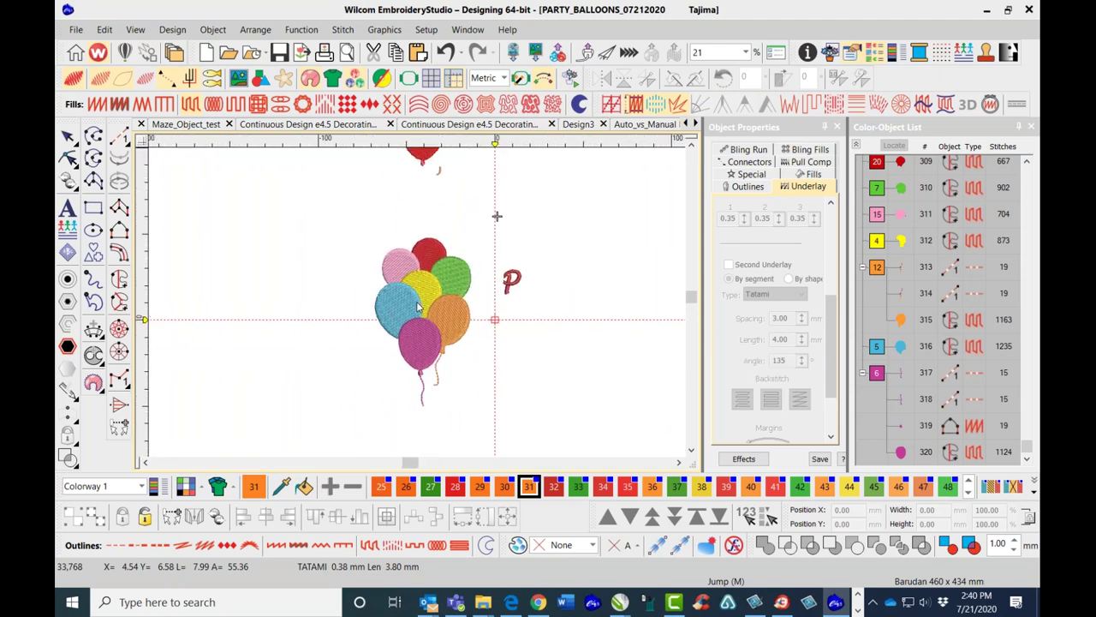
Show the design as plain stitches without TrueView and select the green balloon, bringing its second underlay's angle setting into view.
scroll(419, 307, "up", 3)
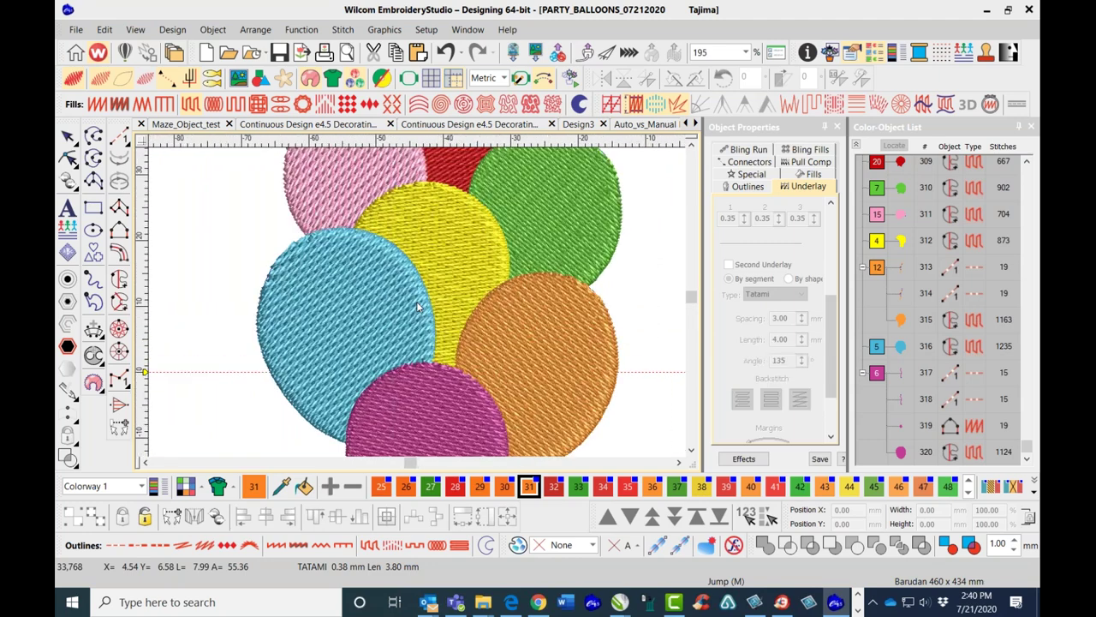
key("t")
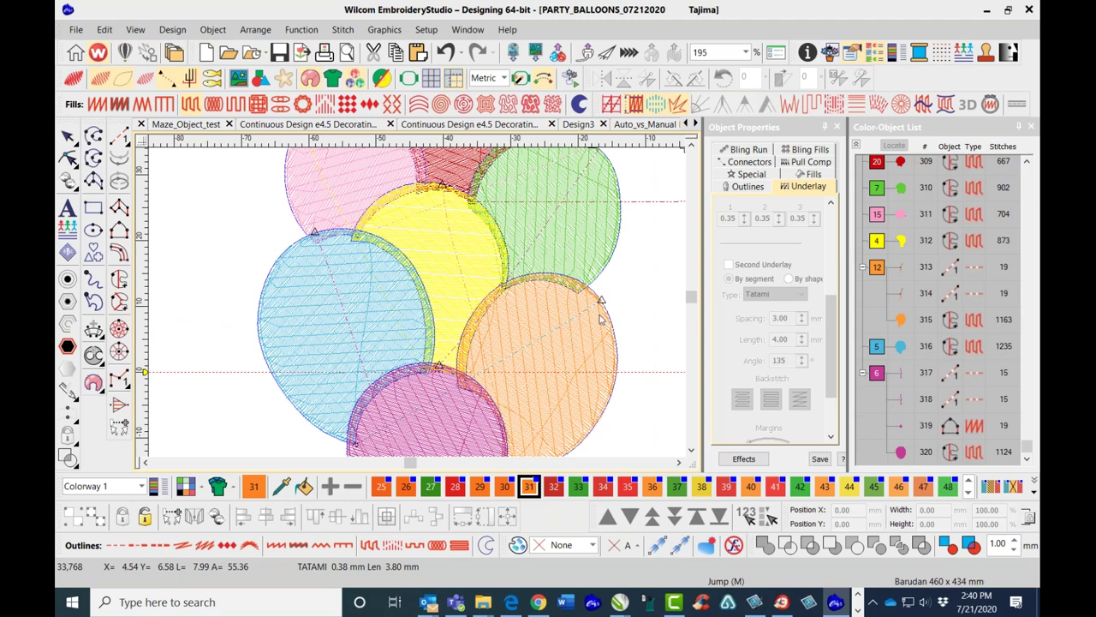
left_click(600, 239)
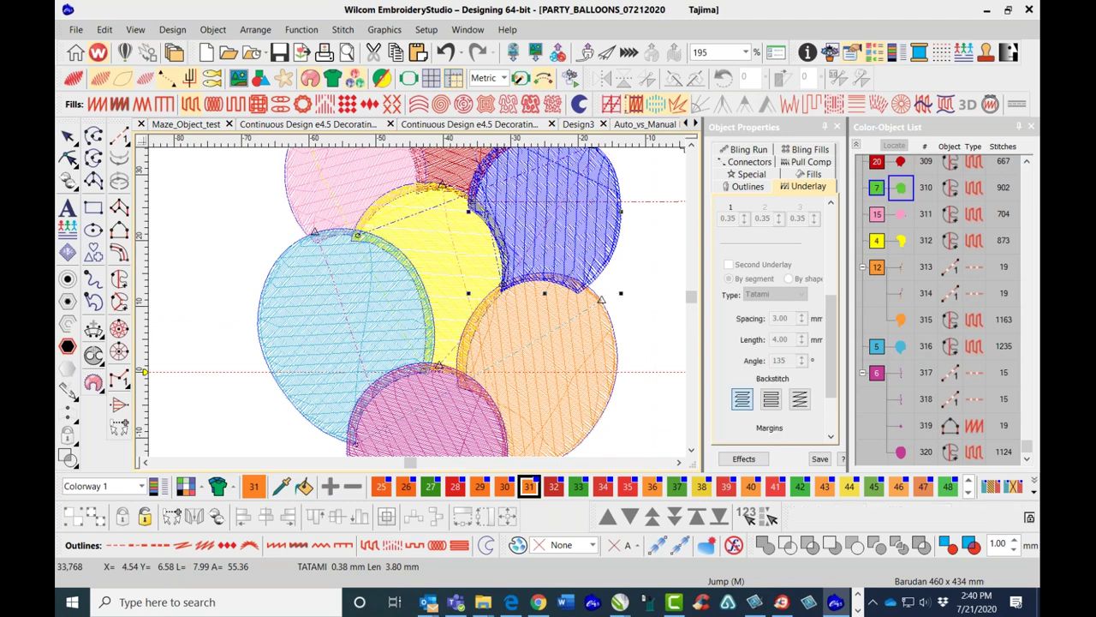
mouse_move(822, 313)
left_mouse_down()
mouse_move(835, 220)
mouse_move(839, 304)
mouse_move(844, 238)
mouse_move(833, 304)
left_mouse_up()
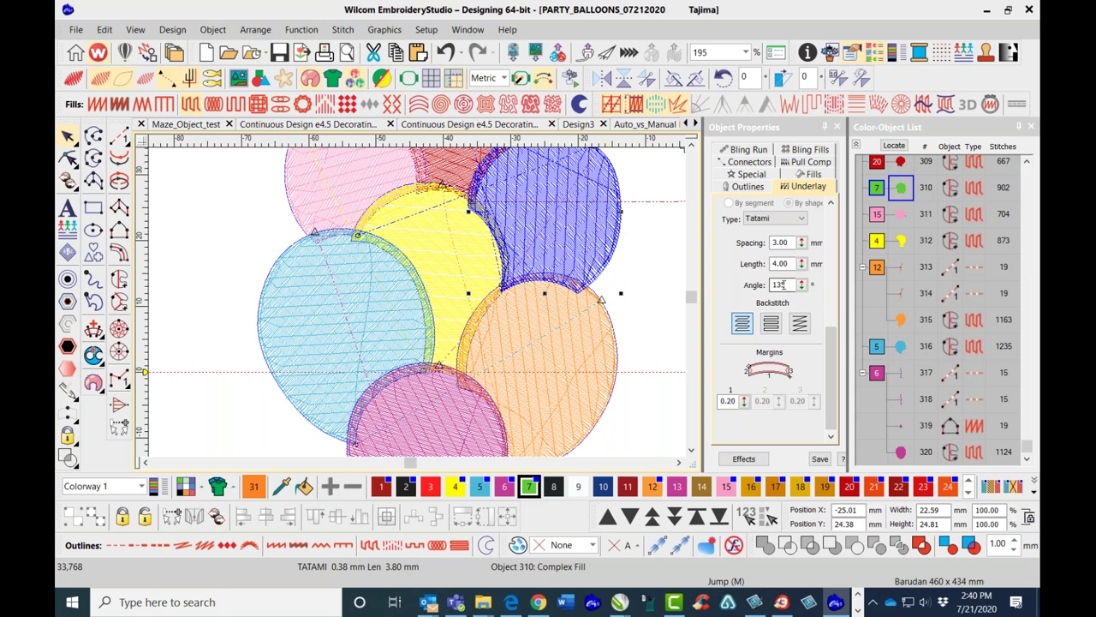
Set the green balloon's Tatami underlay angle to 121° and check the result in the stitch display.
left_click_drag(803, 290, 741, 315)
left_click_drag(745, 290, 739, 244)
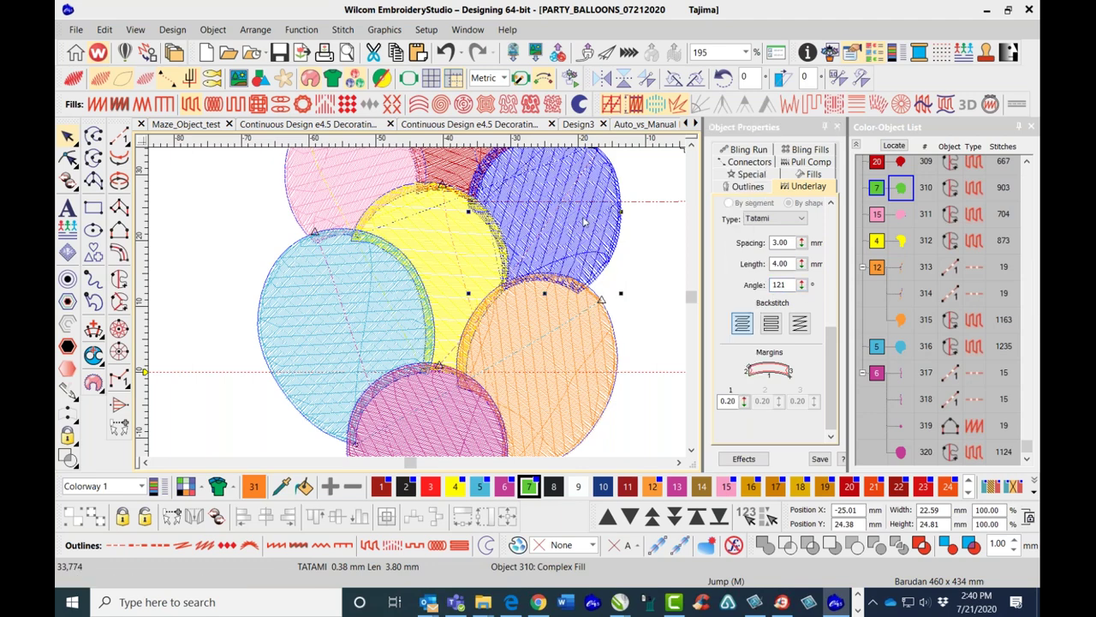
key("s")
key("s")
key("t")
key("t")
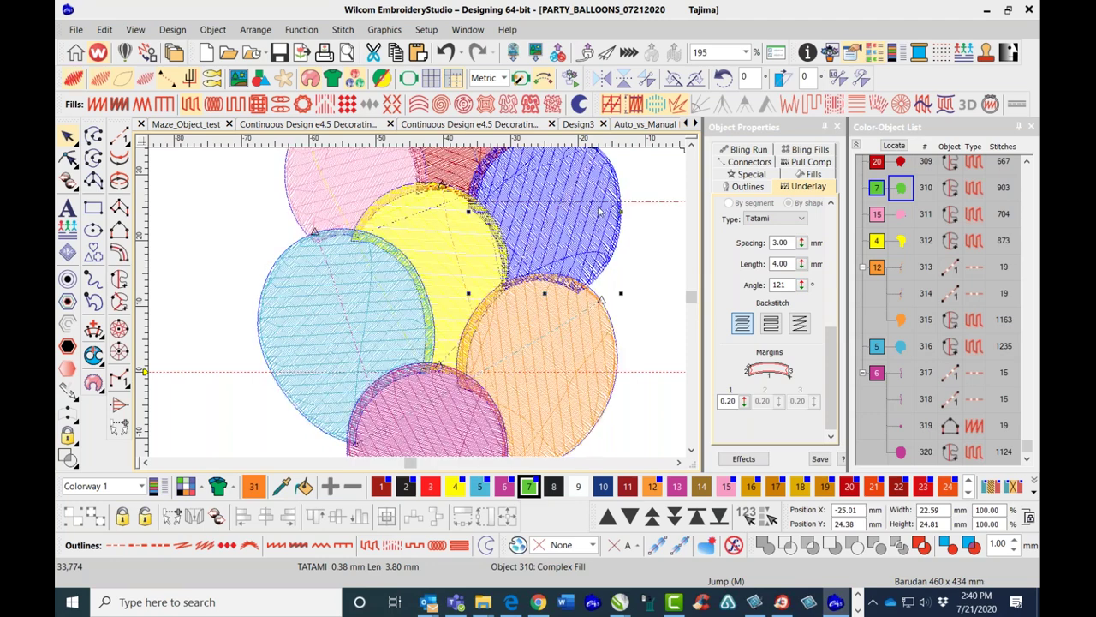
Set the green balloon's Tatami underlay angle to 45°, compare the rendered and plain stitch views, and clear the selection.
left_click_drag(788, 285, 762, 288)
type("4")
key("Return")
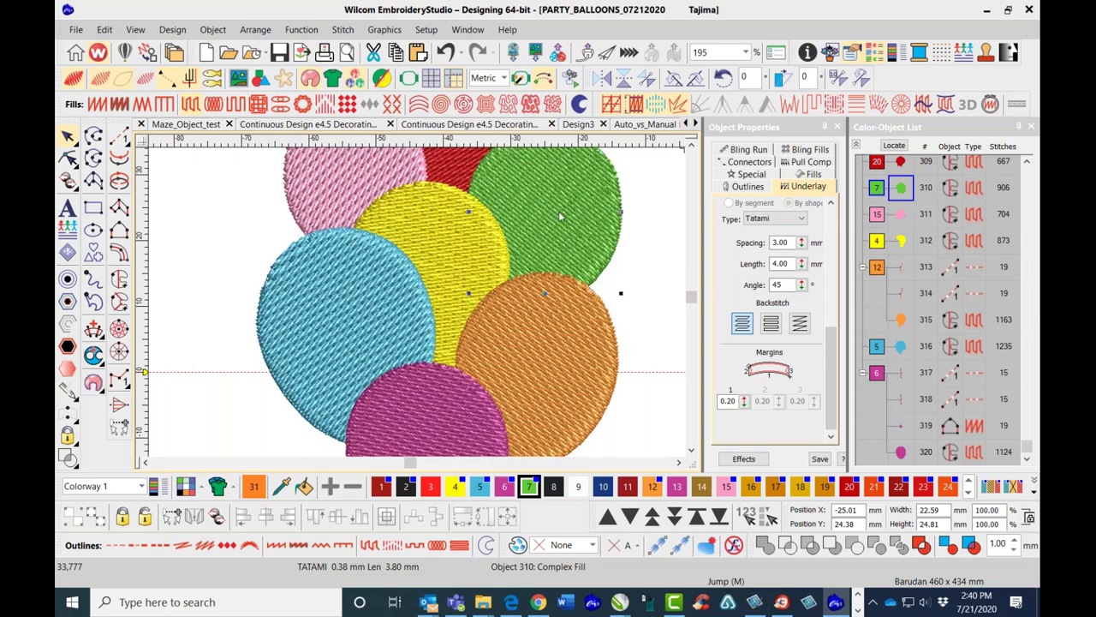
key("t")
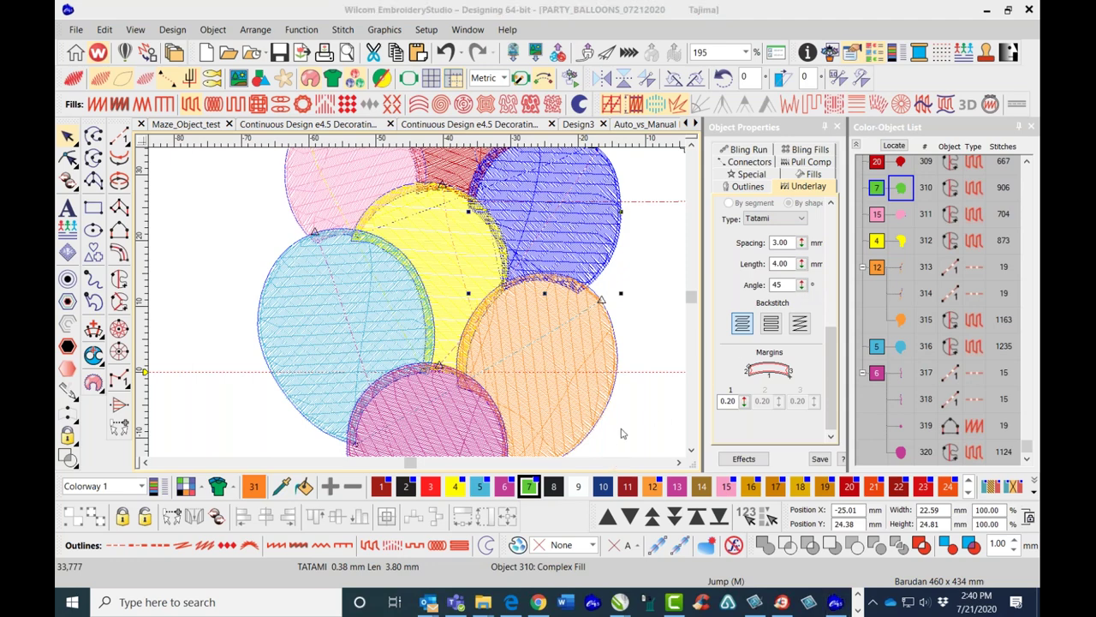
left_click(642, 354)
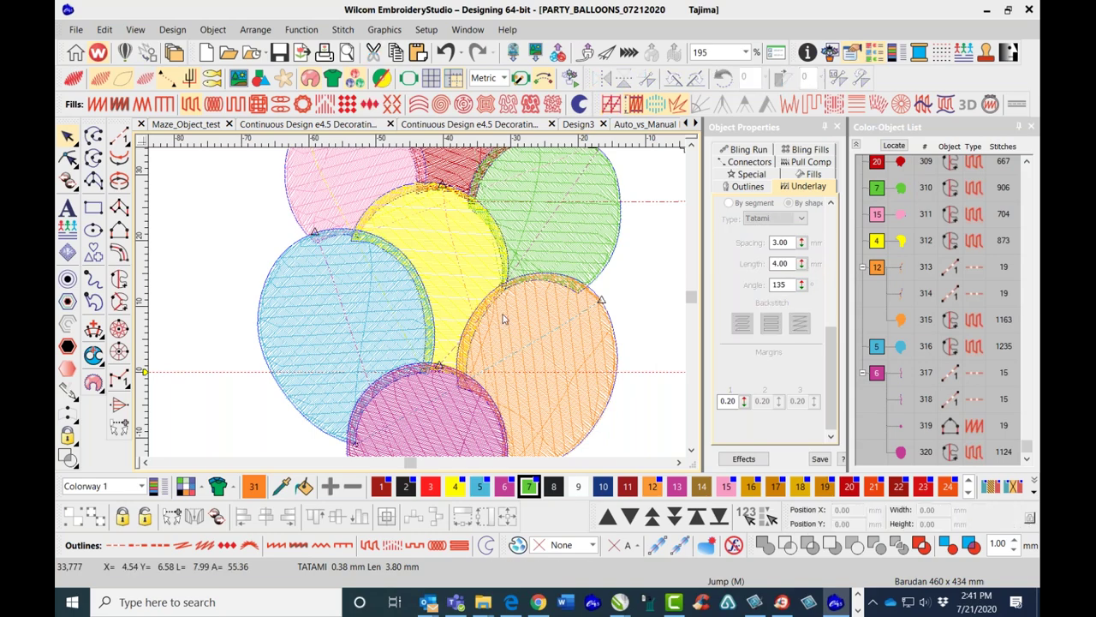
Select the orange balloon's fill near its knot and show its reshape points.
scroll(483, 345, "down", 2)
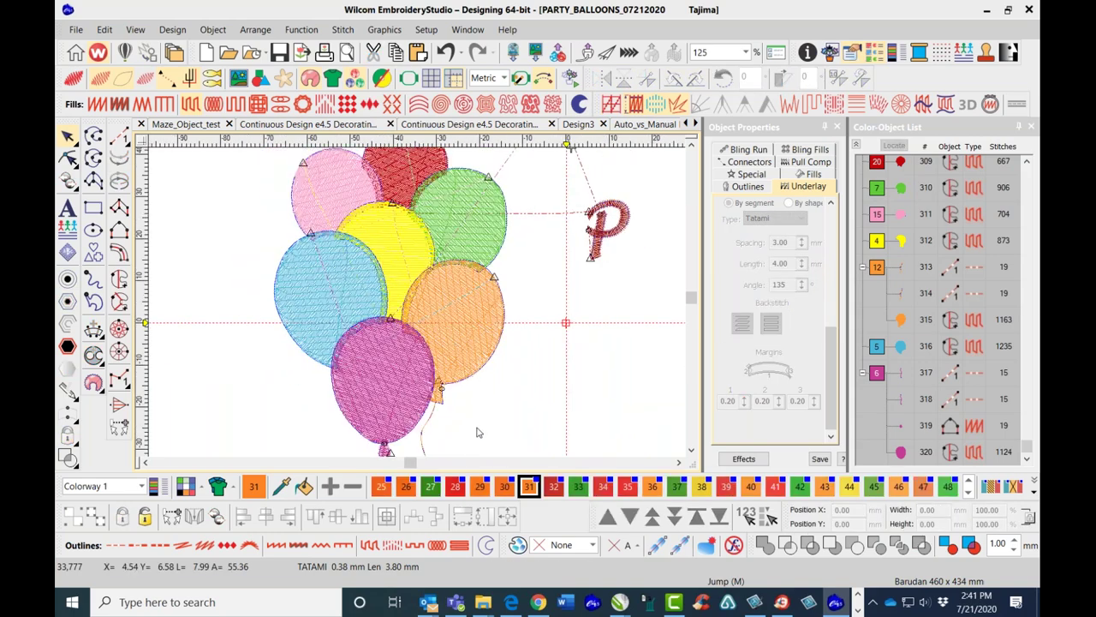
scroll(459, 342, "up", 2)
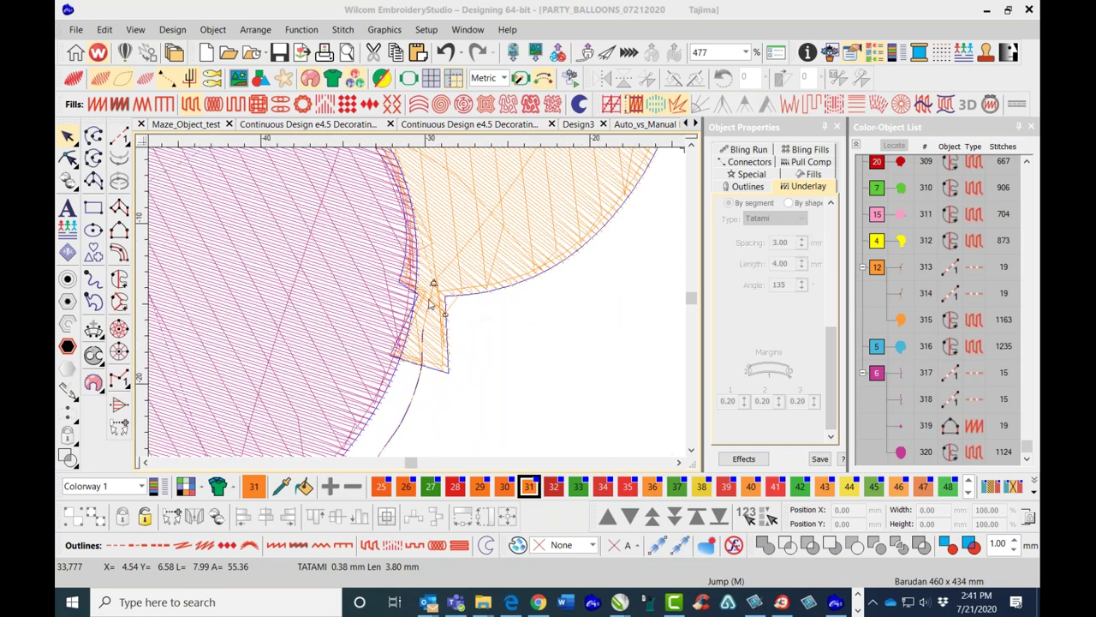
scroll(445, 352, "up", 1)
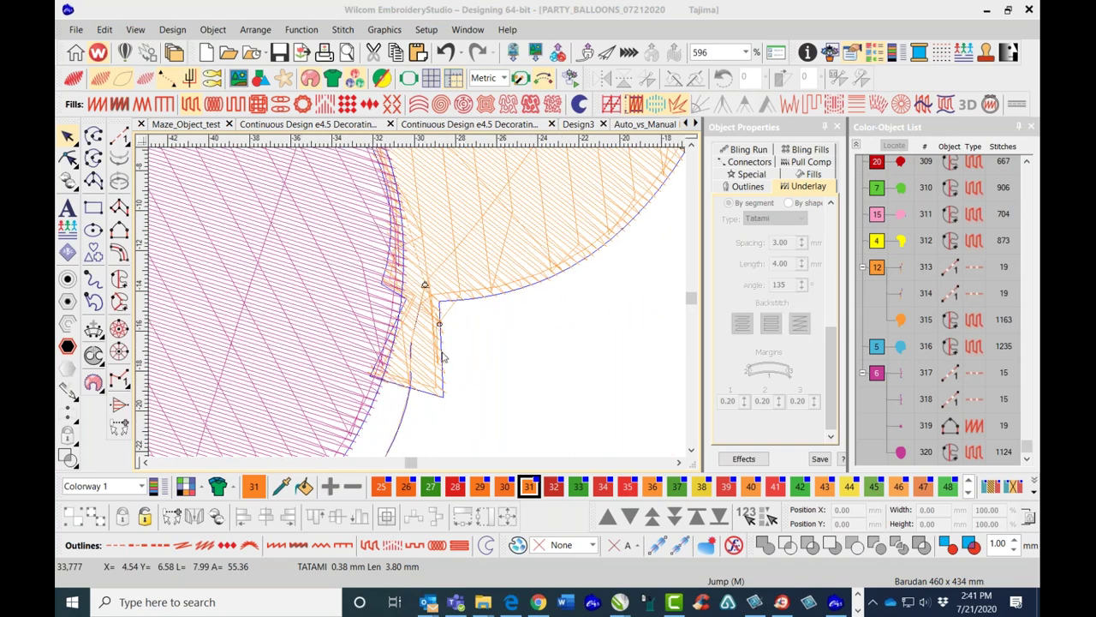
left_click(443, 357)
key("h")
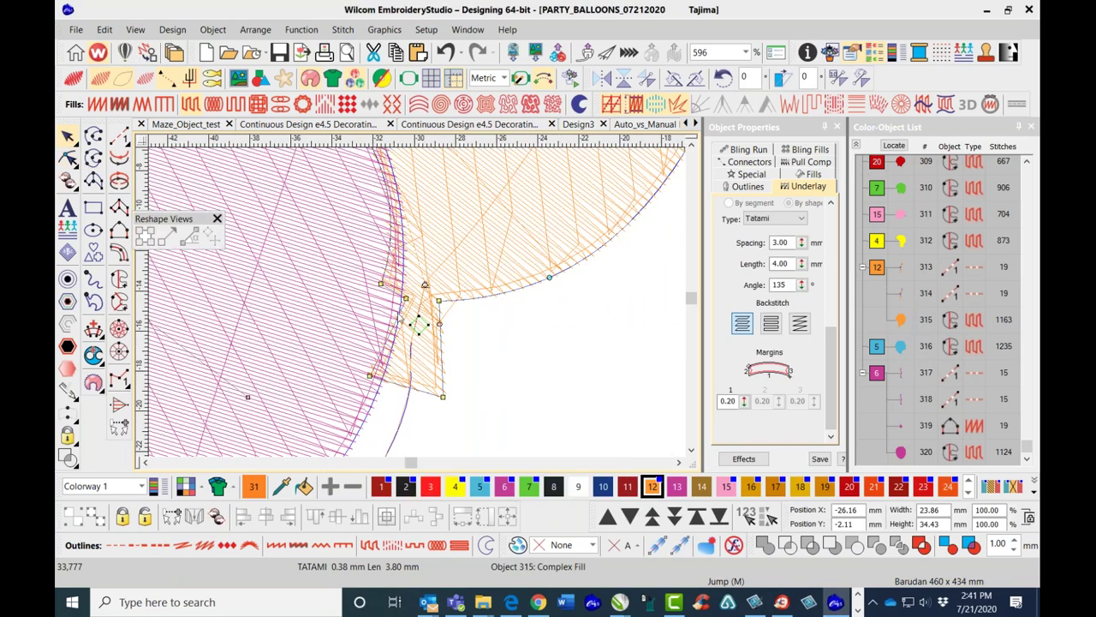
Try moving the orange fill's start point up to the end of its string run, then undo the move.
left_click_drag(419, 325, 425, 286)
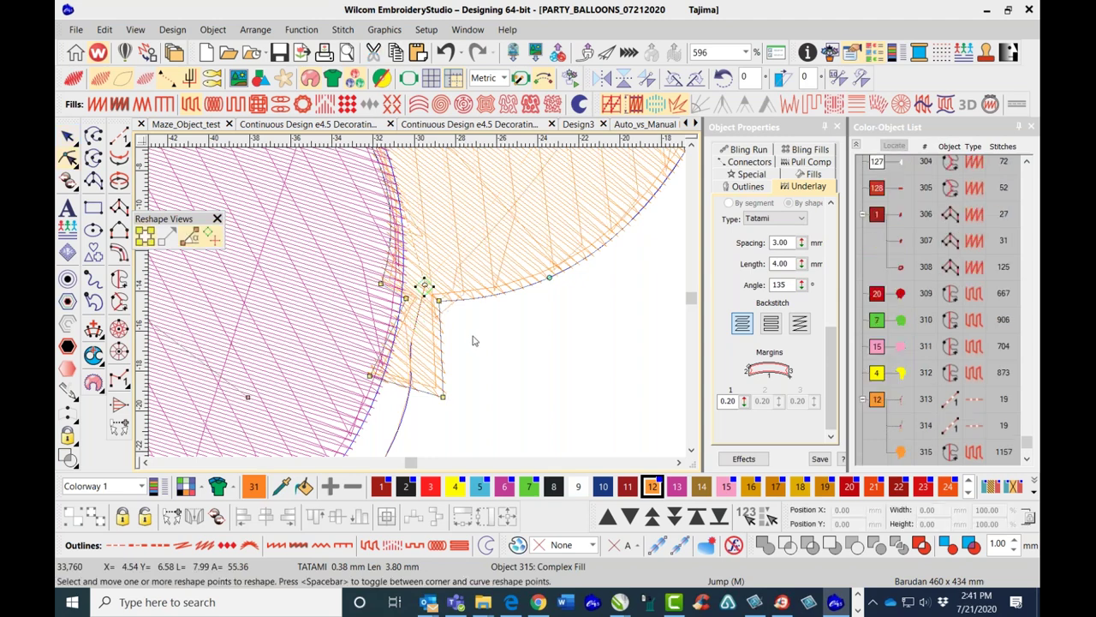
left_click(69, 137)
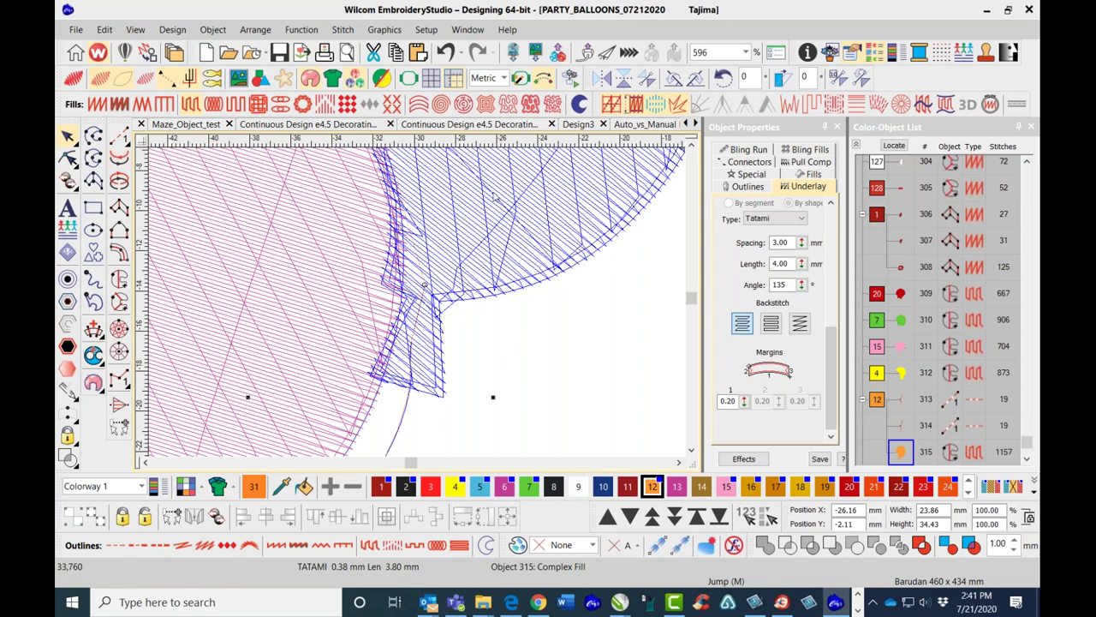
left_click(445, 53)
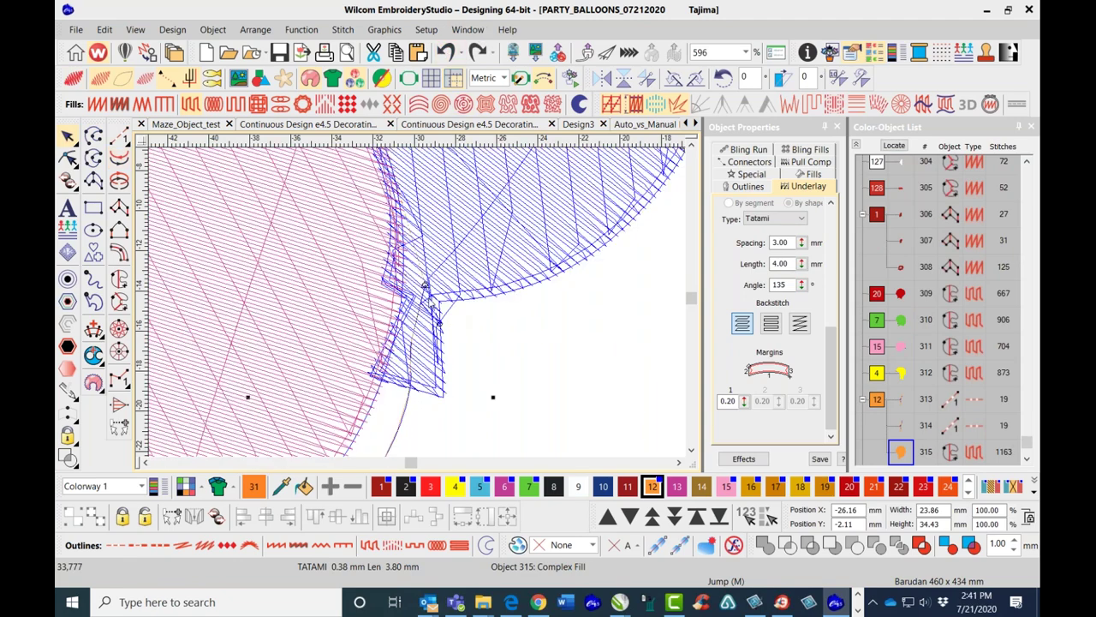
Reshape the orange balloon's fill, trying its start point outside the shape and finally placing it on the string run's end in the neck.
left_click(69, 159)
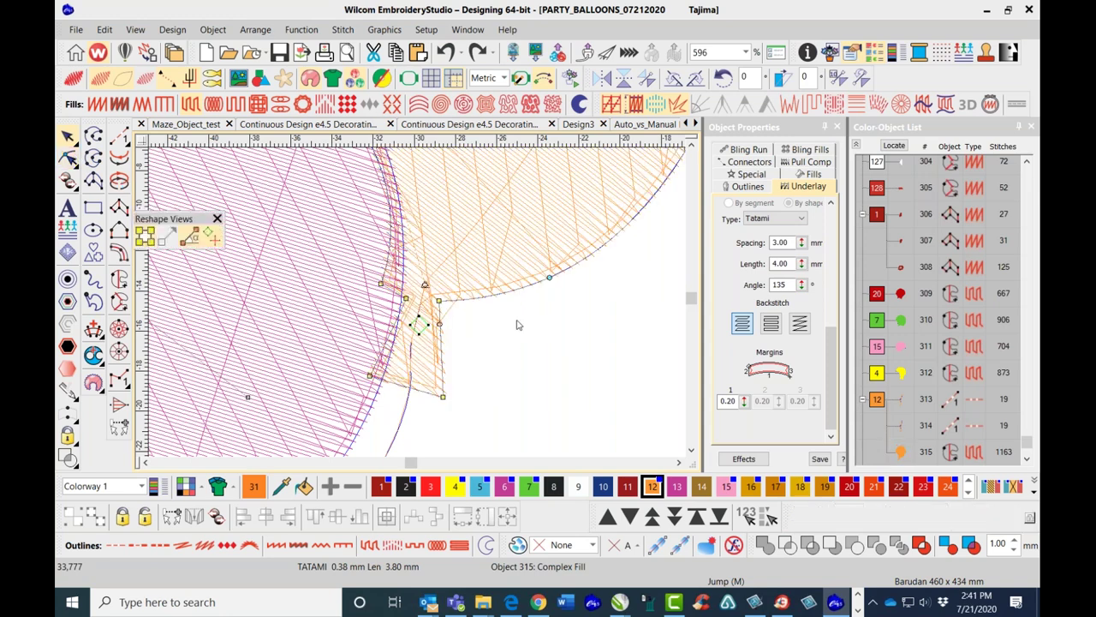
mouse_move(422, 323)
left_mouse_down()
mouse_move(466, 345)
mouse_move(423, 283)
mouse_move(499, 340)
mouse_move(423, 287)
left_mouse_up()
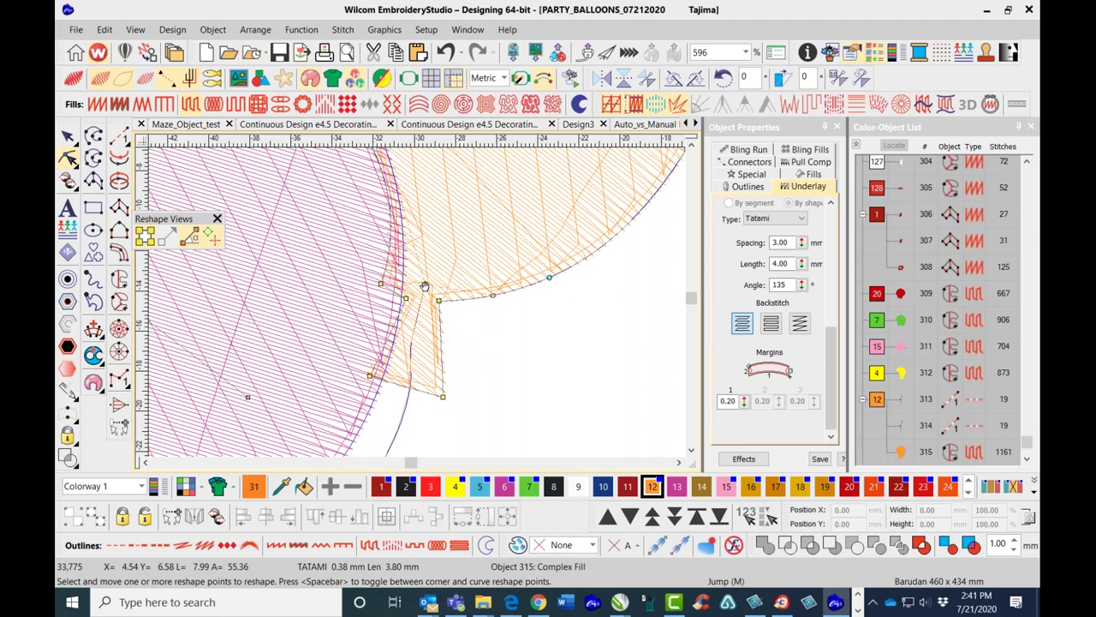
scroll(407, 296, "up", 5)
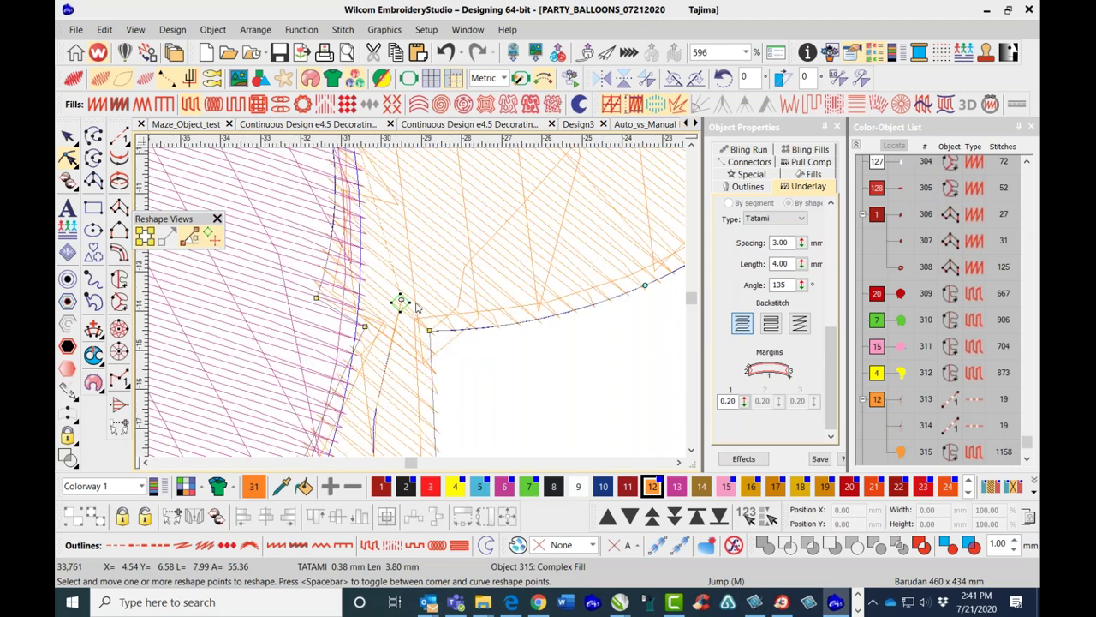
mouse_move(402, 291)
left_mouse_down()
mouse_move(455, 402)
mouse_move(528, 439)
left_mouse_up()
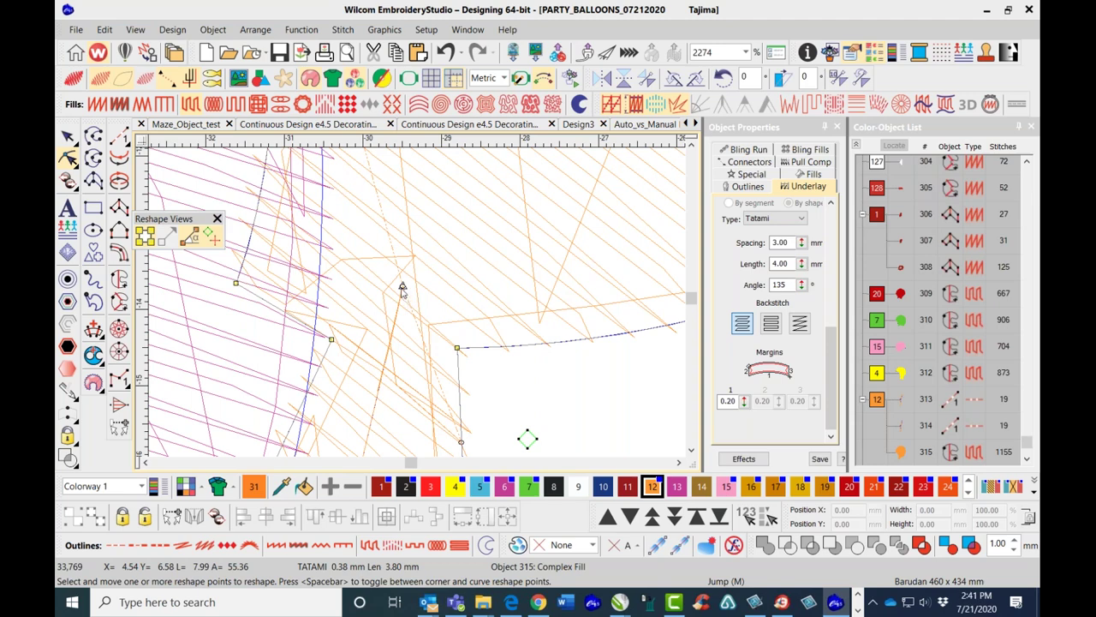
scroll(404, 290, "up", 5)
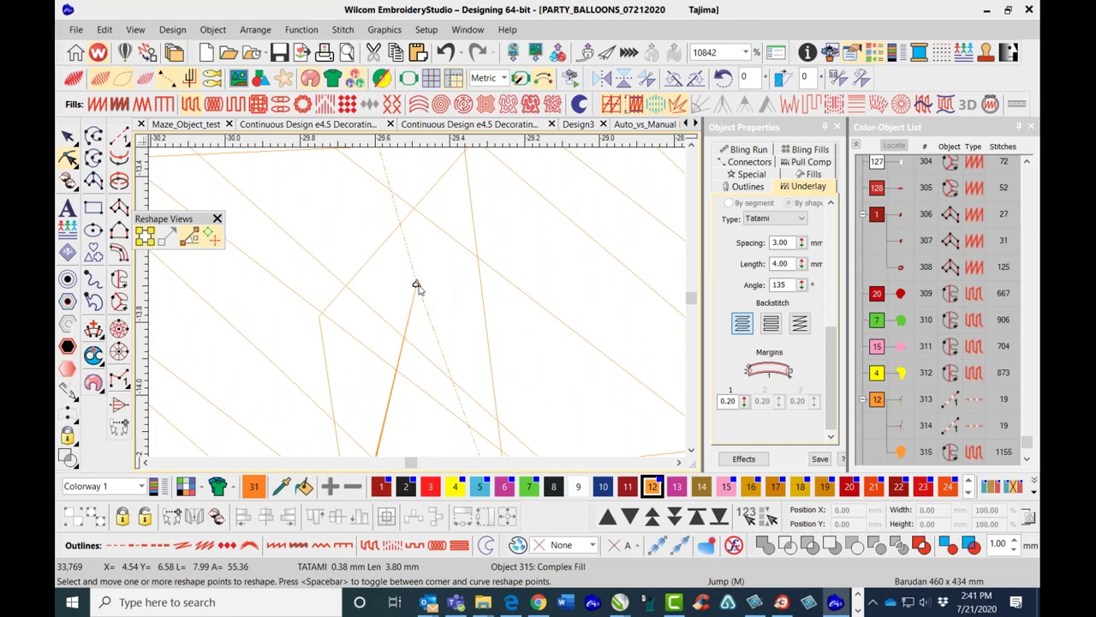
scroll(416, 286, "down", 4)
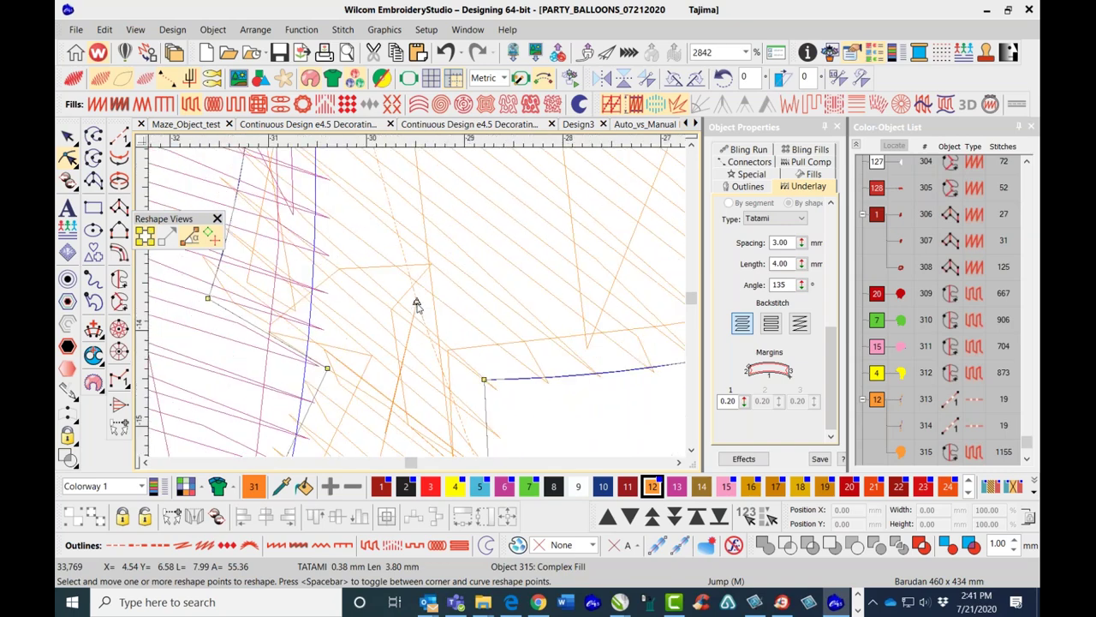
scroll(416, 305, "down", 2)
scroll(417, 307, "up", 1)
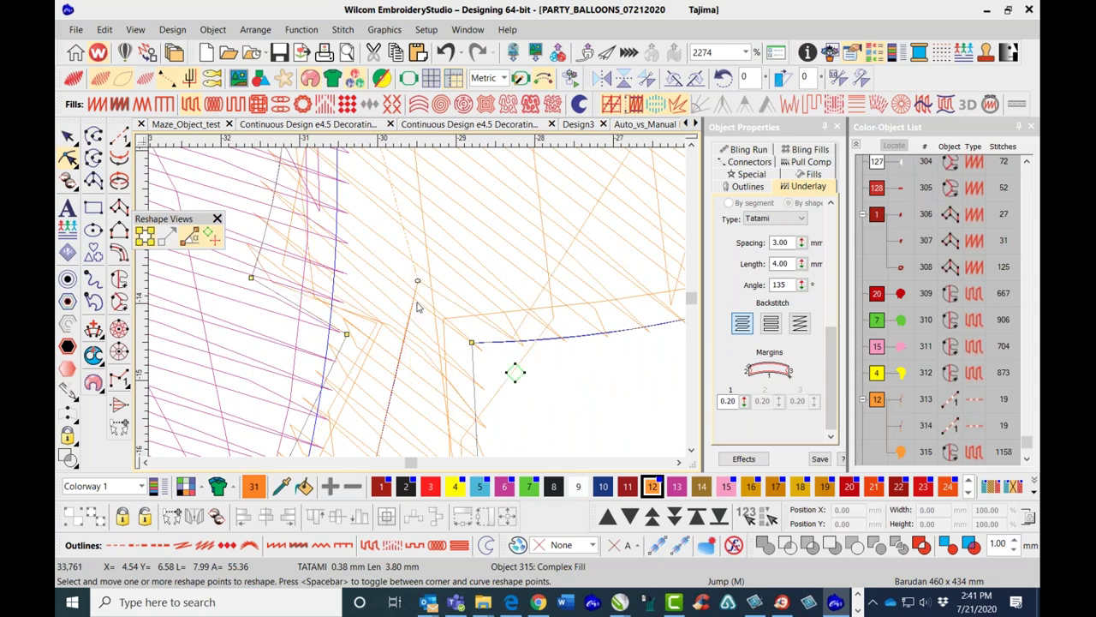
scroll(417, 307, "up", 2)
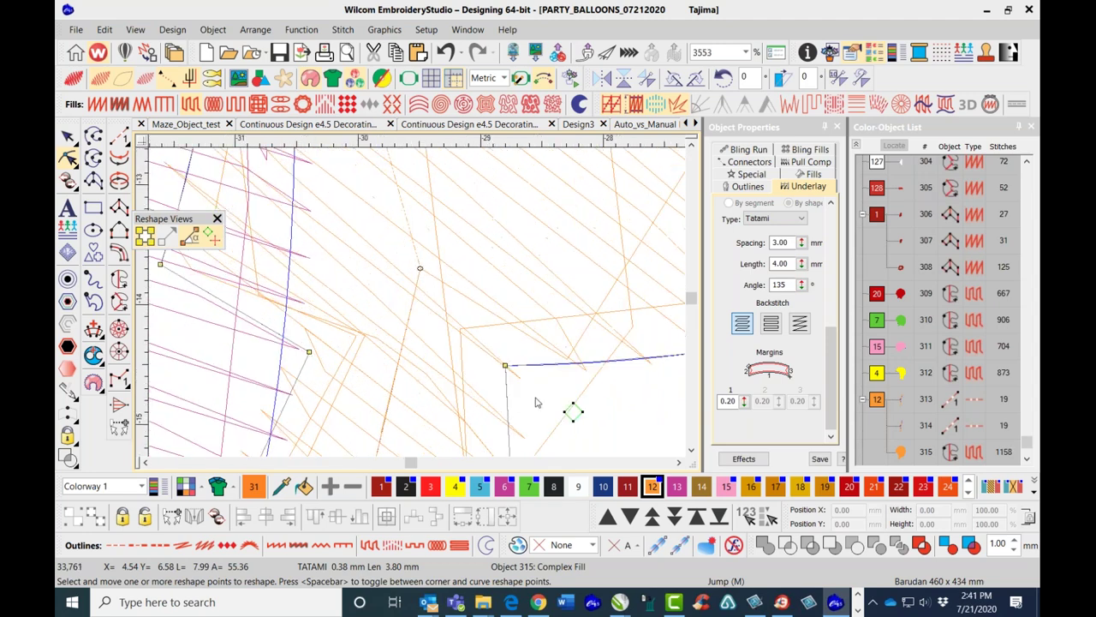
left_click(420, 271)
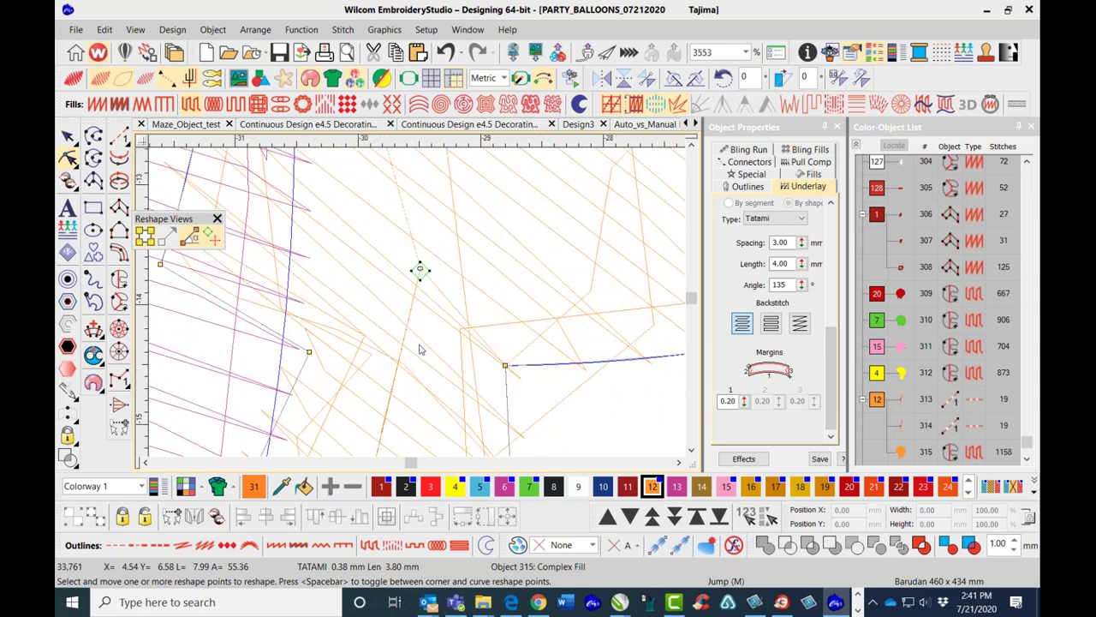
scroll(419, 272, "down", 3)
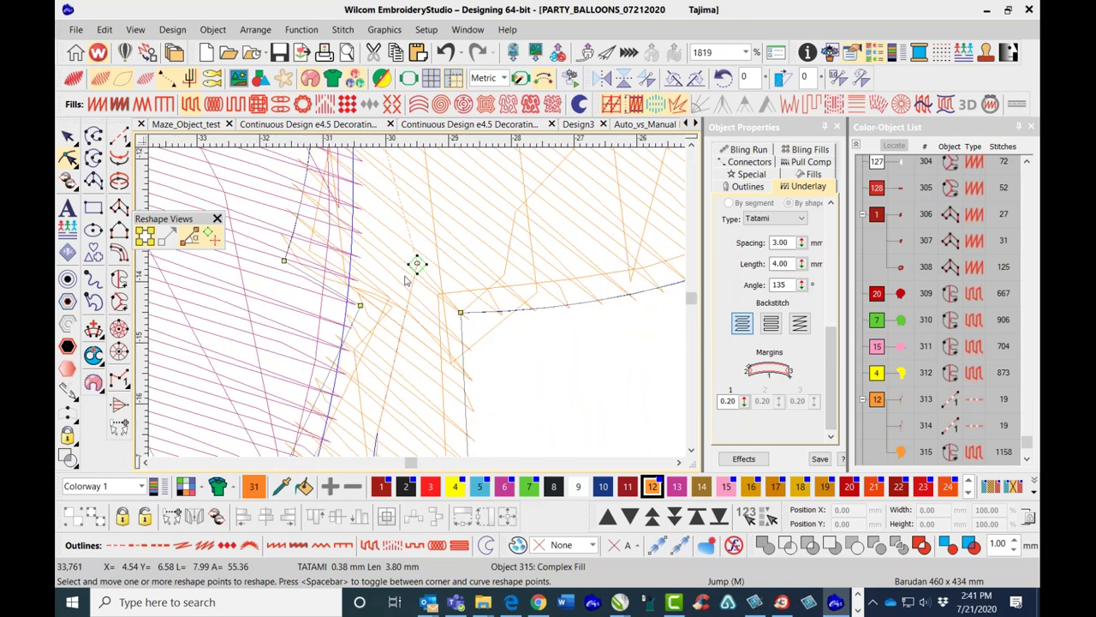
scroll(419, 306, "down", 1)
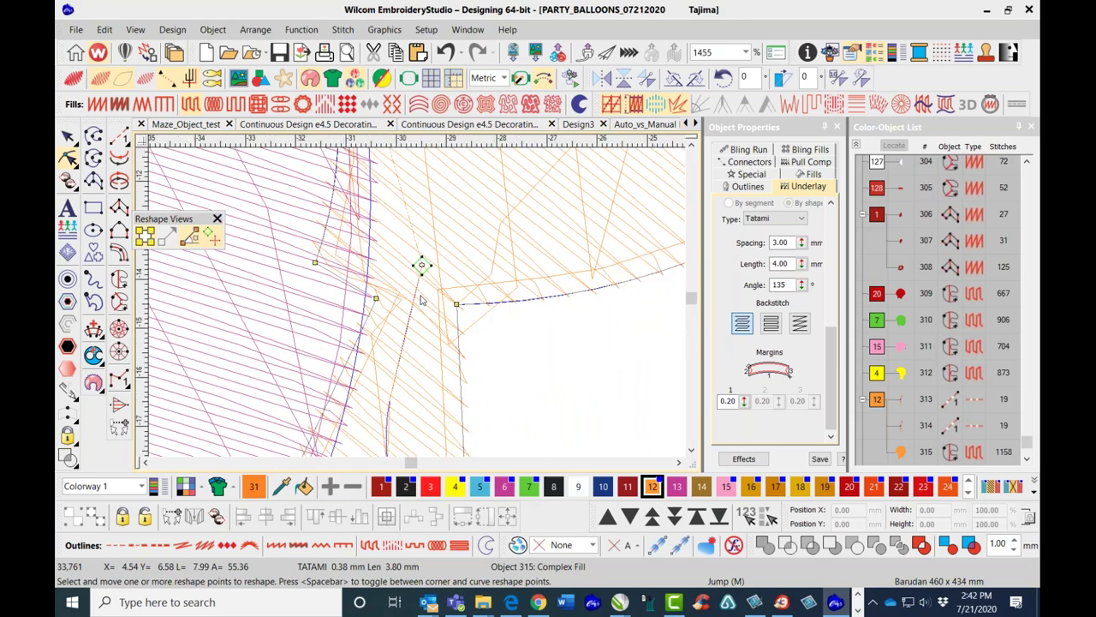
scroll(422, 307, "down", 1)
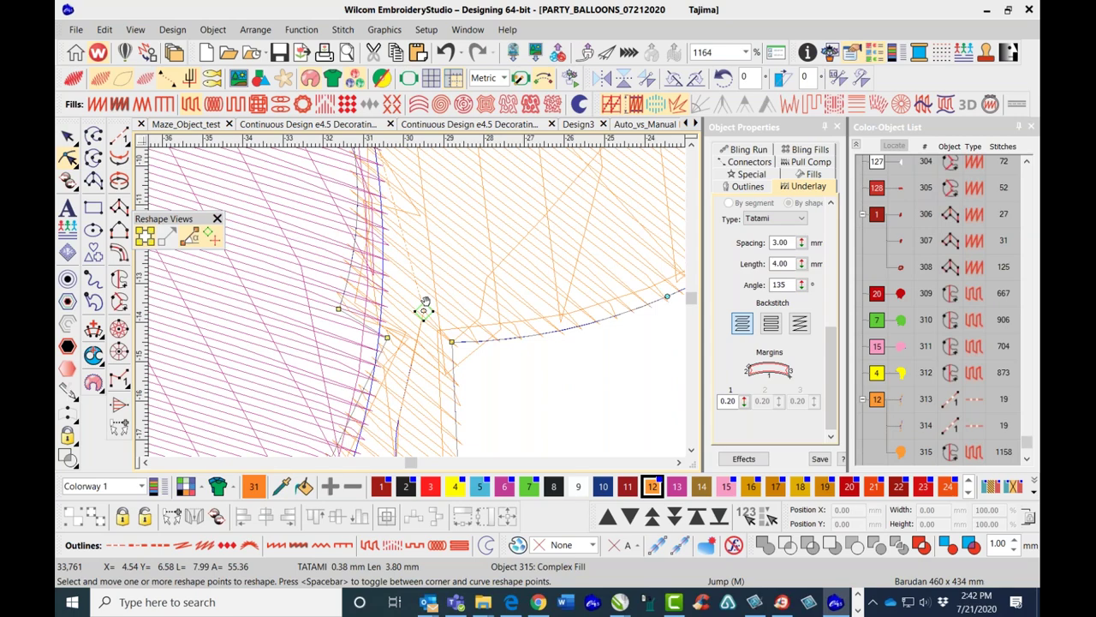
Restore the TrueView rendering, end the reshaping with nothing selected, and examine the whole balloon cluster.
scroll(425, 305, "down", 8)
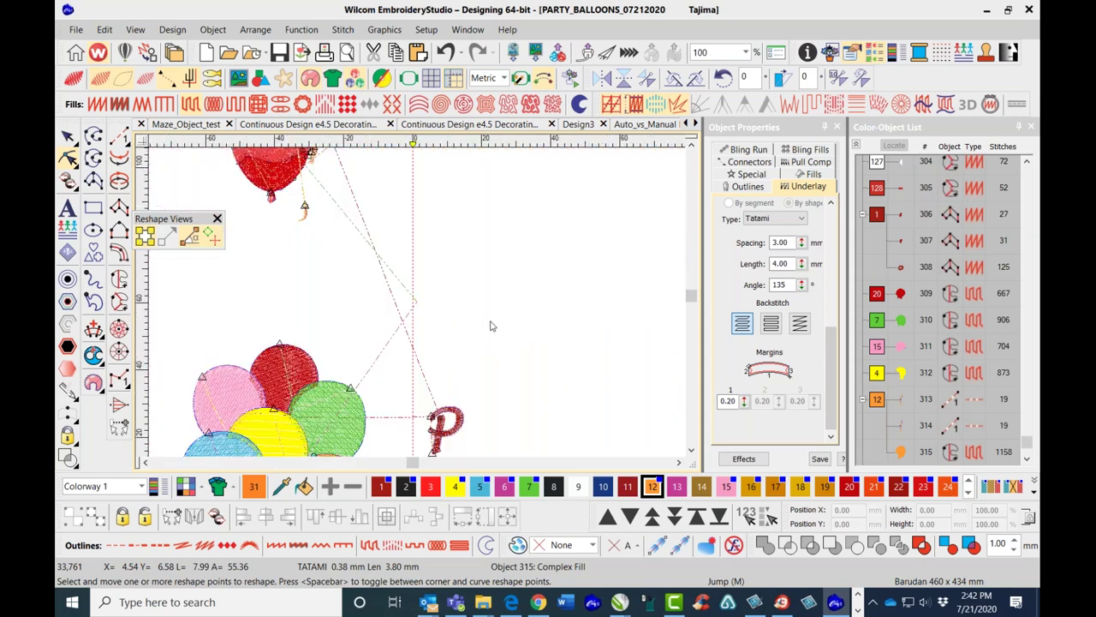
scroll(419, 306, "down", 3)
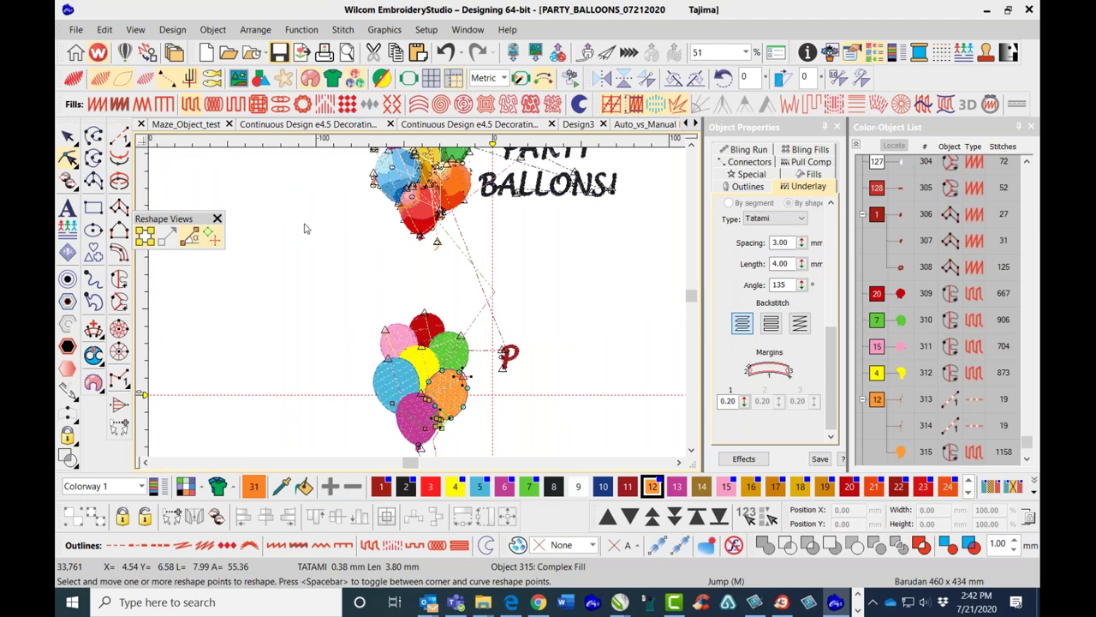
left_click(73, 79)
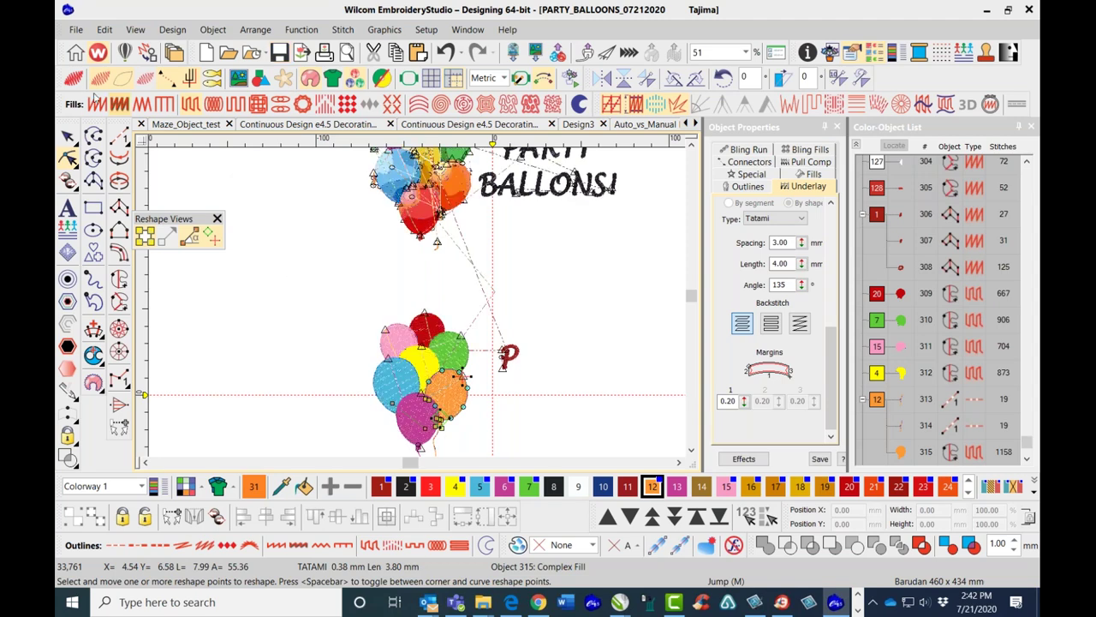
left_click(73, 78)
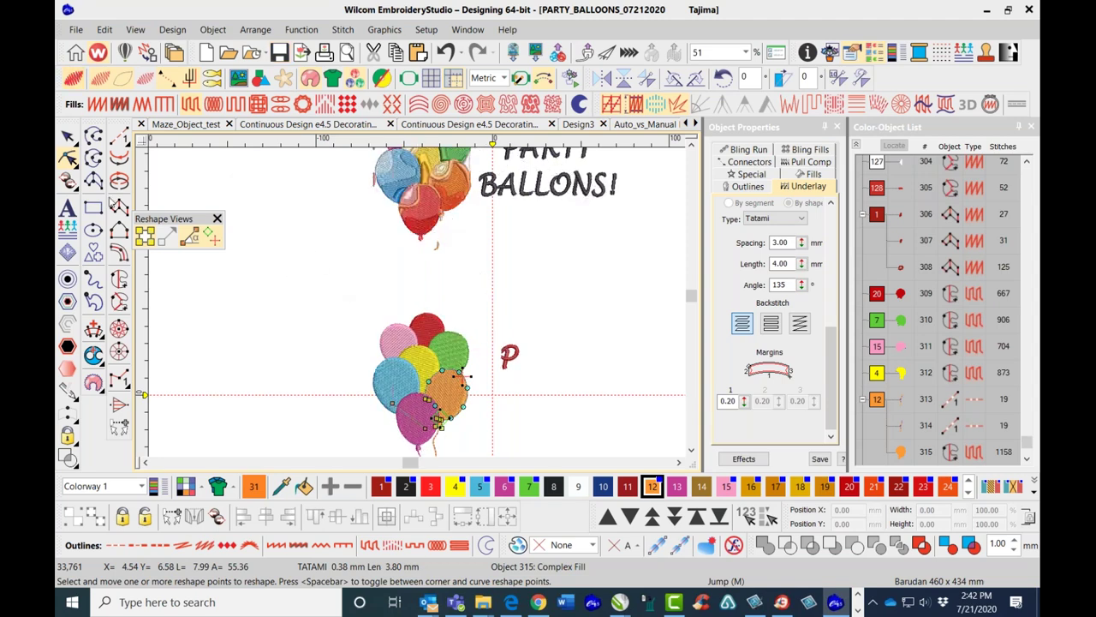
left_click(68, 135)
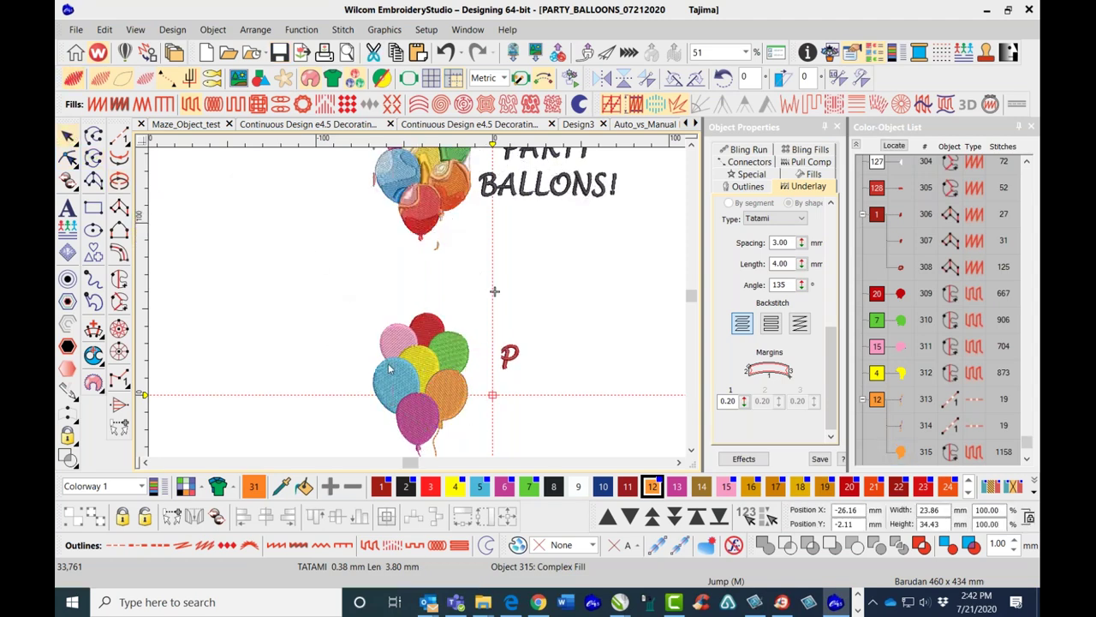
left_click(416, 305)
scroll(577, 207, "down", 1)
scroll(586, 193, "down", 1)
scroll(363, 295, "up", 2)
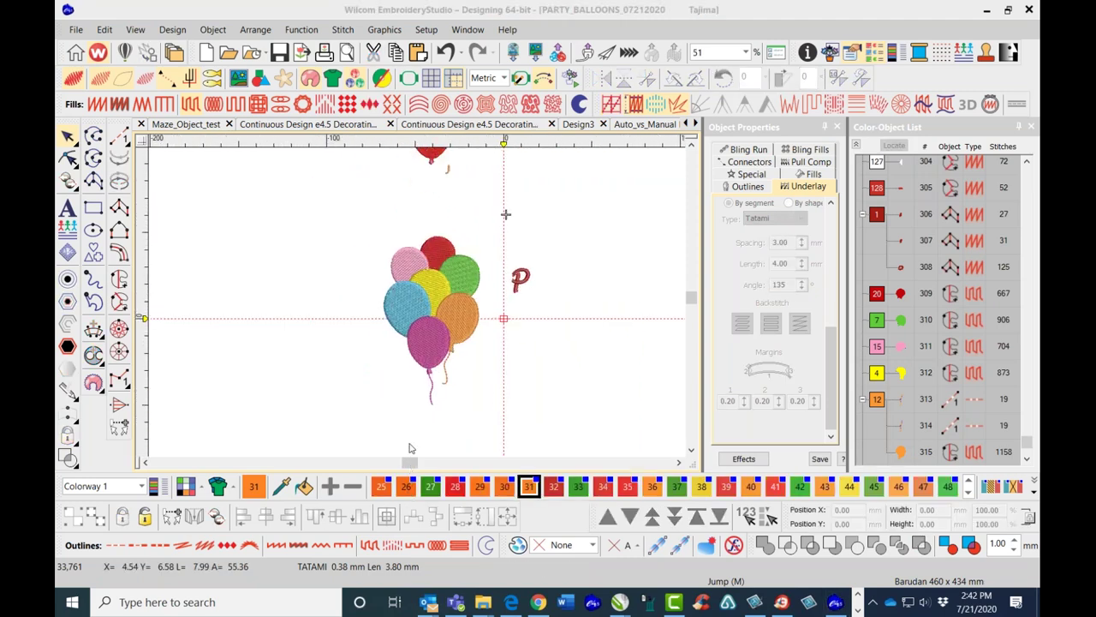
scroll(420, 306, "up", 2)
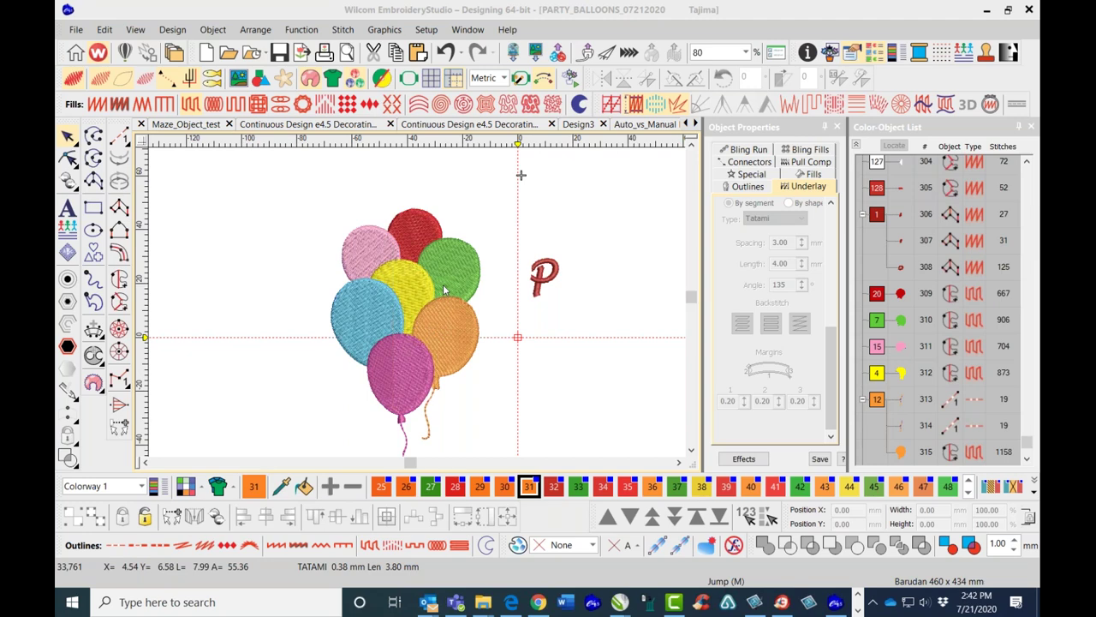
scroll(405, 262, "up", 2)
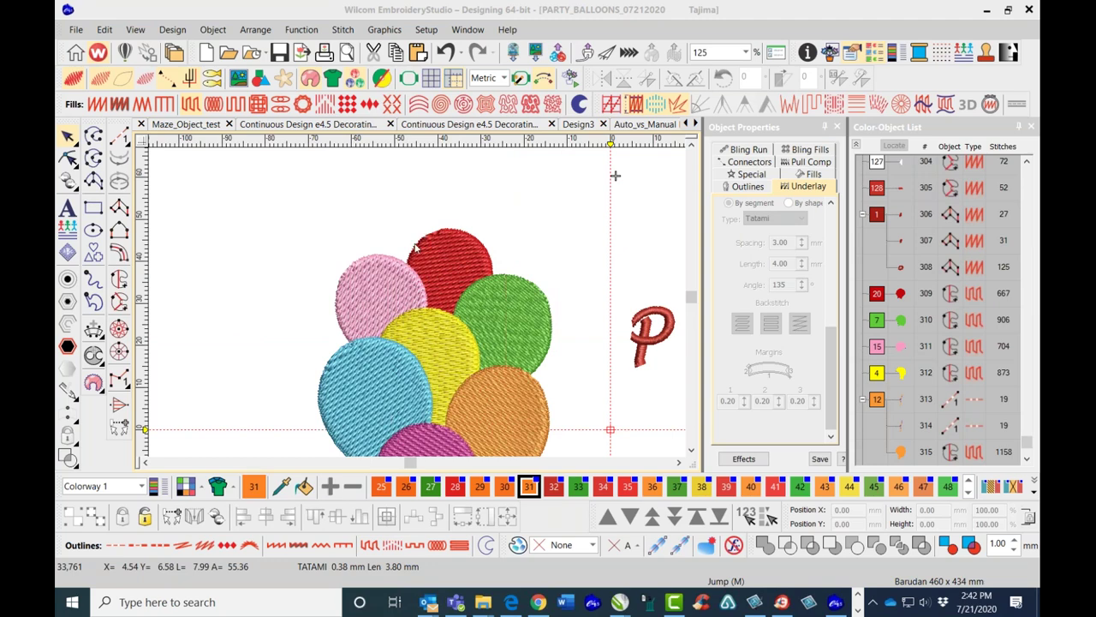
scroll(417, 308, "down", 1)
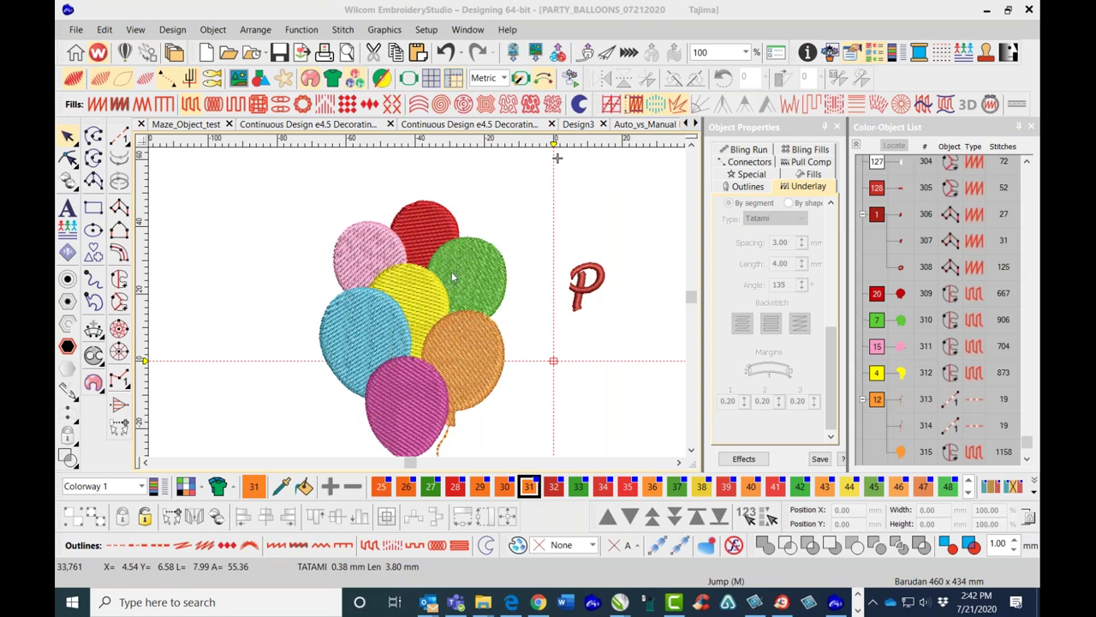
scroll(450, 277, "up", 1)
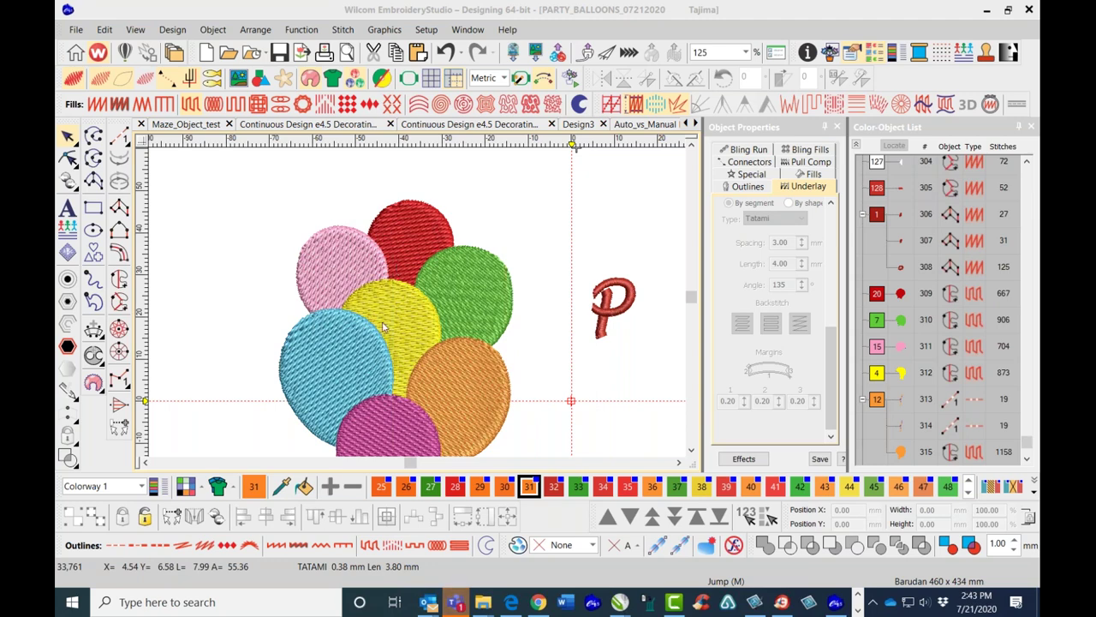
scroll(422, 299, "down", 1)
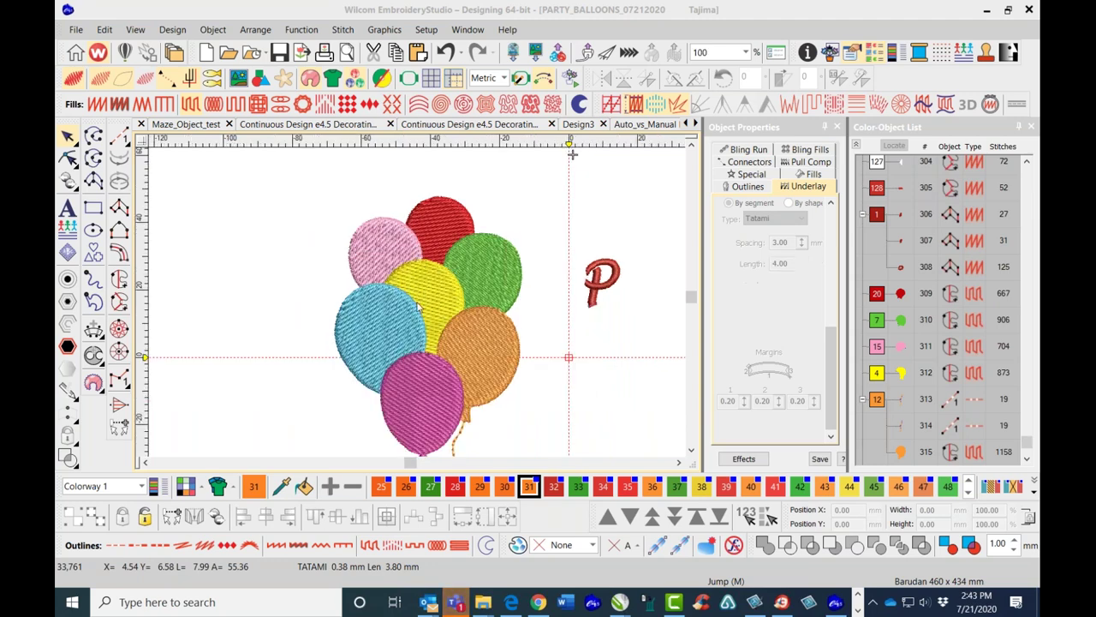
scroll(420, 304, "up", 1)
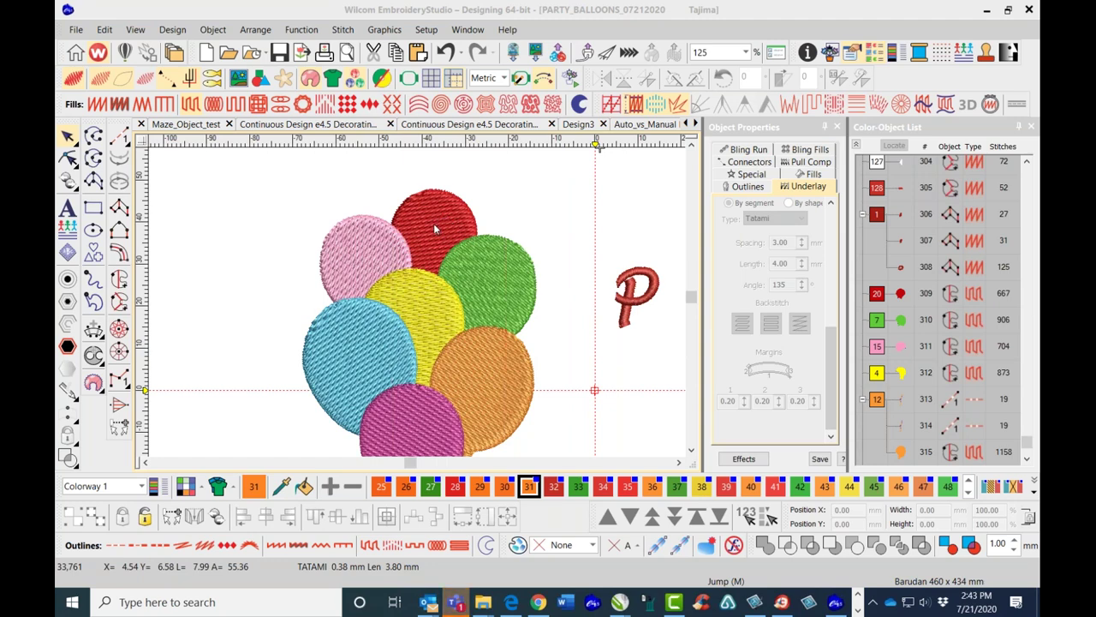
Try a simple offset around the red balloon's fill as Satin Column C, with -0.10 mm spacing and one offset.
left_click(437, 217)
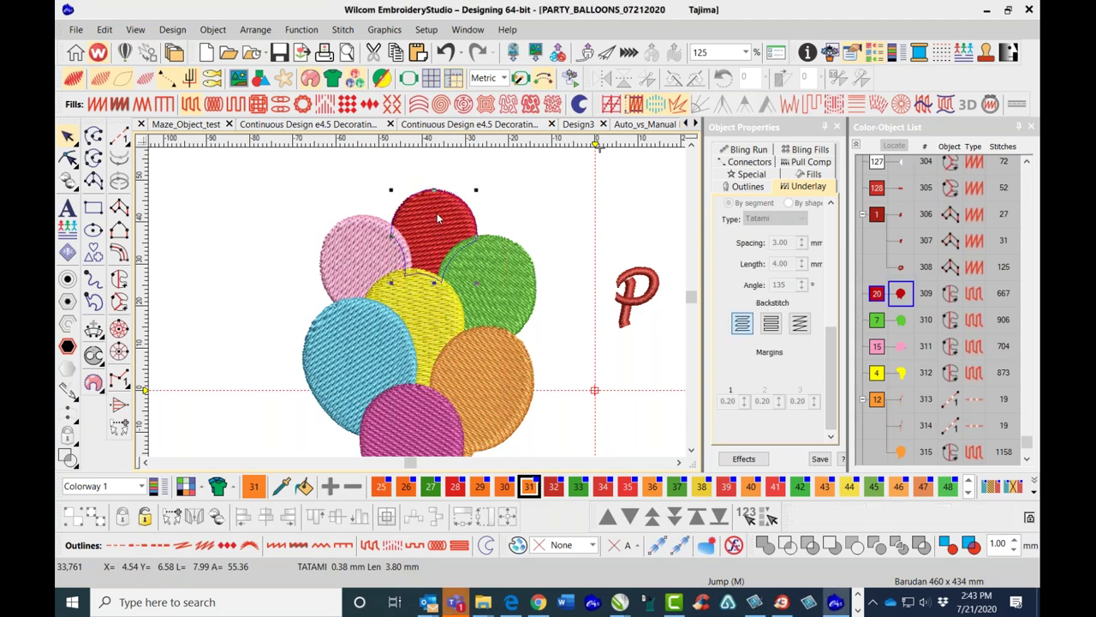
left_click(68, 279)
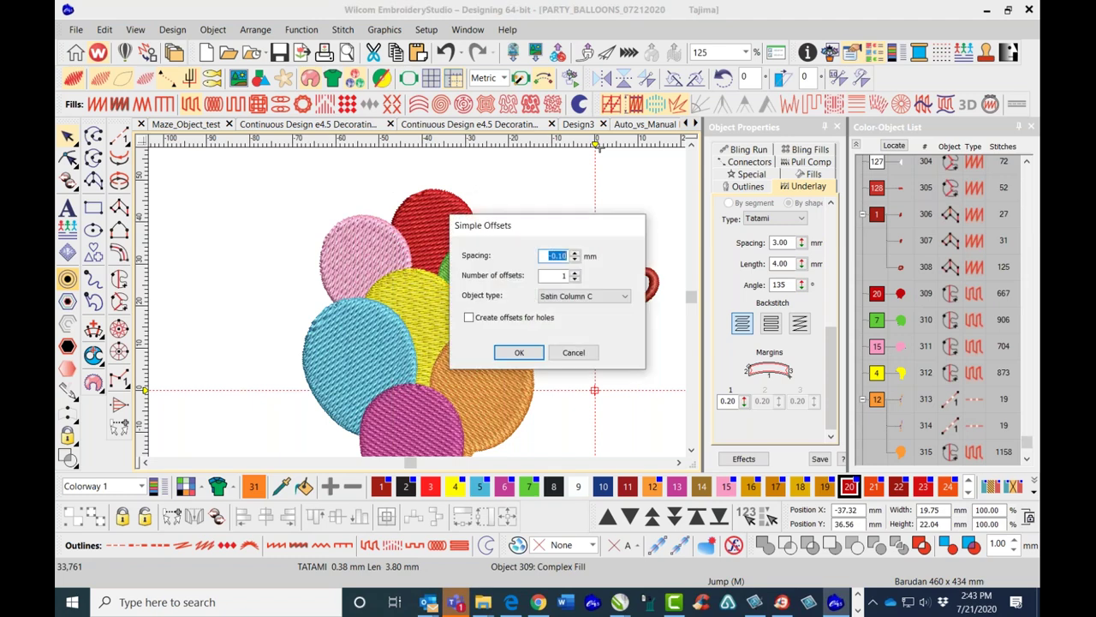
left_click_drag(562, 224, 667, 180)
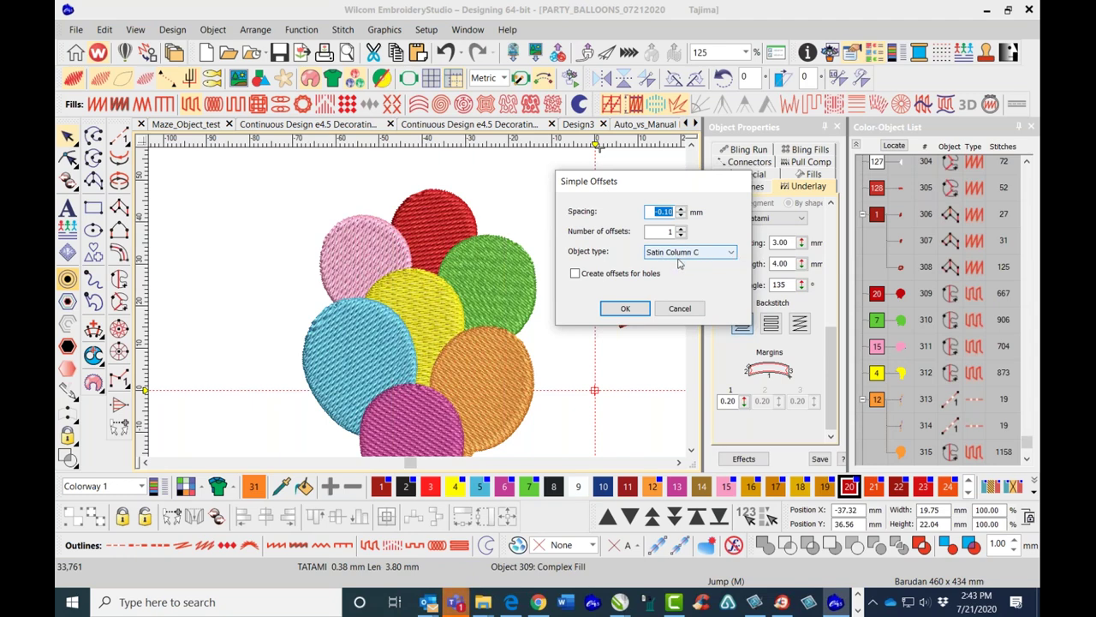
left_click(625, 308)
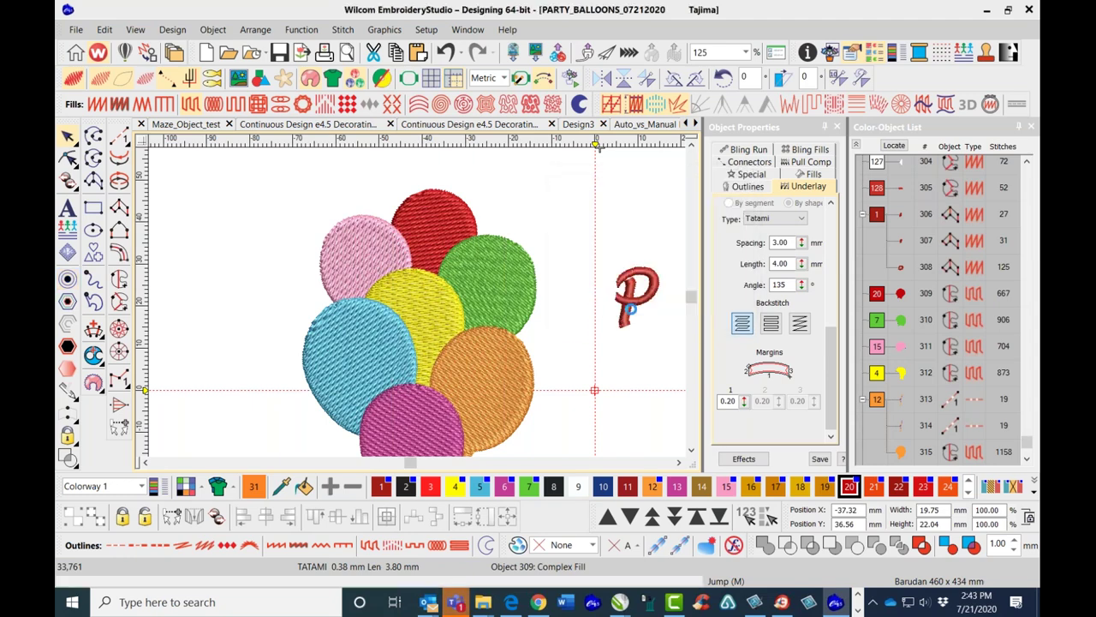
left_click(634, 314)
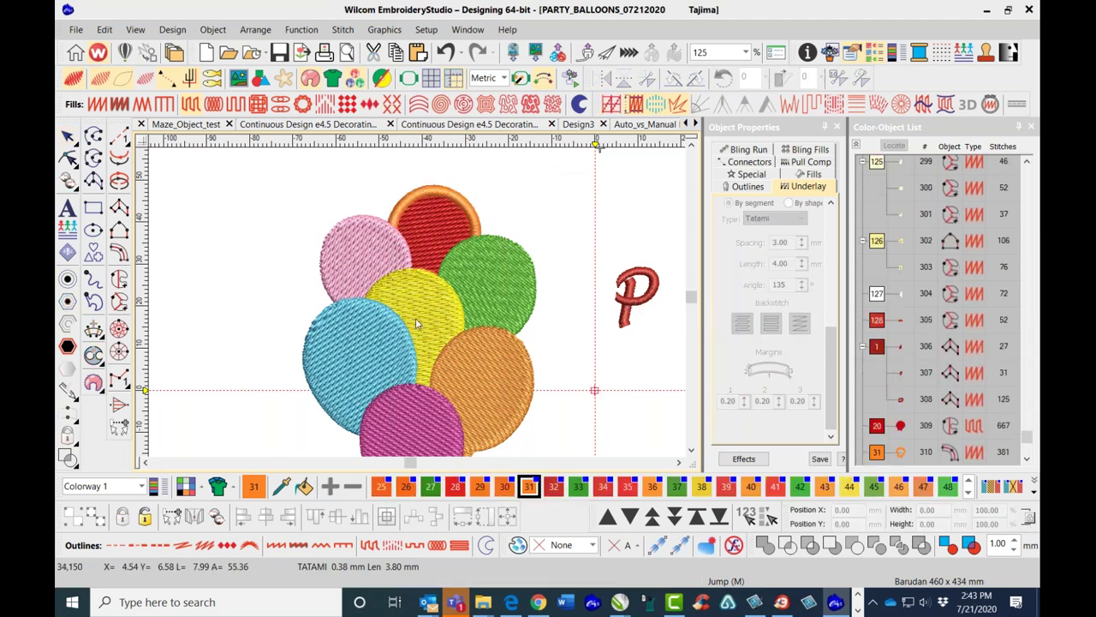
Try reshaping nodes of the satin border around the red balloon, then undo the reshape and the border.
left_click(68, 159)
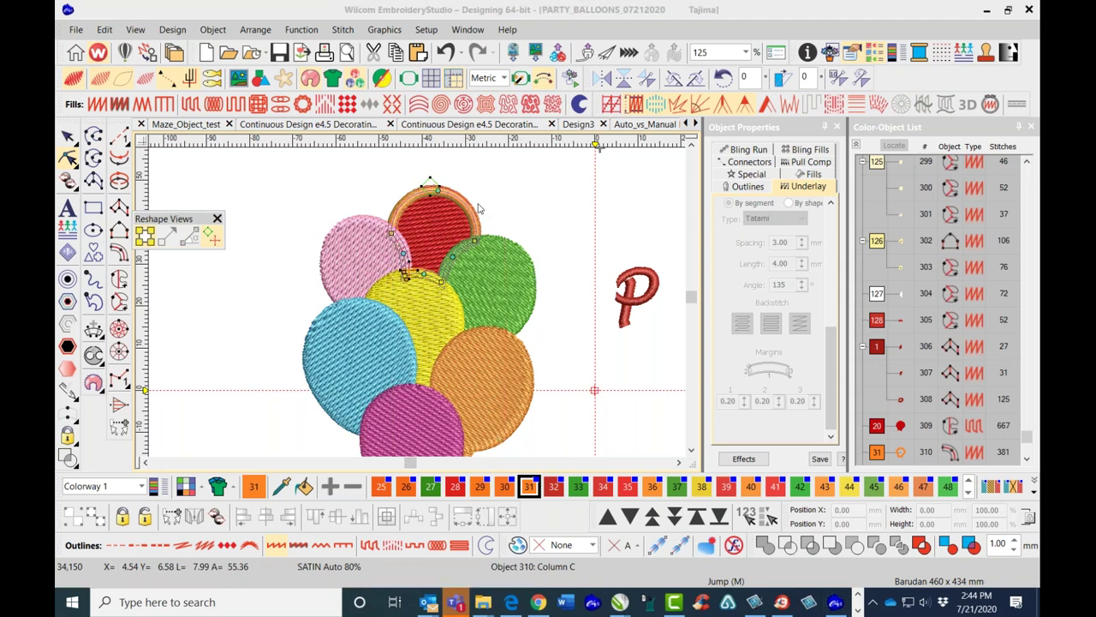
left_click(427, 188)
left_click_drag(476, 243, 474, 241)
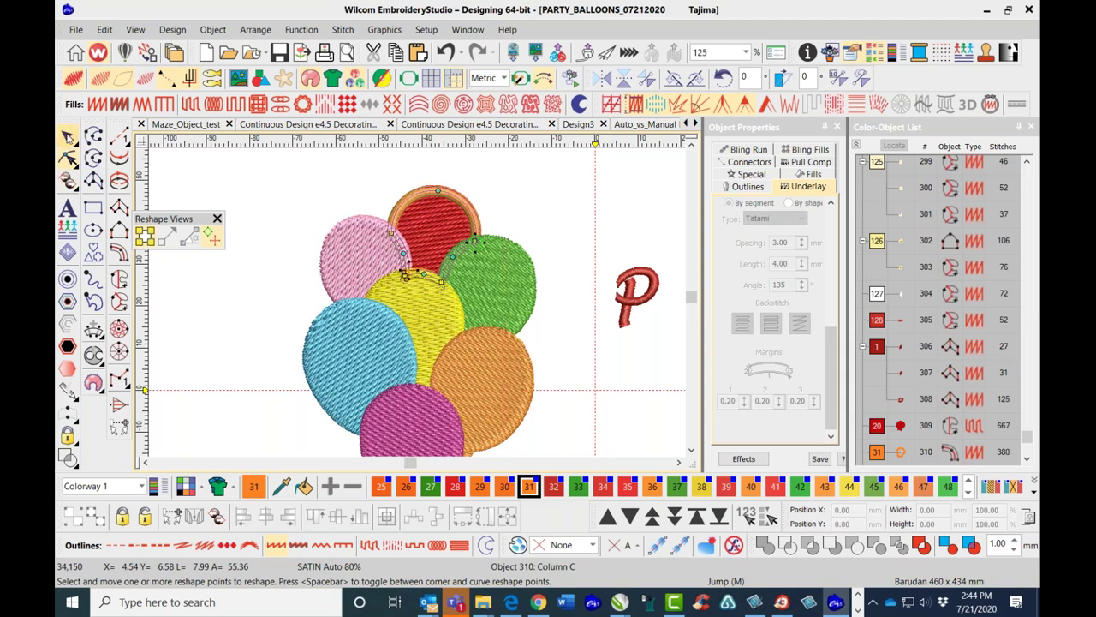
left_click(68, 137)
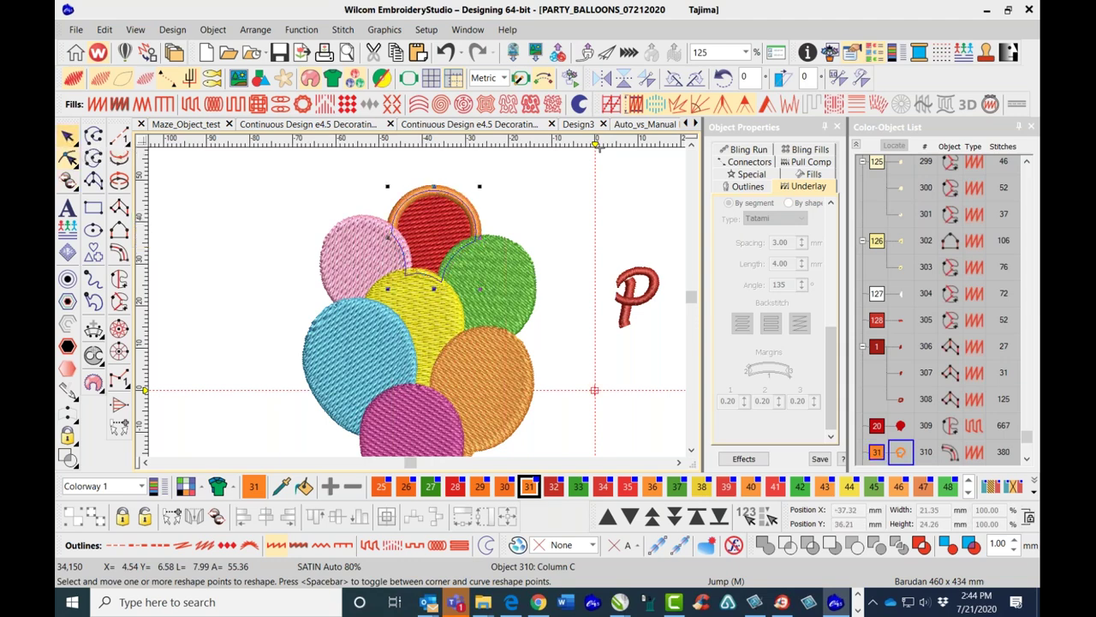
left_click(446, 53)
left_click(447, 53)
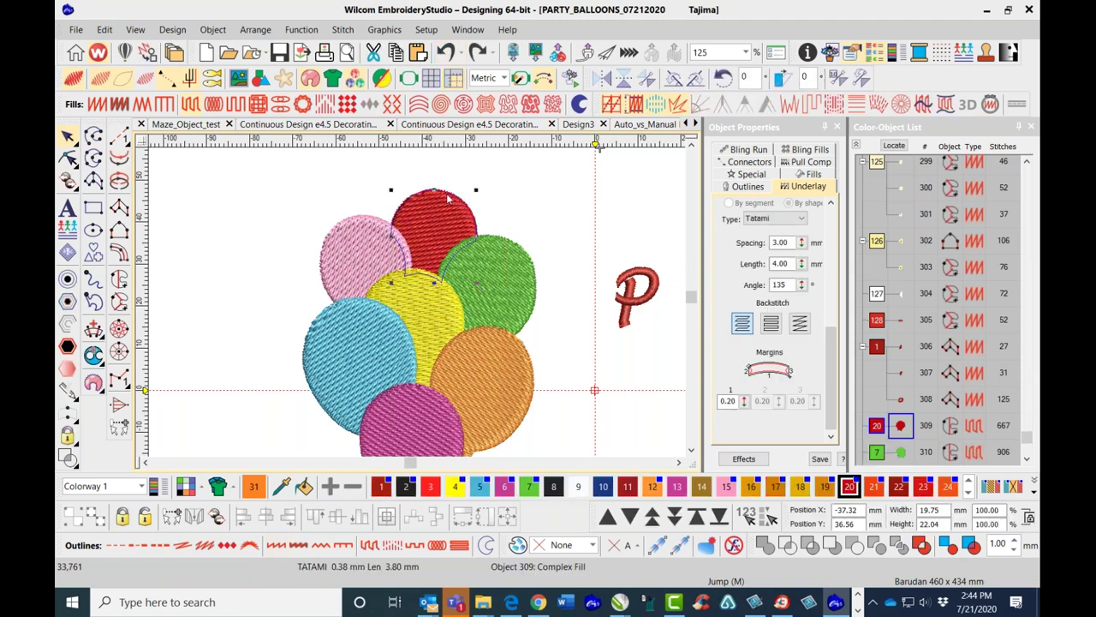
Create one simple offset of the red balloon's fill as a Run object with -0.10 mm spacing.
left_click(69, 281)
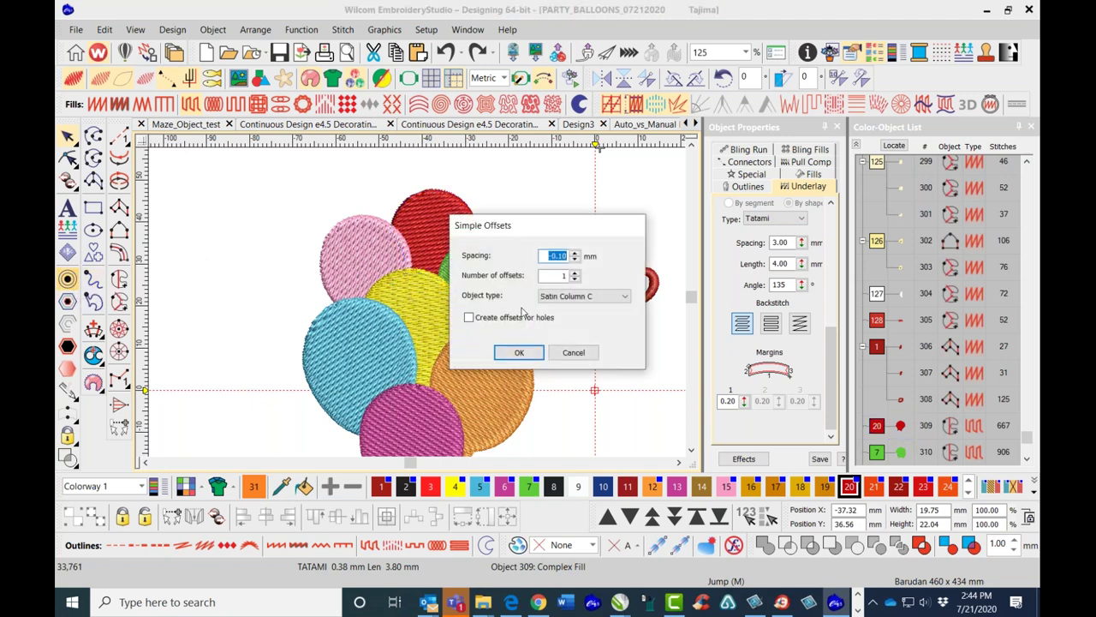
left_click(626, 298)
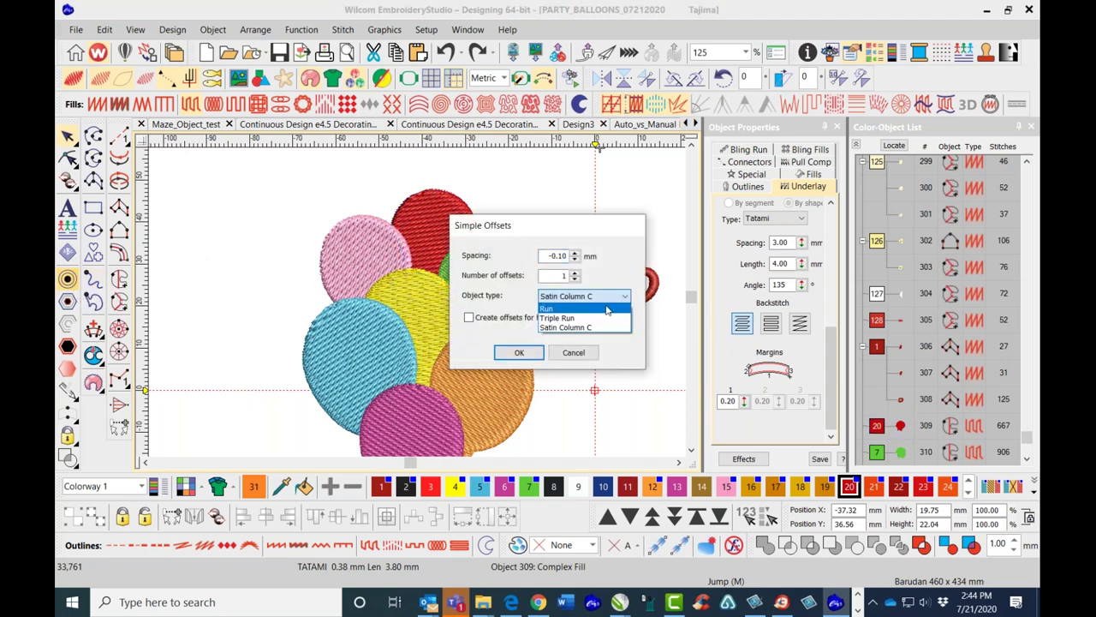
left_click(607, 310)
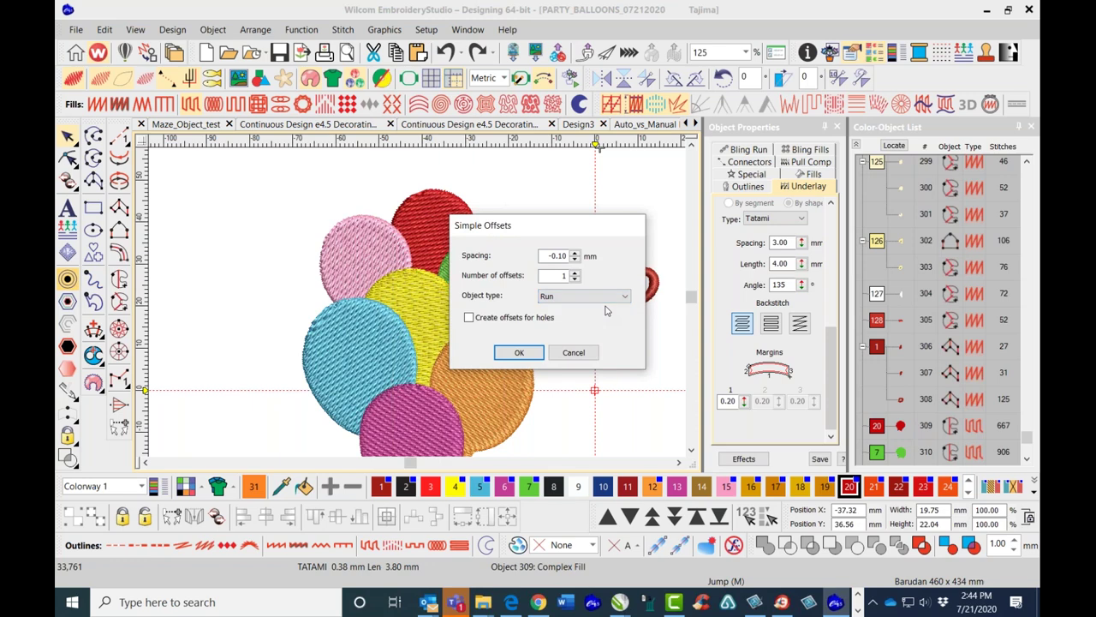
left_click(520, 353)
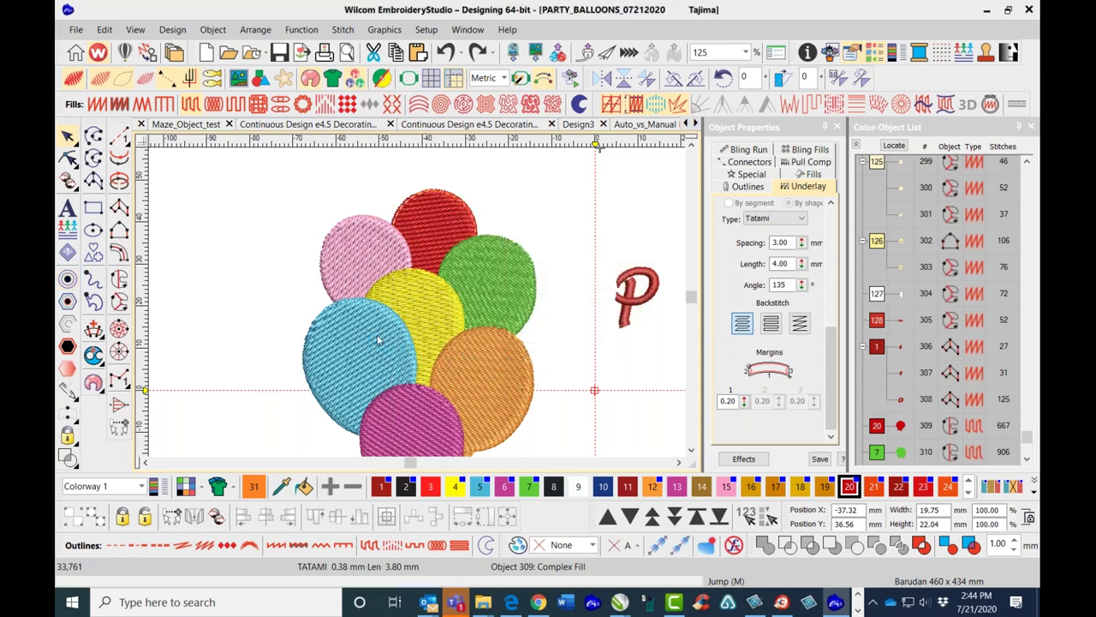
Cut the red balloon's orange run outline with the Knife, crossing it where the balloon meets the pink and green ones.
scroll(418, 306, "up", 2)
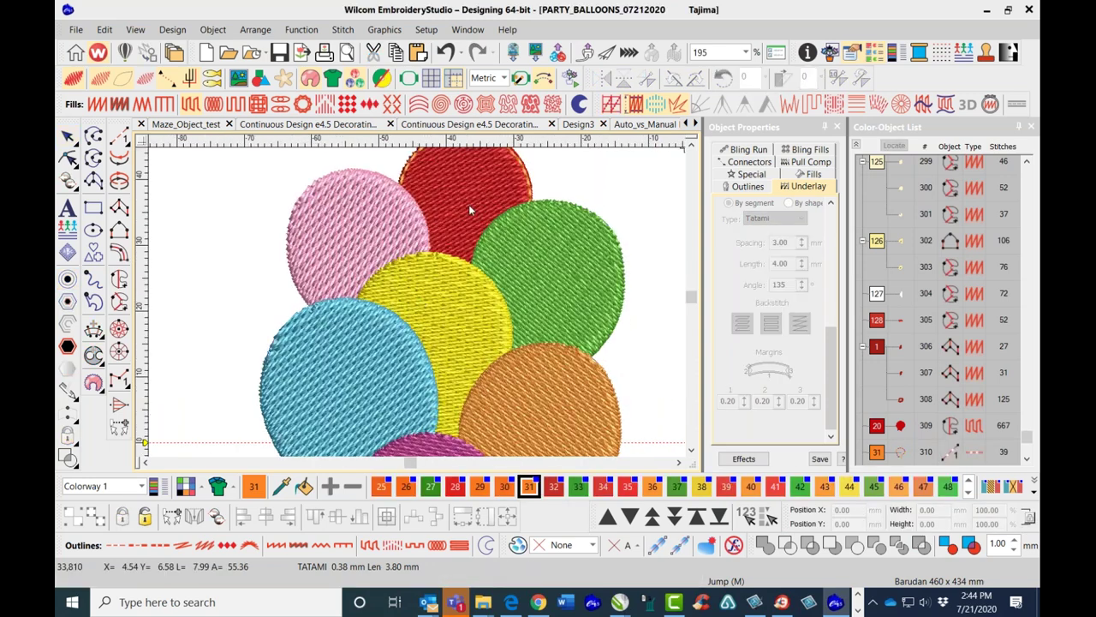
left_click(67, 157)
left_click(426, 221)
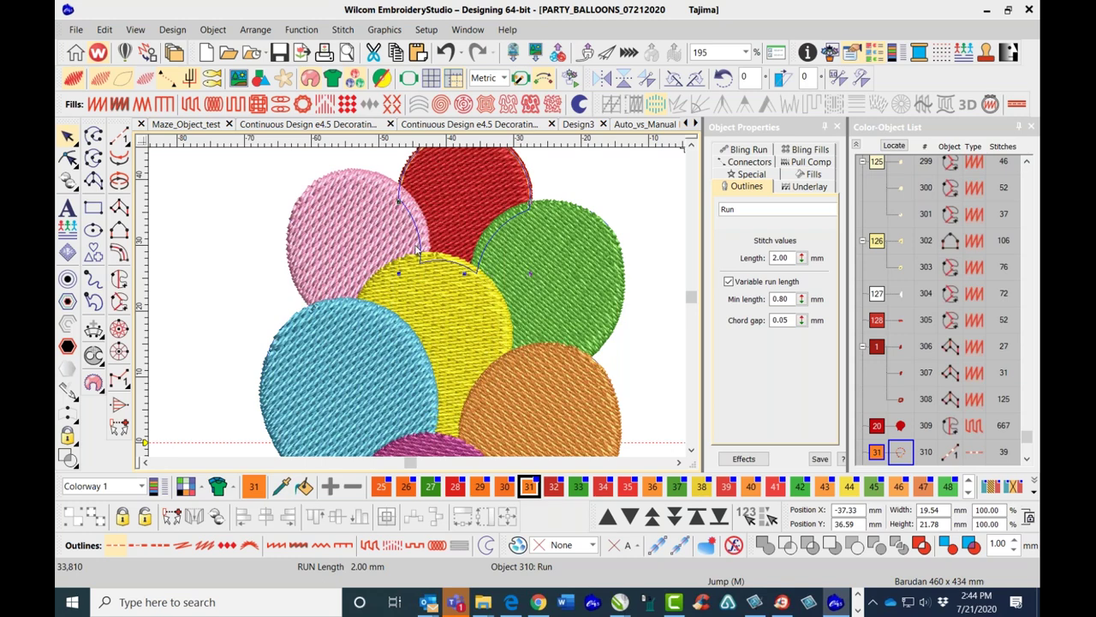
left_click(73, 187)
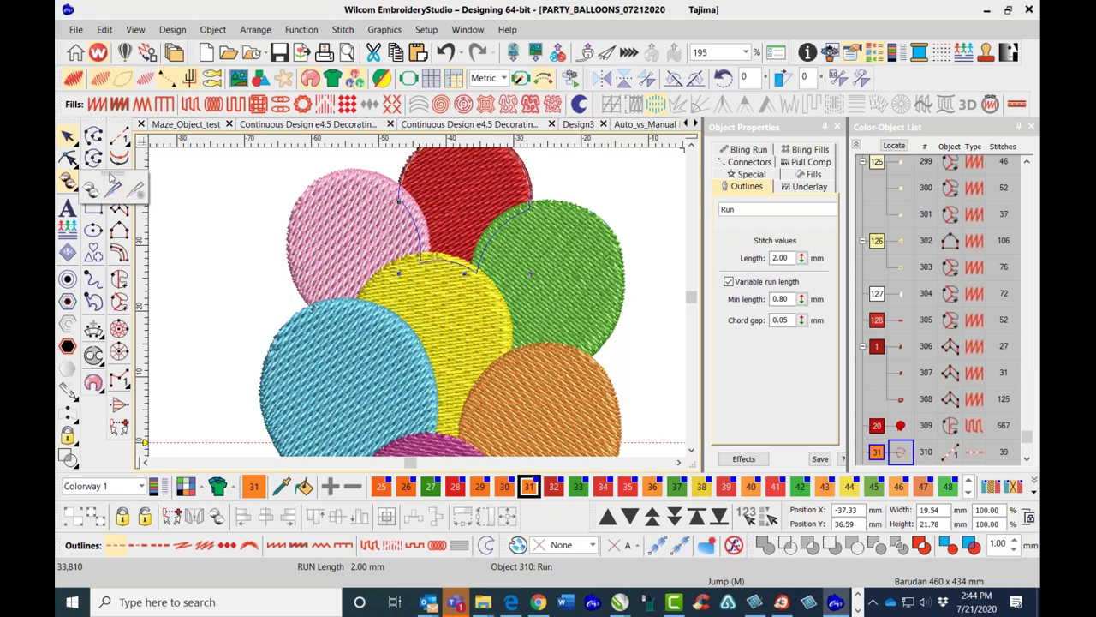
left_click_drag(110, 177, 228, 161)
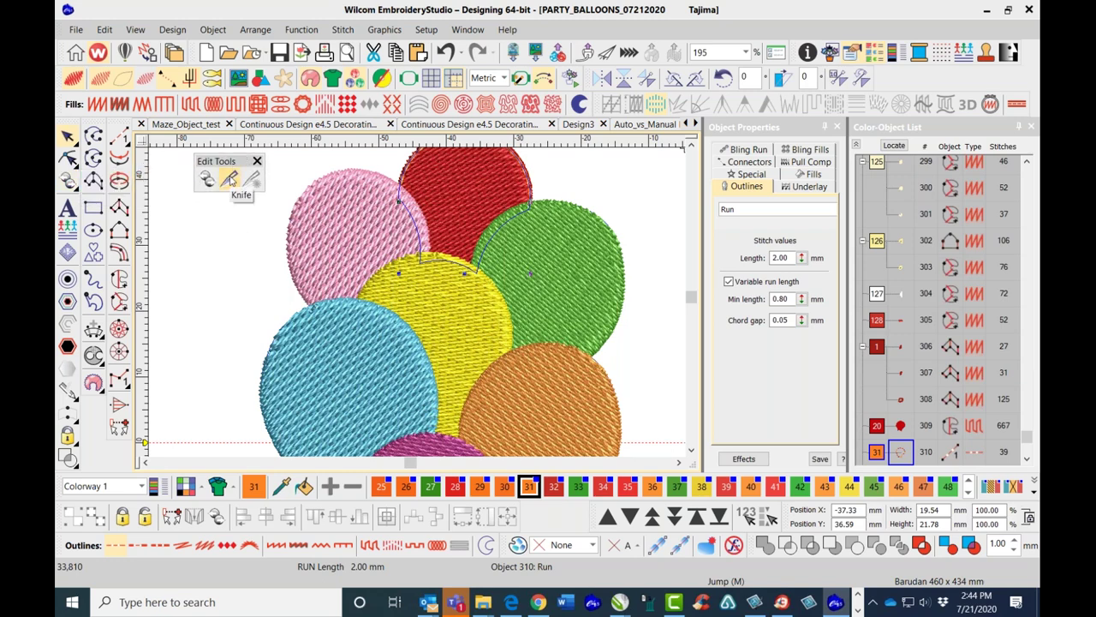
left_click(229, 177)
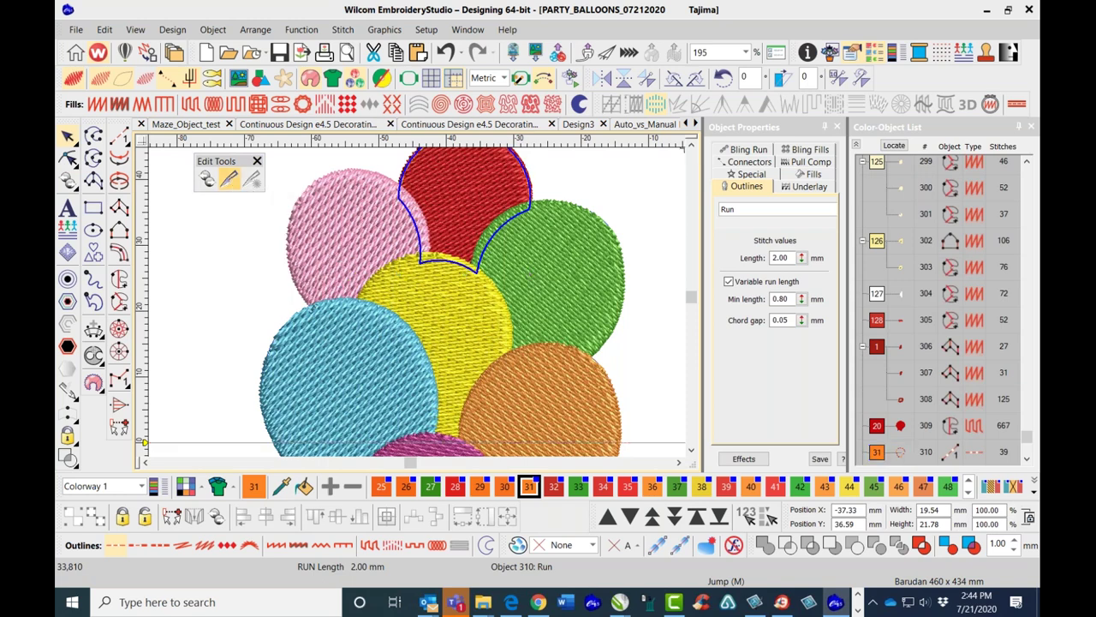
left_click(391, 185)
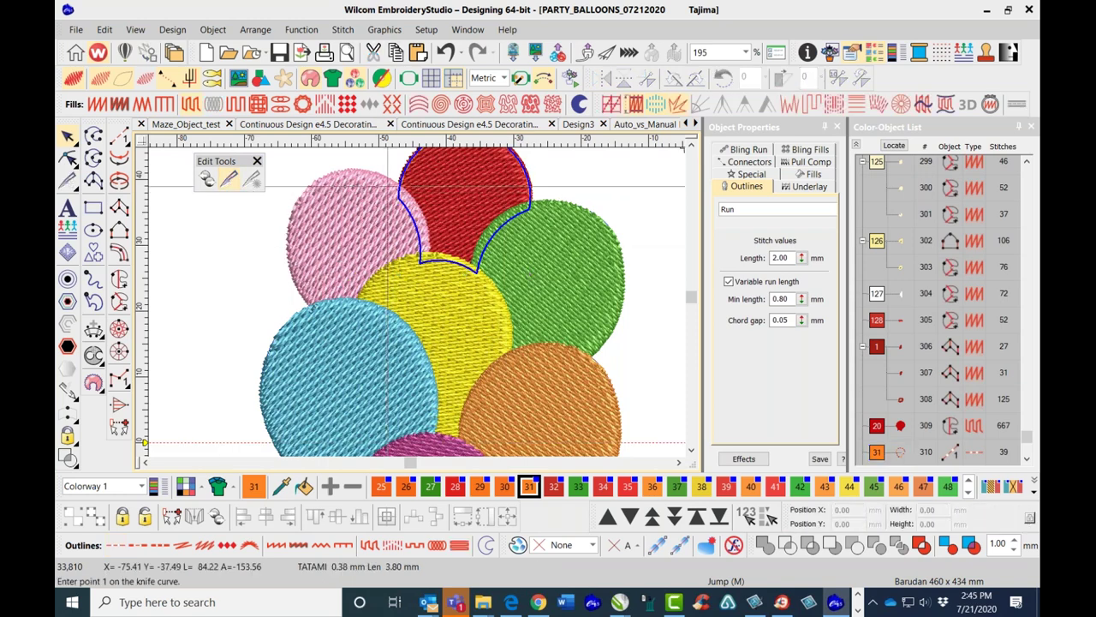
left_click(482, 220)
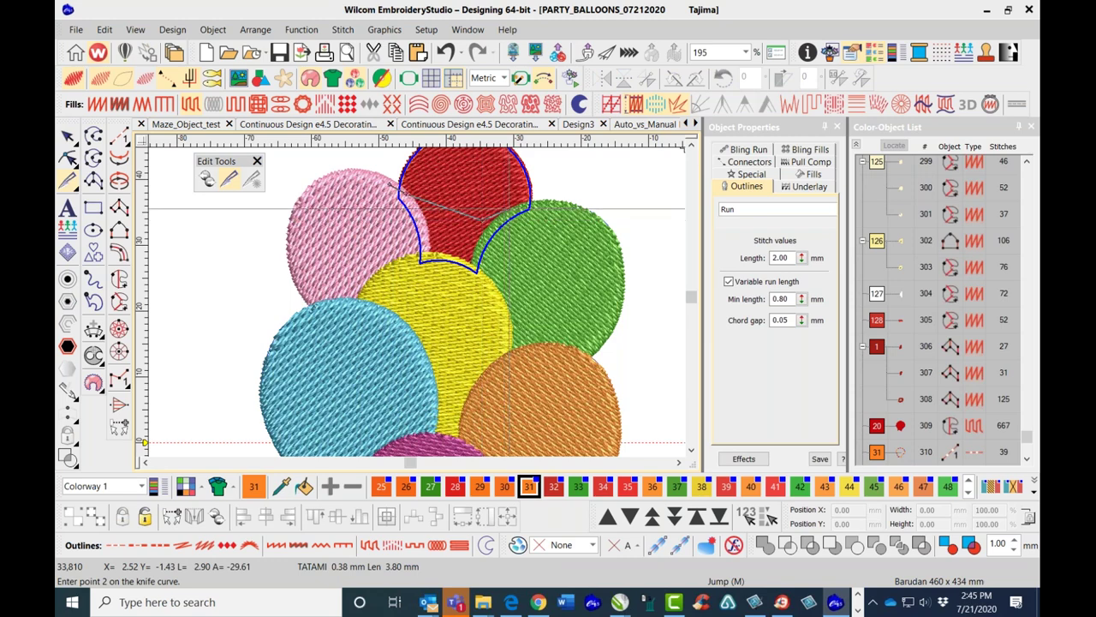
left_click(523, 205)
double_click(545, 205)
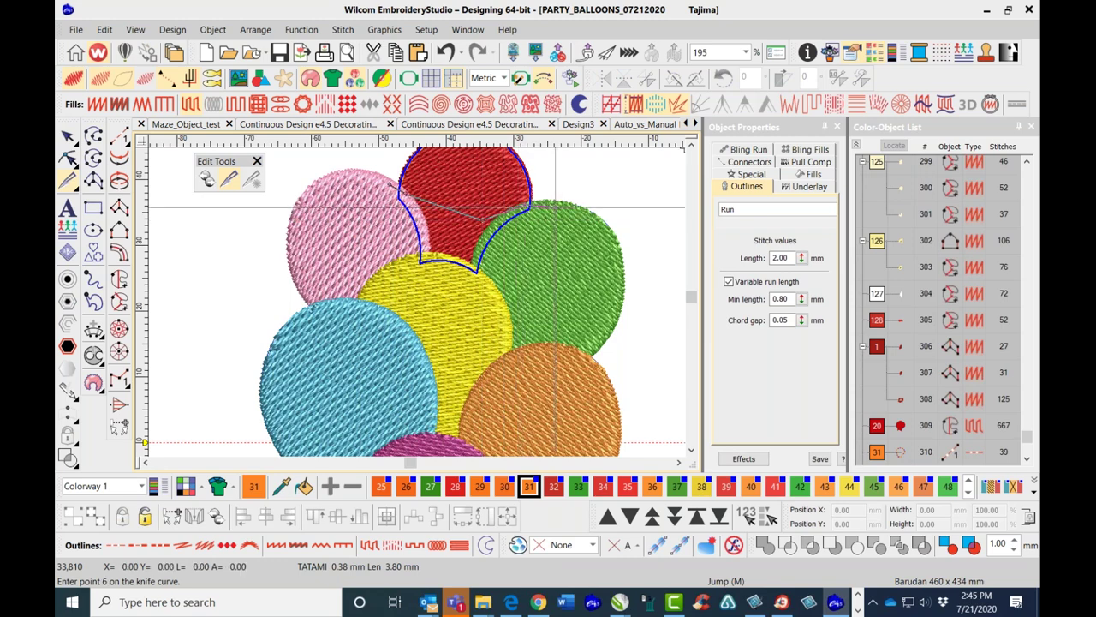
key("Return")
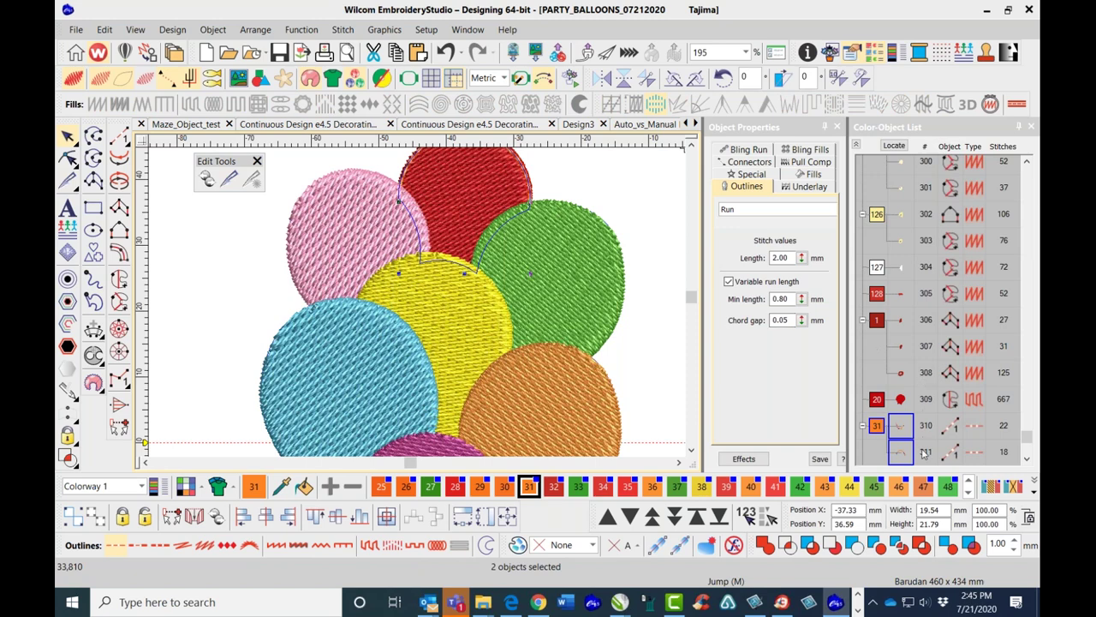
Delete the lower piece of the cut run outline, which follows the edges of the neighboring balloons.
key("Escape")
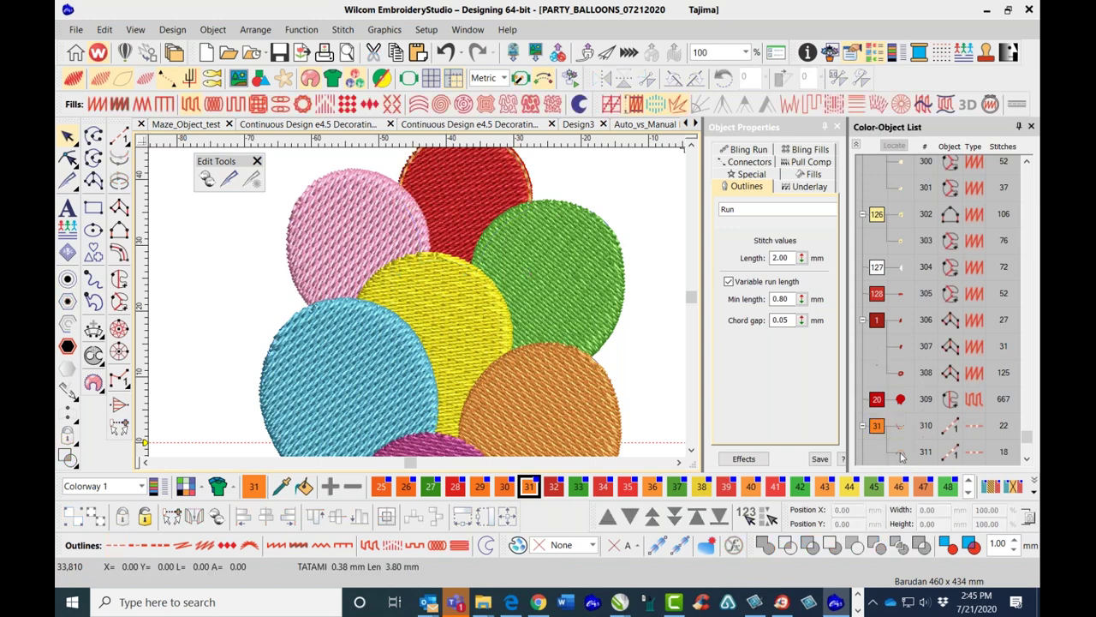
left_click(902, 426)
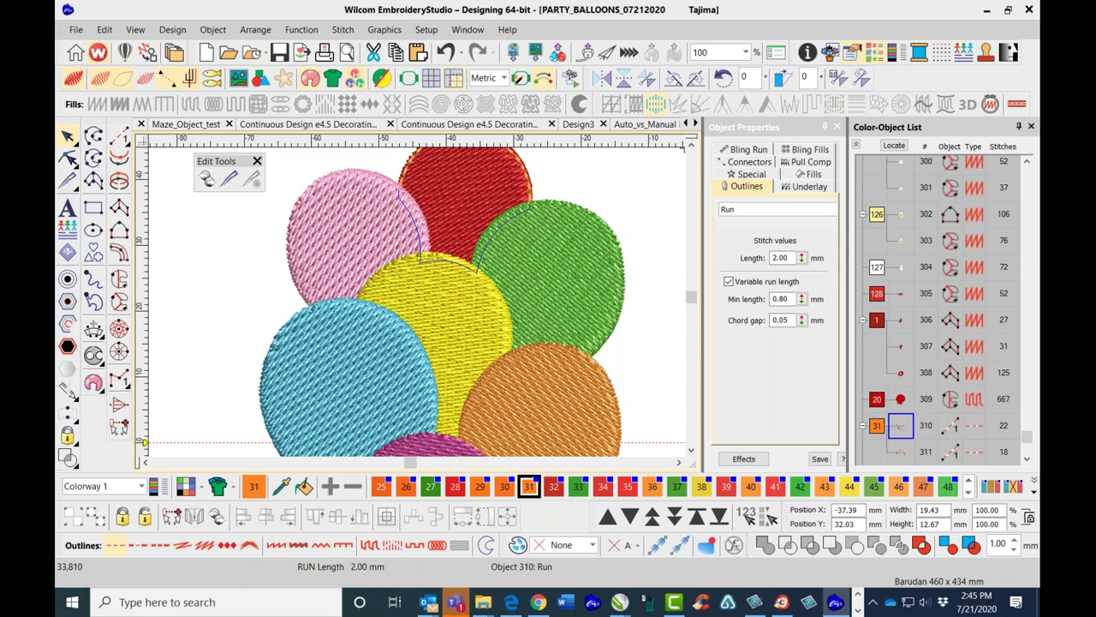
key("Delete")
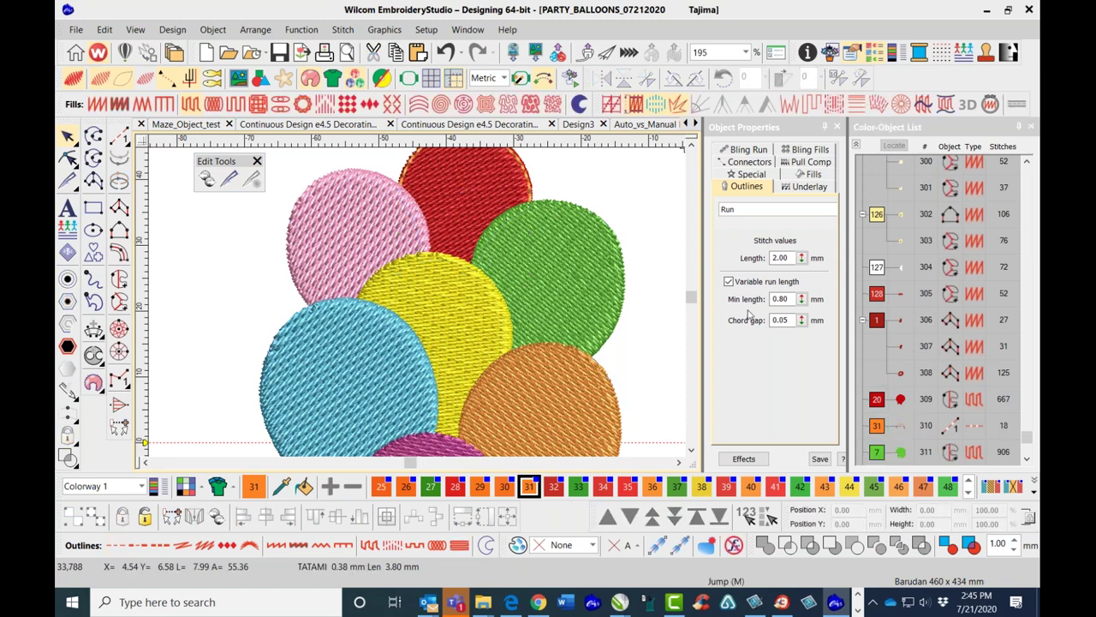
Convert the remaining run along the red balloon's top edge into a Column C satin border 1.50 mm wide.
scroll(630, 216, "up", 1)
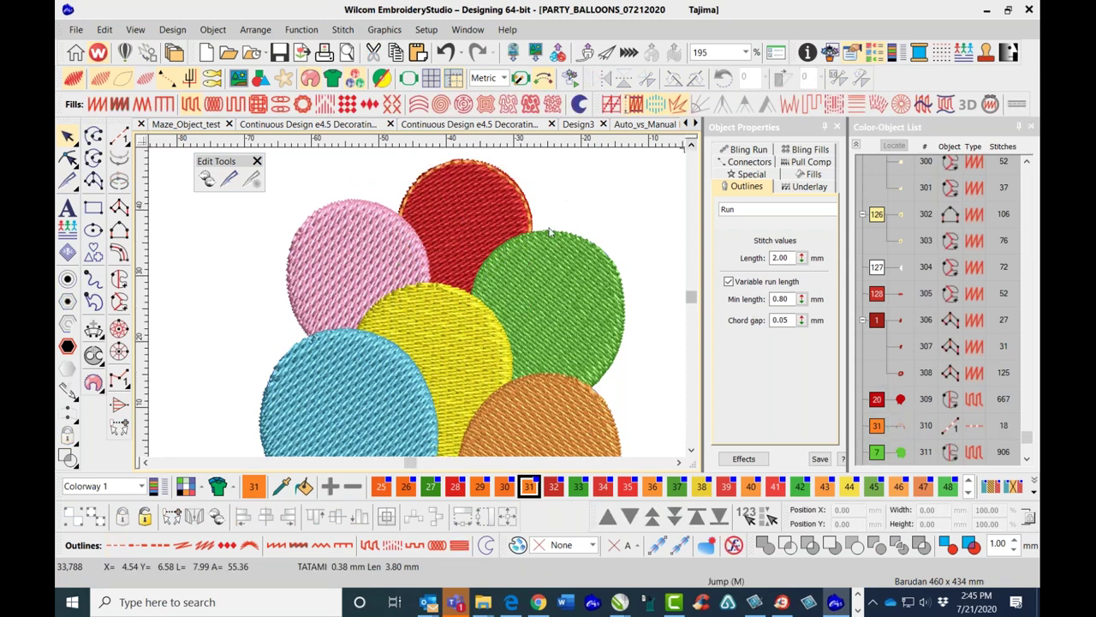
left_click(520, 195)
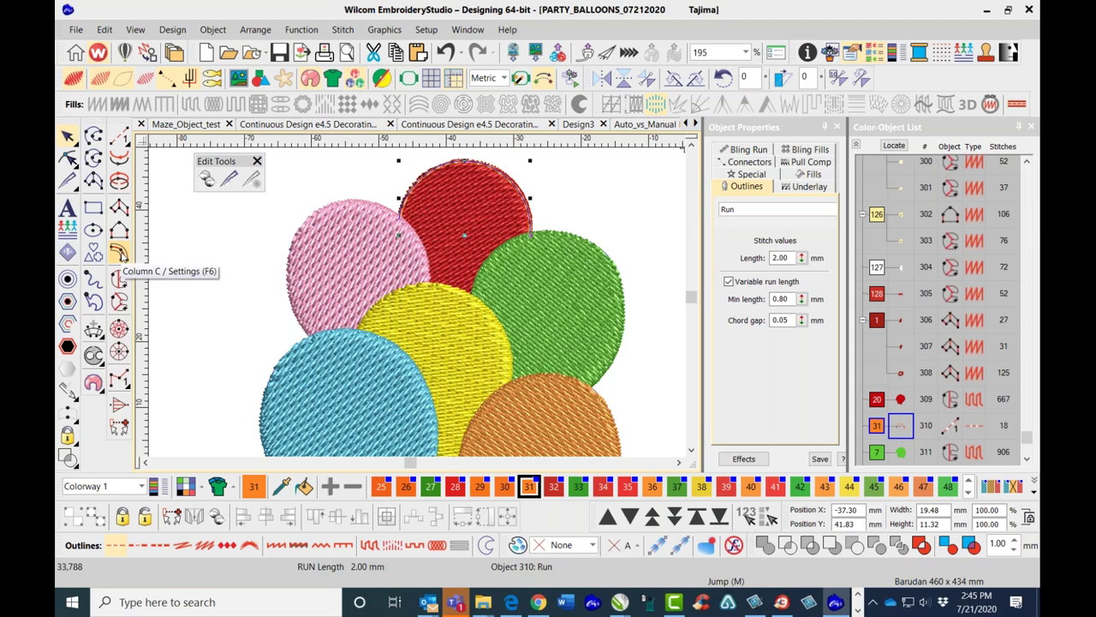
left_click(119, 251)
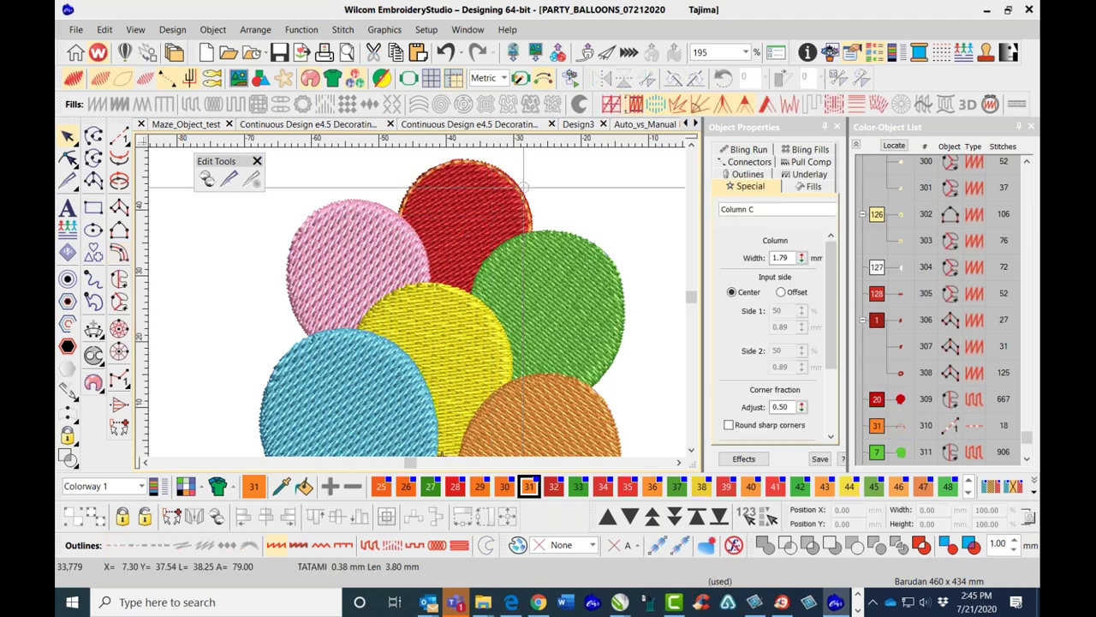
double_click(780, 257)
type("1.5")
key("Return")
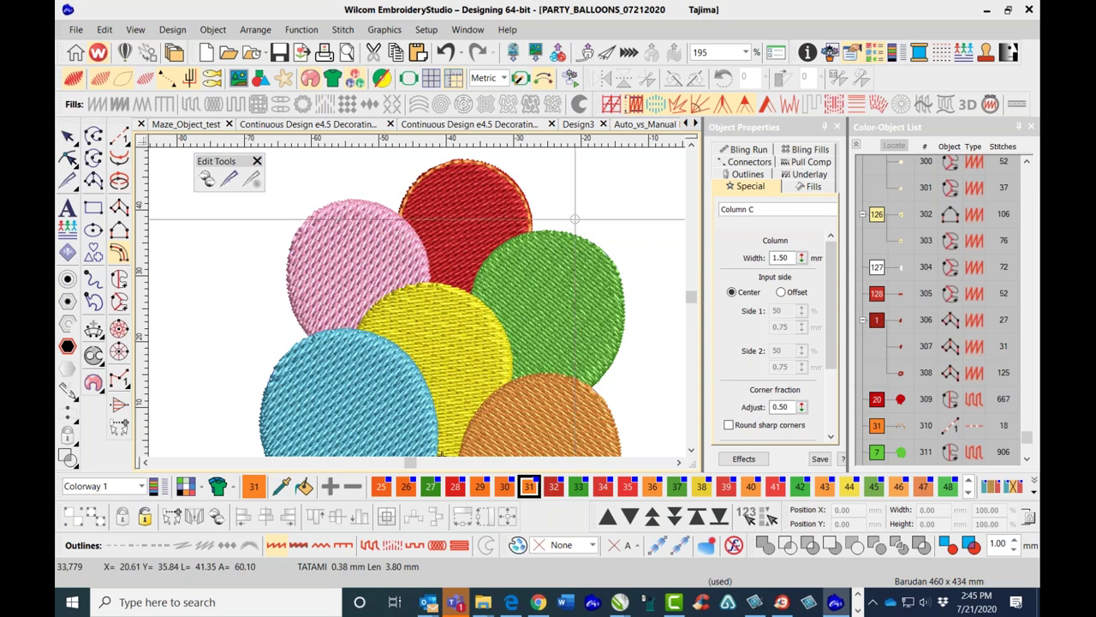
key("Return")
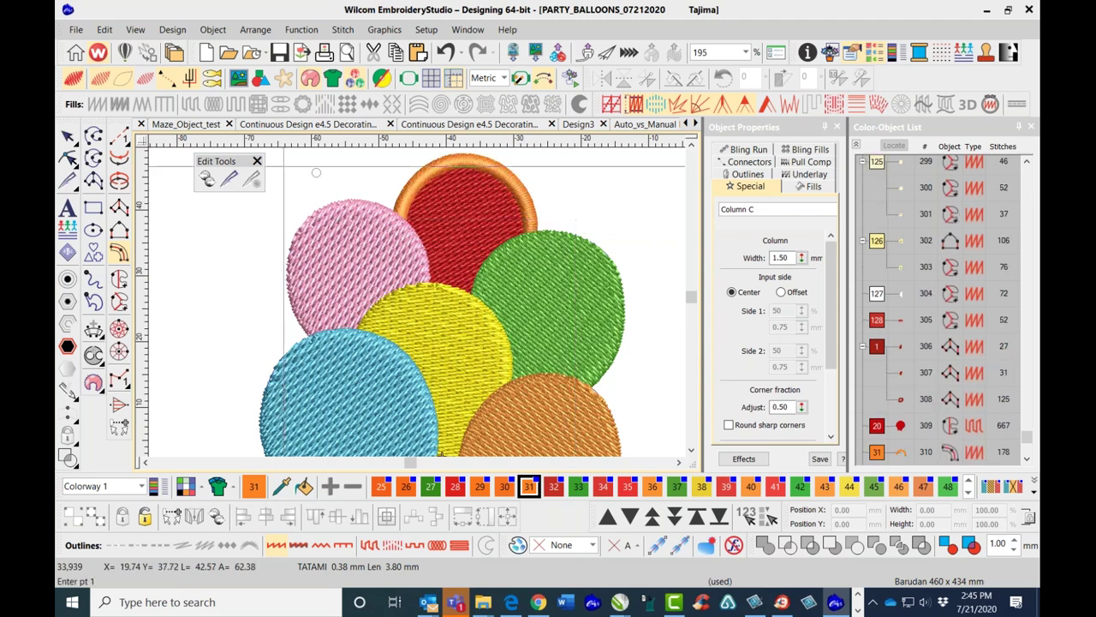
Set the width of the Column C satin border on the red balloon's top edge to 1.20 mm.
left_click(68, 135)
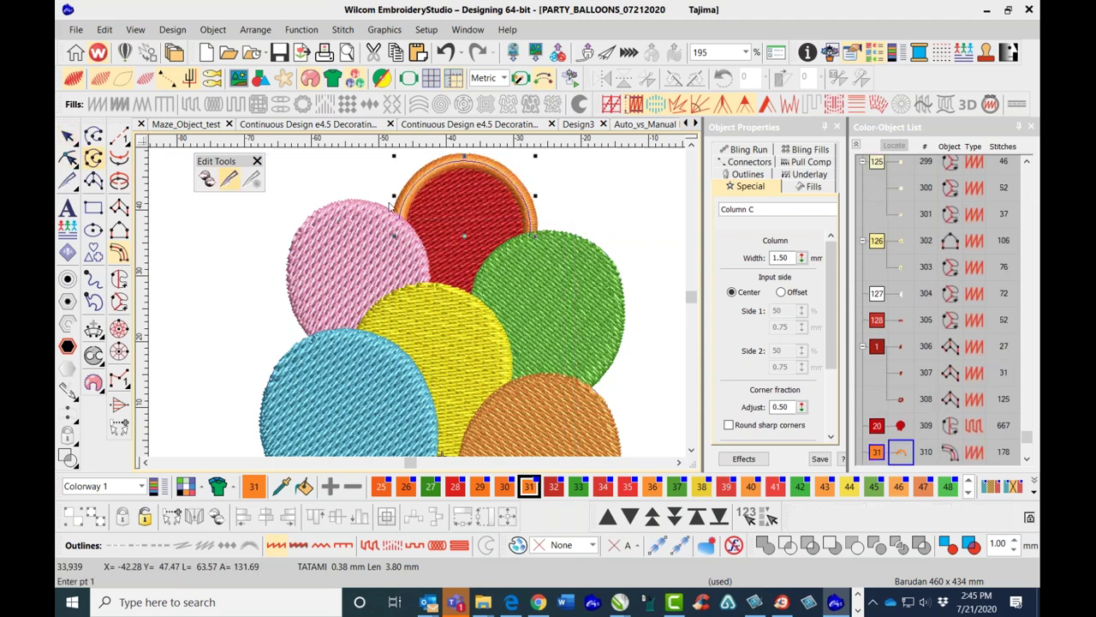
key("Escape")
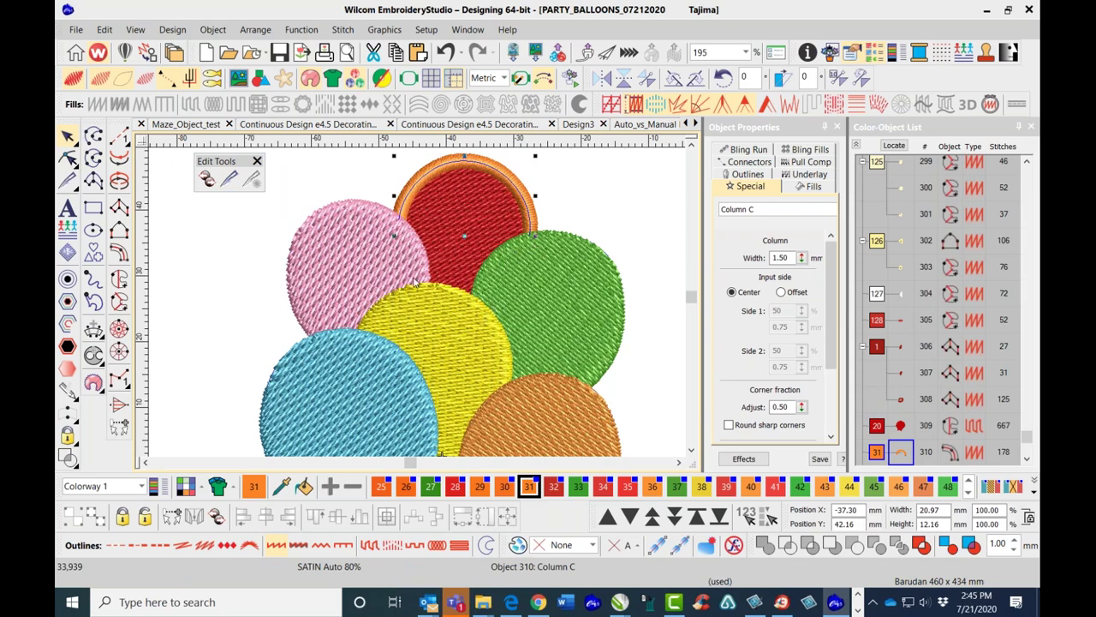
scroll(419, 307, "down", 4)
key("Escape")
scroll(419, 306, "up", 2)
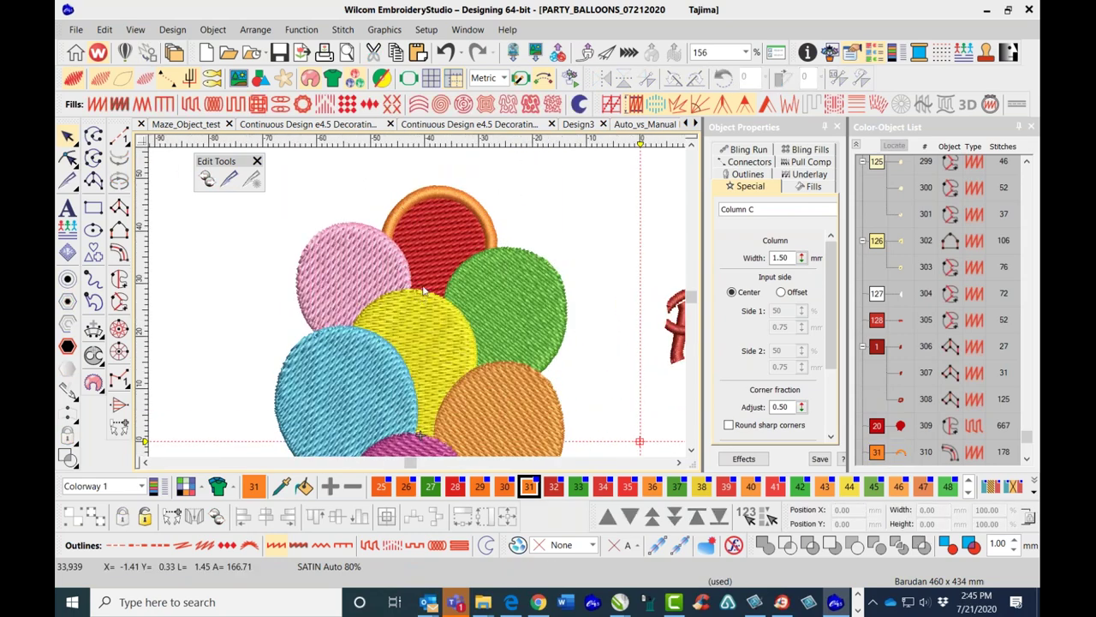
left_click(480, 213)
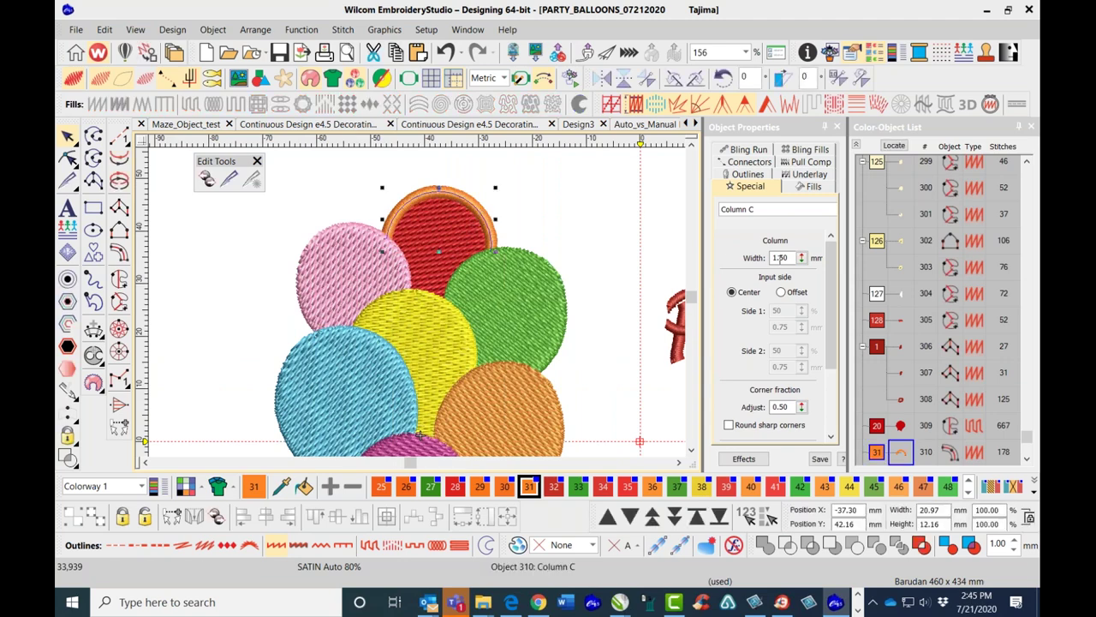
left_click_drag(781, 257, 815, 246)
type("20")
key("Return")
left_click(624, 215)
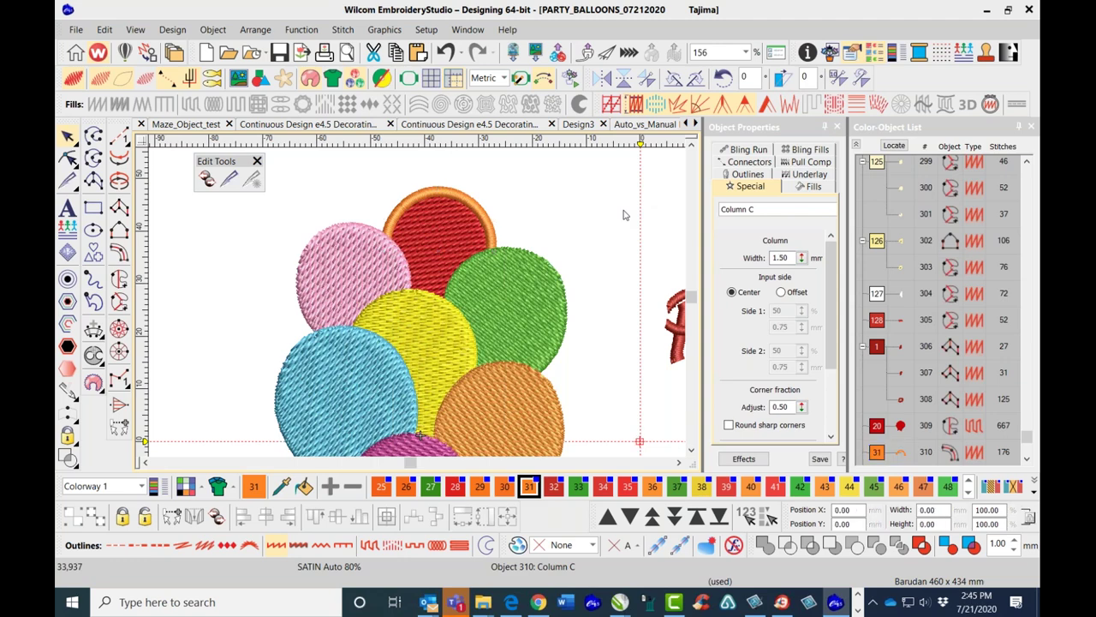
Set the Column C width for new objects to 1.20 mm.
left_click(122, 253)
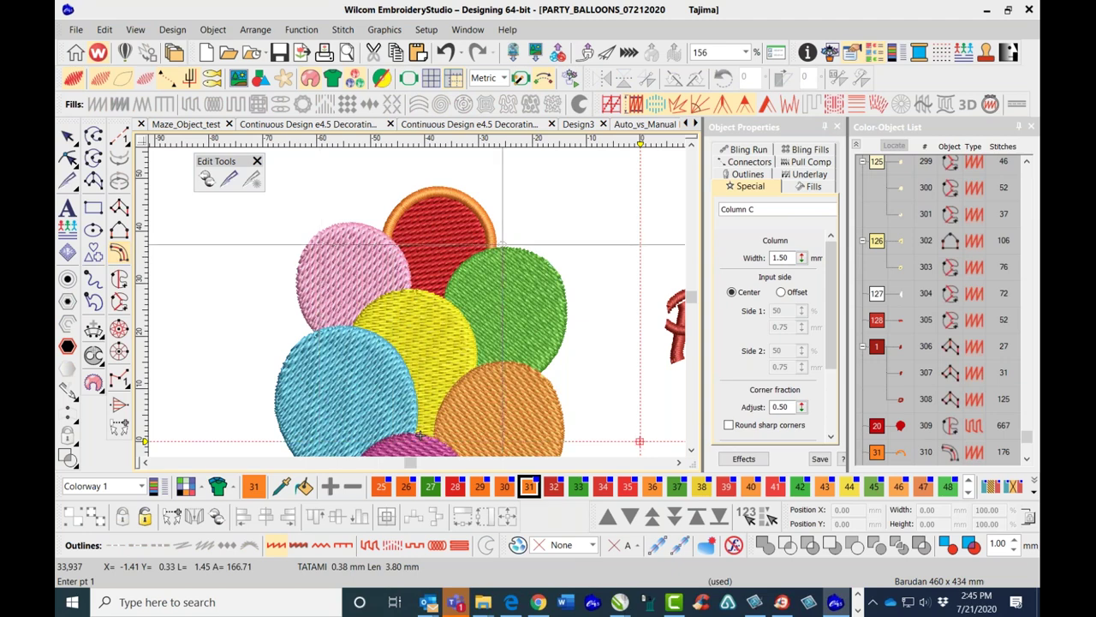
left_click(779, 258)
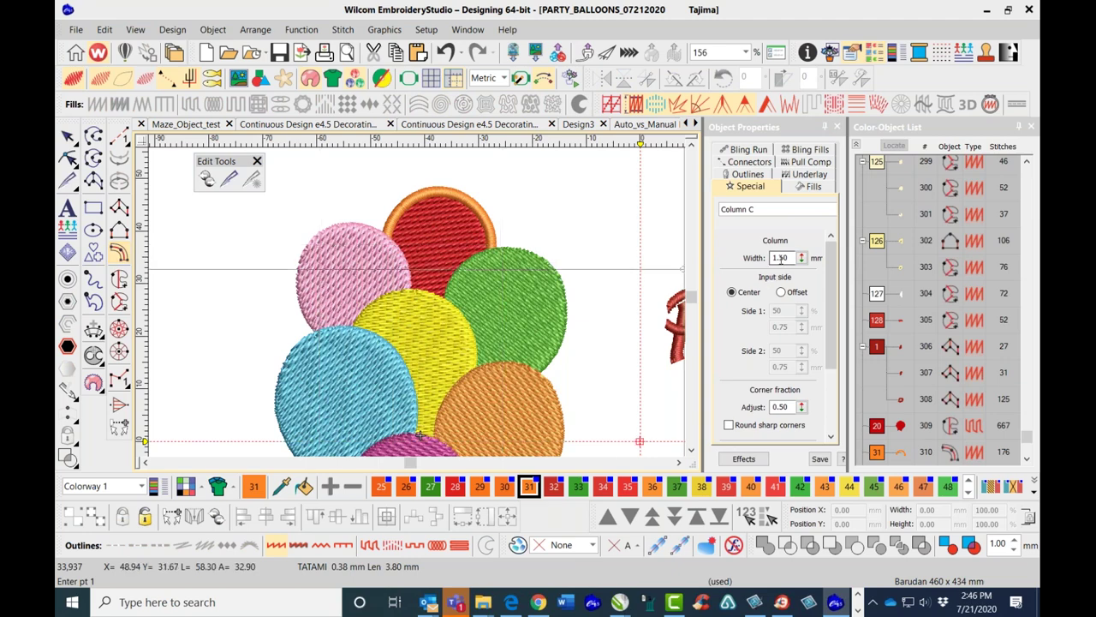
left_click_drag(779, 258, 799, 258)
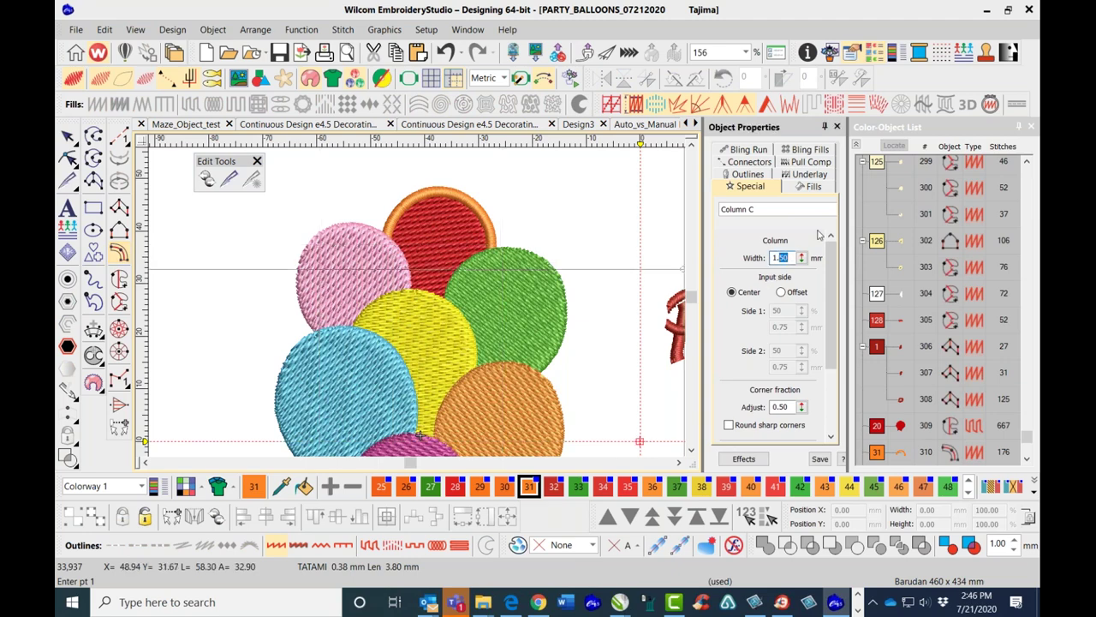
key("Return")
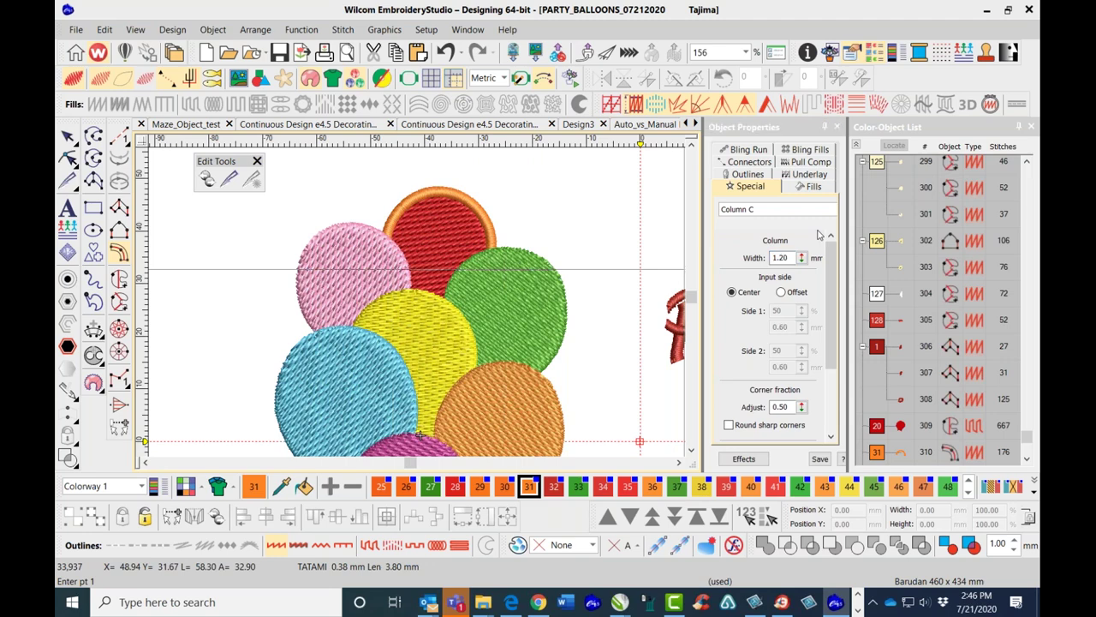
key("Escape")
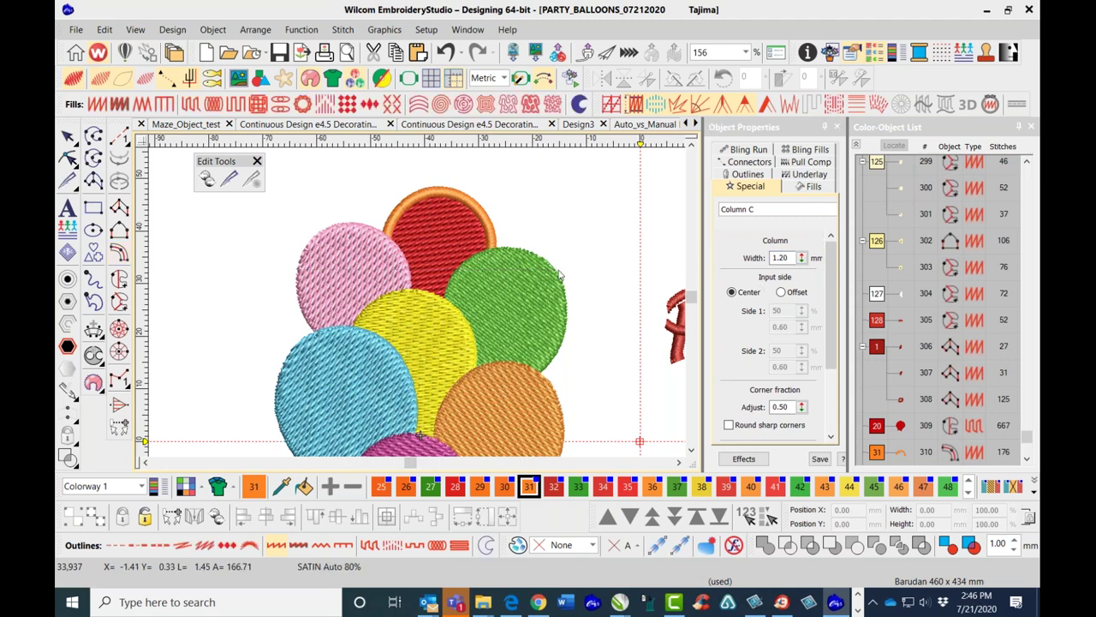
Recolor the satin border along the red balloon's top edge to black, color 8.
key("shift+z")
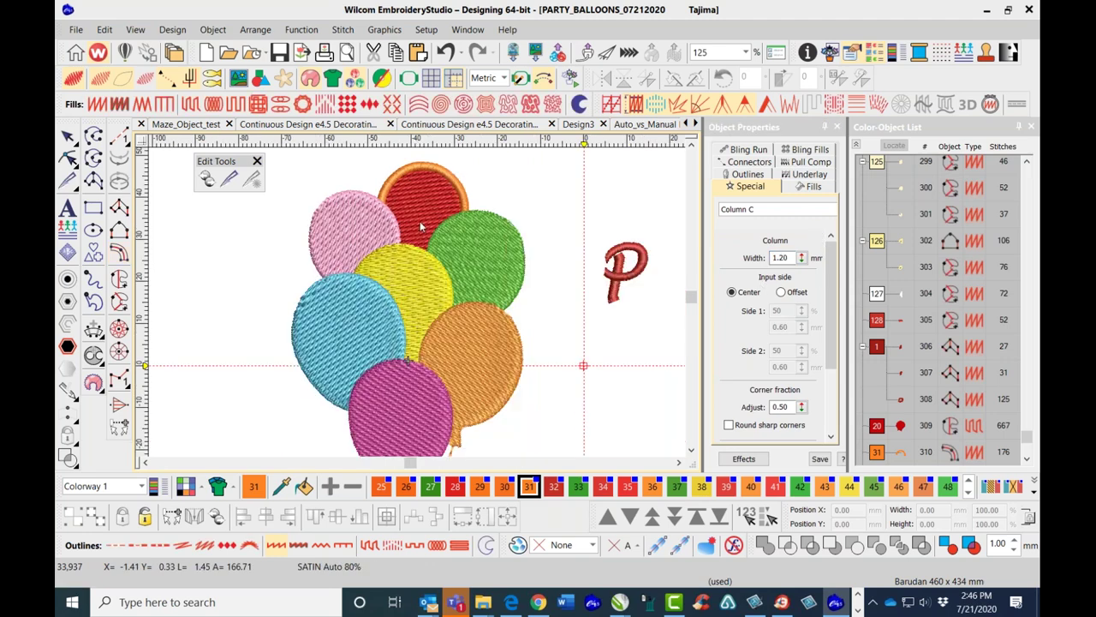
left_click(427, 195)
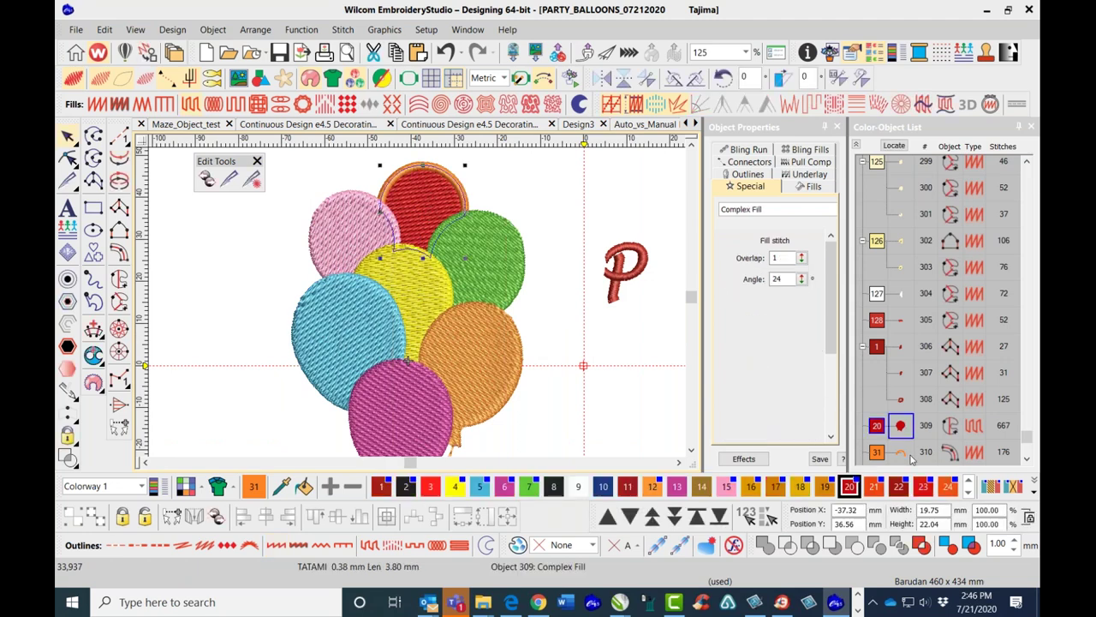
left_click(900, 452)
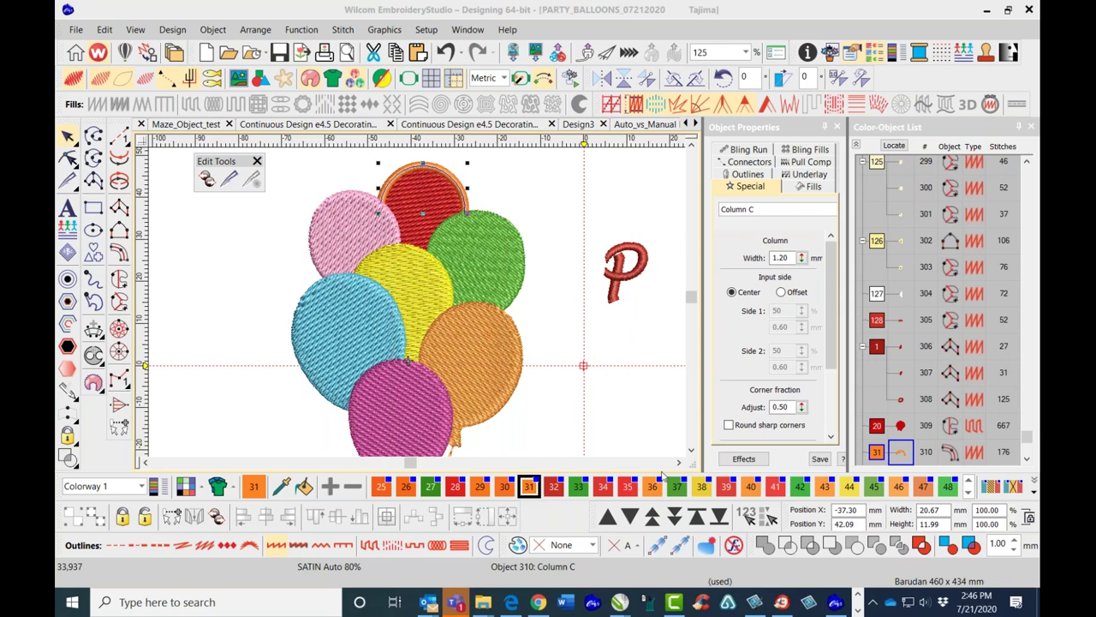
left_click(1034, 492)
left_click(1034, 485)
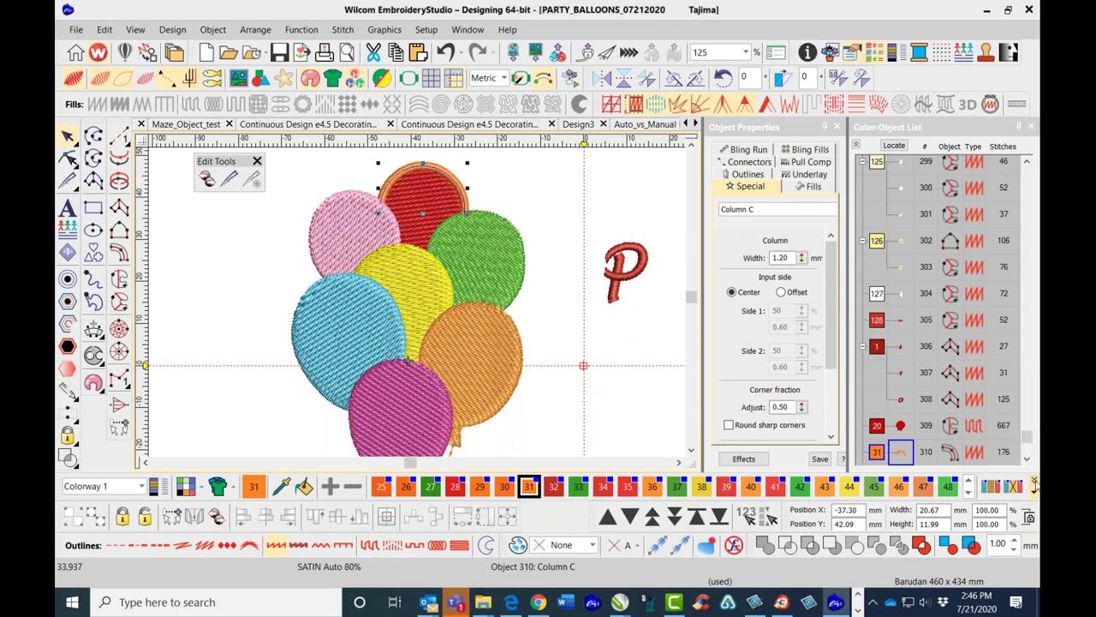
left_click(1034, 484)
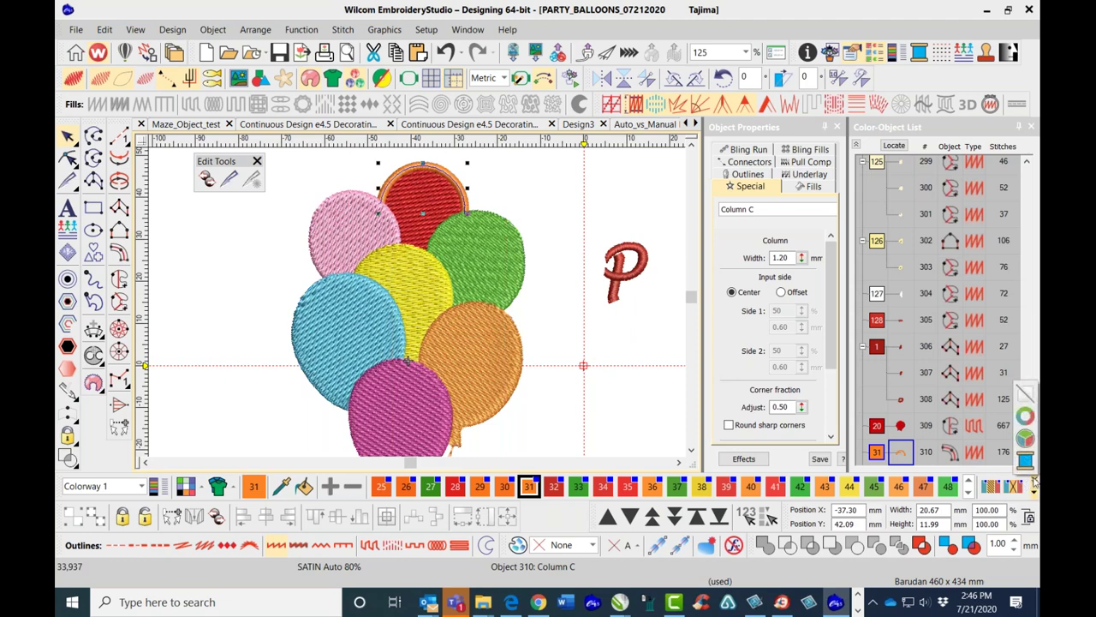
left_click(1034, 493)
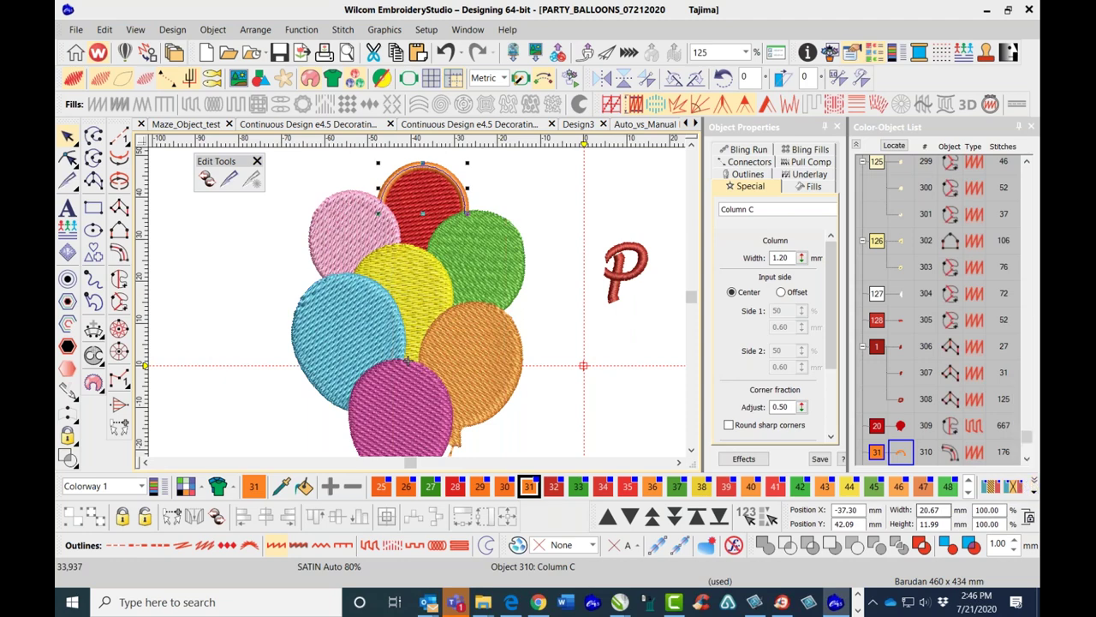
left_click(1036, 488)
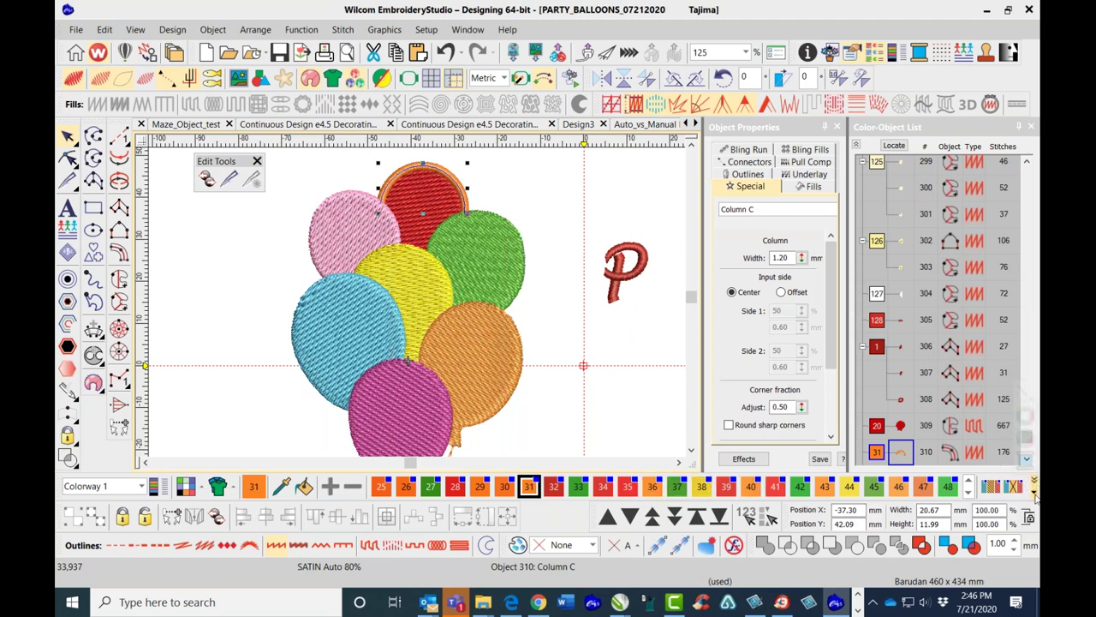
left_click(1035, 488)
left_click(1034, 485)
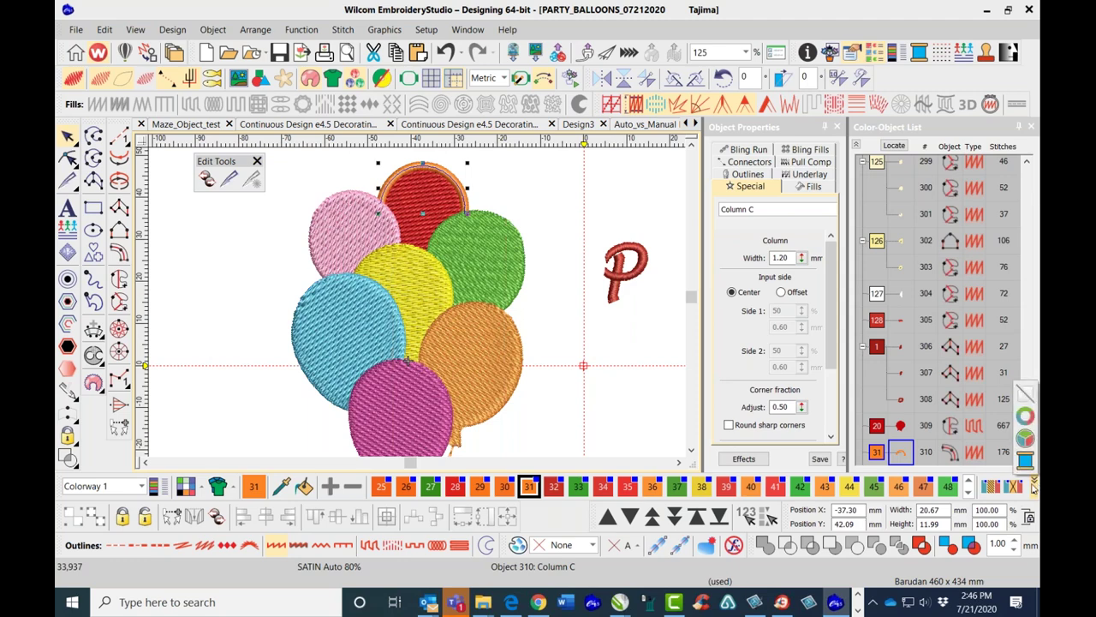
left_click(968, 482)
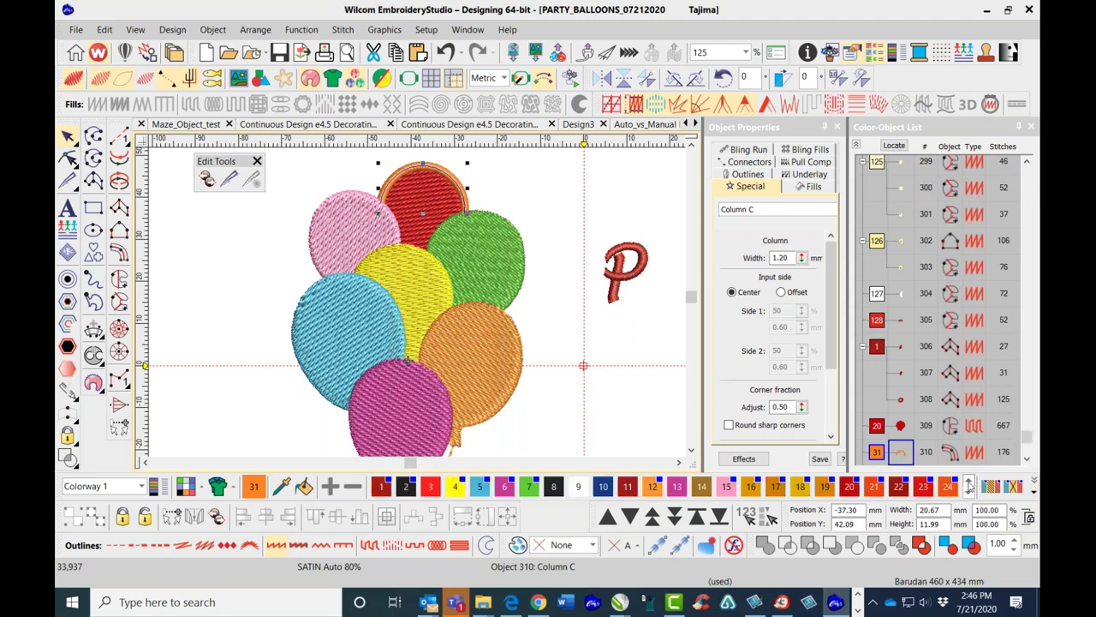
left_click(553, 487)
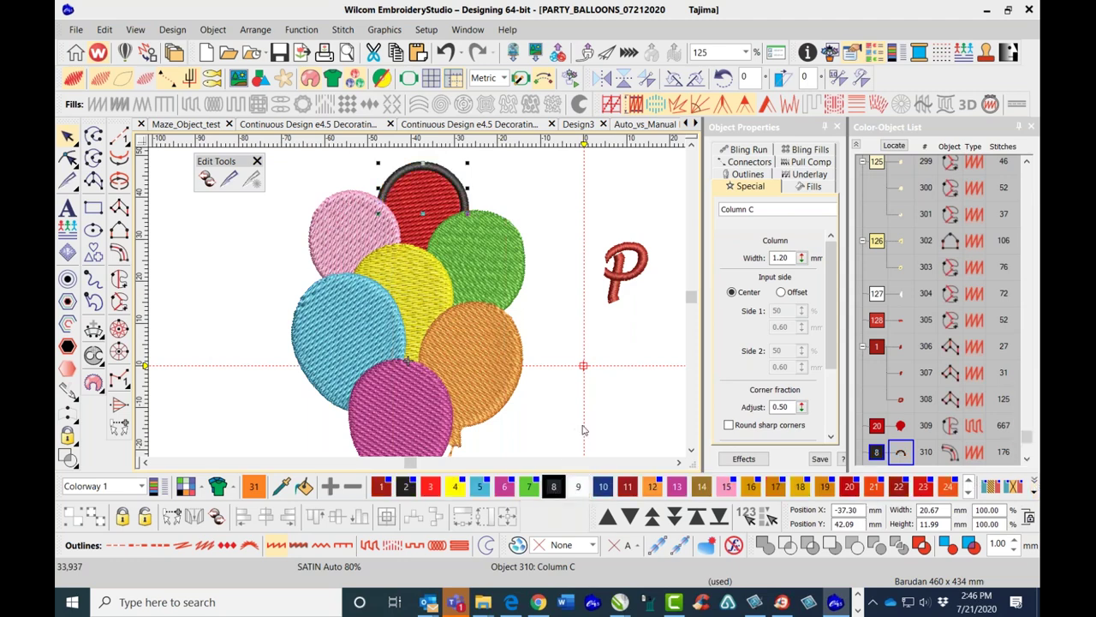
left_click(582, 434)
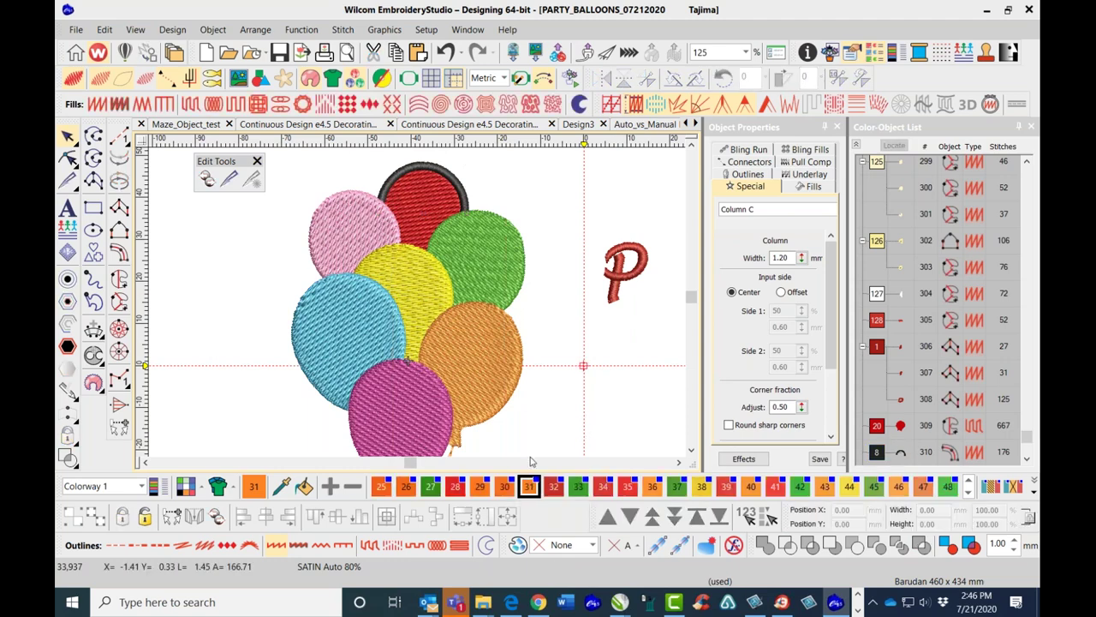
Create one simple offset of the green balloon's fill as a Run object with -0.10 mm spacing.
left_click(528, 276)
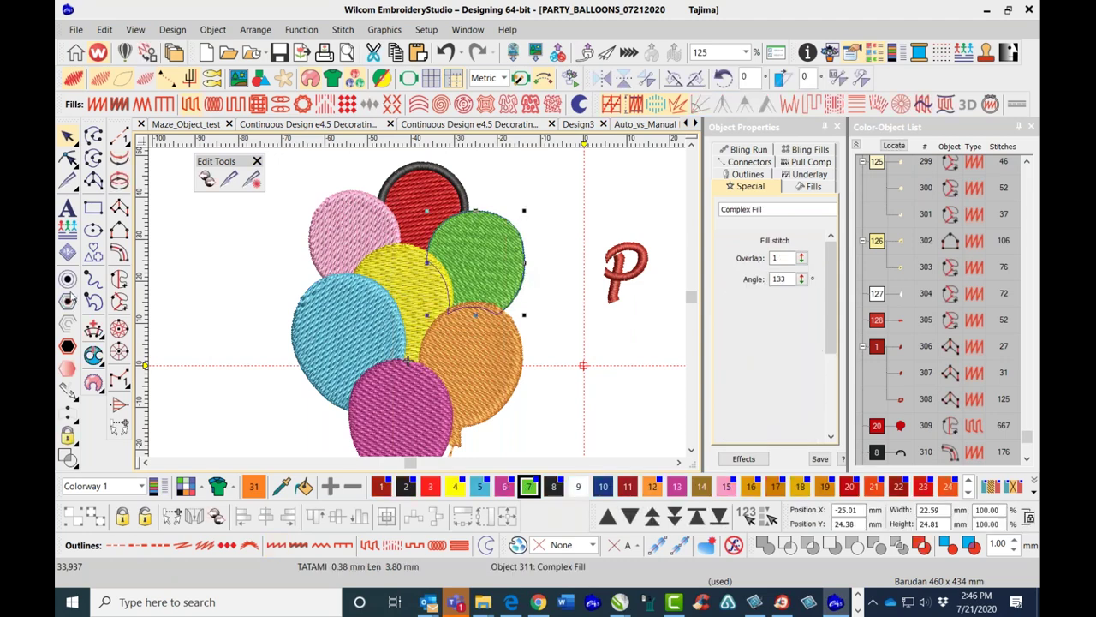
left_click(67, 278)
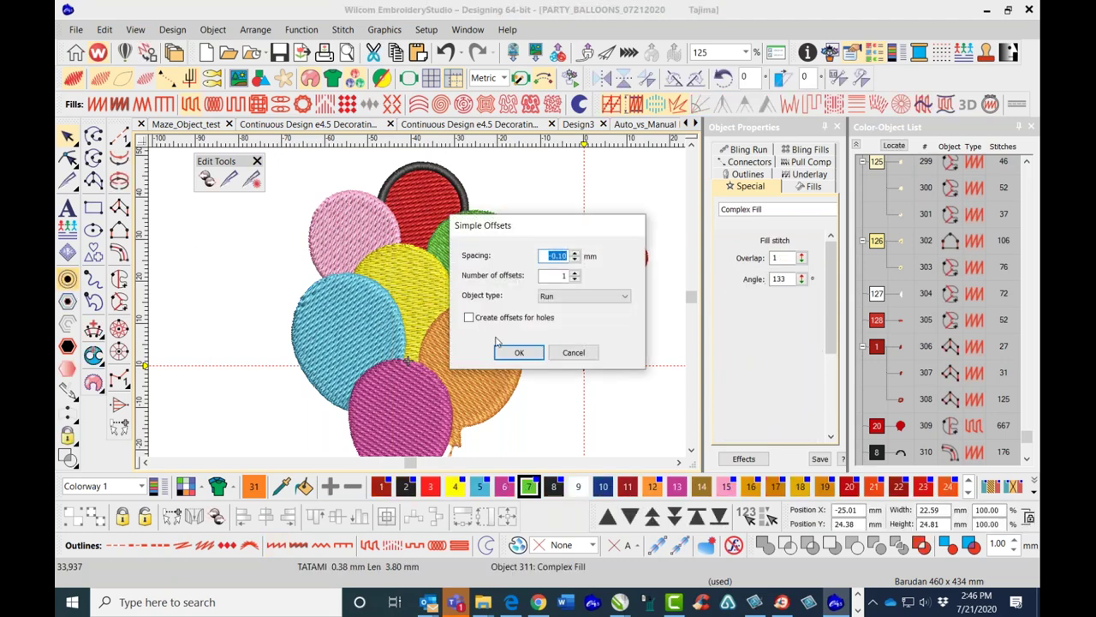
left_click(516, 352)
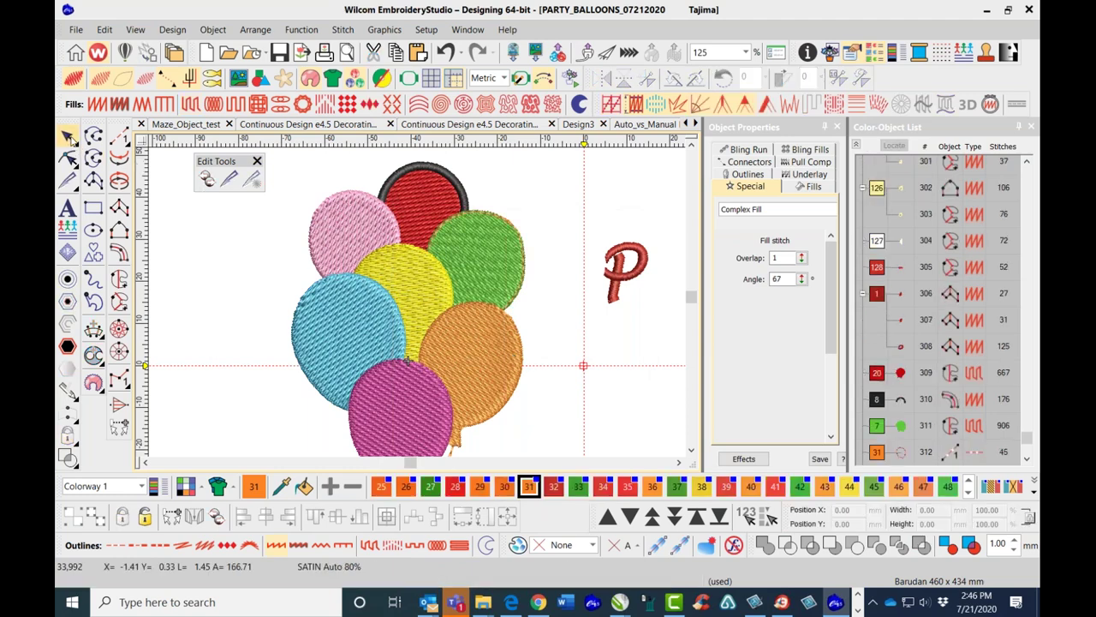
Cut the green balloon's run outline with the Knife near its yellow and orange neighbors, and delete the piece bordering those balloons.
left_click(476, 211)
left_click(229, 178)
key("Escape")
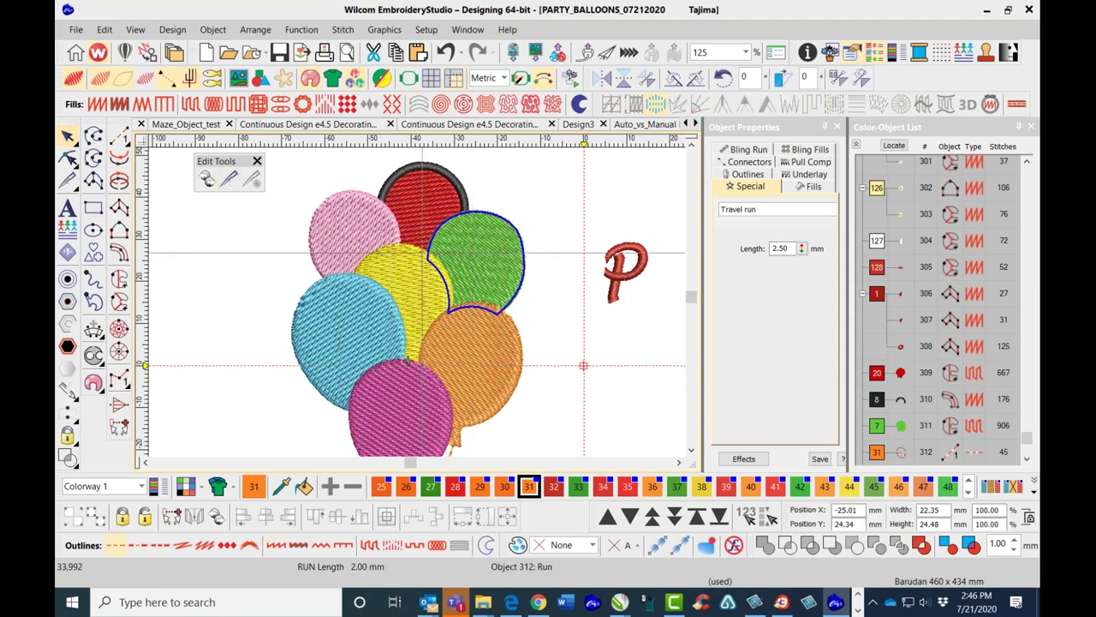
left_click(424, 254)
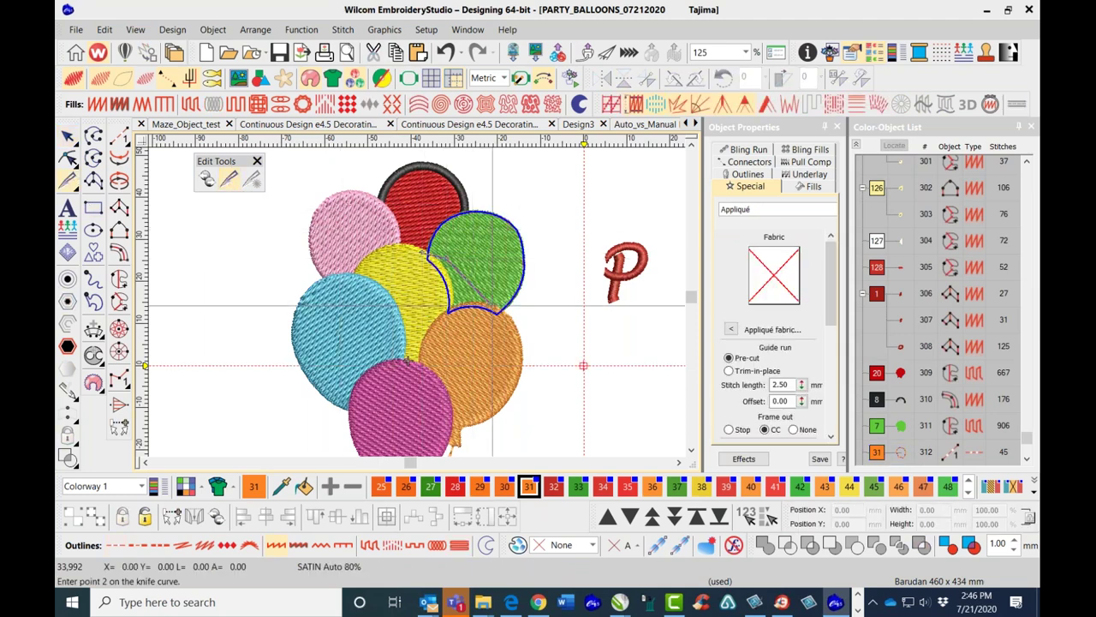
left_click(503, 319)
left_click(514, 323)
left_click(531, 325)
left_click(546, 328)
key("Return")
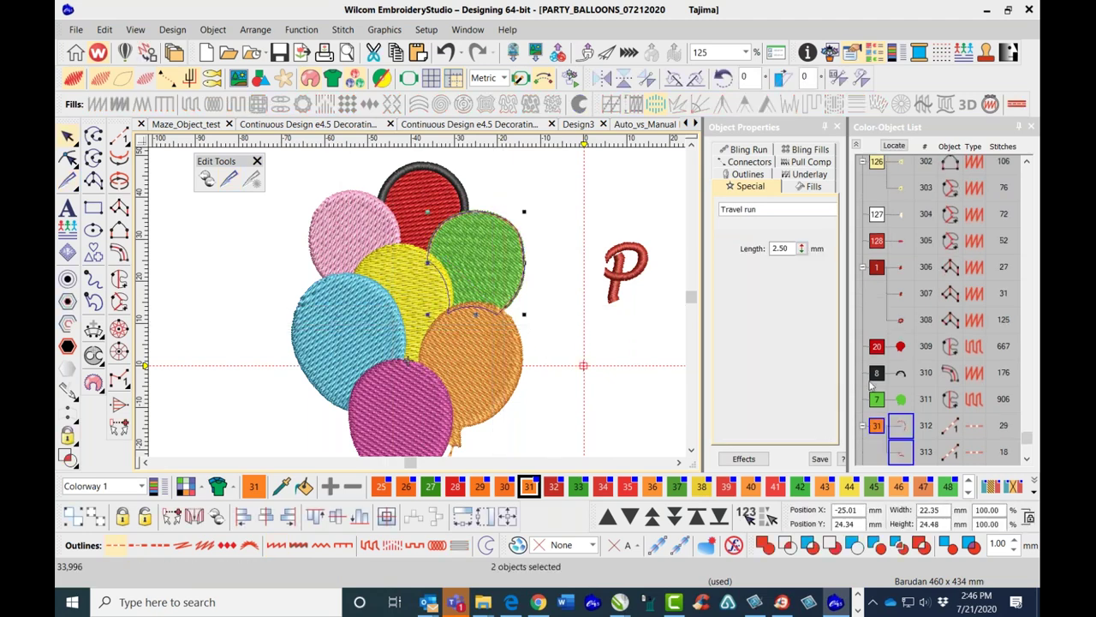
left_click(901, 454)
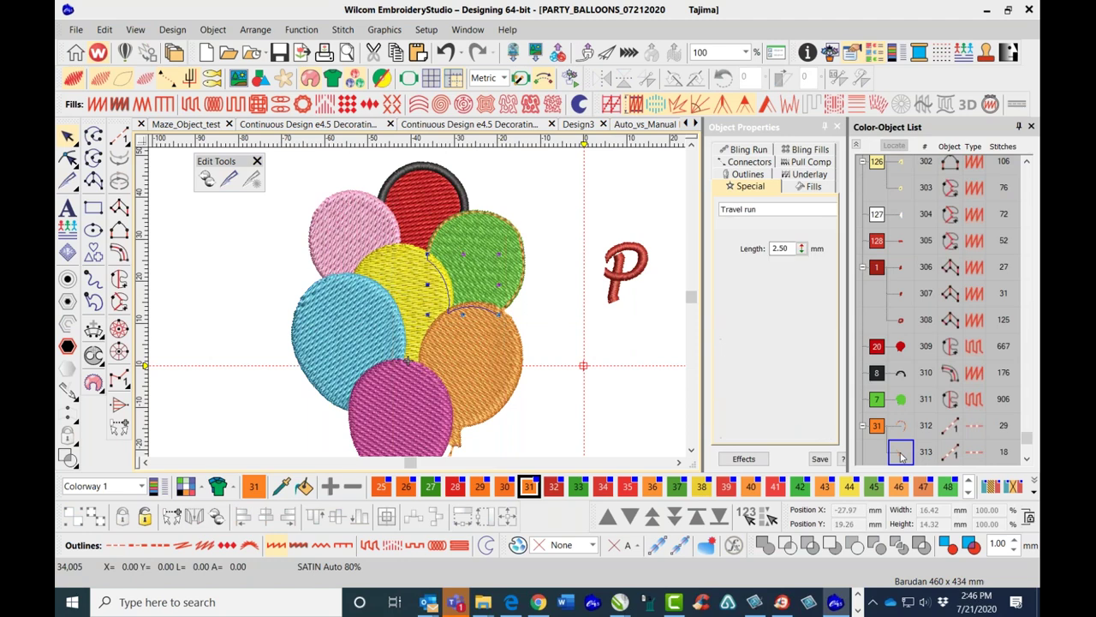
left_click(632, 214)
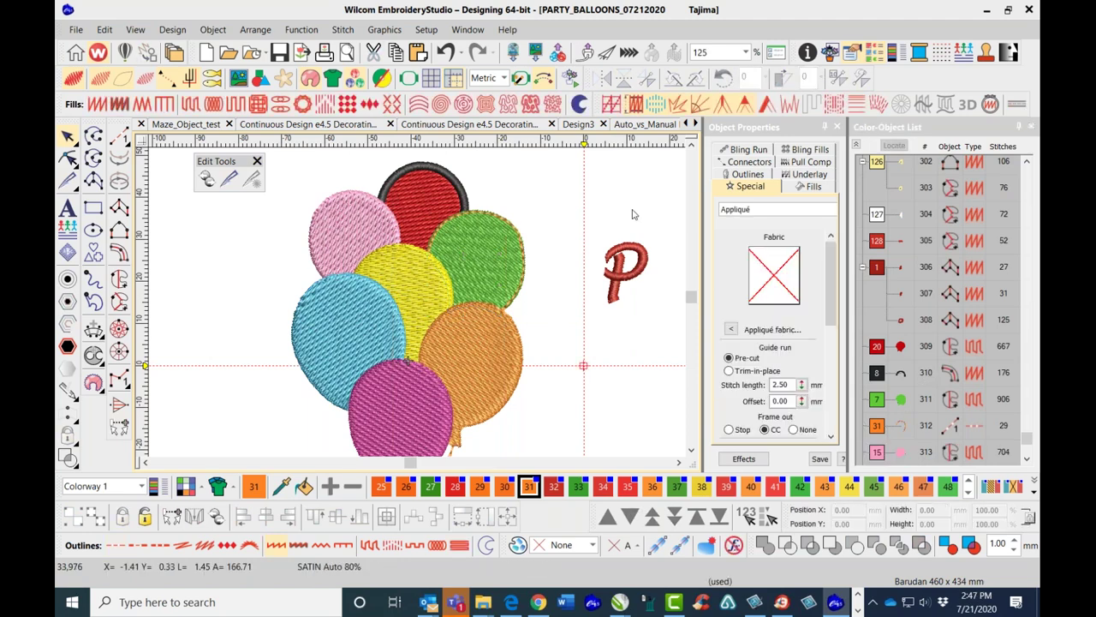
Smooth the green balloon's remaining run by thinning out its reshape points, and convert it into a 1.20 mm wide Column C satin border.
scroll(507, 294, "up", 1)
scroll(420, 292, "up", 1)
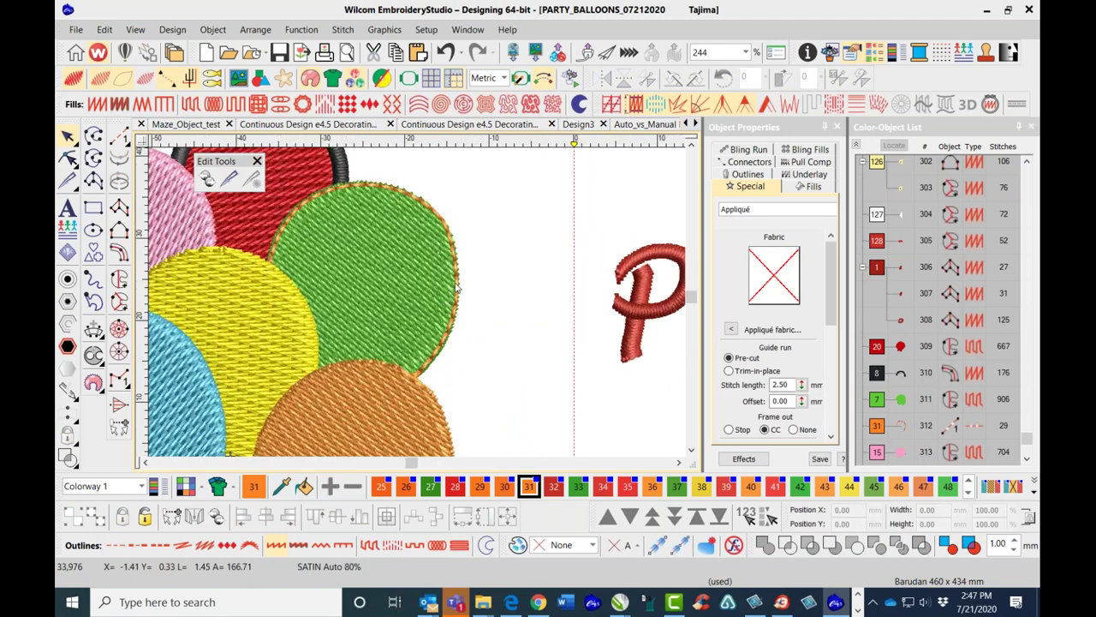
left_click(459, 287)
key("h")
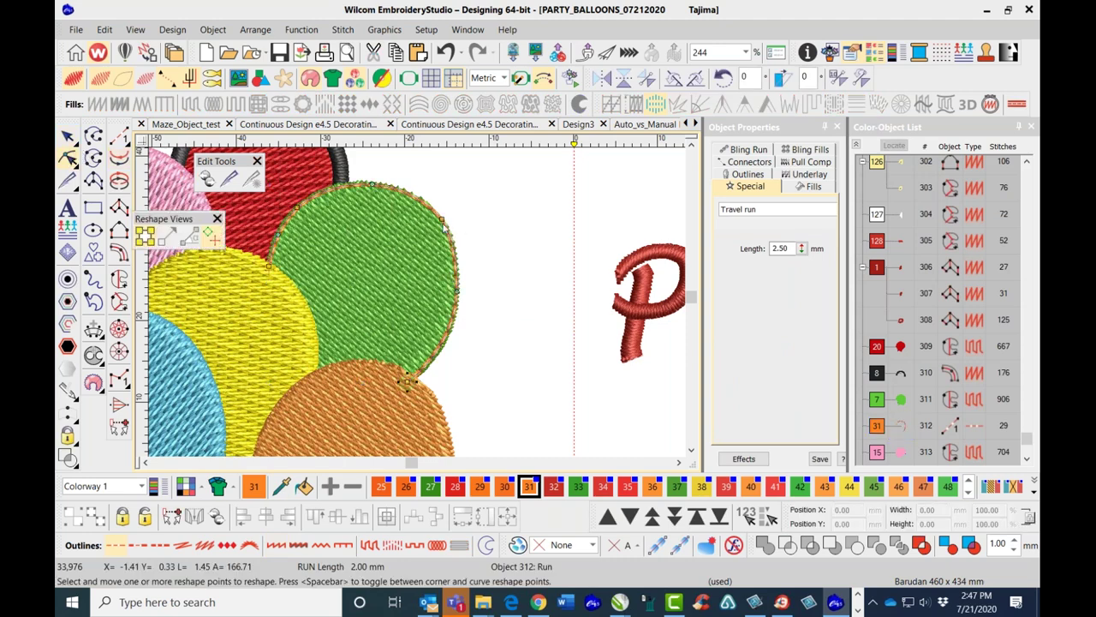
left_click(441, 218)
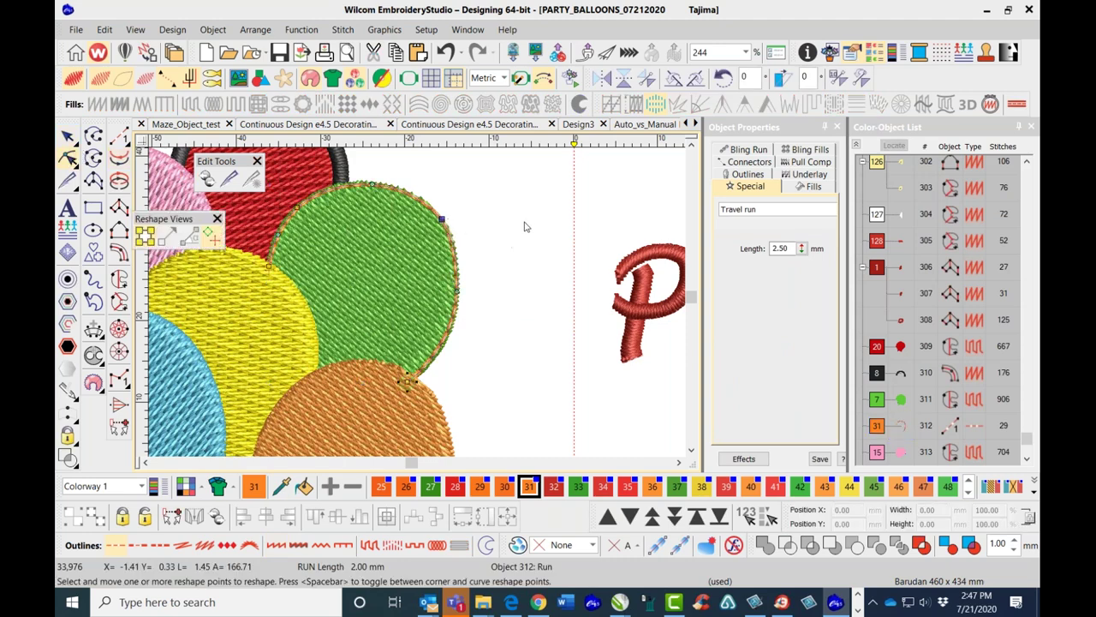
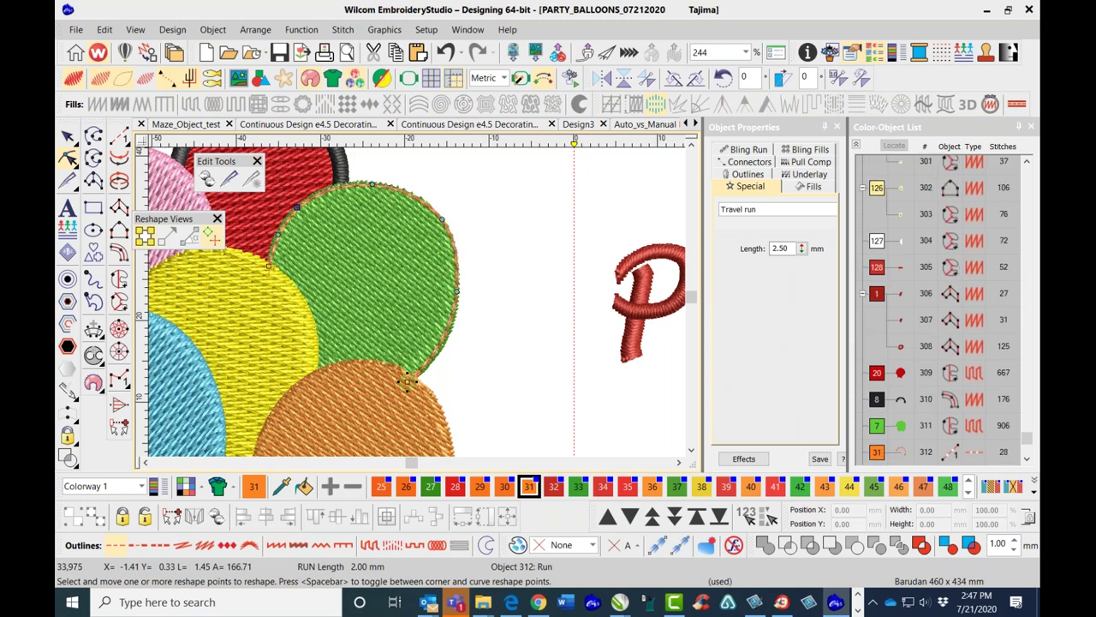
key("space")
left_click(68, 135)
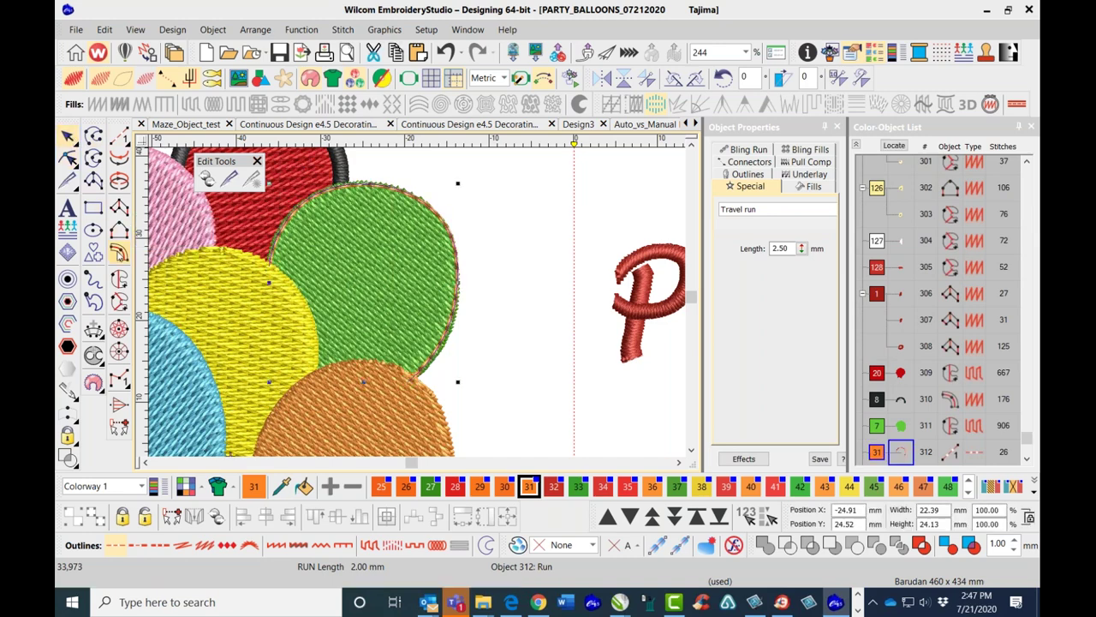
left_click(119, 253)
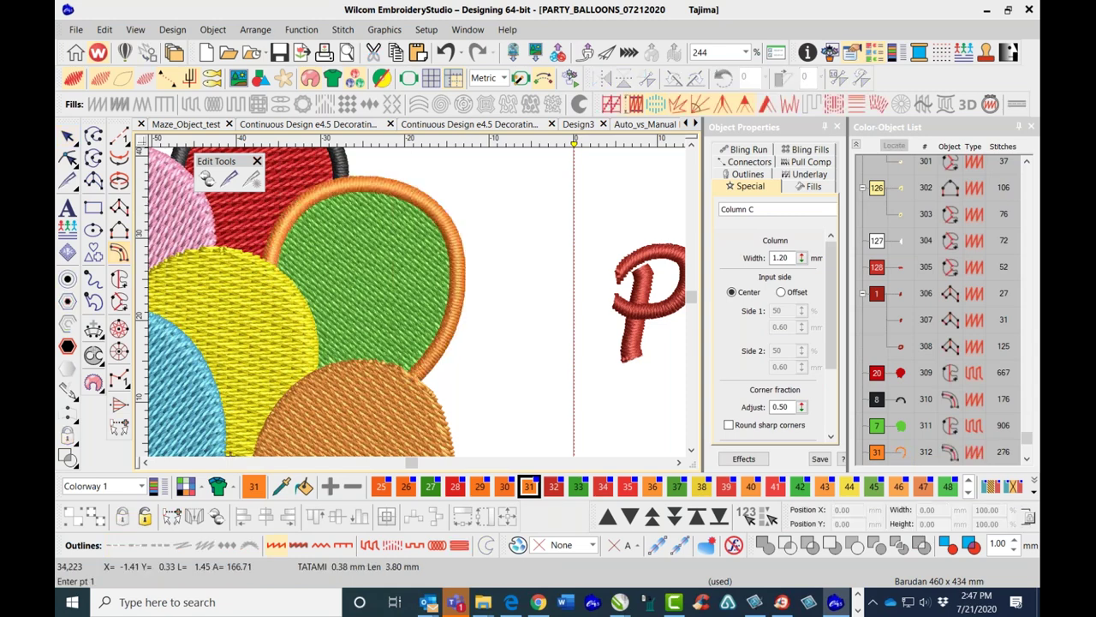
Recolor the satin border around the green balloon to black, color 8.
left_click(68, 135)
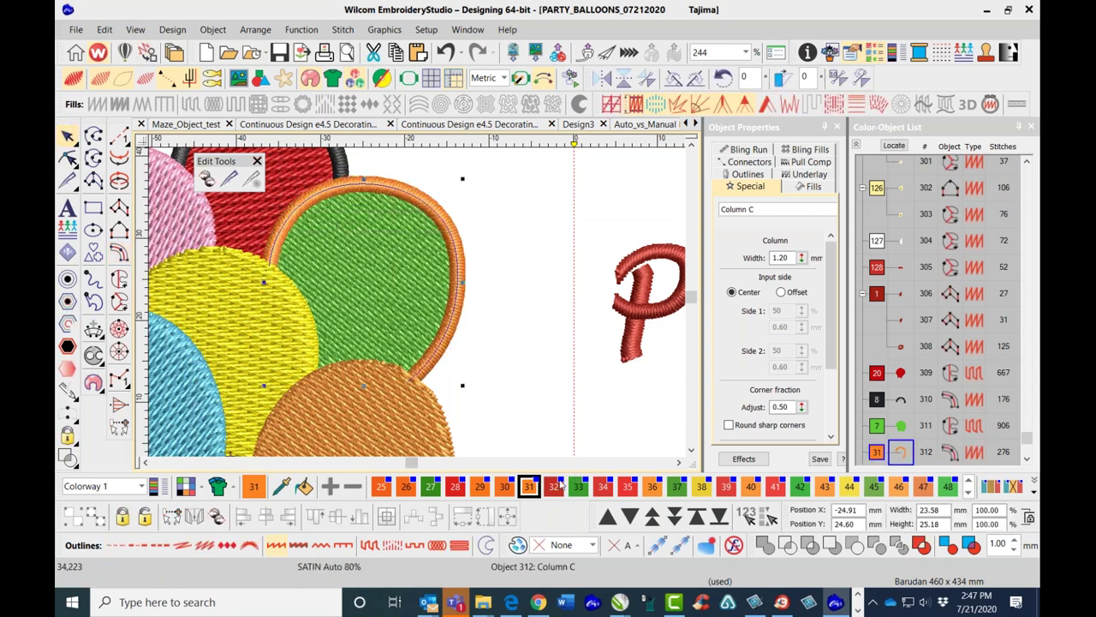
left_click(969, 481)
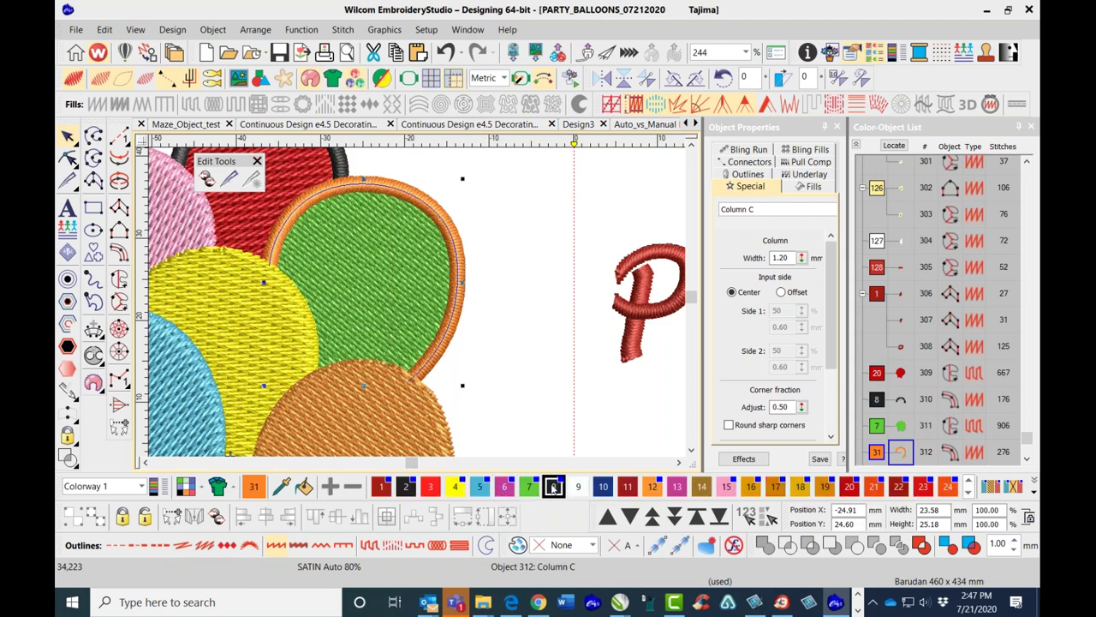
left_click(554, 487)
left_click(524, 402)
scroll(420, 304, "down", 2)
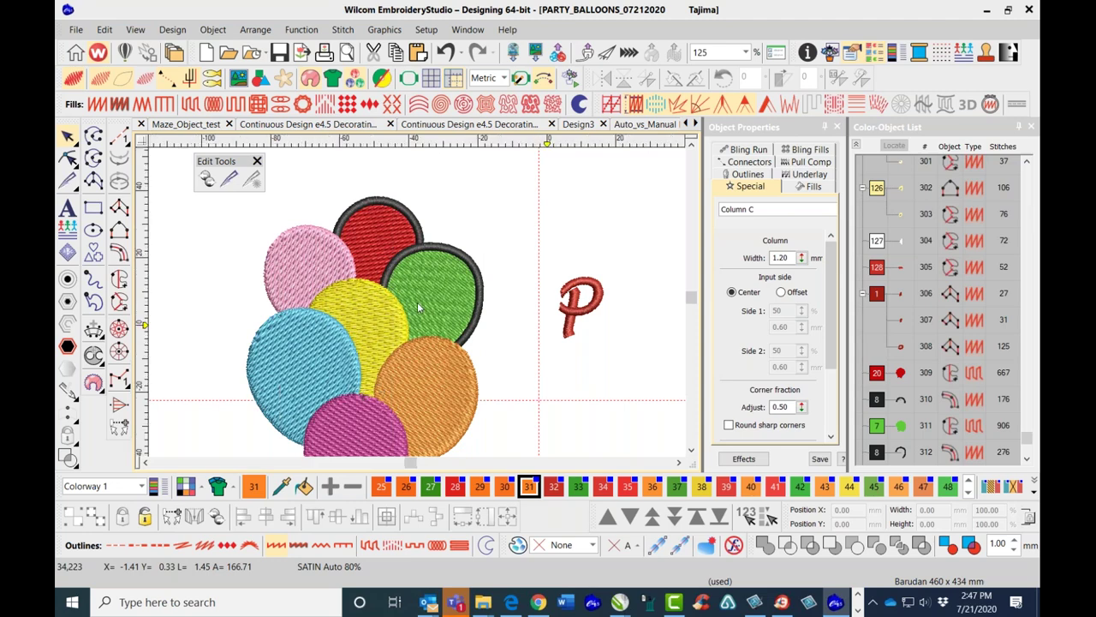
scroll(417, 302, "down", 2)
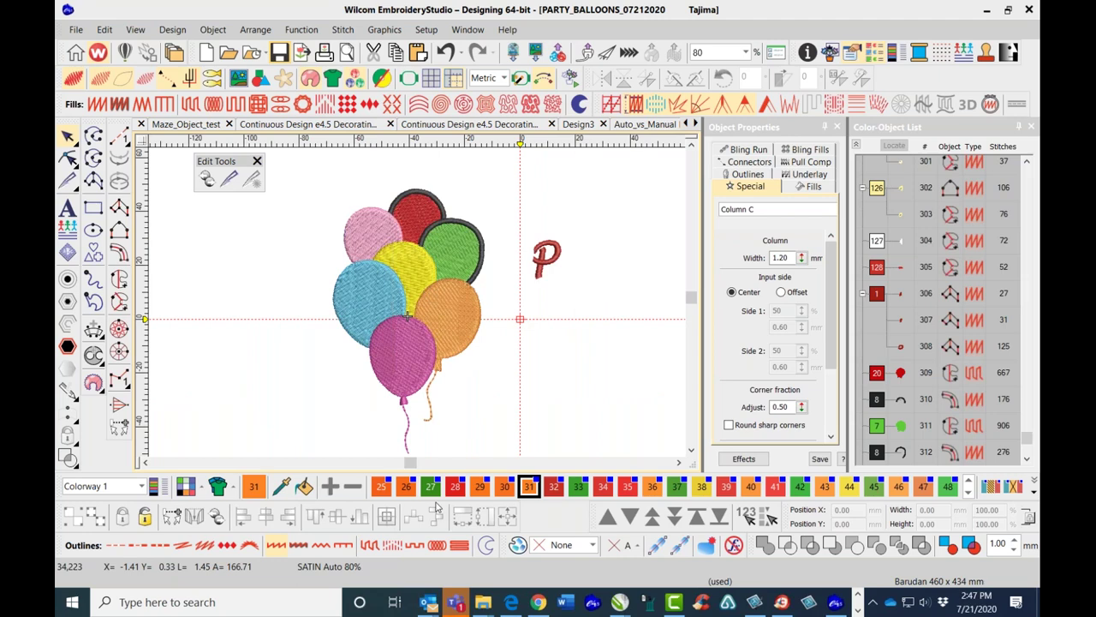
Create one simple offset of the pink balloon's fill as a Run object with -0.10 mm spacing.
scroll(439, 207, "up", 2)
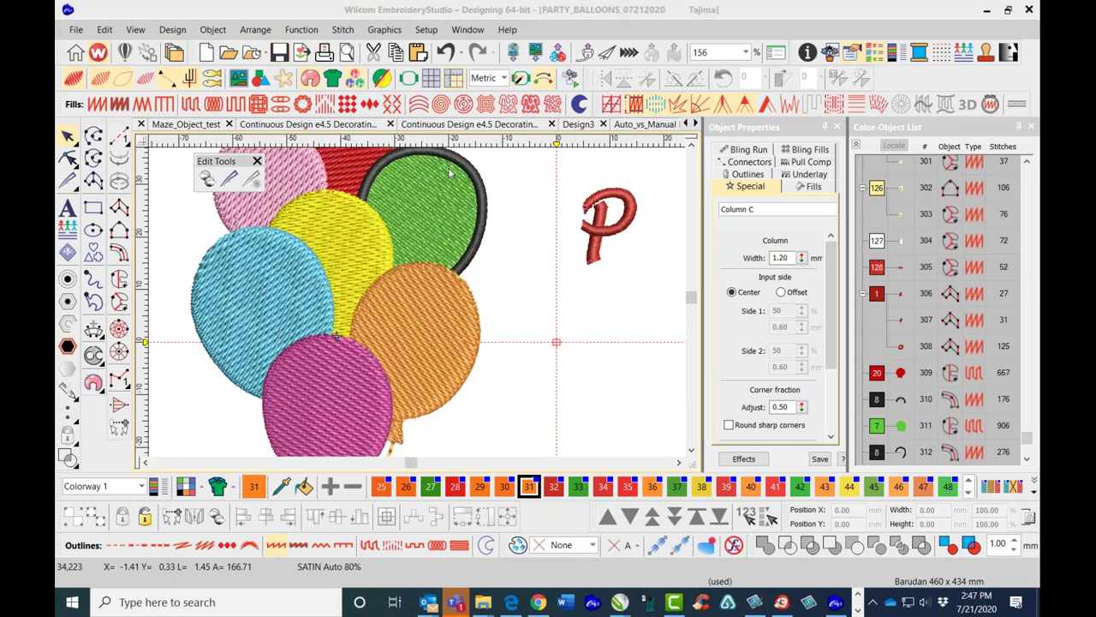
scroll(428, 298, "down", 1)
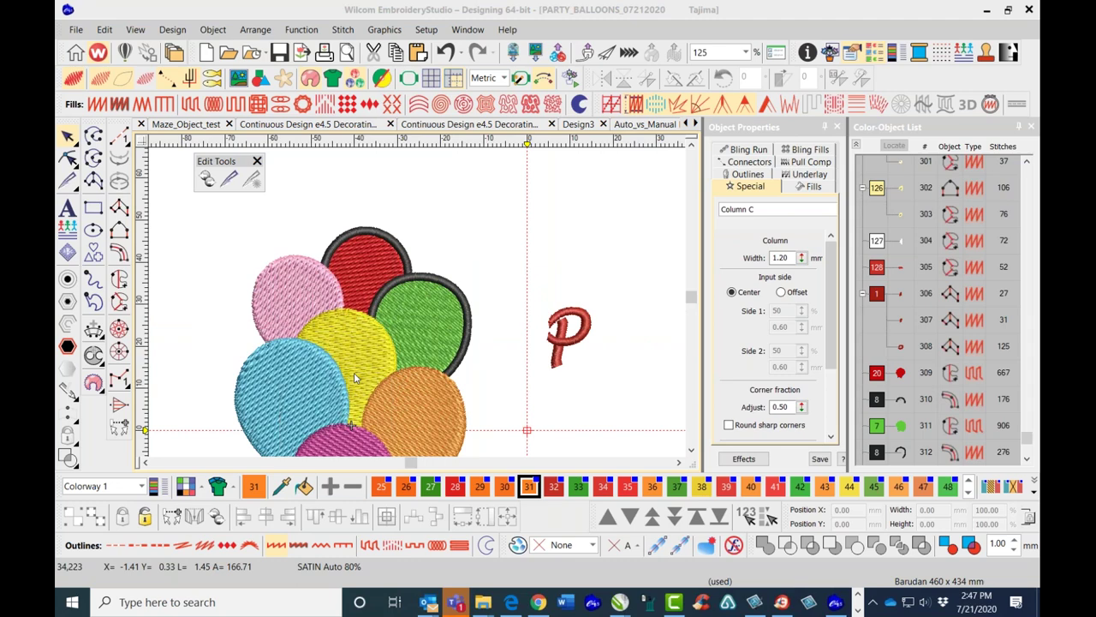
scroll(355, 377, "down", 2)
scroll(417, 281, "up", 2)
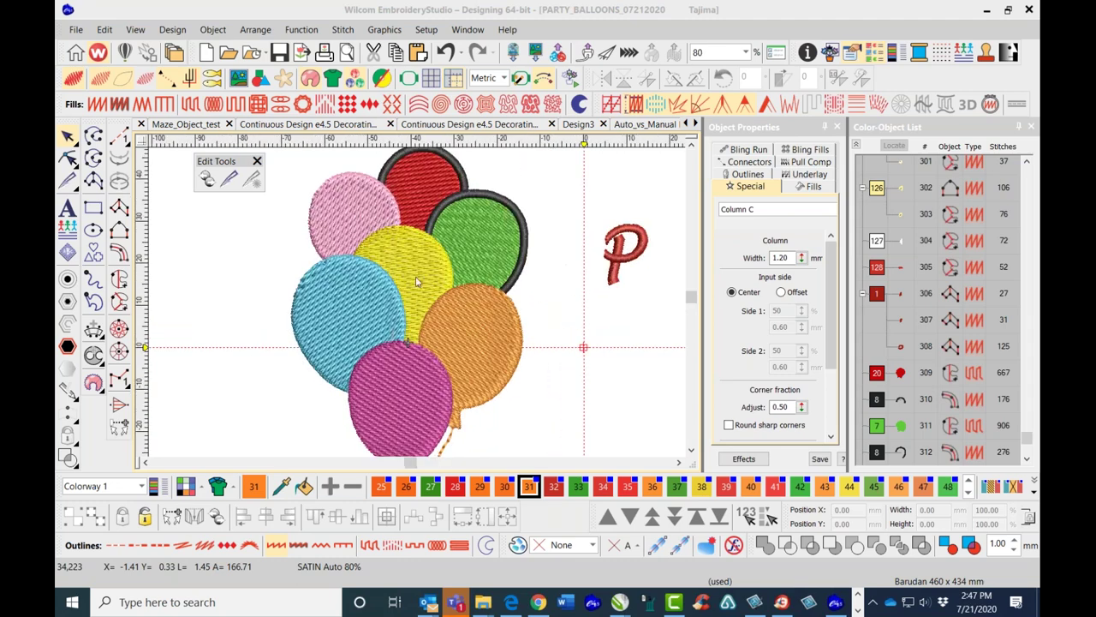
left_click(393, 202)
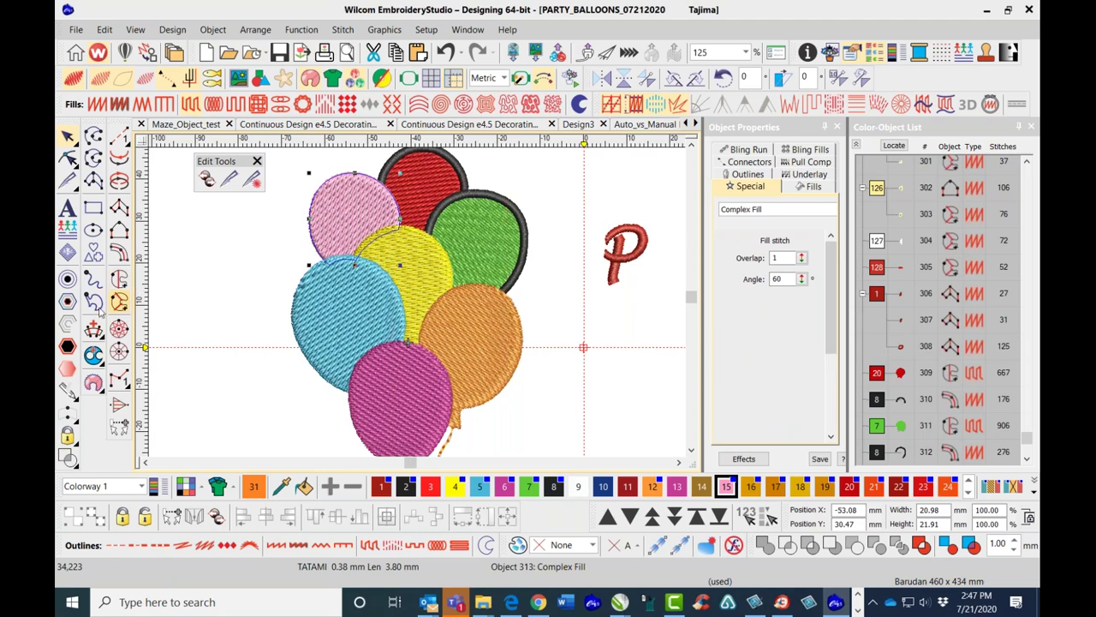
left_click(70, 160)
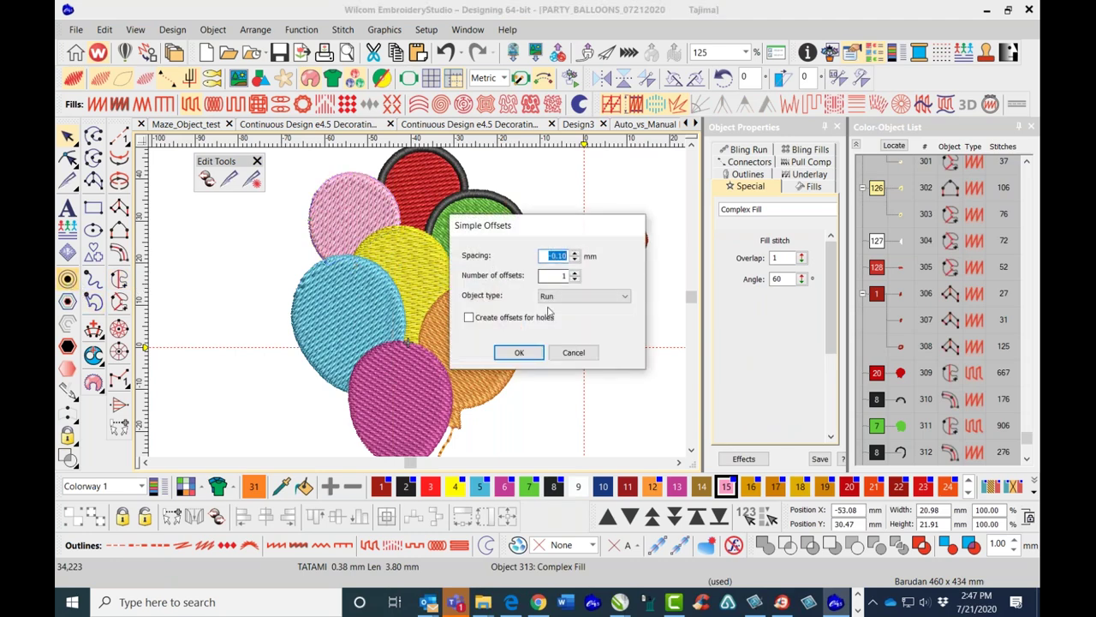
left_click(519, 353)
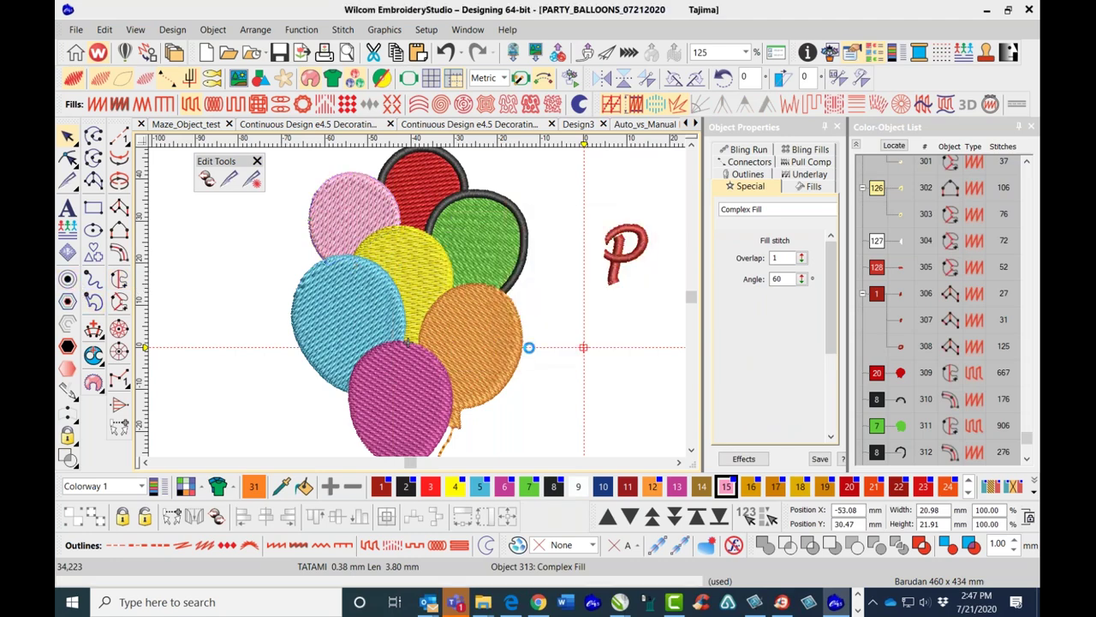
Cut the pink balloon's run outline with the Knife near its yellow and blue neighbors, and delete the piece bordering those balloons.
left_click(119, 158)
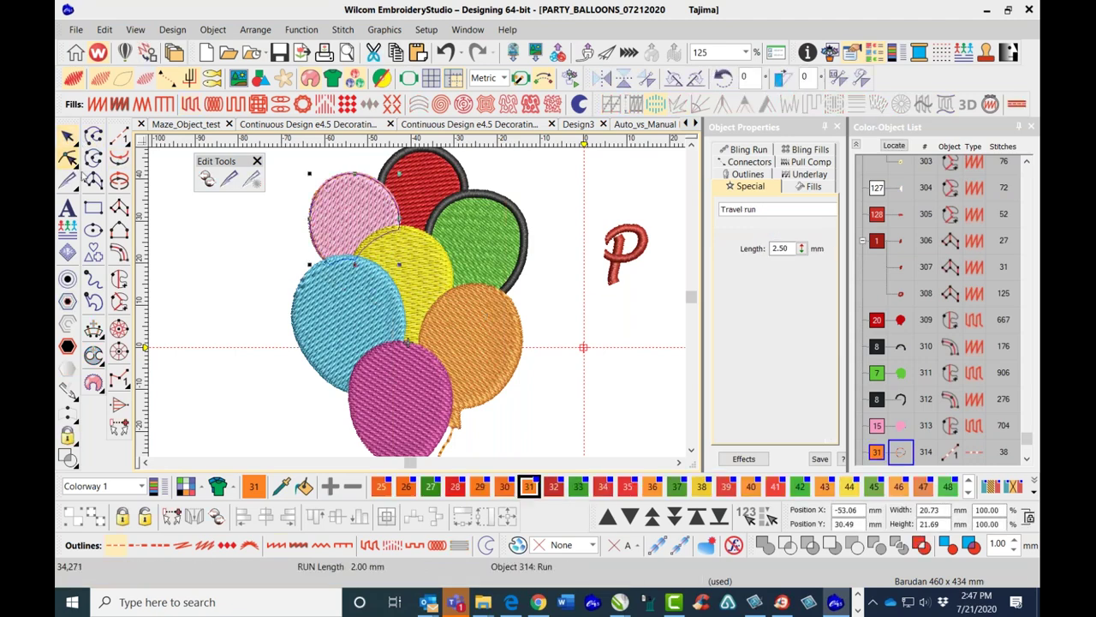
left_click(227, 178)
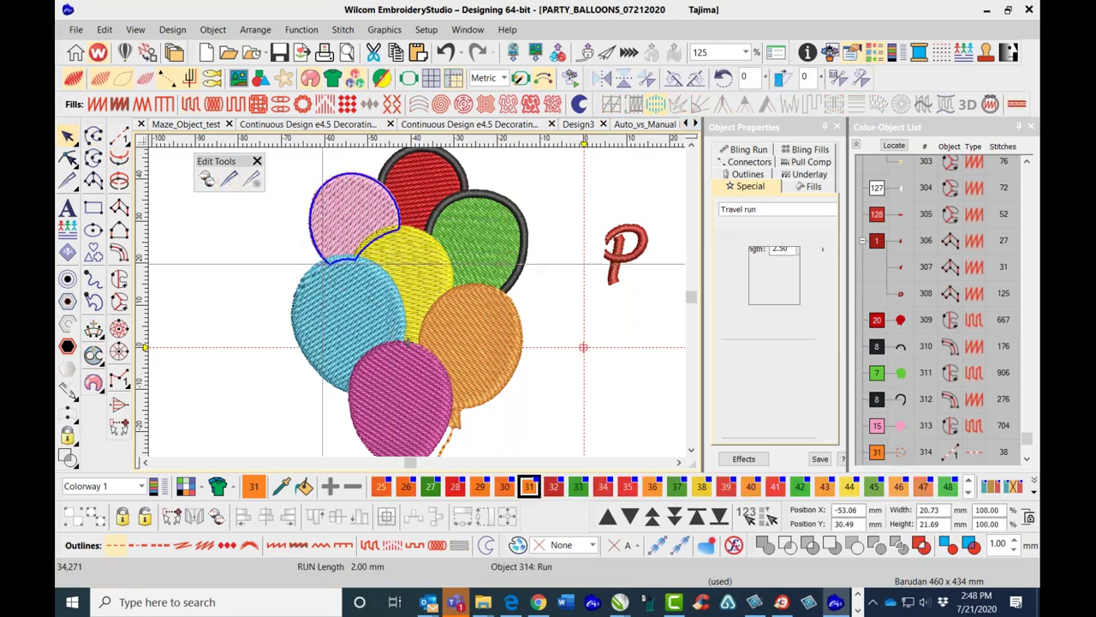
left_click(337, 249)
left_click(363, 232)
left_click(385, 225)
left_click(406, 228)
key("Return")
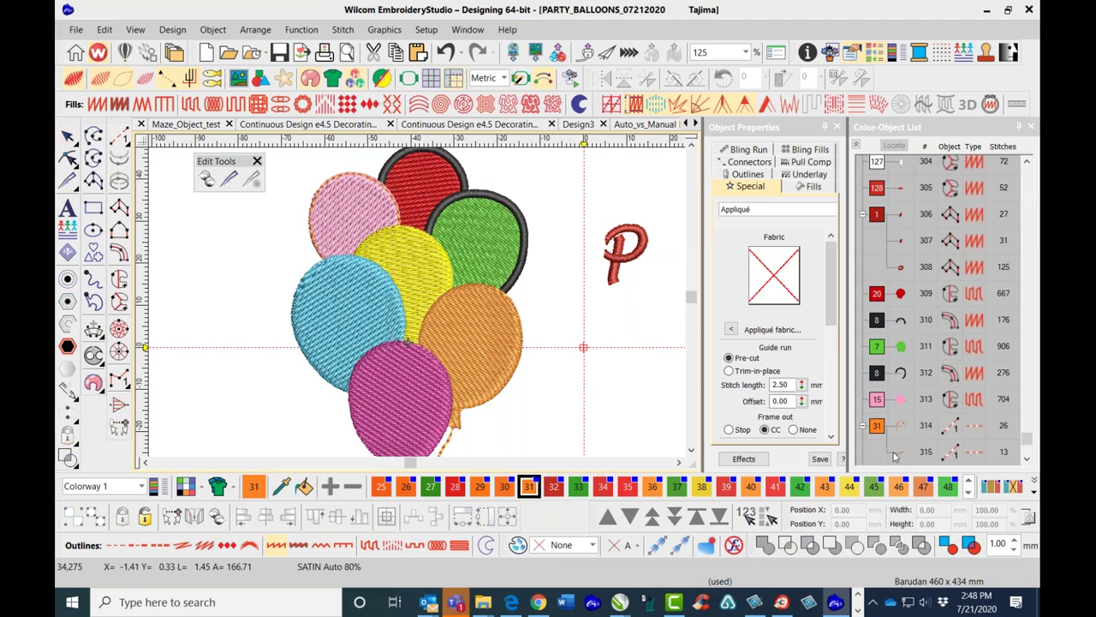
left_click(899, 452)
key("Delete")
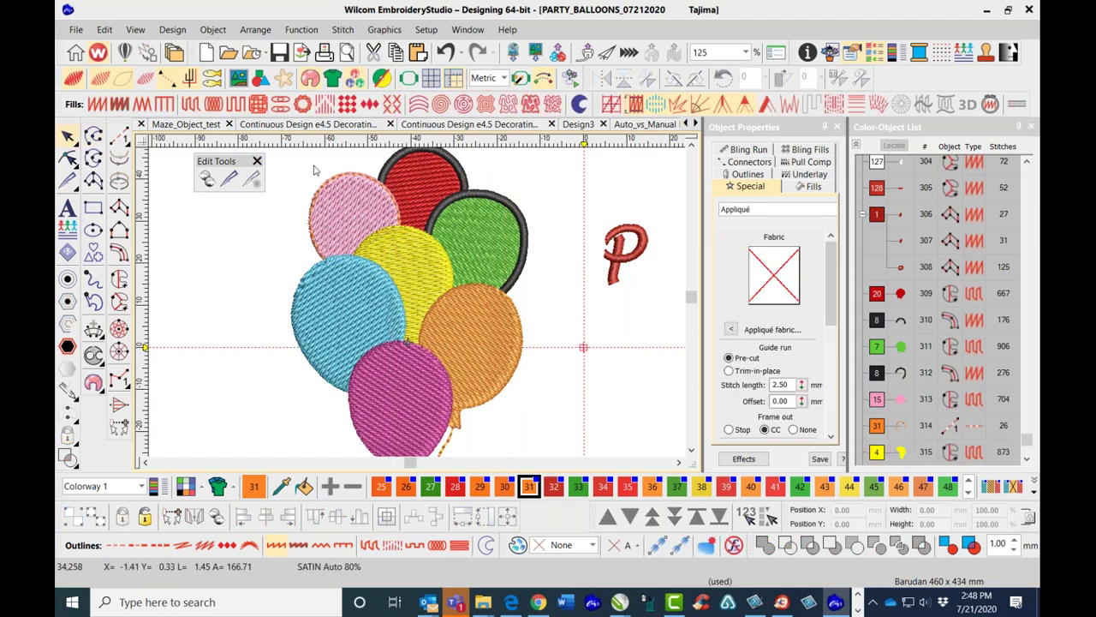
Convert the pink balloon's remaining run into a 1.20 mm wide Column C satin border and recolor it black, color 8.
left_click(339, 180)
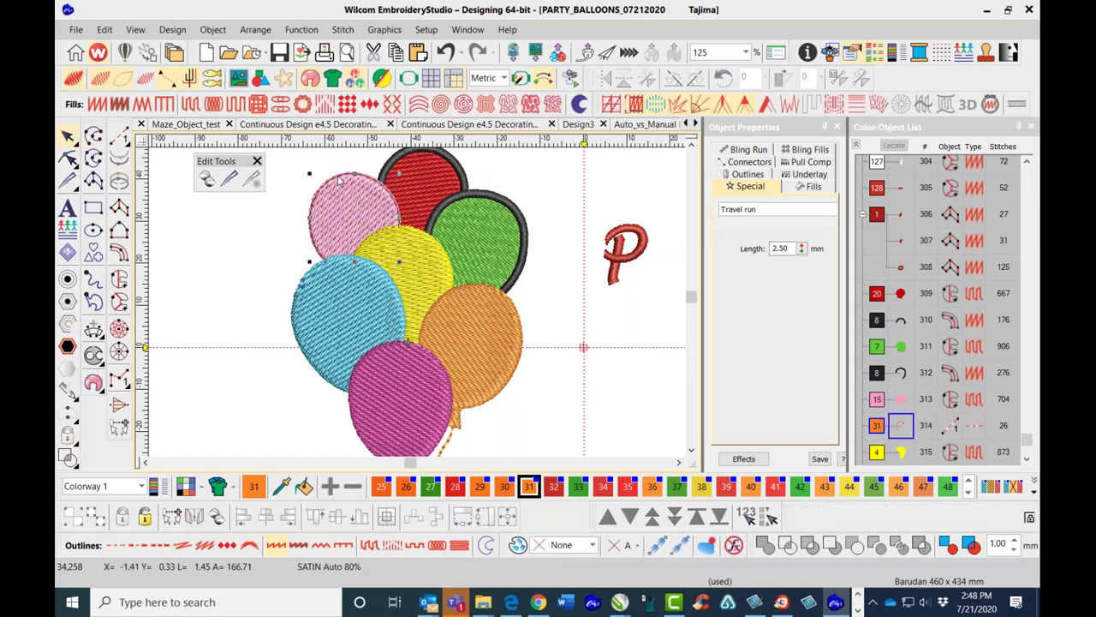
left_click(123, 255)
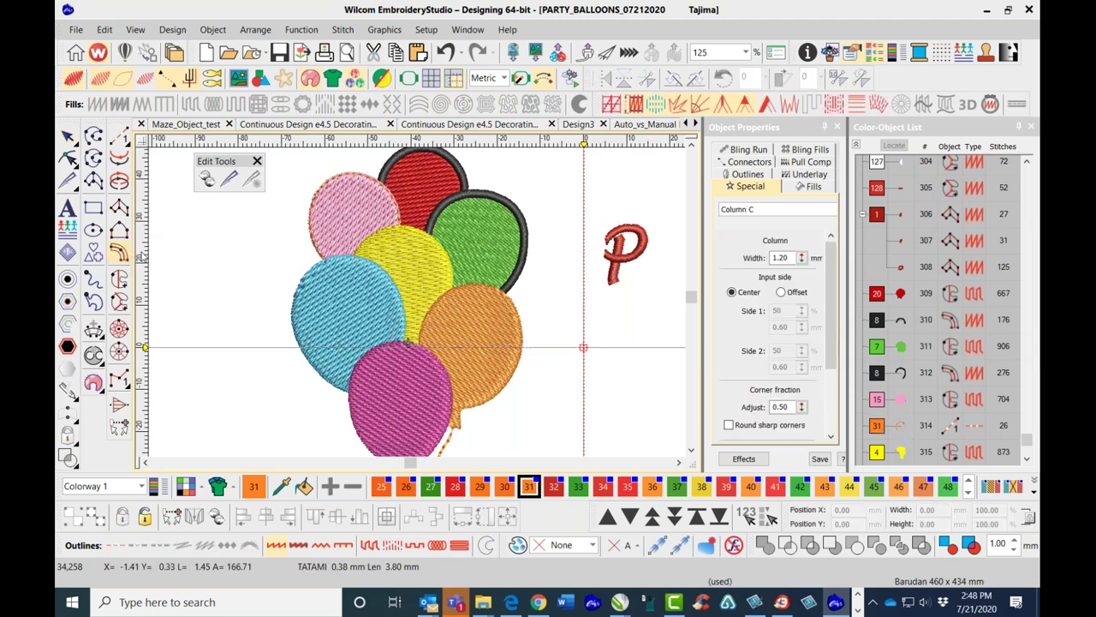
key("m")
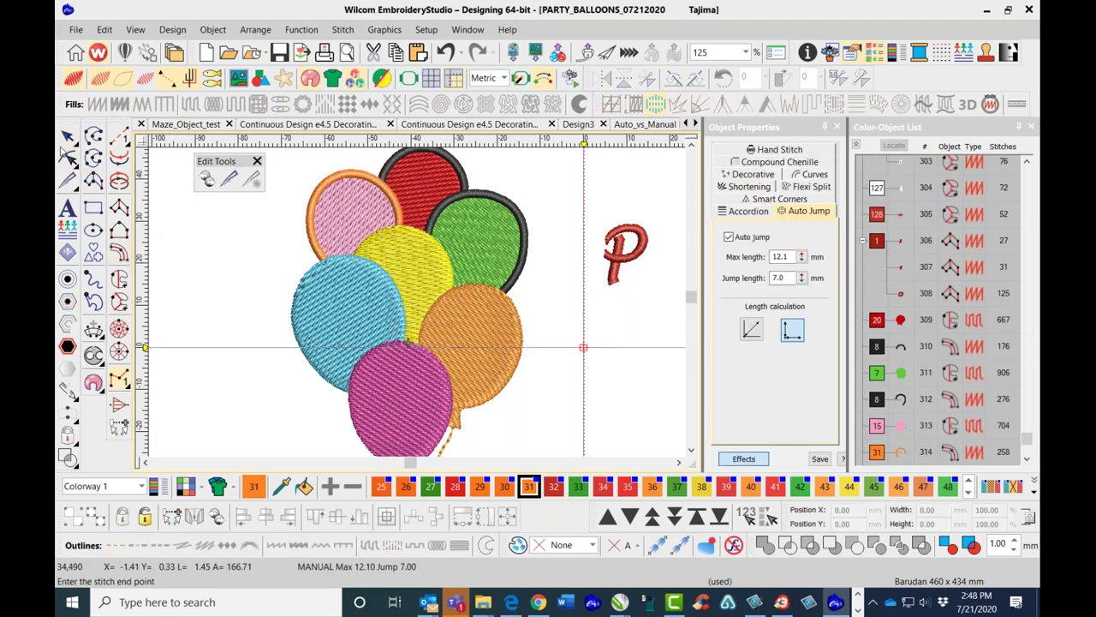
key("Escape")
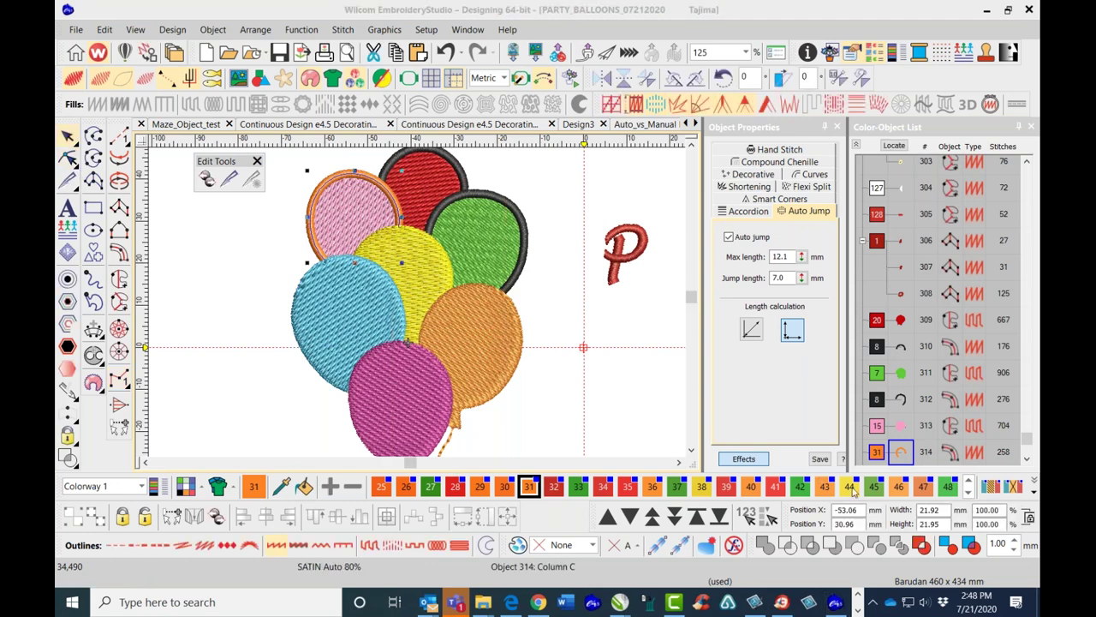
left_click(968, 482)
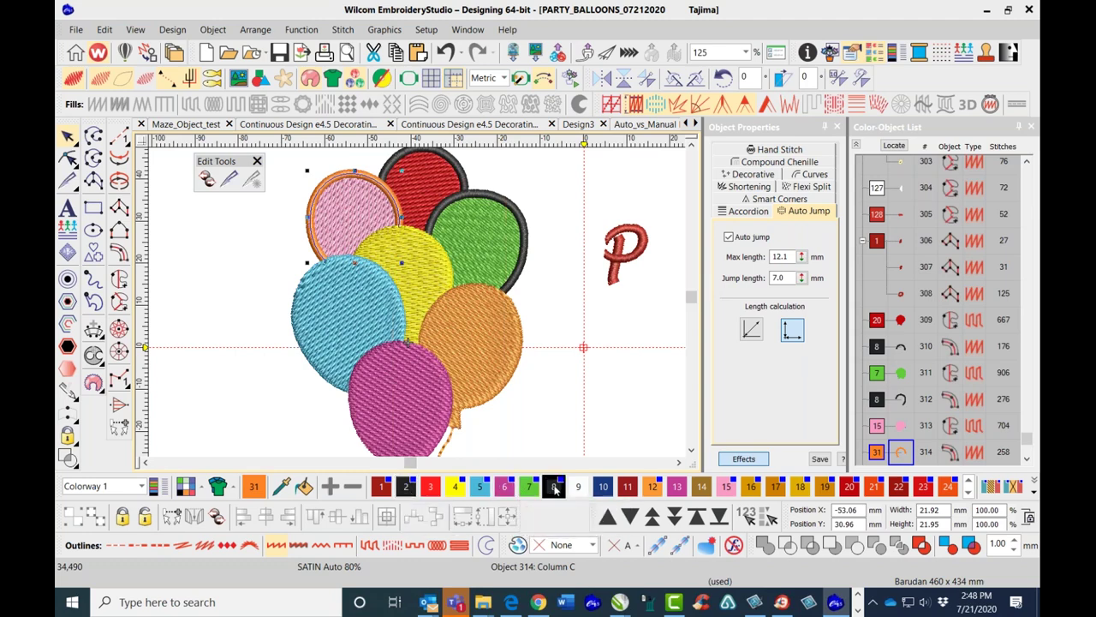
left_click(555, 487)
key("Escape")
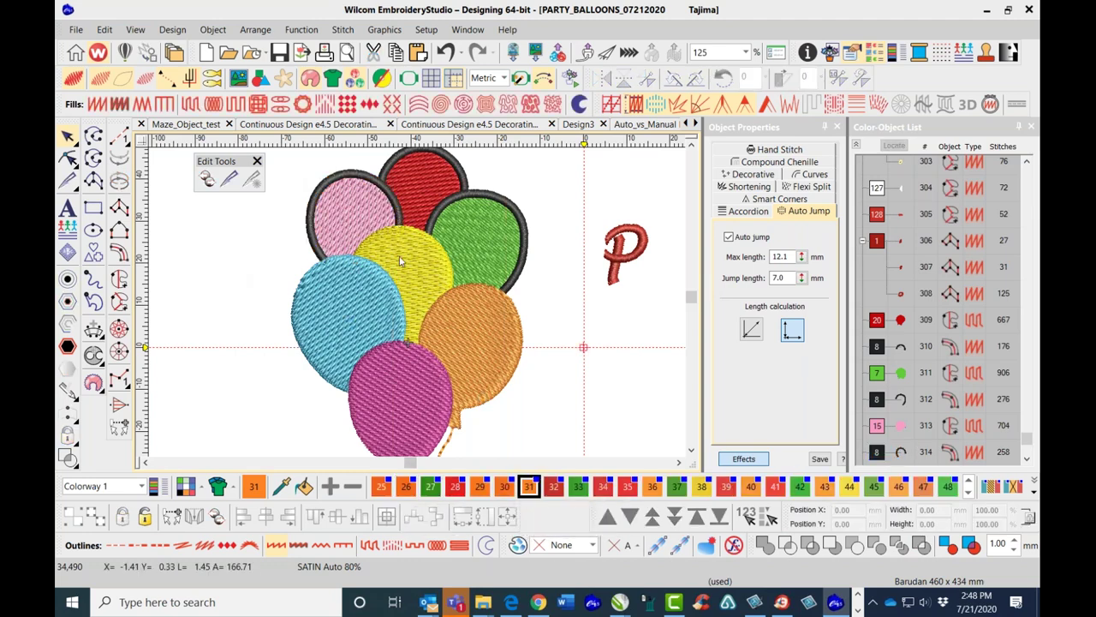
Create one simple offset of the yellow balloon's fill as a Run object with -0.10 mm spacing.
scroll(420, 307, "down", 3)
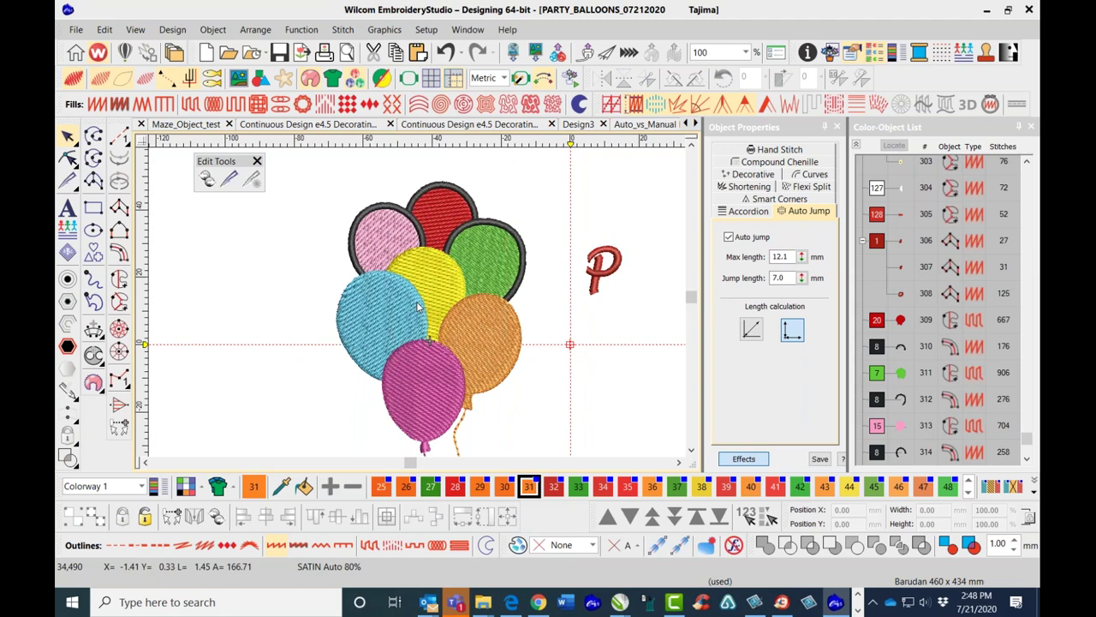
scroll(420, 307, "up", 1)
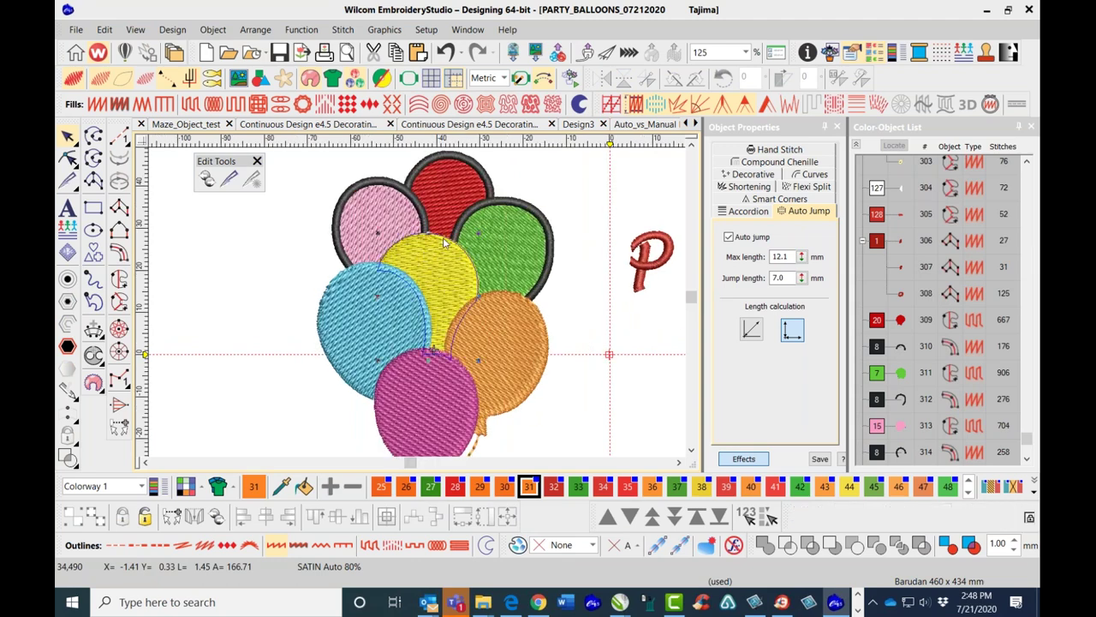
left_click(443, 240)
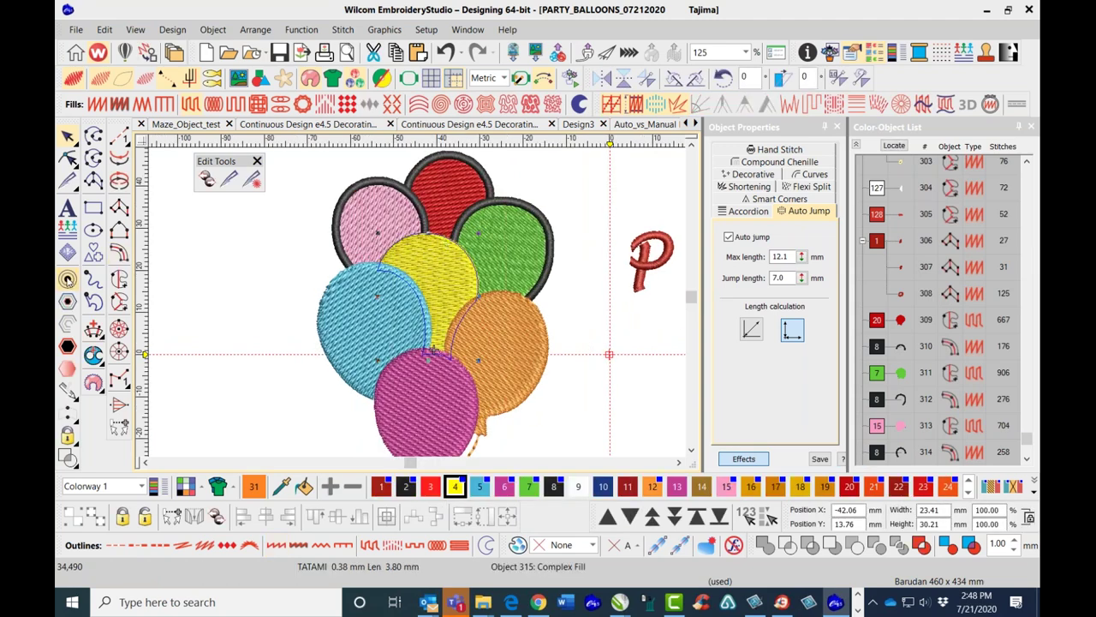
left_click(66, 279)
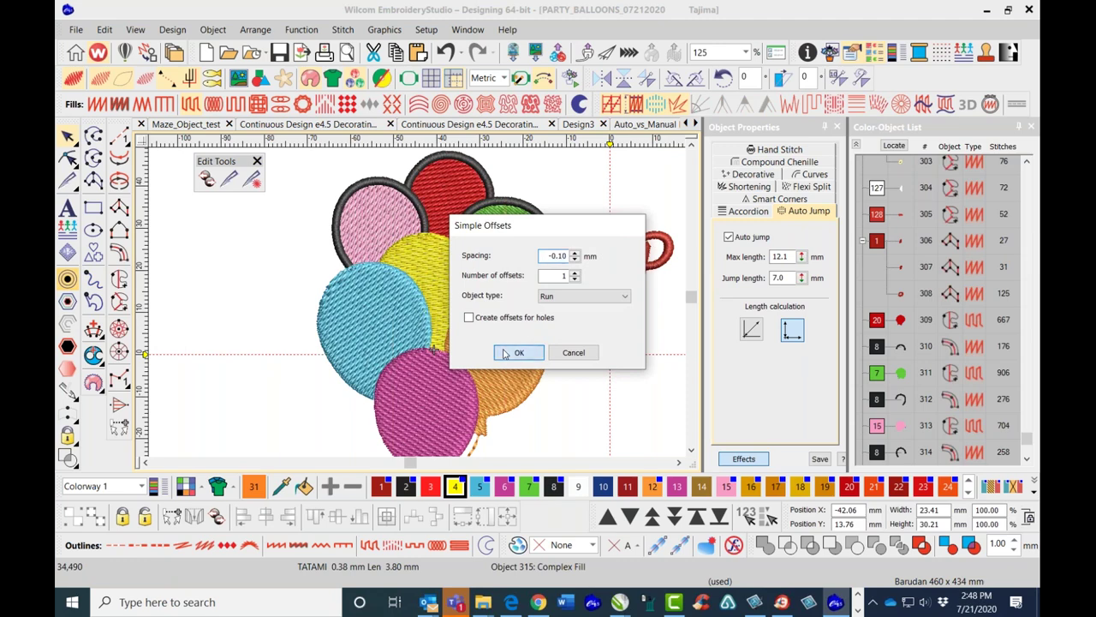
left_click(512, 352)
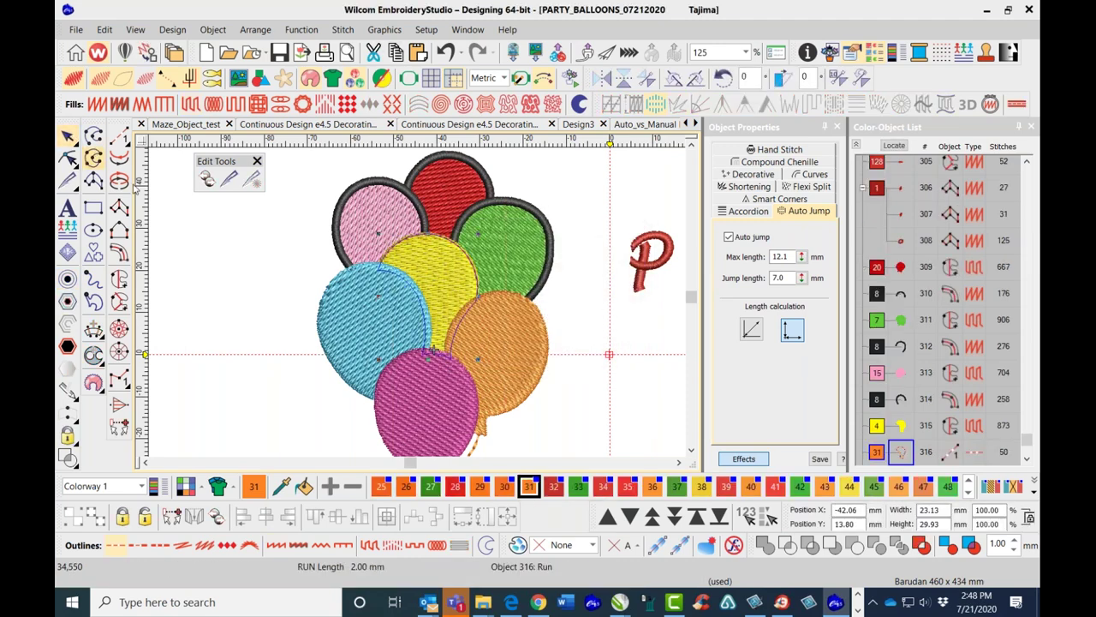
Cut the yellow balloon's run outline with the Knife and delete the lower piece bordering the blue, magenta and orange balloons.
left_click(229, 178)
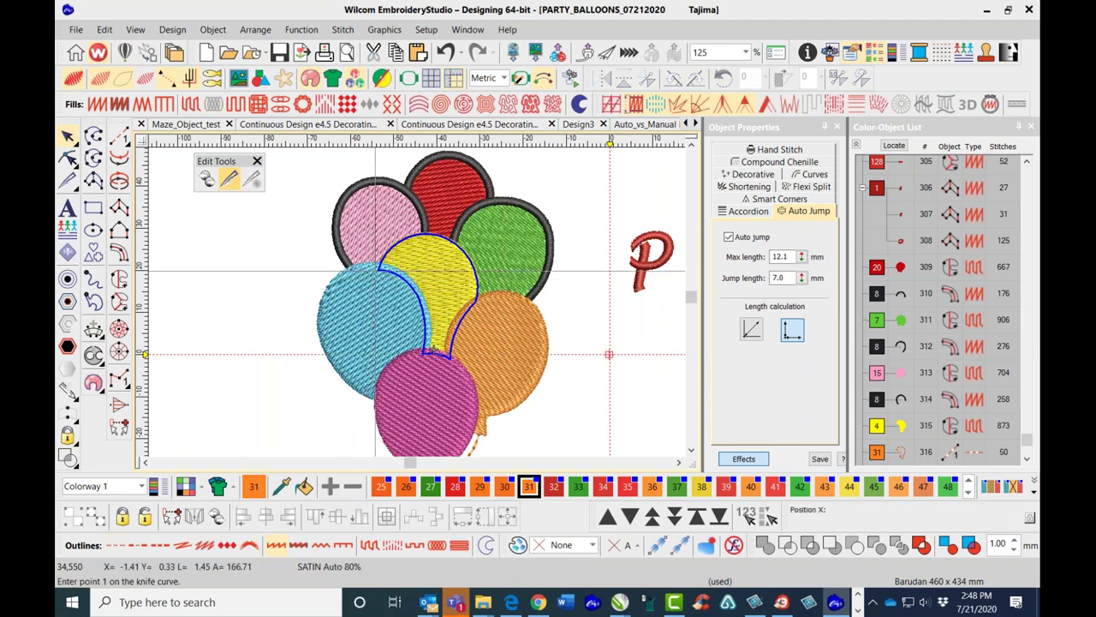
left_click(418, 278)
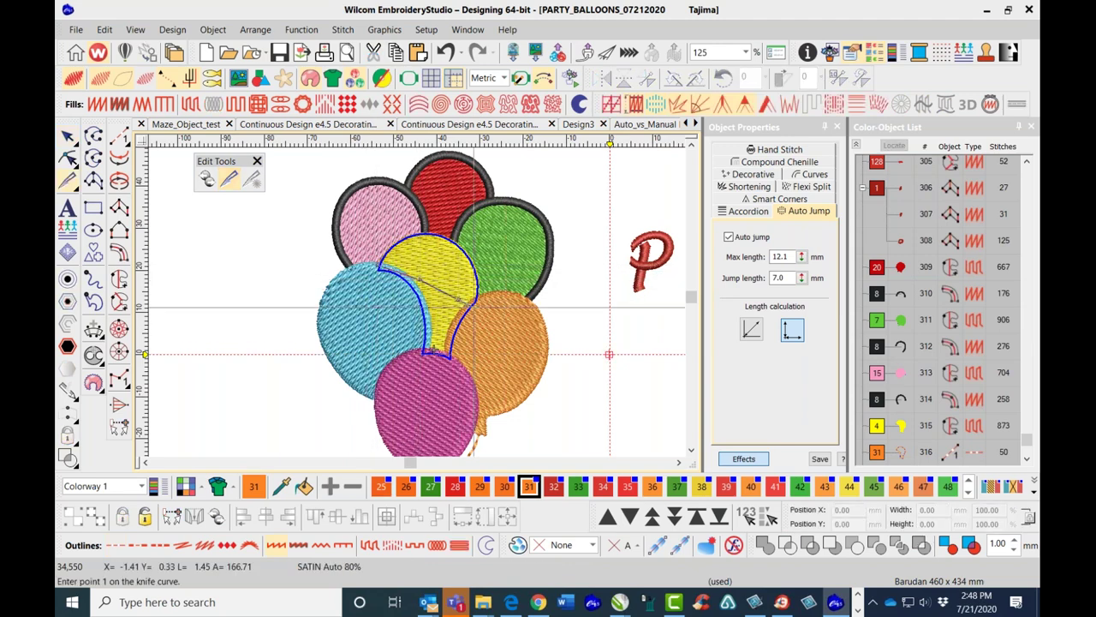
left_click(556, 333)
key("Return")
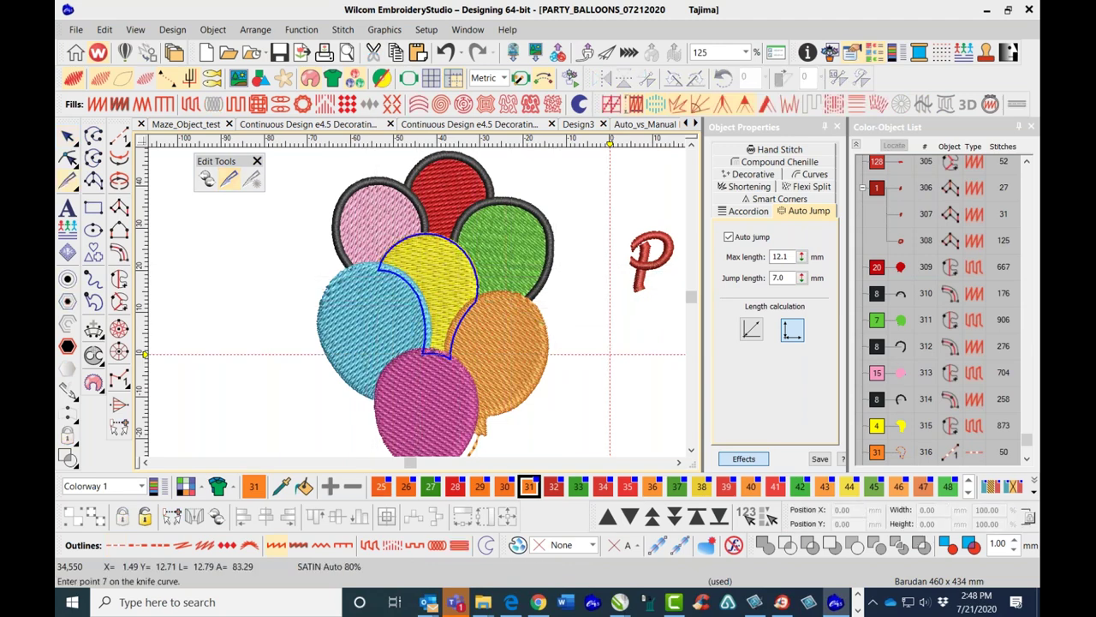
key("Escape")
left_click(901, 450)
key("Delete")
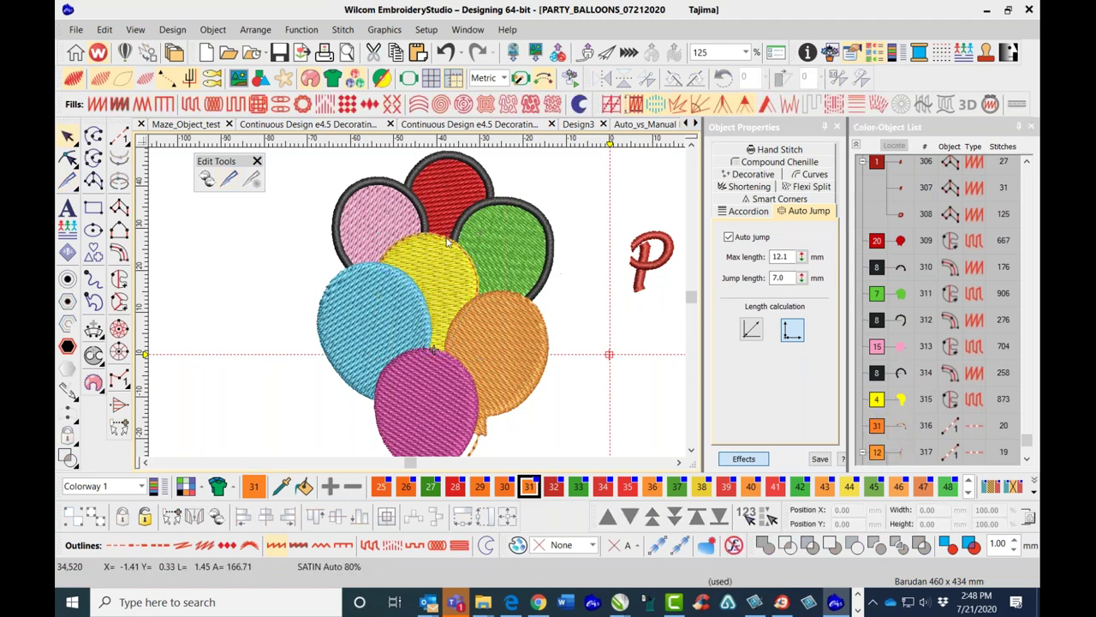
Convert the yellow balloon's remaining run into a 1.20 mm wide Column C satin border and recolor it black, color 8.
left_click(447, 243)
left_click(118, 252)
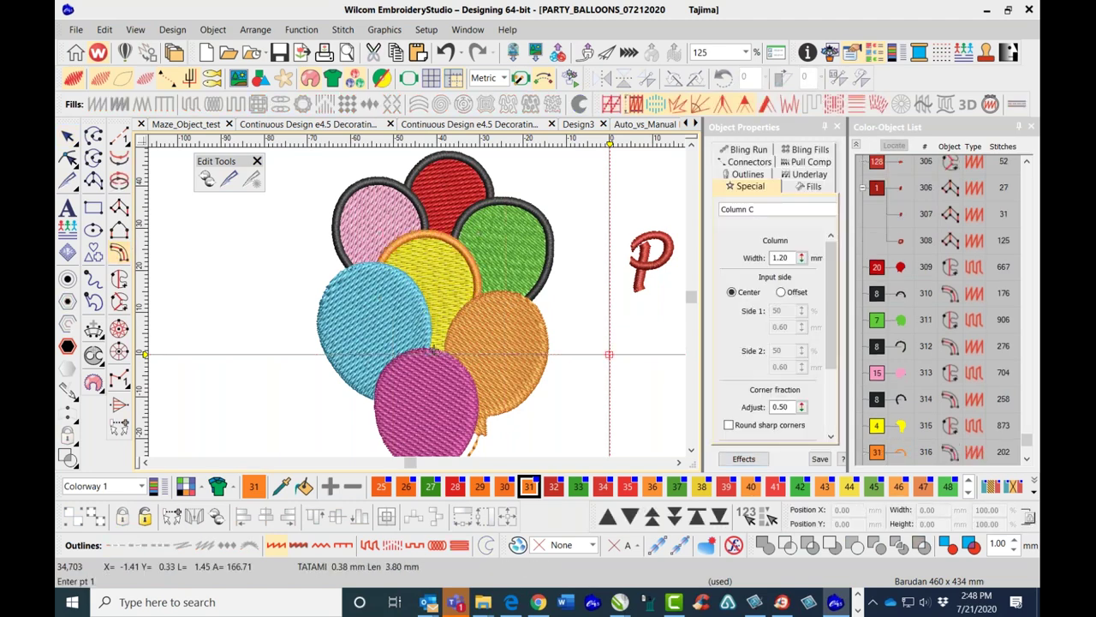
left_click(69, 137)
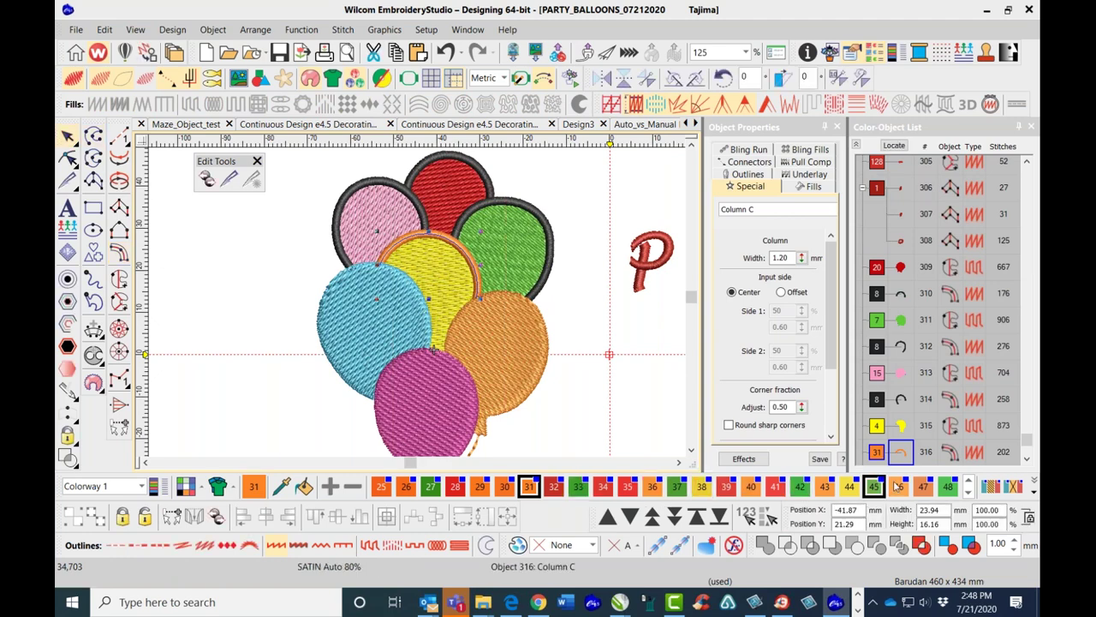
left_click(968, 481)
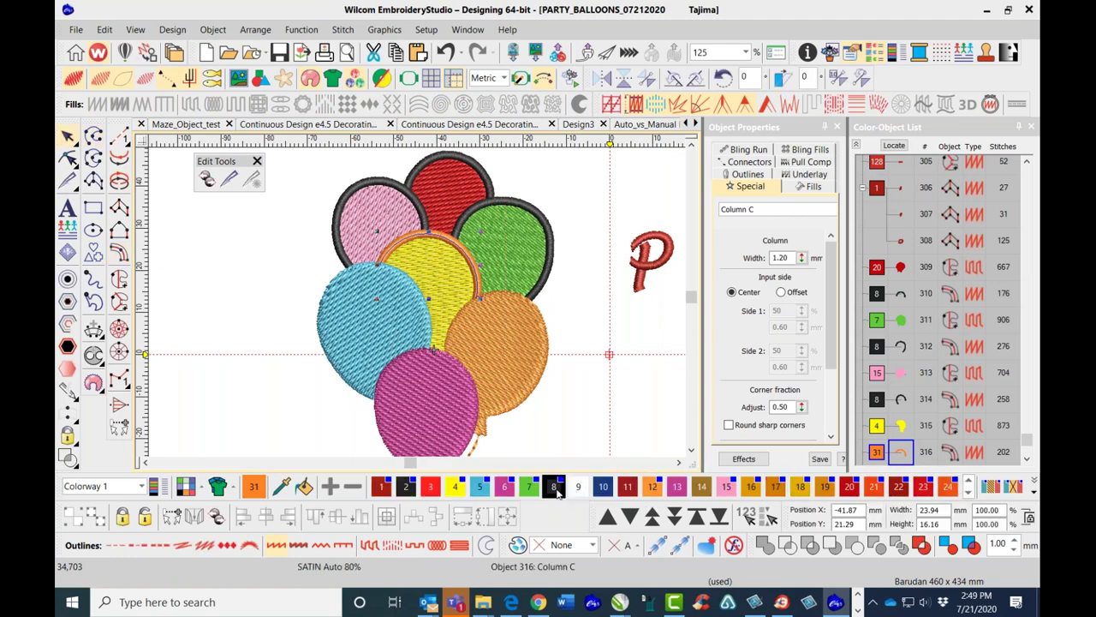
Recolor the yellow balloon's satin outline to black, color 8.
left_click(553, 486)
left_click(247, 222)
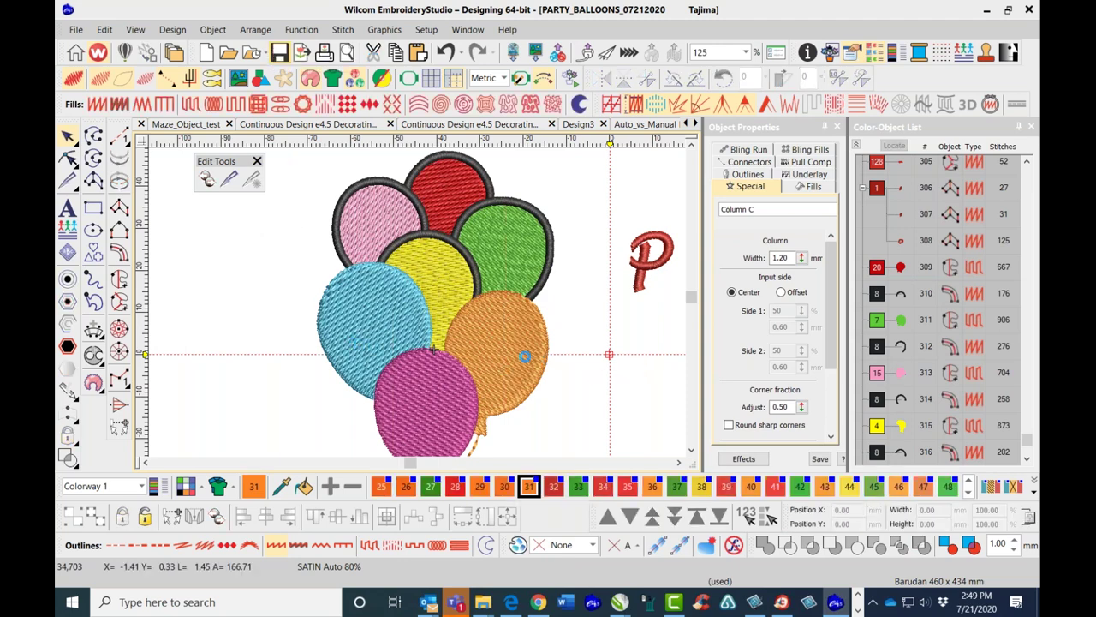
Reshape the orange balloon fill by nudging its upper-right edge slightly inward below the green balloon's outline.
left_click(548, 334)
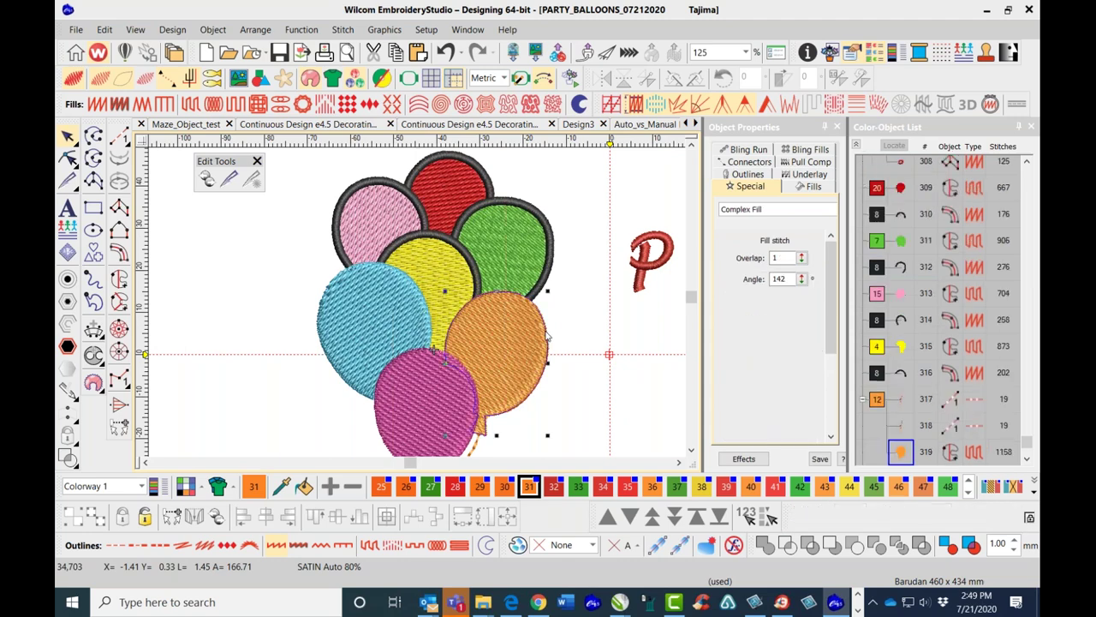
scroll(1028, 458, "down", 2)
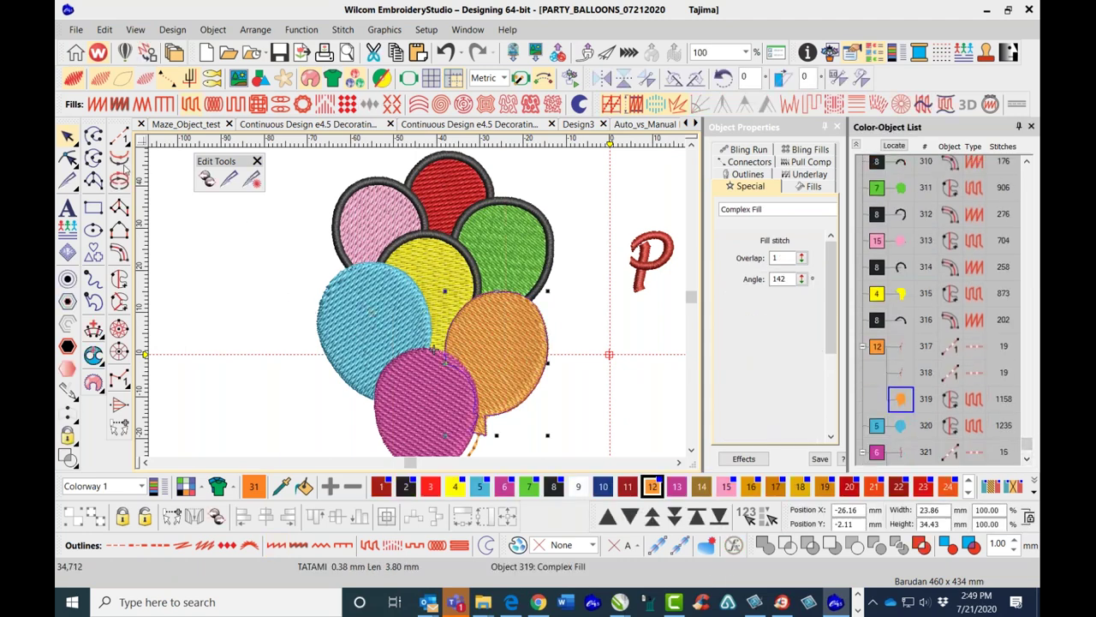
left_click(72, 160)
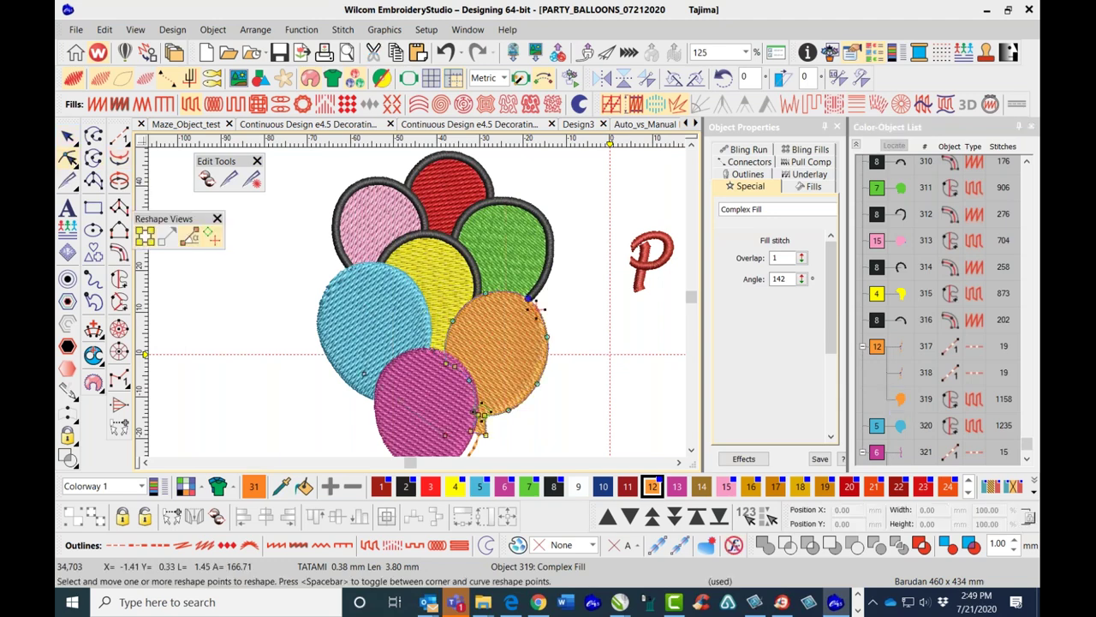
left_click_drag(530, 301, 537, 309)
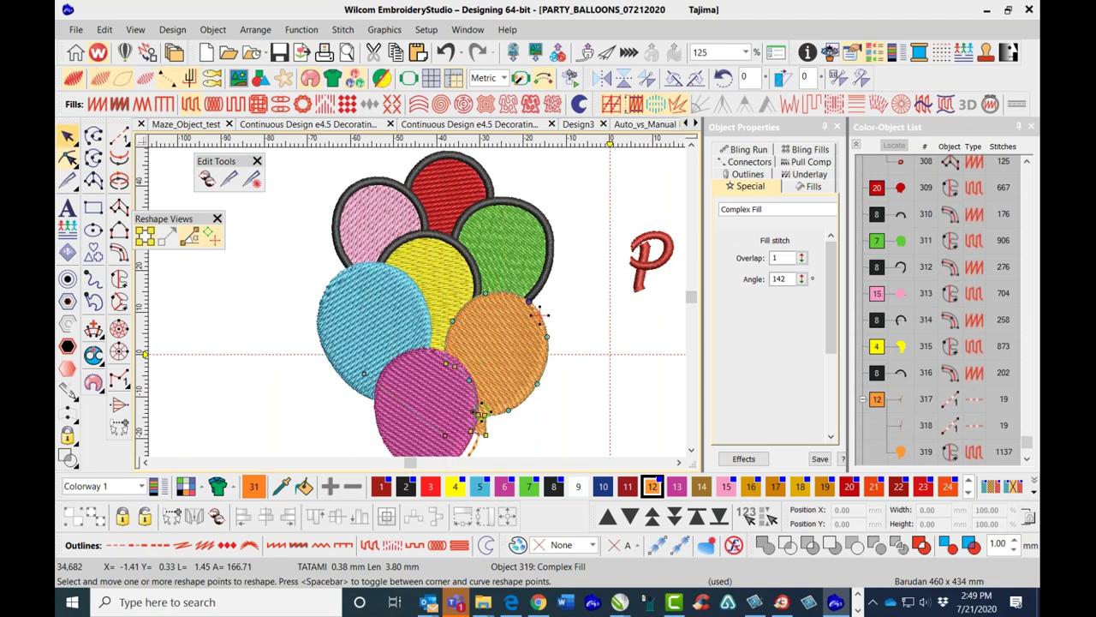
left_click(68, 135)
Create a simple offset run outline from the orange balloon fill.
left_click(67, 278)
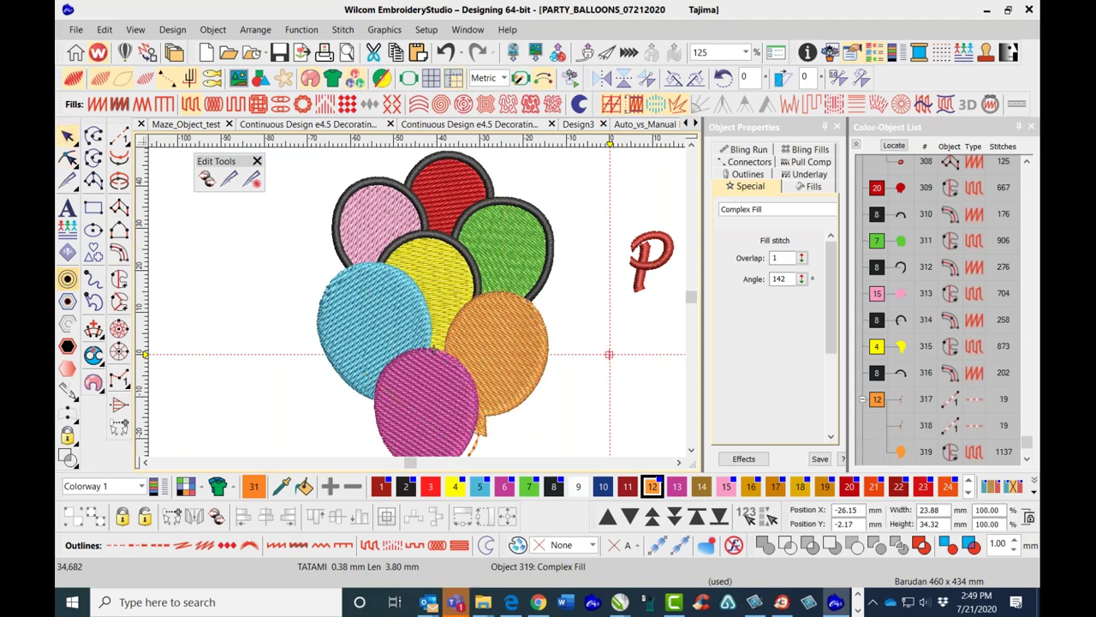
left_click(523, 351)
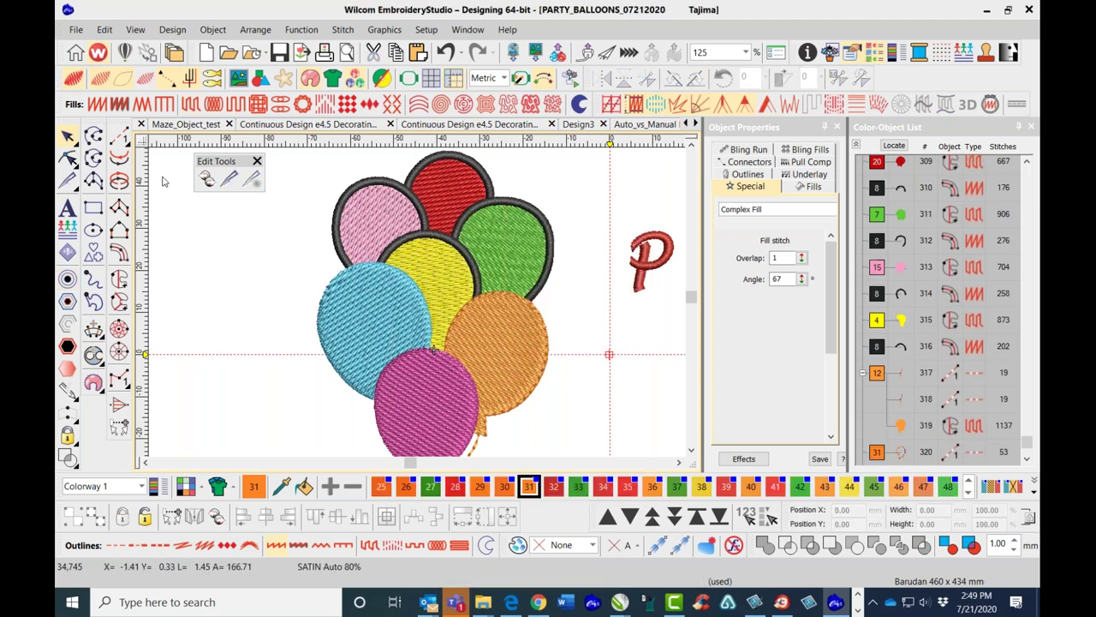
Cut the orange balloon's offset run with the Knife along the magenta balloon's edge and delete the overlapped segment.
left_click(230, 179)
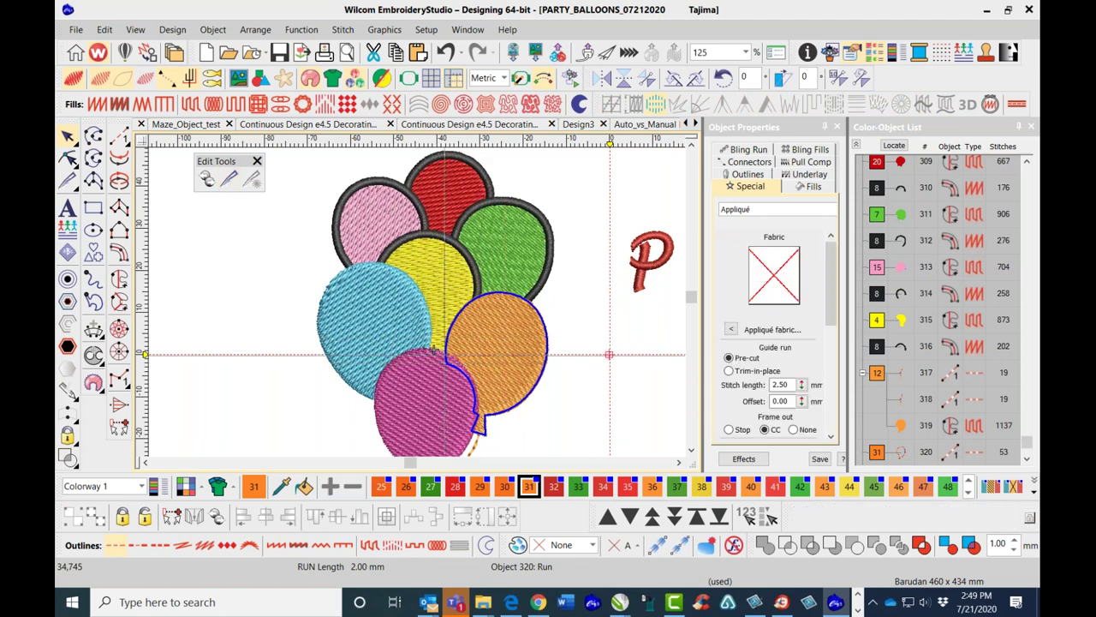
key("k")
left_click(482, 406)
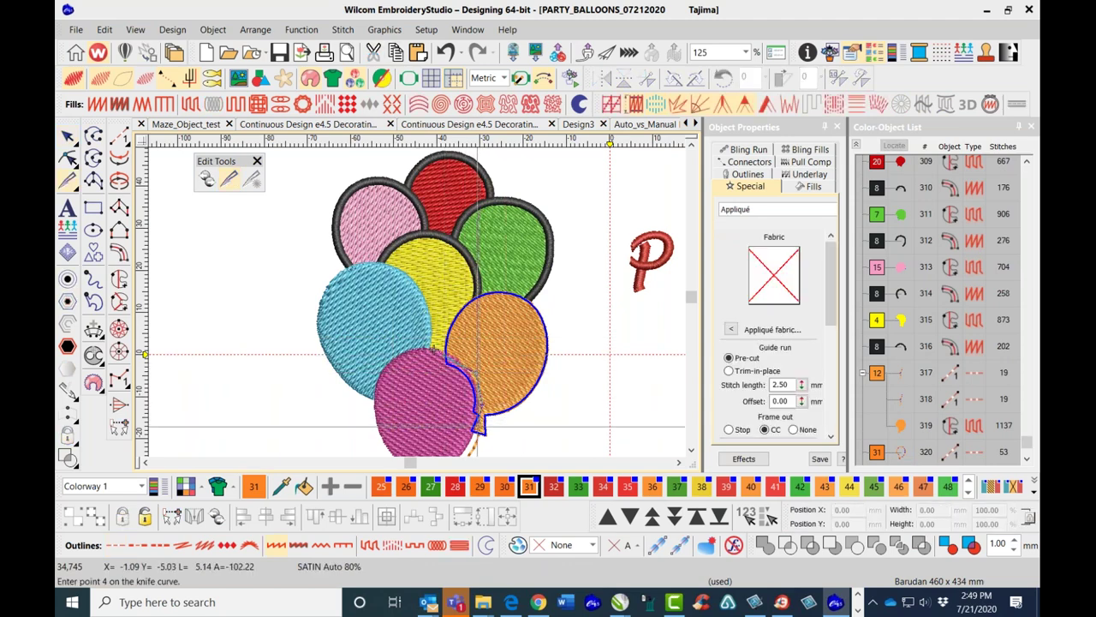
left_click(434, 348)
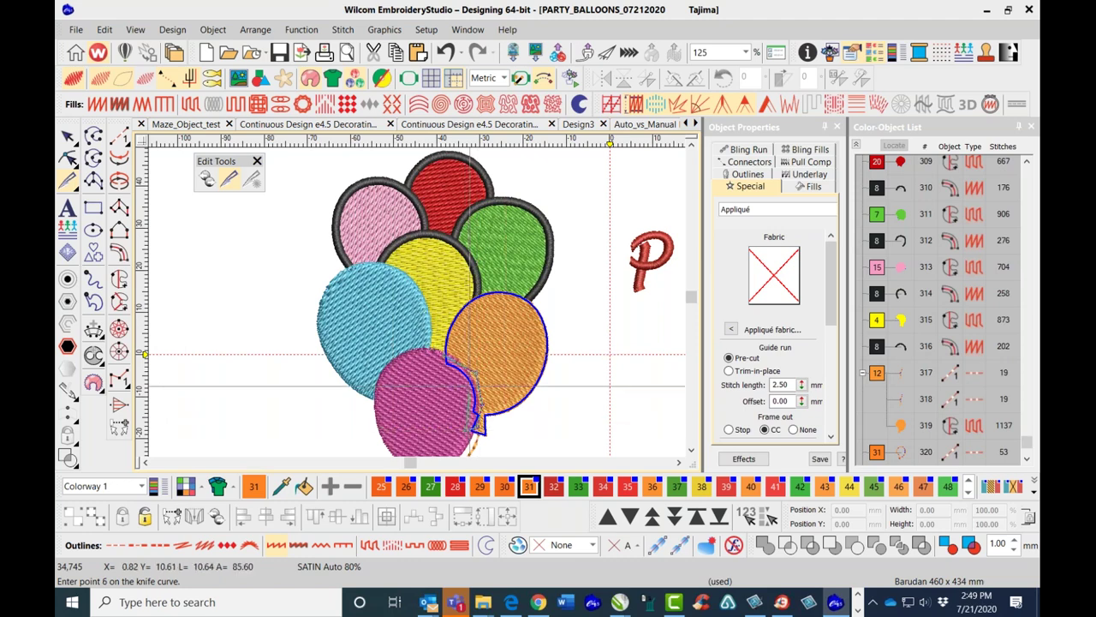
key("Return")
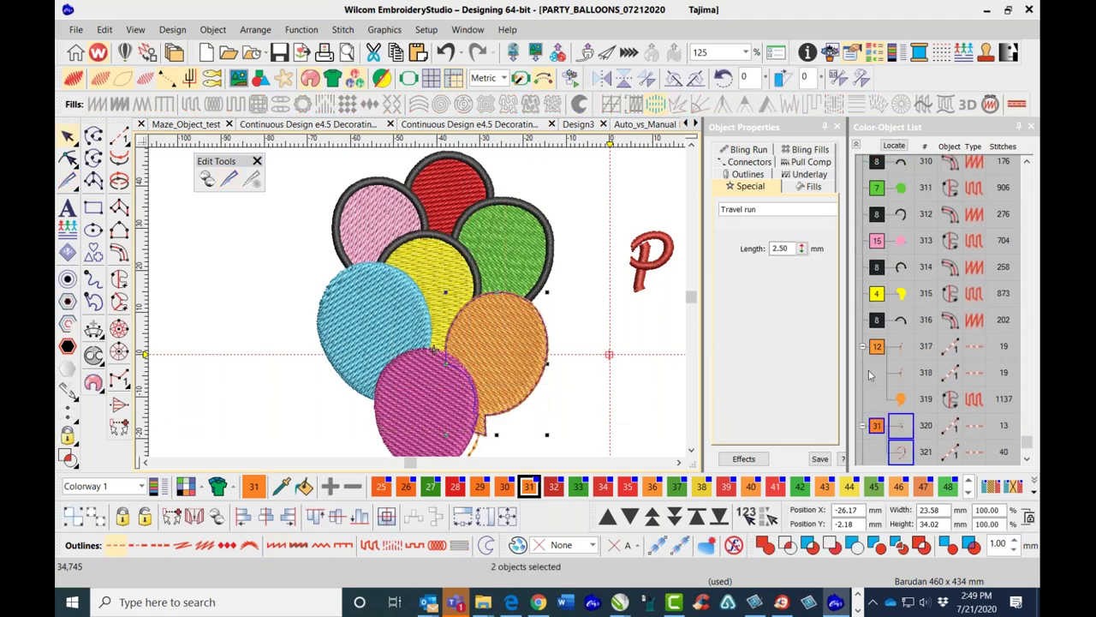
key("Escape")
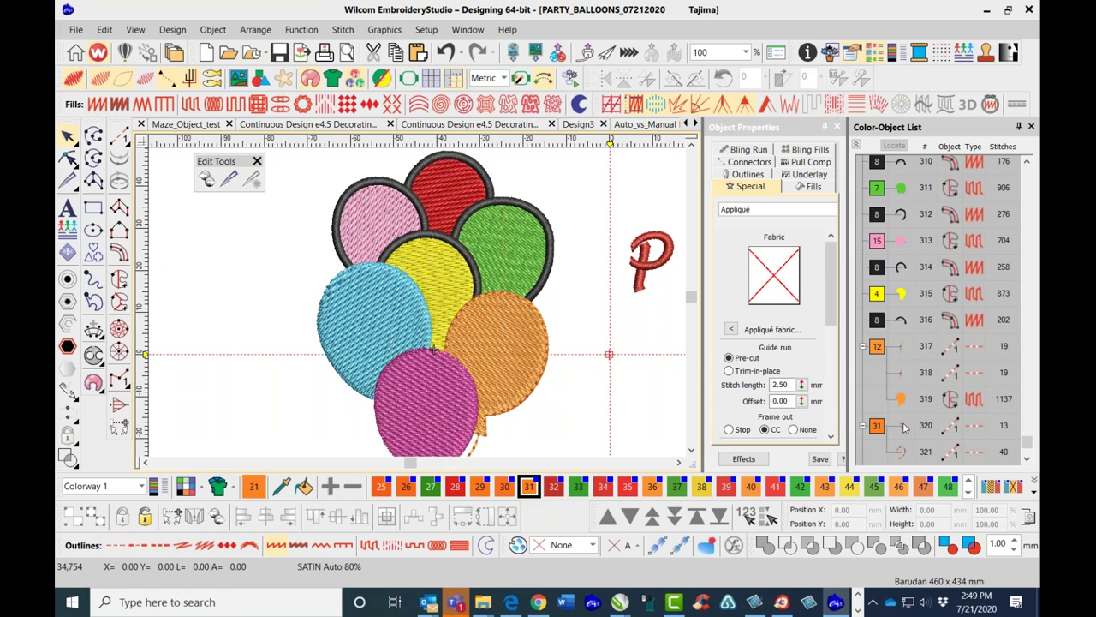
left_click(900, 426)
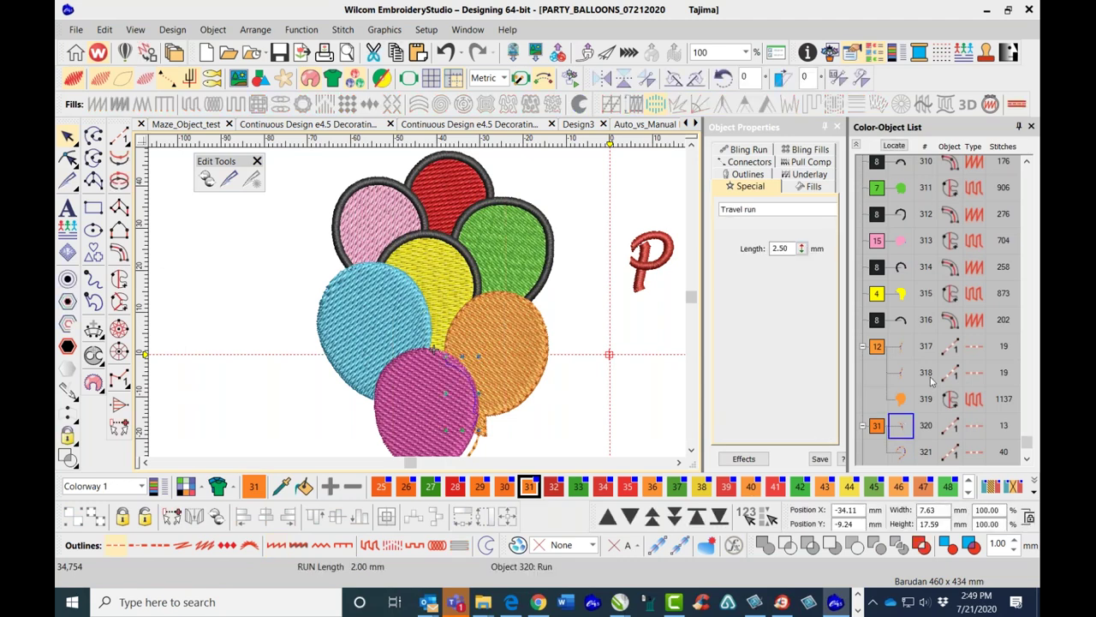
key("Delete")
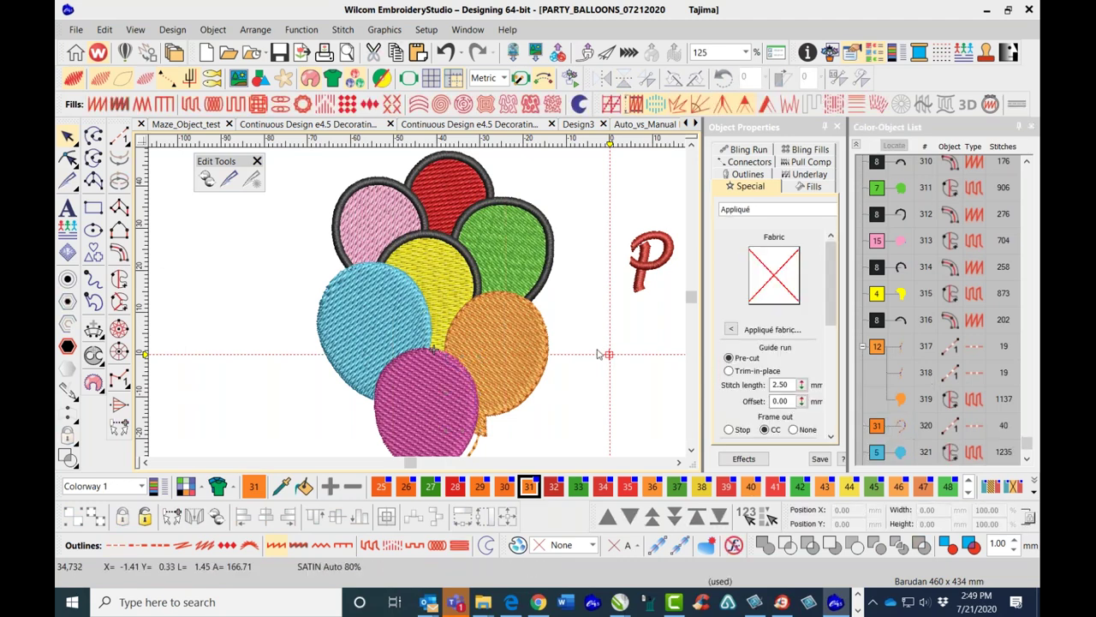
Convert the remaining orange balloon run to a Column C satin border and recolor it to black, color 8.
left_click(903, 425)
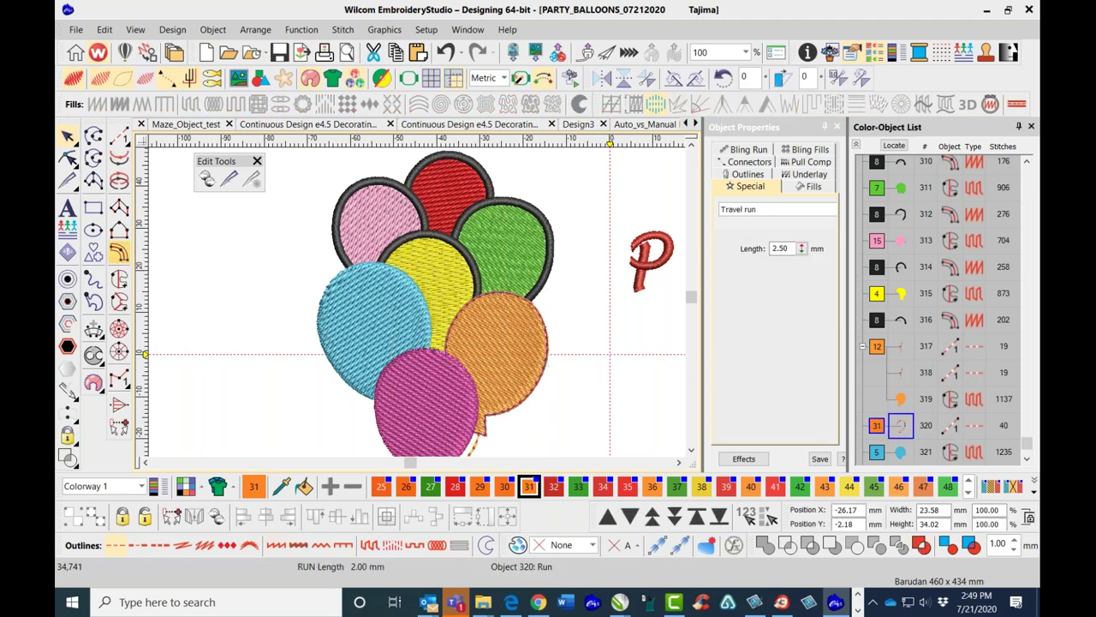
left_click(119, 252)
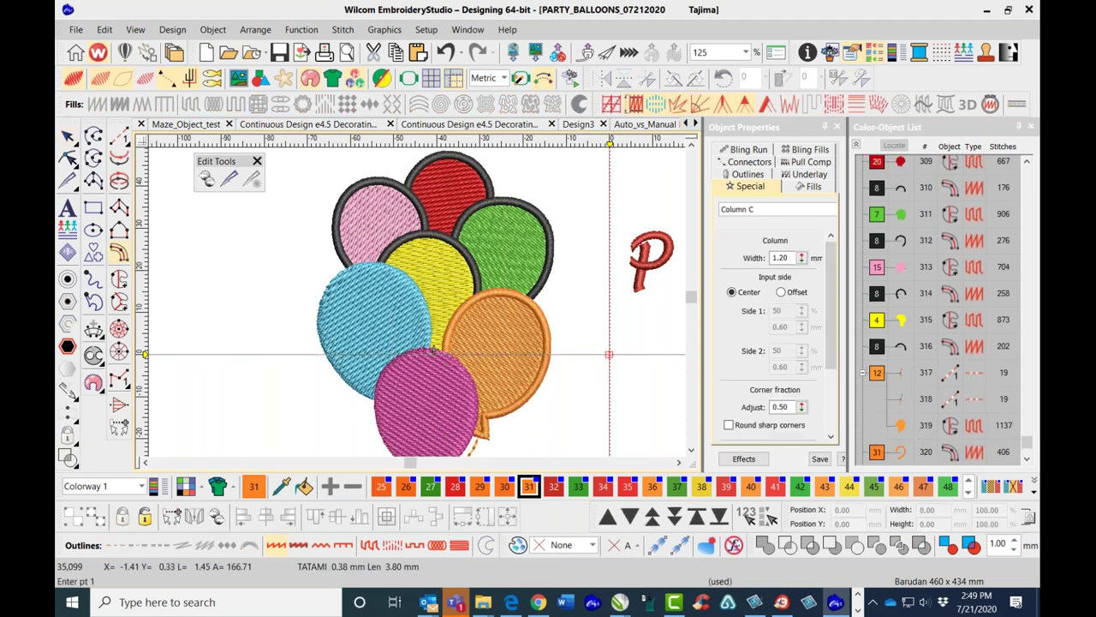
key("Escape")
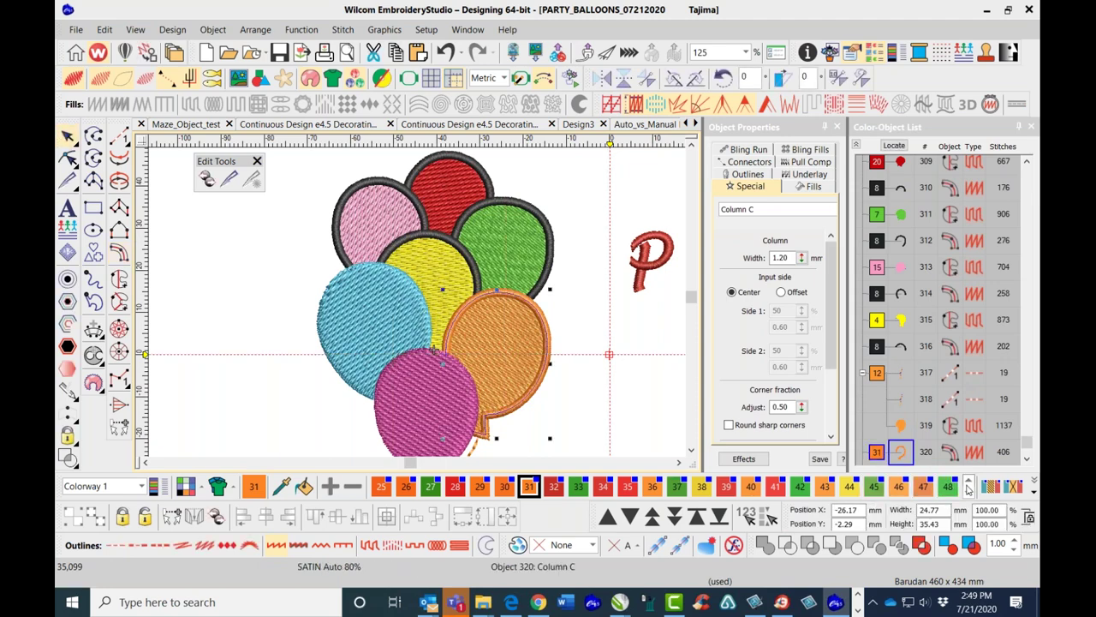
left_click(969, 482)
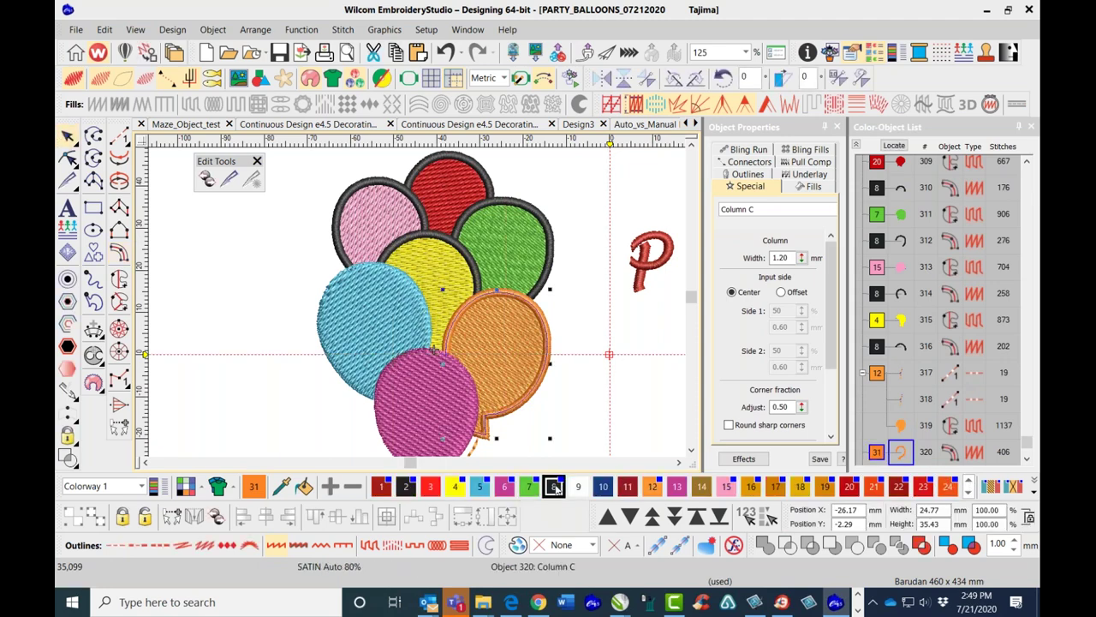
left_click(567, 434)
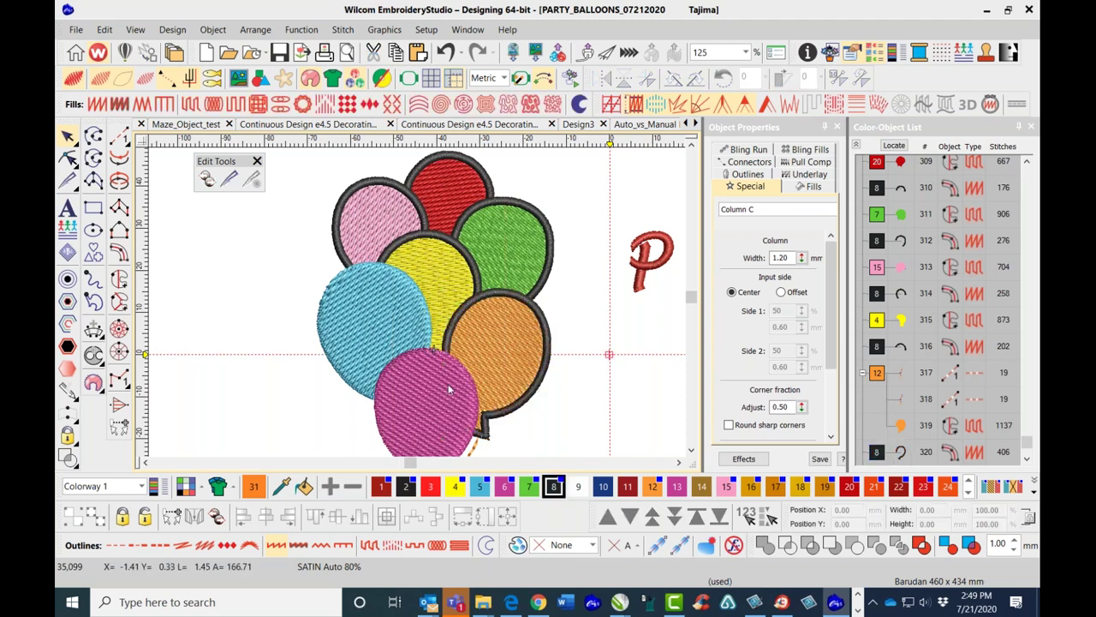
Create one simple offset of the blue balloon as a Run object with -0.10 mm spacing.
left_click(428, 309)
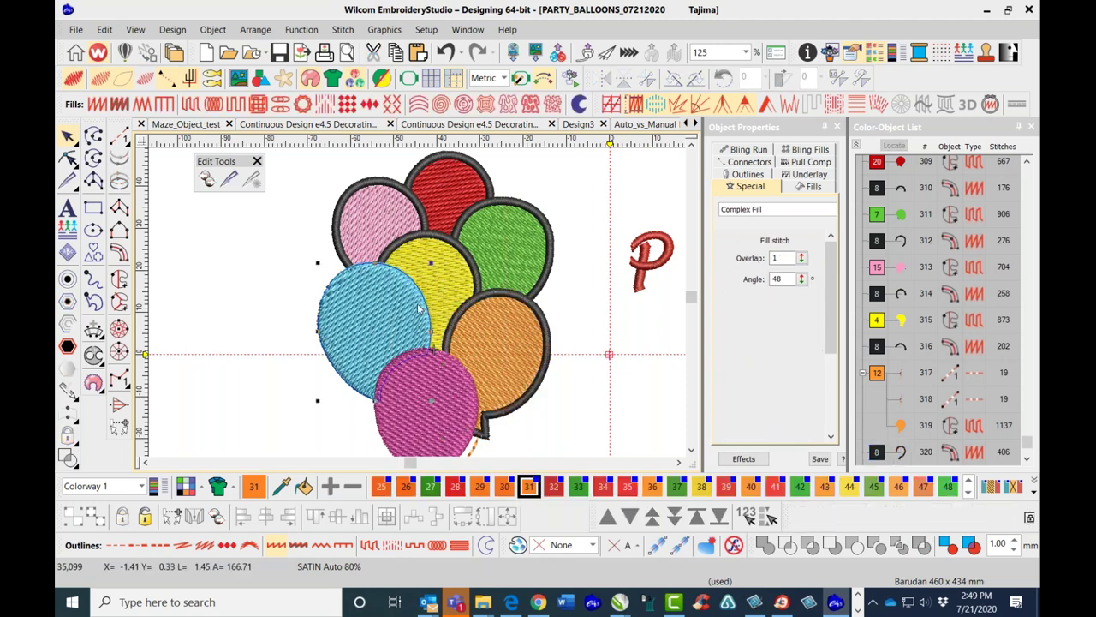
left_click(68, 282)
left_click(527, 352)
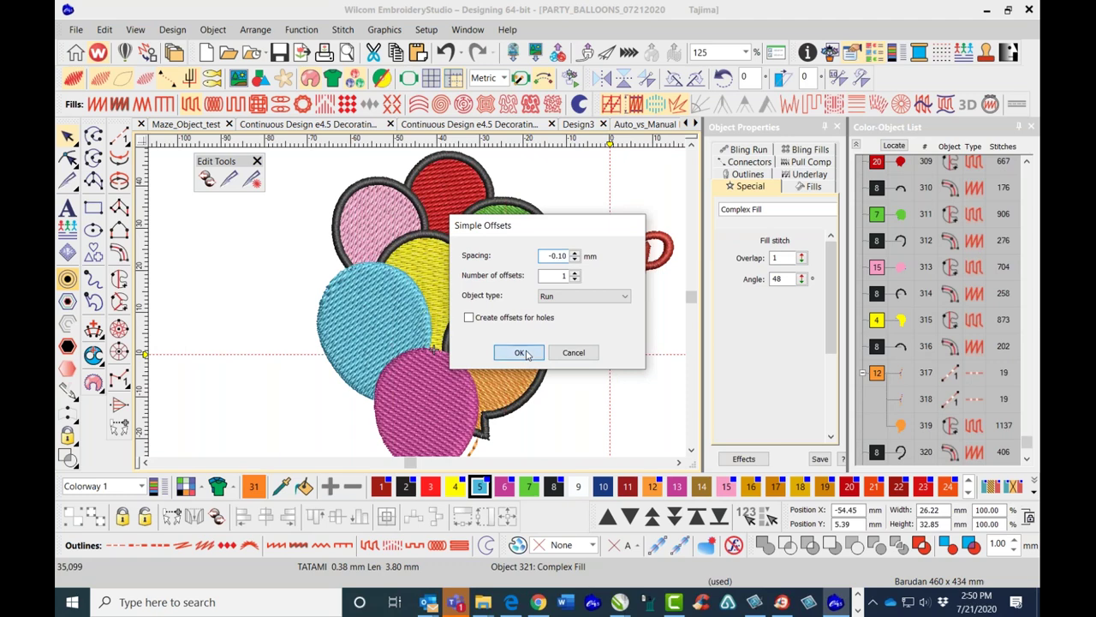
left_click(522, 353)
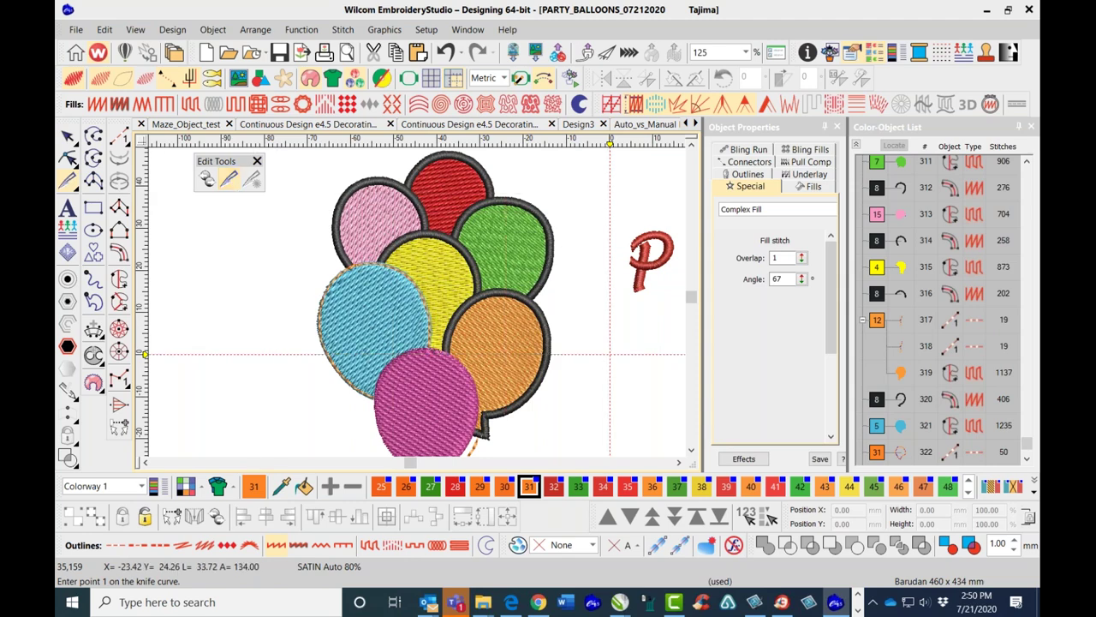
Cut the blue balloon's offset run with the Knife along the magenta balloon's edge and delete the overlapped segment.
left_click(609, 353)
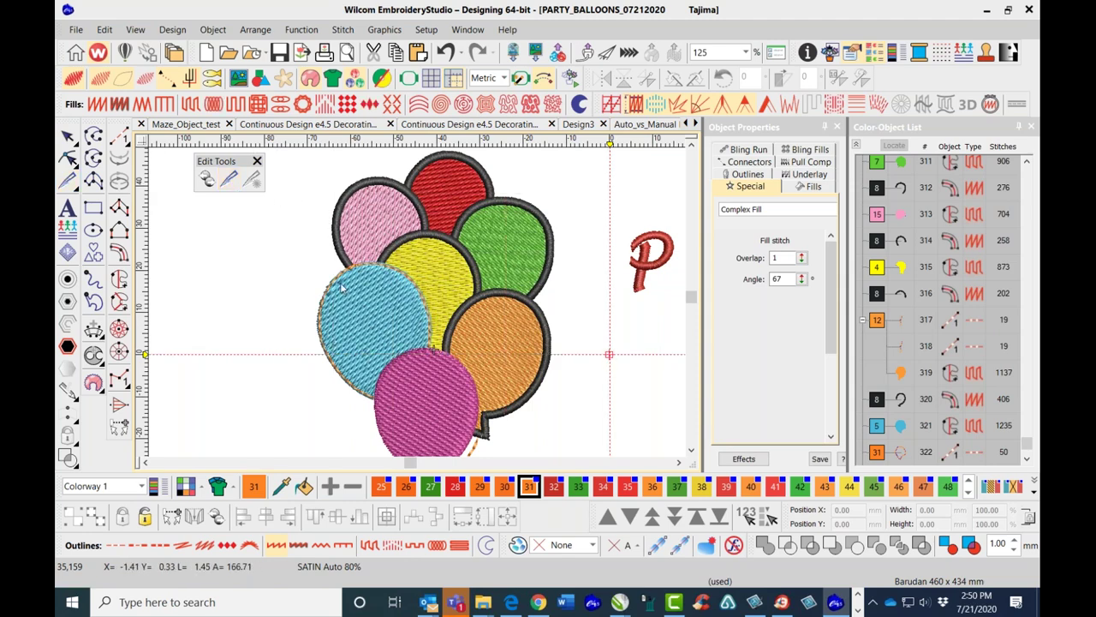
left_click(340, 279)
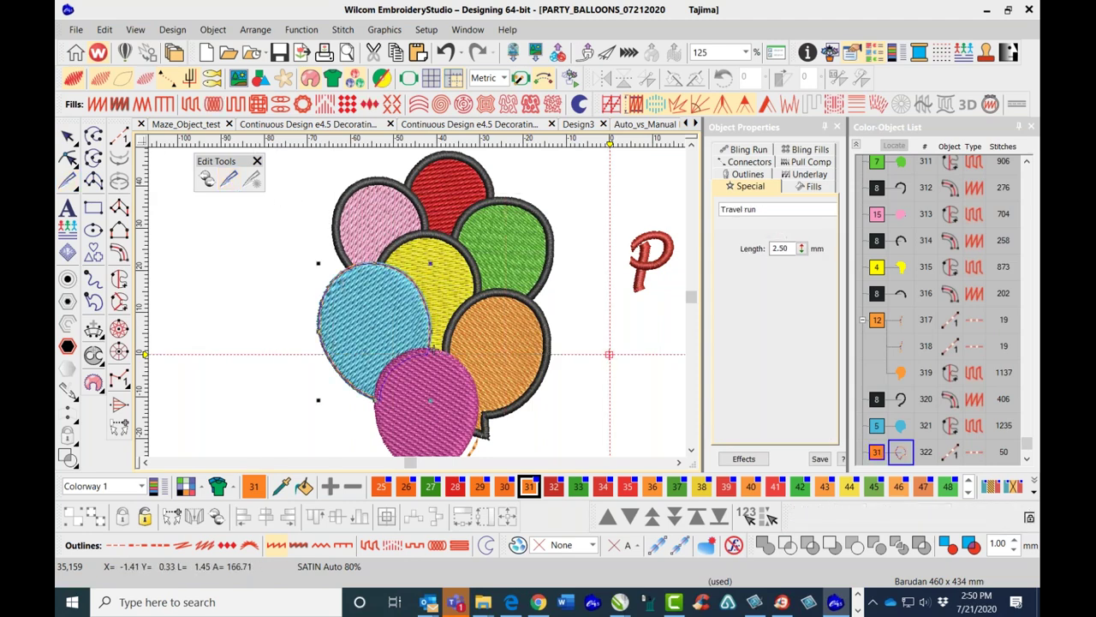
left_click(228, 179)
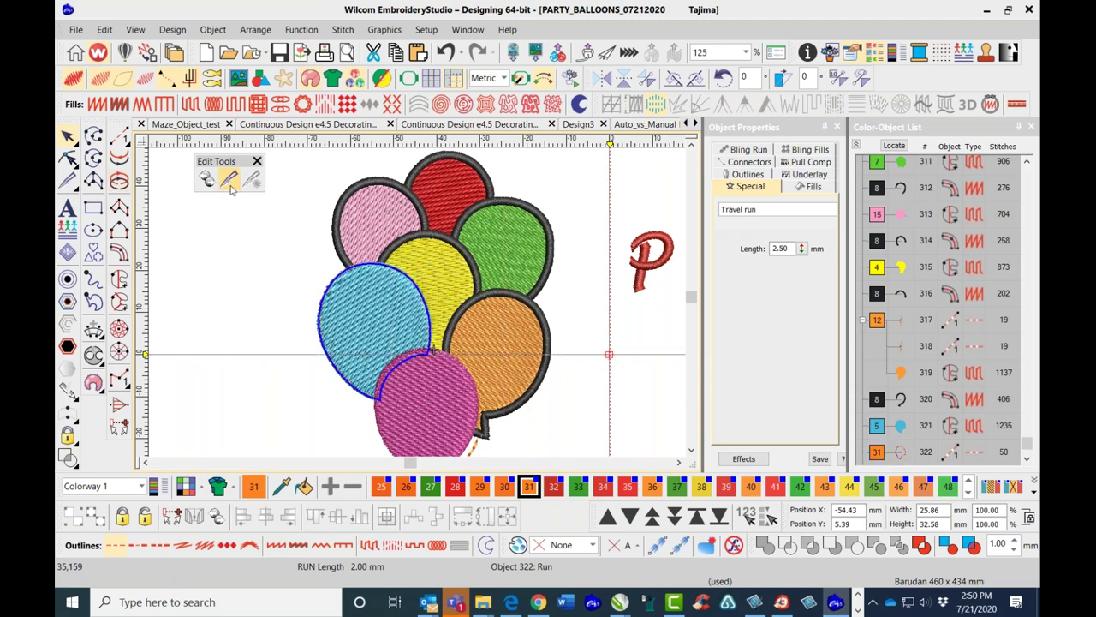
left_click(375, 401)
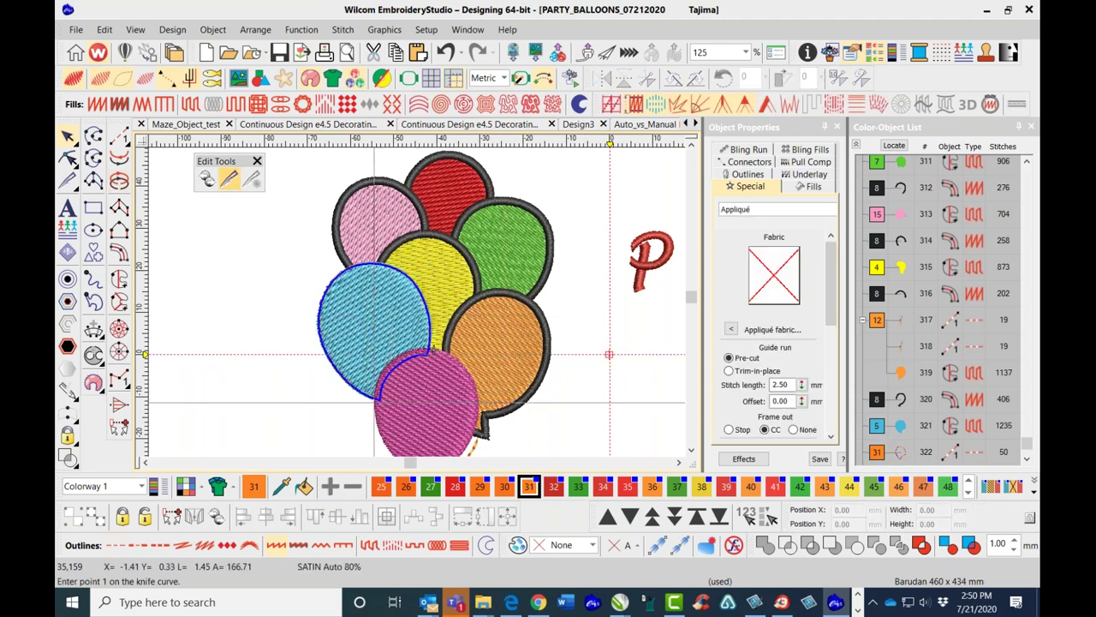
left_click(385, 365)
left_click(426, 351)
left_click(433, 349)
key("Return")
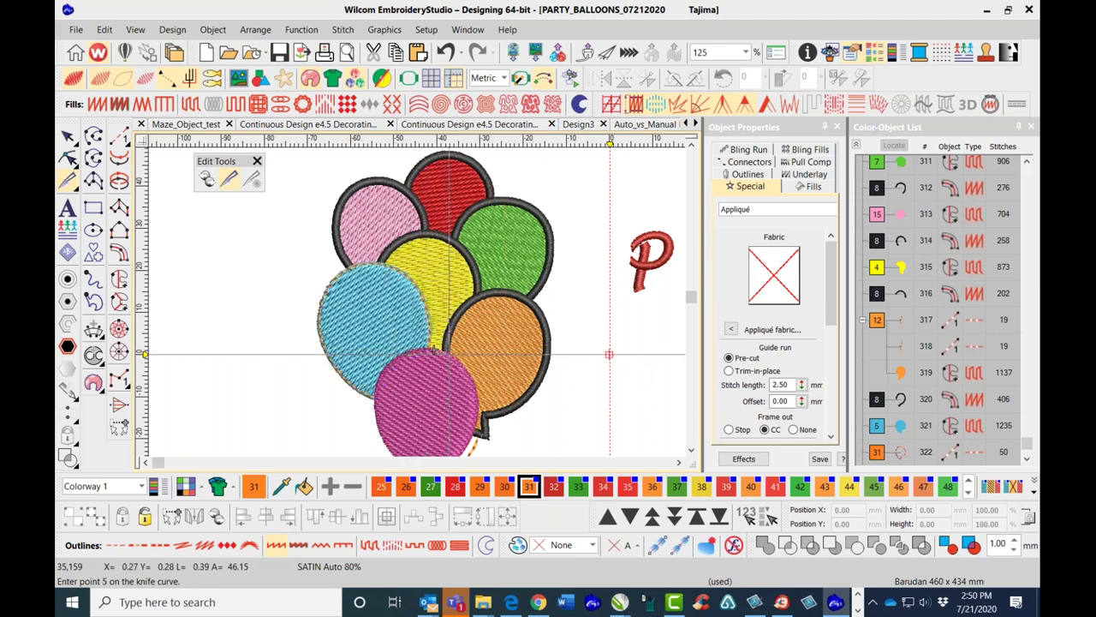
key("Return")
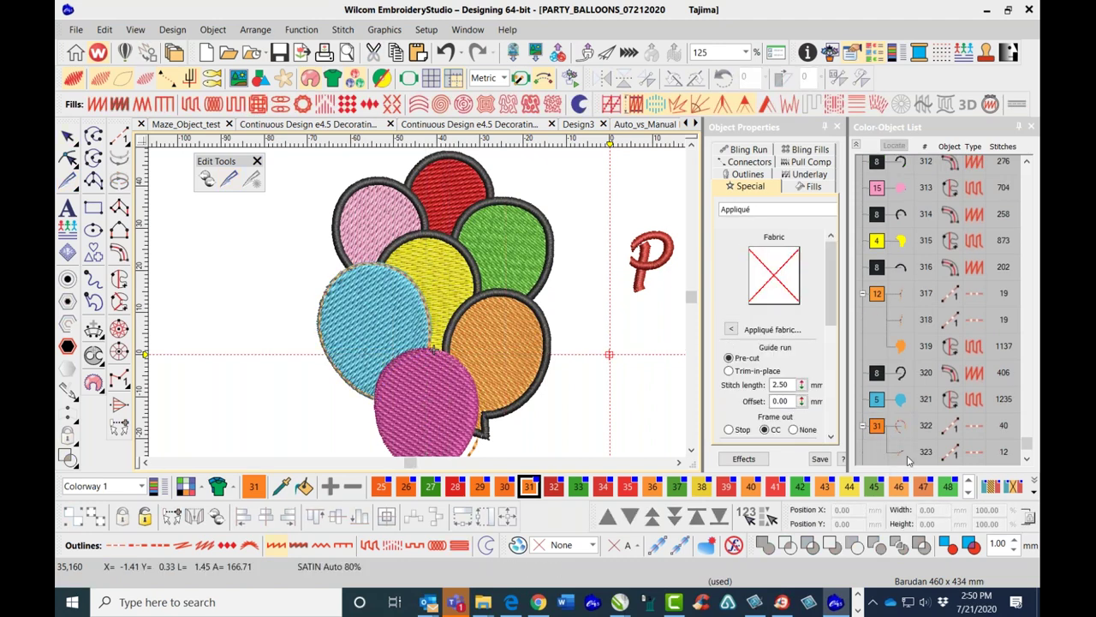
left_click(901, 453)
key("Delete")
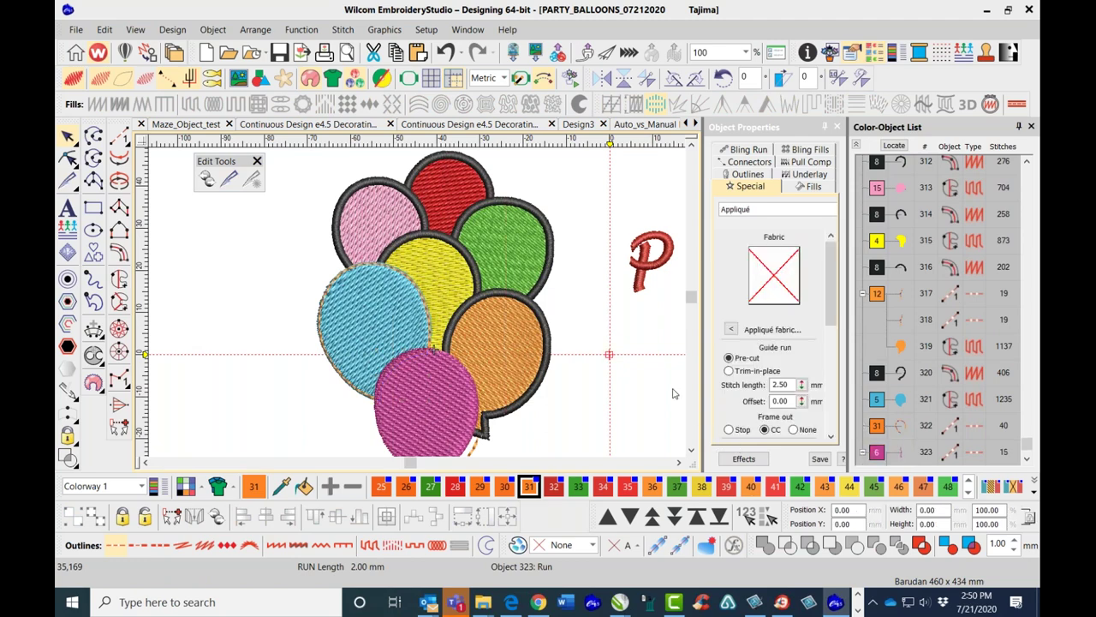
Convert the remaining blue balloon run to a Column C satin border and recolor it to black, color 8.
left_click(351, 270)
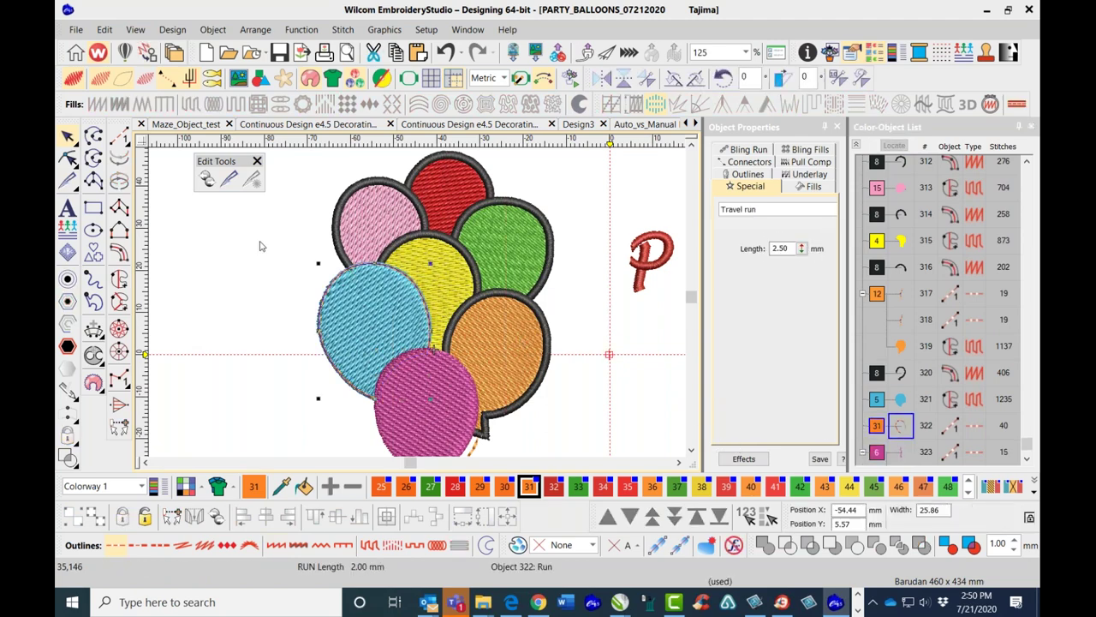
left_click(118, 253)
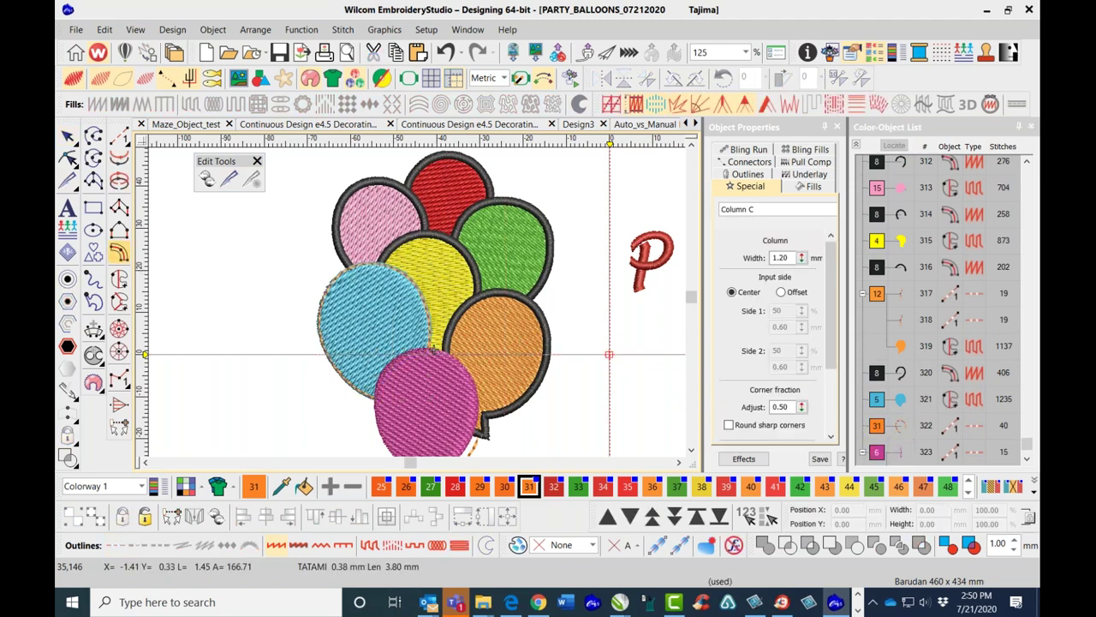
left_click(70, 159)
left_click(67, 135)
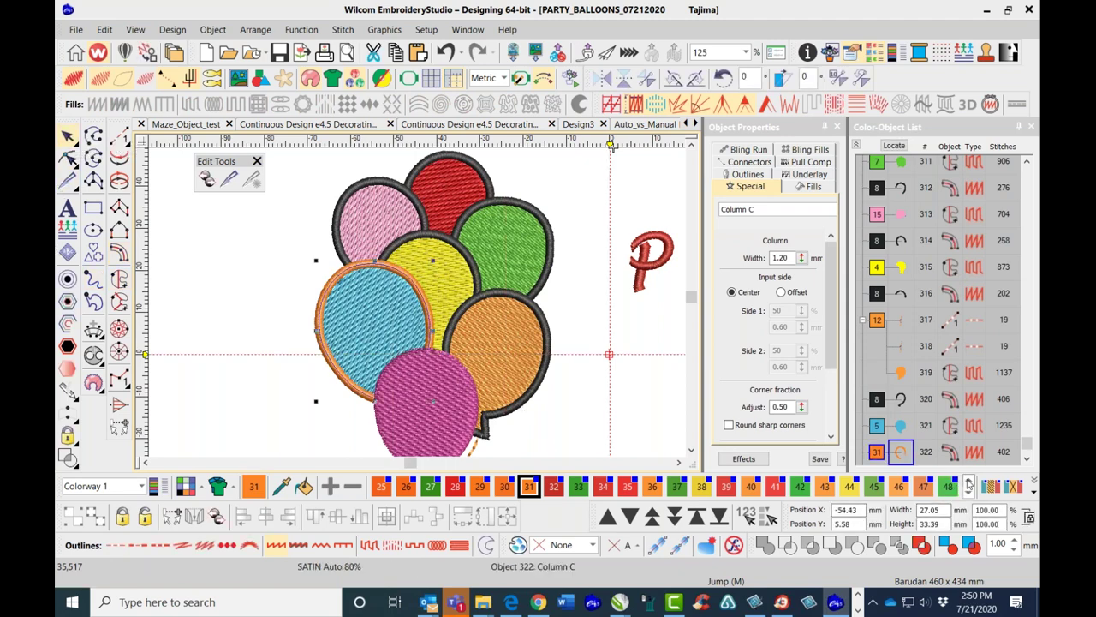
left_click(968, 480)
left_click(553, 486)
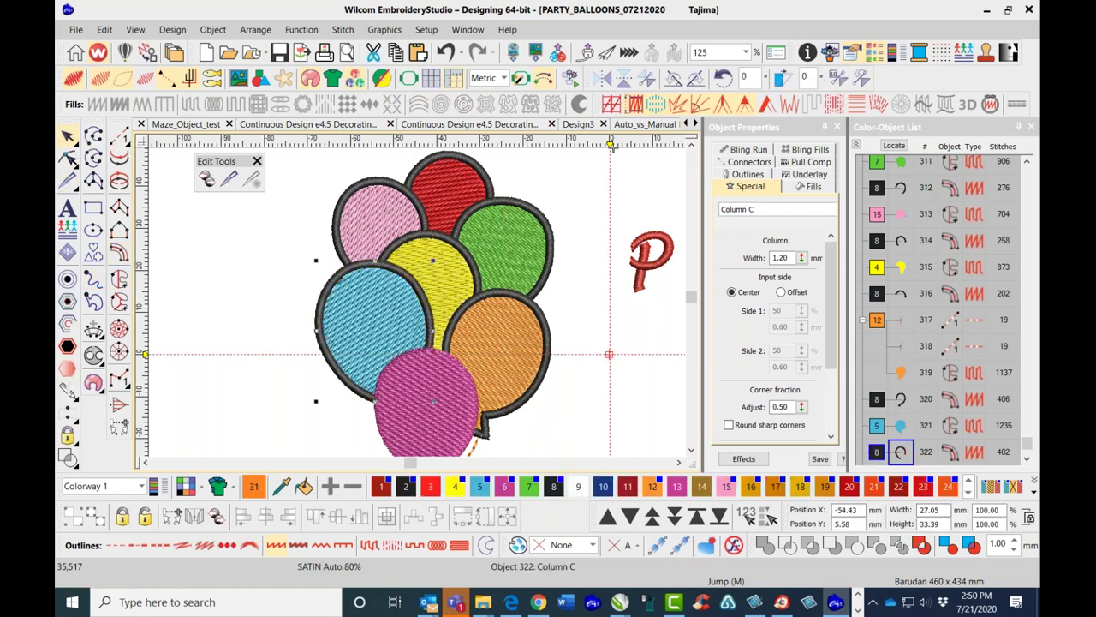
left_click(288, 369)
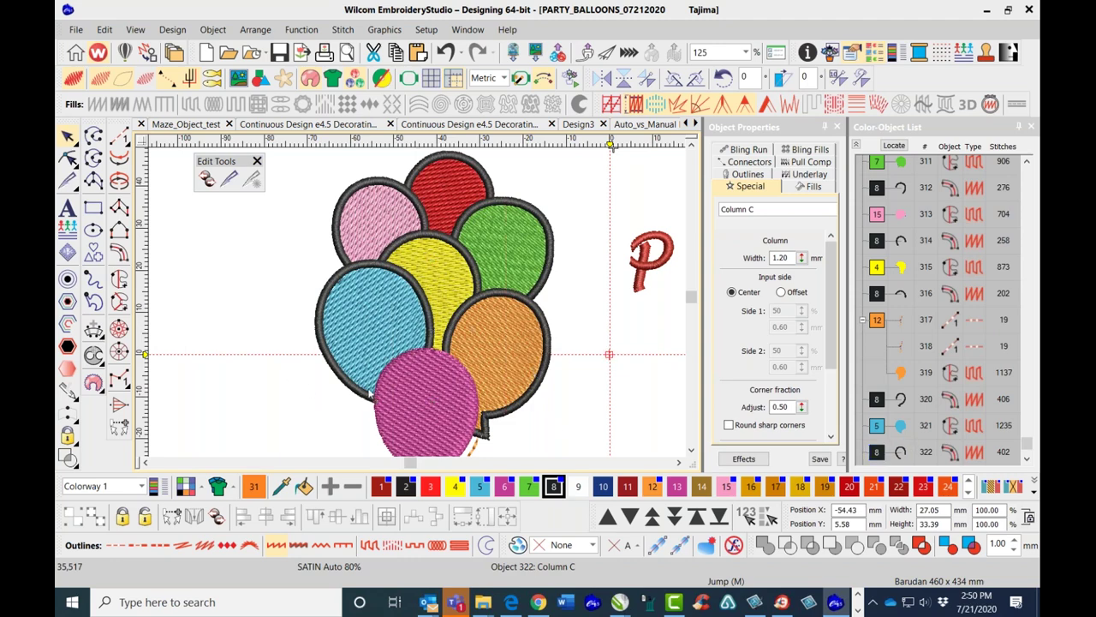
Create a simple offset Run outline around the magenta balloon and its knot together.
left_click_drag(365, 437, 431, 233)
scroll(416, 302, "down", 2)
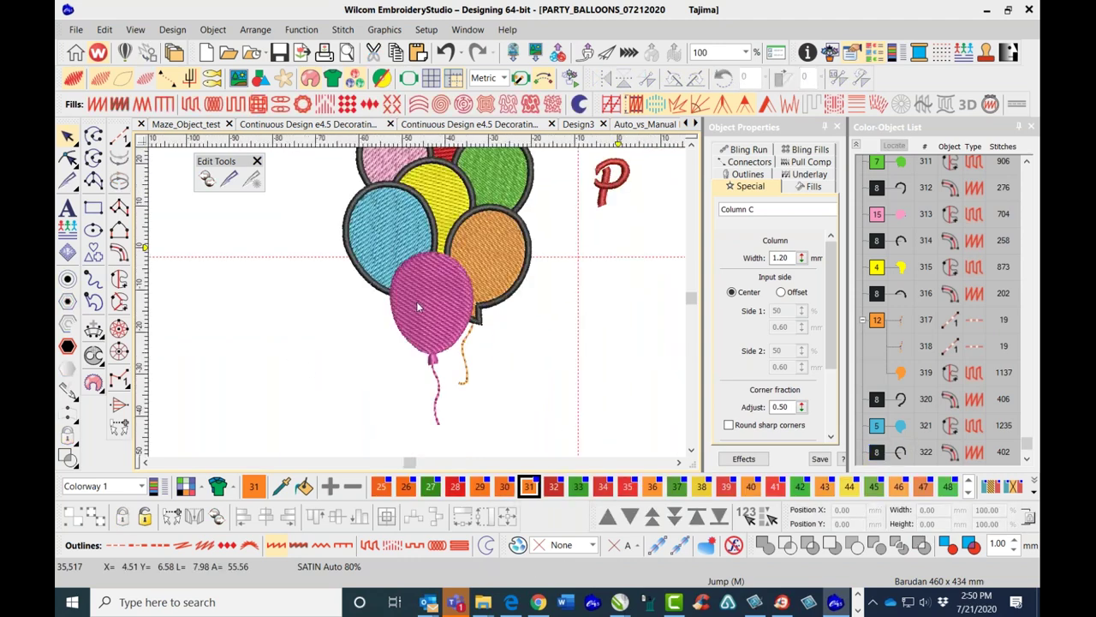
scroll(414, 259, "up", 2)
left_click(416, 253)
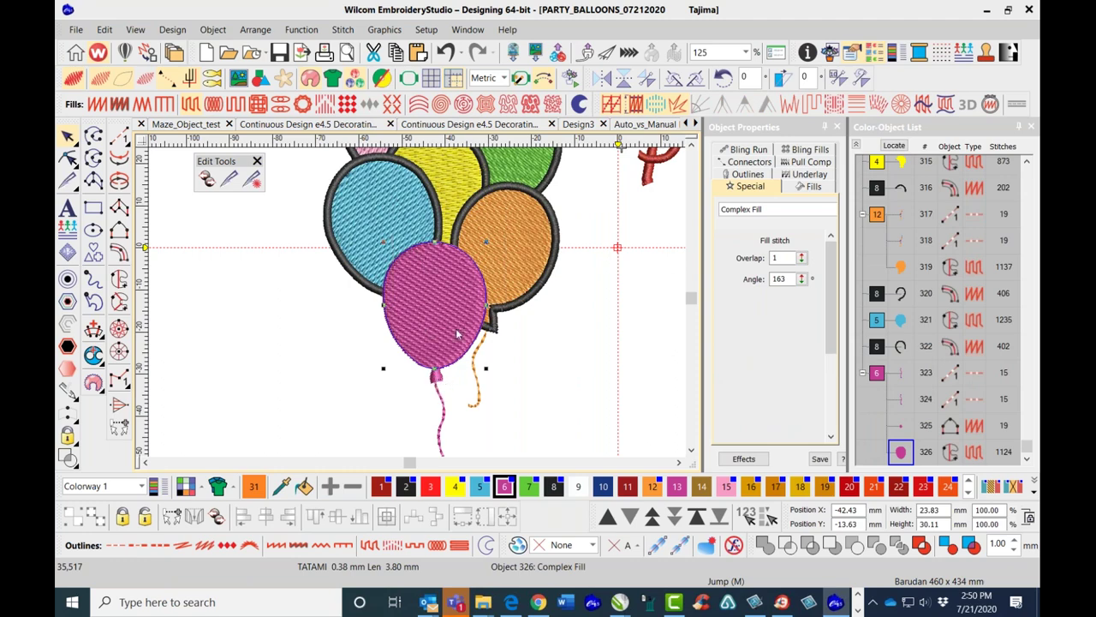
left_click(442, 385, "ctrl")
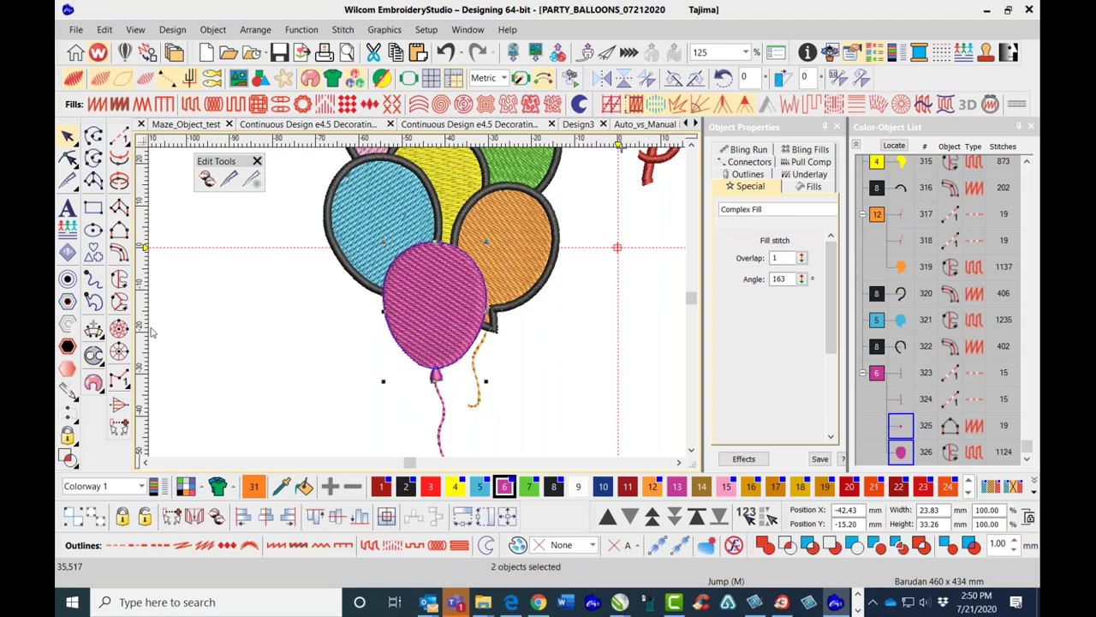
left_click(68, 279)
left_click(514, 353)
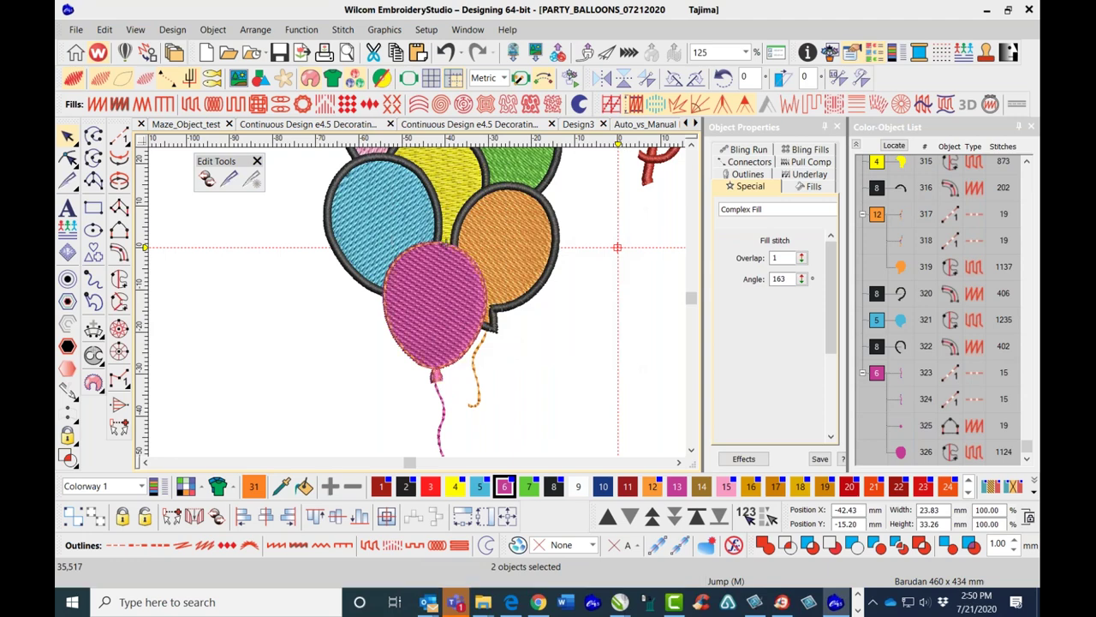
Convert the magenta balloon's offset run to a Column C satin border and recolor it to black, color 8.
left_click(69, 137)
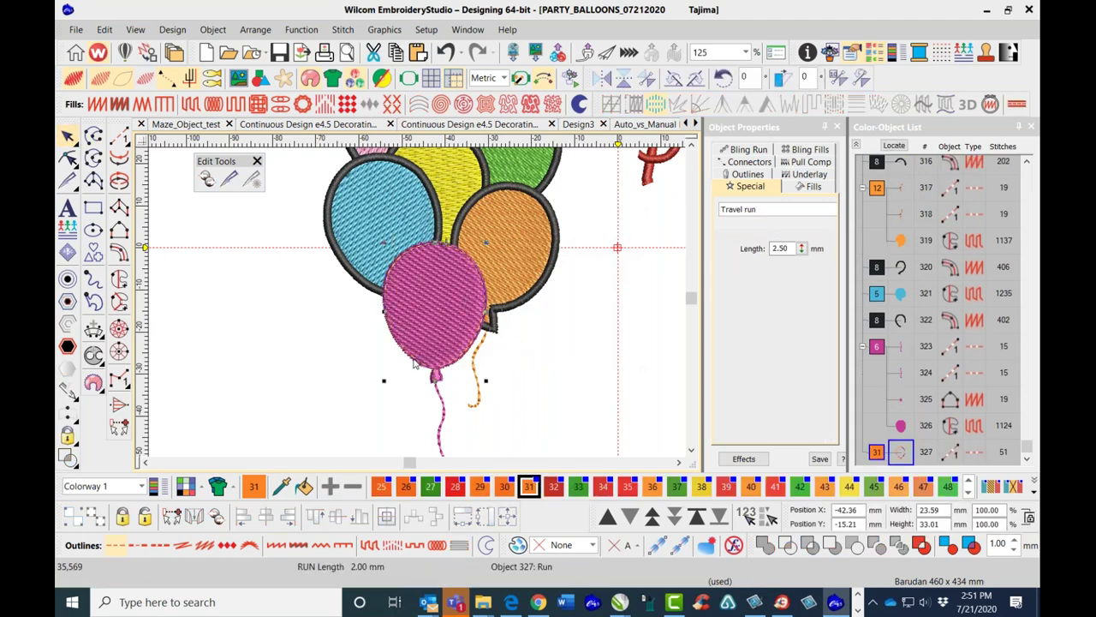
left_click(122, 253)
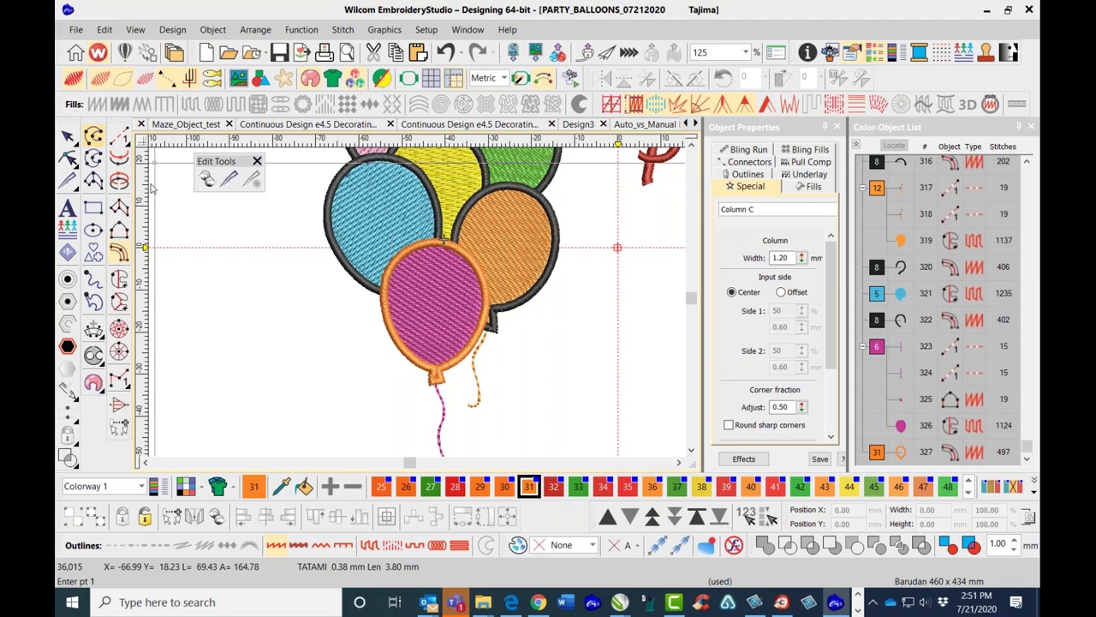
key("Escape")
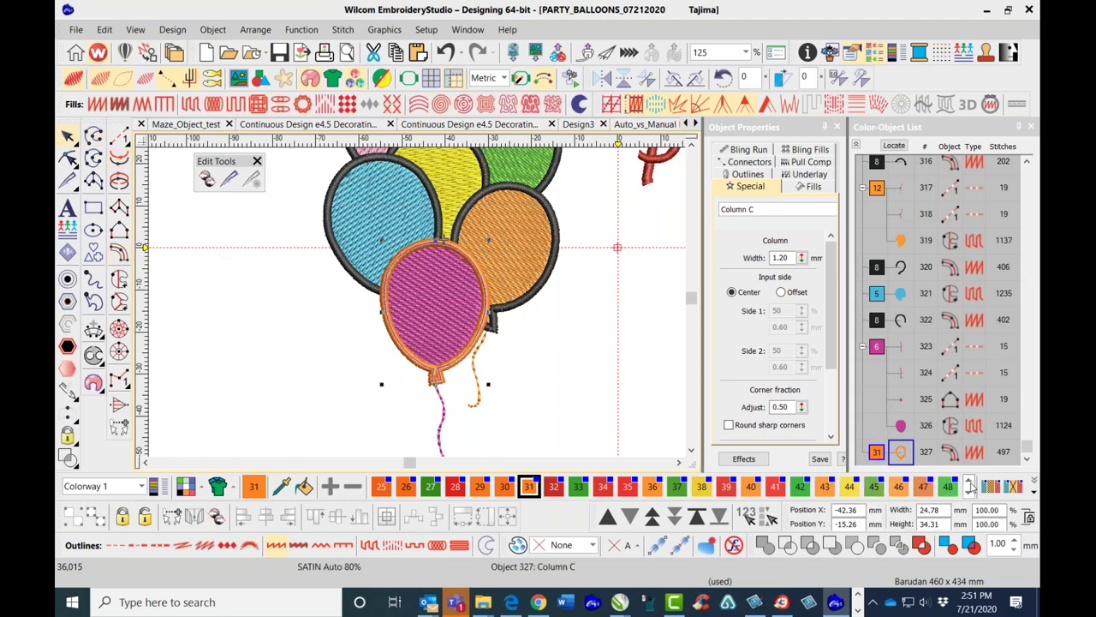
left_click(970, 485)
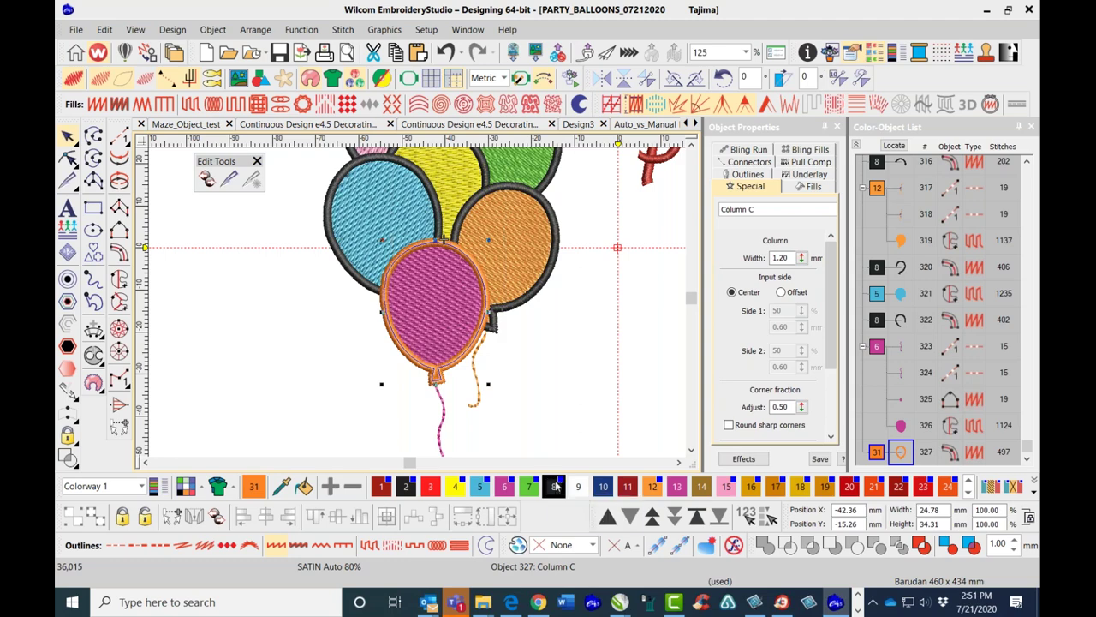
left_click(555, 486)
Reshape the magenta balloon's black border at the knot, moving its top-left, left-side and bottom-left points outward.
scroll(445, 385, "up", 3)
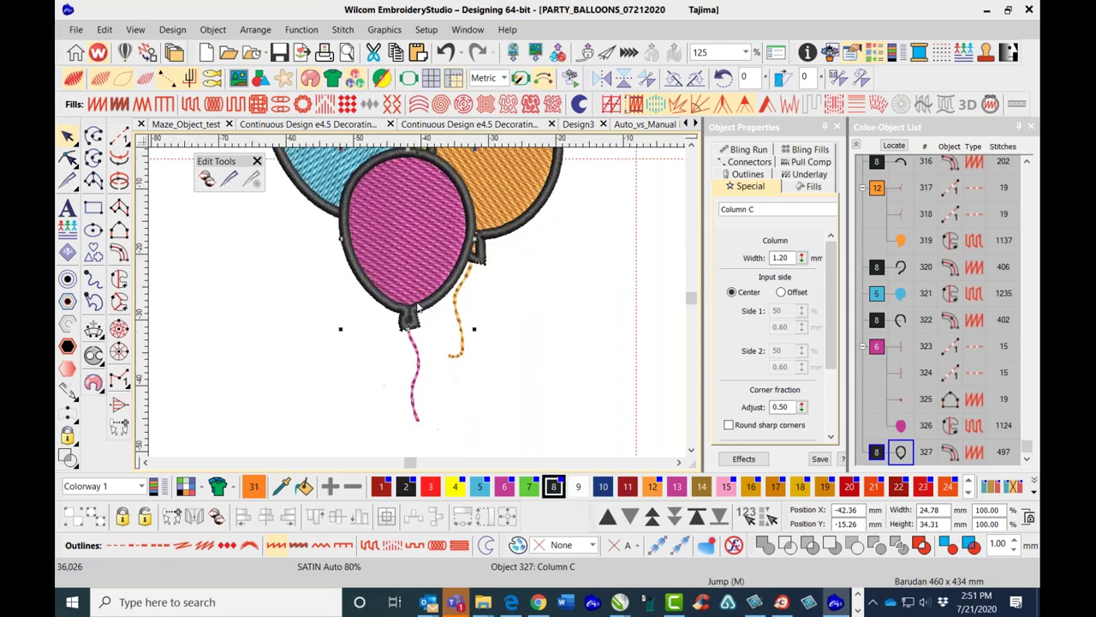
left_click(336, 396)
left_click(427, 311)
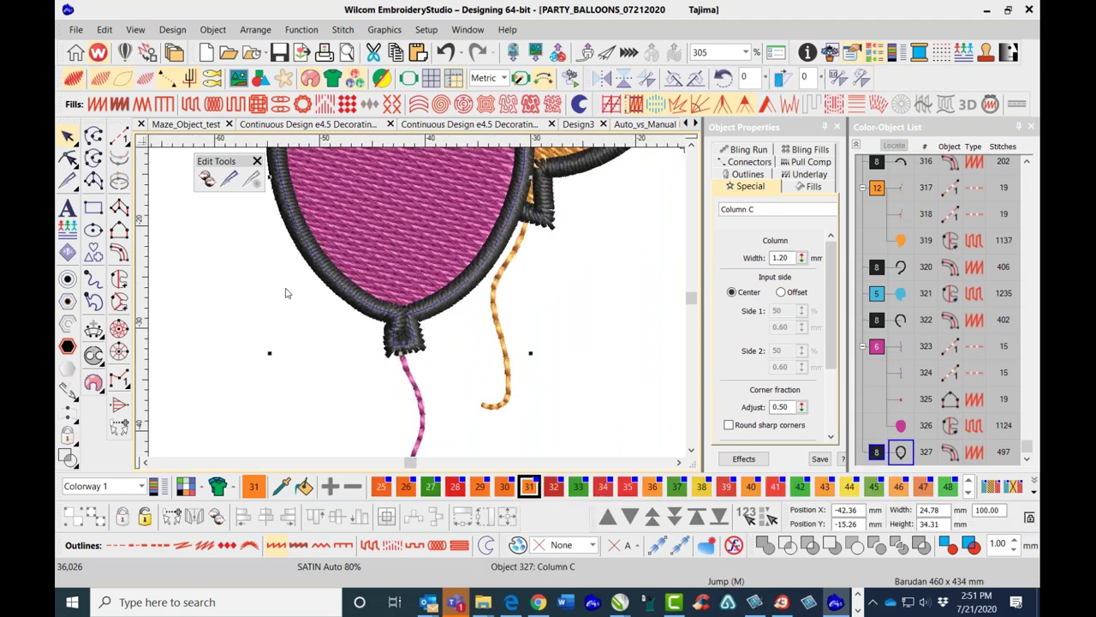
left_click(69, 158)
scroll(385, 334, "up", 3)
scroll(417, 303, "up", 2)
key("t")
left_click(442, 283)
left_click_drag(442, 284, 371, 279)
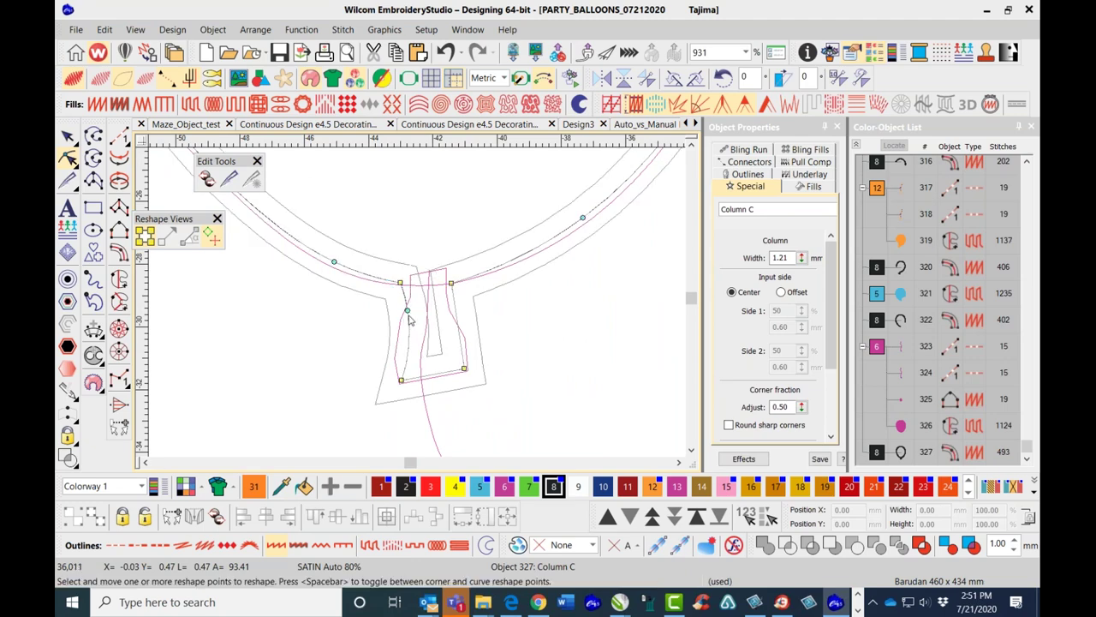
left_click_drag(408, 310, 392, 312)
left_click_drag(401, 381, 385, 392)
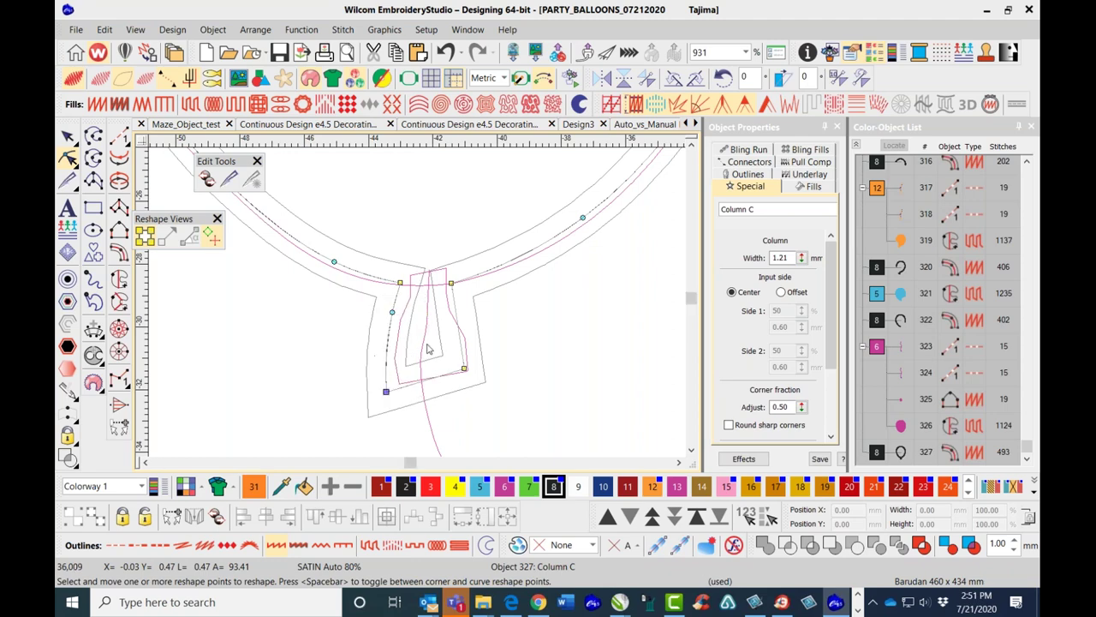
Add two points on the knot border's right side, pull the bottom-right corner outward, and make the lower added point a curve.
left_click(455, 310)
left_click(460, 340)
left_click_drag(461, 340, 483, 372)
left_click(464, 369)
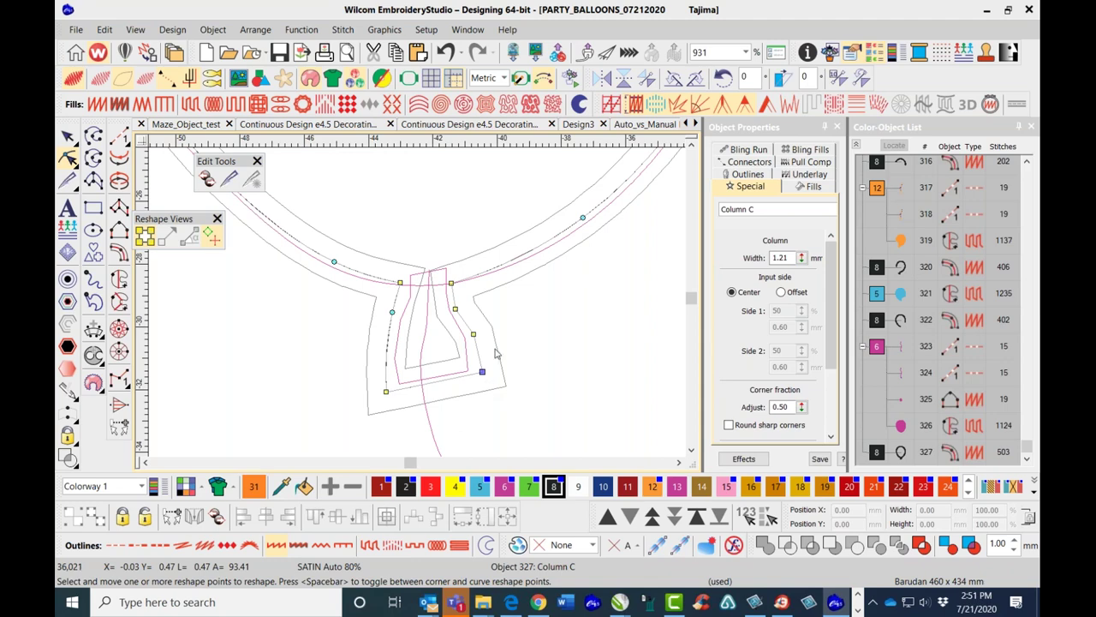
left_click(474, 334)
key("space")
key("t")
Fine-tune the reshape points on both sides of the knot border so the magenta knot is exposed, and finish reshaping.
left_click_drag(399, 282, 387, 333)
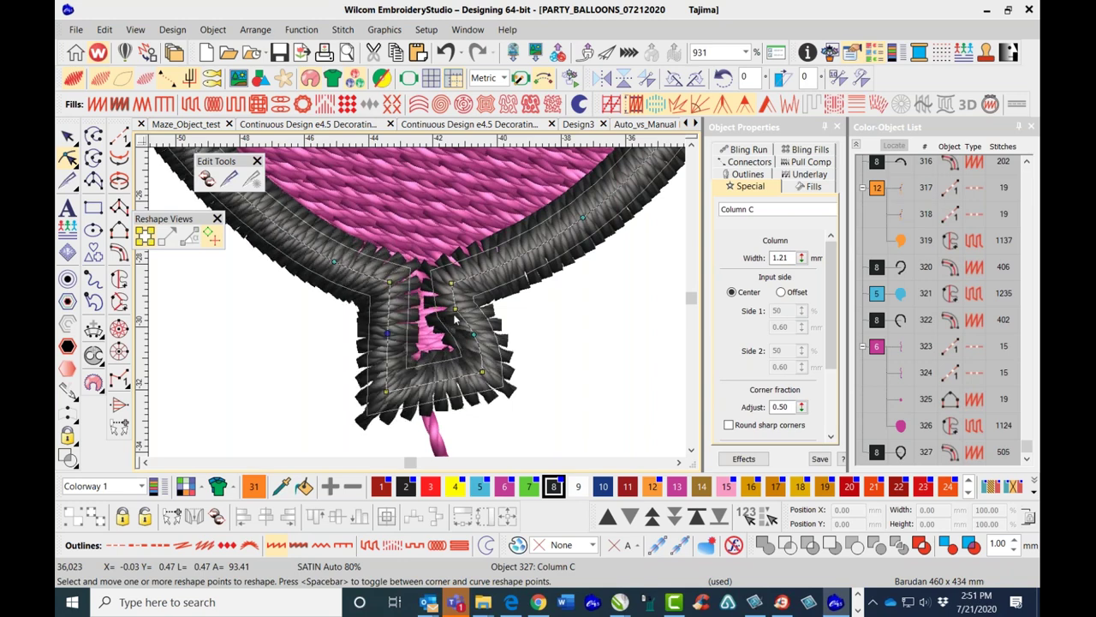
scroll(452, 310, "down", 3)
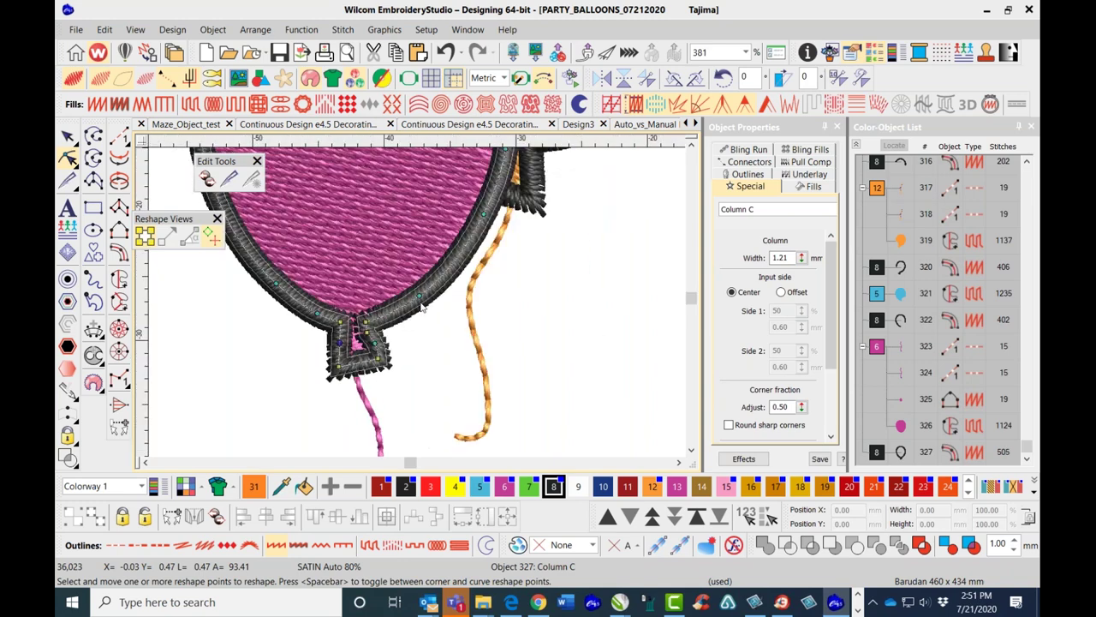
scroll(385, 316, "up", 2)
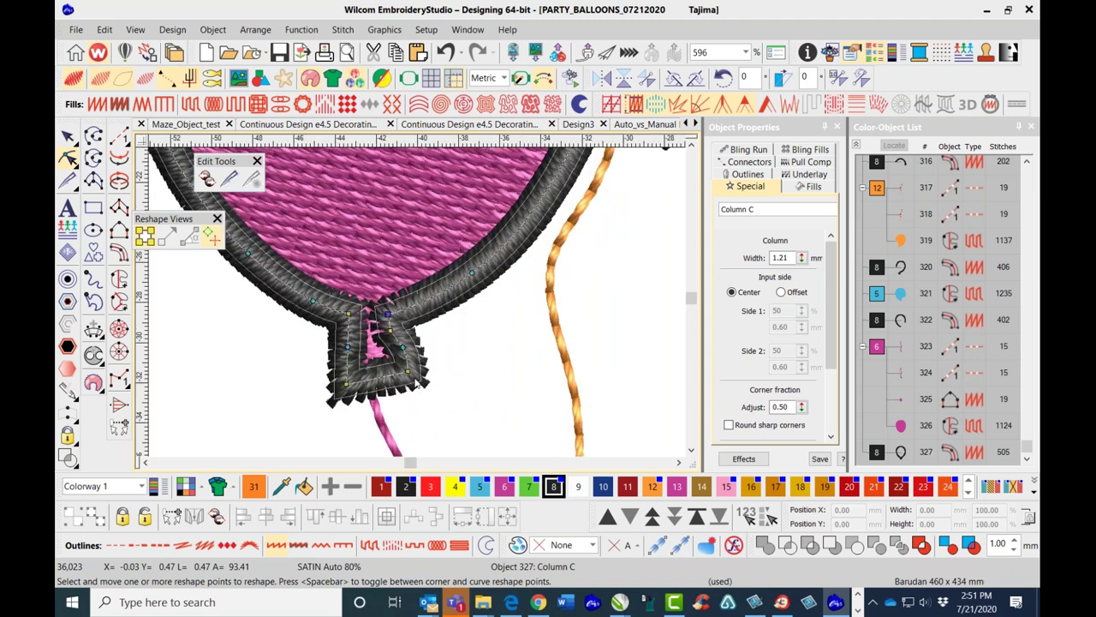
left_click_drag(408, 371, 418, 368)
left_click(429, 414)
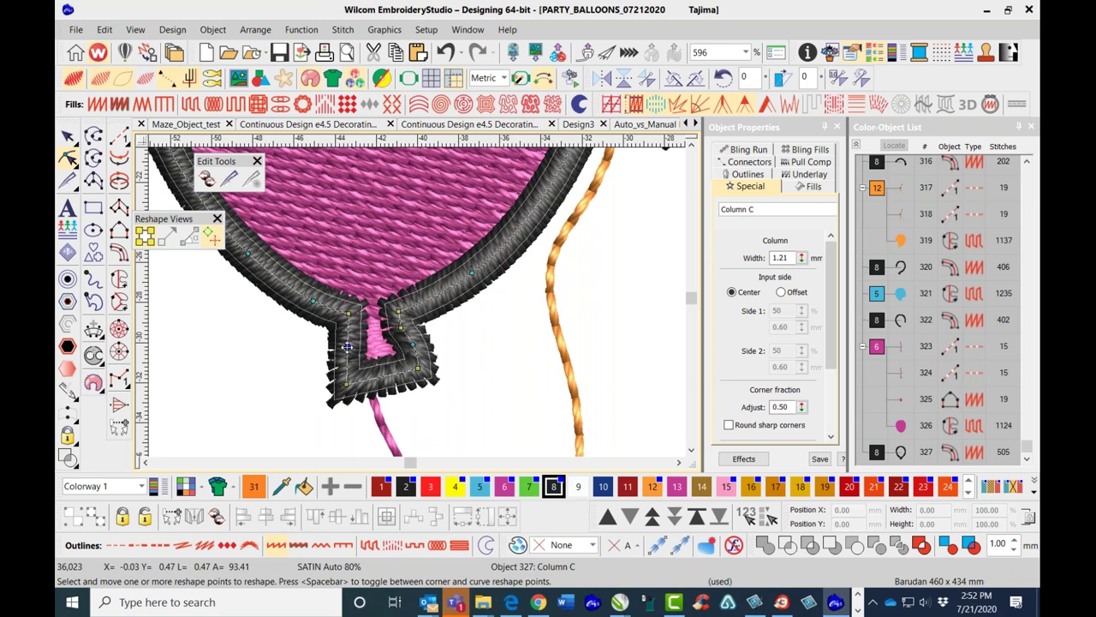
left_click_drag(344, 346, 344, 346)
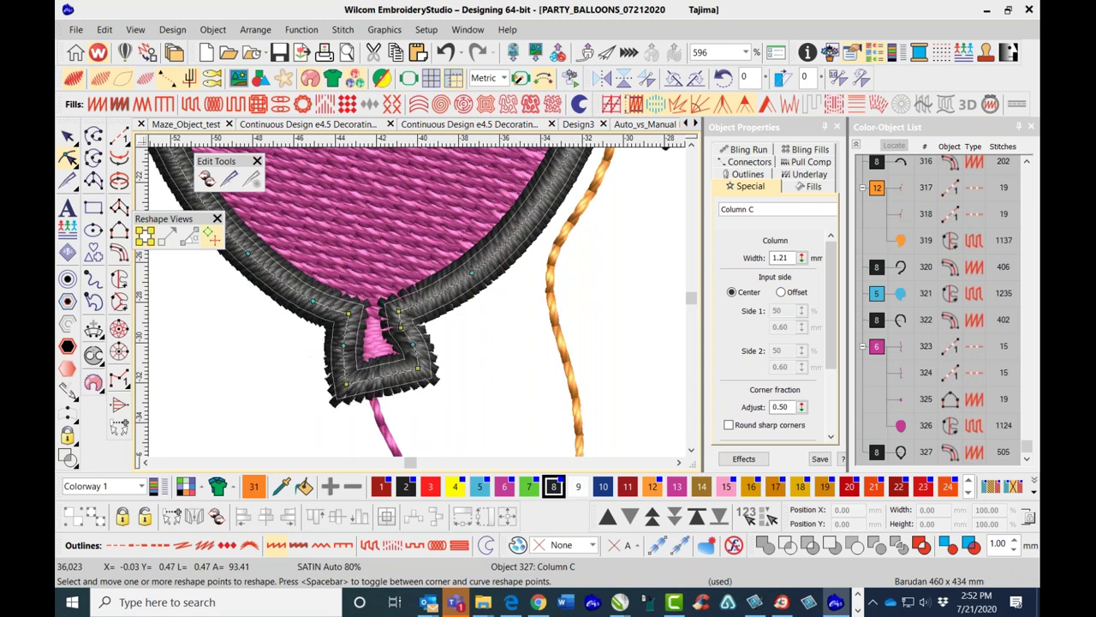
left_click(68, 136)
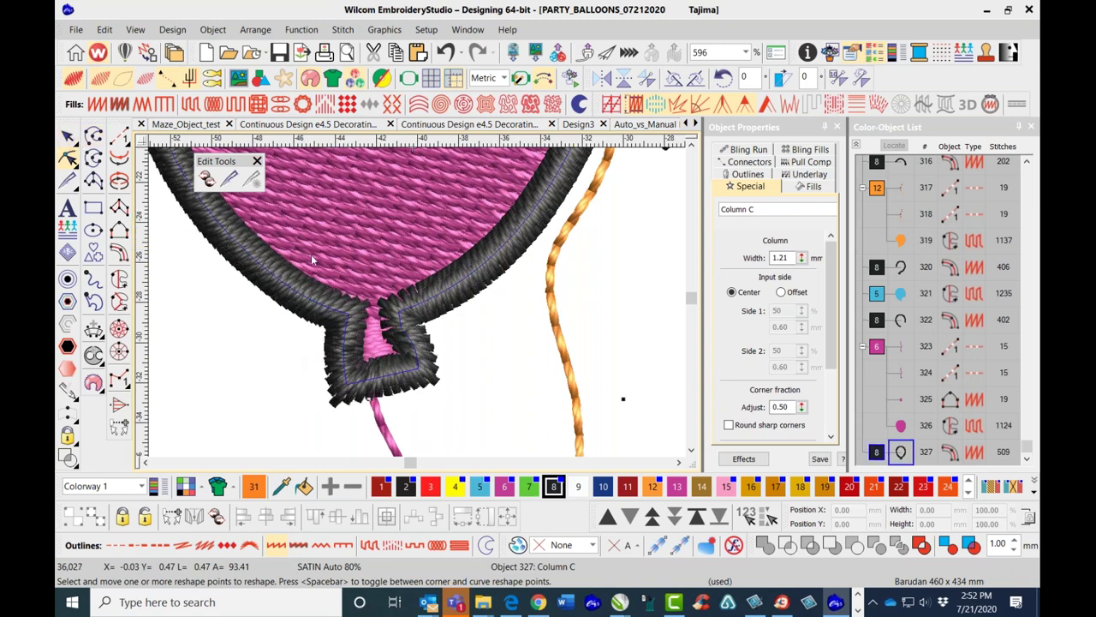
scroll(421, 302, "down", 6)
left_click(271, 246)
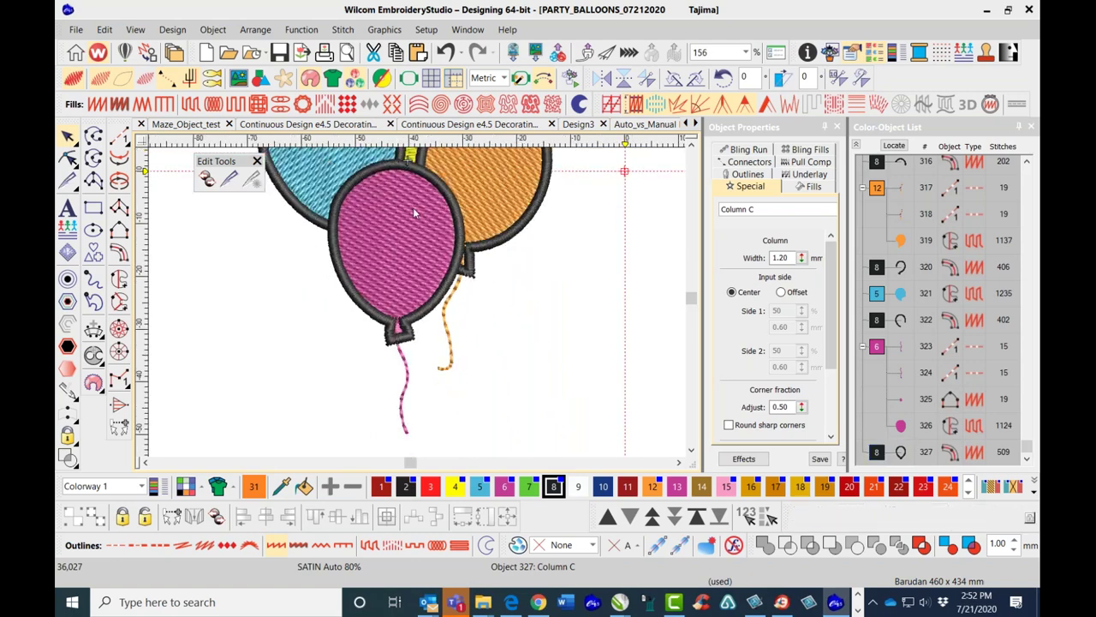
Change the red balloon's black border from satin to the Triple Run outline stitch.
scroll(419, 306, "down", 2)
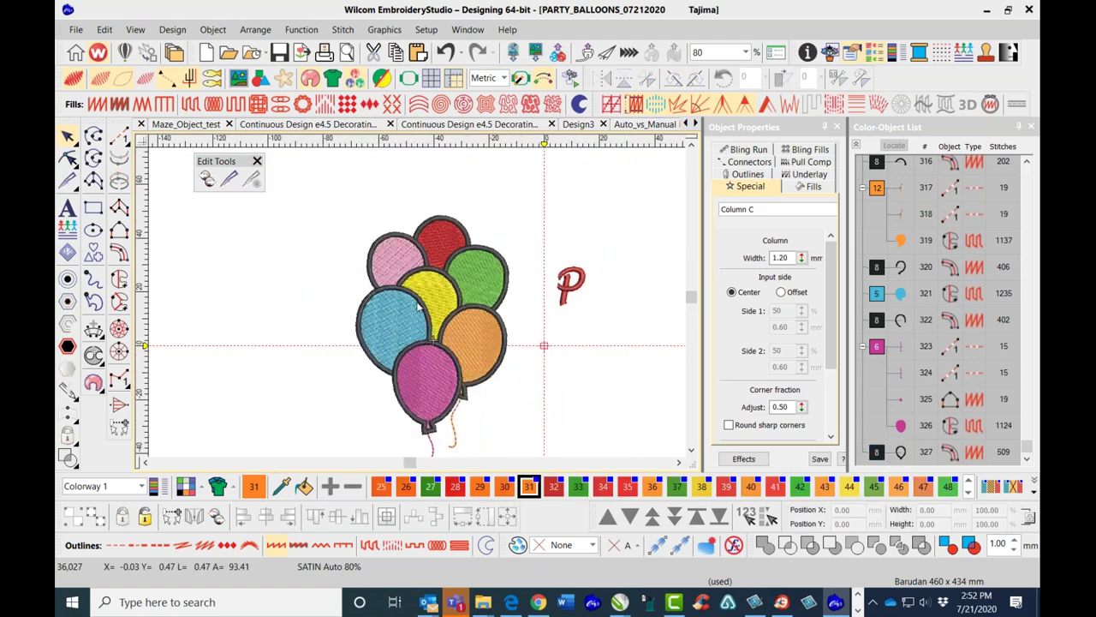
scroll(419, 305, "up", 2)
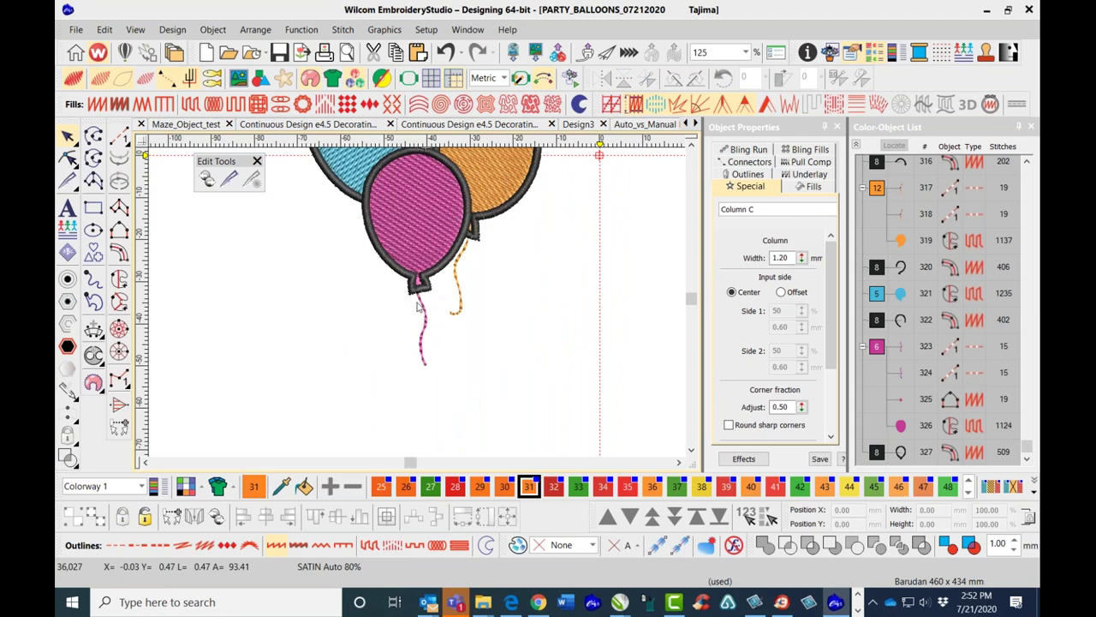
scroll(417, 304, "down", 1)
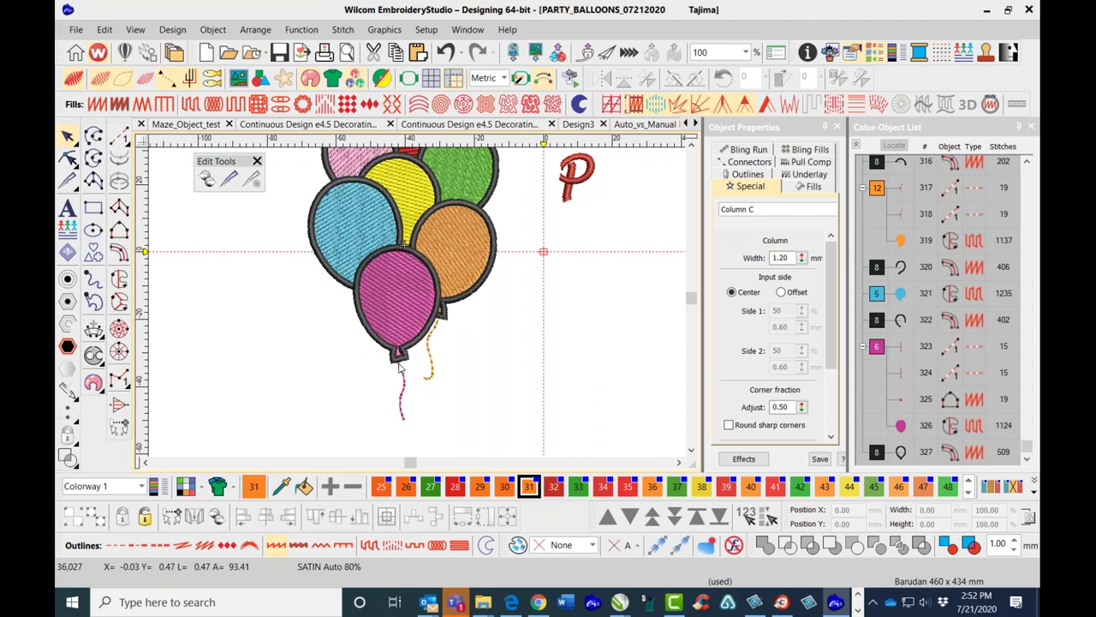
scroll(417, 304, "down", 2)
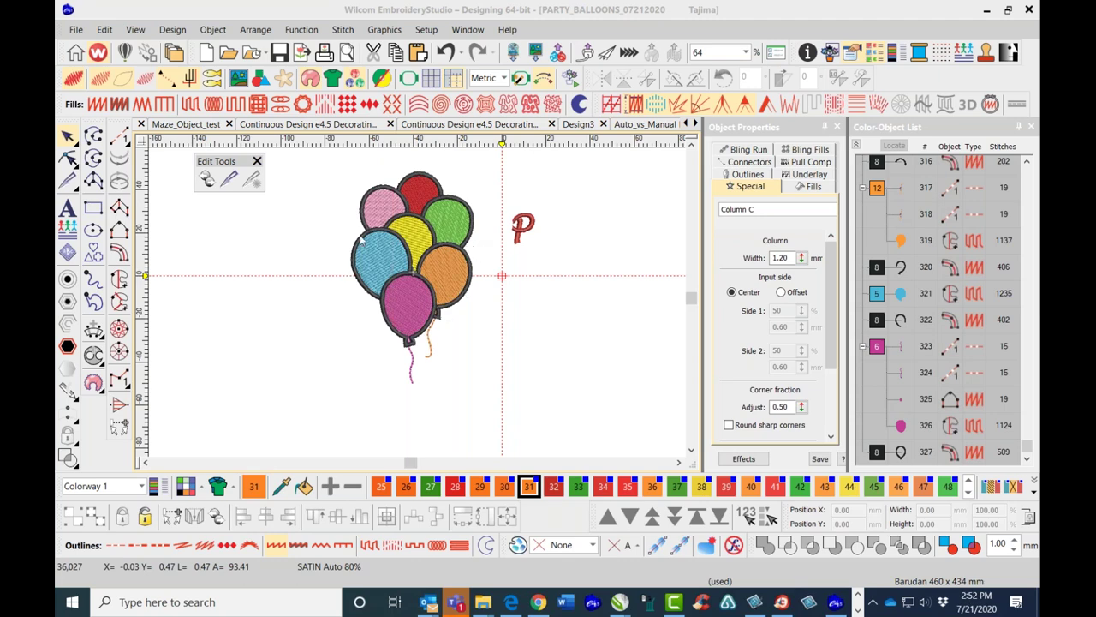
left_click(407, 182)
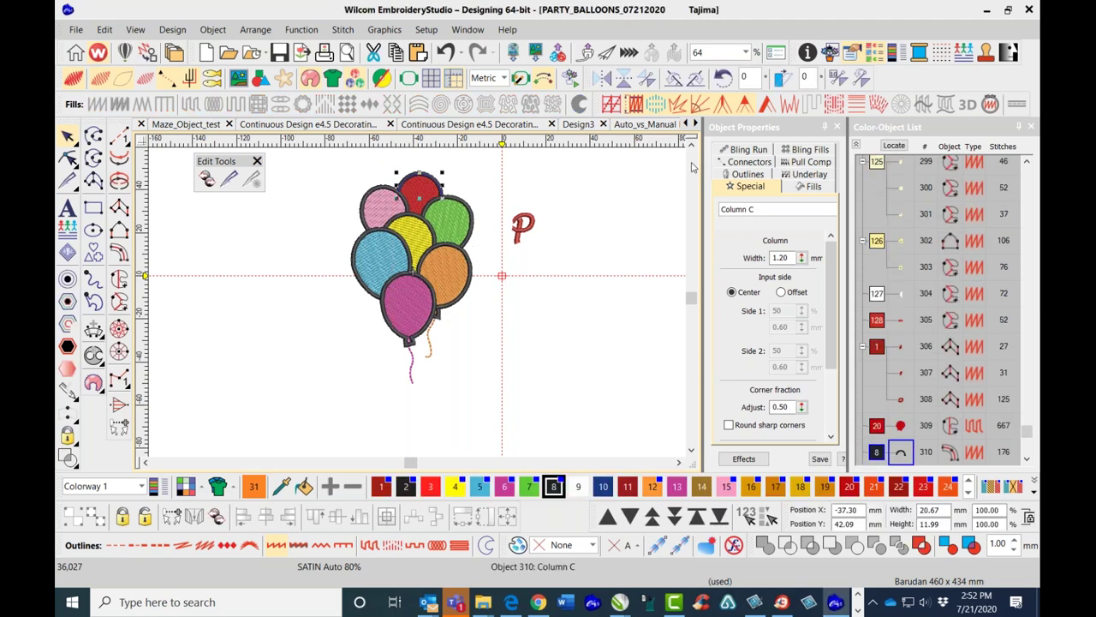
left_click(824, 210)
left_click(756, 177)
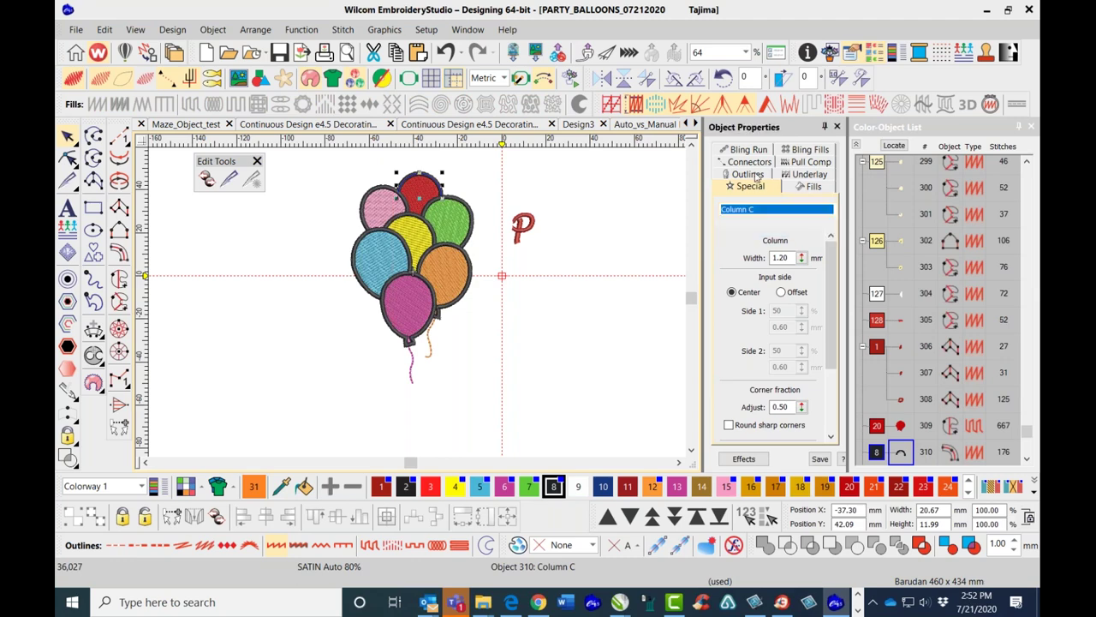
left_click(756, 177)
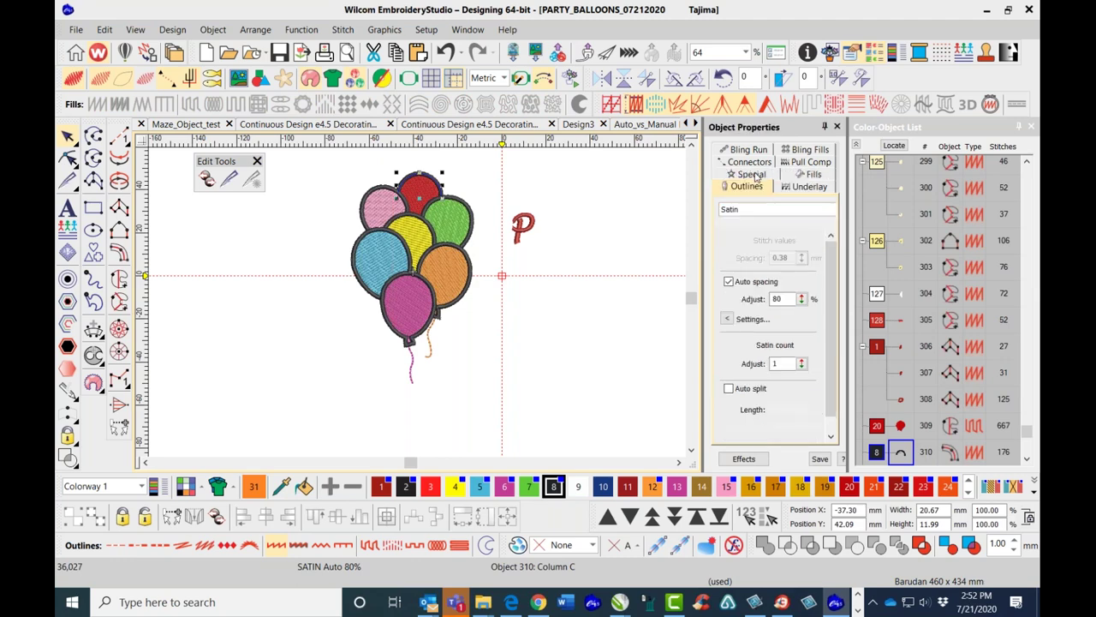
left_click(820, 213)
left_click(738, 240)
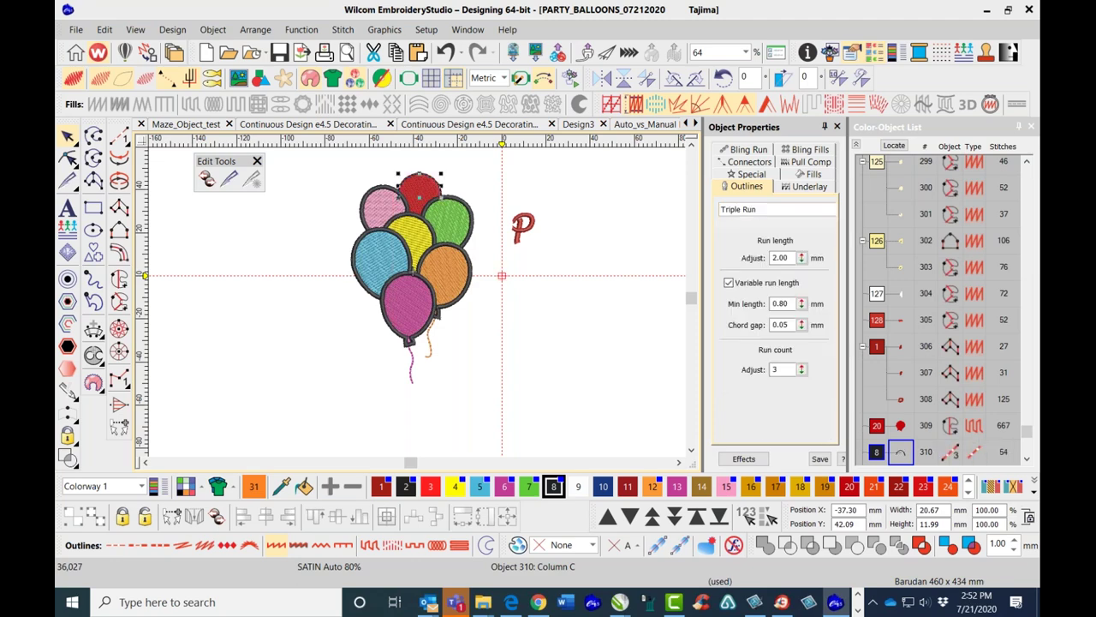
Change the black borders of the green and pink balloons to the Triple Run outline stitch.
scroll(418, 307, "up", 3)
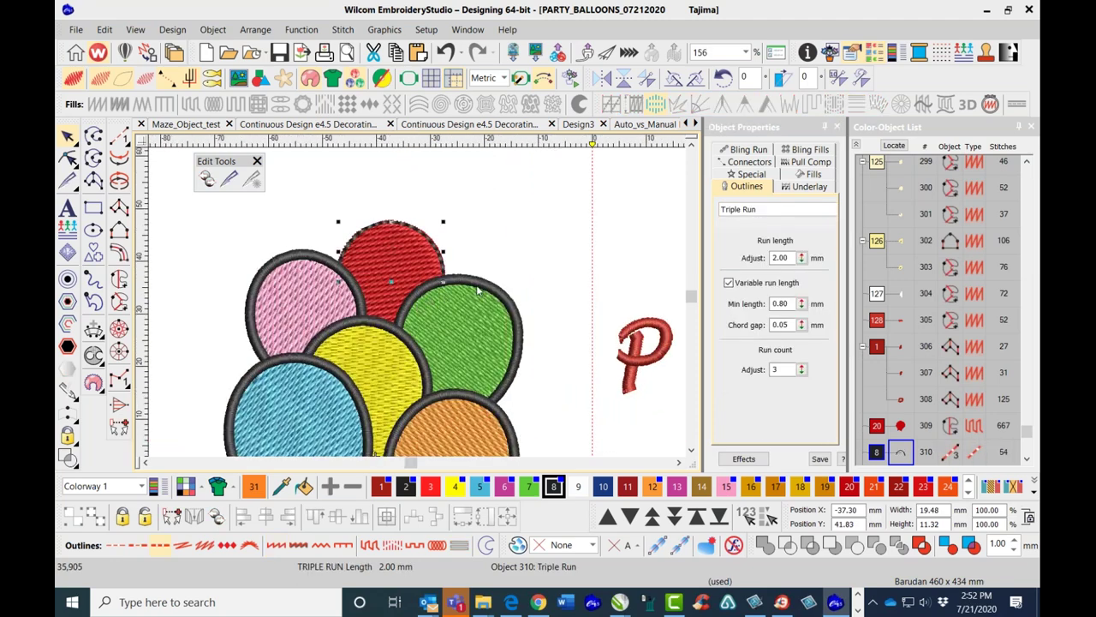
left_click(480, 287)
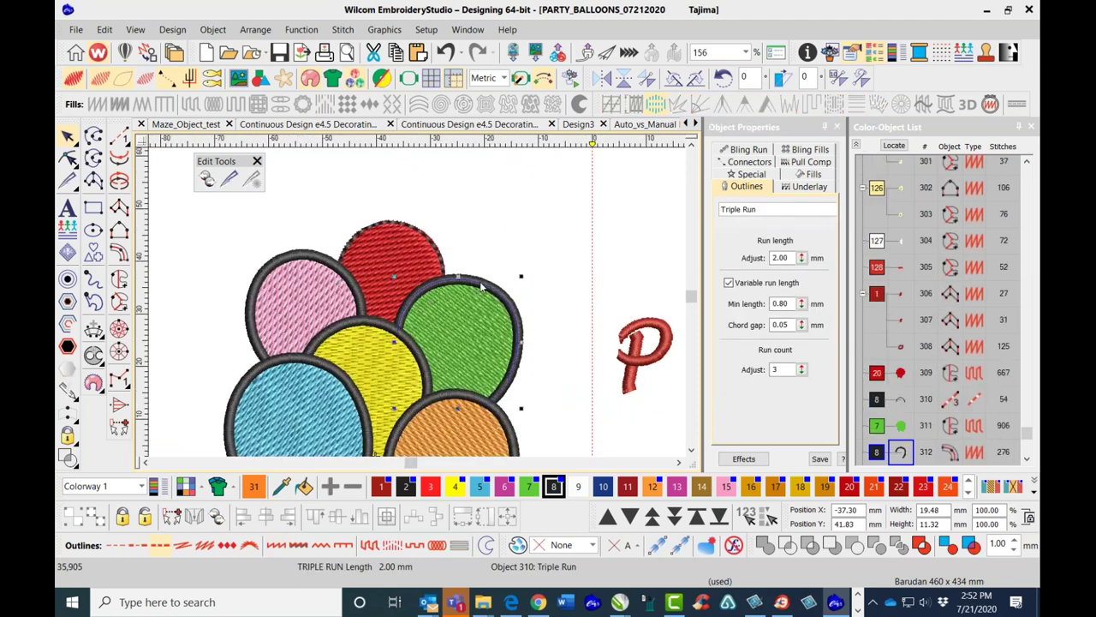
left_click(790, 210)
left_click(739, 241)
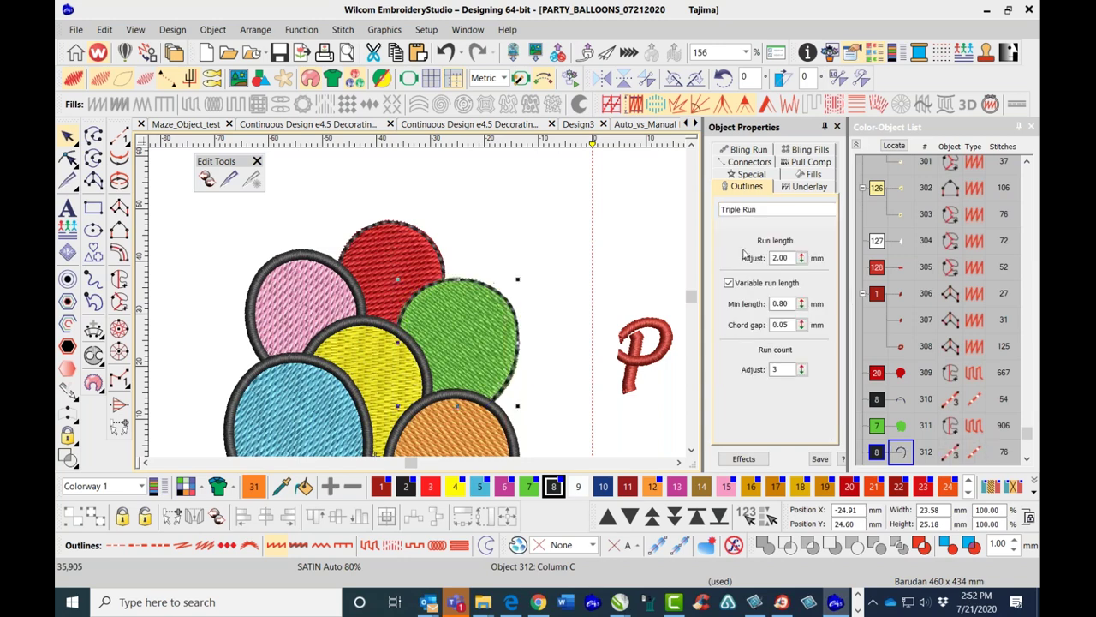
left_click(326, 265)
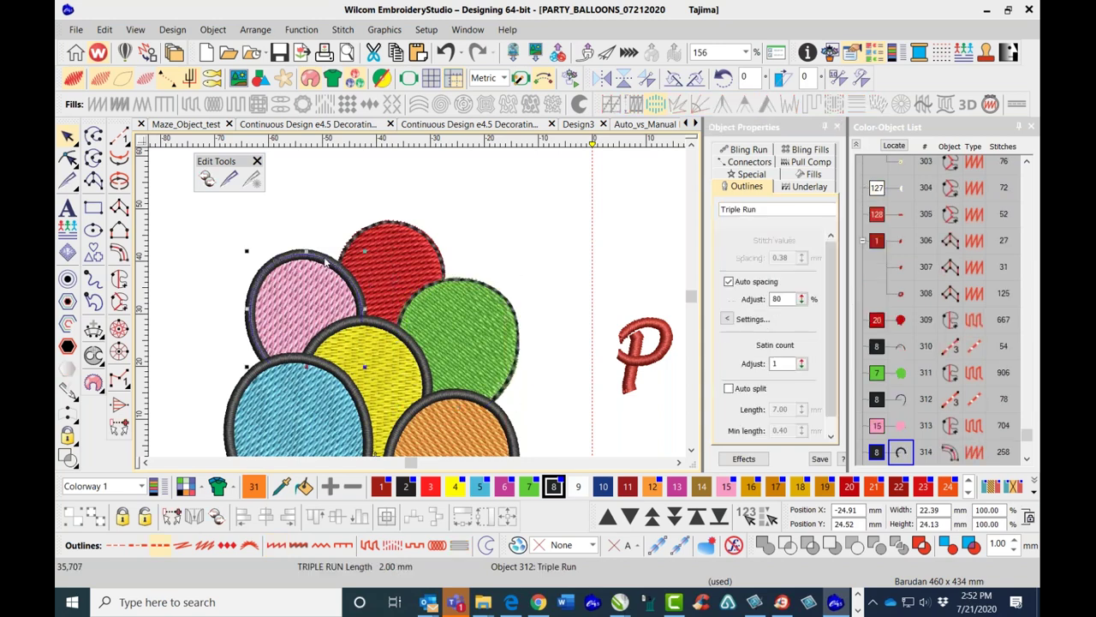
left_click(782, 212)
left_click(774, 240)
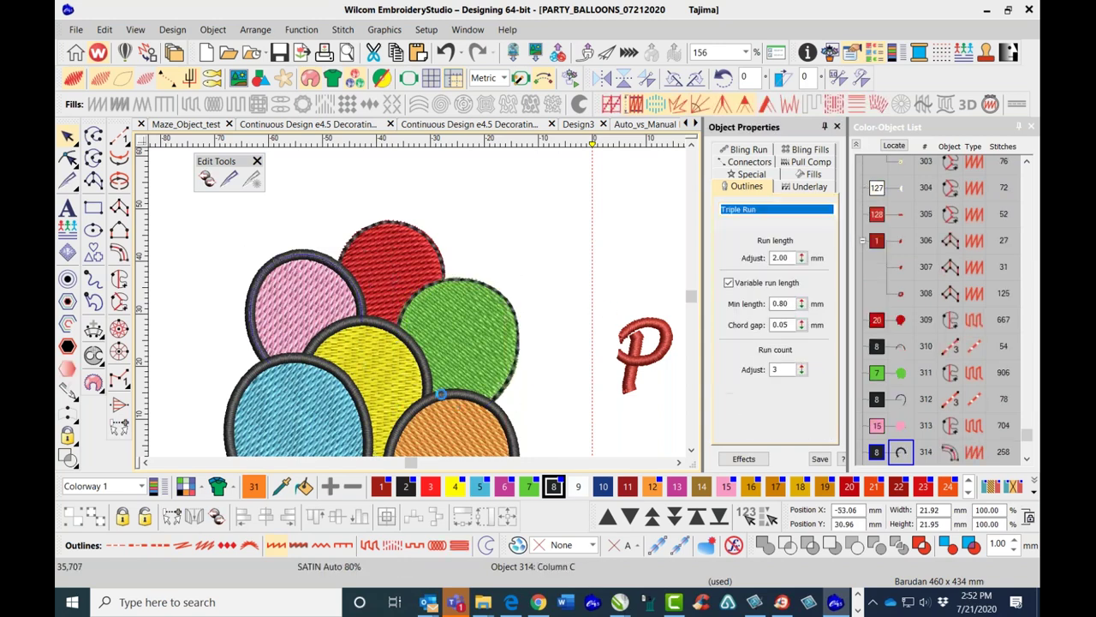
Change the black borders of the yellow and blue balloons from satin to the Triple Run outline stitch.
key("1")
left_click(419, 183)
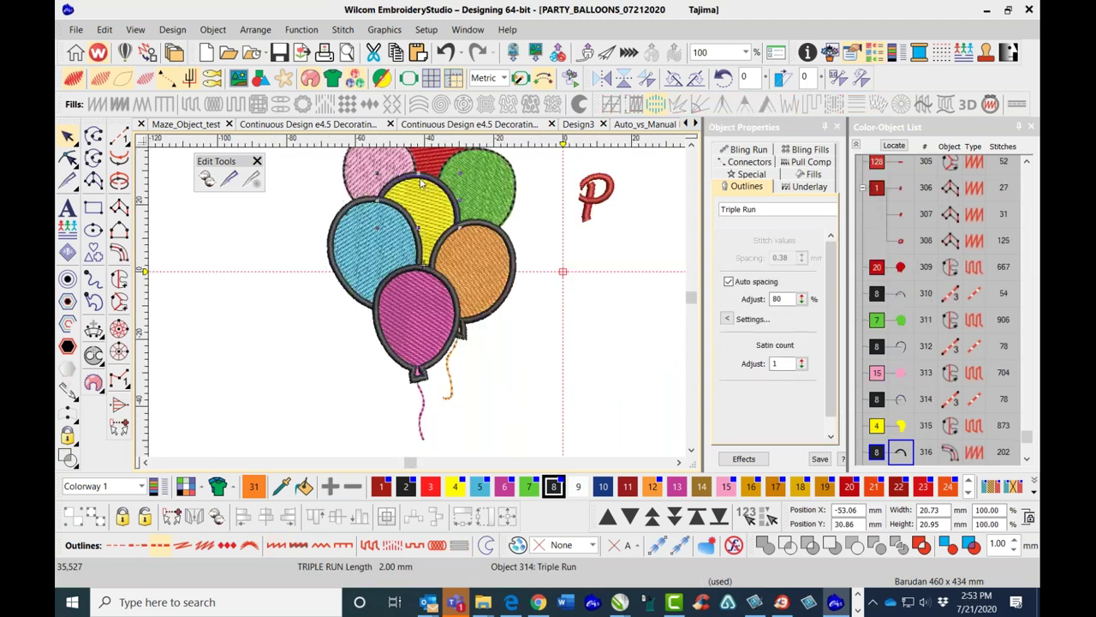
left_click(752, 210)
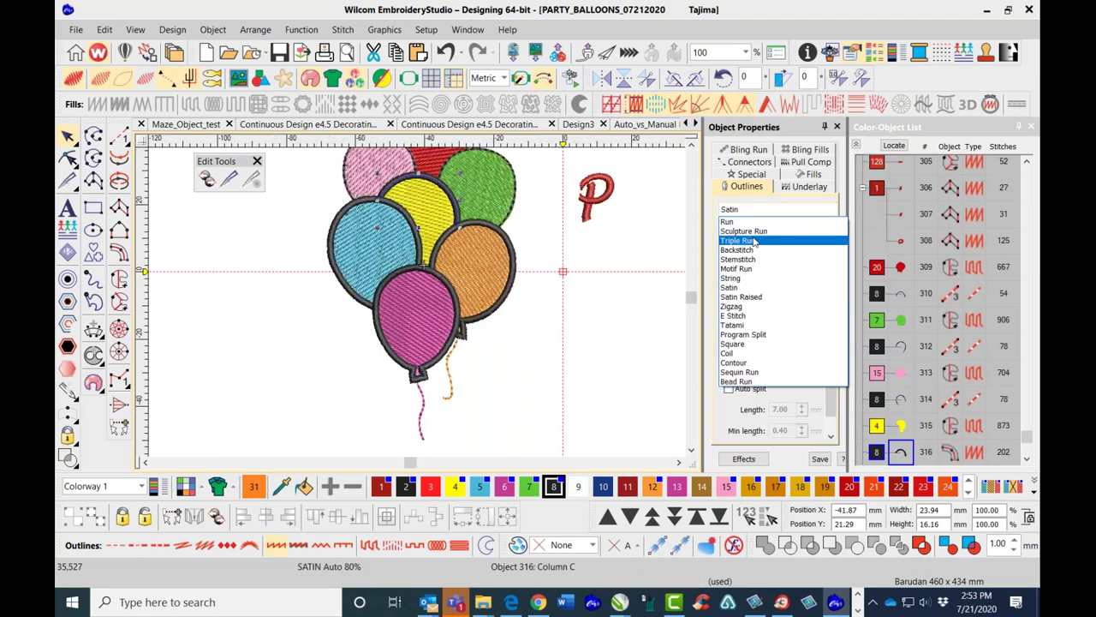
left_click(738, 241)
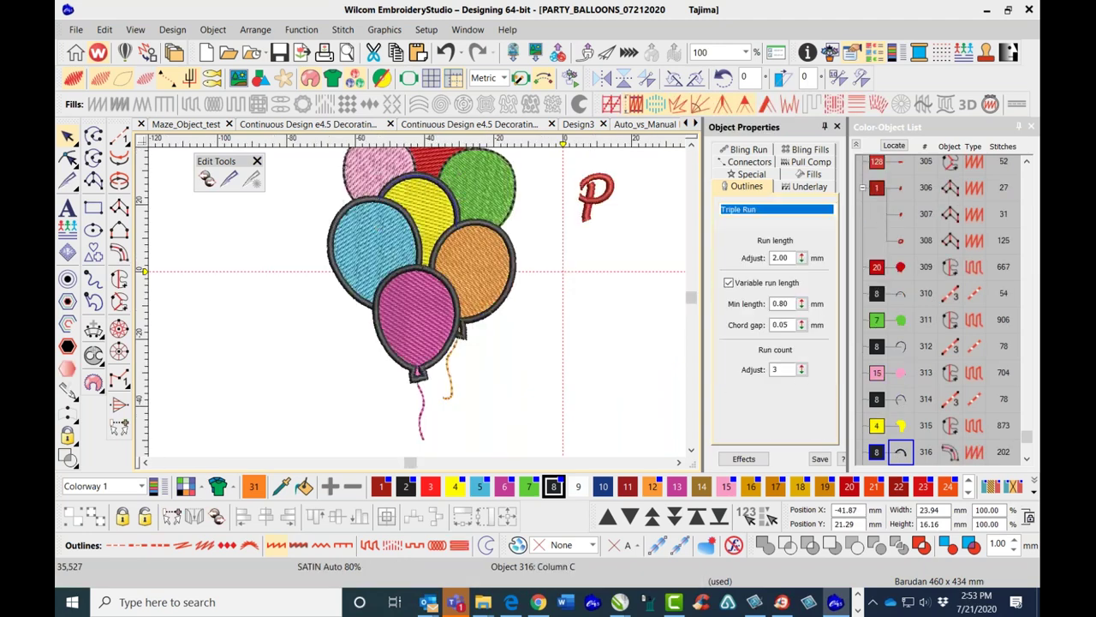
left_click(337, 229)
left_click(757, 211)
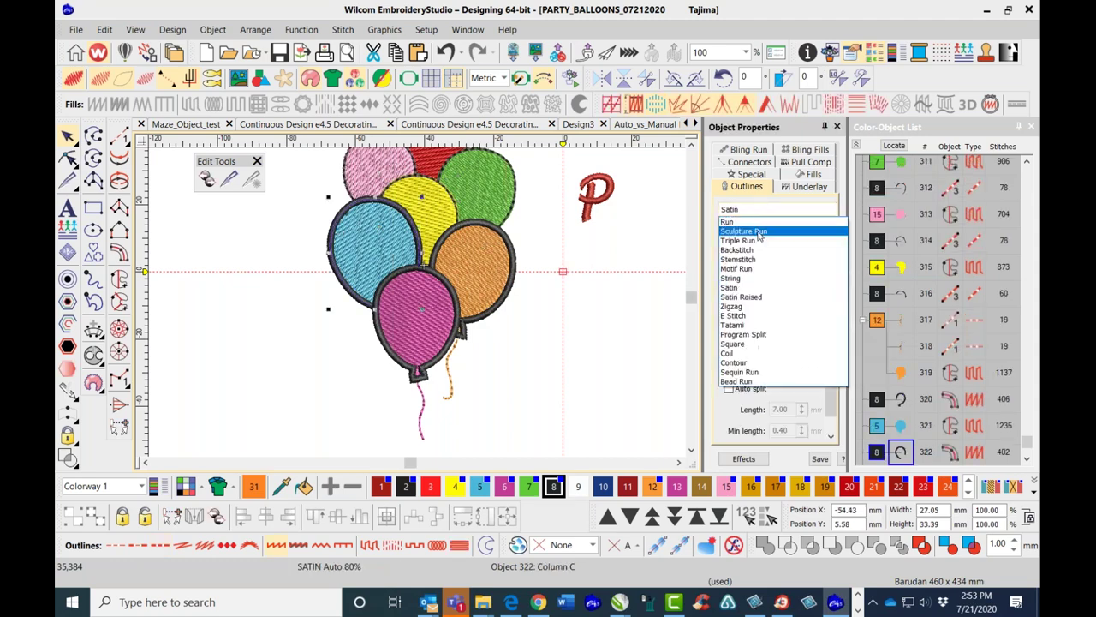
left_click(738, 241)
Convert the black borders of the orange and magenta balloons to the Triple Run outline stitch and deselect.
left_click(517, 268)
left_click(744, 210)
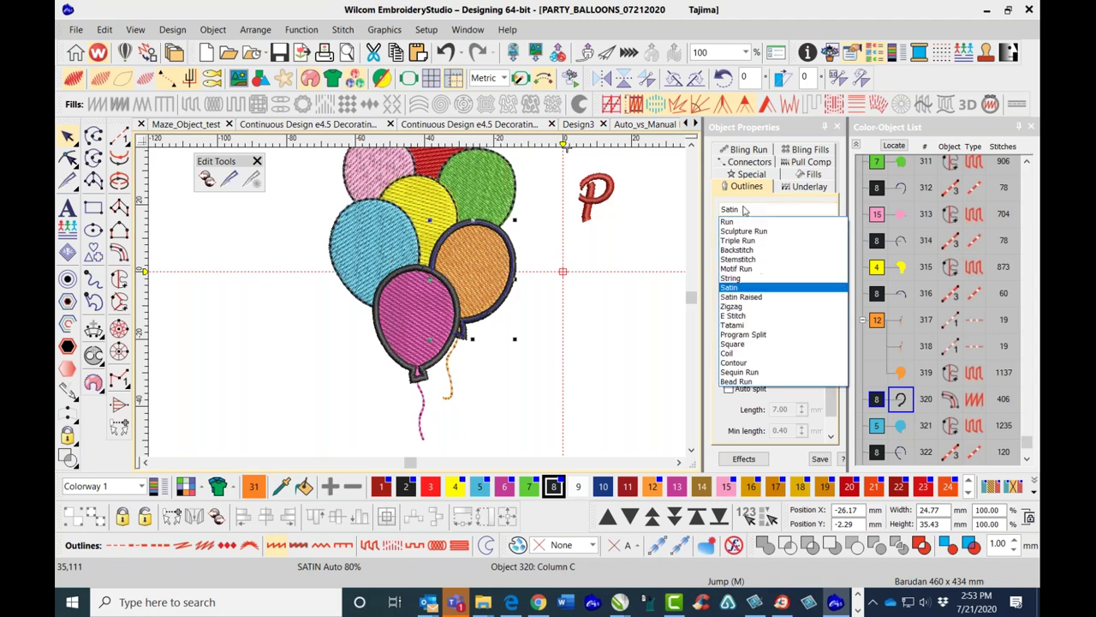
left_click(739, 240)
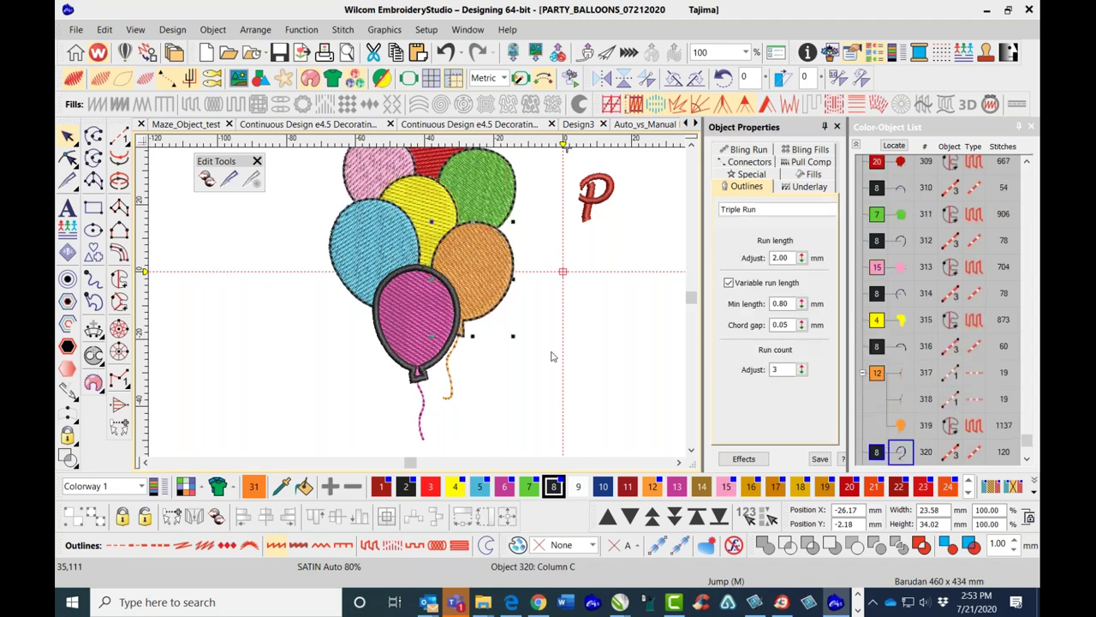
left_click(449, 360)
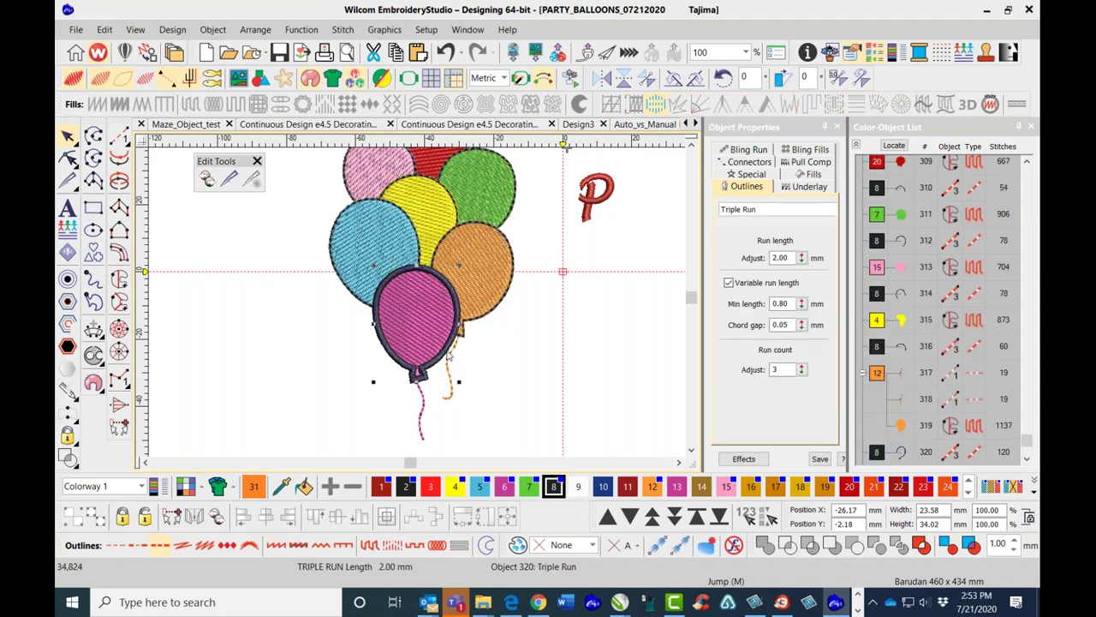
left_click(768, 211)
left_click(739, 241)
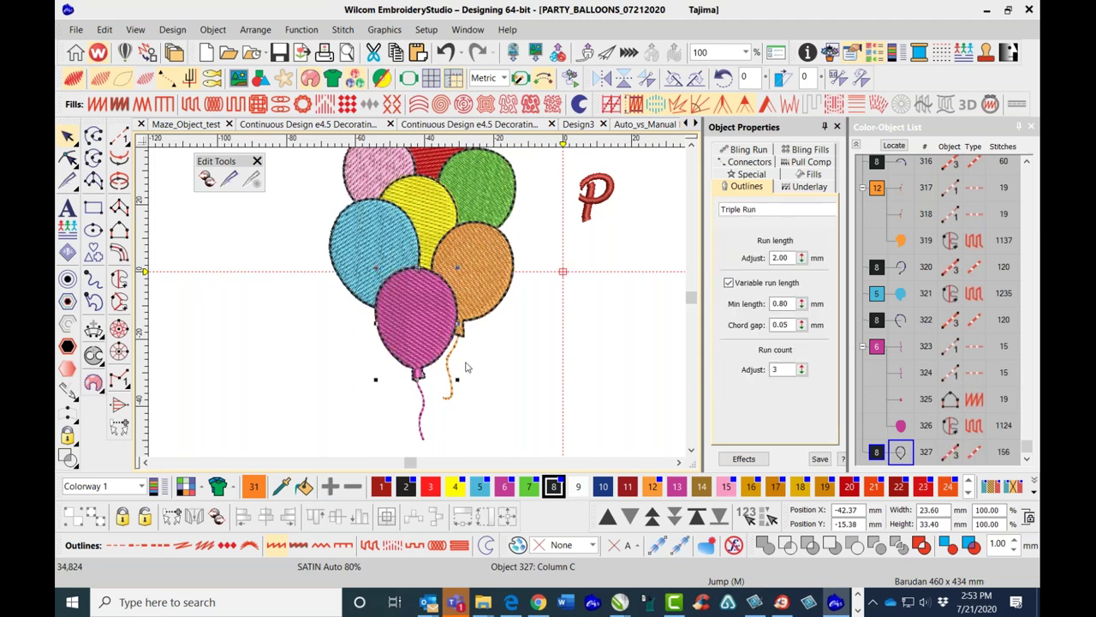
left_click(435, 393)
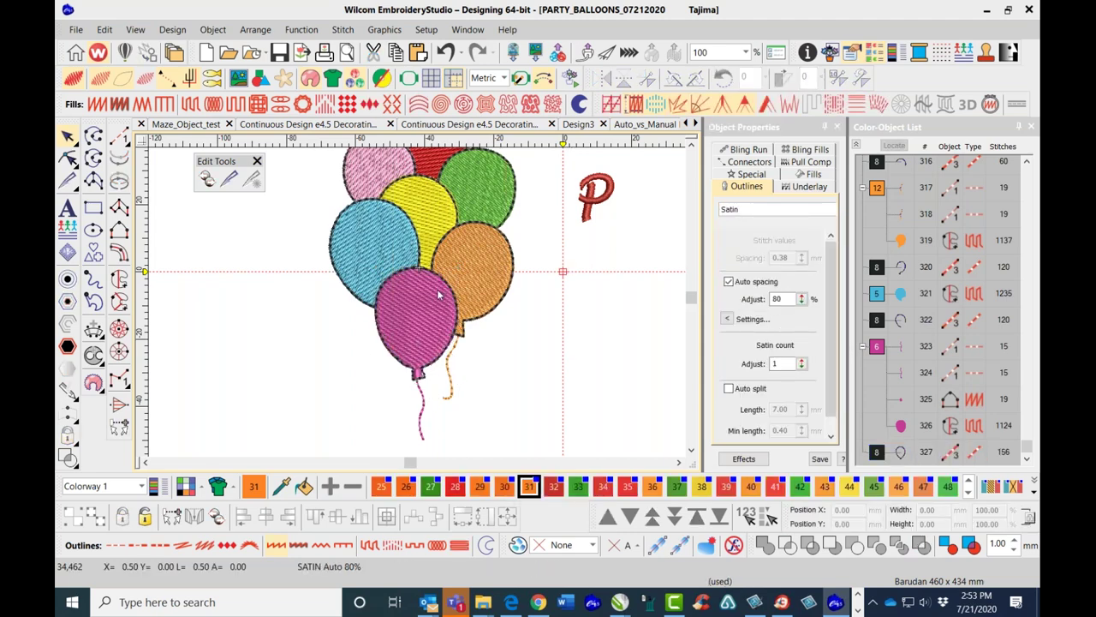
Display the background balloon picture behind the outlined design, compare the two, and return to the realistic stitch view.
scroll(440, 294, "down", 2)
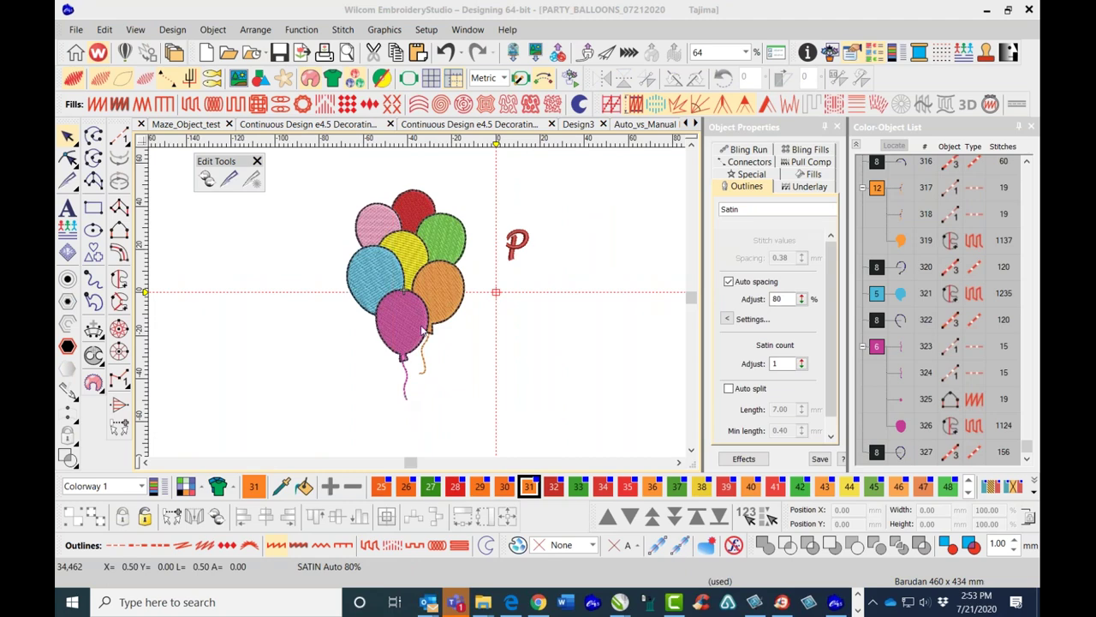
scroll(396, 302, "up", 2)
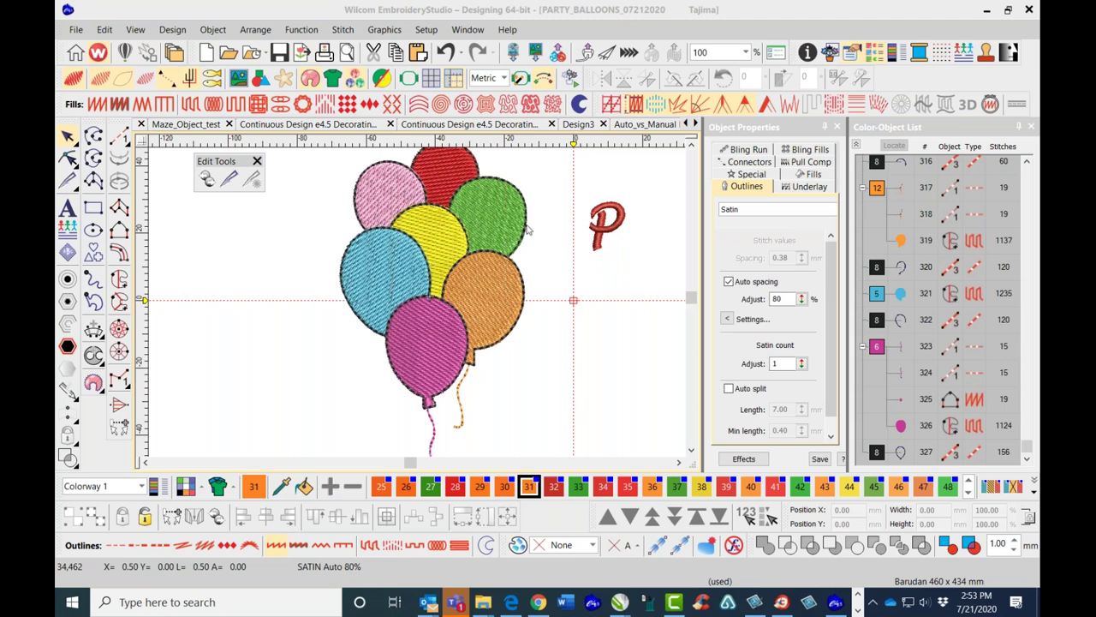
left_click(554, 235)
key("t")
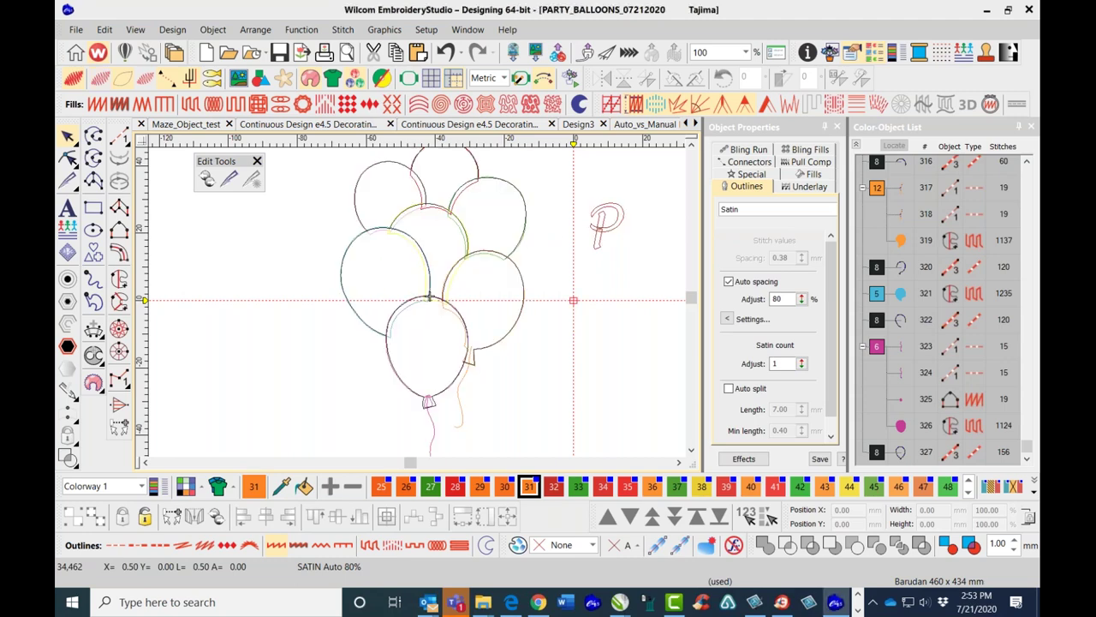
key("d")
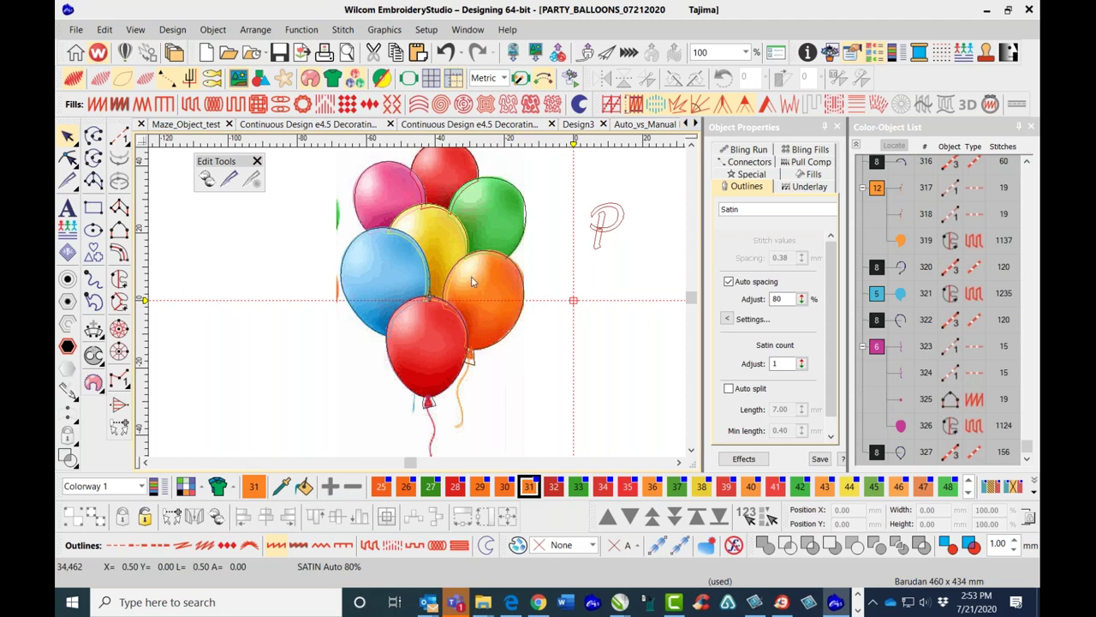
scroll(467, 277, "up", 1)
key("t")
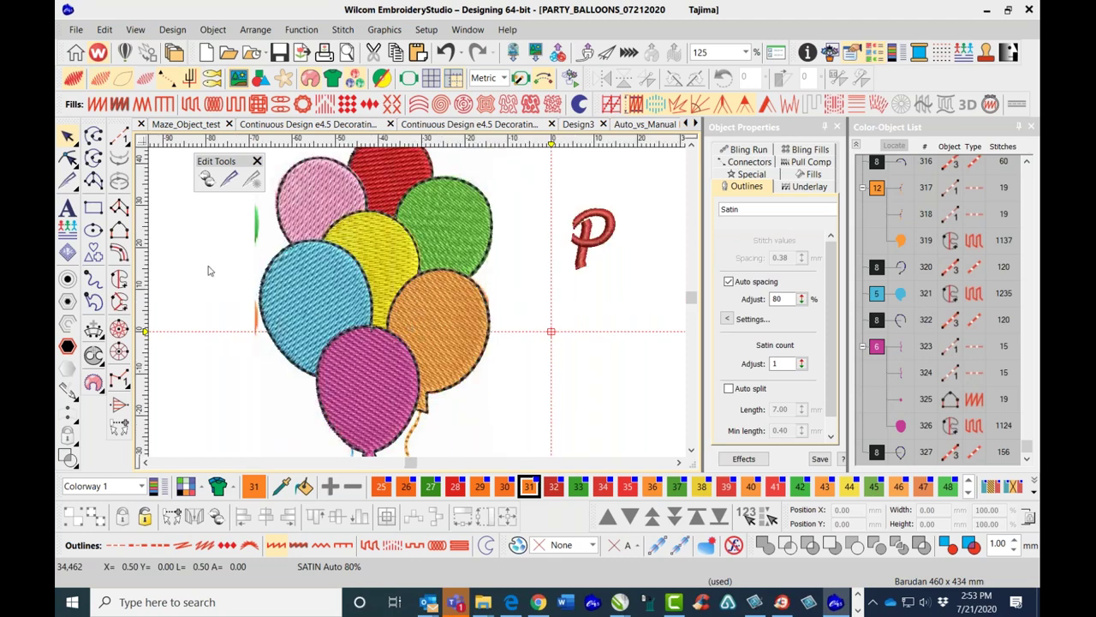
Digitize a slanted Tatami-filled ellipse about 4 x 5 mm over the highlight near the orange balloon's upper-left edge and color it white (color 9).
left_click(94, 230)
key("s")
left_click(418, 291)
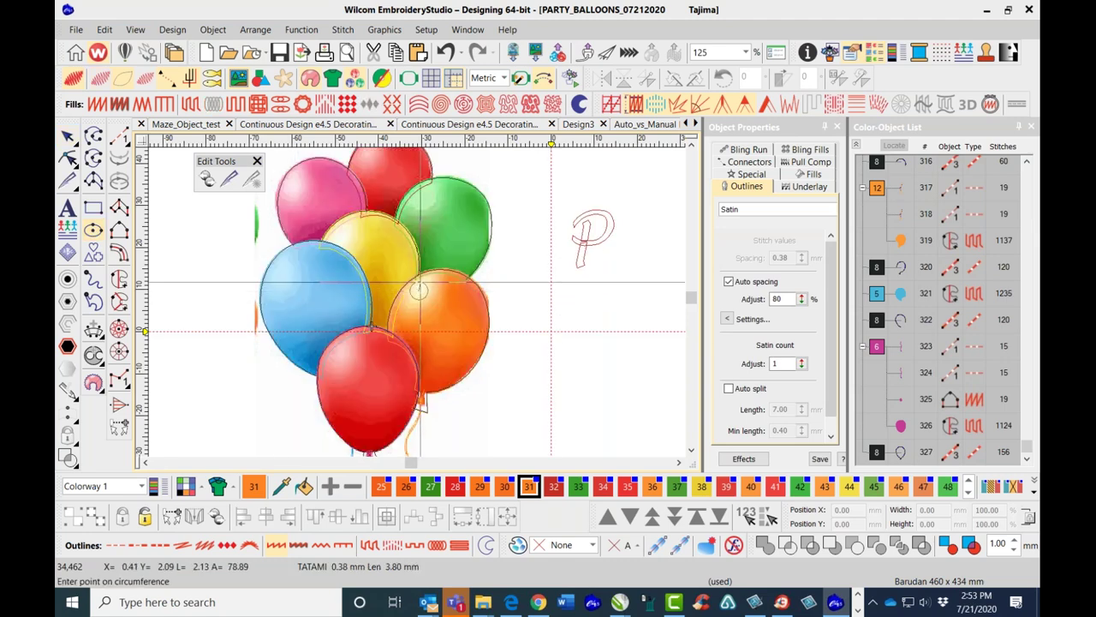
left_click(426, 280)
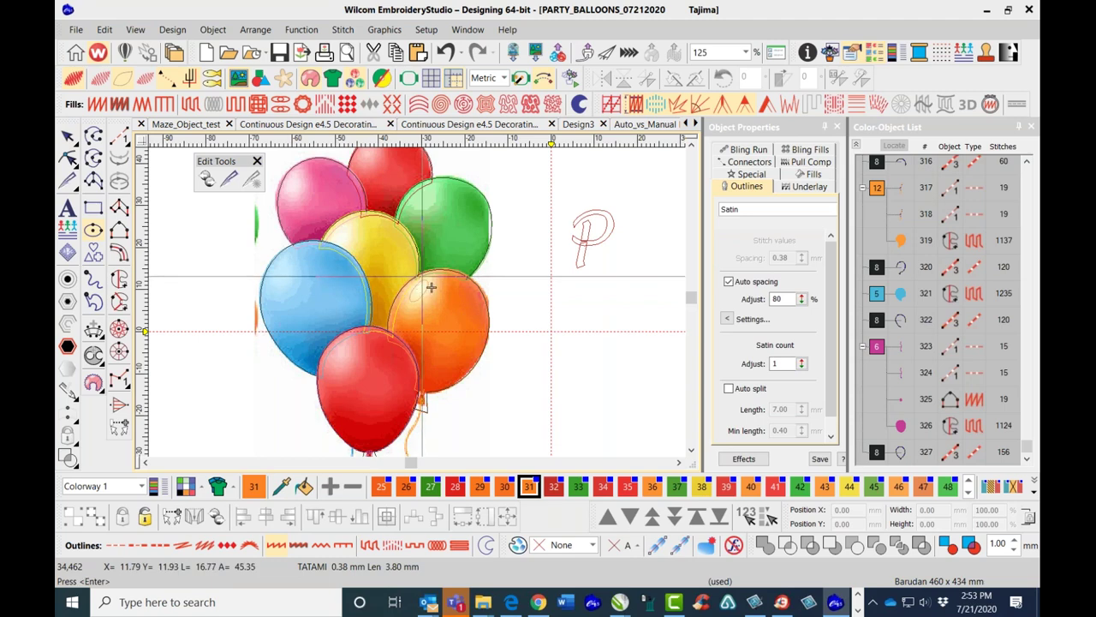
left_click(431, 286)
key("t")
left_click(68, 135)
left_click(190, 104)
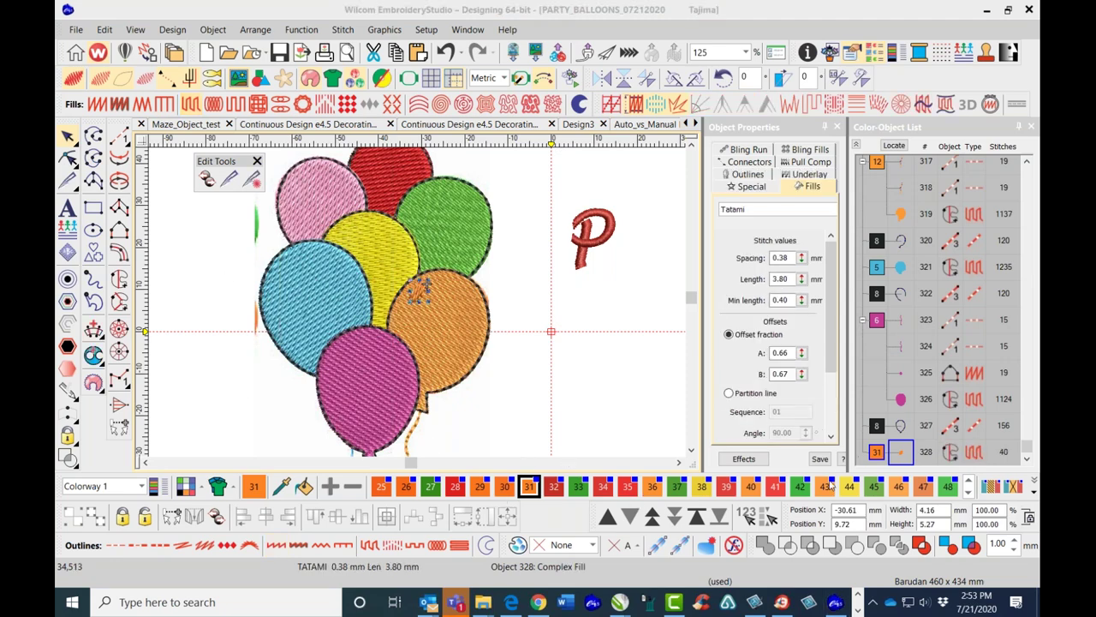
left_click(970, 485)
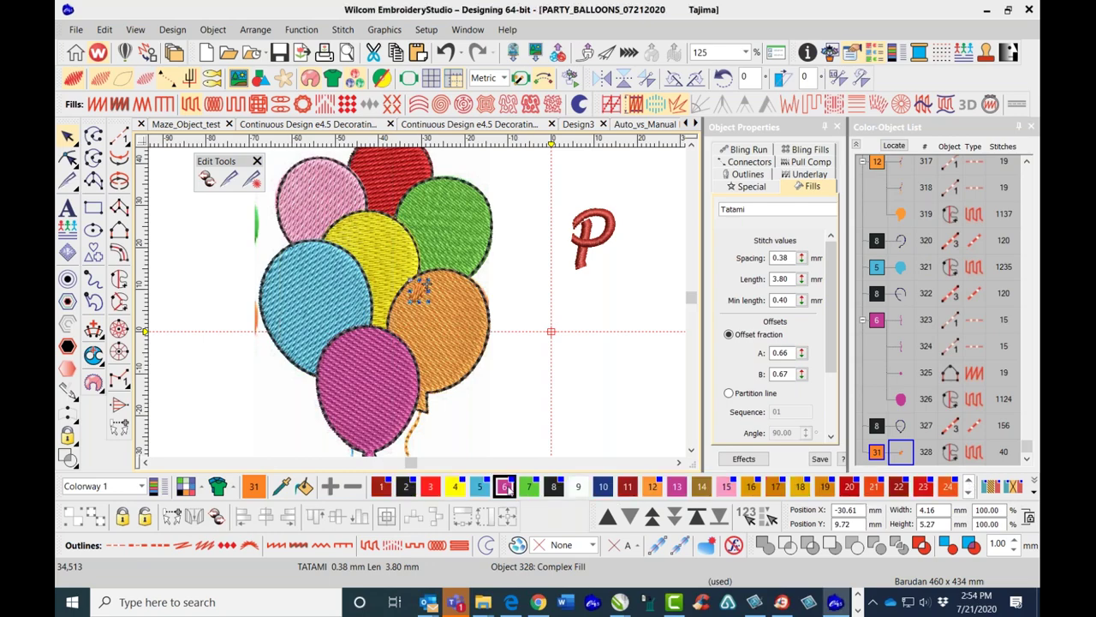
left_click(578, 486)
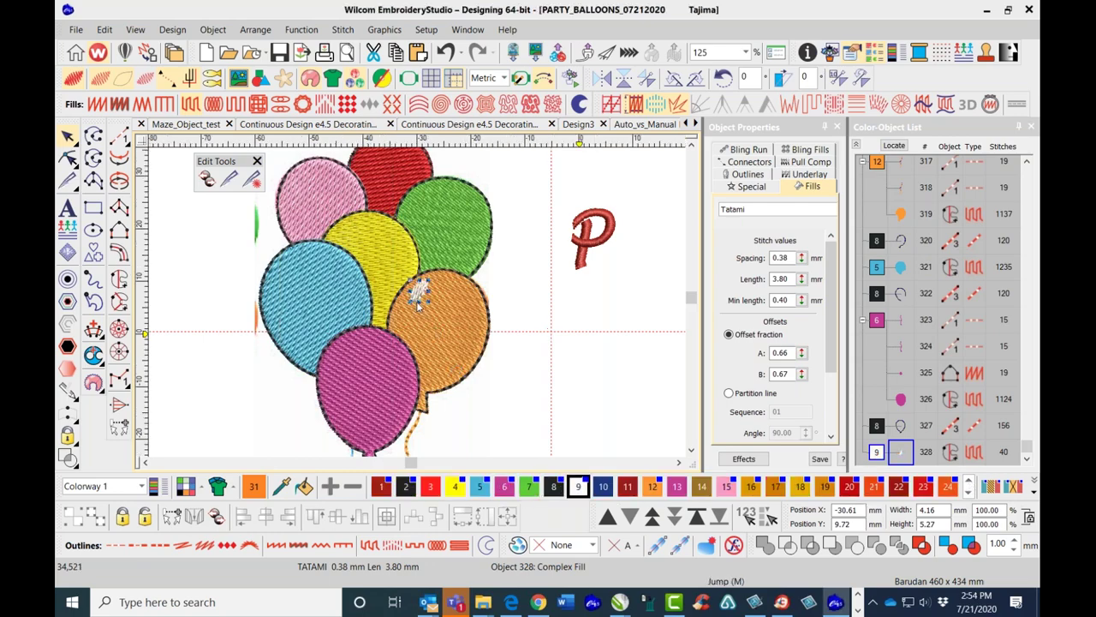
Check the orange balloon's fill stitch angle and set the white highlight's angle to 142°.
scroll(422, 313, "up", 4)
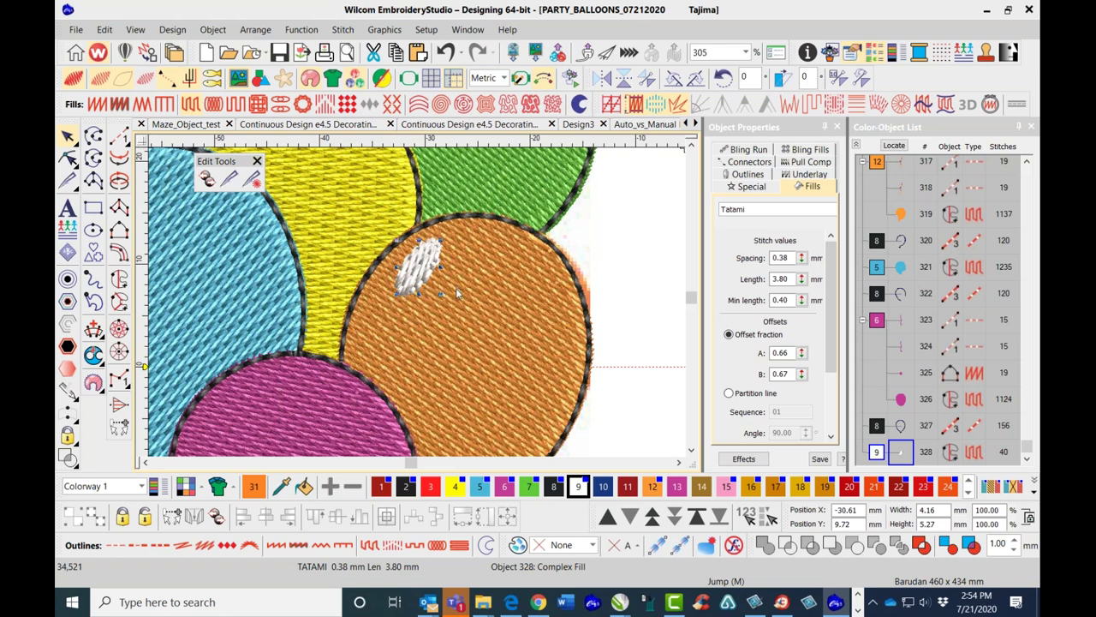
left_click(484, 291)
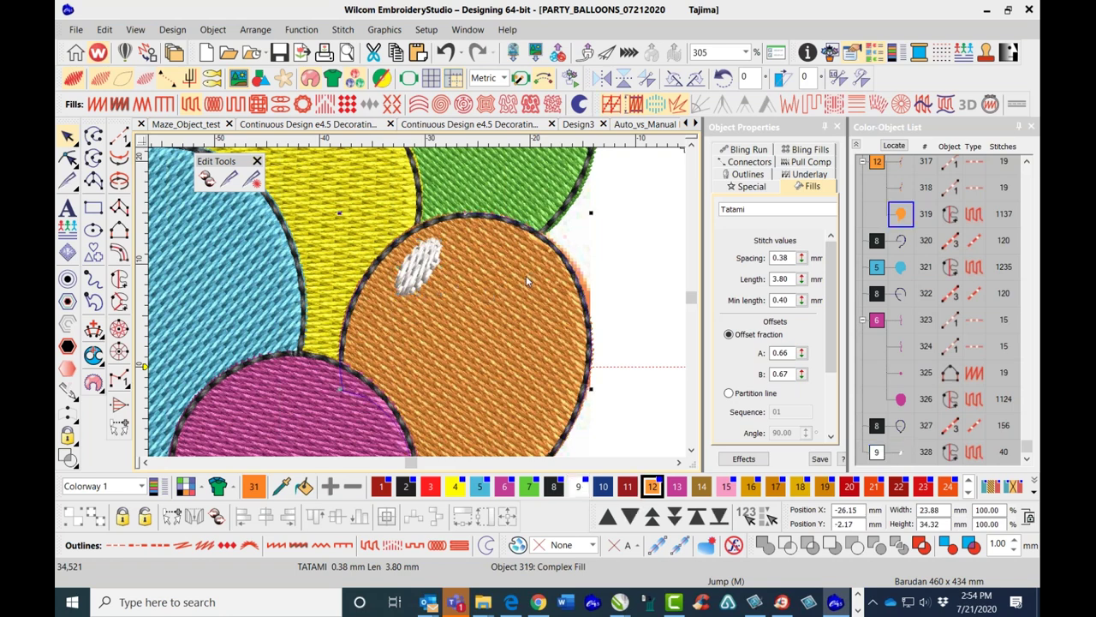
left_click(744, 187)
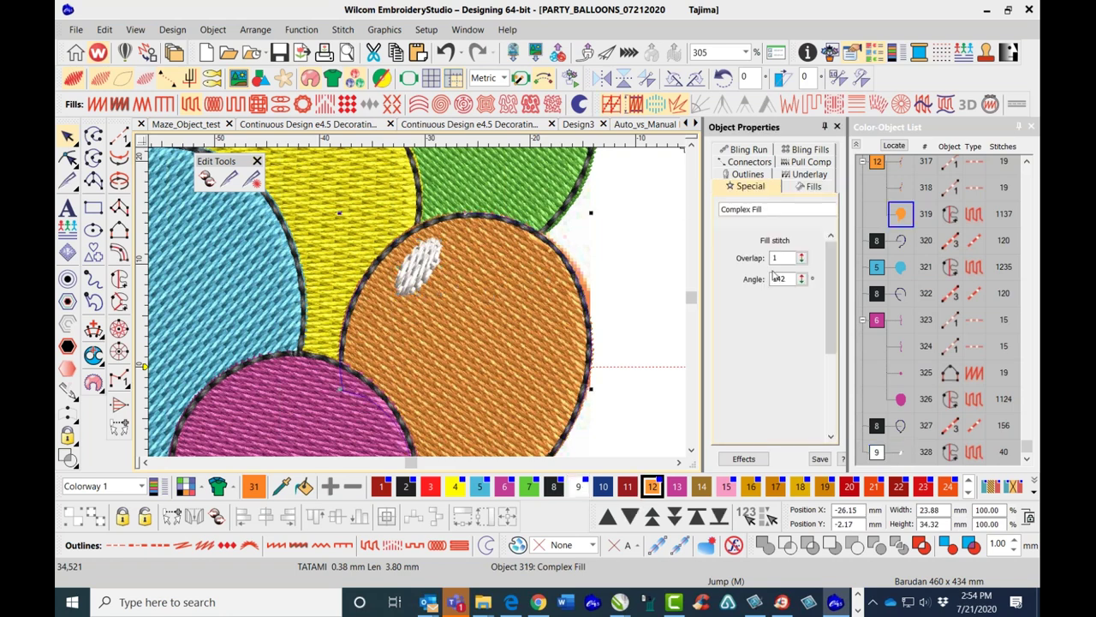
left_click(434, 273)
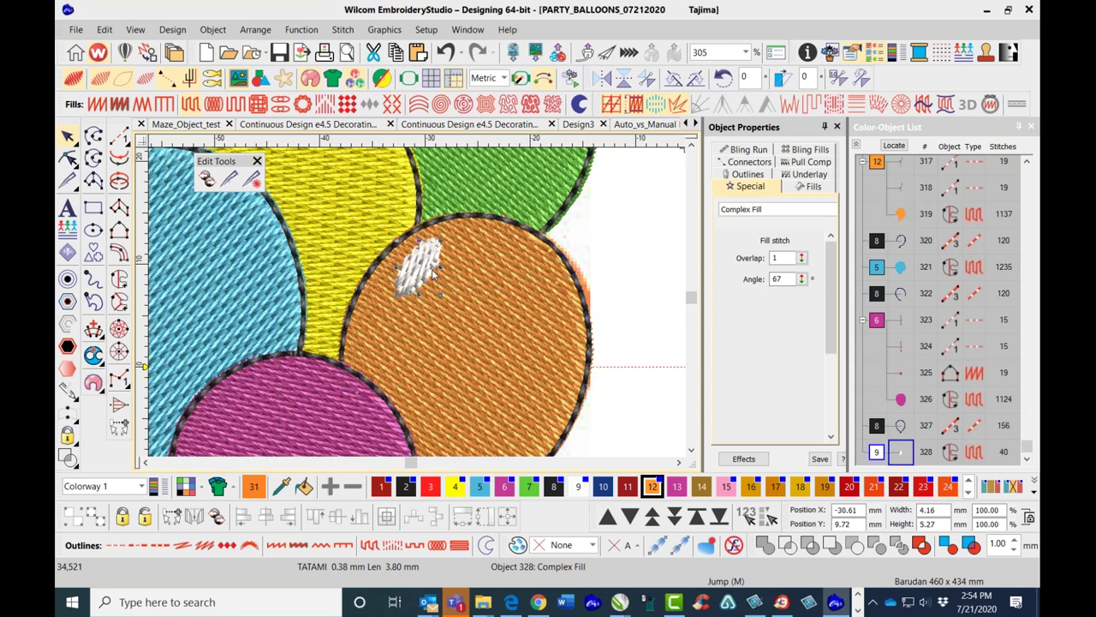
double_click(778, 279)
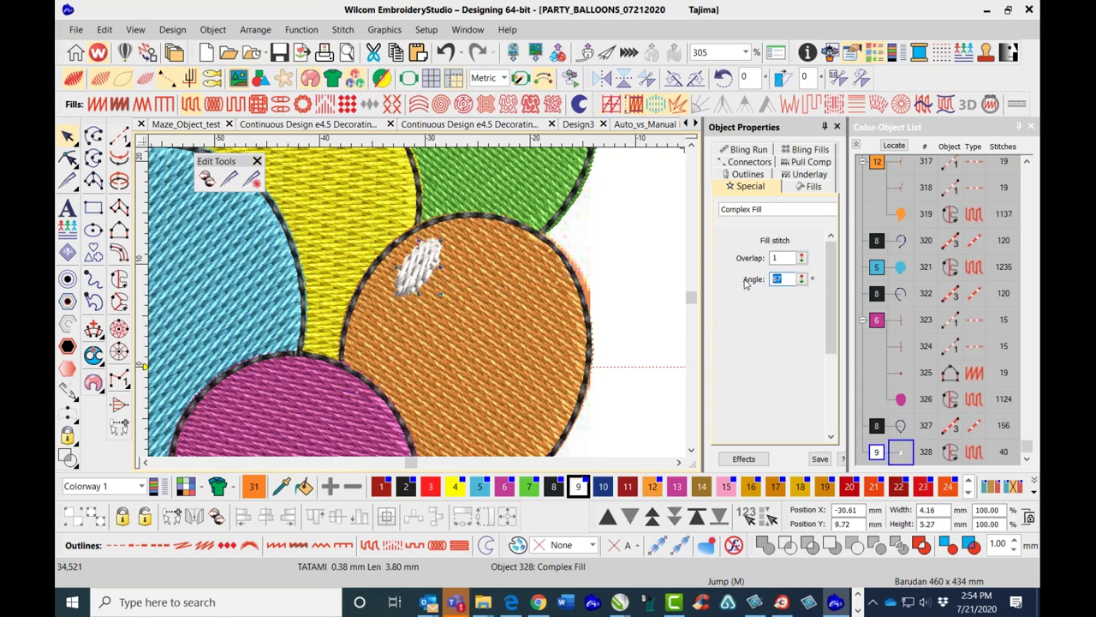
type("142")
key("Return")
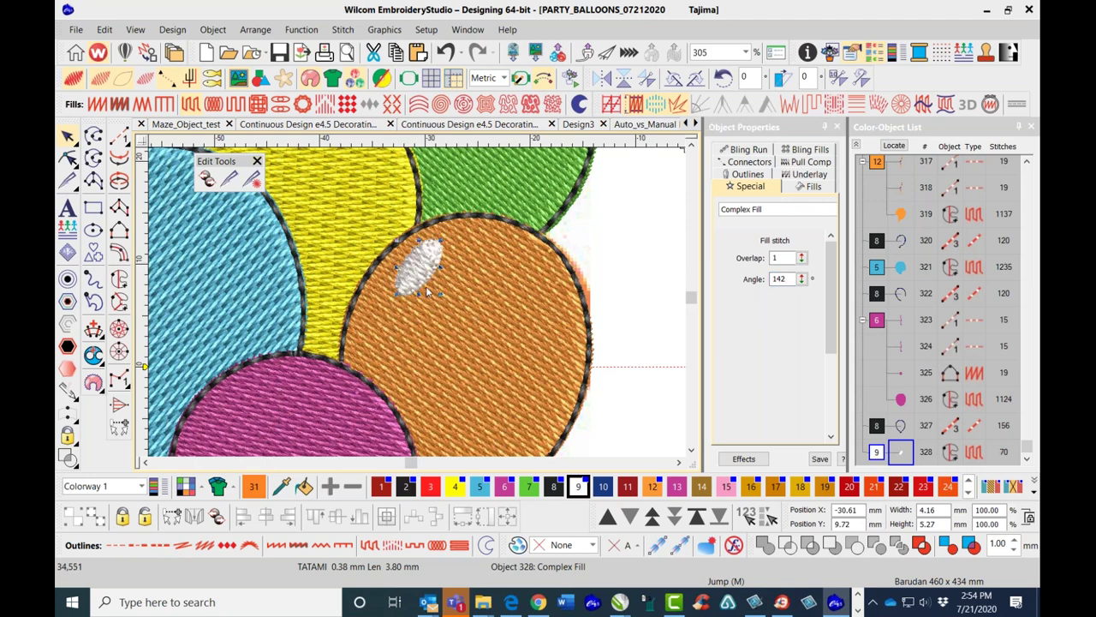
Change the white highlight's fill from Tatami to Satin and deselect it.
scroll(427, 293, "up", 2)
scroll(418, 306, "down", 2)
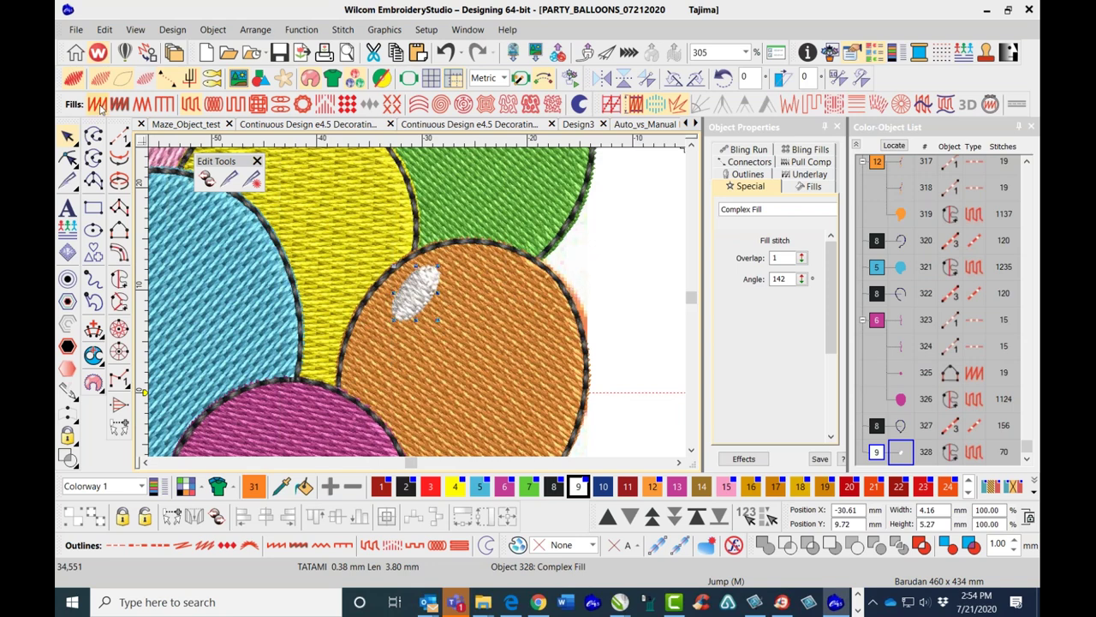
key("ctrl+z")
key("Escape")
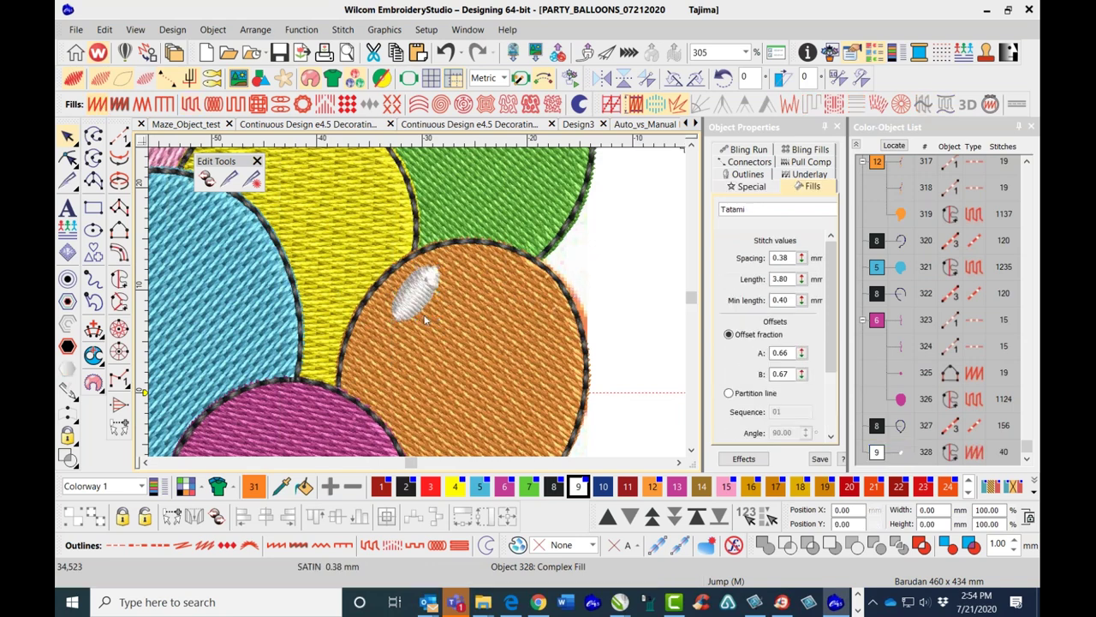
scroll(417, 306, "down", 3)
scroll(416, 303, "up", 4)
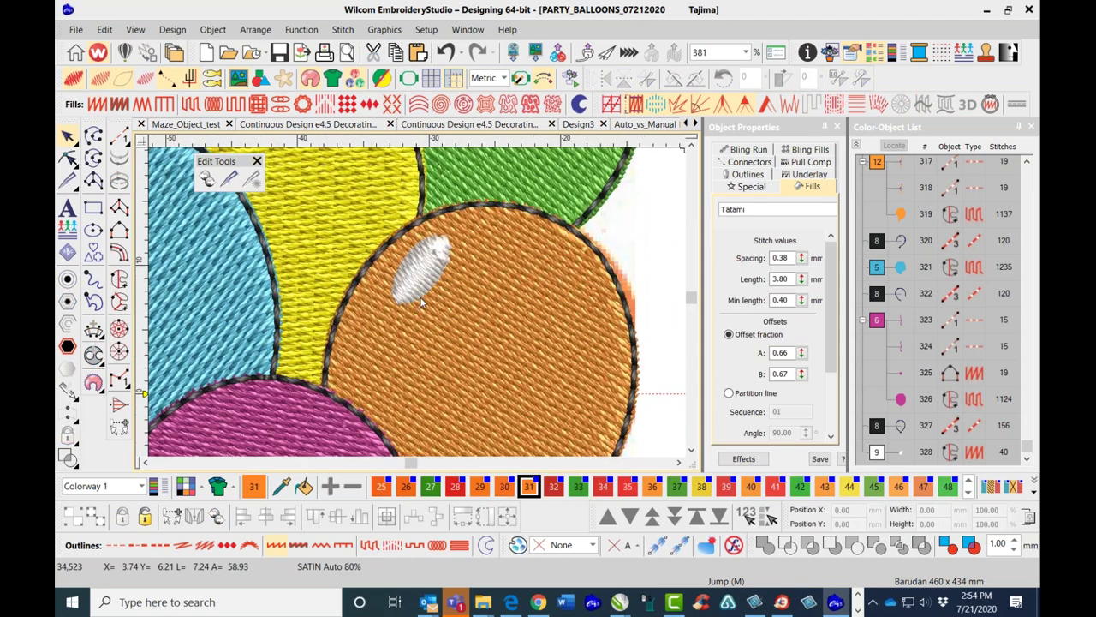
Loosen the white highlight's satin stitch spacing, trying 0.50 mm and settling on 0.60 mm.
left_click(419, 296)
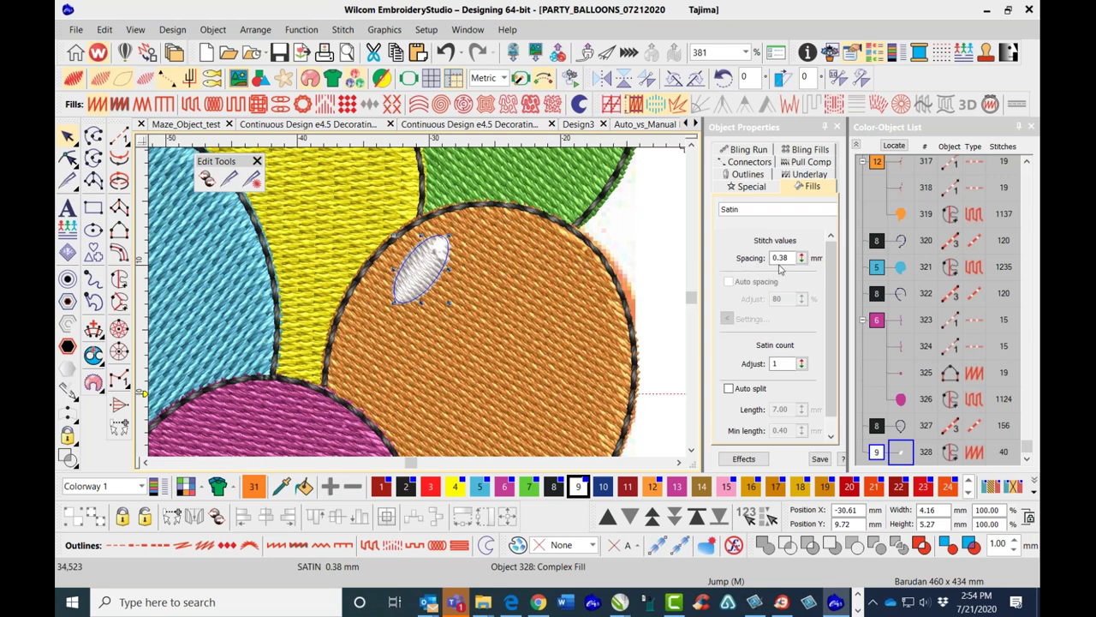
left_click_drag(790, 257, 732, 257)
type(".50")
key("Return")
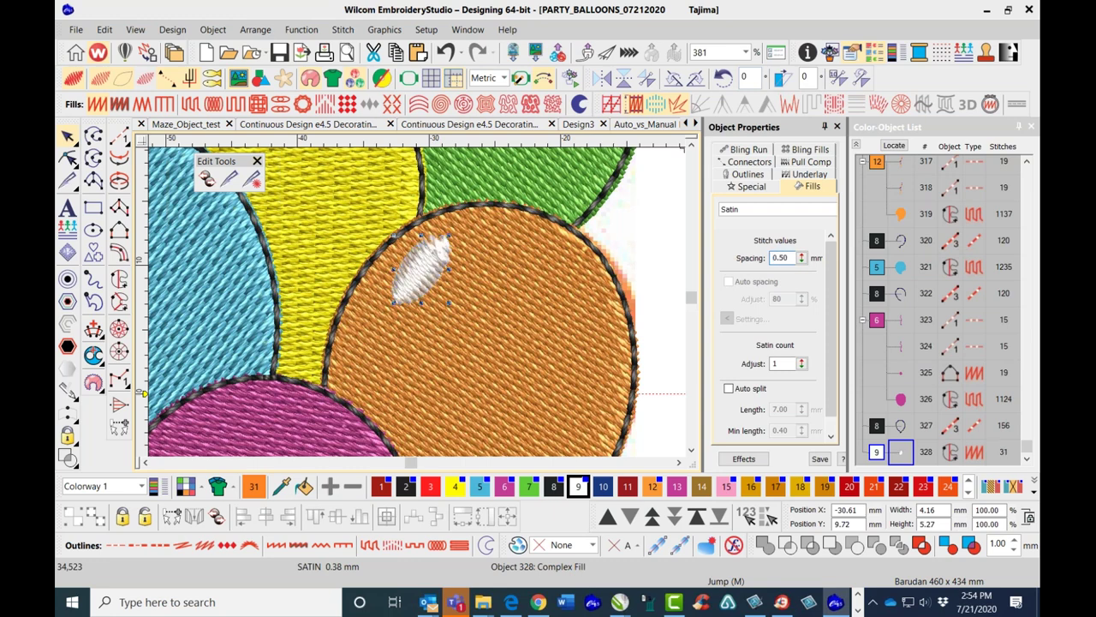
left_click(784, 259)
double_click(781, 257)
key("Return")
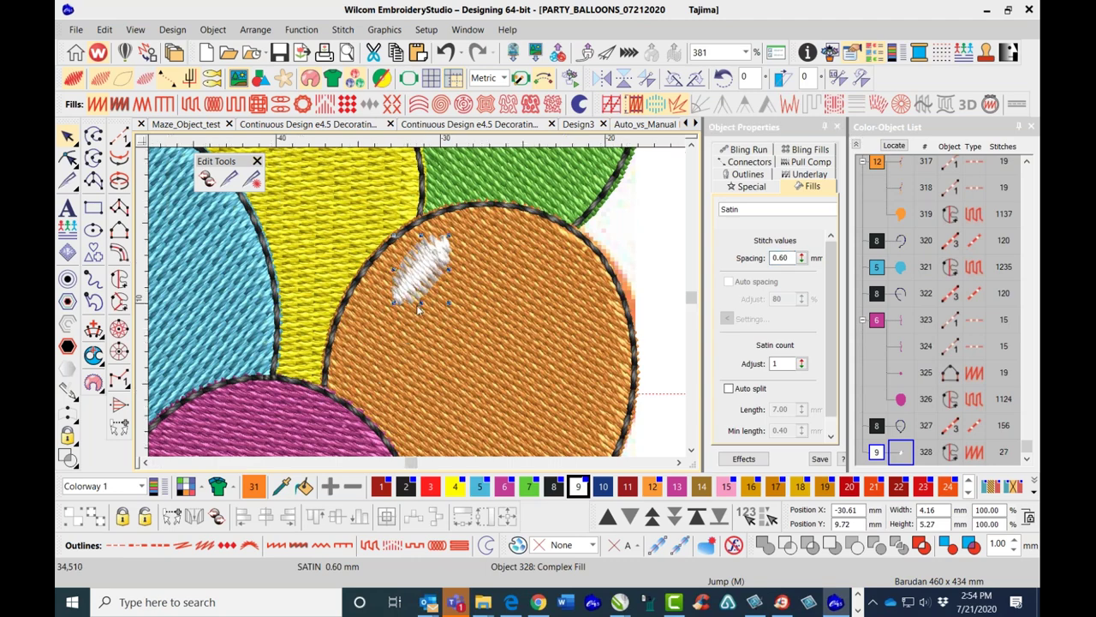
Check the white highlight's underlay, move its entry and exit points to opposite tips of the ellipse with Reshape, and deselect it.
scroll(419, 308, "up", 3)
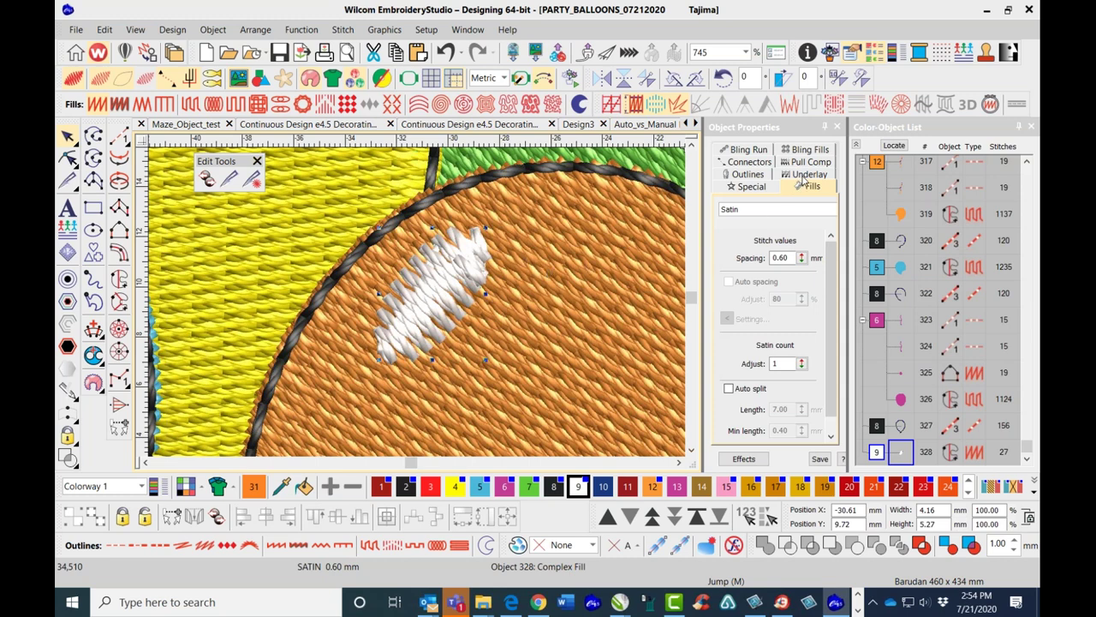
left_click(803, 174)
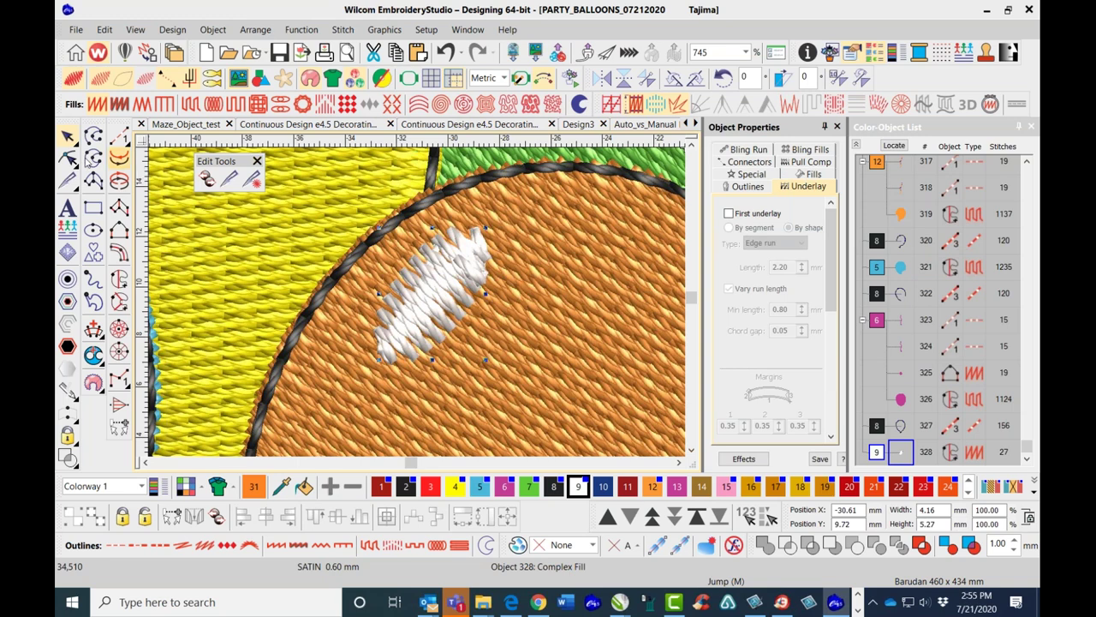
left_click(66, 158)
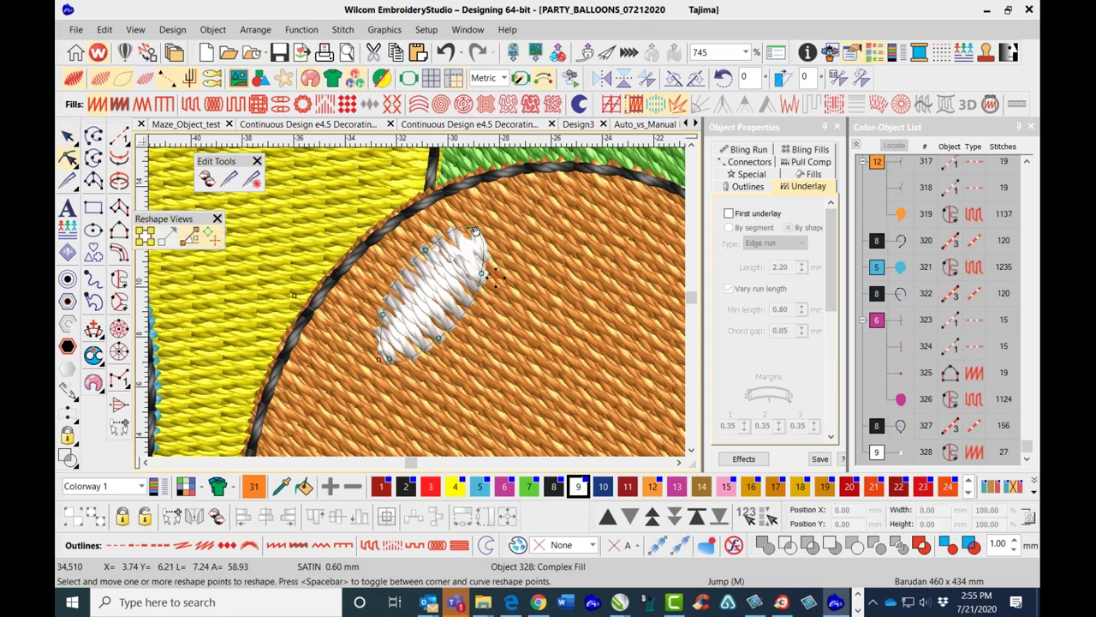
key("Return")
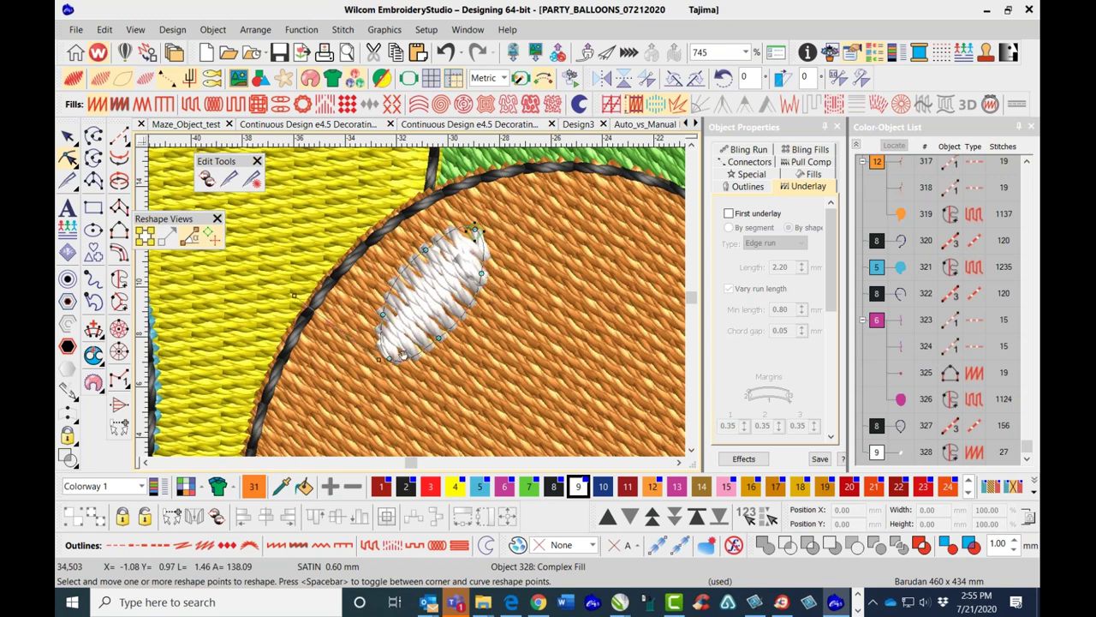
key("Return")
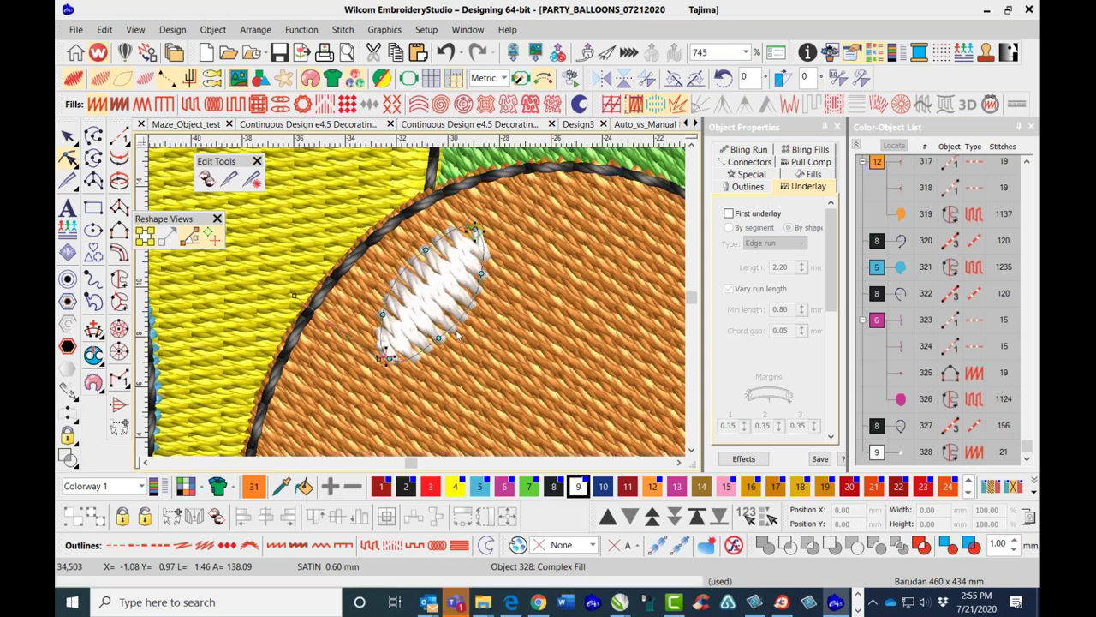
left_click(69, 137)
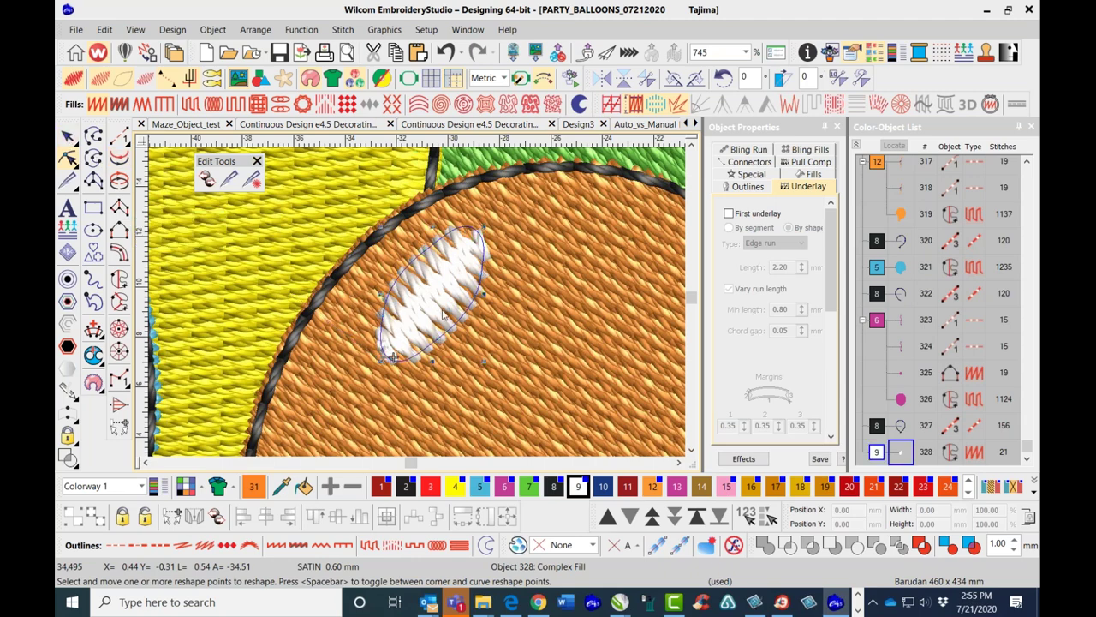
scroll(540, 264, "down", 5)
left_click(539, 263)
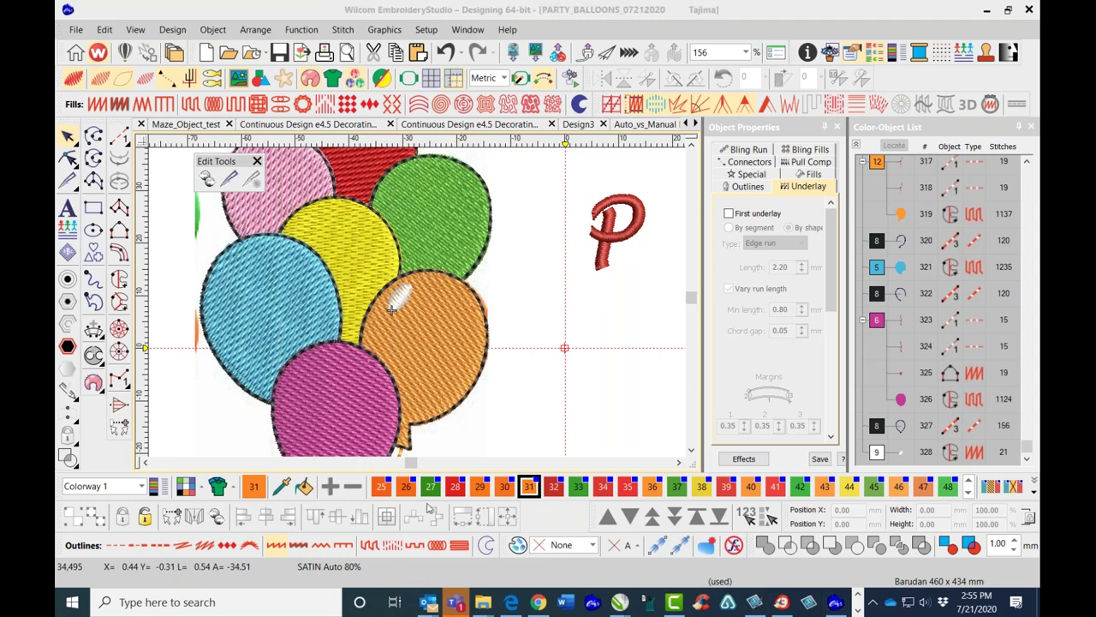
Copy the orange balloon's white highlight onto the magenta, blue, yellow, green, red and pink balloons.
scroll(424, 300, "up", 2)
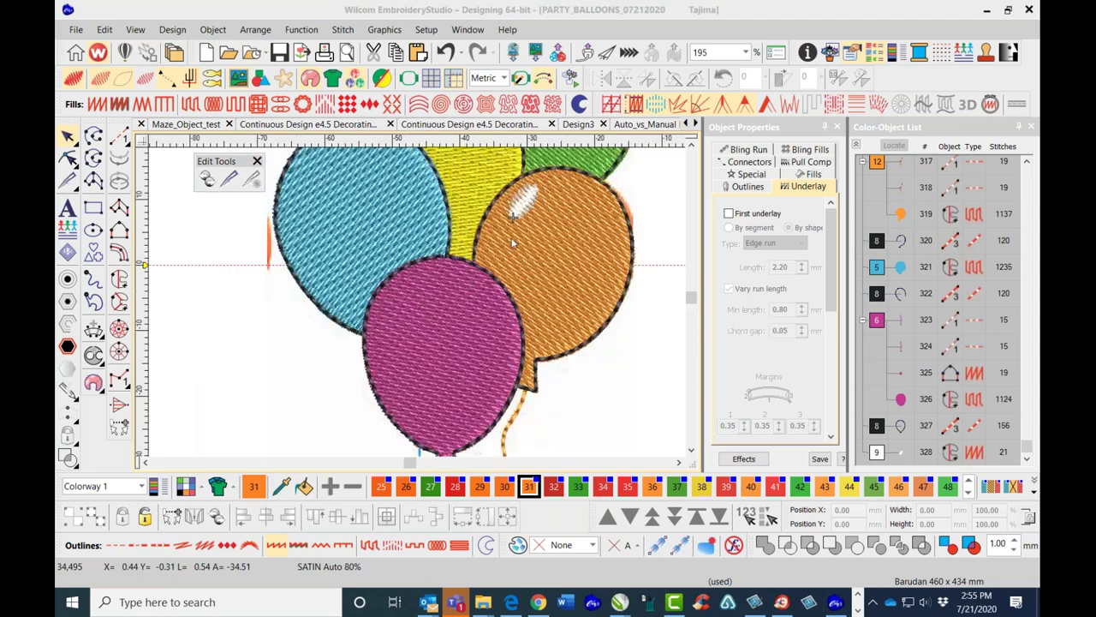
left_click(520, 207)
key("s")
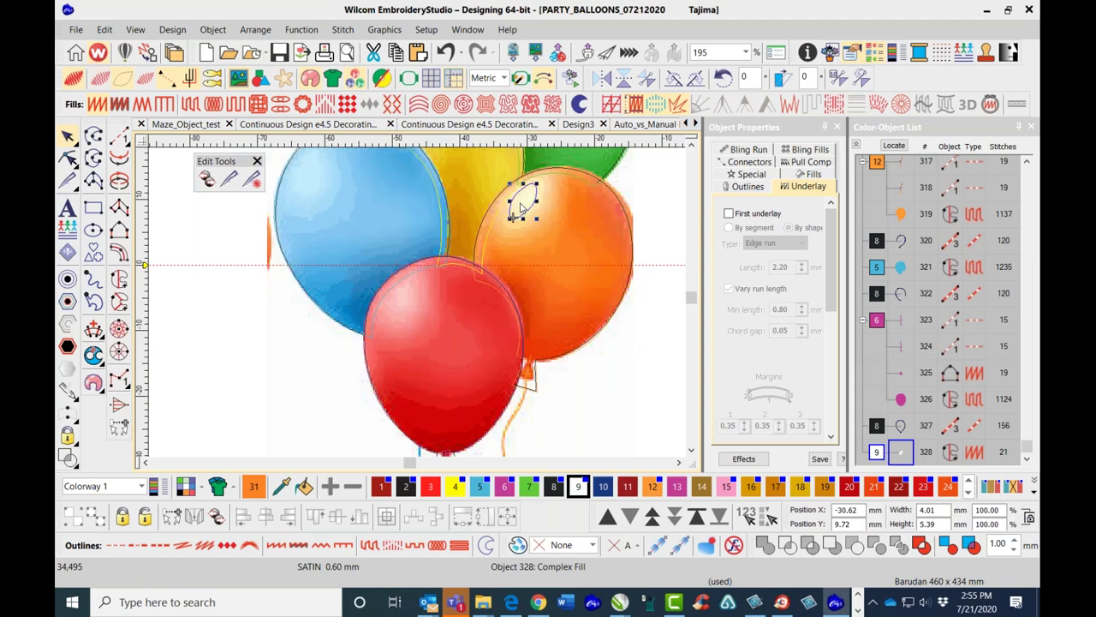
left_click_drag(521, 208, 312, 176)
scroll(417, 305, "down", 2)
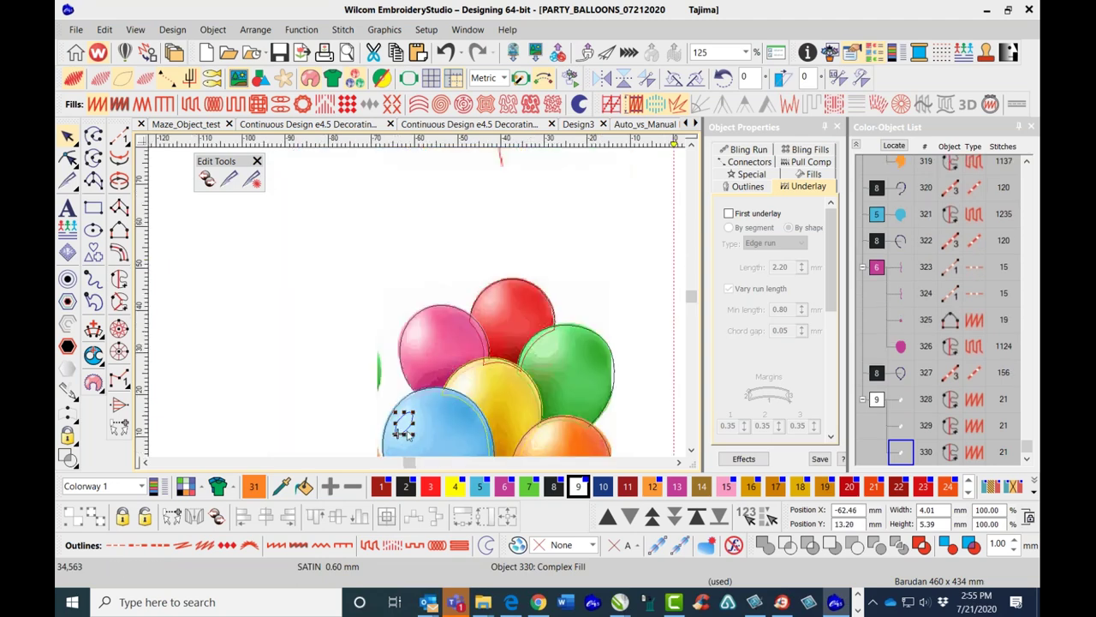
left_click_drag(404, 423, 427, 336)
key("t")
left_click(560, 233)
scroll(401, 333, "down", 2)
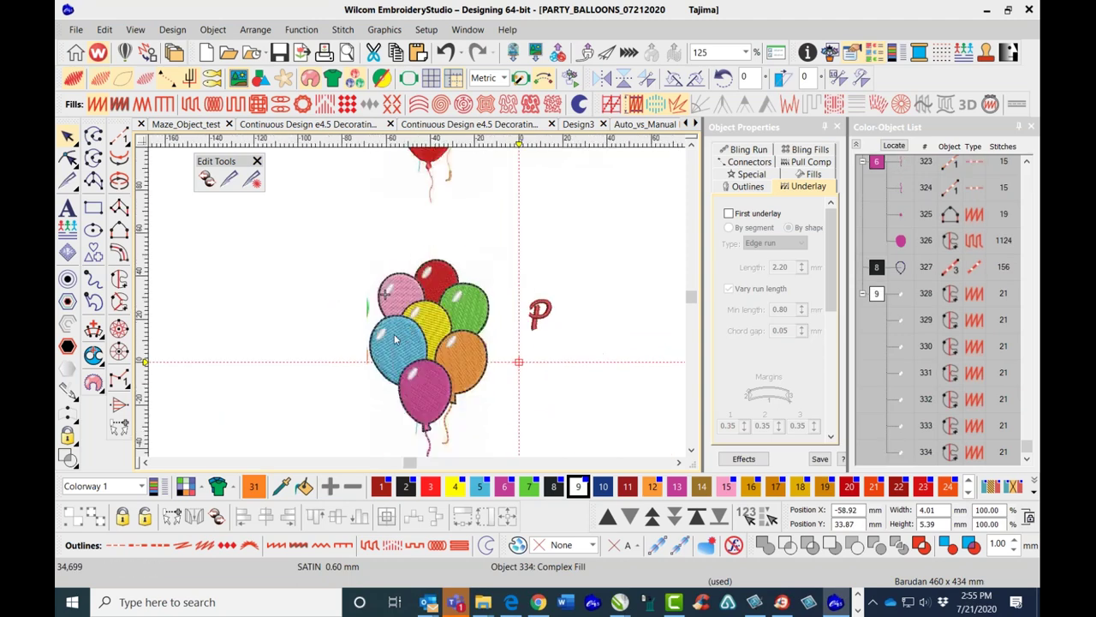
Check the green balloon's fill stitch angle and set its white highlight's angle to 133°.
scroll(402, 330, "up", 3)
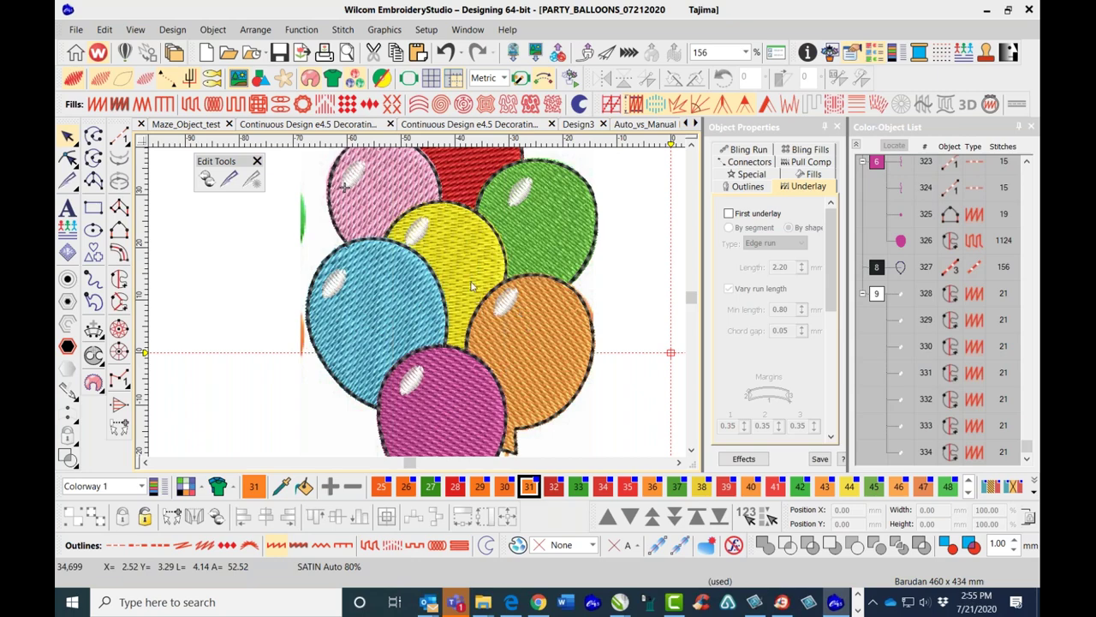
scroll(469, 239, "up", 1)
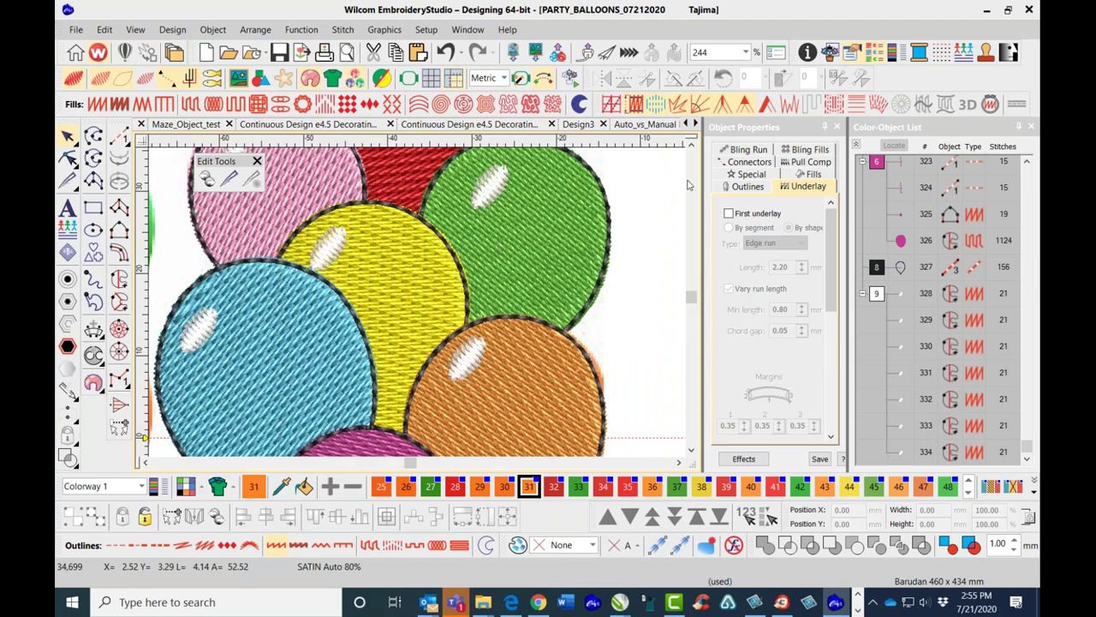
left_click(691, 146)
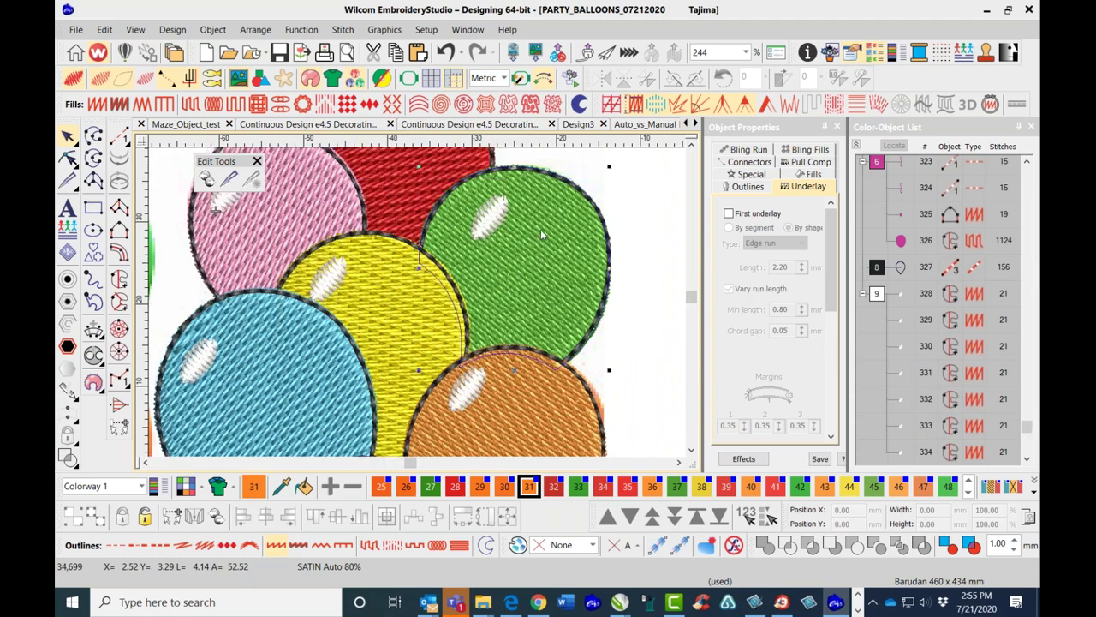
right_click(541, 229)
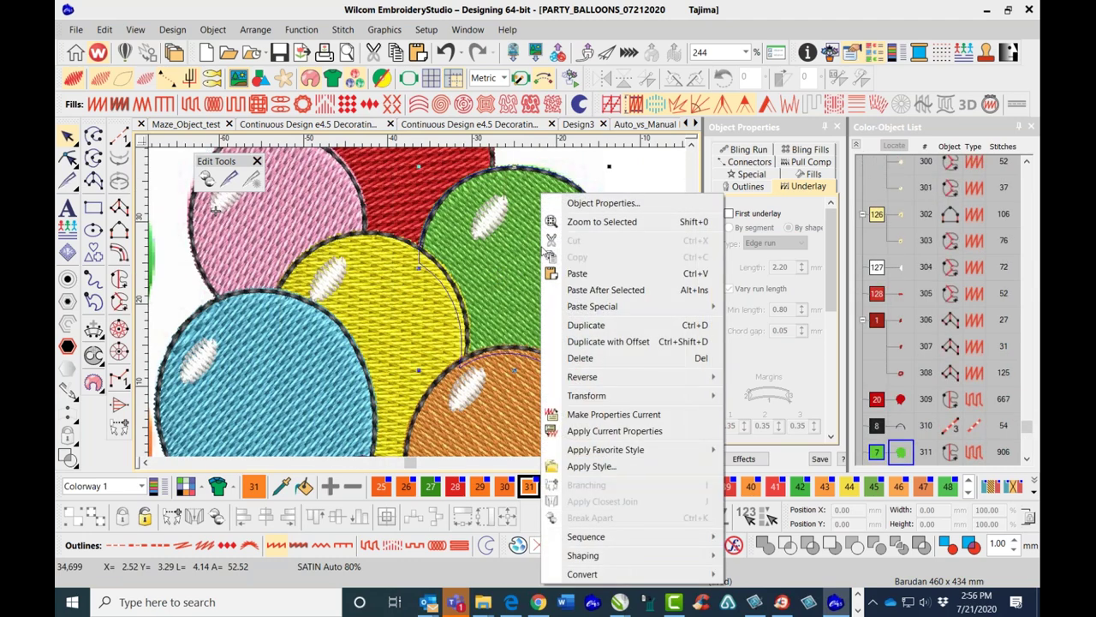
left_click(643, 178)
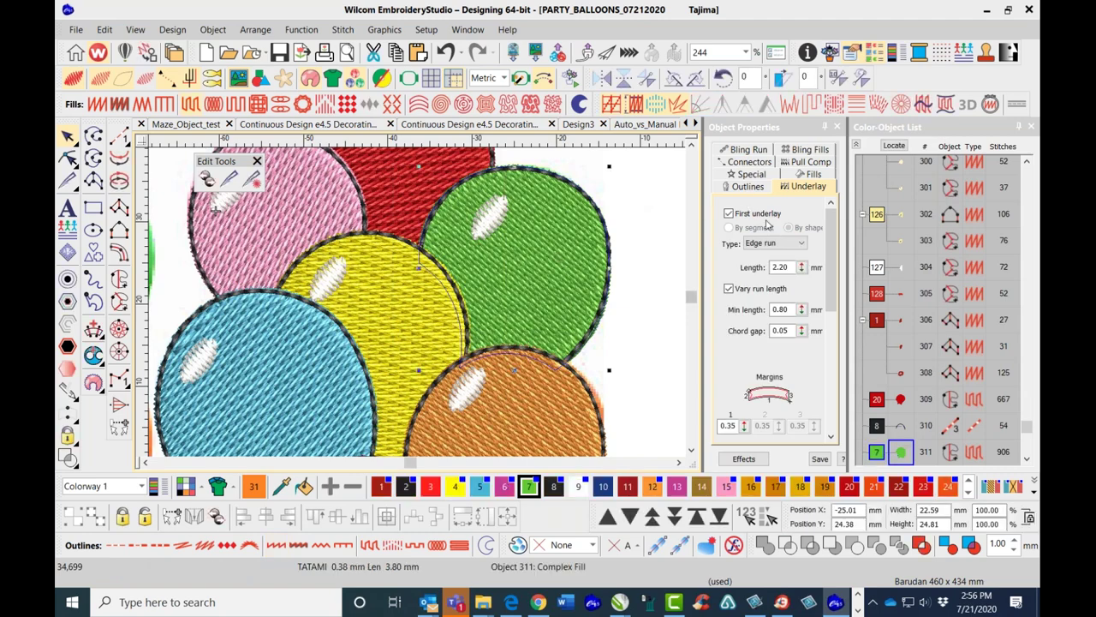
left_click(756, 176)
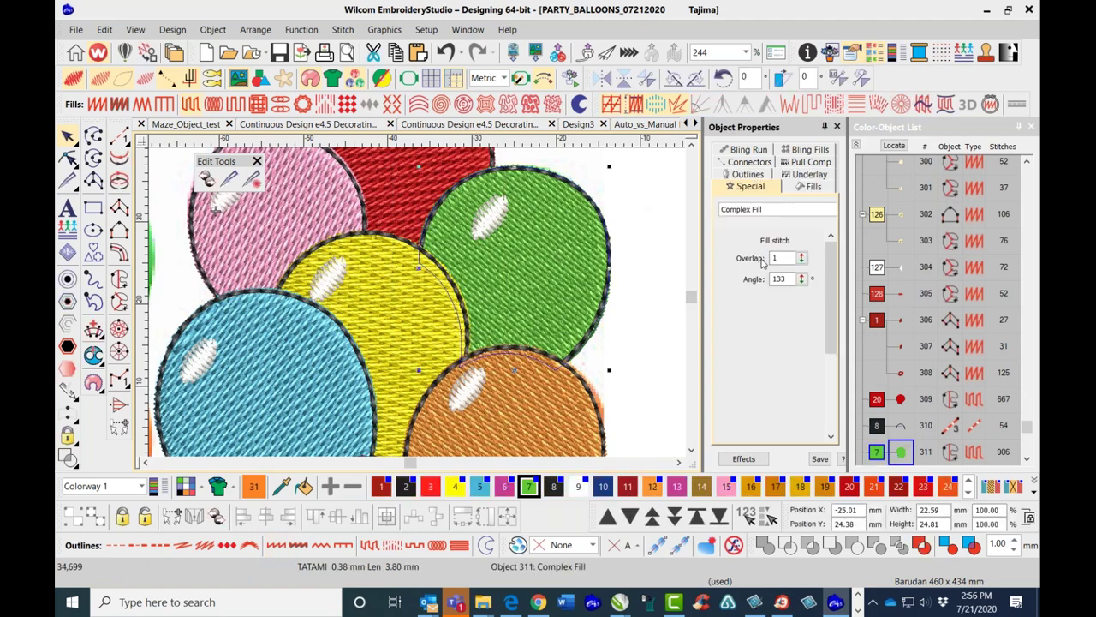
left_click(495, 221)
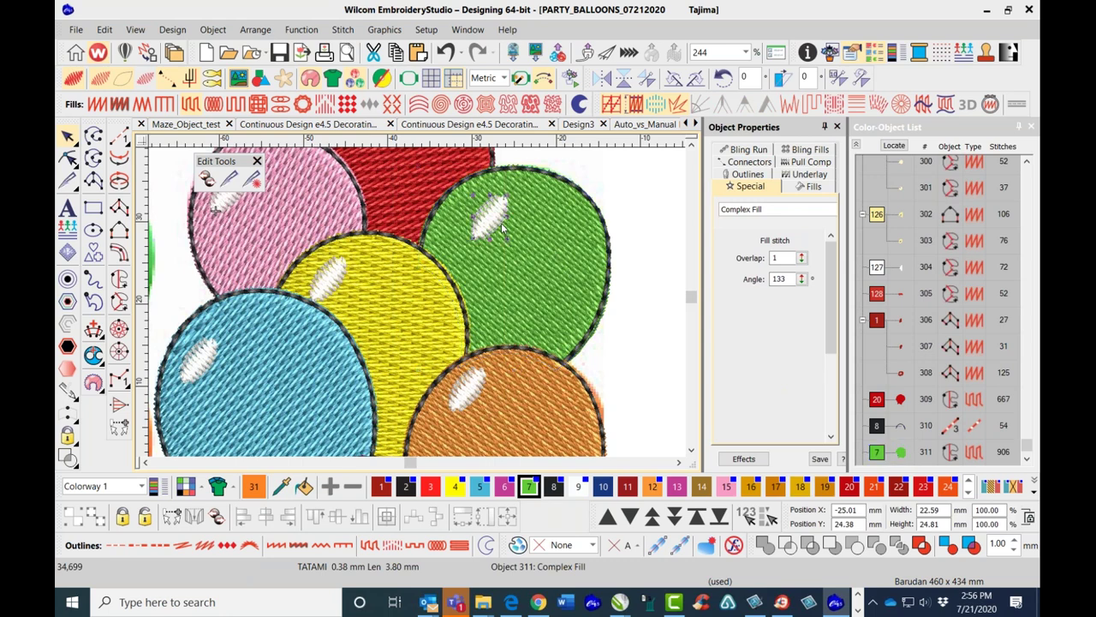
double_click(780, 278)
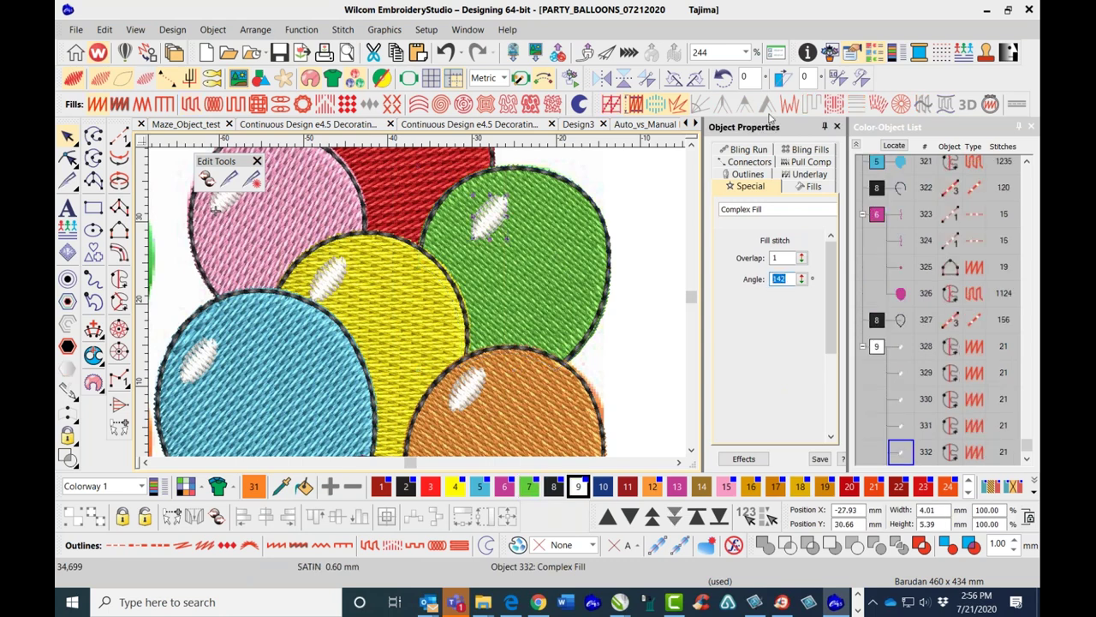
type("133")
key("Return")
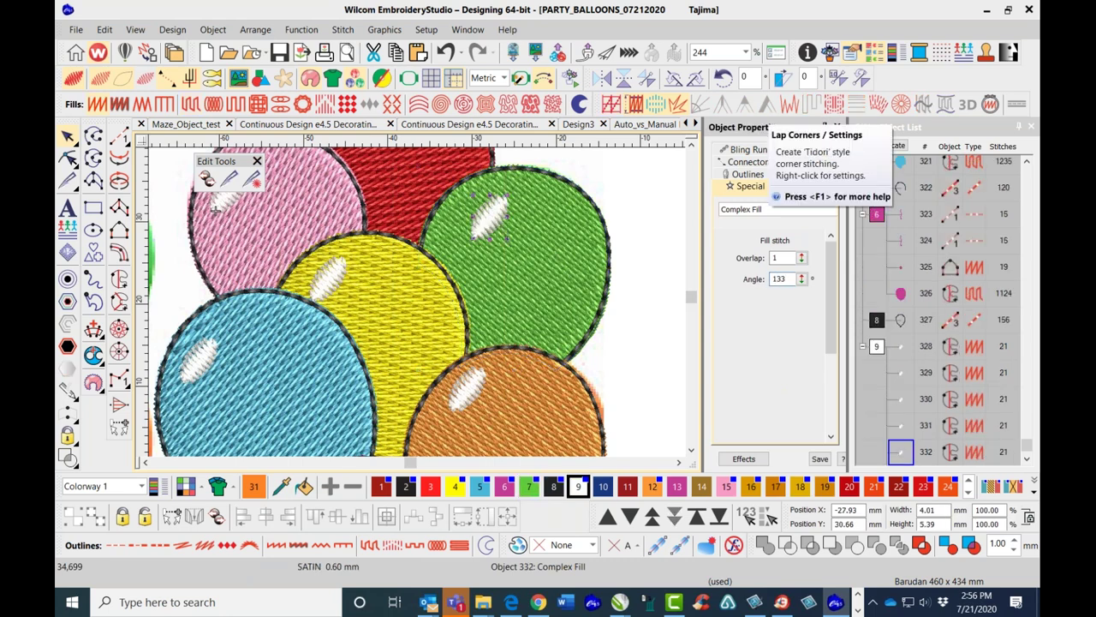
Set the yellow balloon's Tatami fill angle to 6°.
left_click(428, 302)
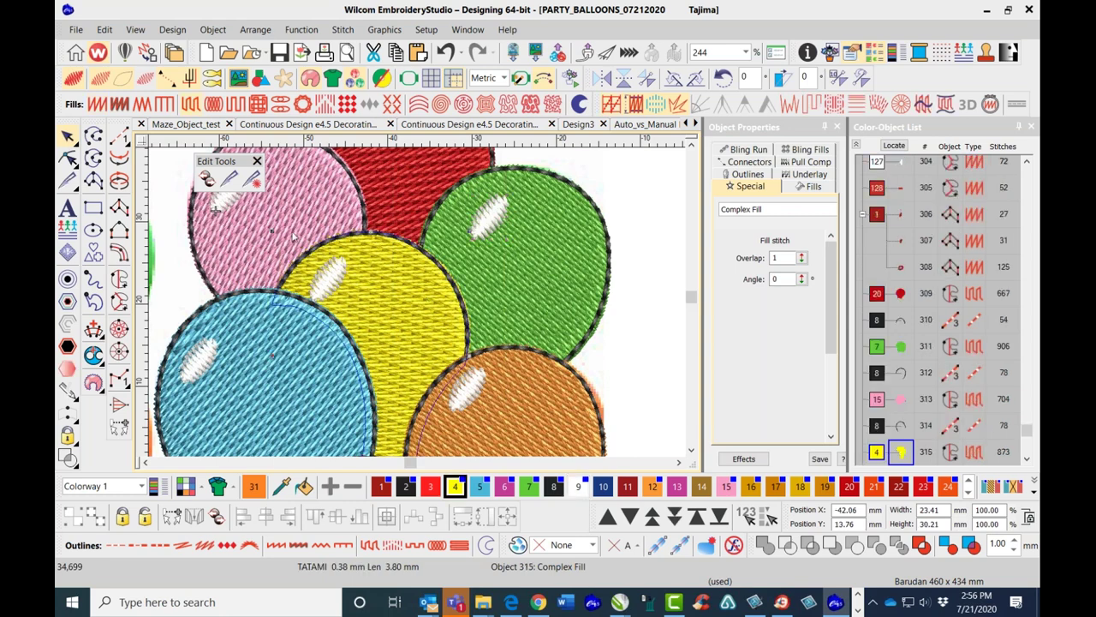
left_click(802, 278)
left_click_drag(746, 389, 746, 382)
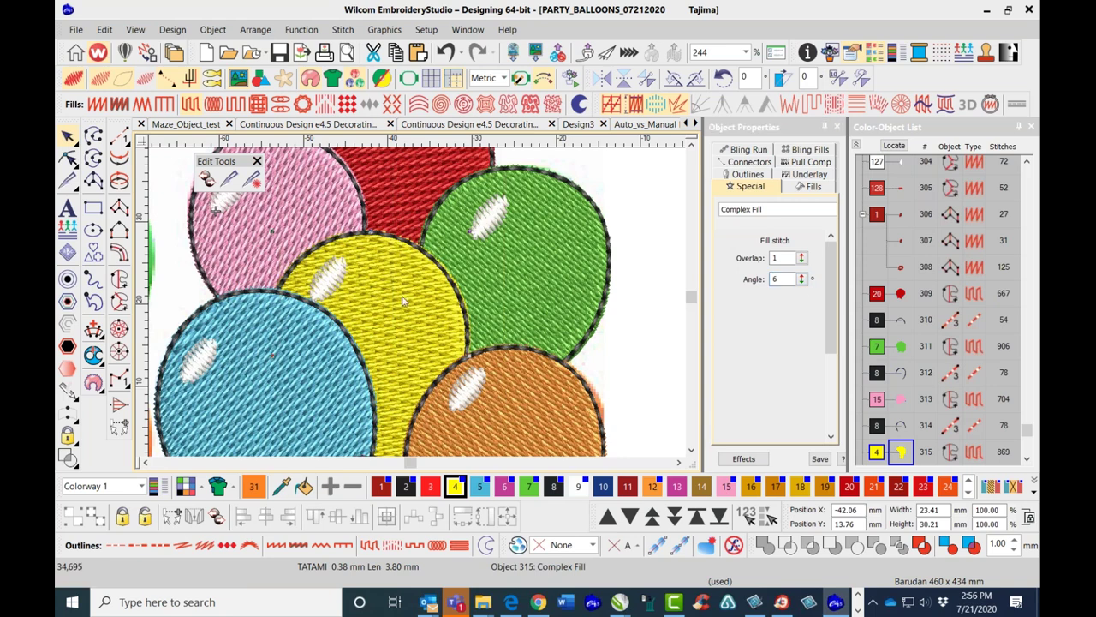
Set the stitch angle of the yellow balloon's white highlight to 6°.
left_click(339, 289)
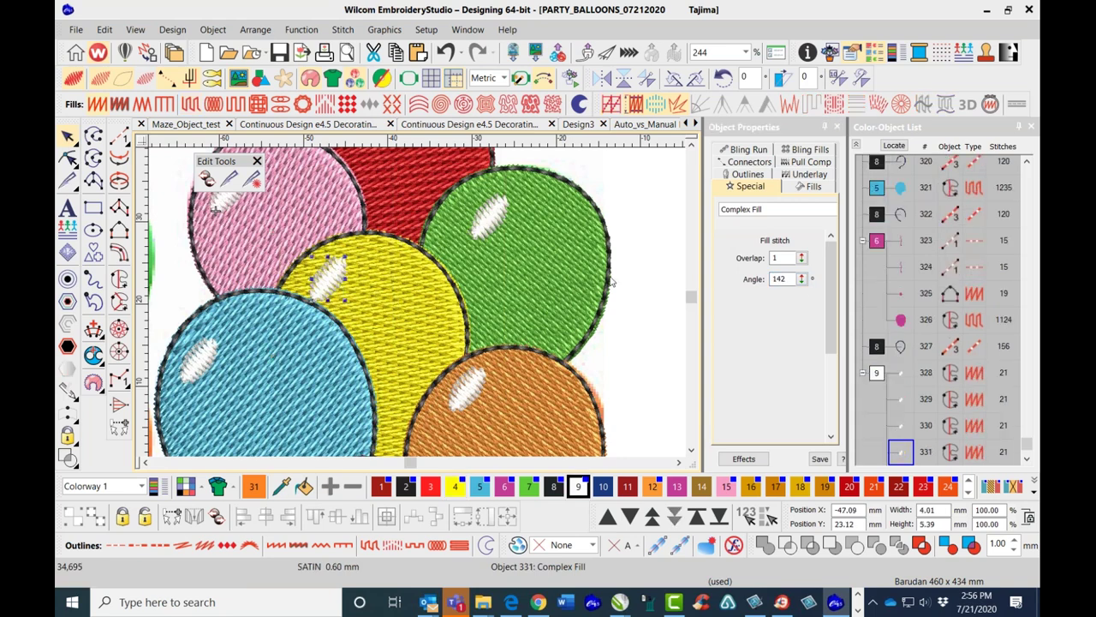
double_click(781, 279)
type("14")
left_click_drag(785, 278, 763, 273)
type("6")
key("Return")
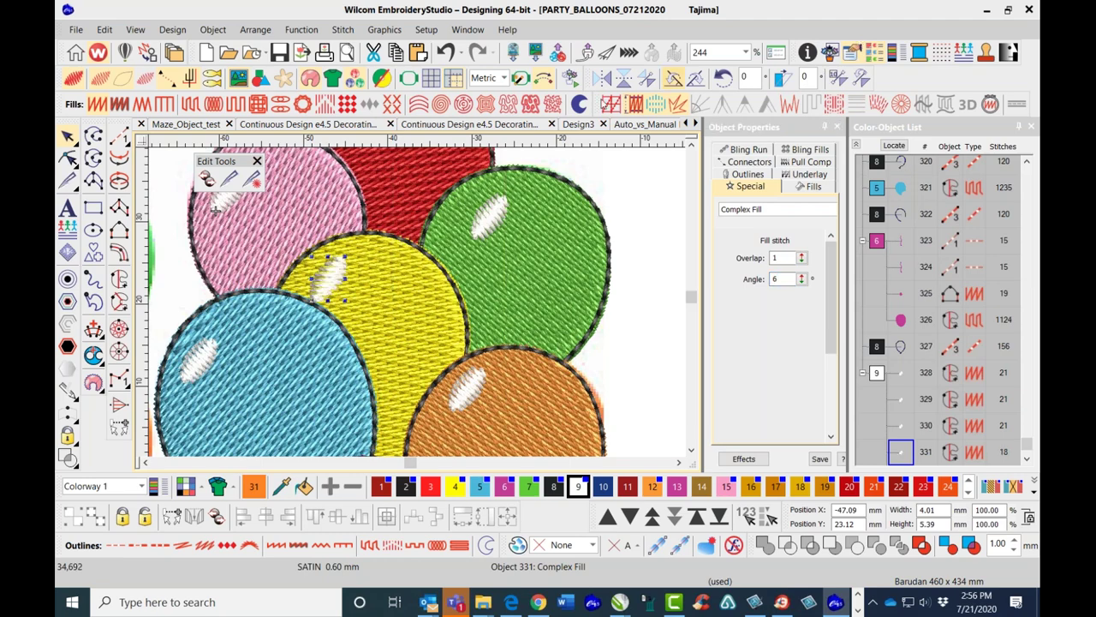
Check the magenta balloon's fill stitch angle and set its white highlight's angle to 163°.
scroll(418, 306, "down", 2)
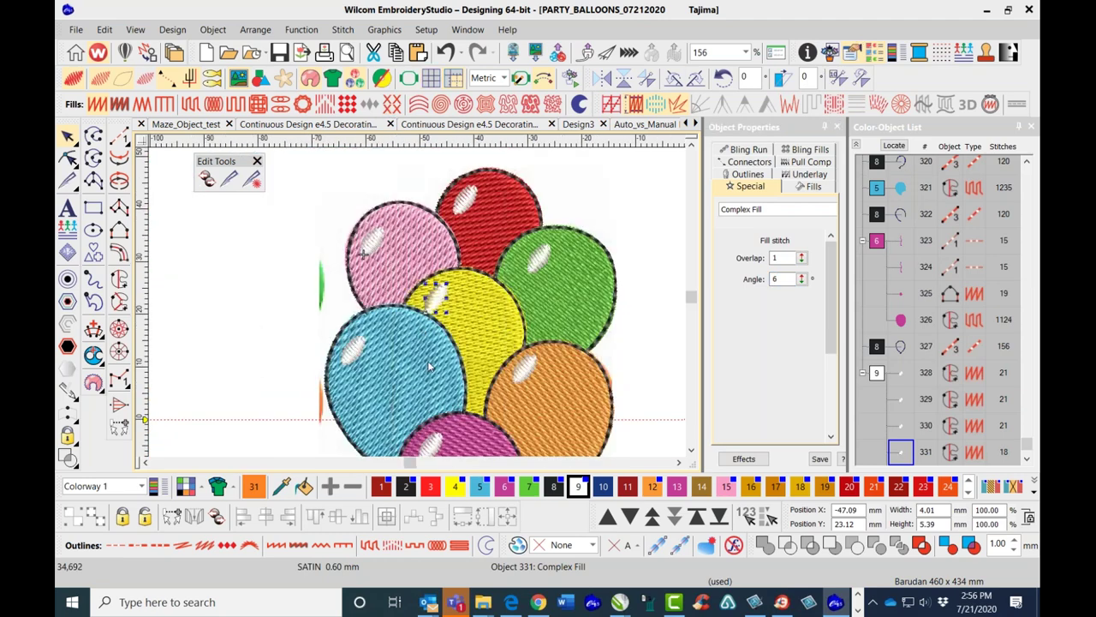
scroll(417, 307, "up", 1)
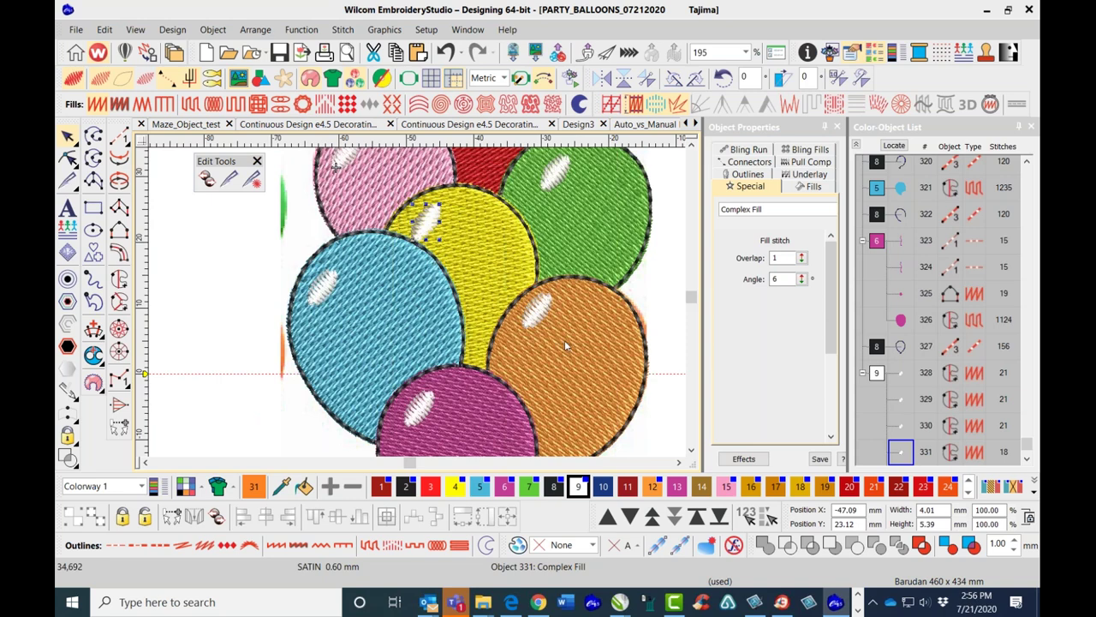
left_click(463, 421)
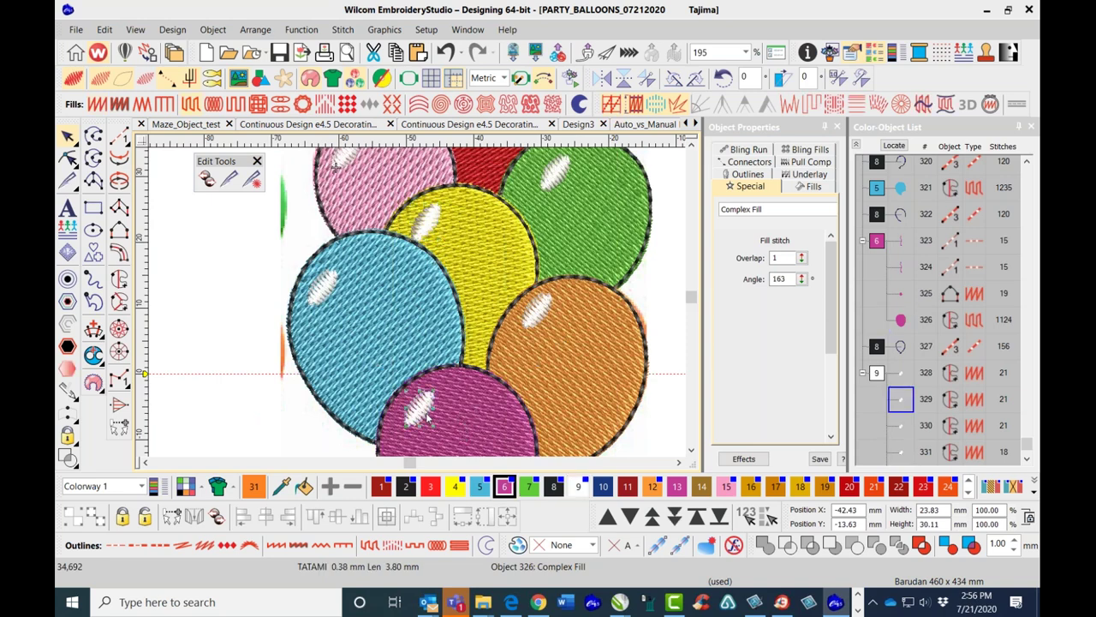
left_click(423, 413)
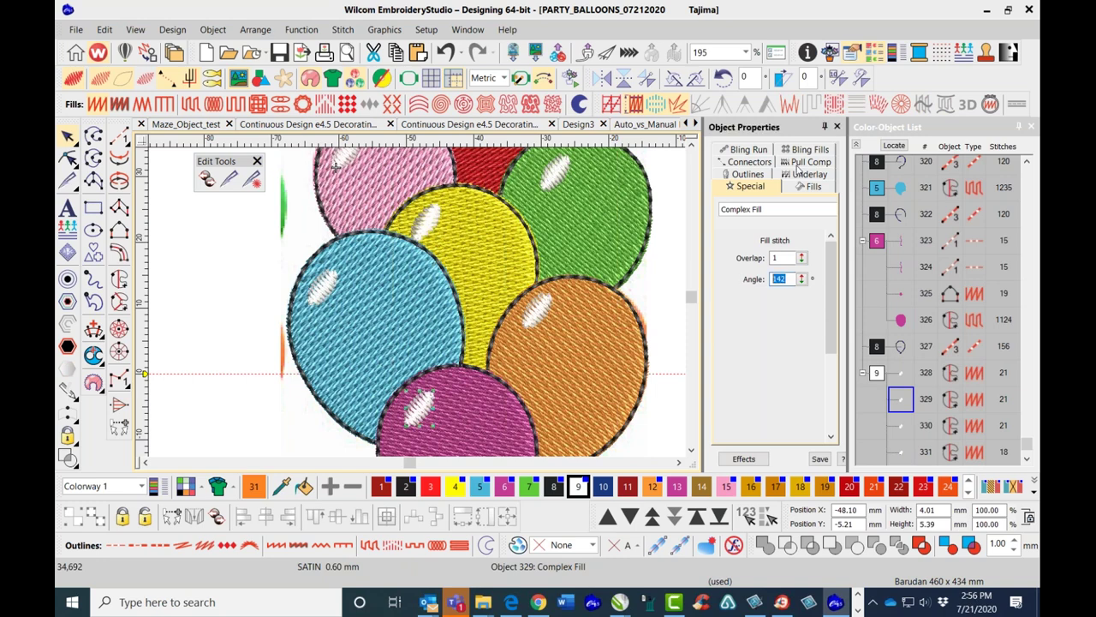
type("163")
key("Return")
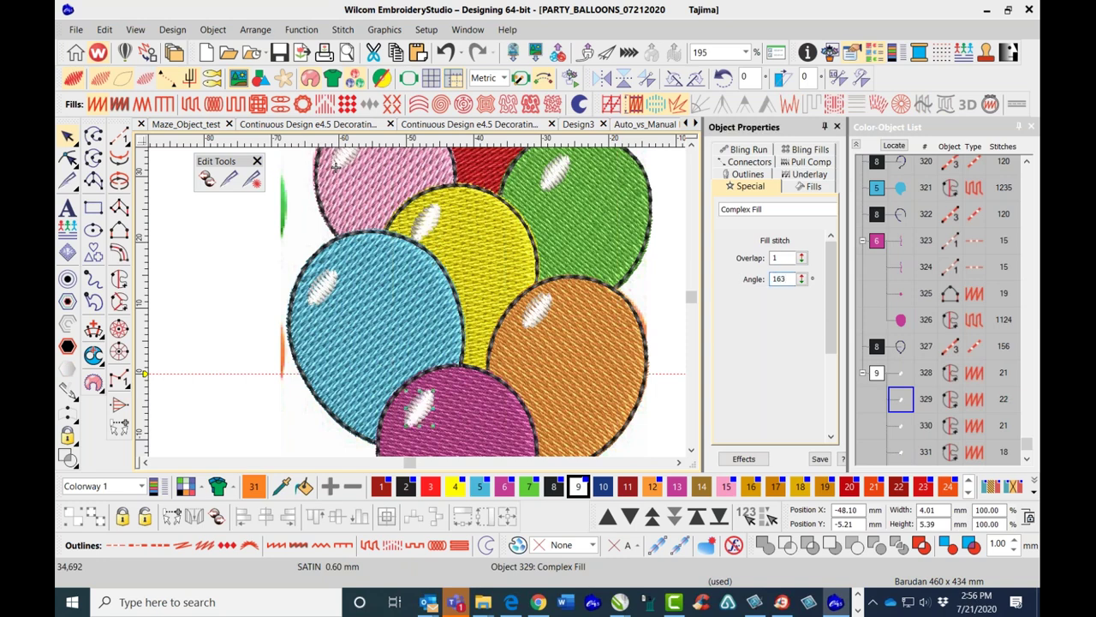
Check the blue balloon's fill stitch angle and set its white highlight's angle to 48°.
left_click(359, 308)
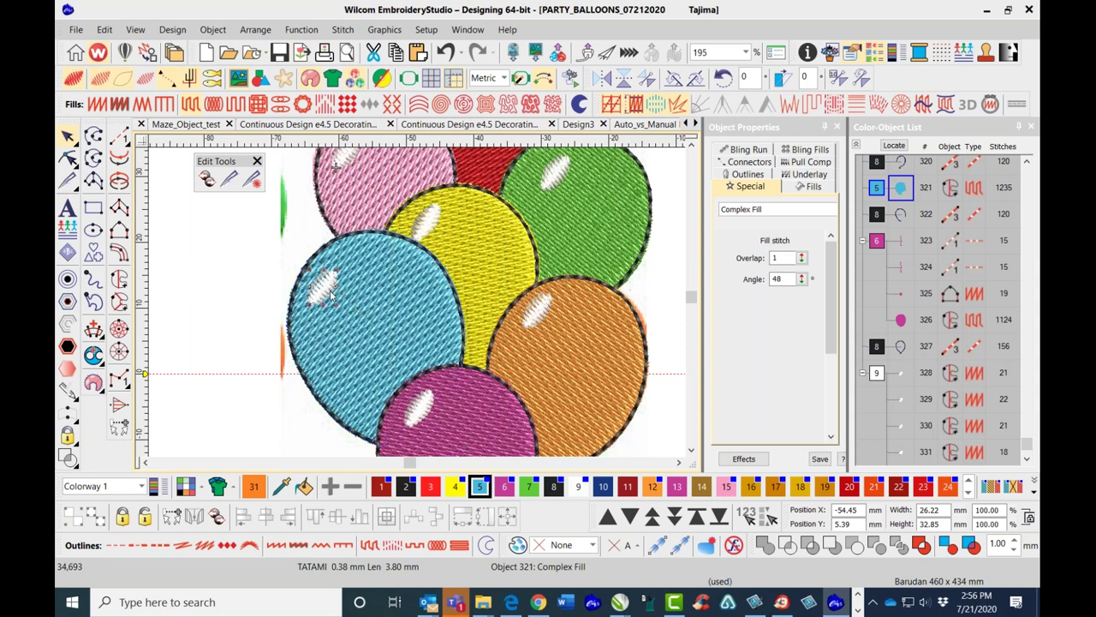
left_click(330, 293)
double_click(788, 278)
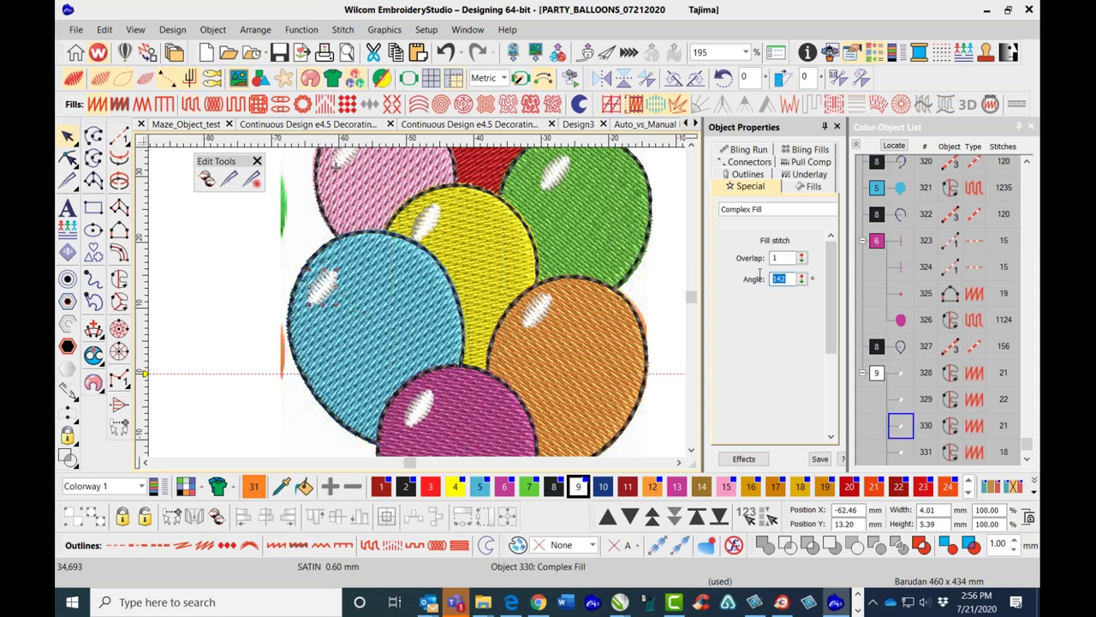
type("48")
key("Return")
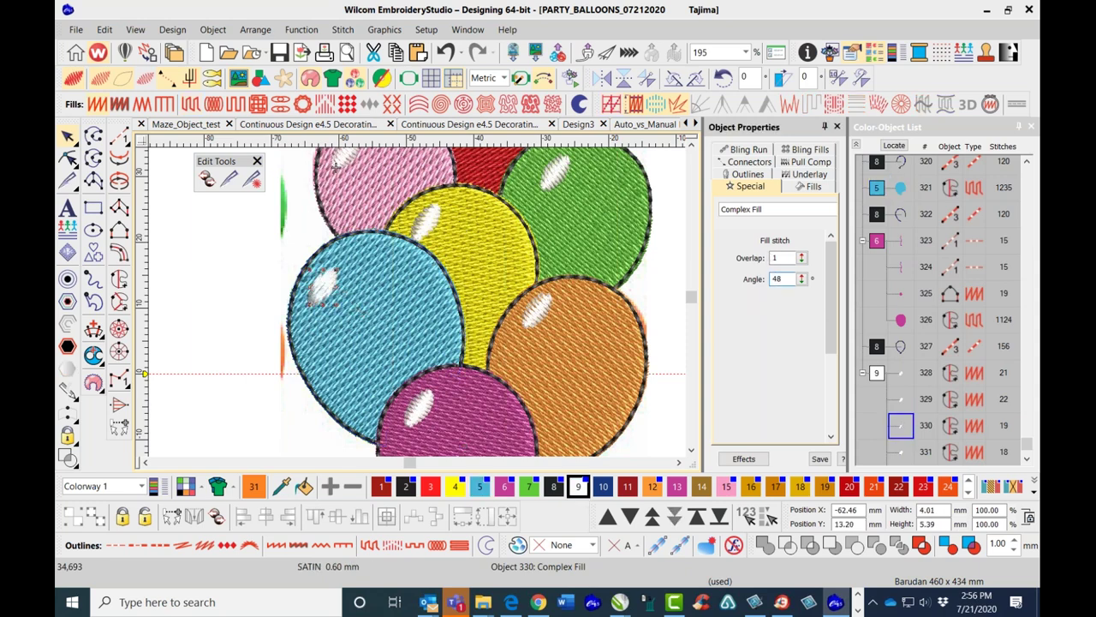
Set the blue balloon's Tatami fill angle to 67° and compare it with its white highlight.
left_click(395, 299)
left_click(196, 282)
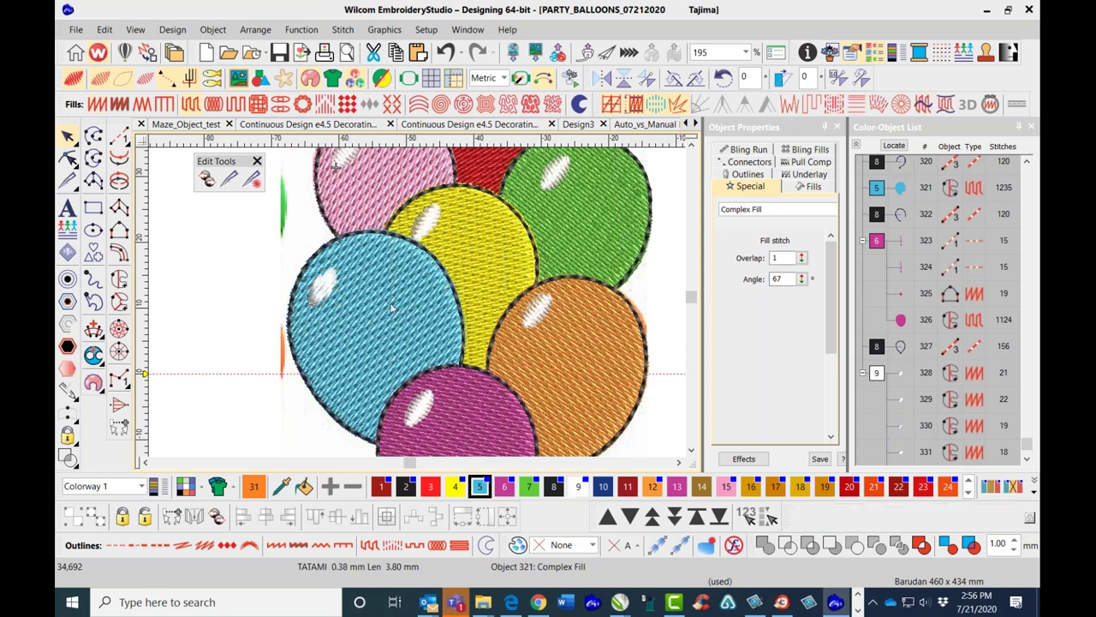
left_click(391, 306)
left_click(196, 282)
left_click(324, 291)
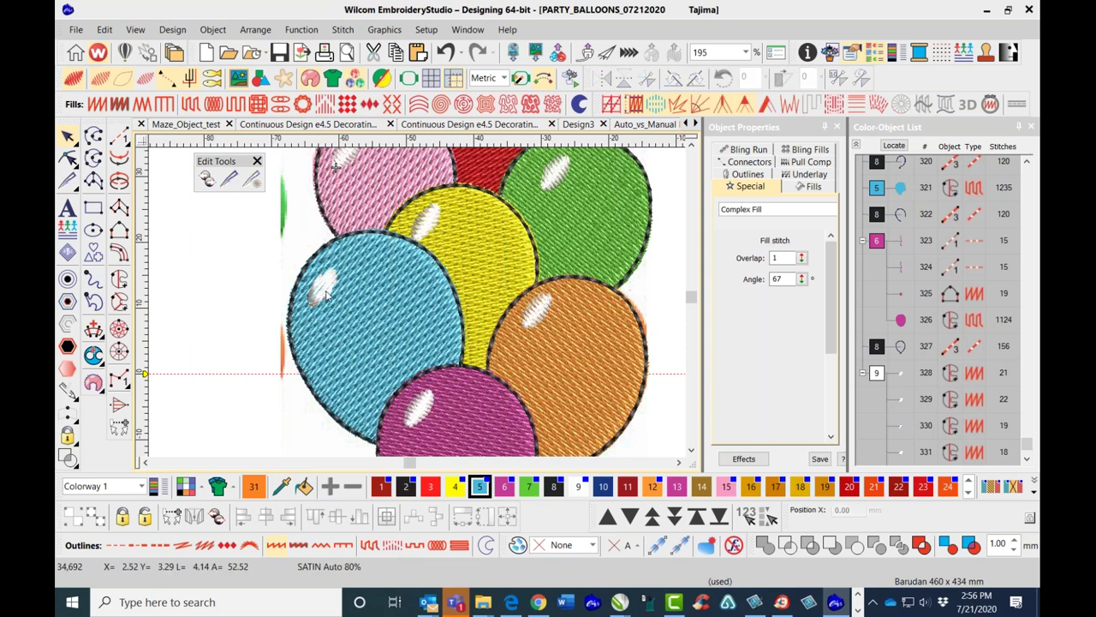
left_click(411, 335)
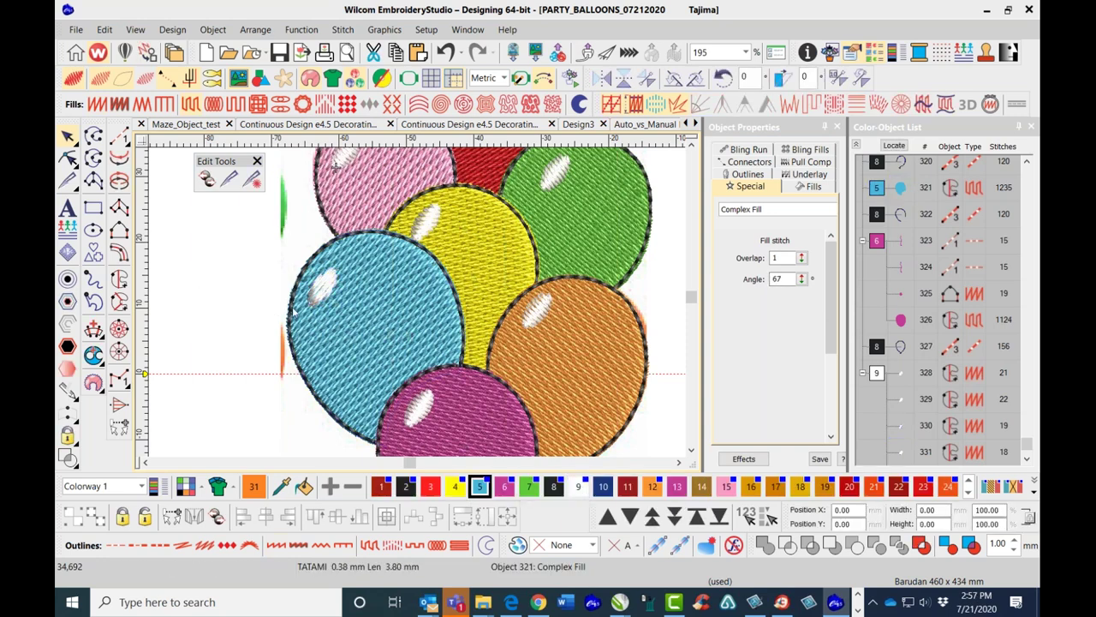
Compare the blue balloon's white highlight with the surrounding fill stitches up close.
left_click(323, 296)
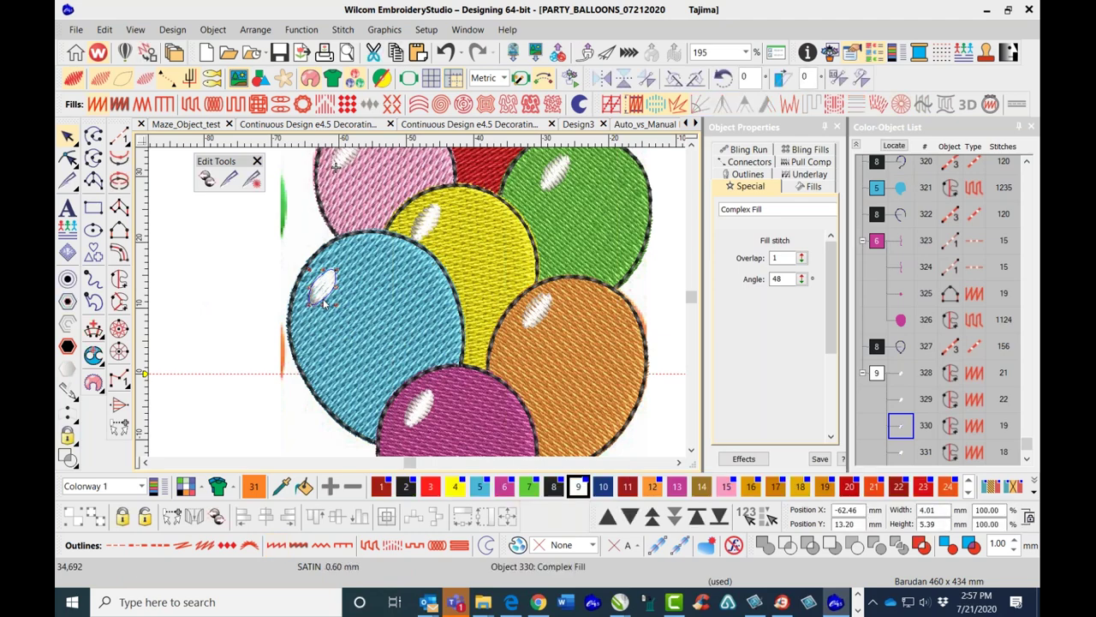
left_click(192, 310)
scroll(403, 360, "down", 1)
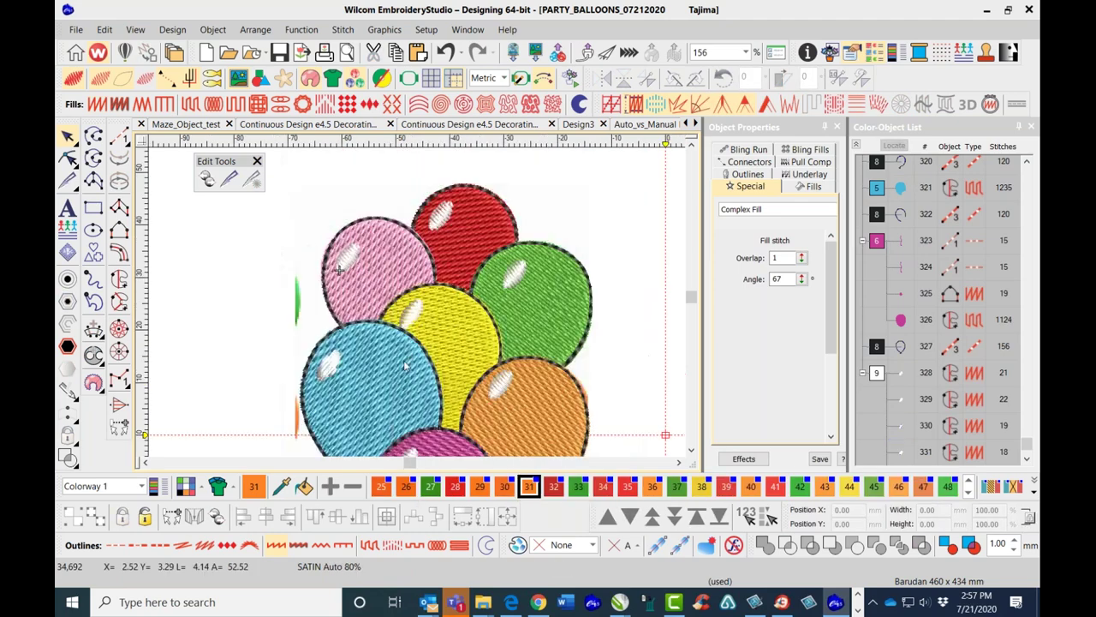
scroll(415, 300, "up", 2)
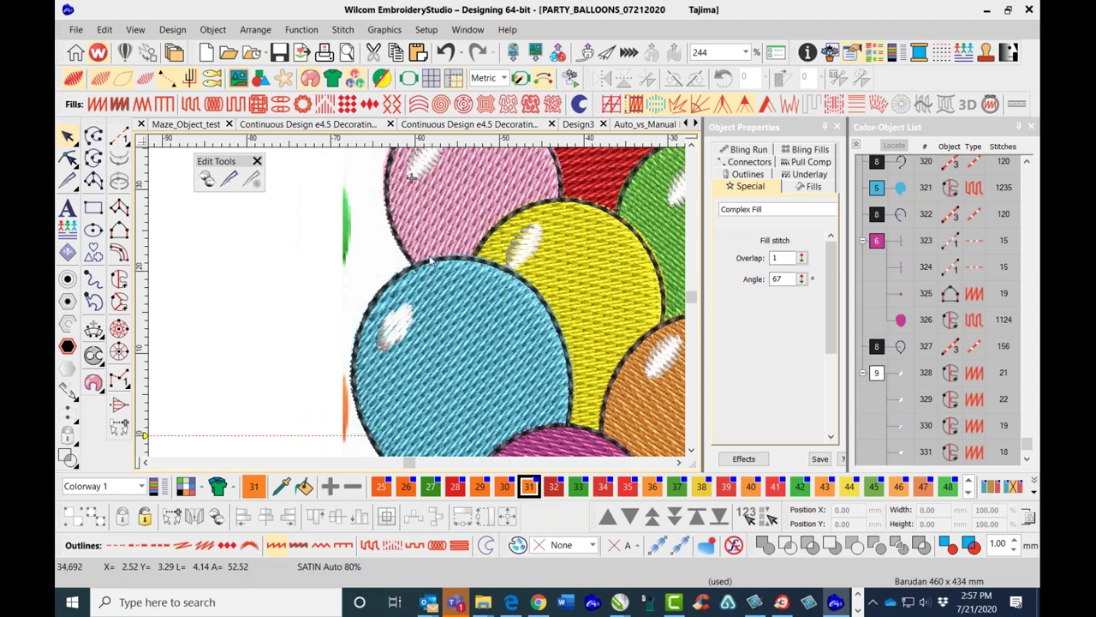
scroll(417, 306, "down", 1)
scroll(409, 379, "up", 2)
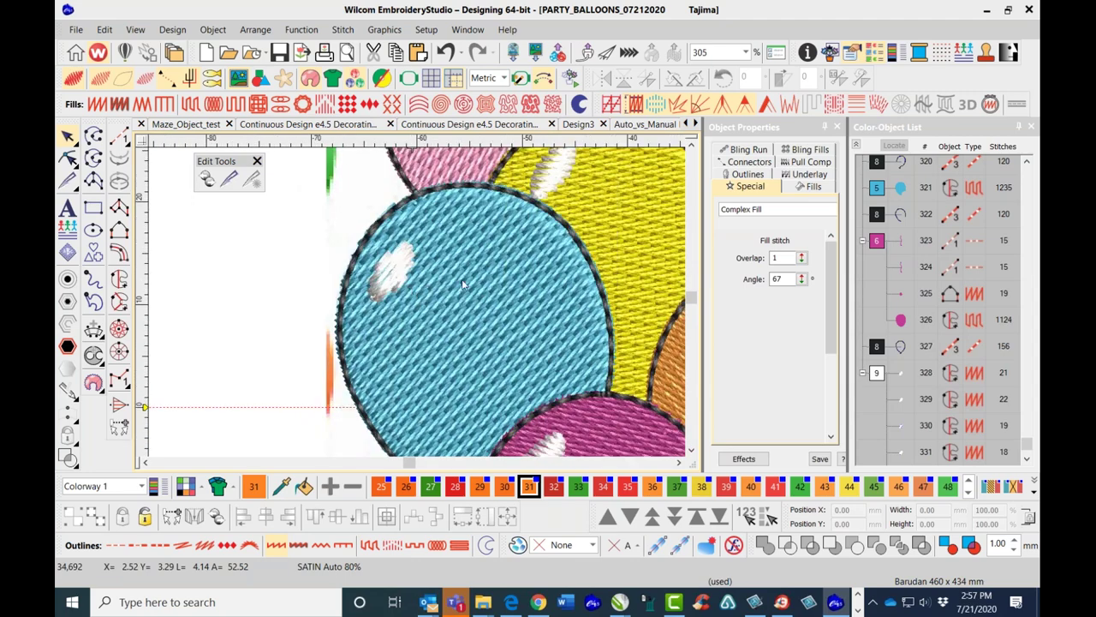
Reshape the blue balloon's fill by rotating its stitch angle line to a shallow slope of about 7°.
left_click(483, 282)
left_click(396, 265)
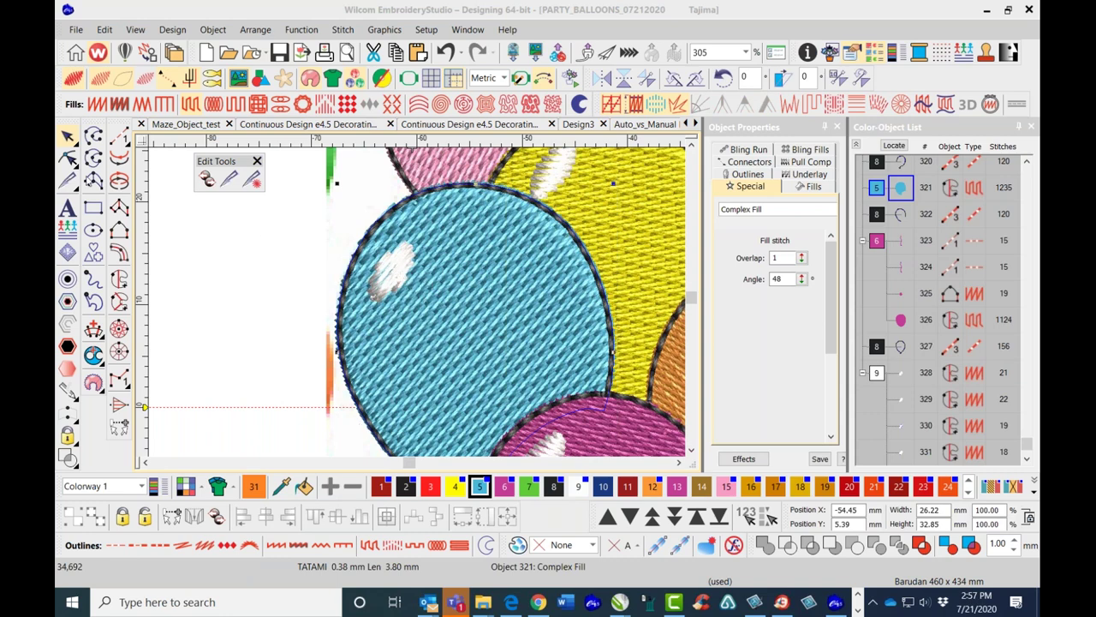
left_click(70, 158)
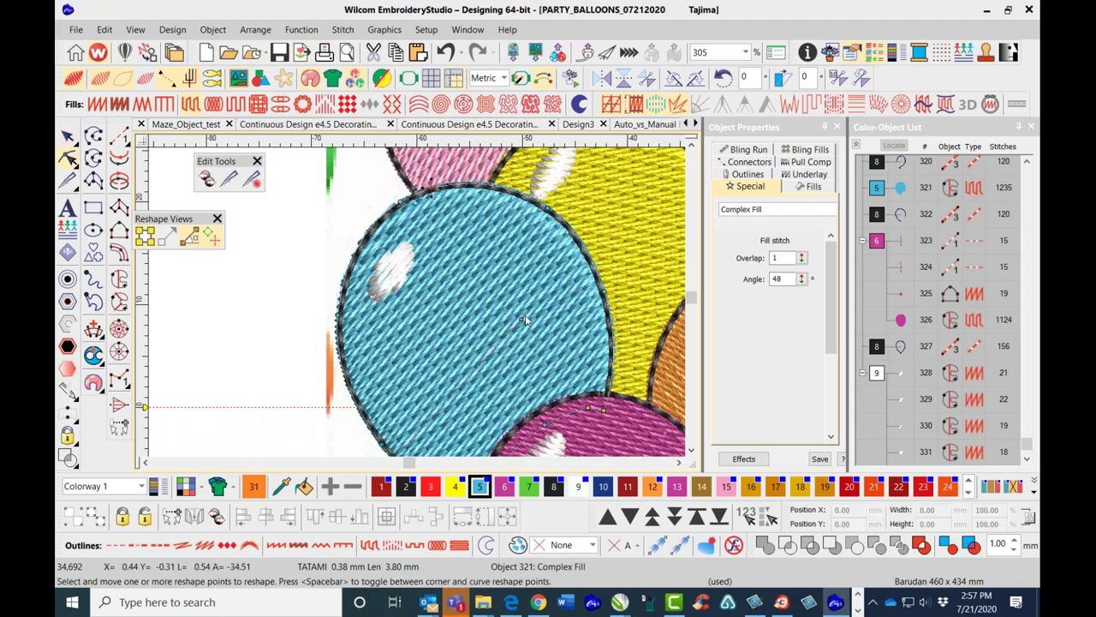
left_click_drag(521, 320, 561, 411)
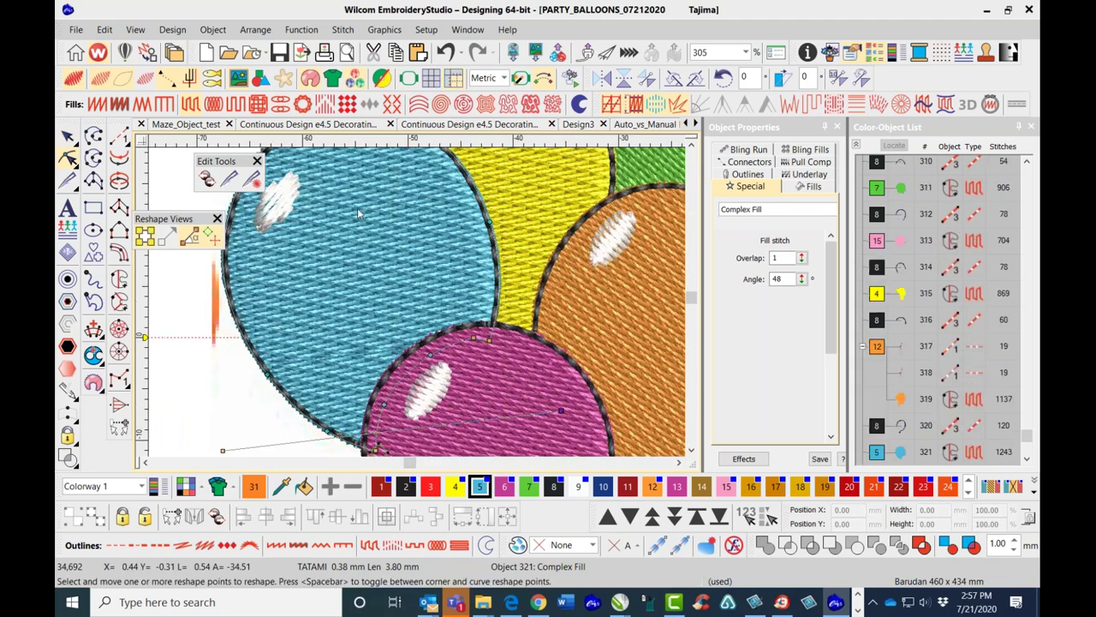
scroll(392, 347, "down", 2)
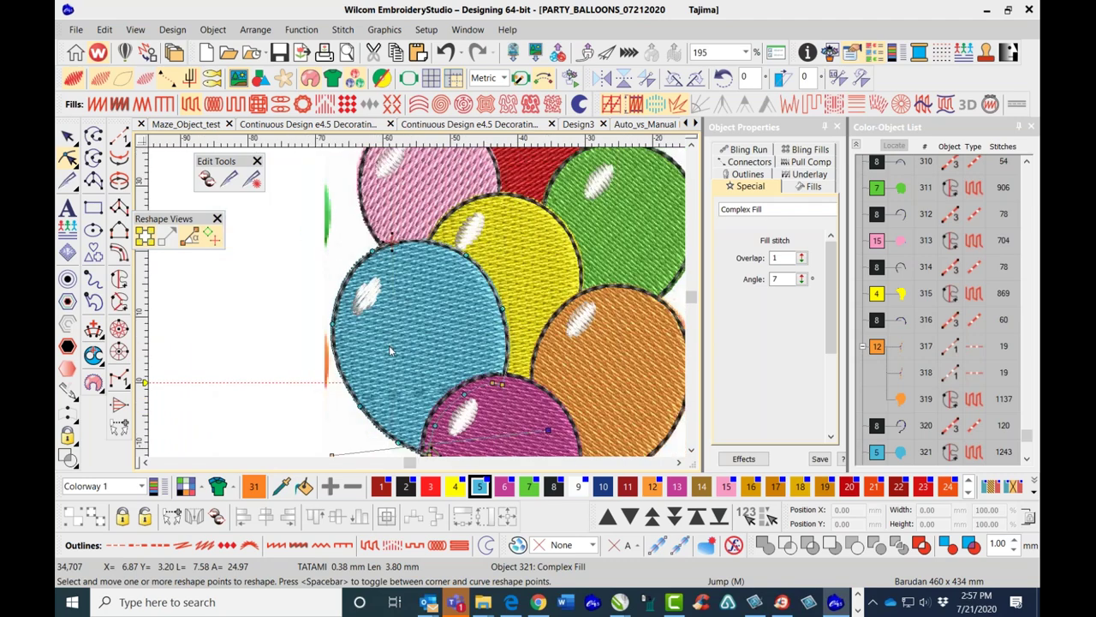
left_click_drag(547, 437, 552, 420)
Set the stitch angle of the blue balloon's white highlight to 7°.
left_click(374, 302)
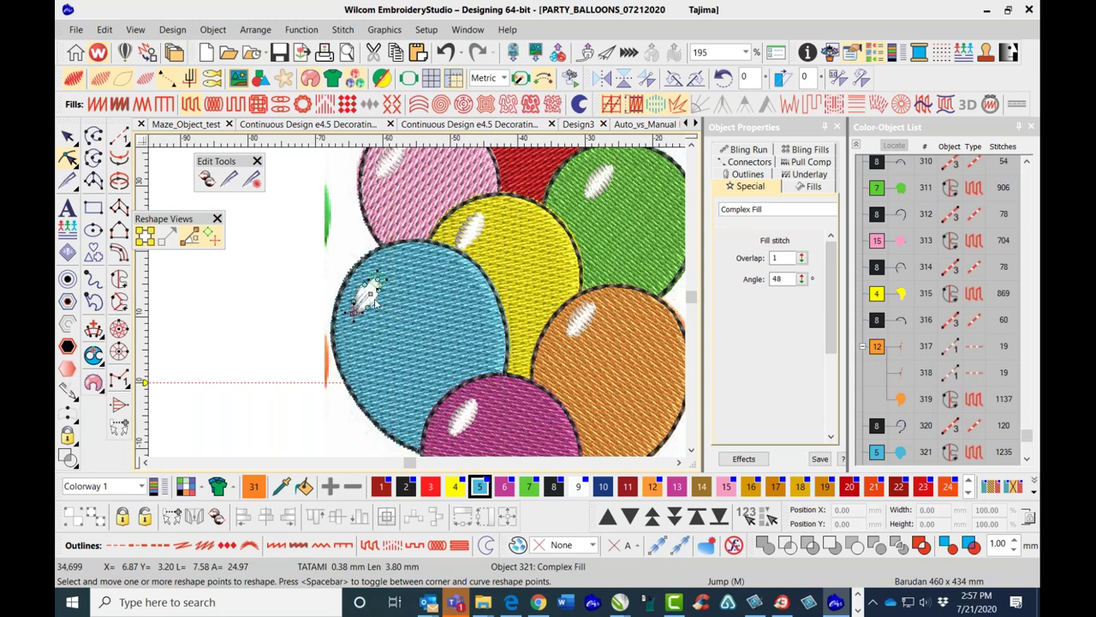
double_click(776, 279)
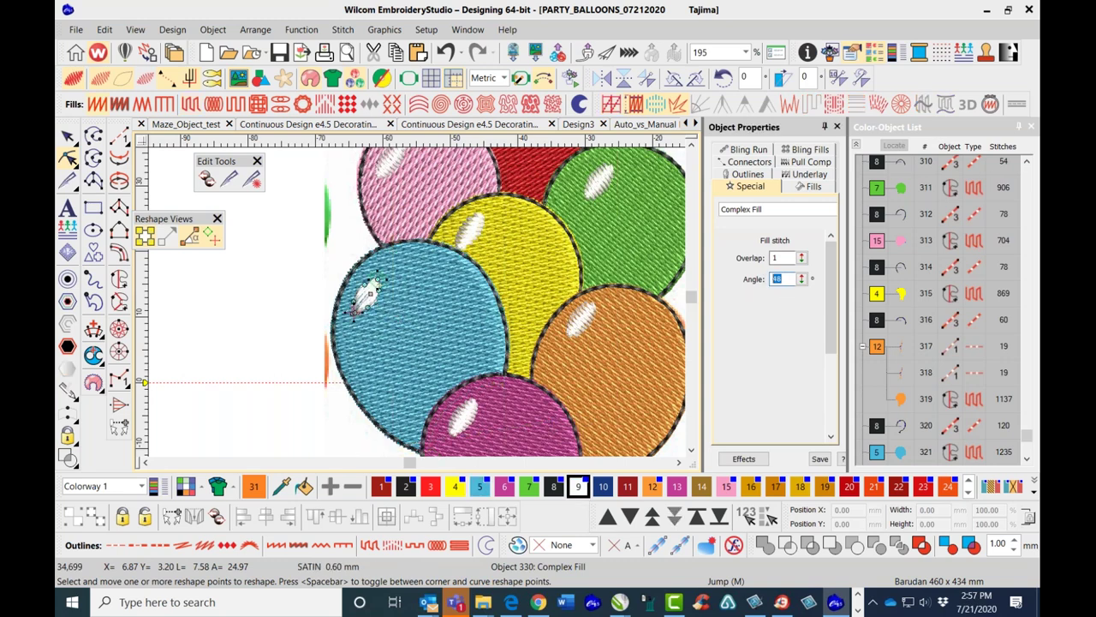
key("Return")
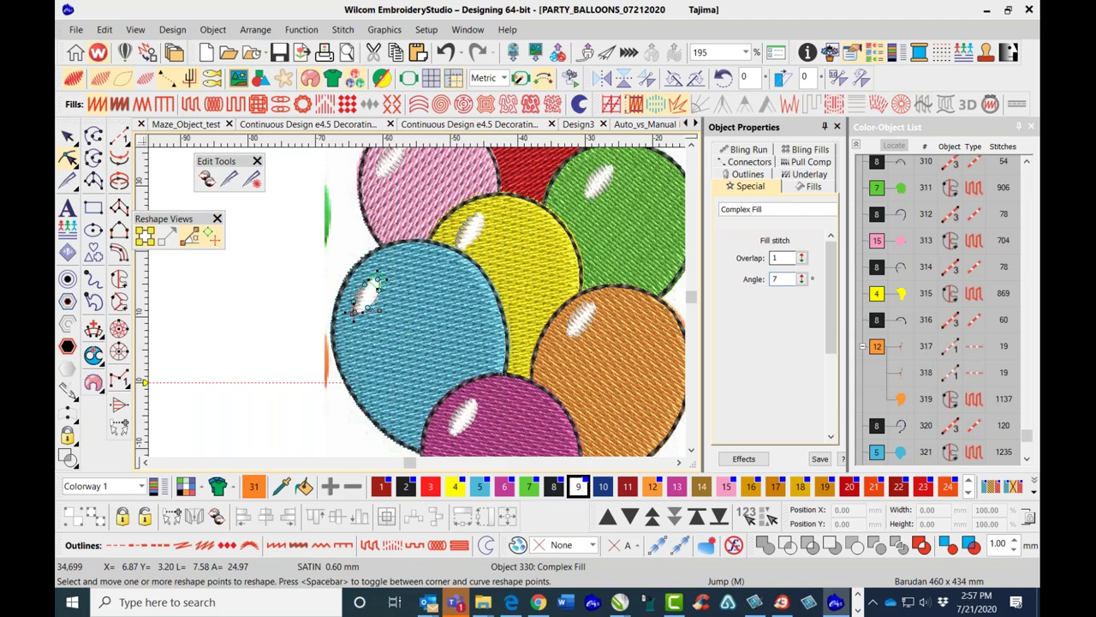
scroll(454, 306, "up", 2)
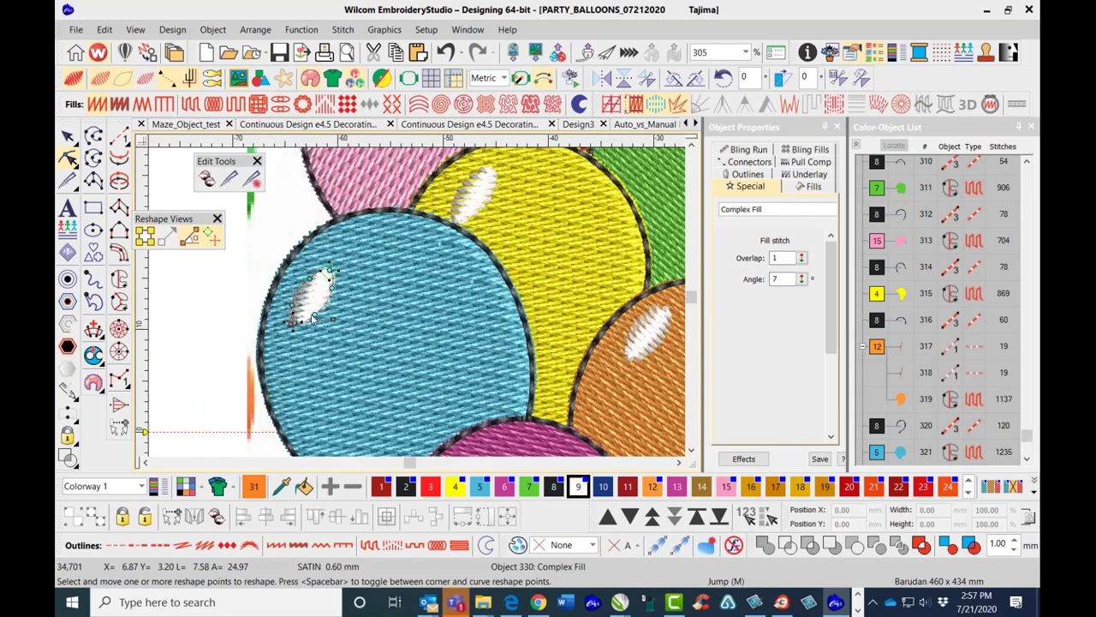
left_click_drag(334, 318, 333, 321)
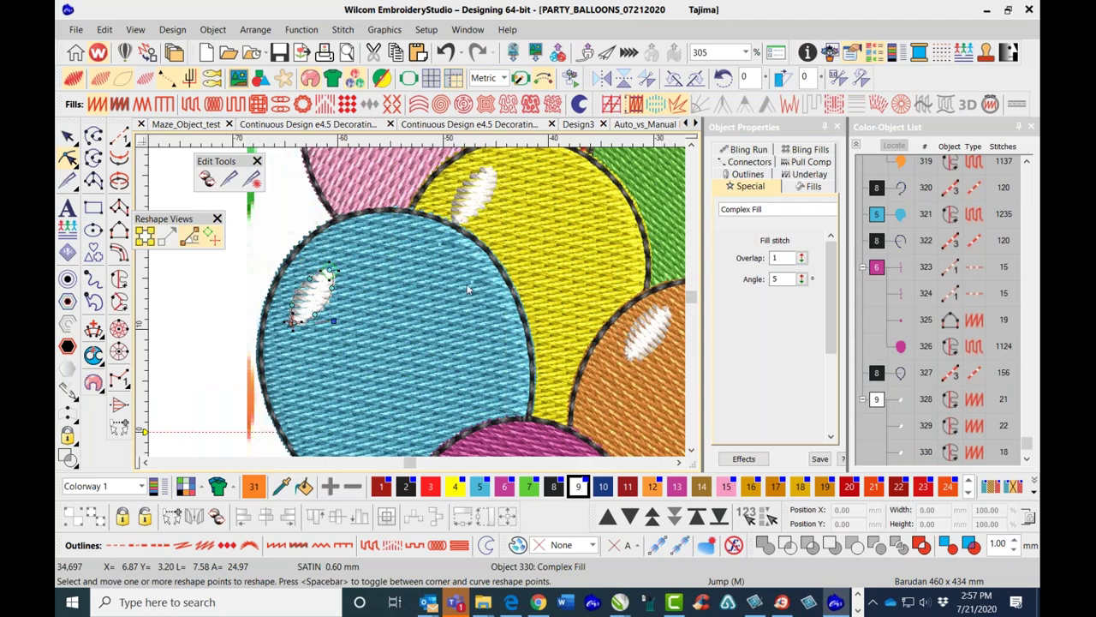
double_click(780, 279)
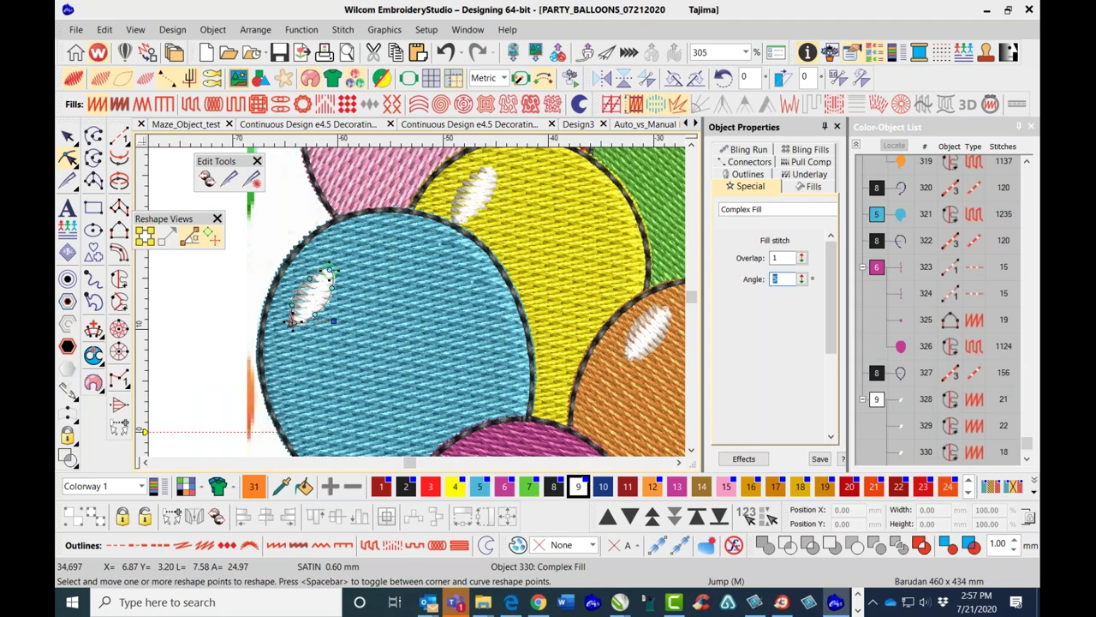
type("7")
key("Return")
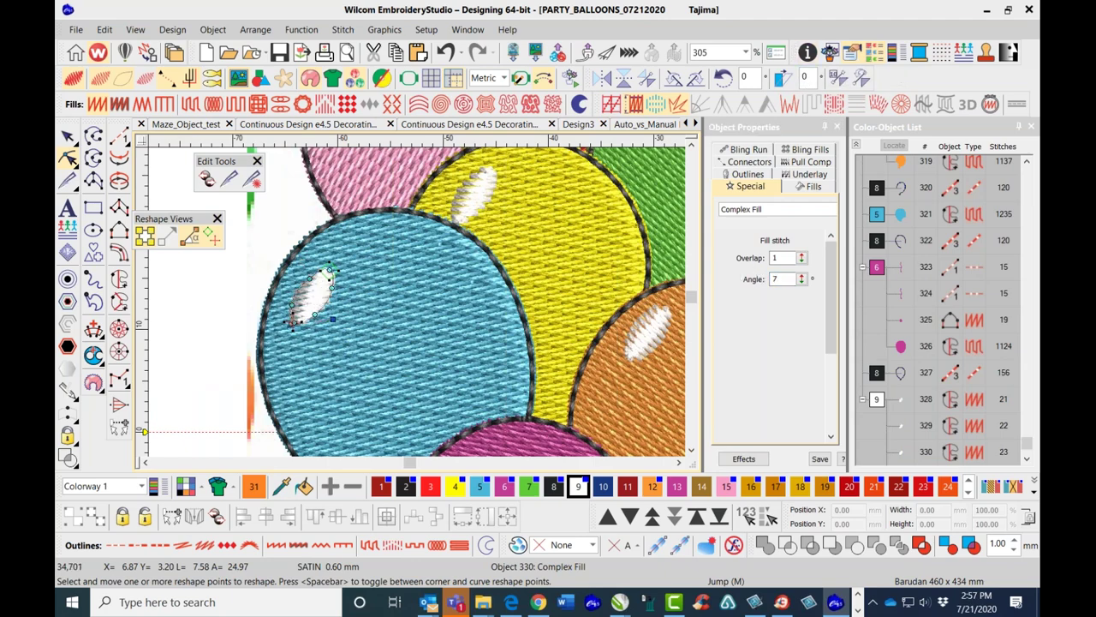
Check the pink balloon's fill stitch angle and set its white highlight's angle to 60°.
scroll(614, 218, "down", 2)
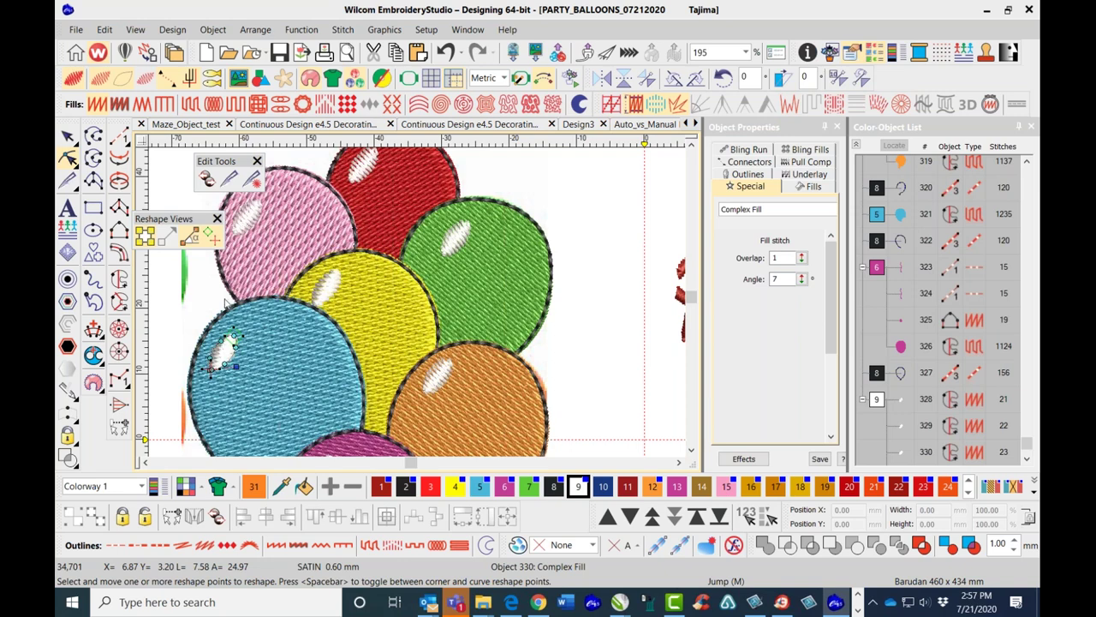
left_click(67, 135)
left_click(222, 292)
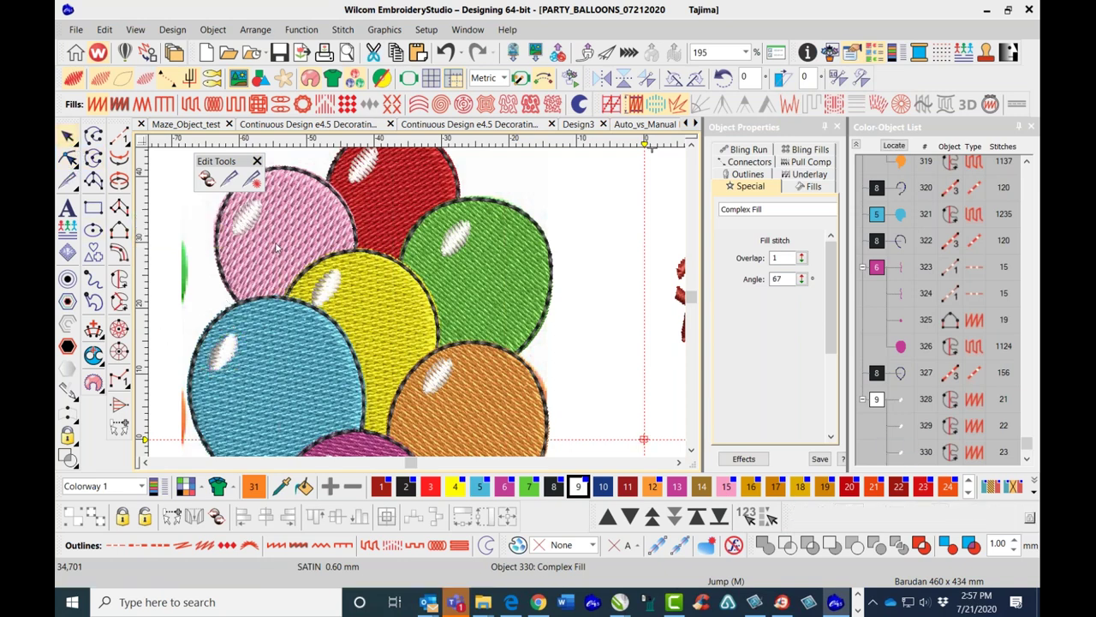
left_click(261, 221)
left_click(249, 216)
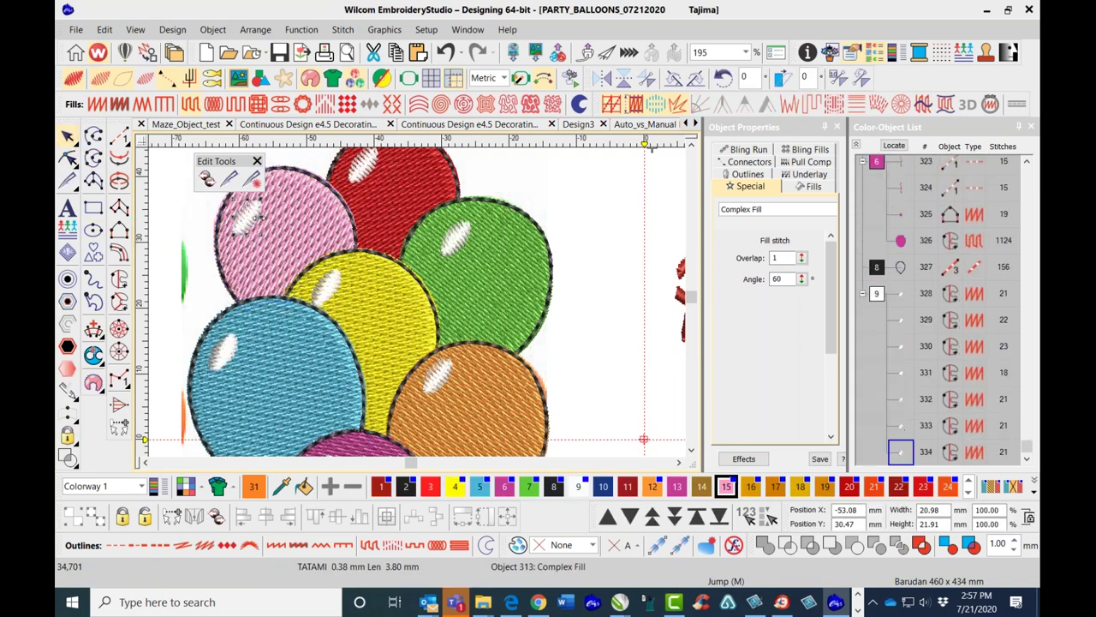
left_click_drag(794, 279, 755, 268)
type("6")
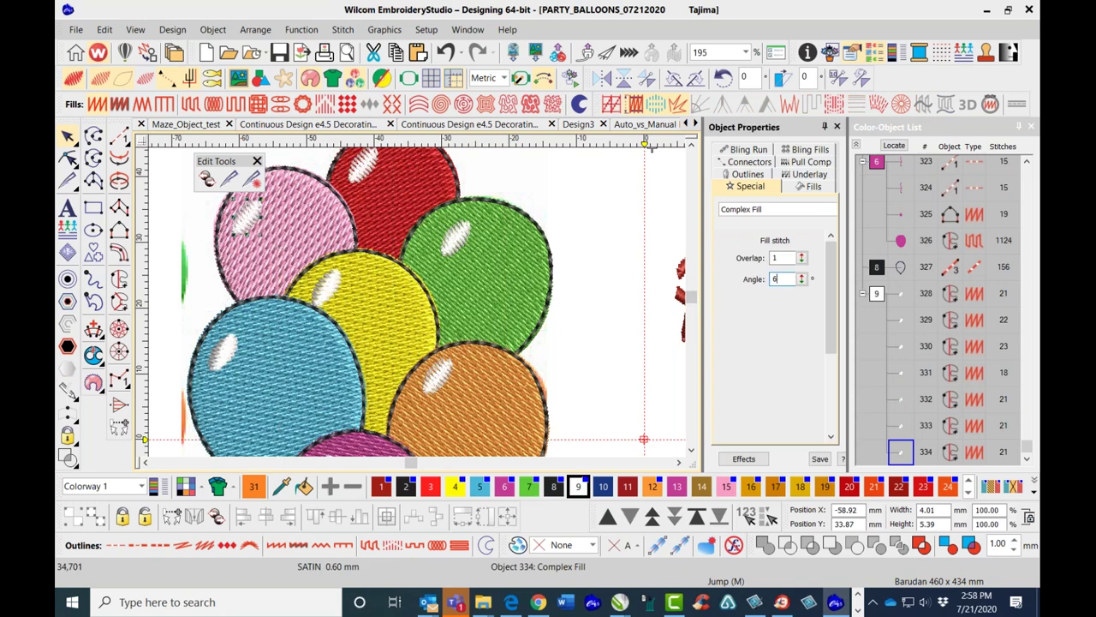
type("0")
key("Return")
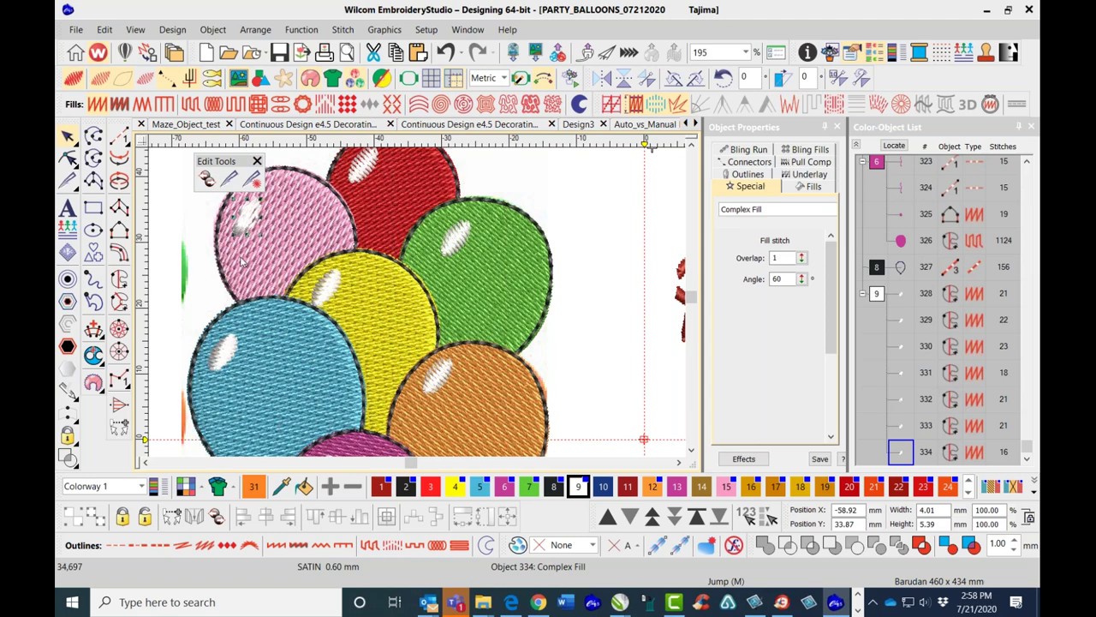
Reshape the pink balloon's white highlight by rotating its stitch angle line to 164°.
scroll(420, 305, "up", 1)
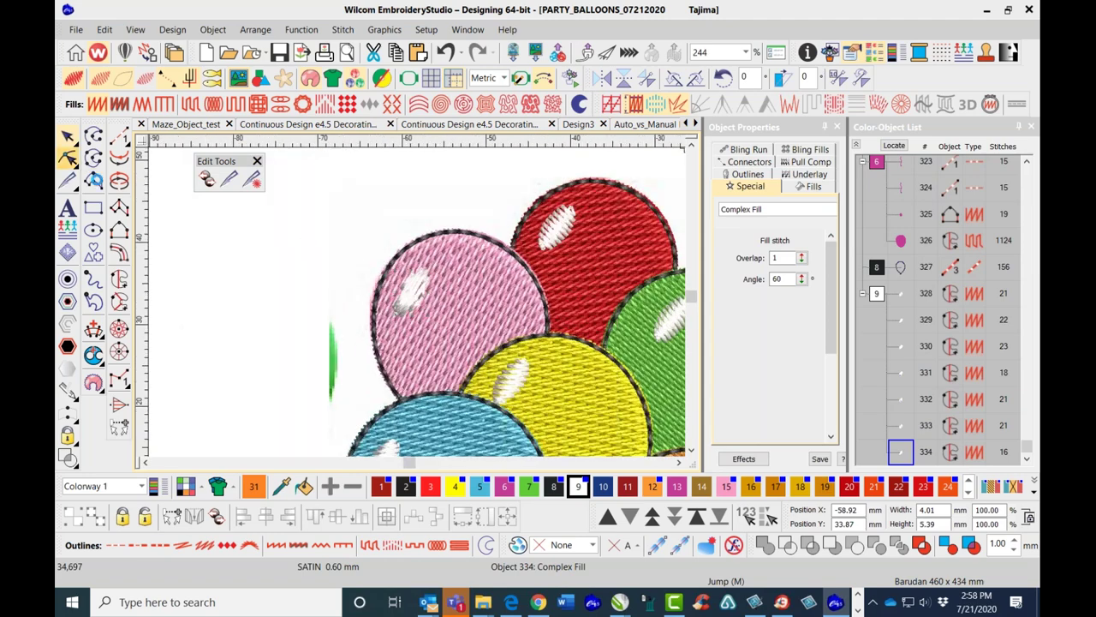
left_click(69, 157)
left_click(412, 286)
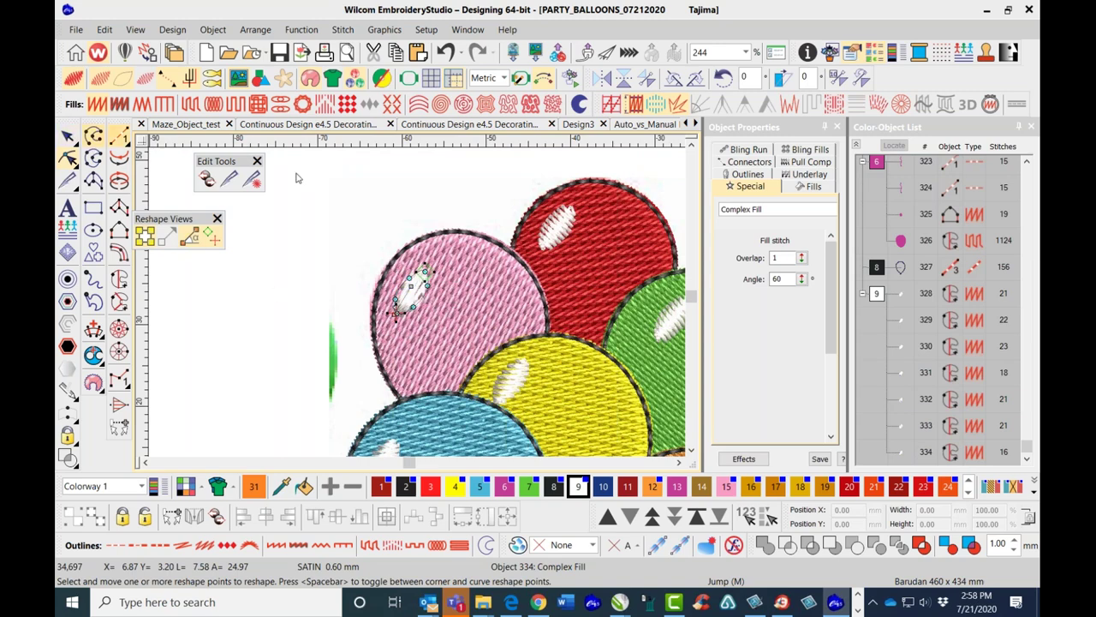
mouse_move(414, 290)
left_click_drag(415, 290, 421, 323)
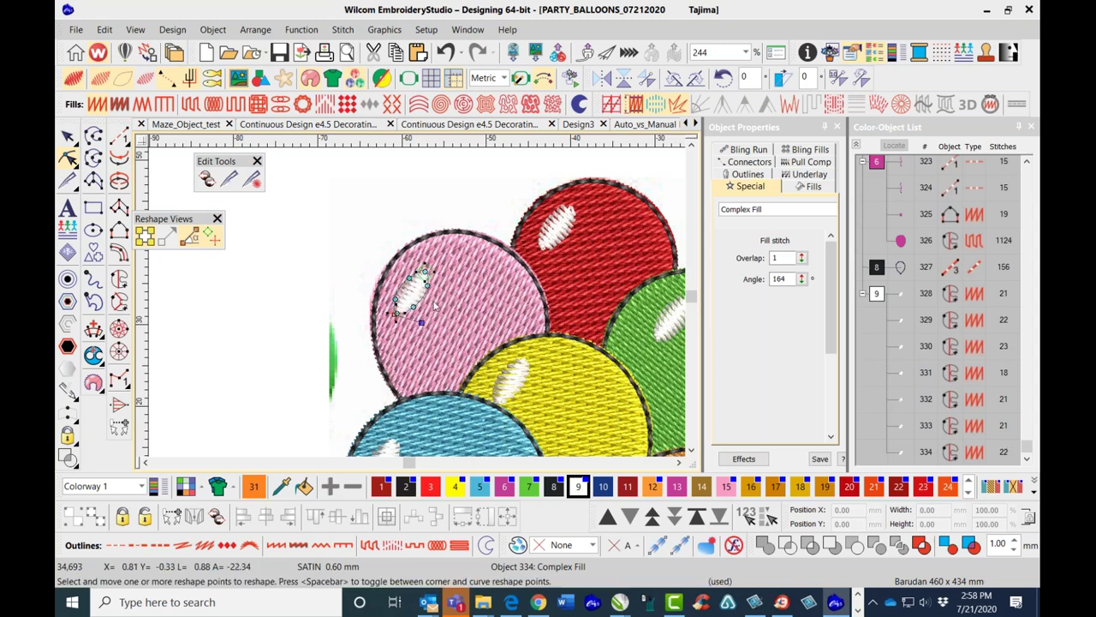
left_click(67, 135)
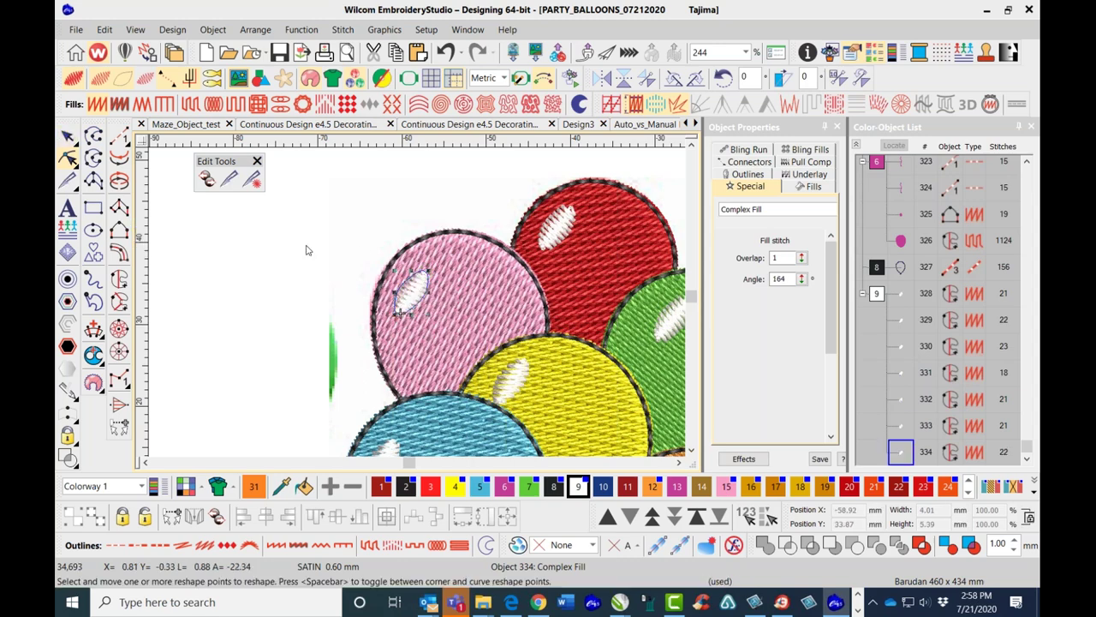
Set the pink balloon's fill stitch angle to 164° and dismiss the chat notification.
left_click(463, 313)
double_click(784, 278)
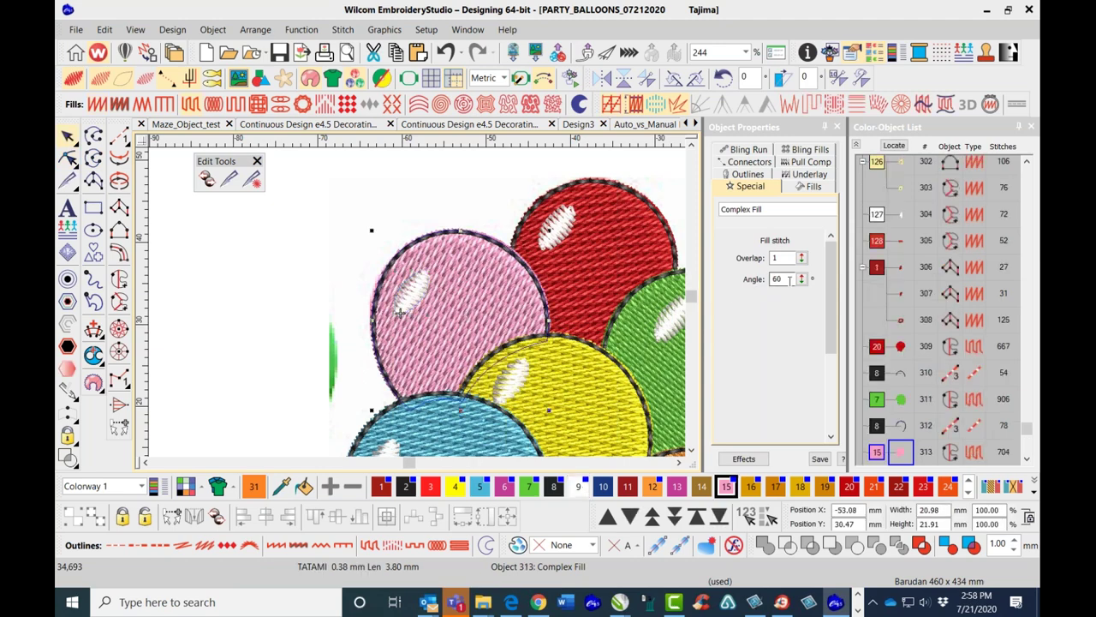
type("164")
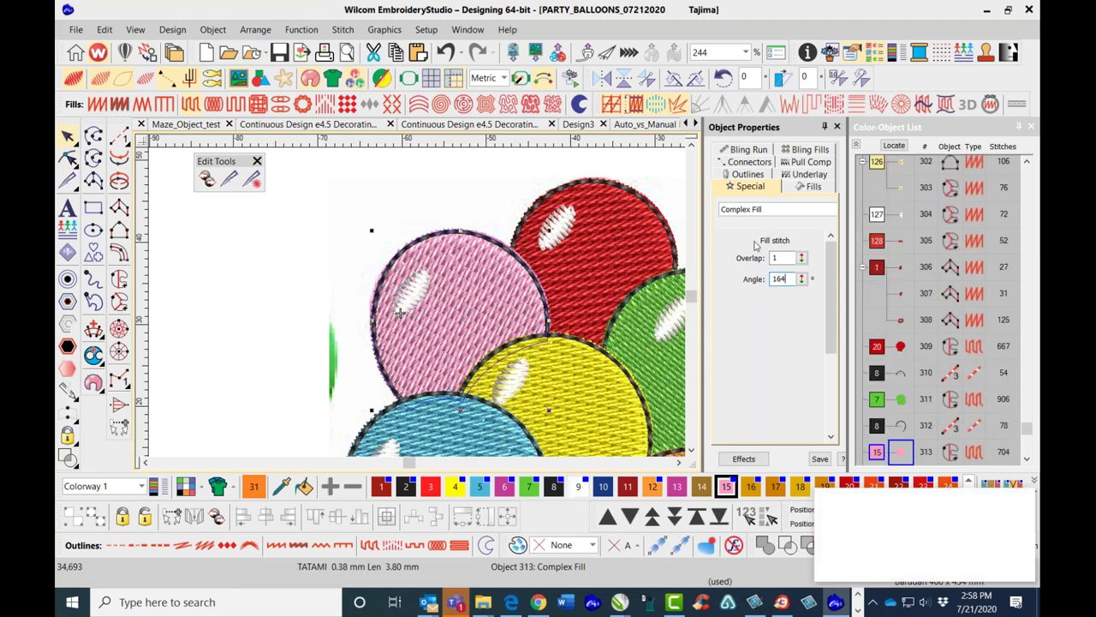
key("Return")
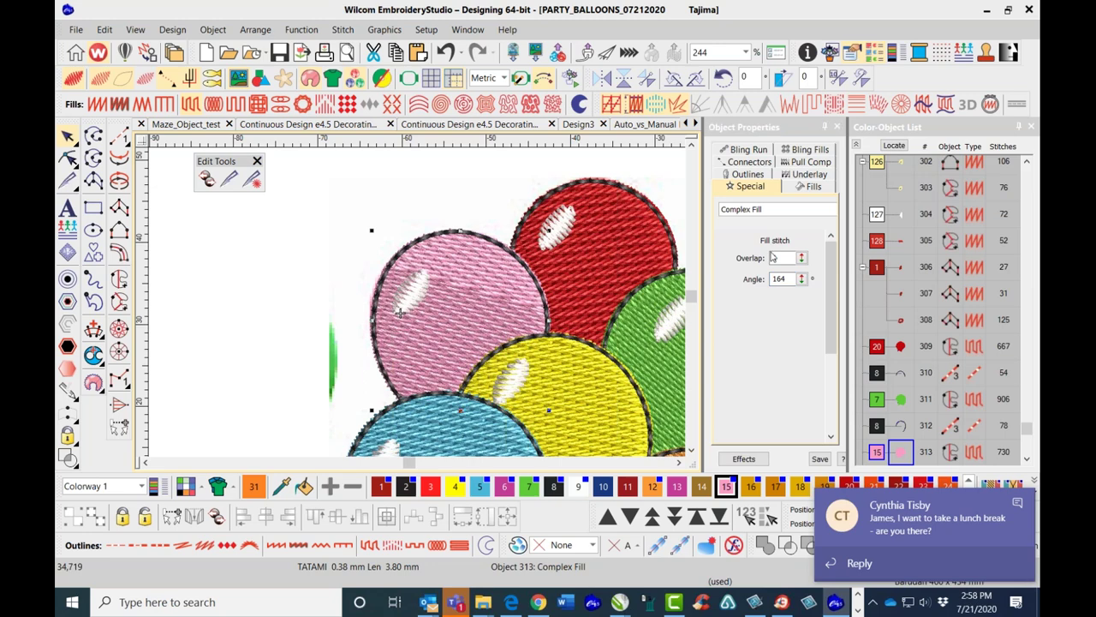
left_click(1018, 506)
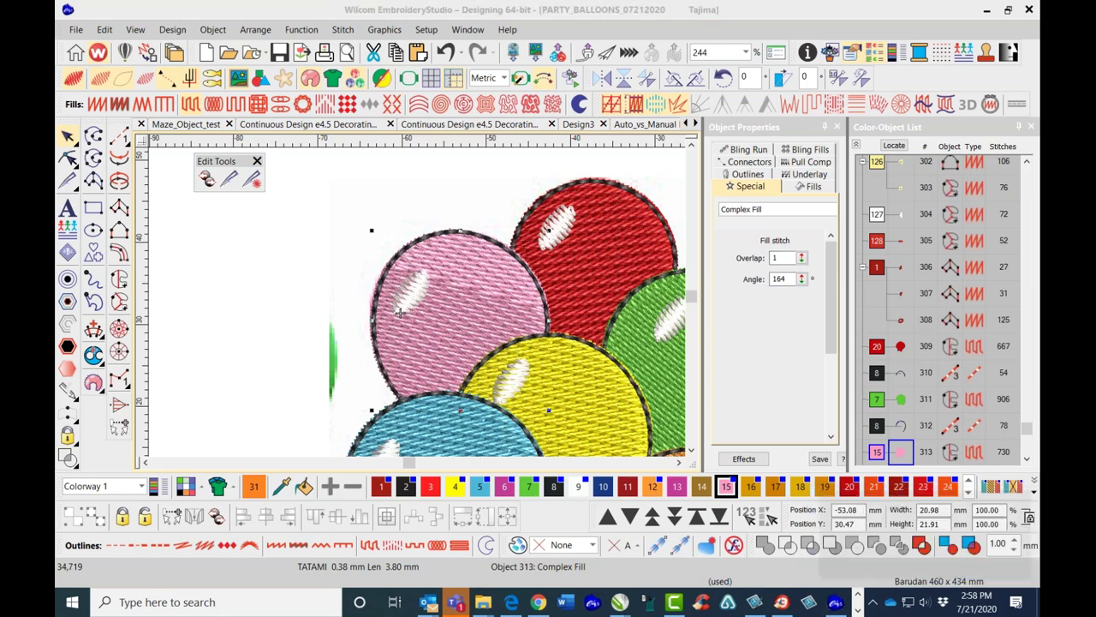
Check the stitch angle of the red balloon's white highlight and set the balloon's fill angle to 142°.
left_click(569, 264)
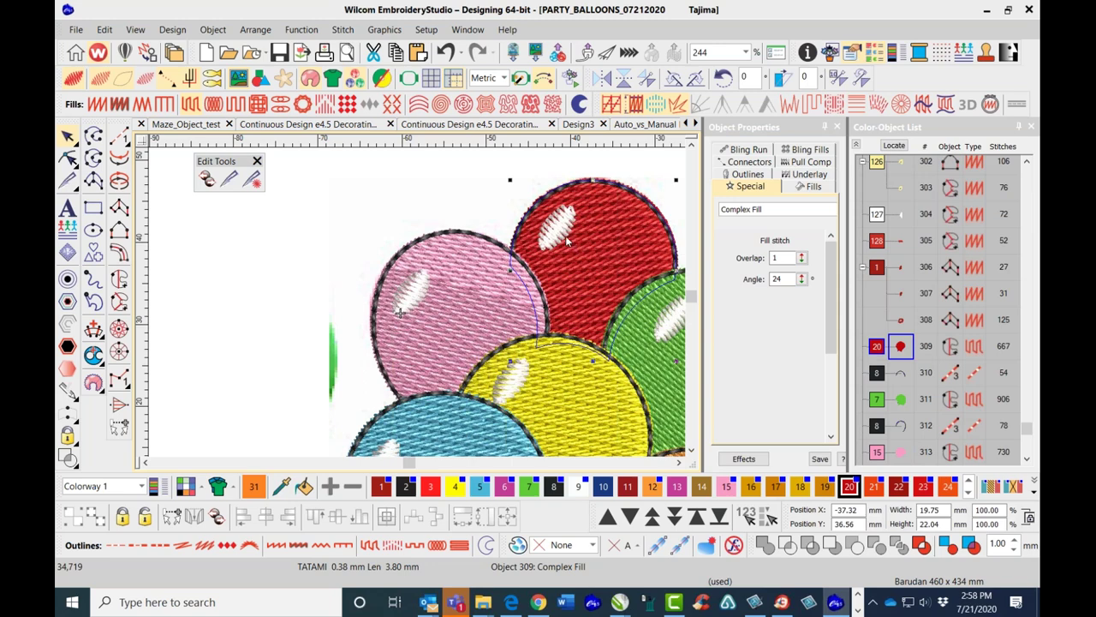
left_click(567, 241)
left_click_drag(793, 279, 745, 283)
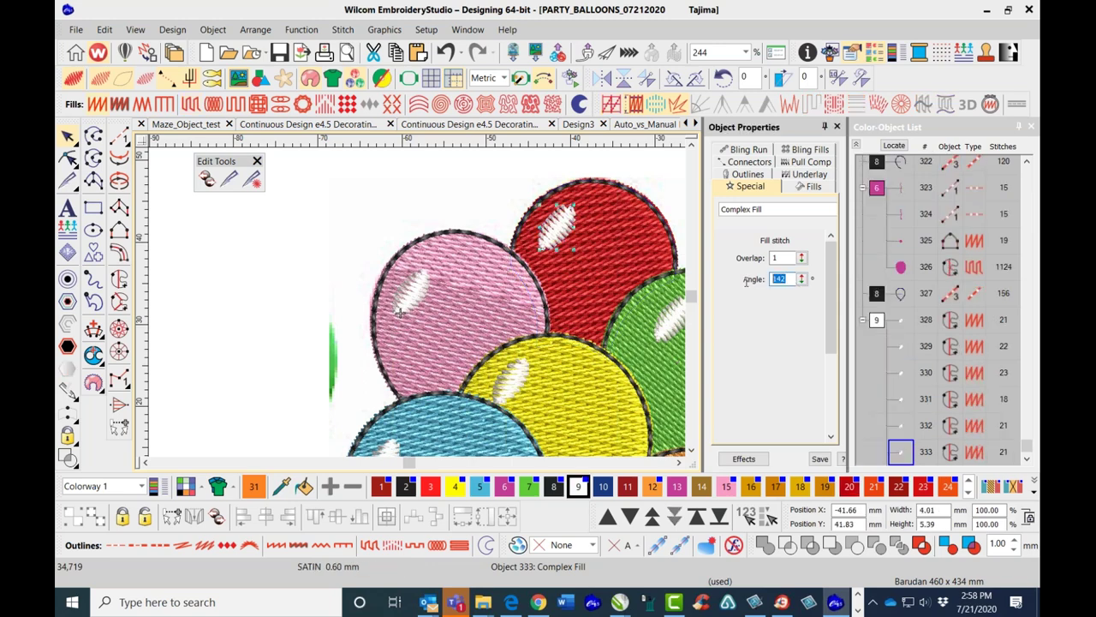
left_click(631, 241)
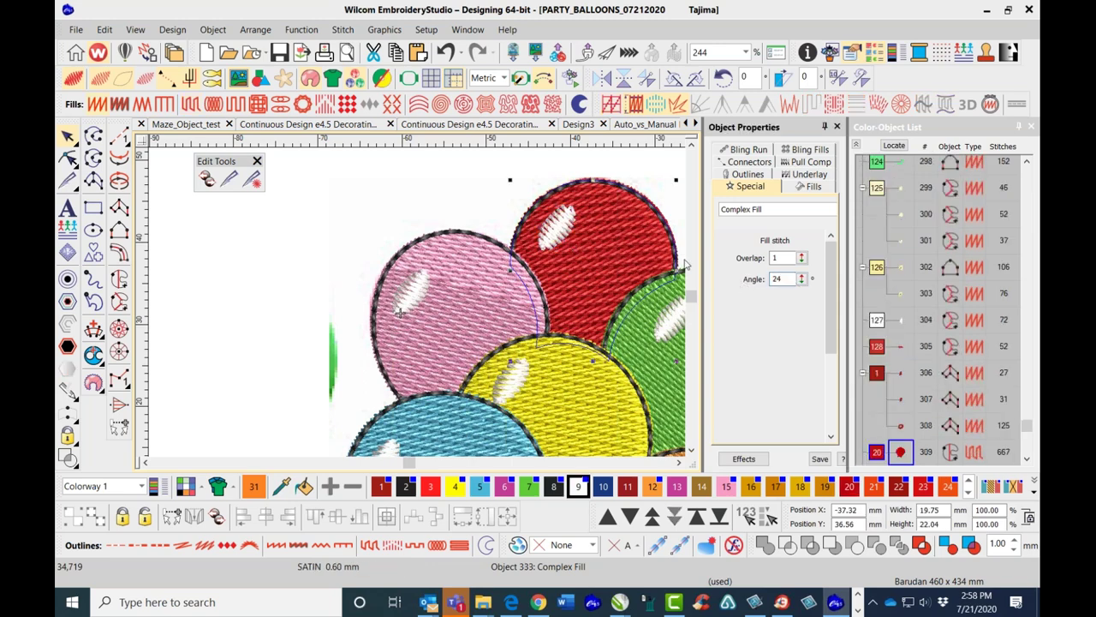
left_click(565, 233)
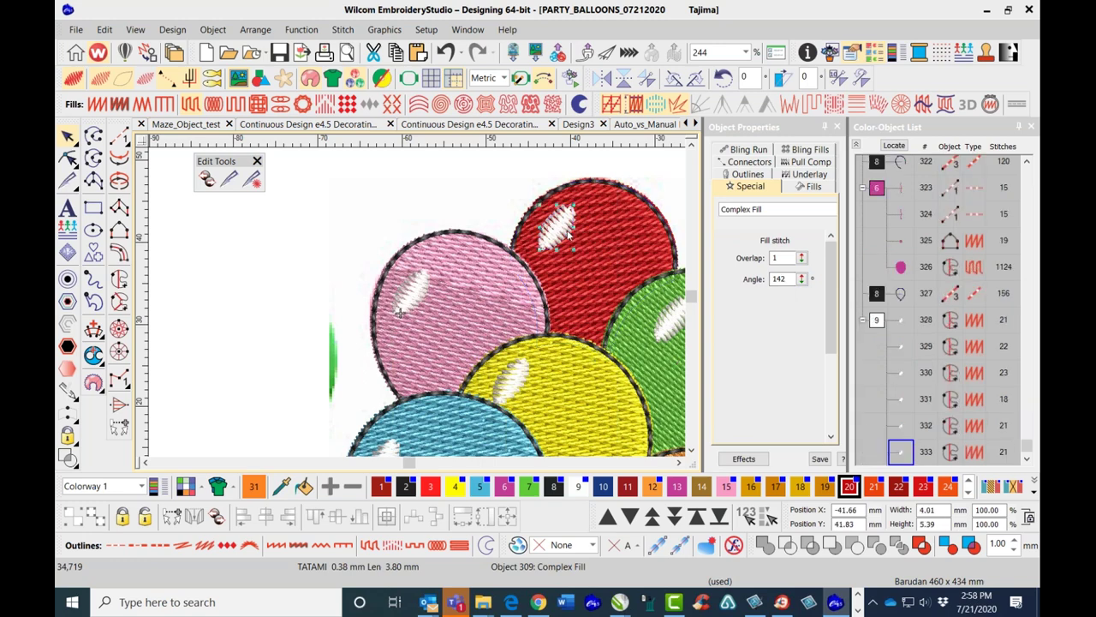
left_click(612, 253)
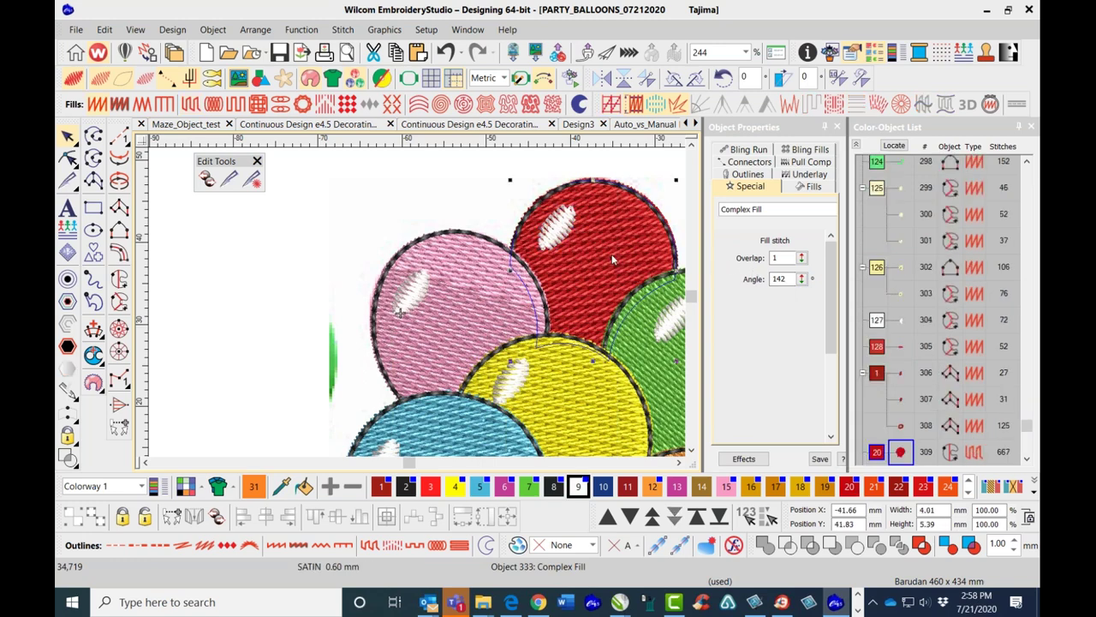
double_click(778, 278)
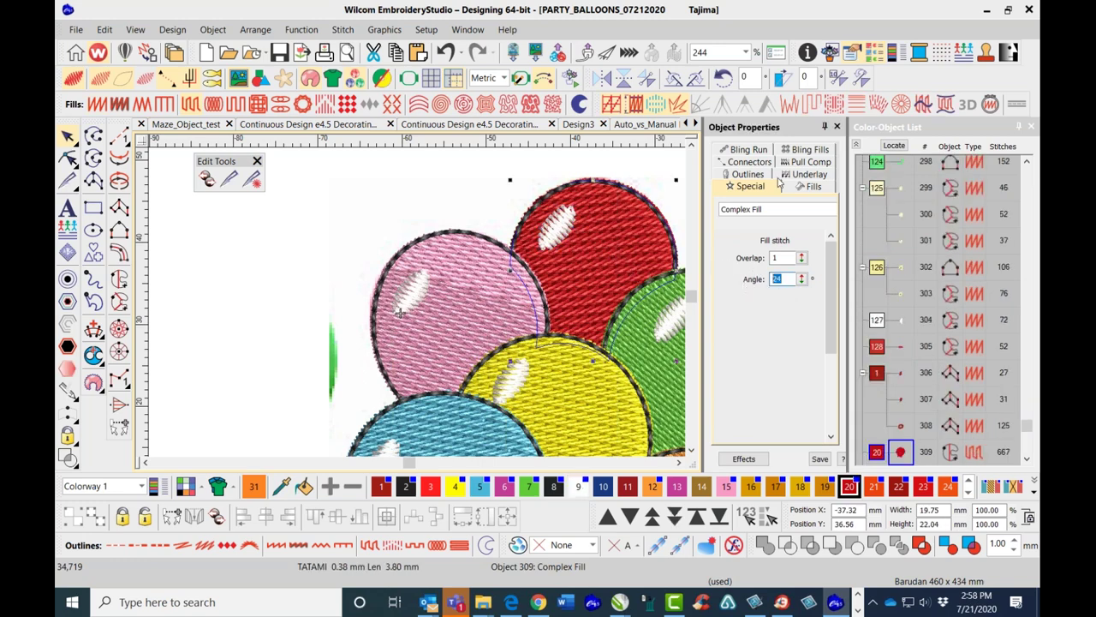
type("142")
key("Return")
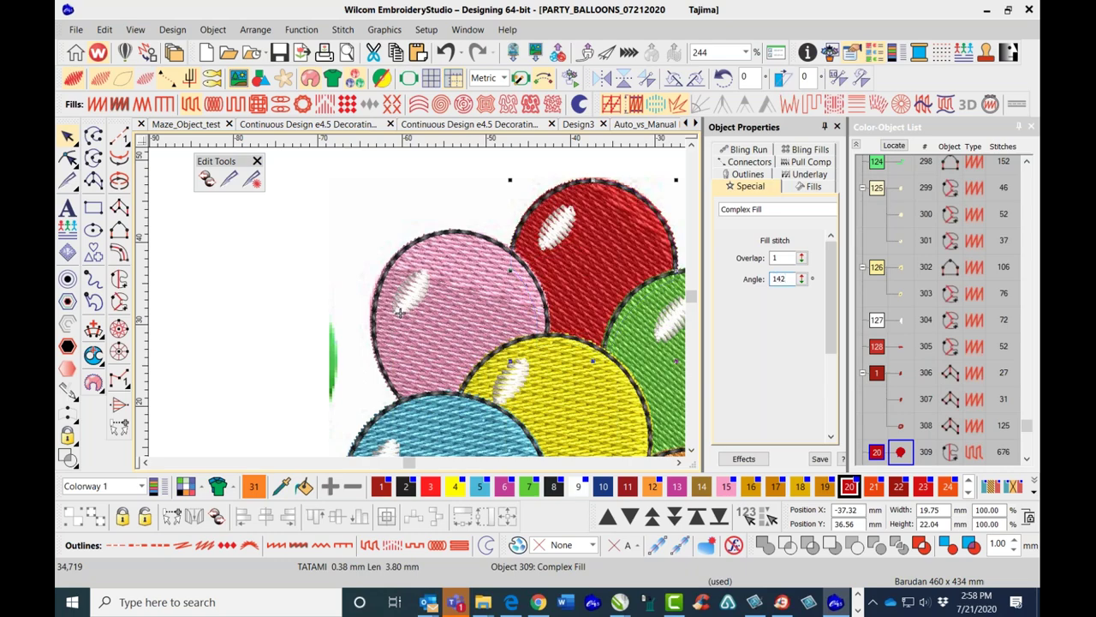
Clear the balloon selection and delete the stray red letter P beside the balloon bunch.
left_click(278, 331)
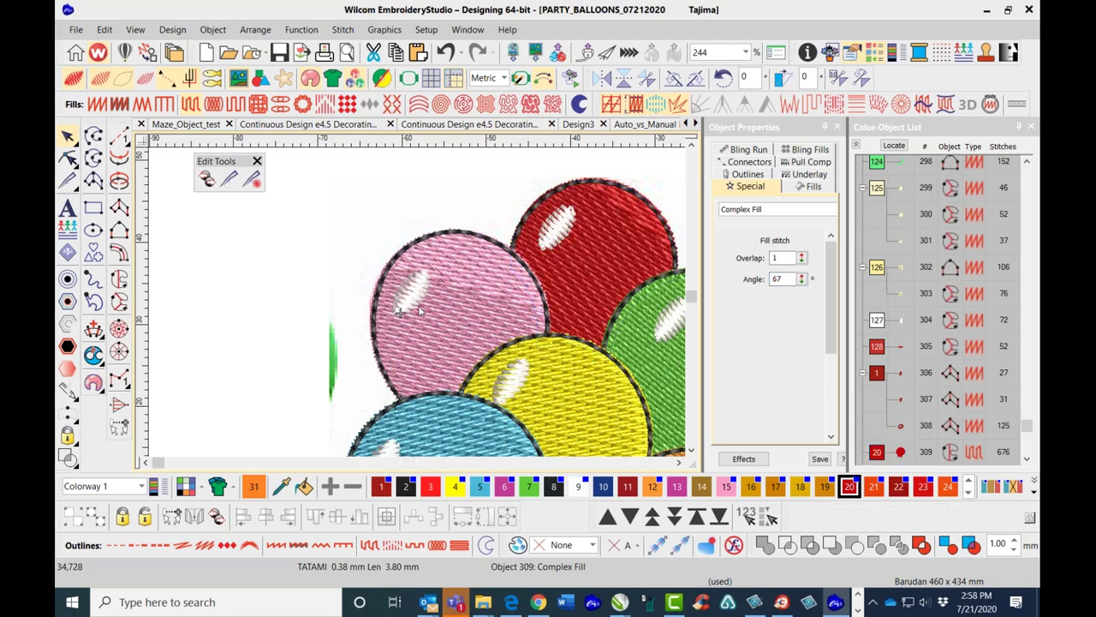
scroll(517, 296, "down", 2)
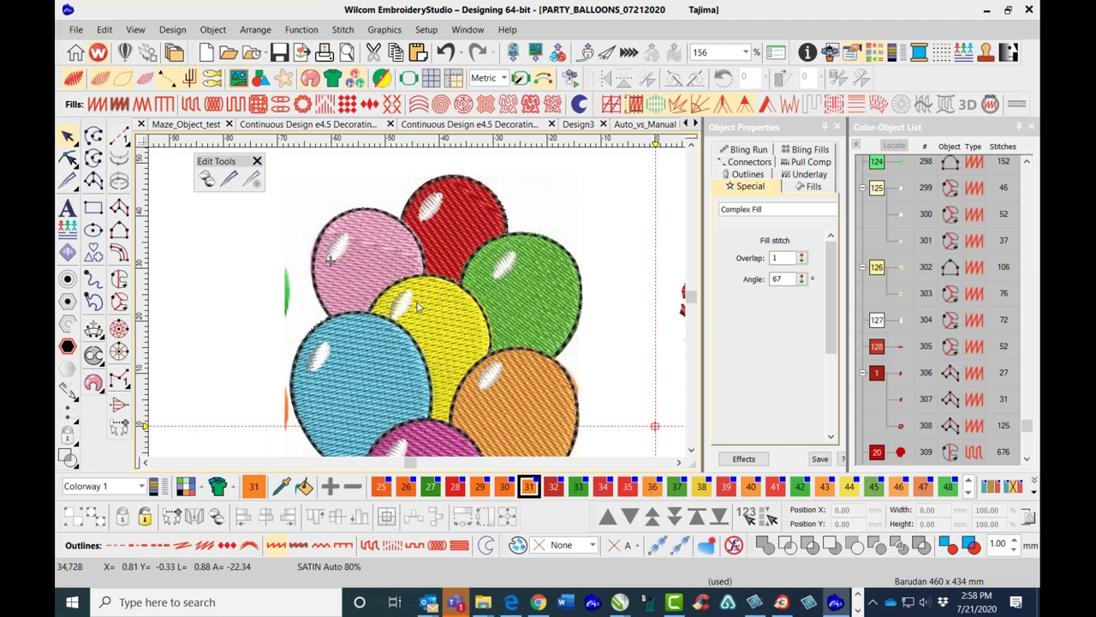
scroll(417, 307, "down", 1)
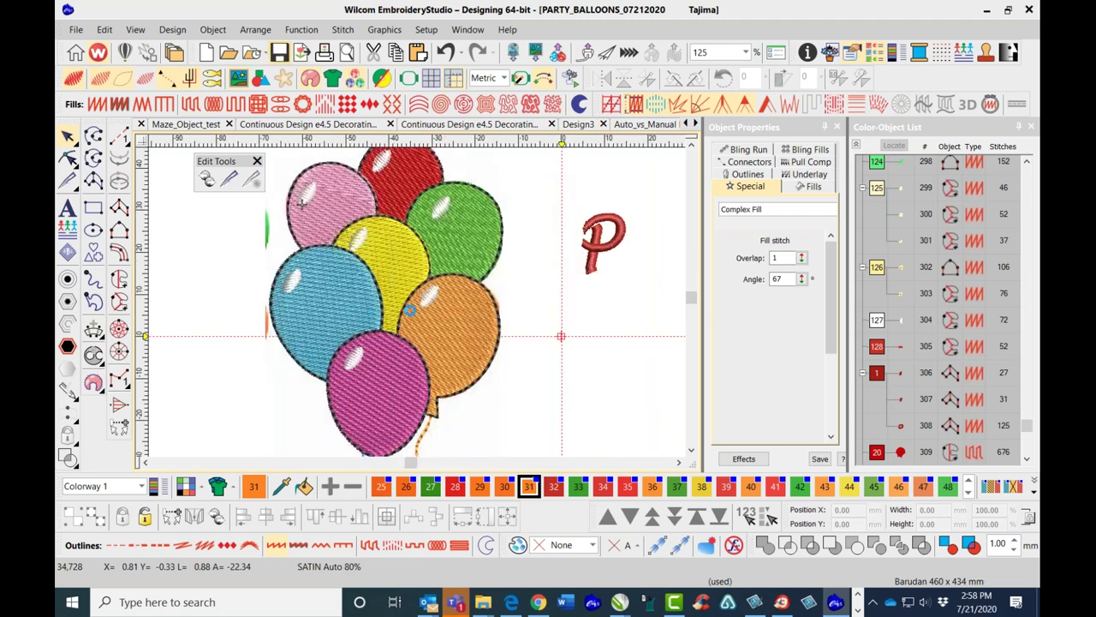
scroll(423, 295, "down", 2)
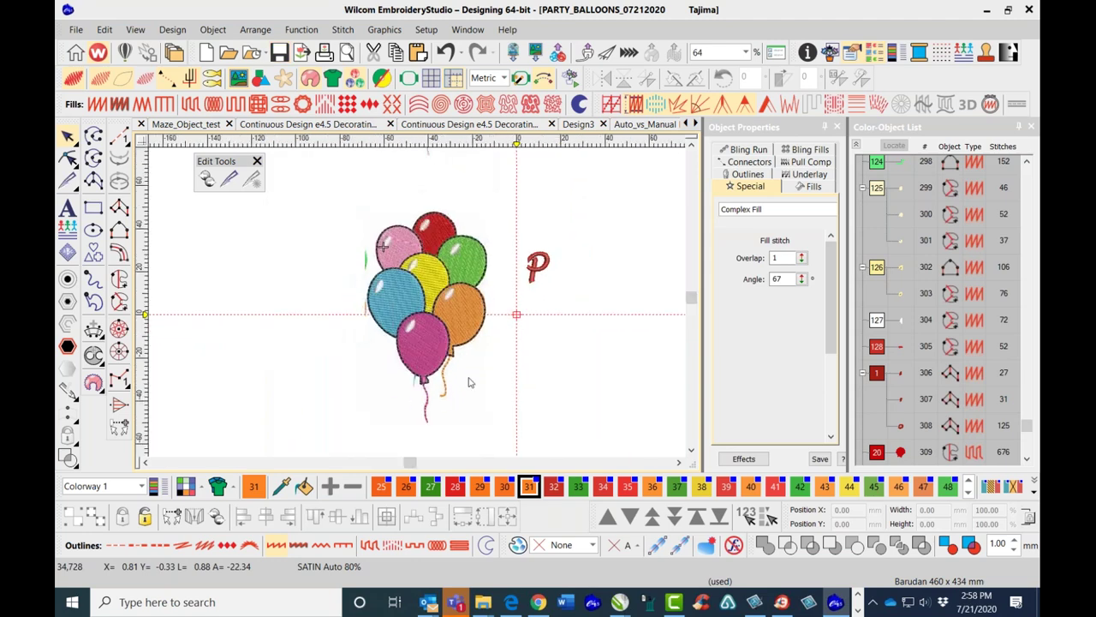
key("alt+Tab")
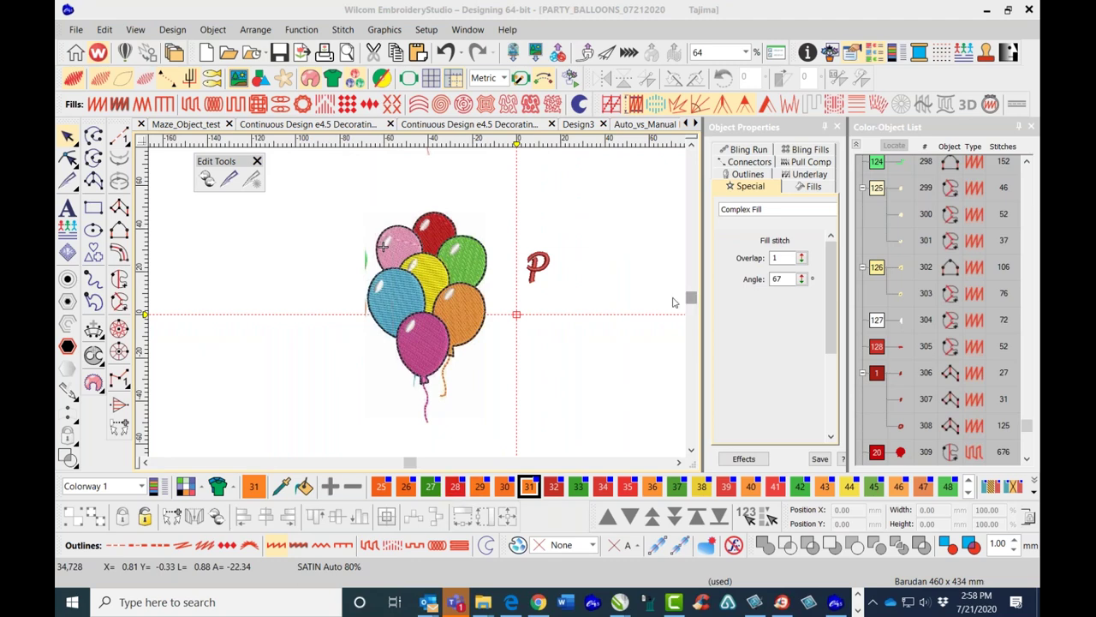
left_click(550, 273)
left_click_drag(521, 216, 587, 303)
key("Delete")
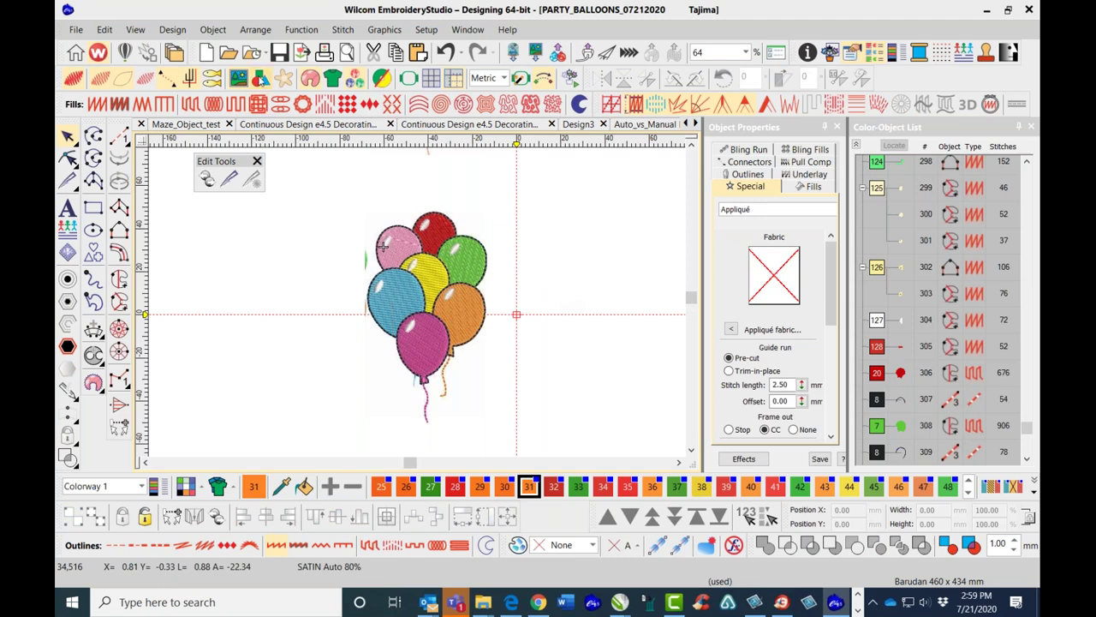
Show the vector artwork, then group and lock the black PARTY BALLONS! vector lettering.
left_click(260, 78)
left_click(597, 326)
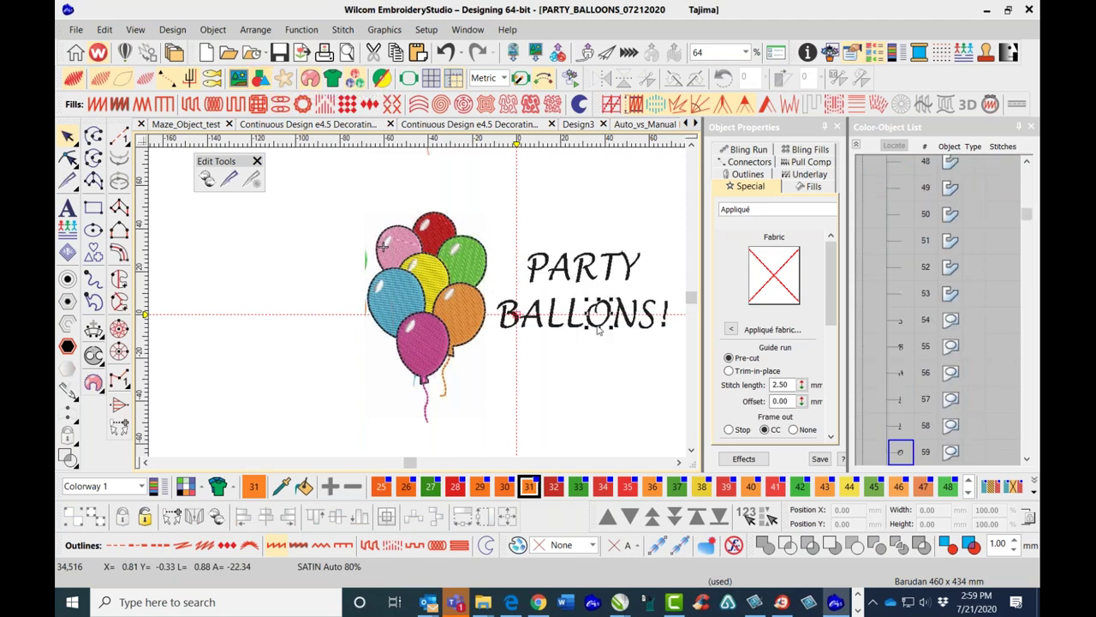
scroll(490, 335, "down", 2)
left_click_drag(488, 334, 356, 226)
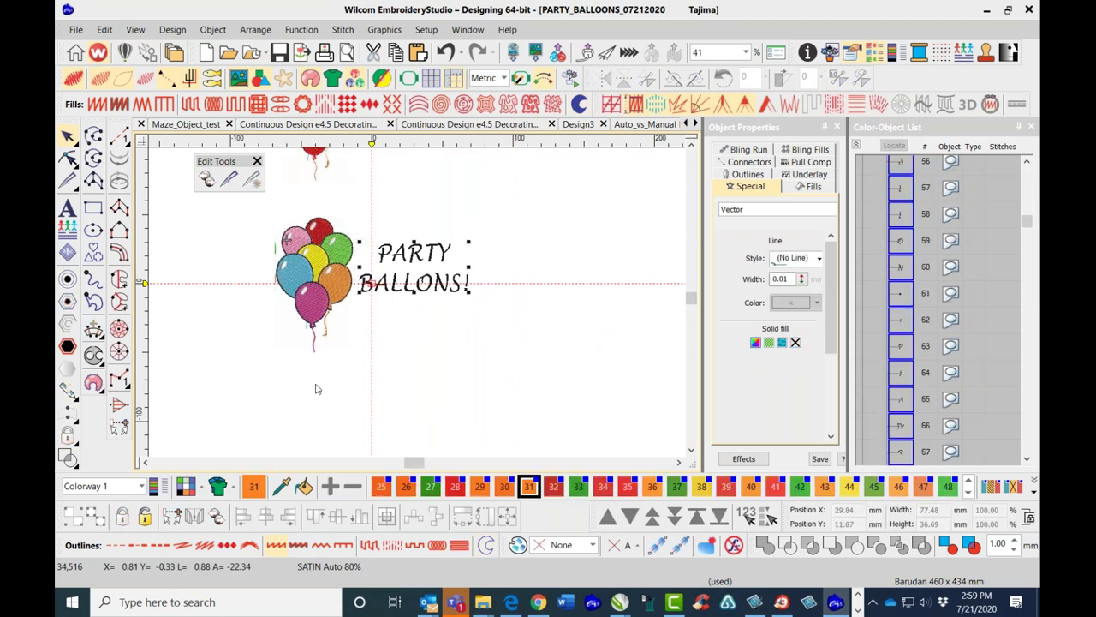
key("ctrl+g")
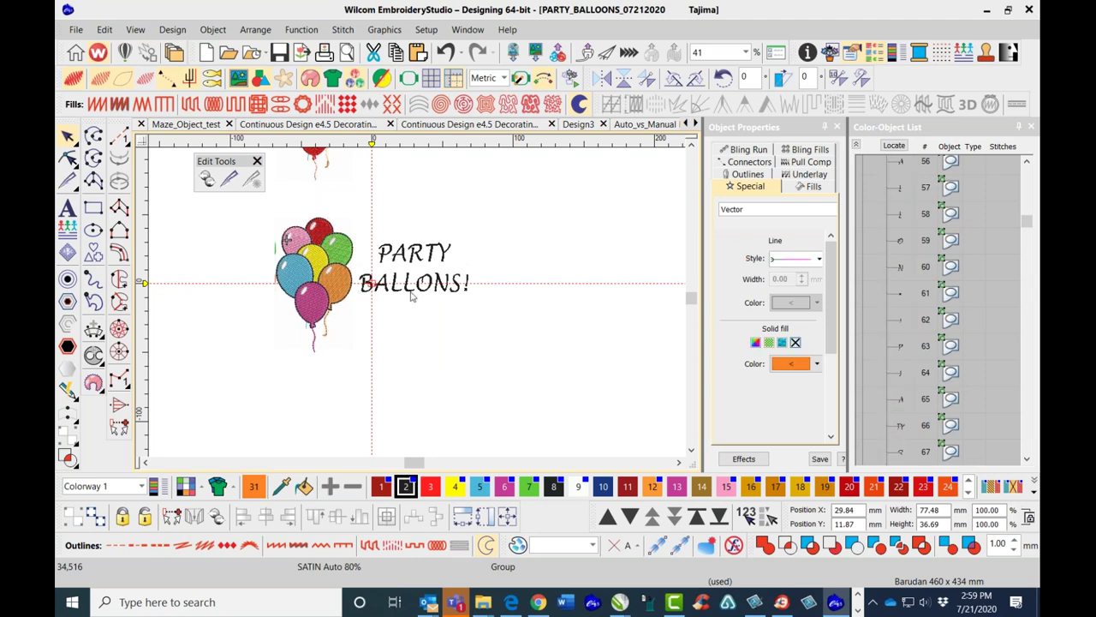
key("k")
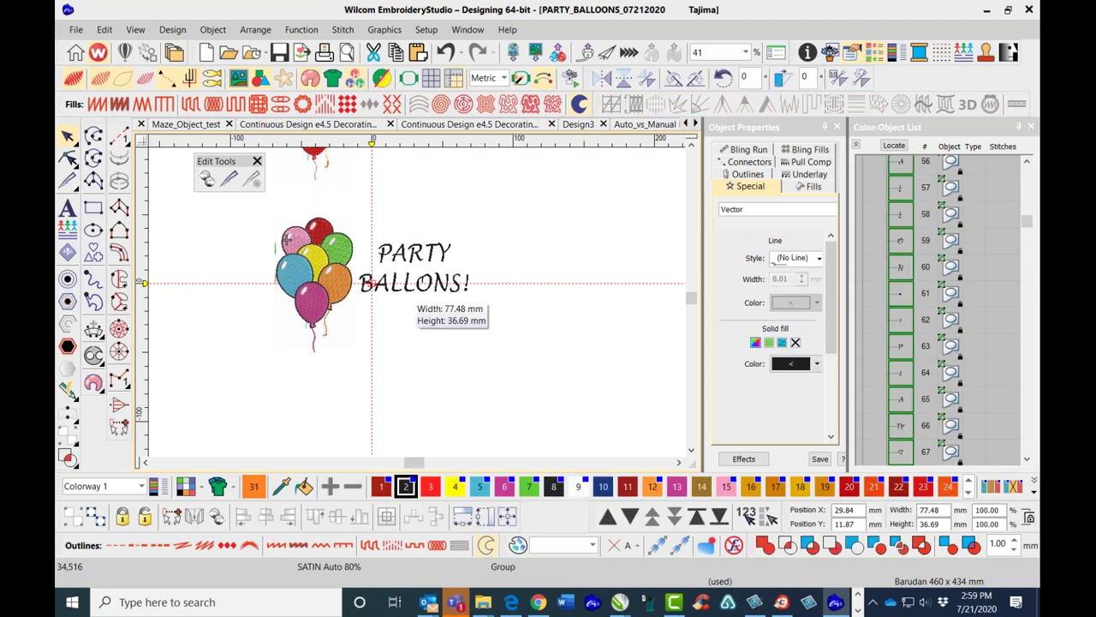
Move the stitched PARTY BALLONS! lettering from the upper design onto the locked vector lettering and hide the vector artwork.
scroll(414, 225, "down", 2)
left_click_drag(470, 260, 384, 191)
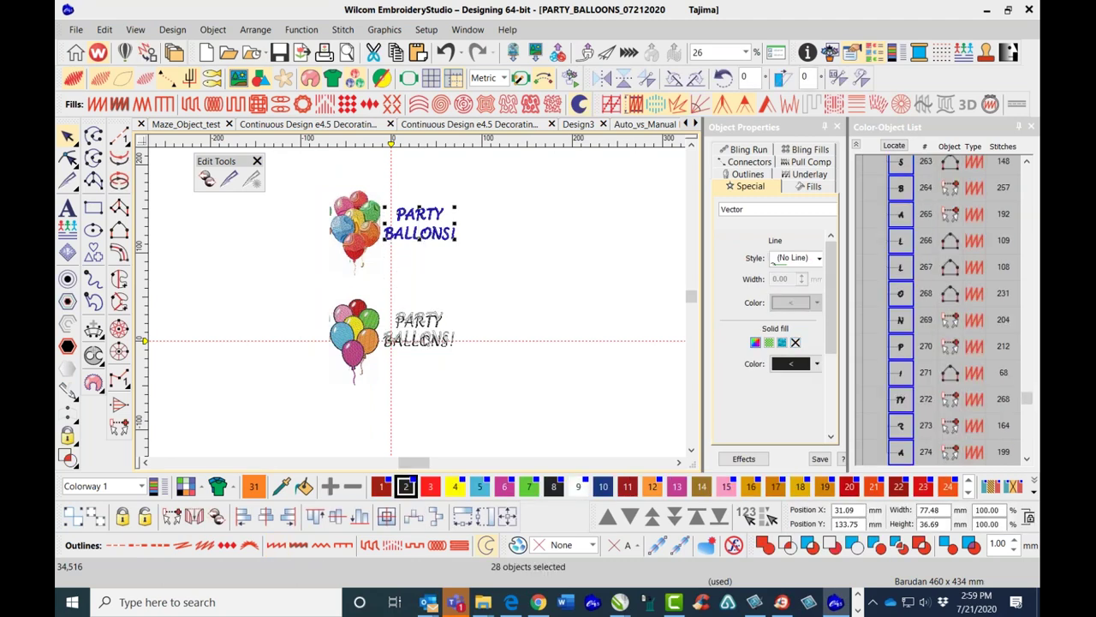
left_click_drag(424, 341, 421, 340)
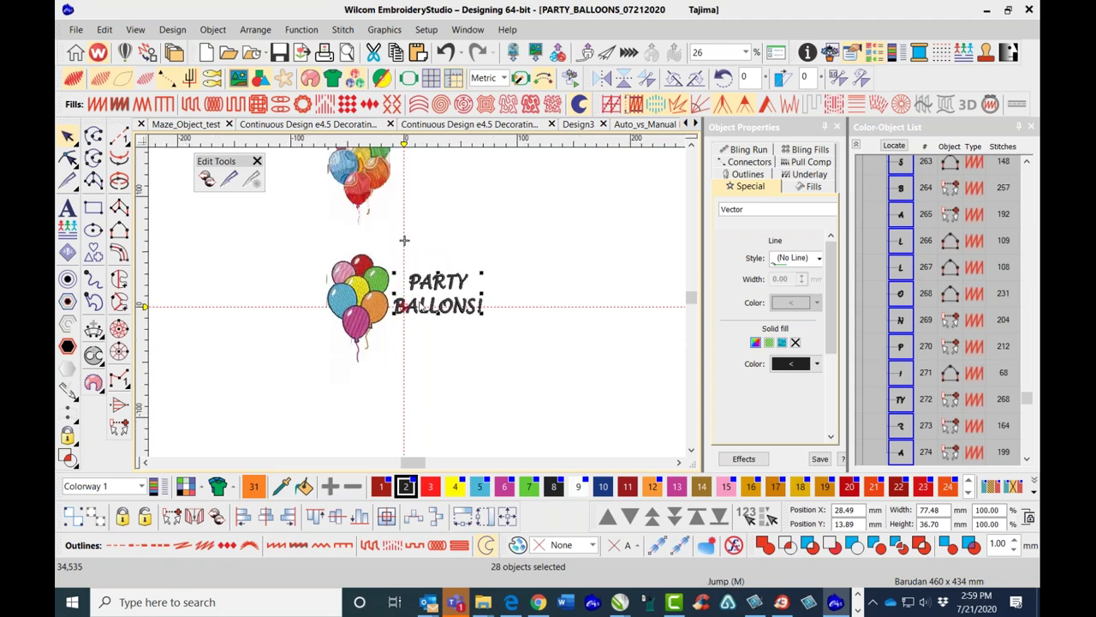
scroll(391, 207, "up", 1)
left_click(257, 79)
scroll(428, 304, "up", 2)
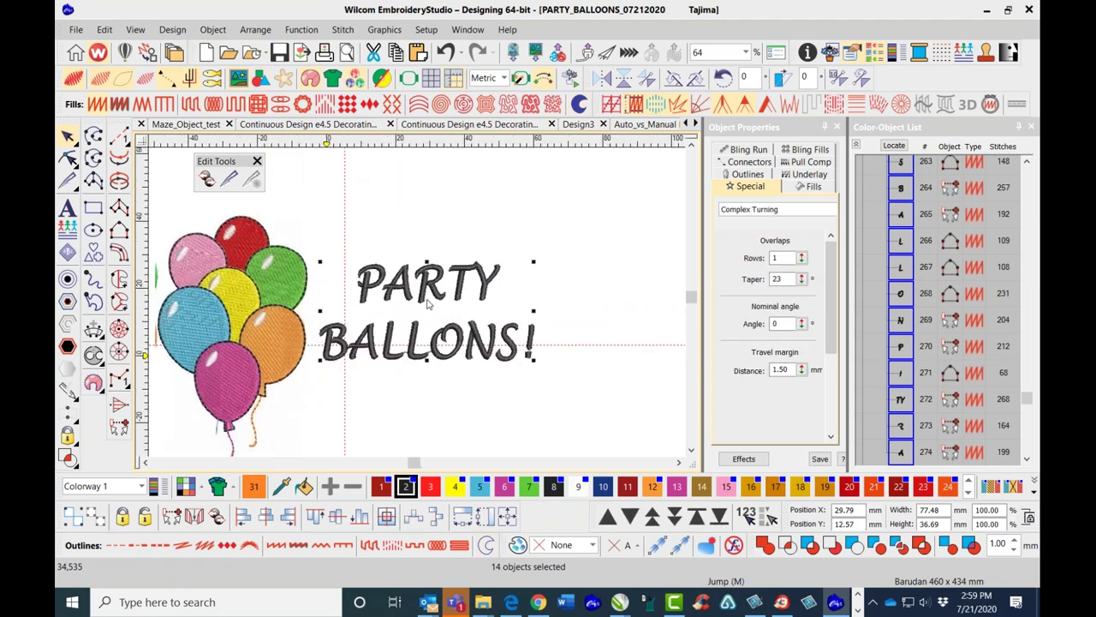
Turn on the first underlay for all the stitched PARTY BALLONS! letters, keeping the Edge run type.
scroll(428, 304, "up", 1)
scroll(436, 298, "up", 1)
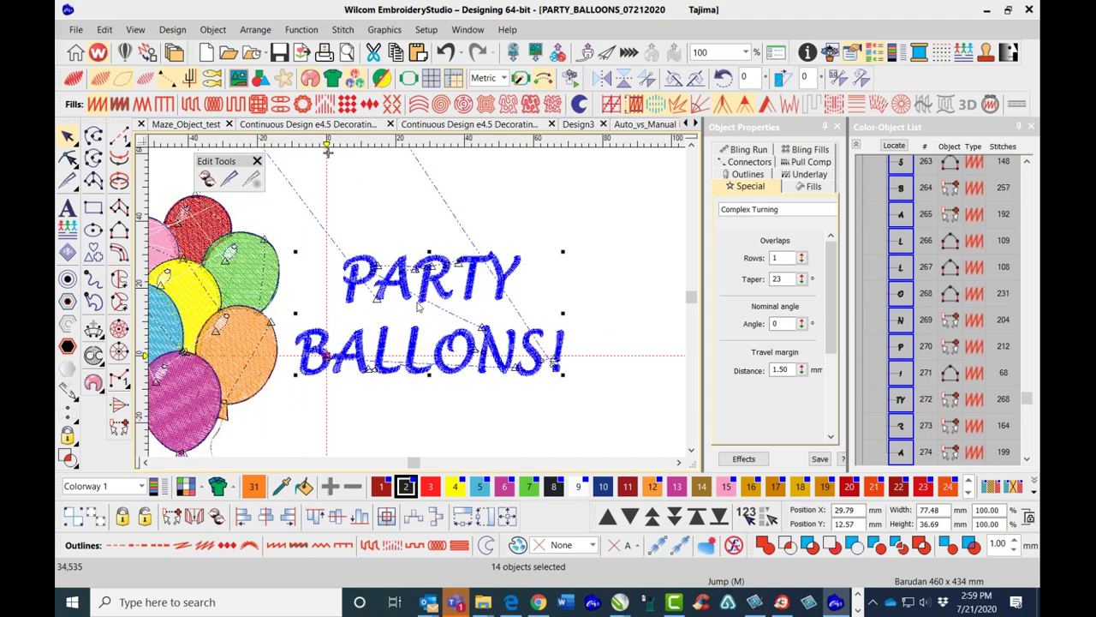
scroll(386, 313, "down", 1)
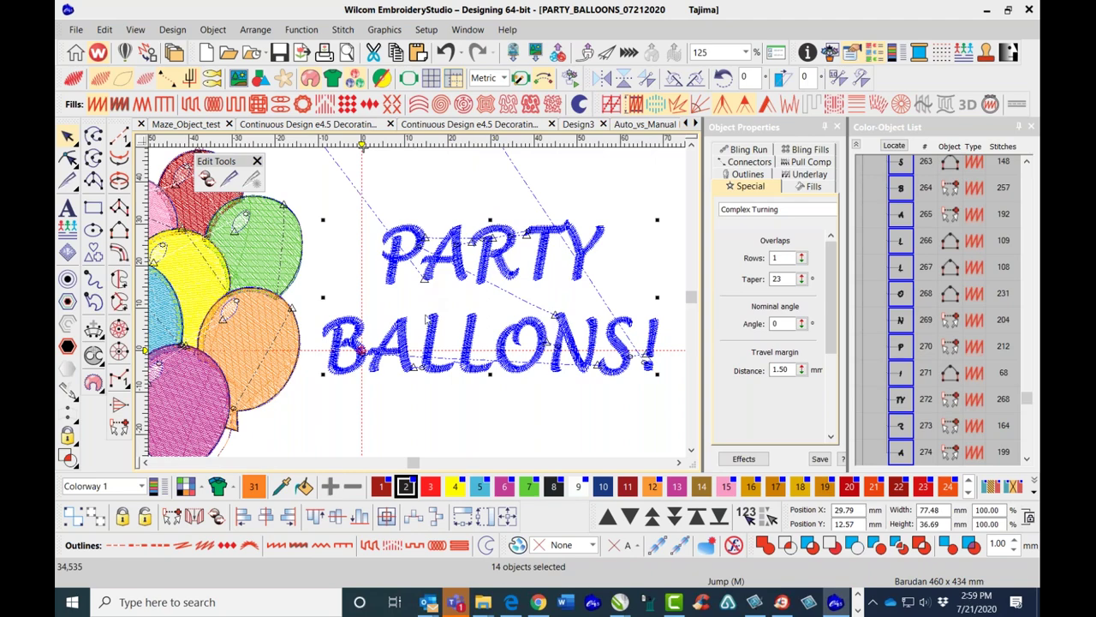
key("Escape")
scroll(419, 318, "down", 1)
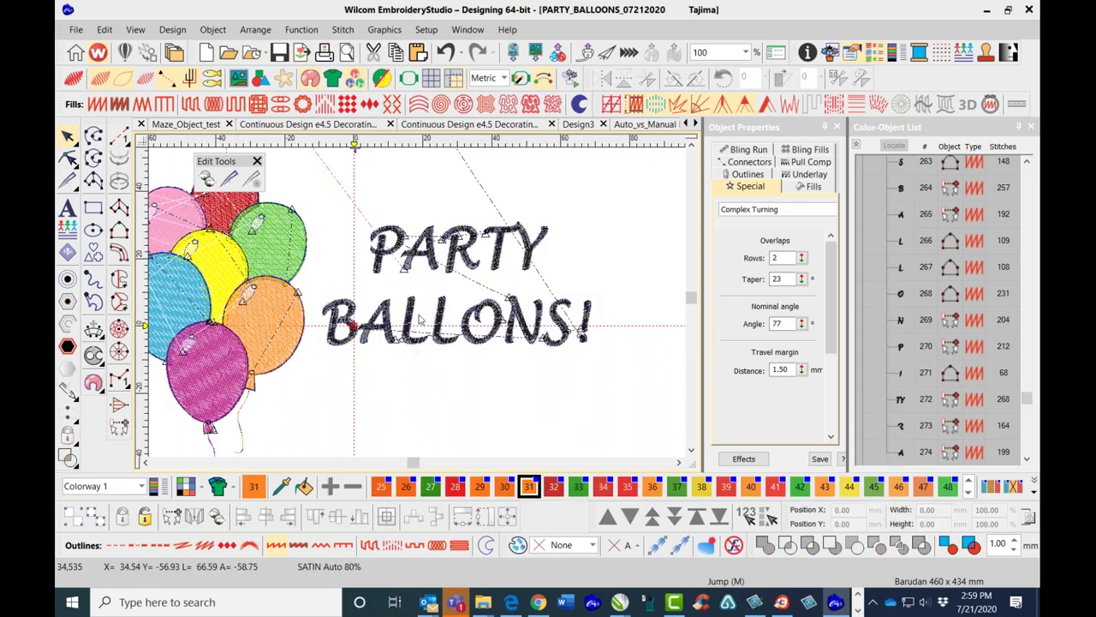
scroll(419, 303, "up", 1)
scroll(420, 303, "down", 1)
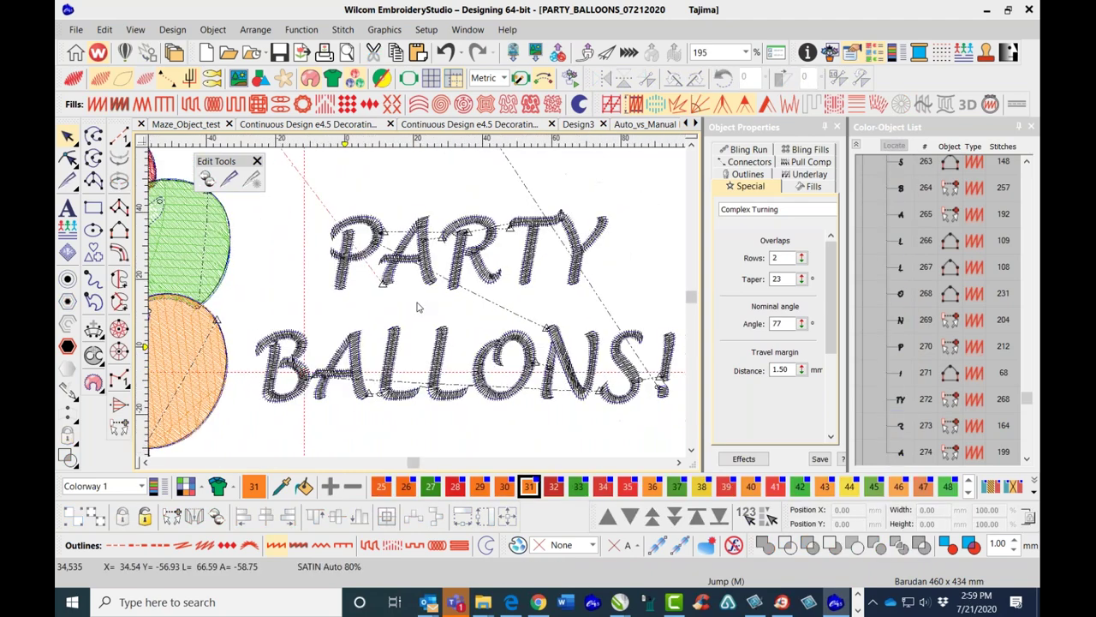
left_click_drag(311, 226, 629, 435)
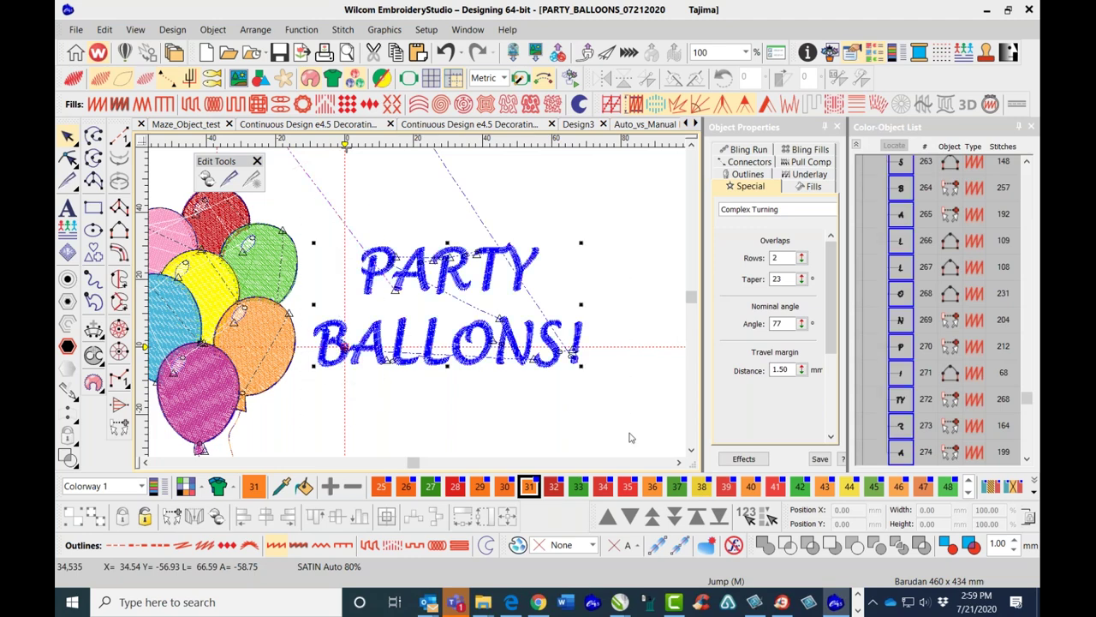
left_click(813, 174)
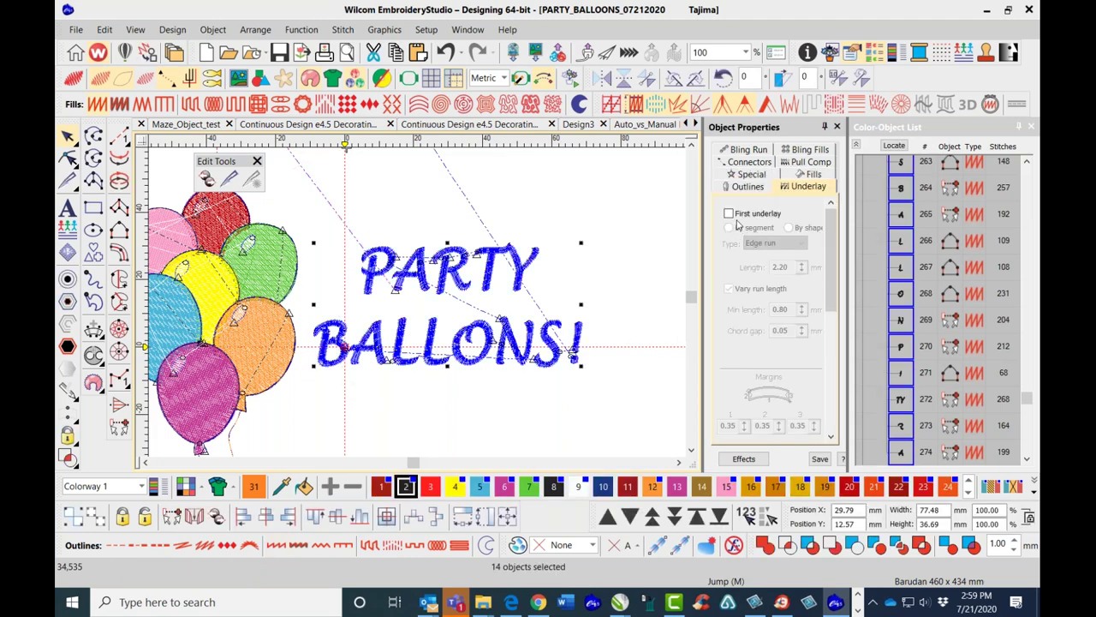
left_click(730, 214)
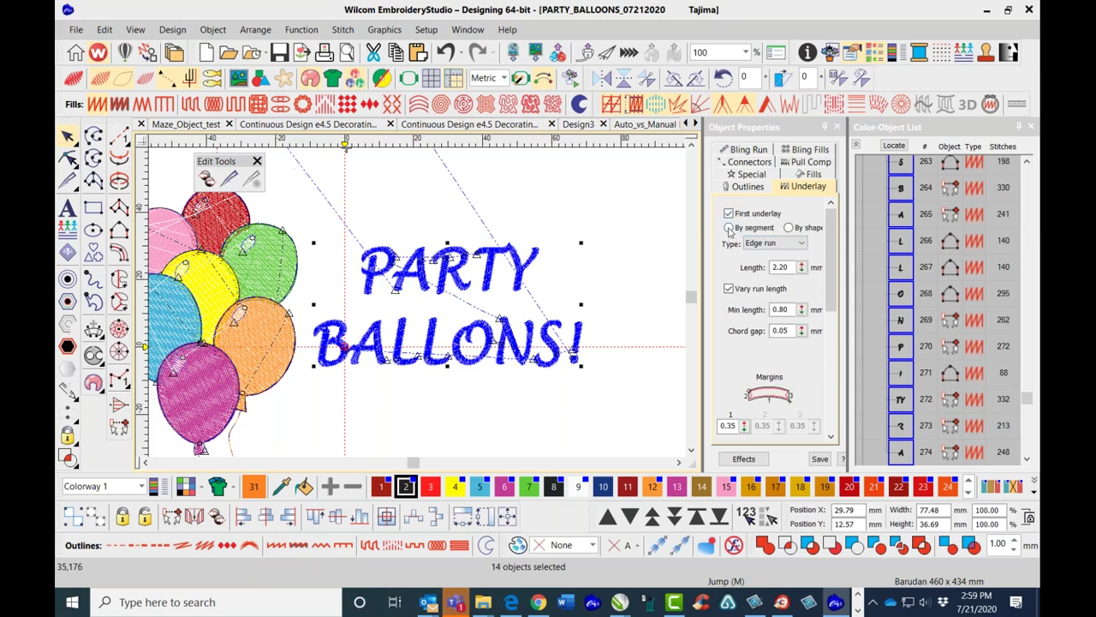
left_click(802, 244)
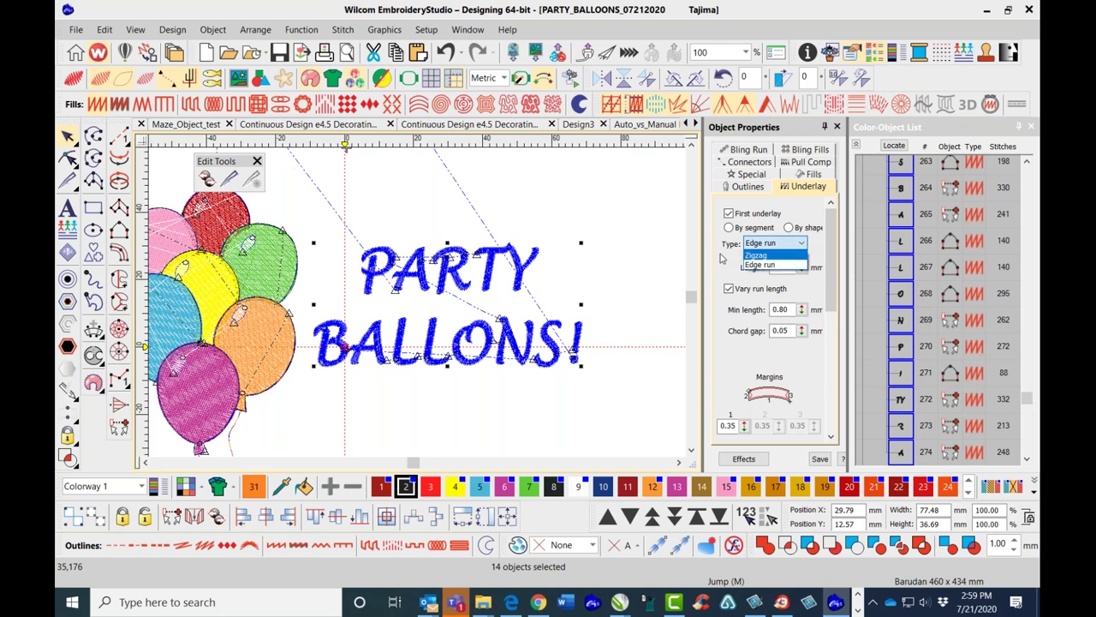
left_click(654, 247)
left_click(411, 228)
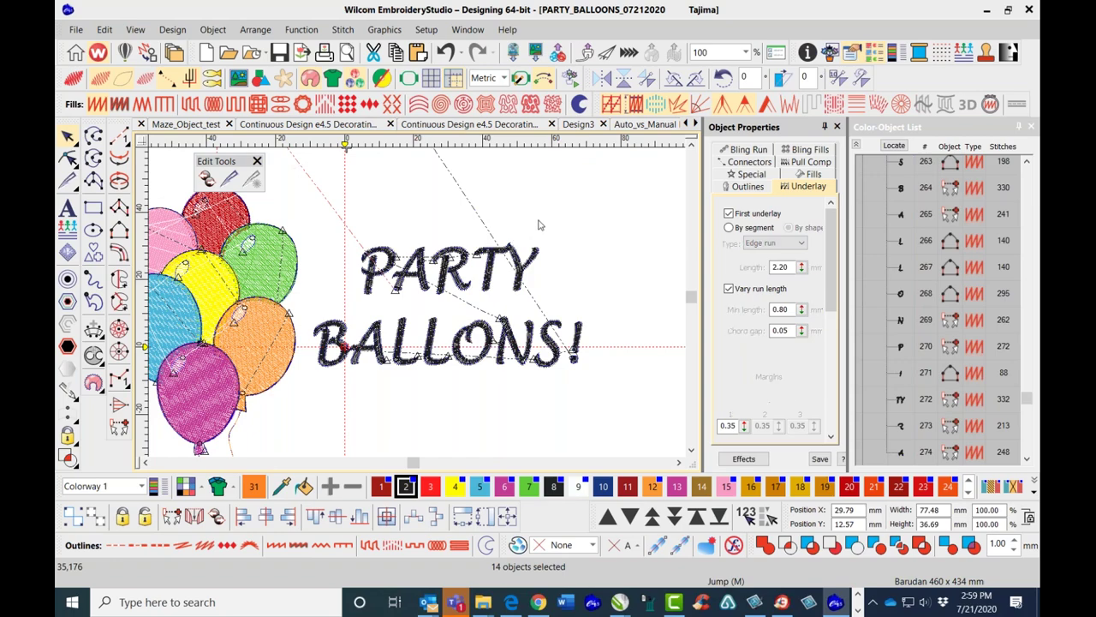
Set the first underlay of the letter P in PARTY to by segment with the Center Run type.
scroll(418, 306, "up", 7)
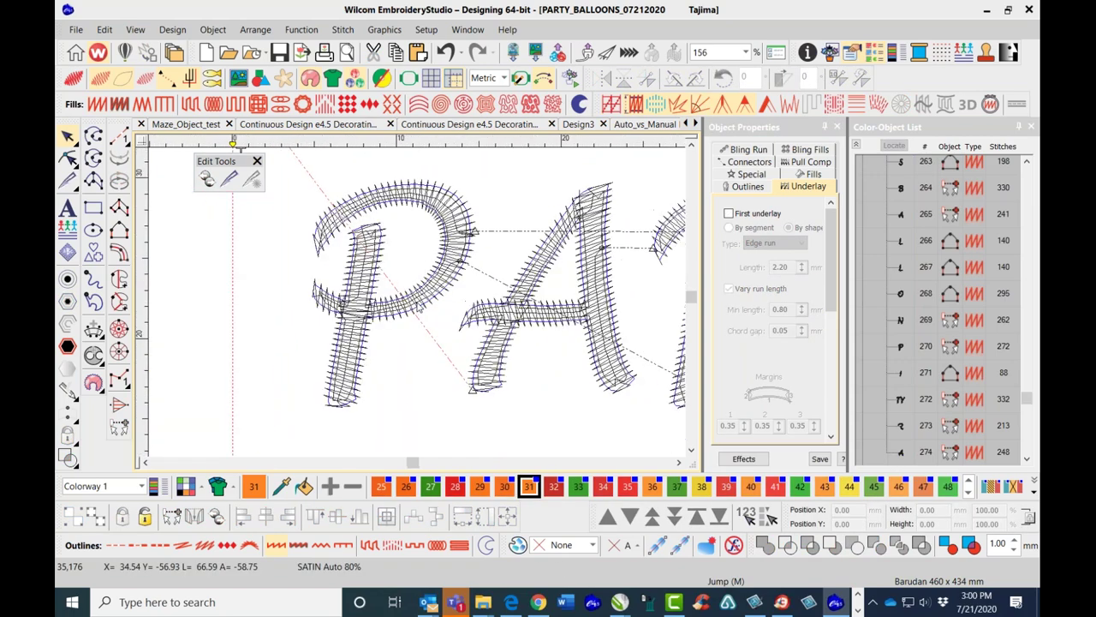
scroll(417, 306, "down", 4)
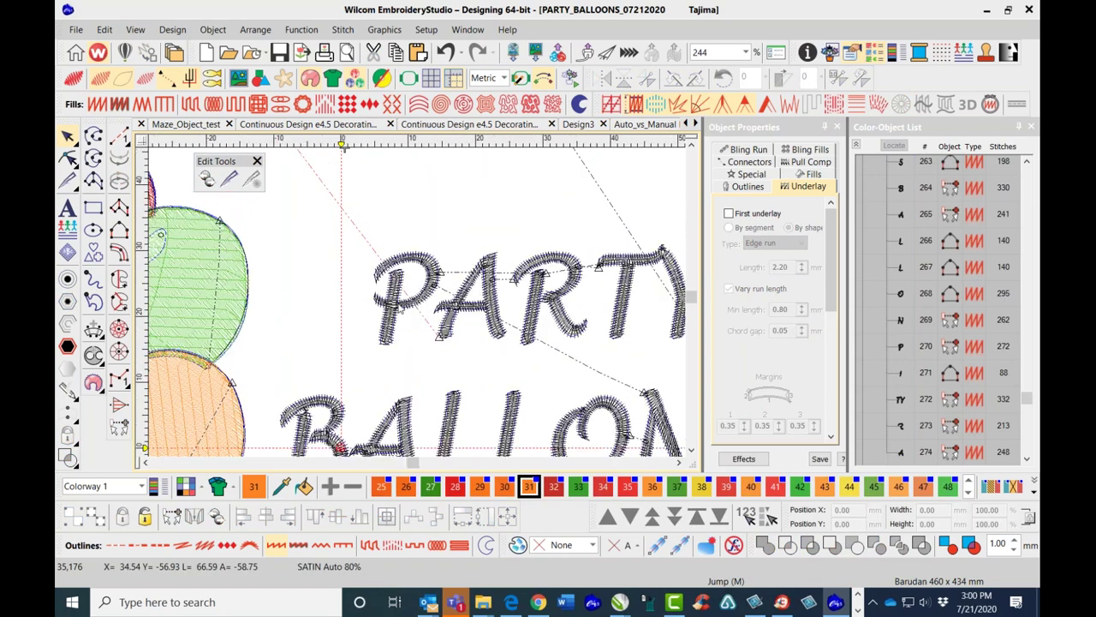
left_click(418, 305)
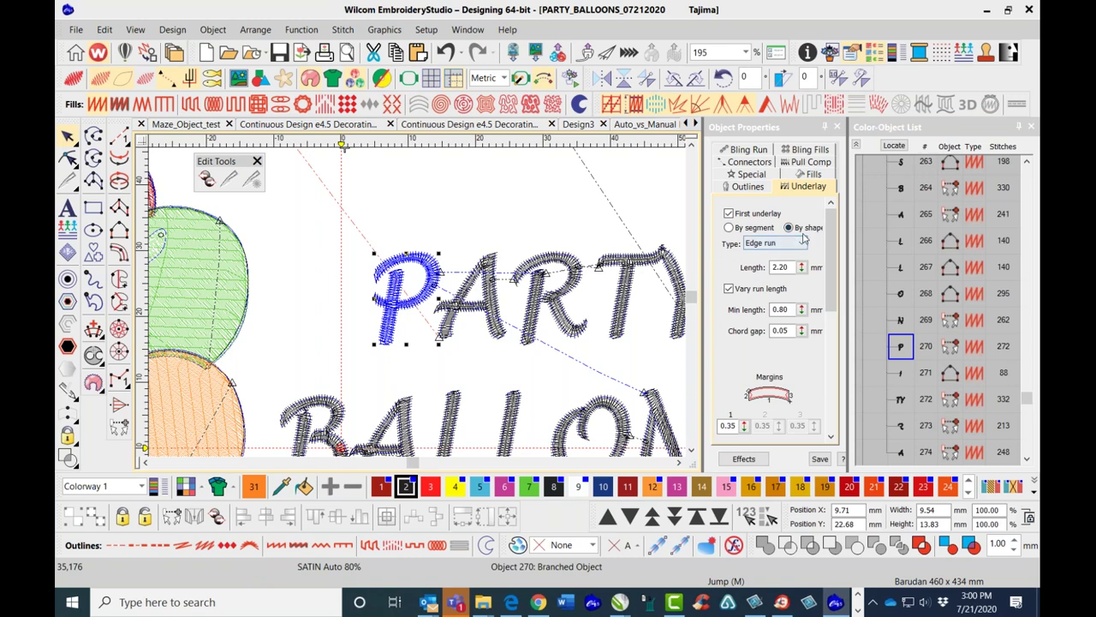
left_click_drag(702, 296, 678, 303)
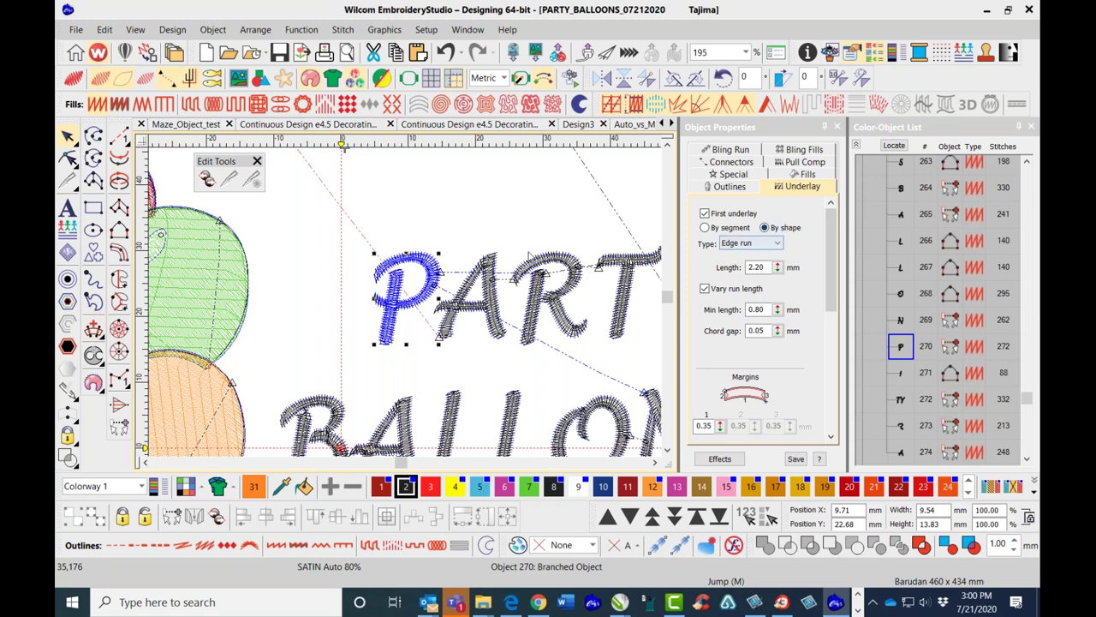
left_click(704, 227)
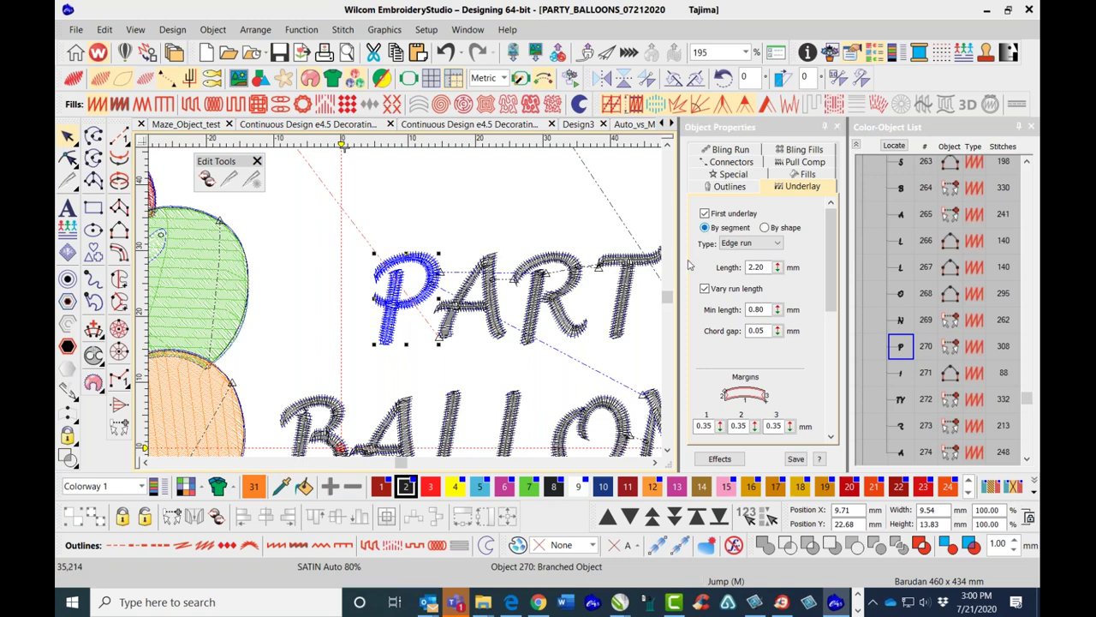
left_click(765, 228)
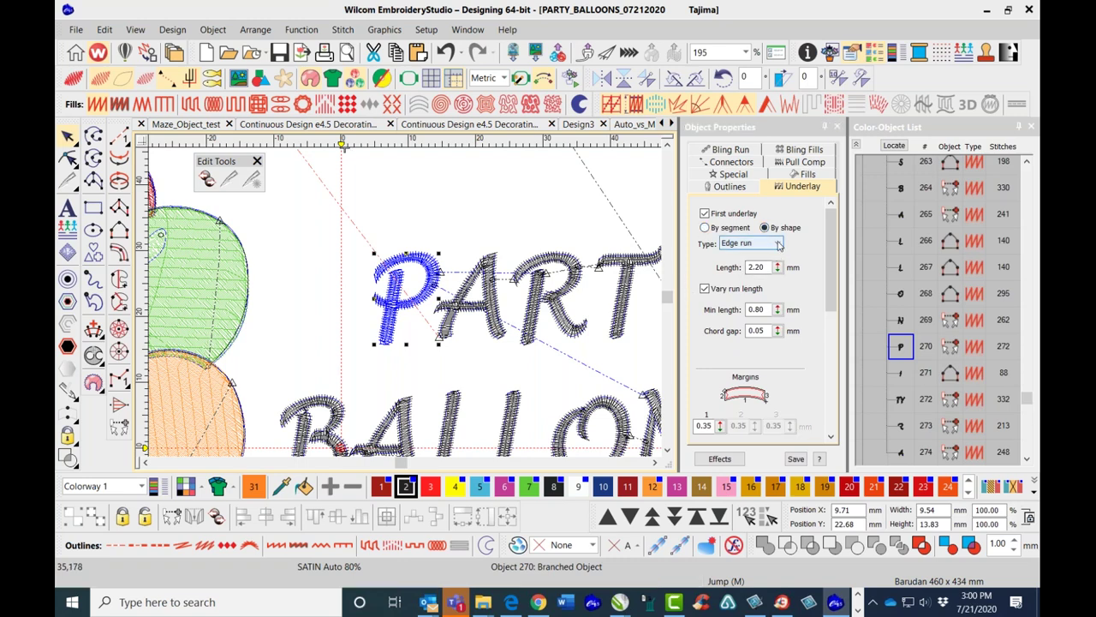
left_click(778, 244)
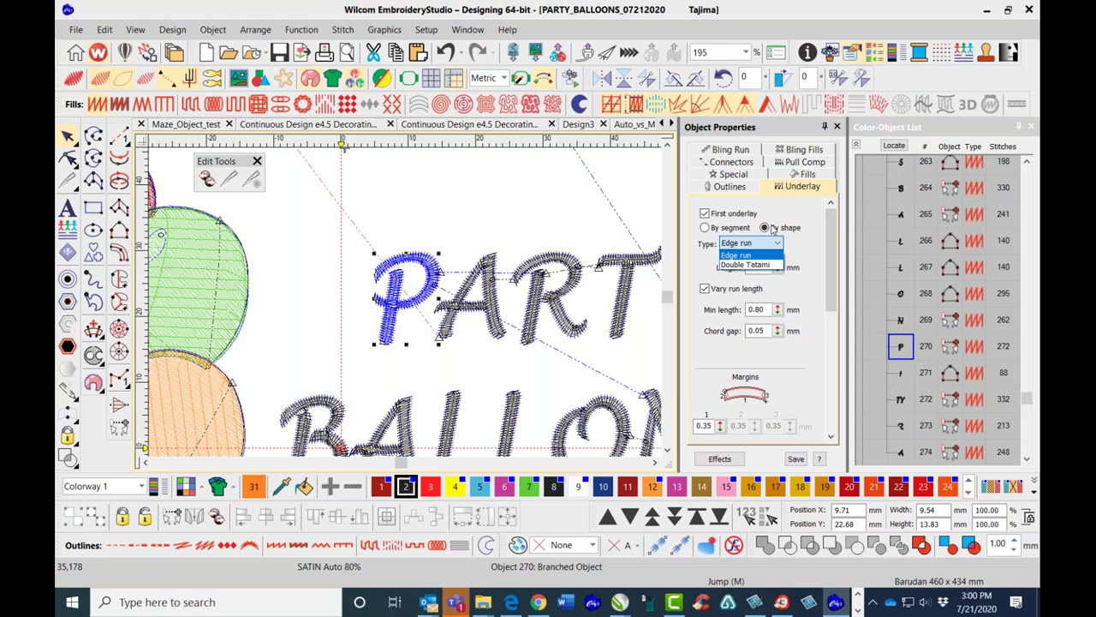
left_click(703, 228)
left_click(704, 228)
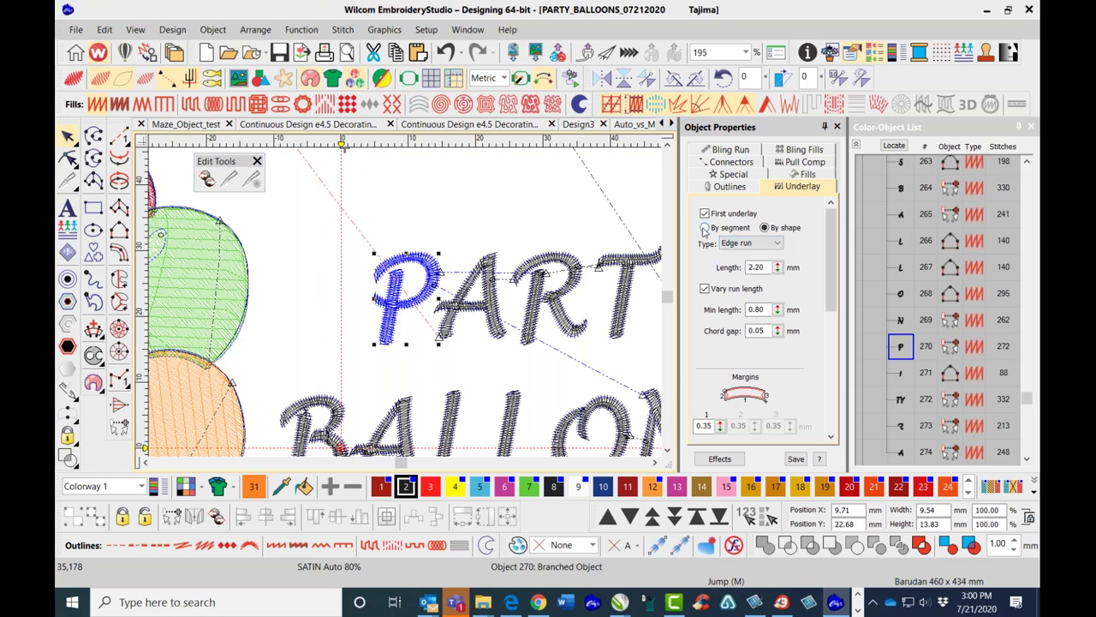
left_click(775, 244)
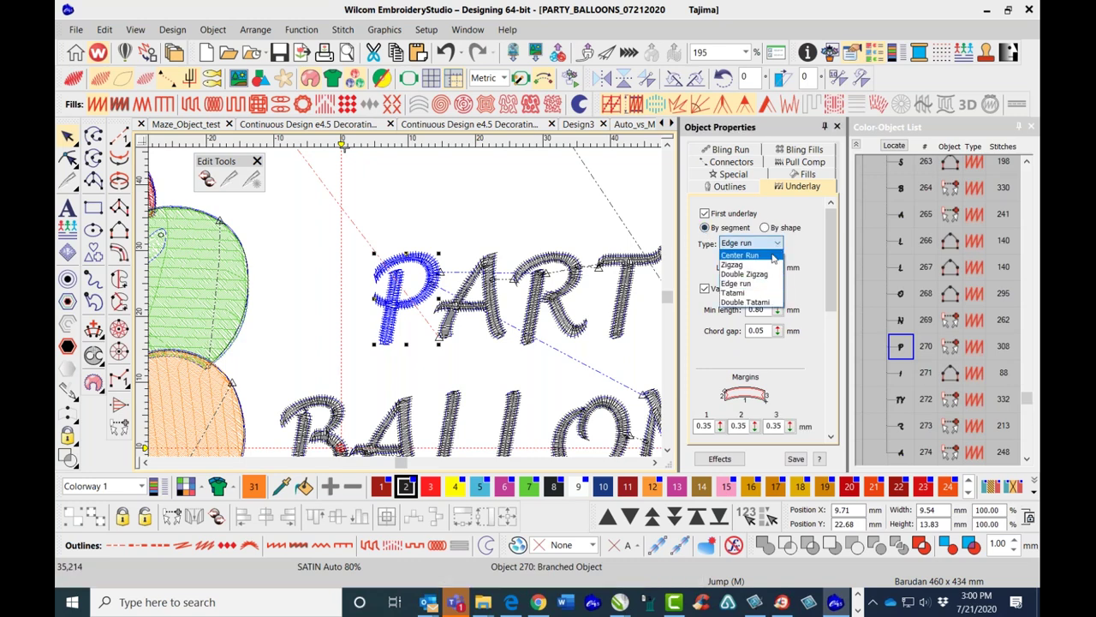
left_click(773, 255)
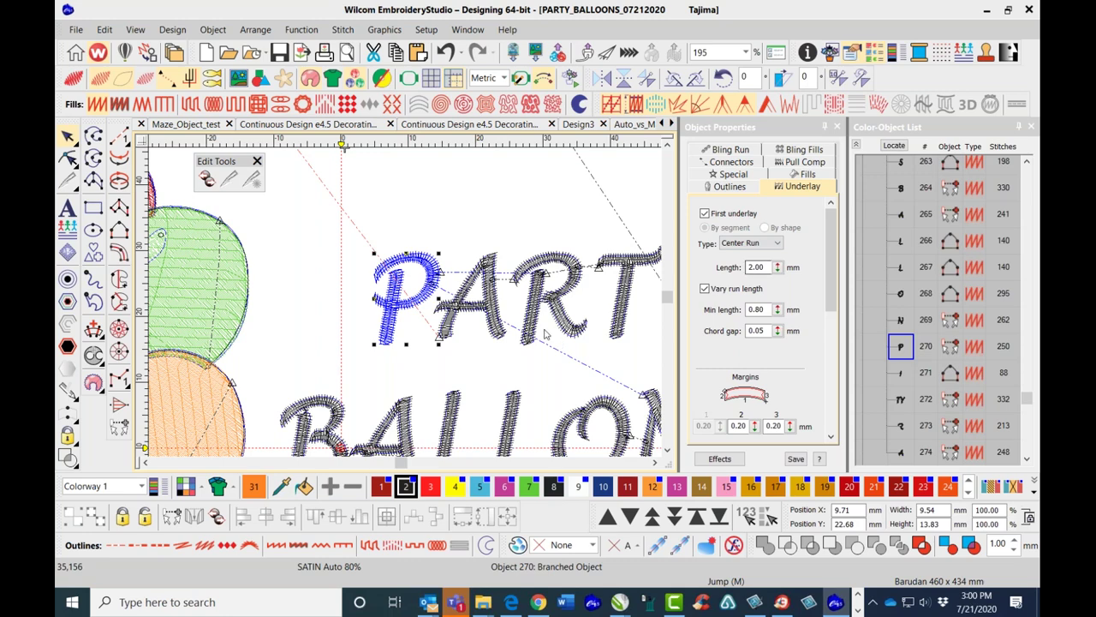
Set the first underlay of the letter A in PARTY to by segment with the Center Run type.
left_click(469, 301)
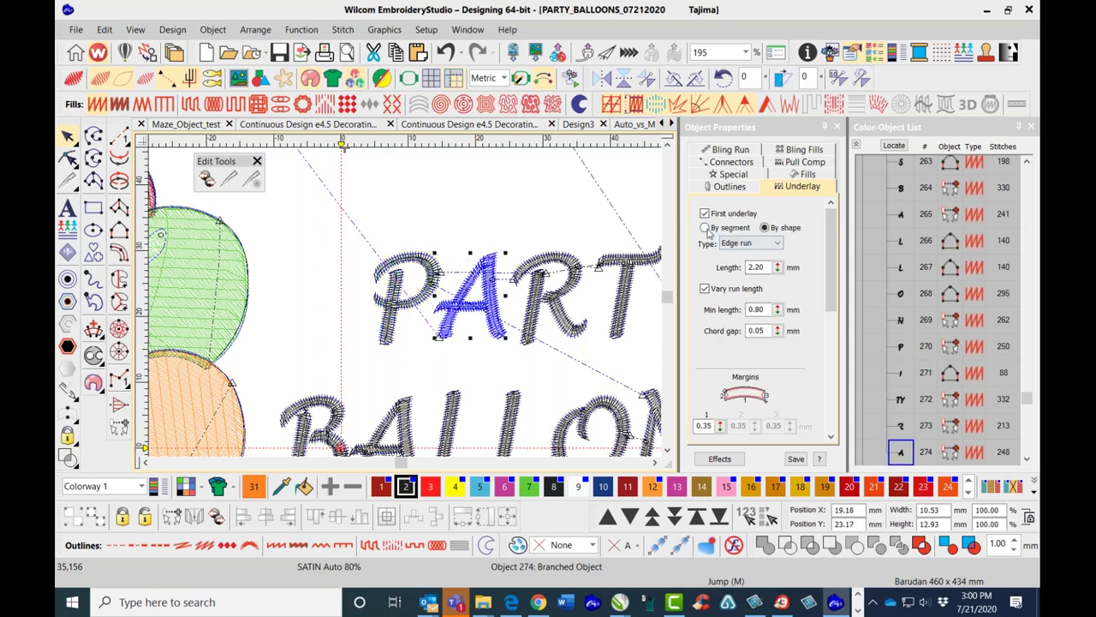
left_click(705, 228)
left_click(775, 244)
left_click(773, 255)
Set the first underlay of the letter R in PARTY to by segment with the Center Run type.
left_click(539, 306)
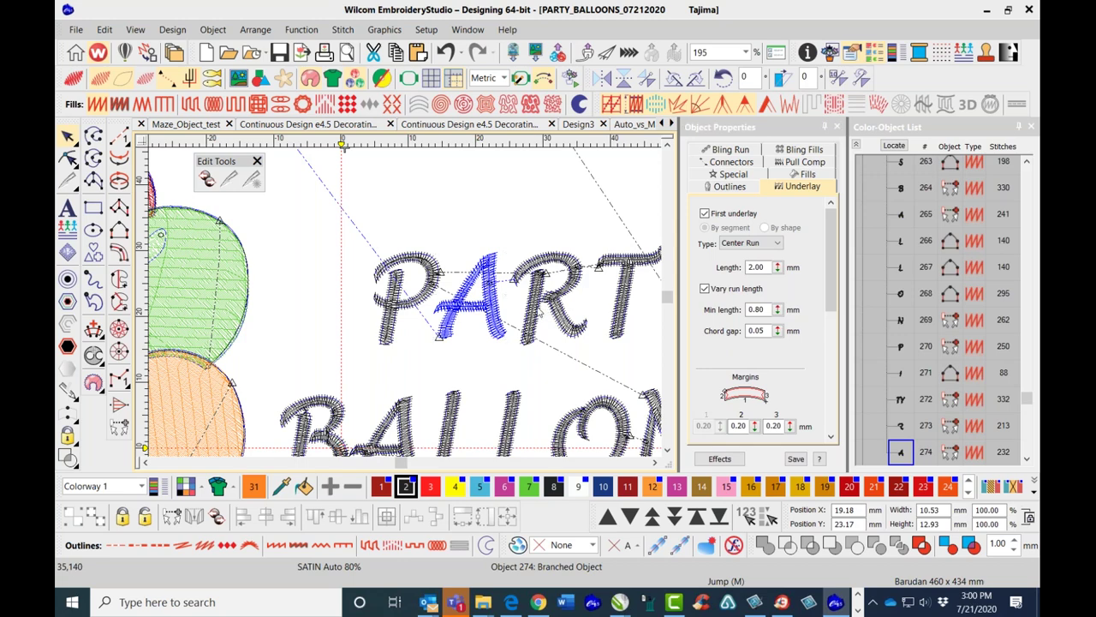
left_click(536, 230)
left_click_drag(503, 234, 600, 362)
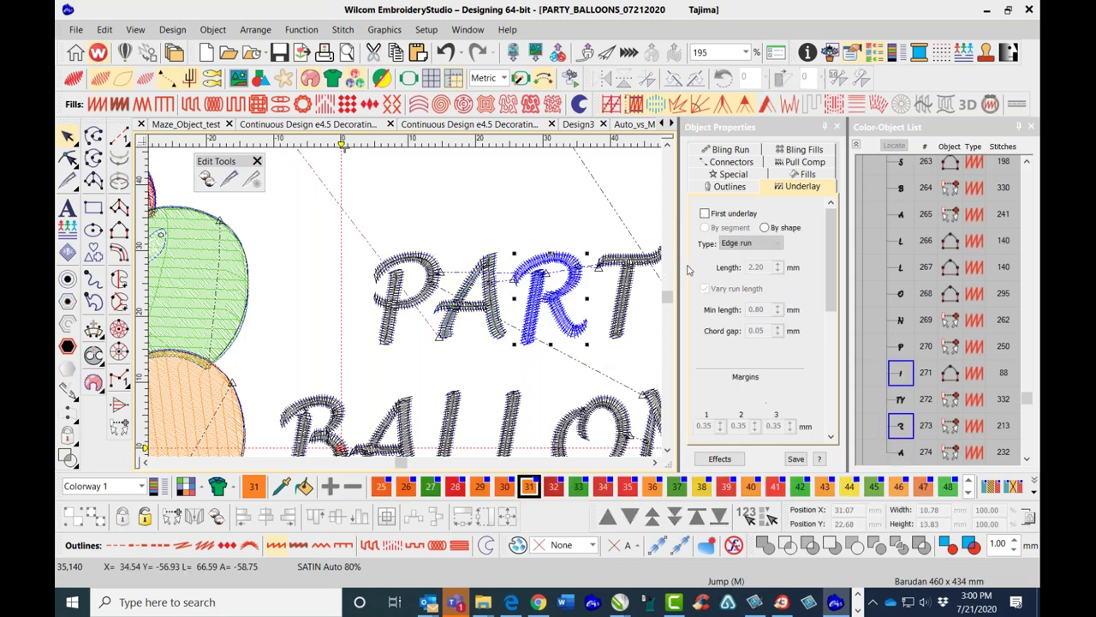
left_click(707, 227)
left_click(779, 244)
left_click(768, 255)
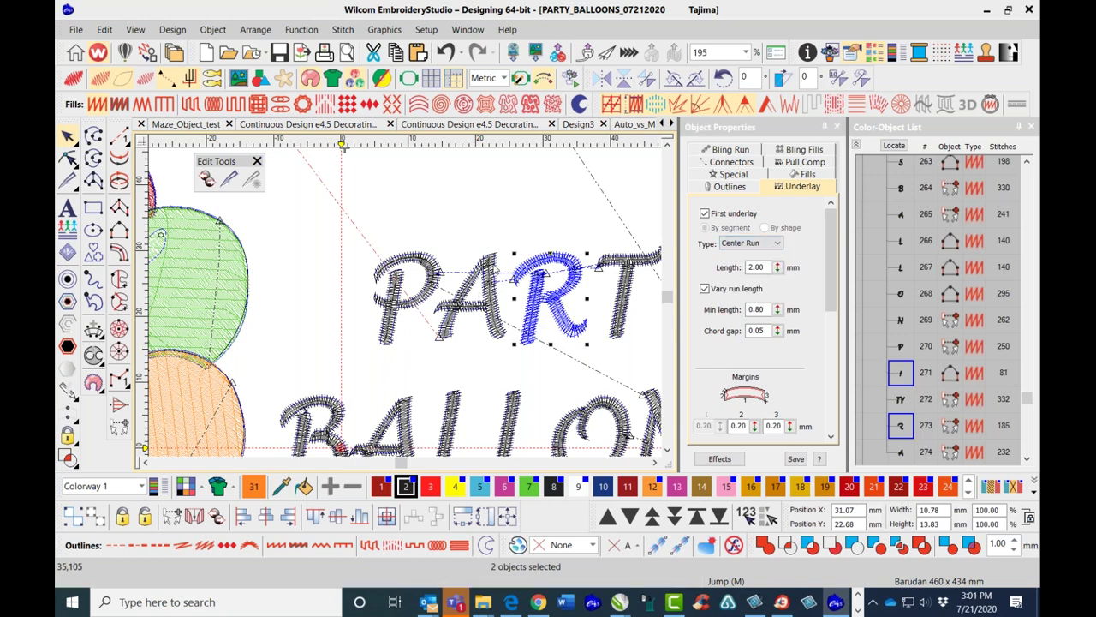
Set the first underlay of the joined letters TY in PARTY to by segment with the Center Run type.
key("s")
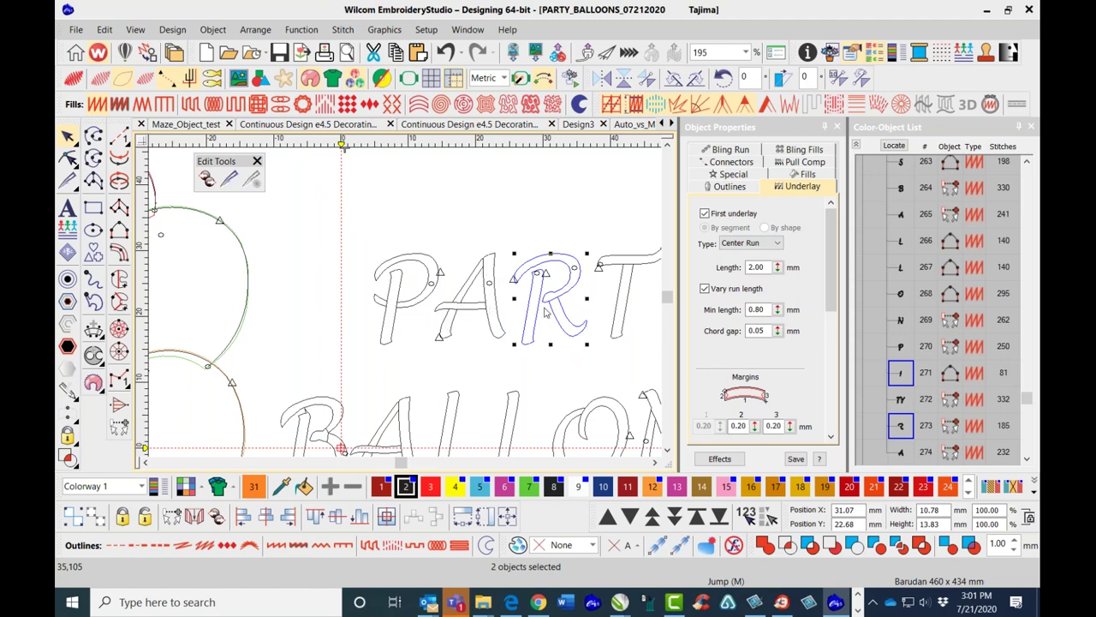
scroll(409, 305, "up", 3)
key("s")
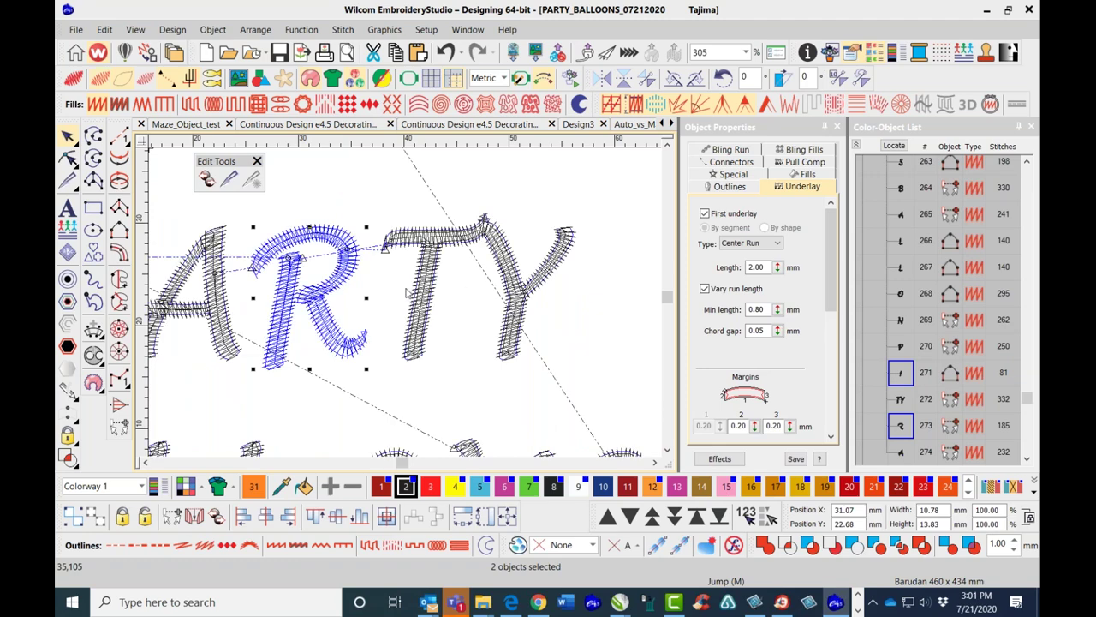
key("Escape")
left_click_drag(374, 177, 587, 396)
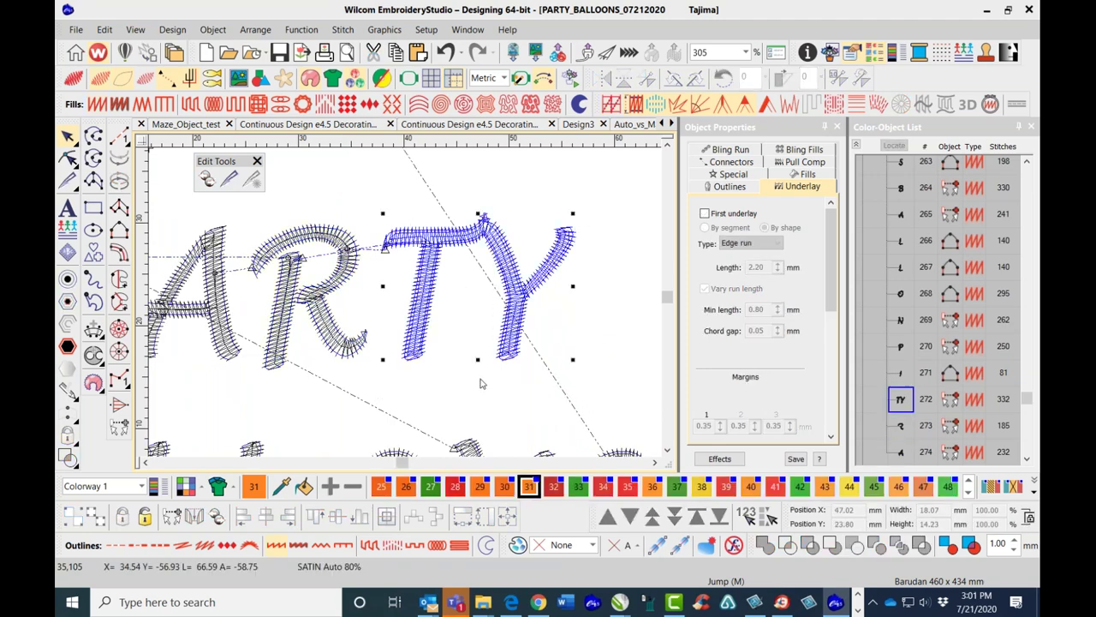
left_click(704, 227)
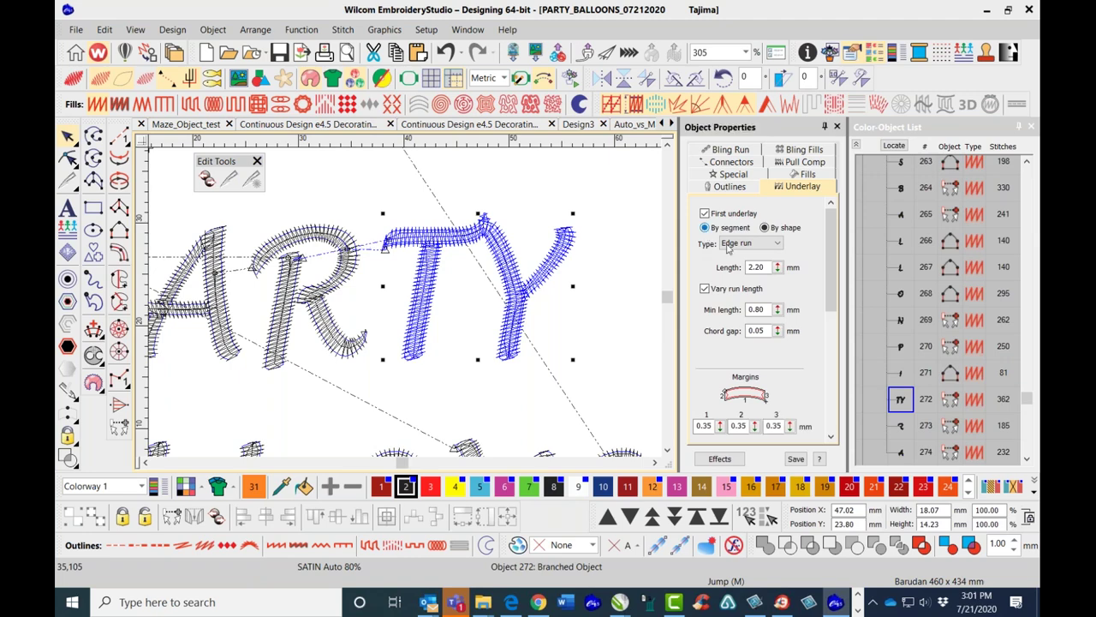
left_click(779, 243)
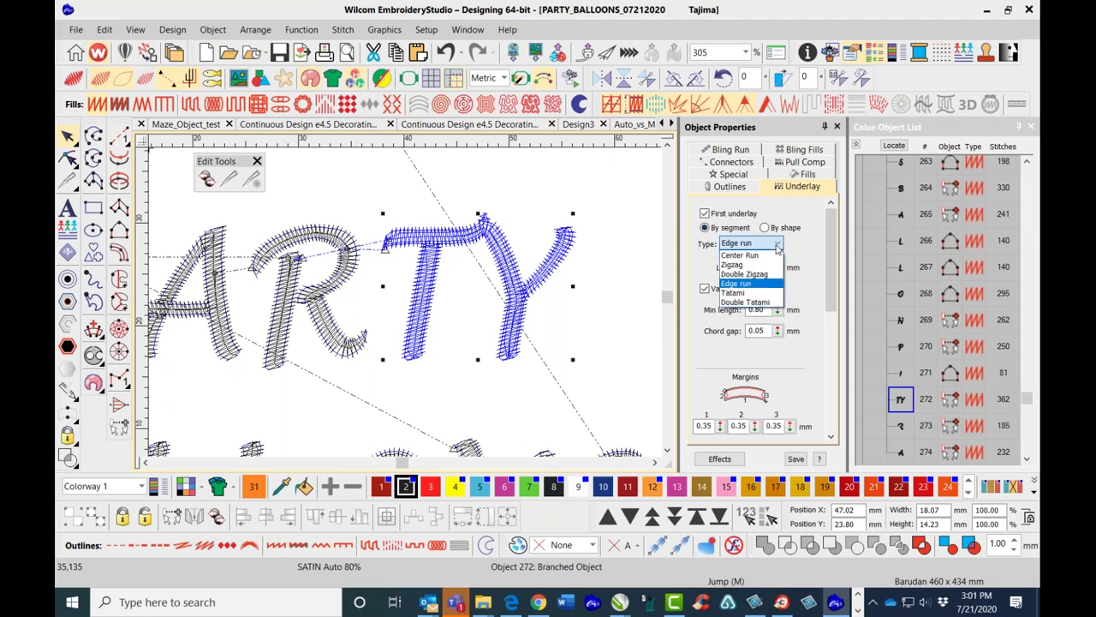
left_click(741, 255)
Set the first underlay of the letter B in BALLONS! to by segment with the Center Run type.
scroll(347, 363, "down", 5)
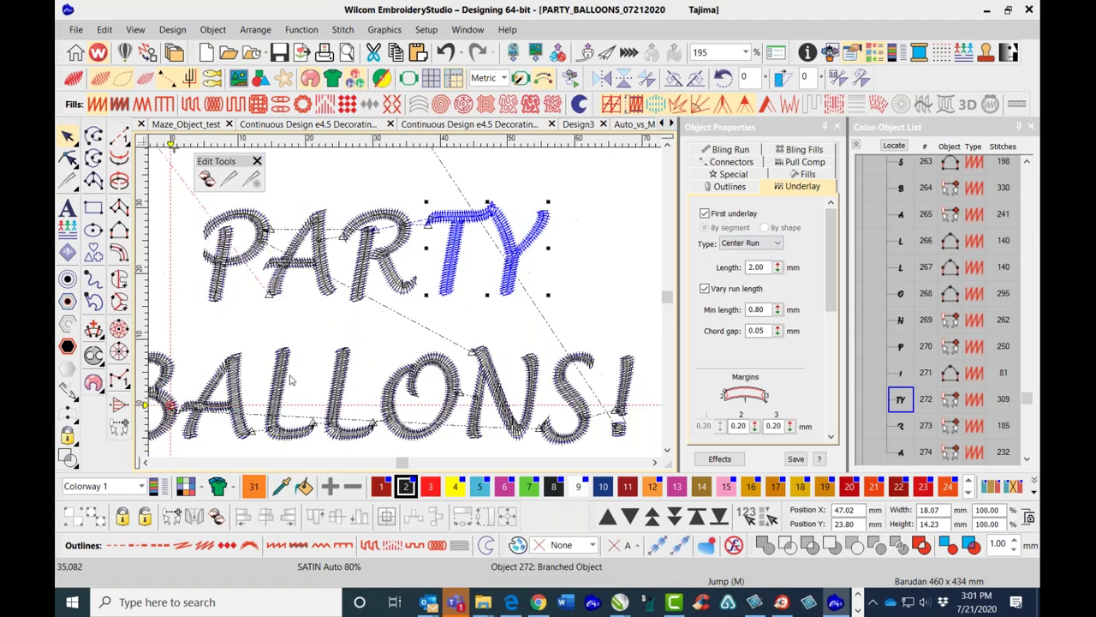
scroll(268, 323, "up", 4)
left_click_drag(501, 183, 604, 353)
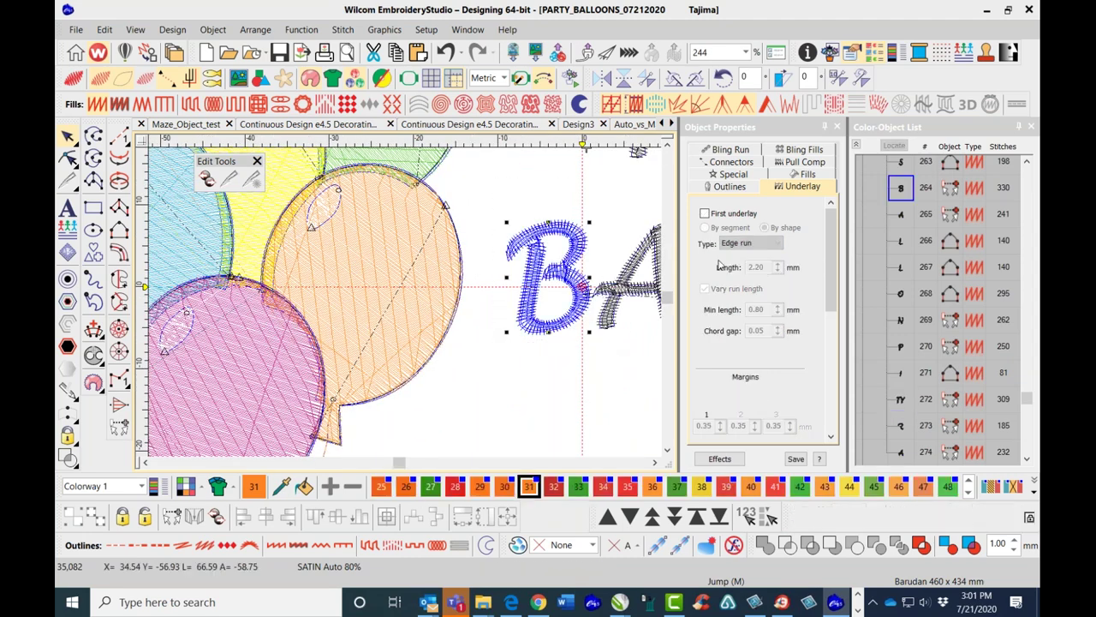
left_click(766, 243)
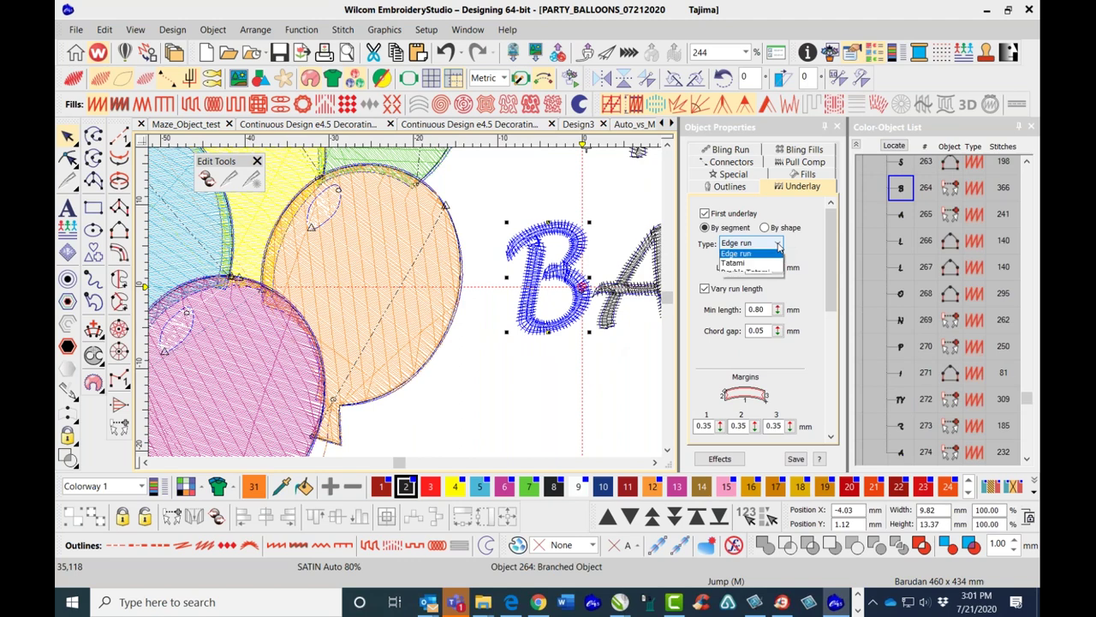
left_click(745, 256)
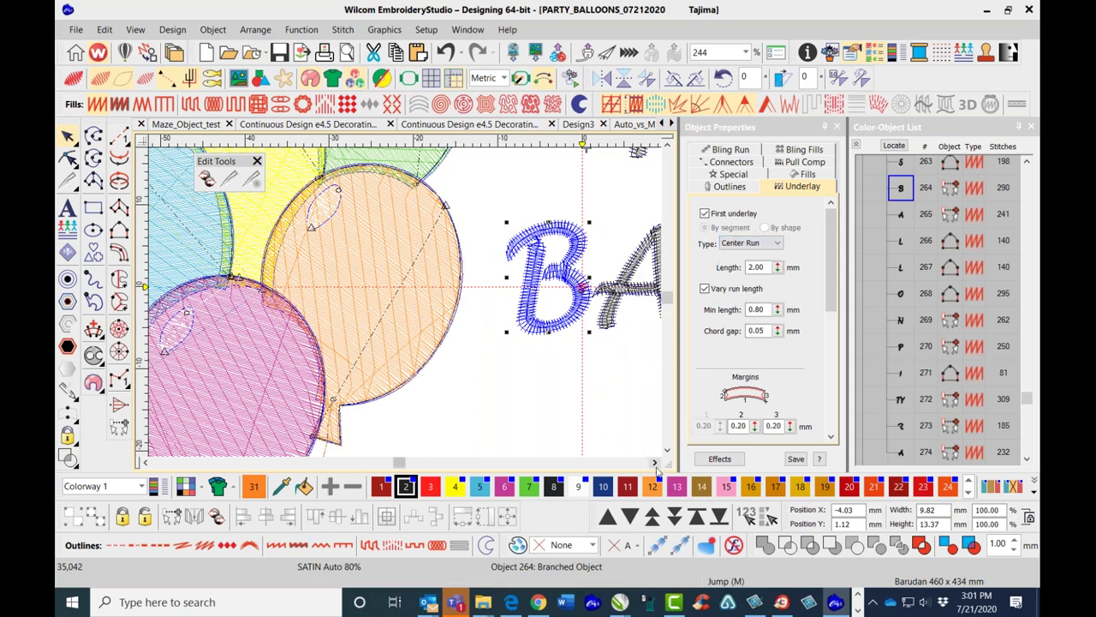
Set the first underlay of the letter A in BALLONS! to by segment with the Center Run type.
scroll(657, 465, "right", 5)
left_click(446, 382)
left_click_drag(424, 385, 541, 183)
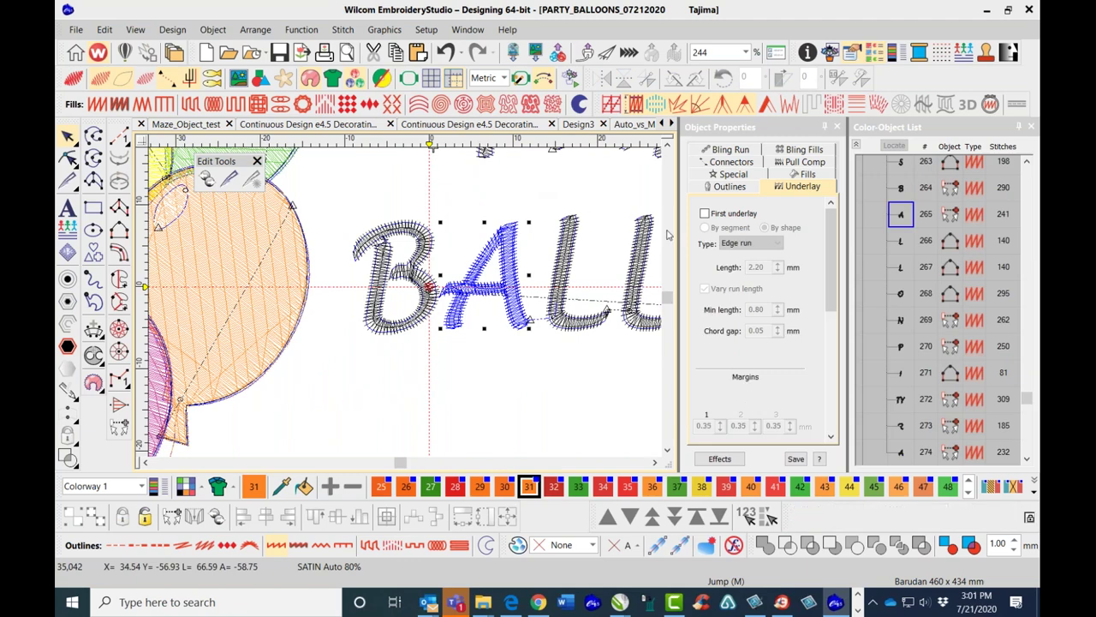
left_click(703, 228)
left_click(778, 243)
left_click(776, 256)
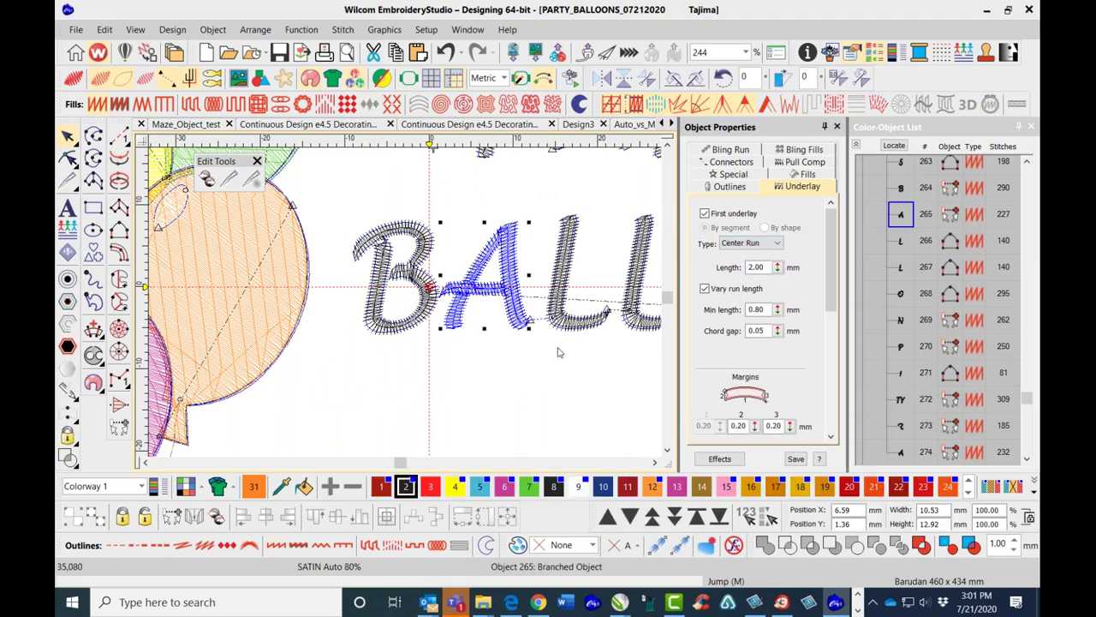
Set the first underlay of both letters L in BALLONS! to by segment with the Center Run type.
scroll(481, 322, "down", 2)
left_click(381, 328)
left_click_drag(374, 327, 476, 197)
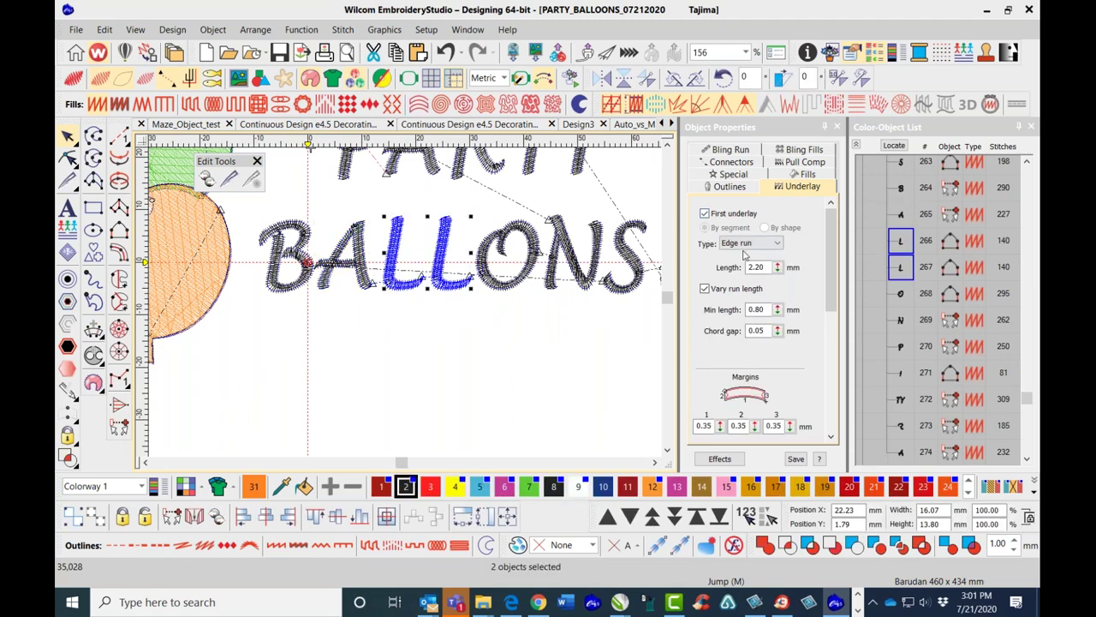
left_click(747, 243)
left_click(743, 257)
Set the first underlay of the letters O, N and S in BALLONS! to by segment with the Center Run type.
left_click_drag(470, 310, 537, 256)
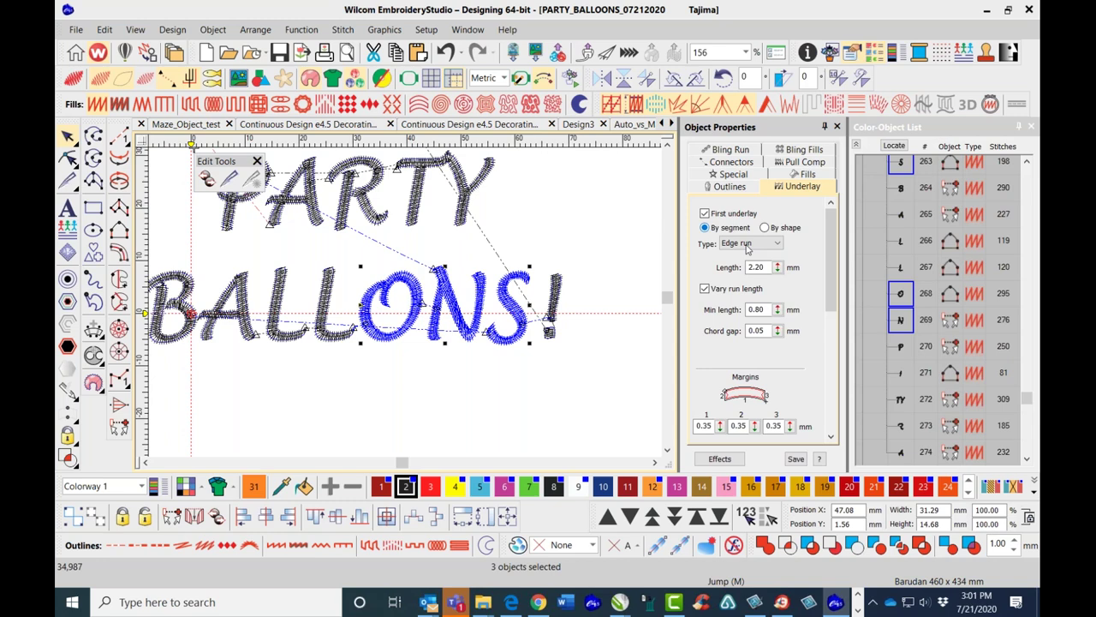
left_click(749, 243)
left_click(743, 257)
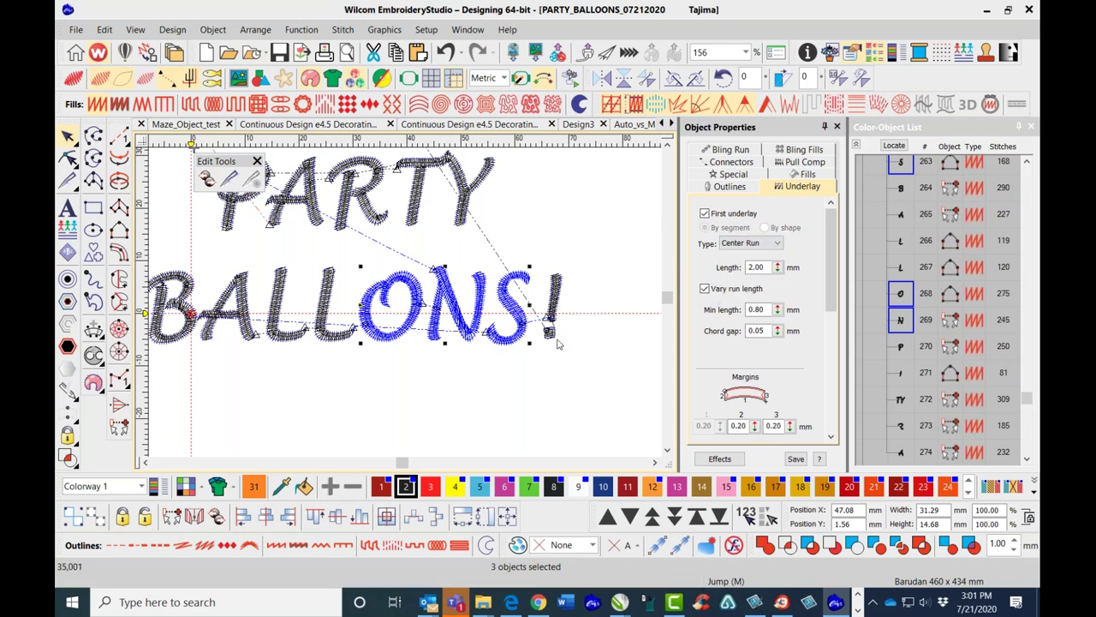
Turn on the first underlay for both parts of the exclamation mark, by segment with the Center Run type.
left_click(583, 367)
left_click_drag(584, 368, 540, 258)
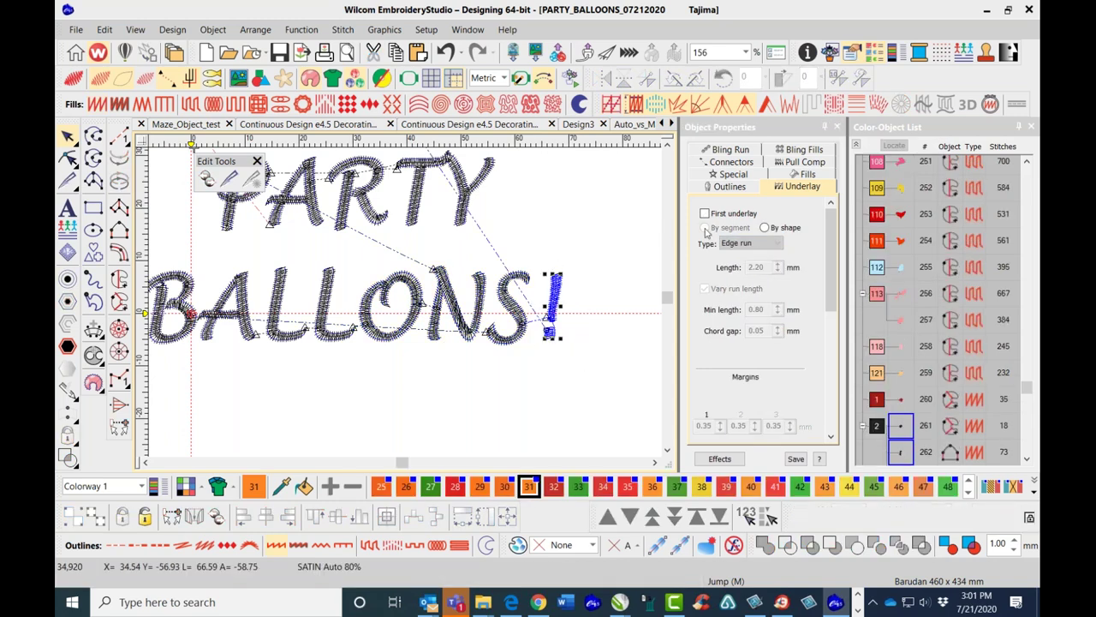
left_click(704, 212)
left_click(778, 243)
left_click(750, 255)
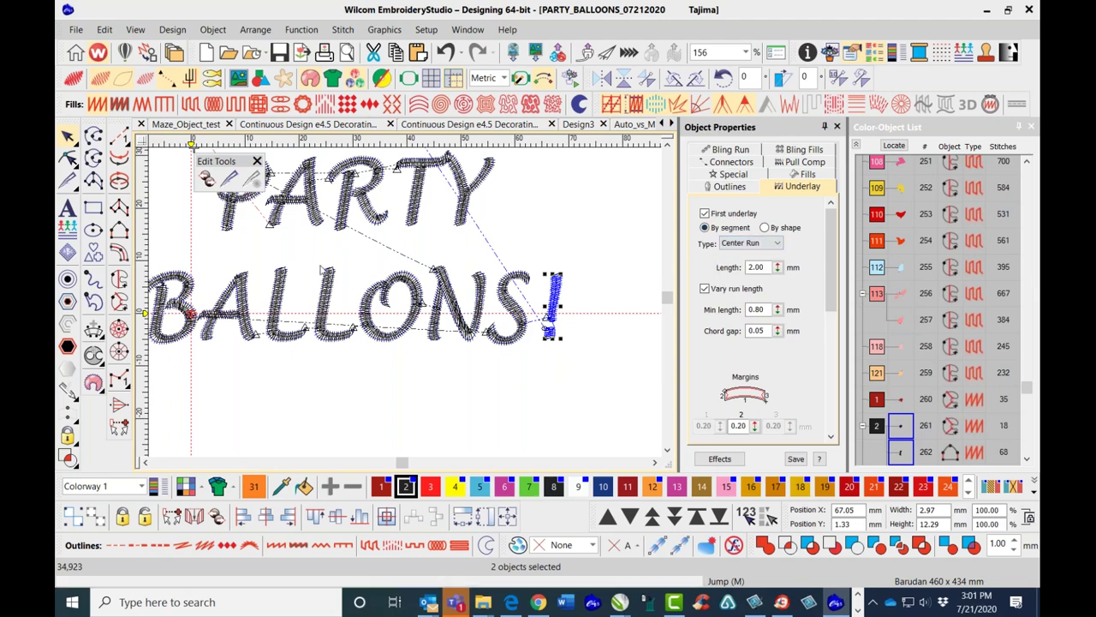
Show the lettering in realistic stitch view and step through its letters from the B to examine their stitching order.
scroll(319, 265, "down", 2)
scroll(385, 293, "down", 1)
left_click(424, 303)
scroll(423, 303, "up", 1)
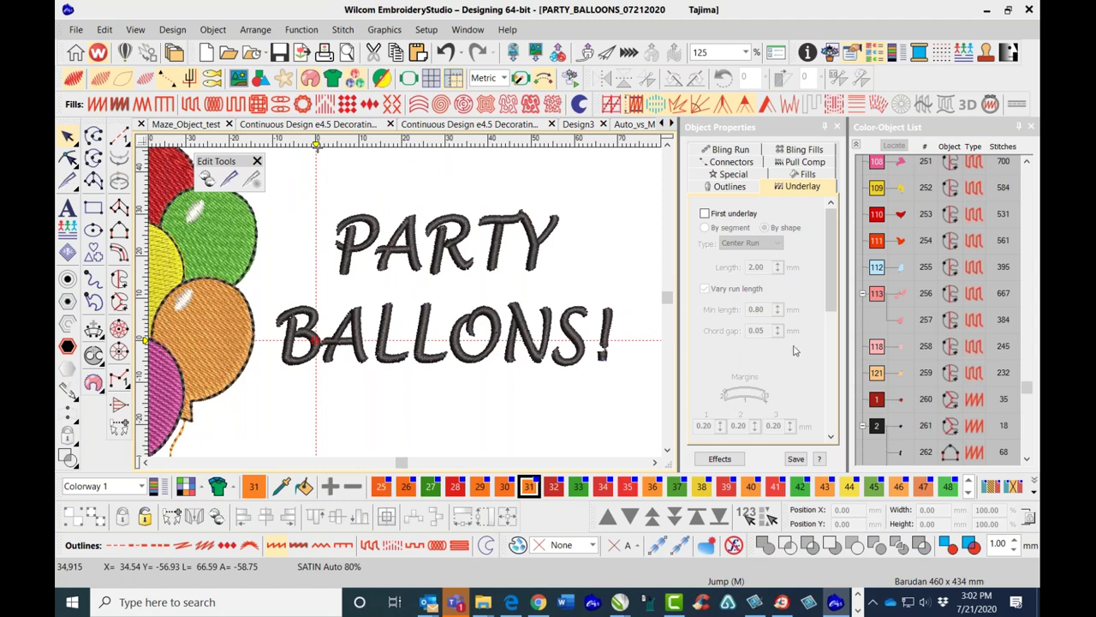
left_click(1027, 459)
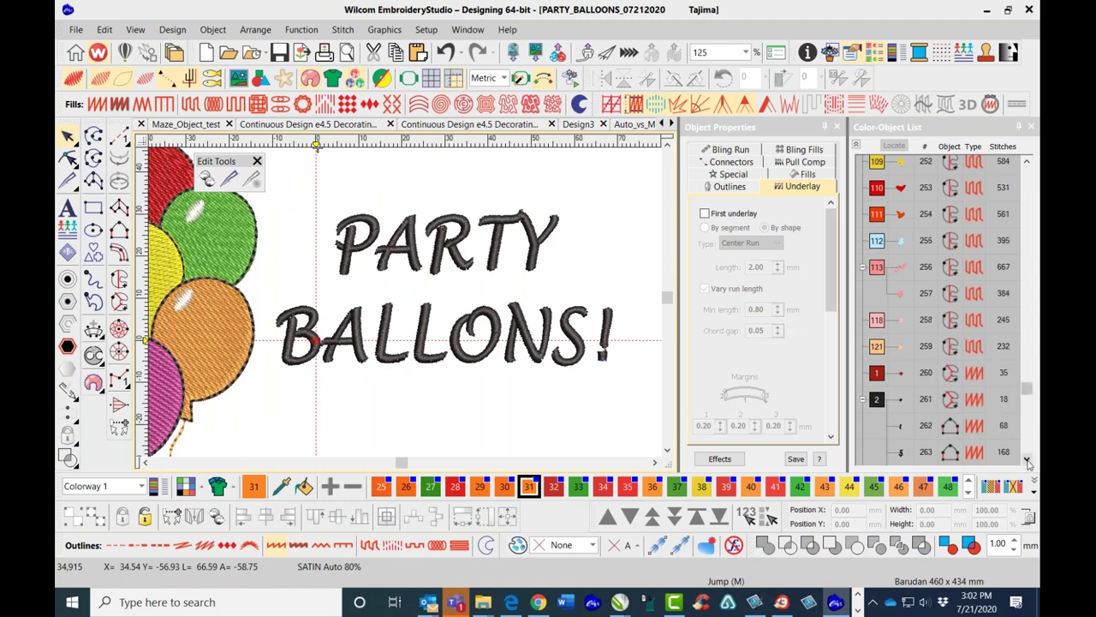
left_click(297, 363)
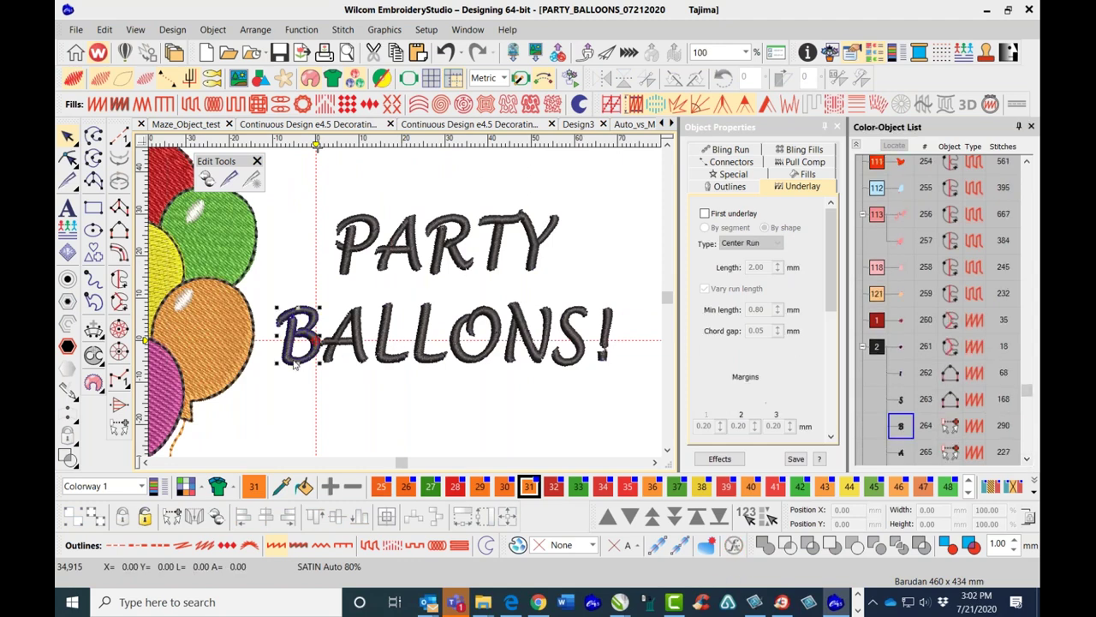
key("Tab")
key("Tab")
key("Tab")
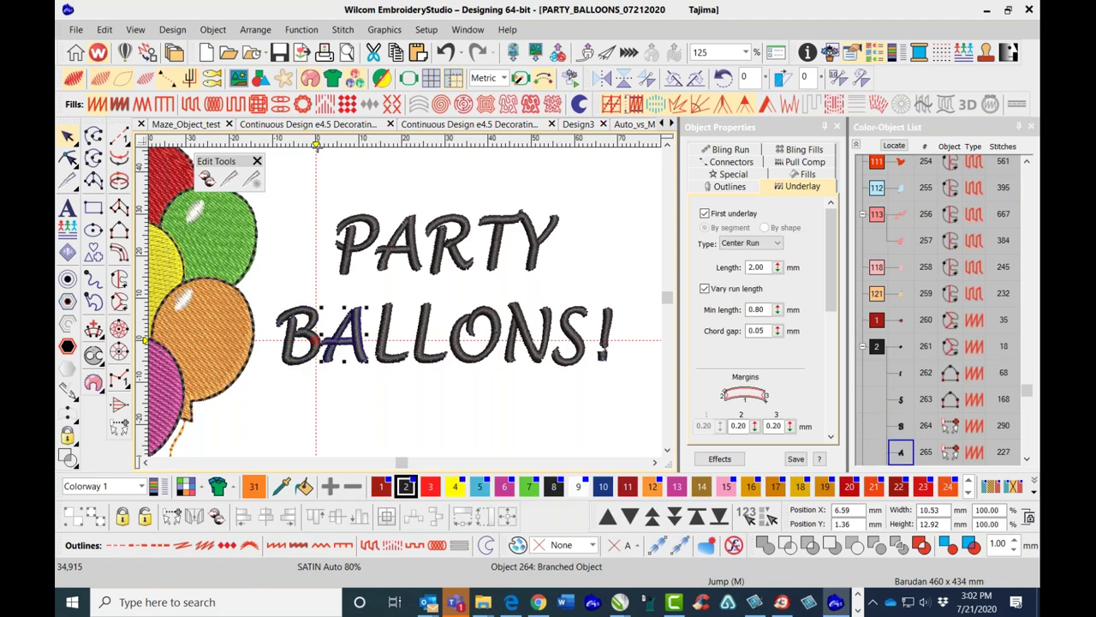
key("Tab")
key("Tab")
key("Tab")
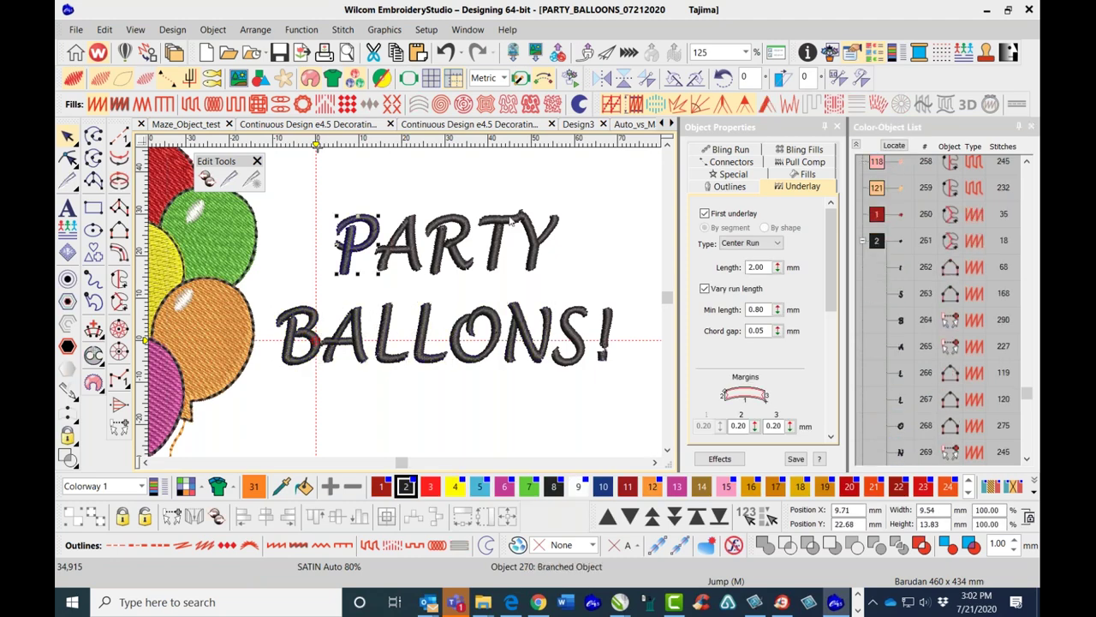
left_click(537, 191)
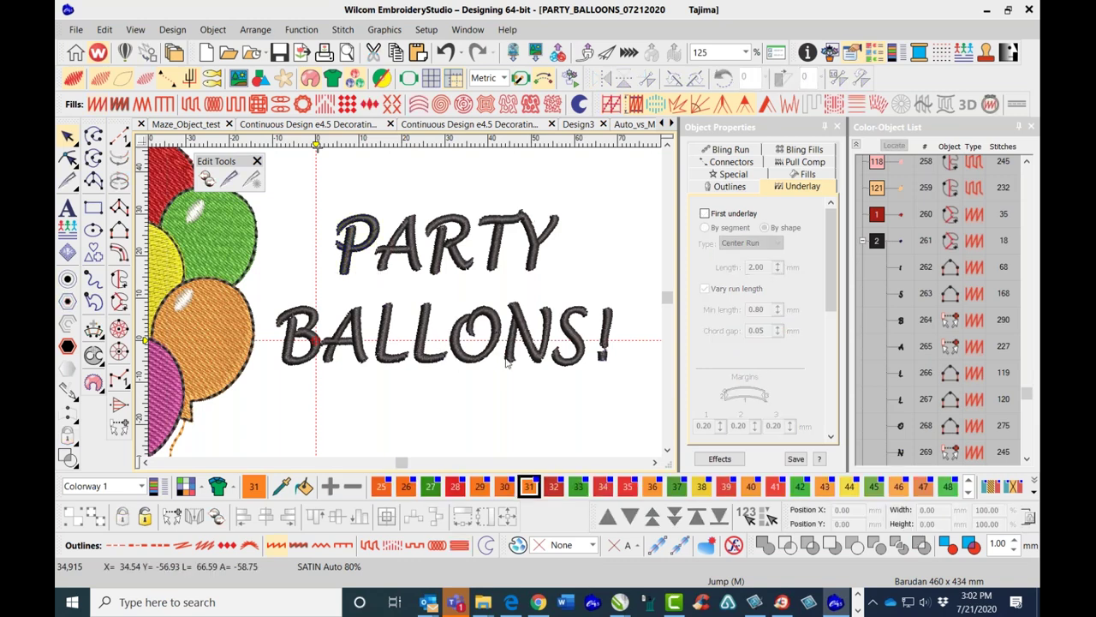
key("Tab")
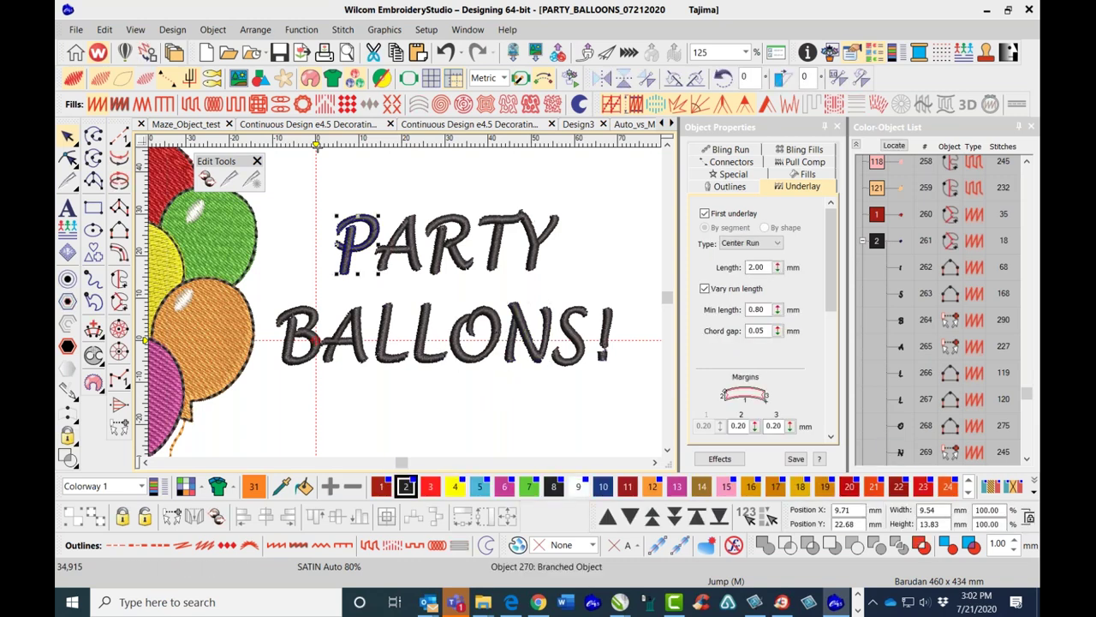
left_click(590, 228)
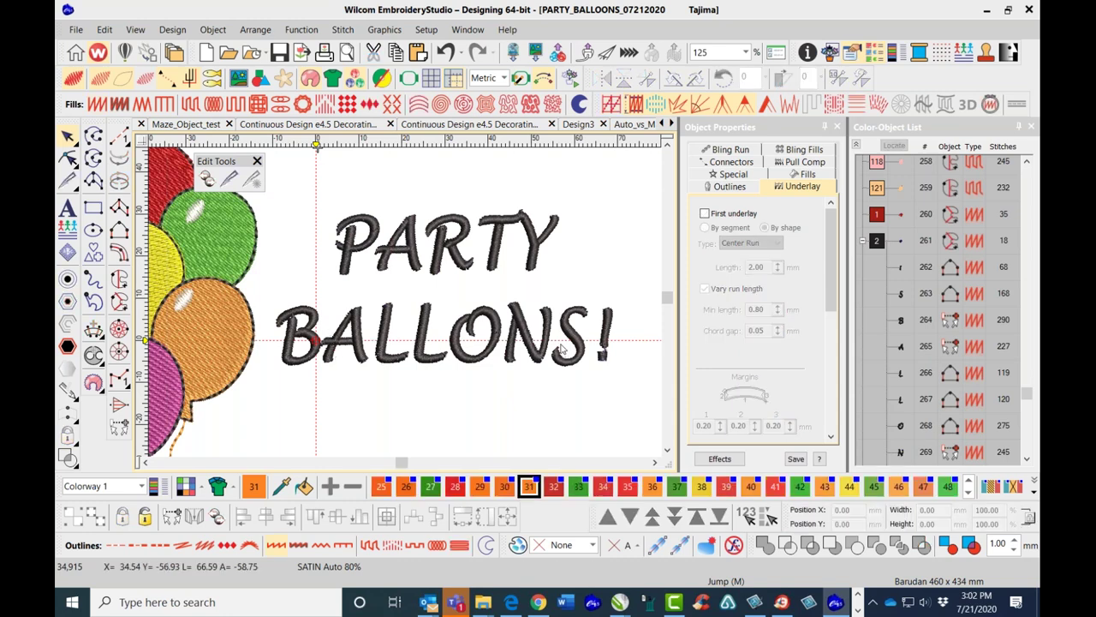
Resequence the lettering by selection order: the letters and exclamation mark of BALLONS! from B onward, followed by P, A, R and TY.
left_click(293, 363)
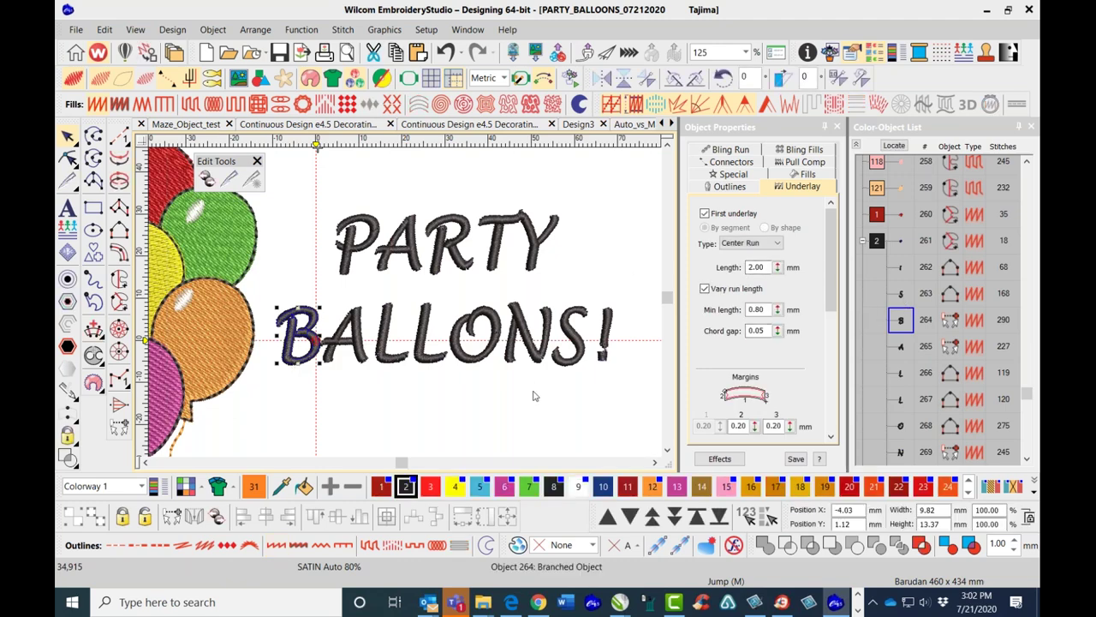
left_click(359, 336, "ctrl")
left_click(387, 331, "ctrl")
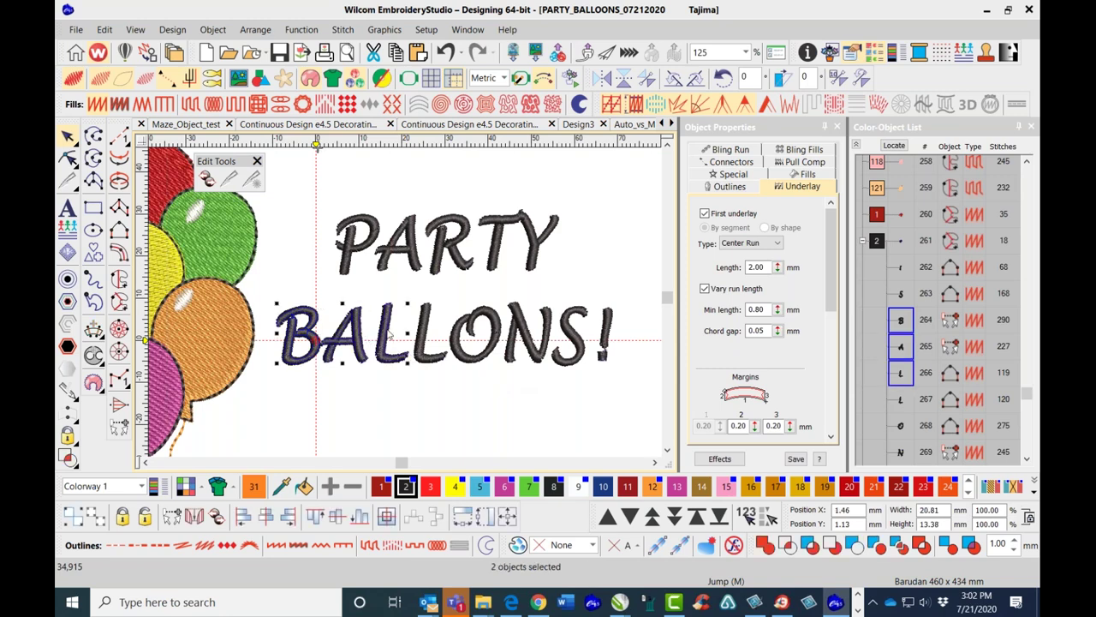
left_click(428, 321, "ctrl")
left_click(492, 322, "ctrl")
left_click(548, 336, "ctrl")
left_click(586, 348, "ctrl")
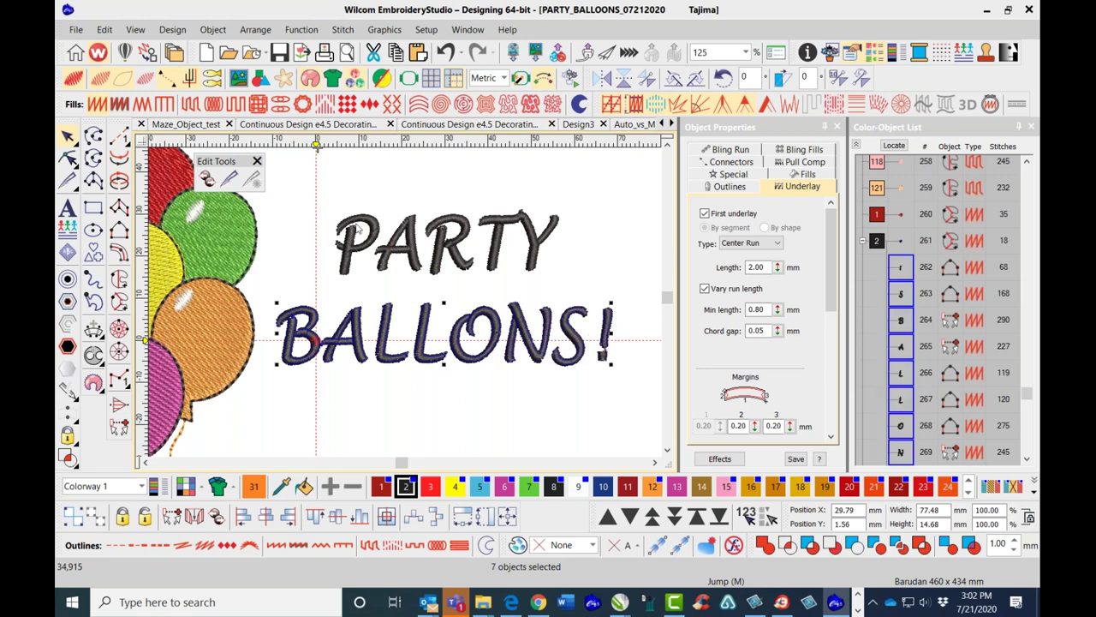
left_click(361, 262, "ctrl")
left_click(410, 253, "ctrl")
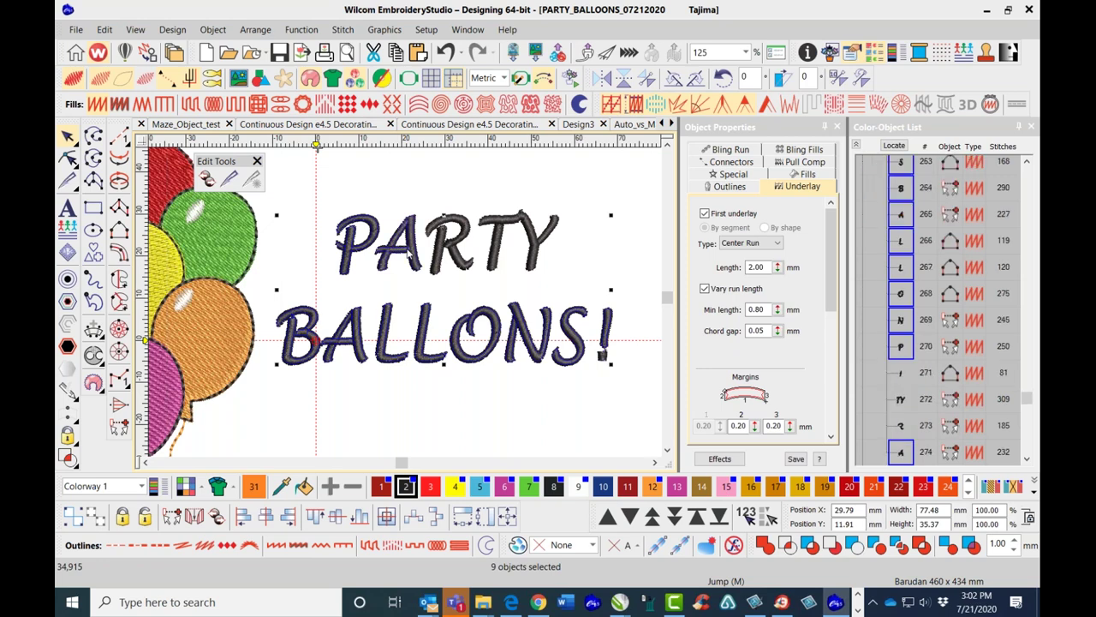
left_click(463, 253, "ctrl")
left_click(501, 229, "ctrl")
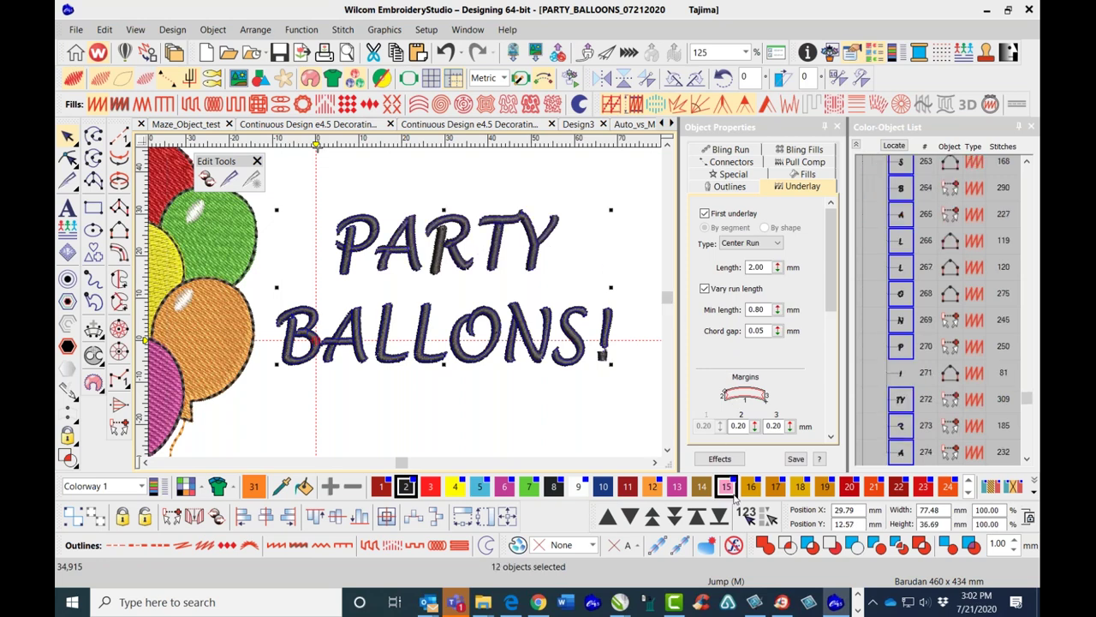
left_click(746, 515)
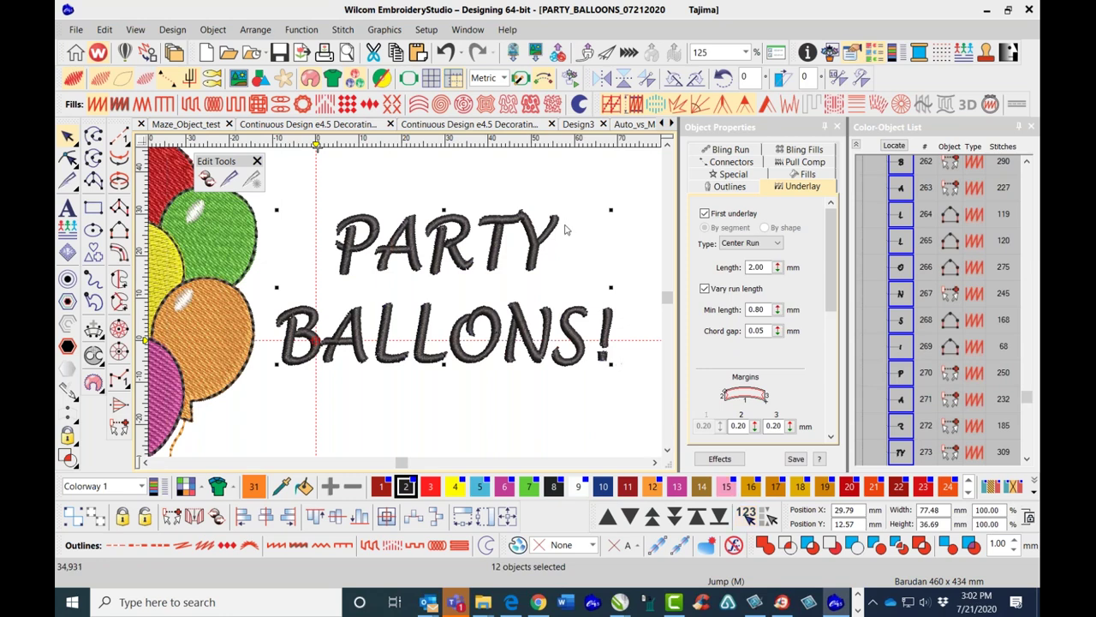
Step through the lettering objects from the B of BALLONS! to the TY of PARTY to check their stitching order.
left_click(289, 360)
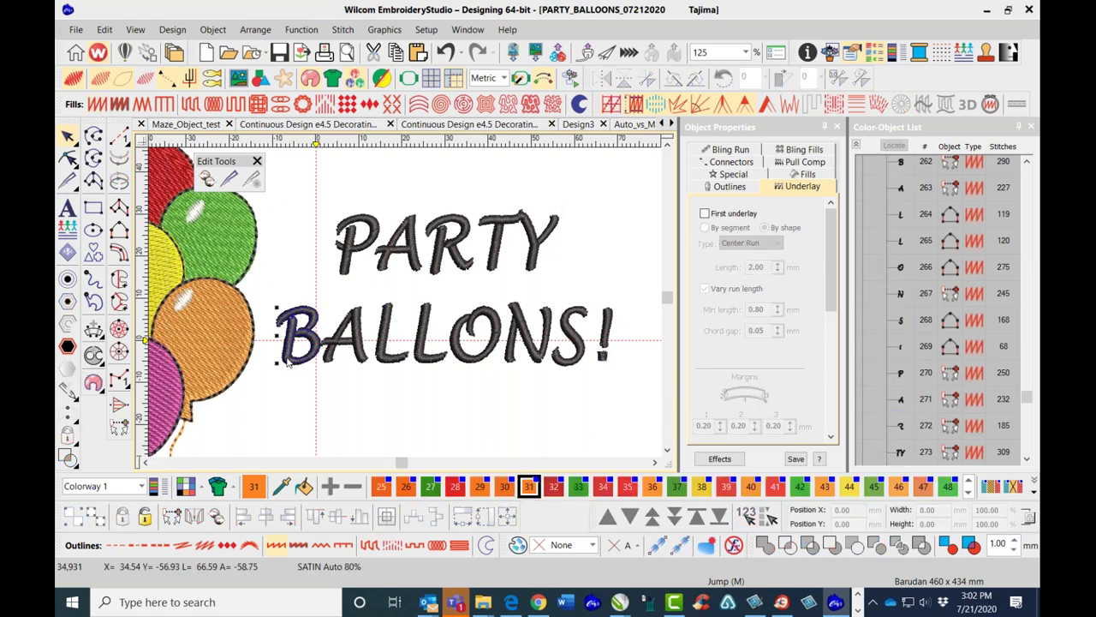
key("Tab")
key("Tab")
key("Tab")
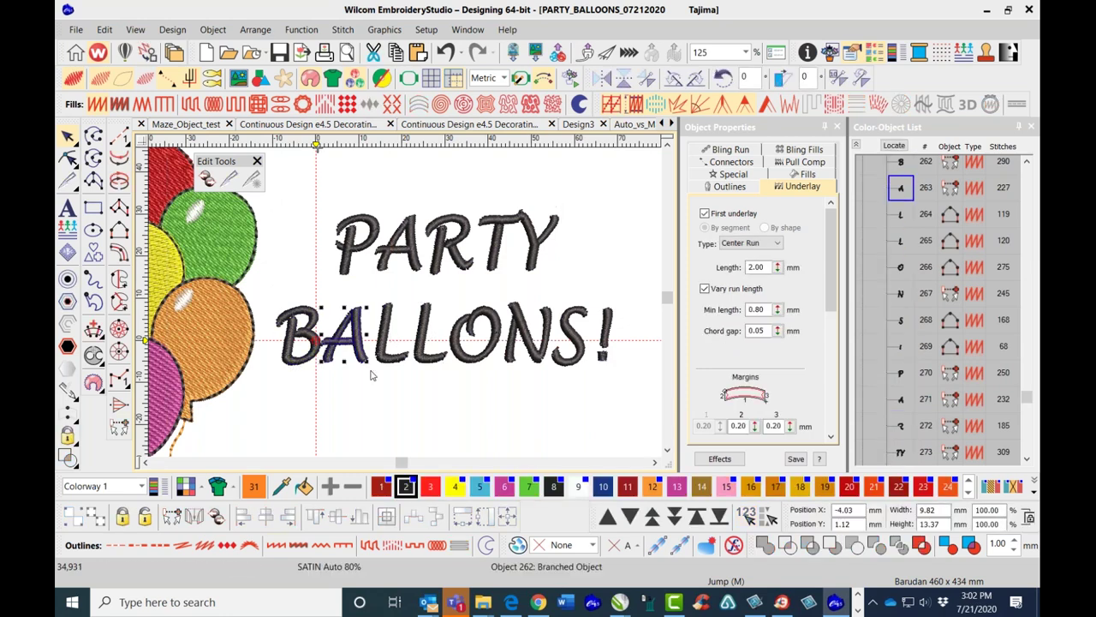
key("Tab")
key("Tab")
key("Tab")
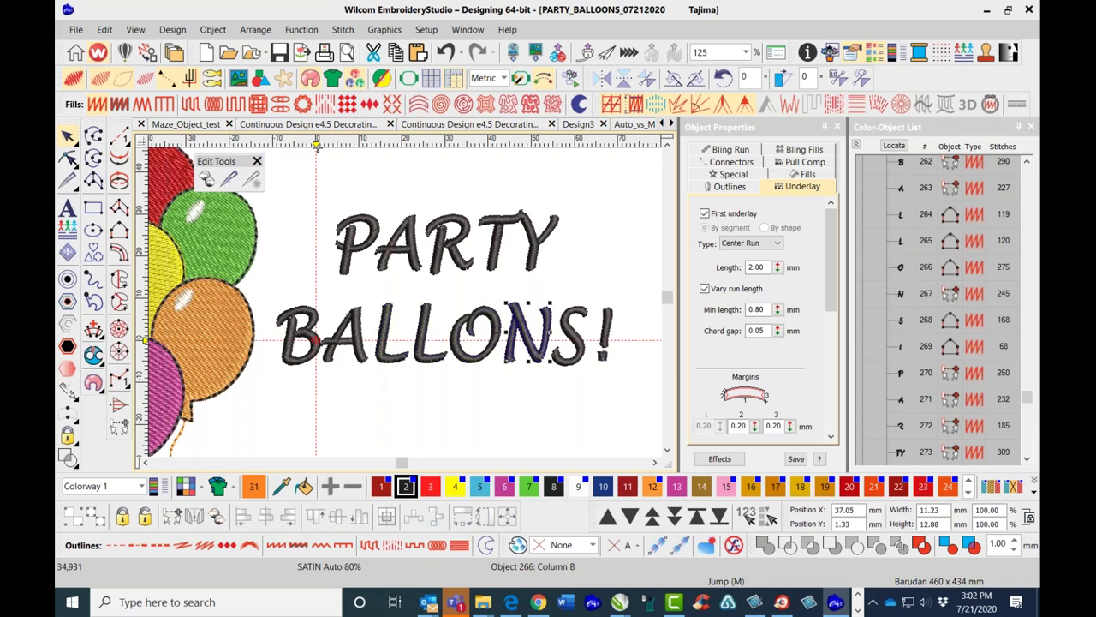
key("Tab")
key("Tab")
key("Tab")
key("Tab")
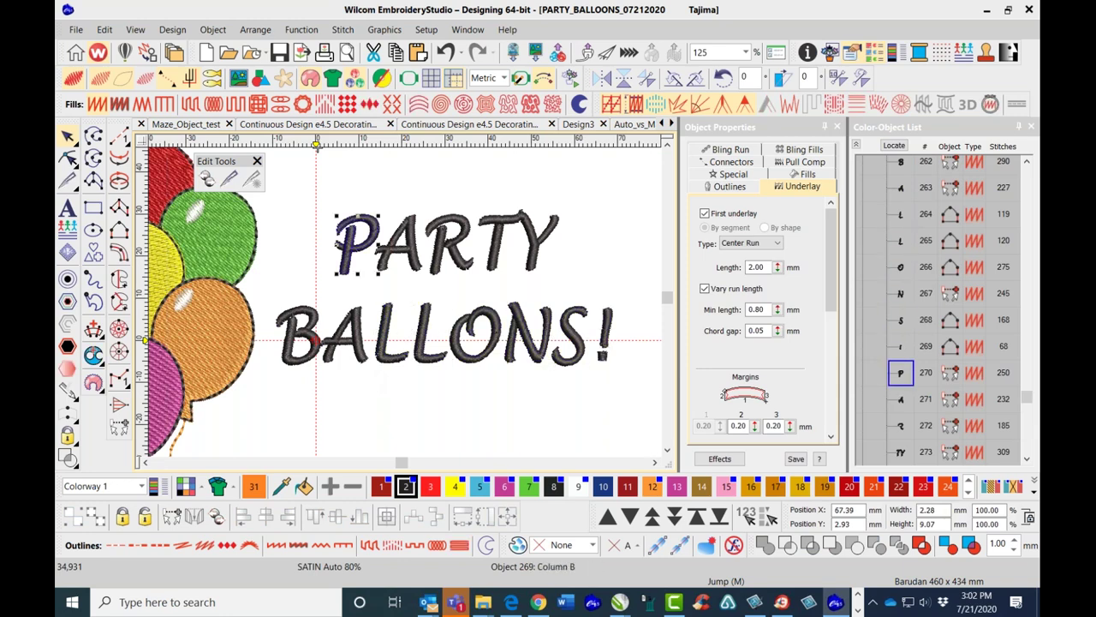
key("Tab")
key("Tab")
key("Tab")
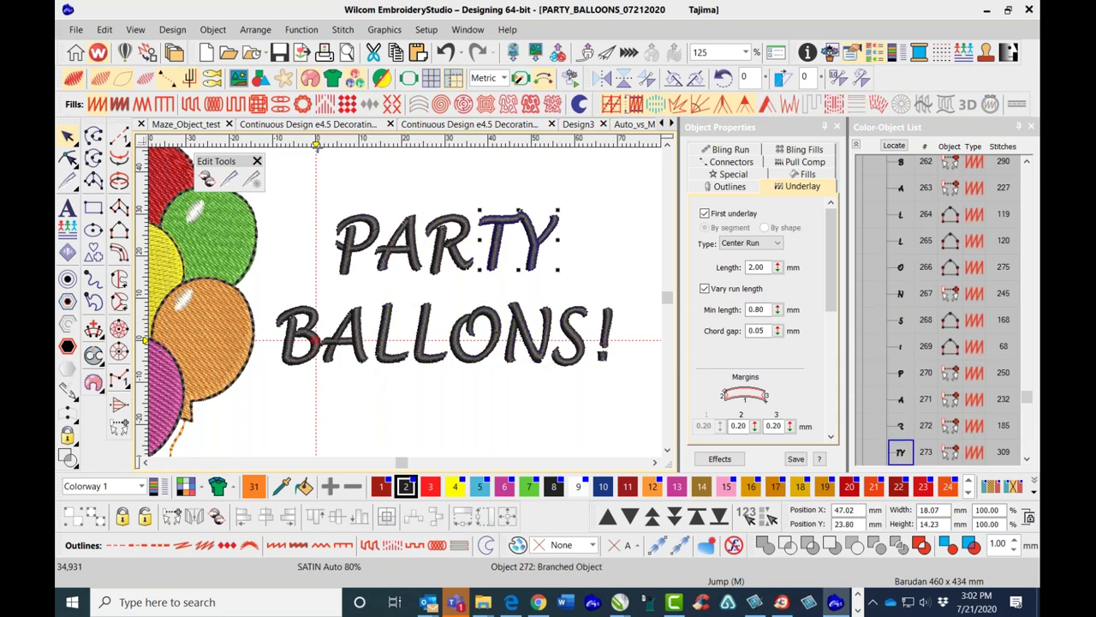
Resequence the A, R with its stem, and TY of PARTY by selection order.
left_click(420, 285)
scroll(404, 304, "up", 1)
left_click(397, 283)
left_click(397, 286)
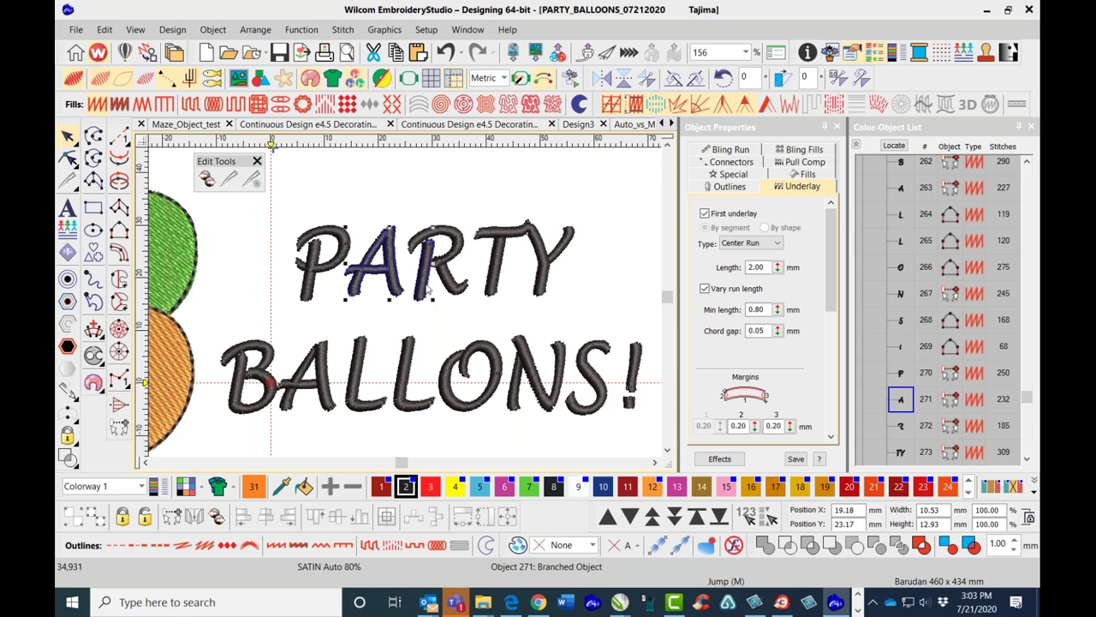
left_click(430, 288, "ctrl")
left_click(497, 270, "ctrl")
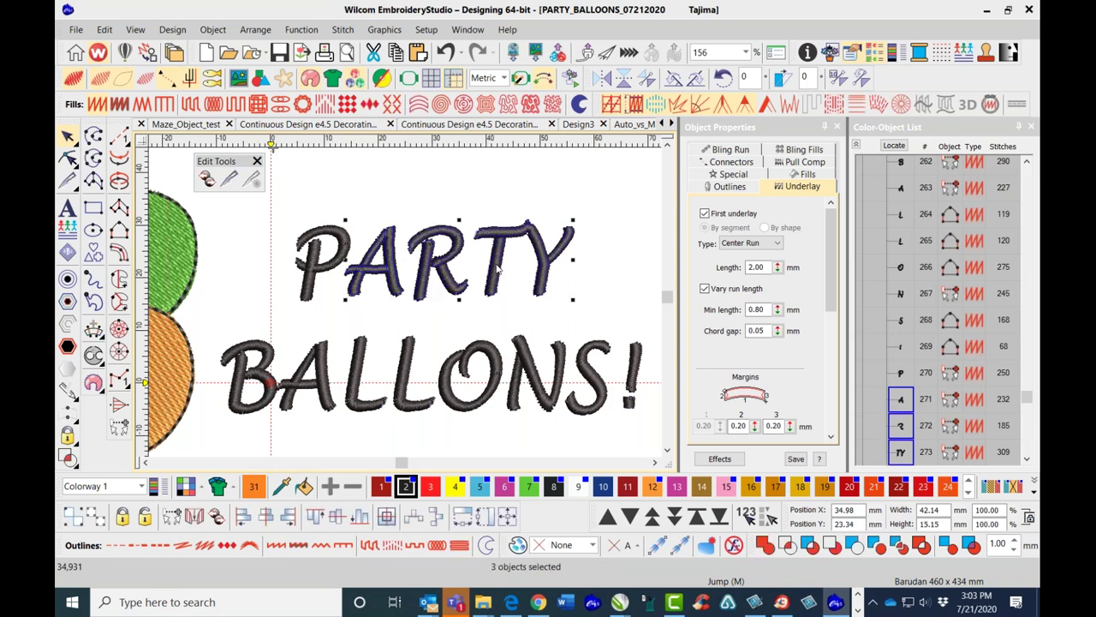
left_click(744, 515)
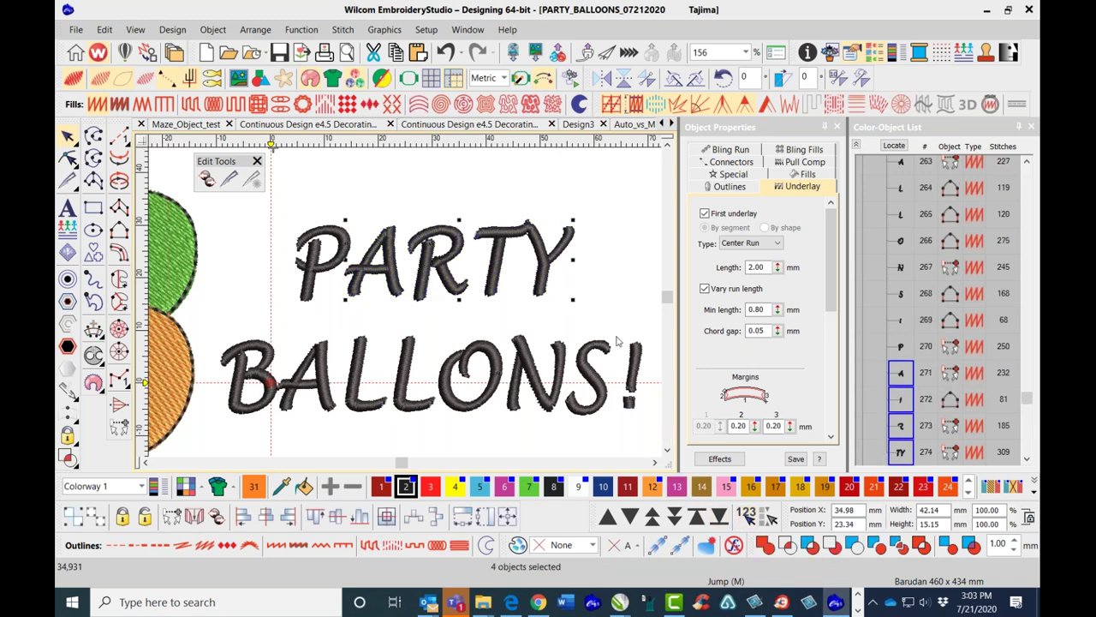
Step through the objects of PARTY from the A onward to check the order of the R's parts and the TY.
left_click(362, 276)
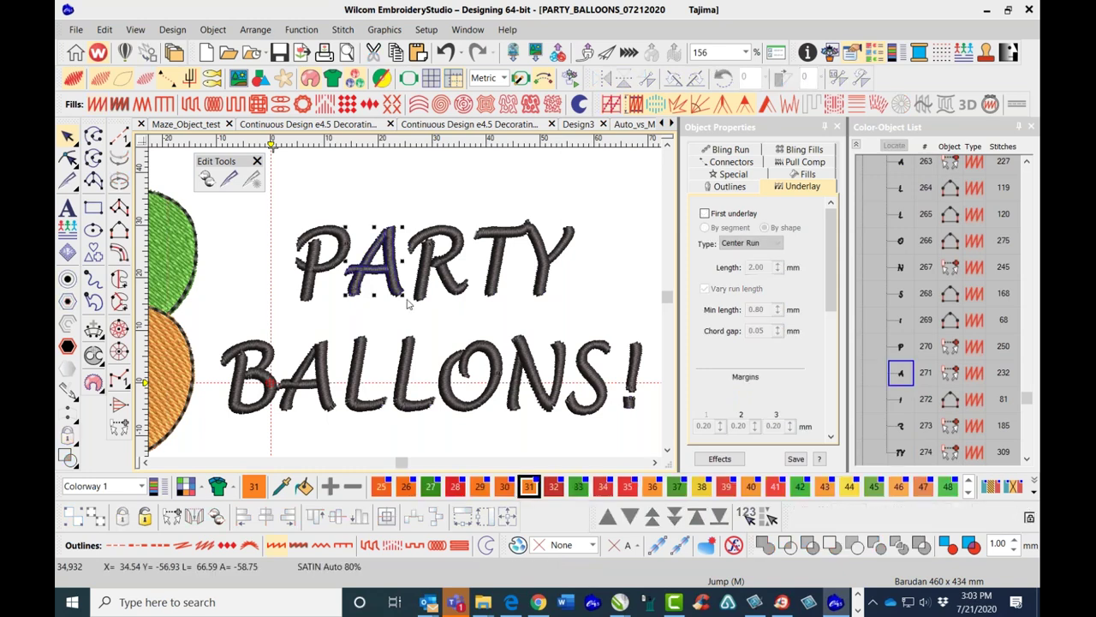
left_click(422, 292)
key("Tab")
key("Tab")
key("Tab")
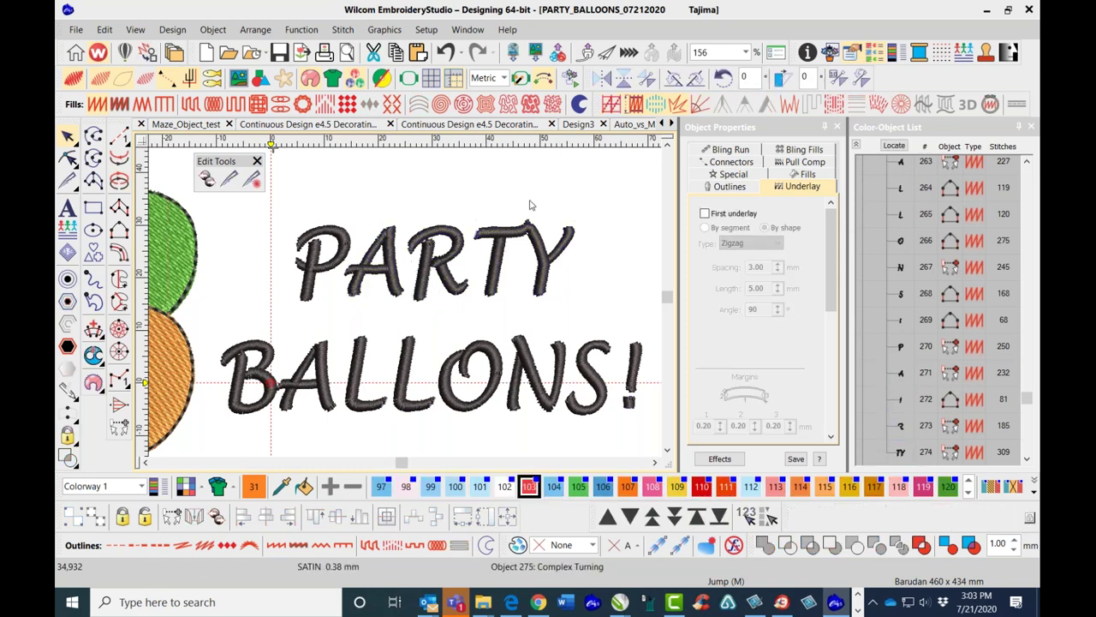
Delete the entire second balloon bunch above the finished balloons and lettering.
key("Escape")
key("0")
scroll(407, 343, "down", 2)
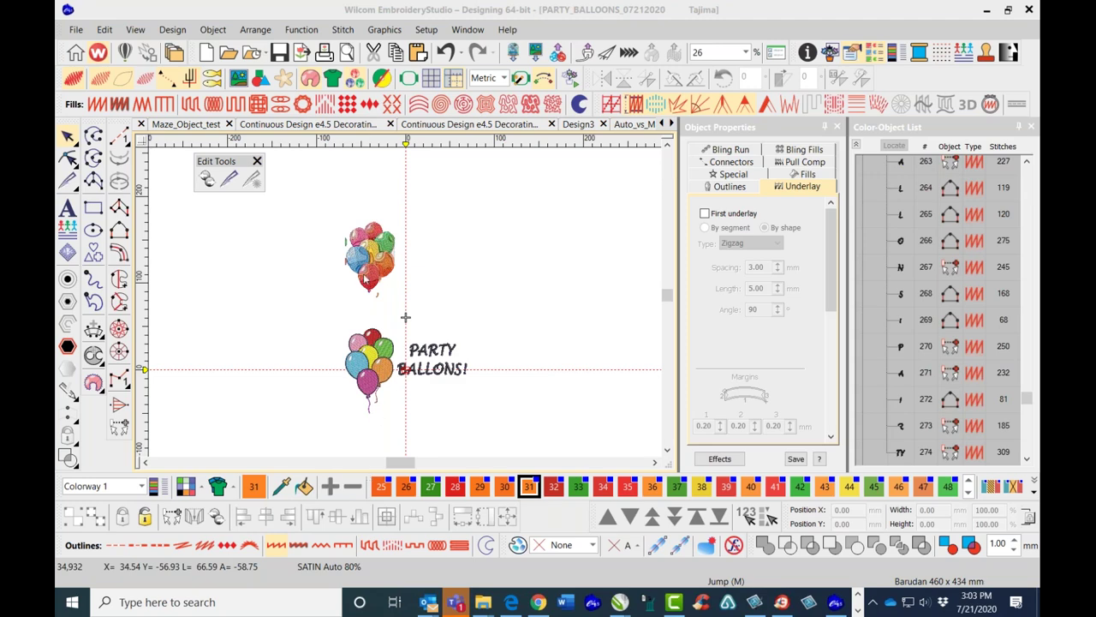
left_click_drag(311, 211, 387, 280)
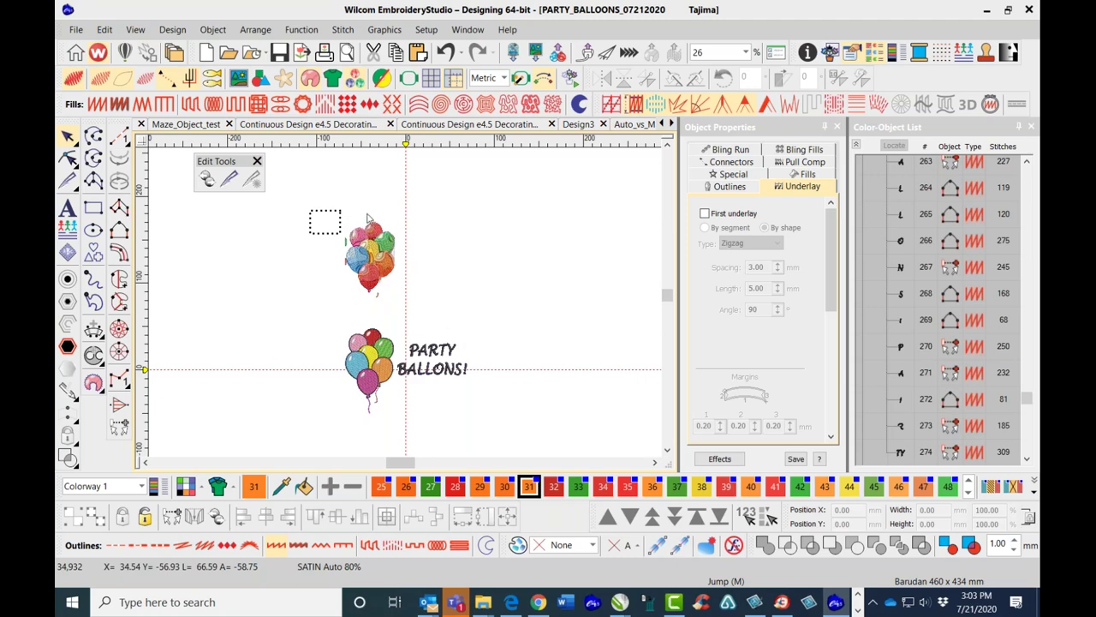
left_click_drag(443, 286, 480, 316)
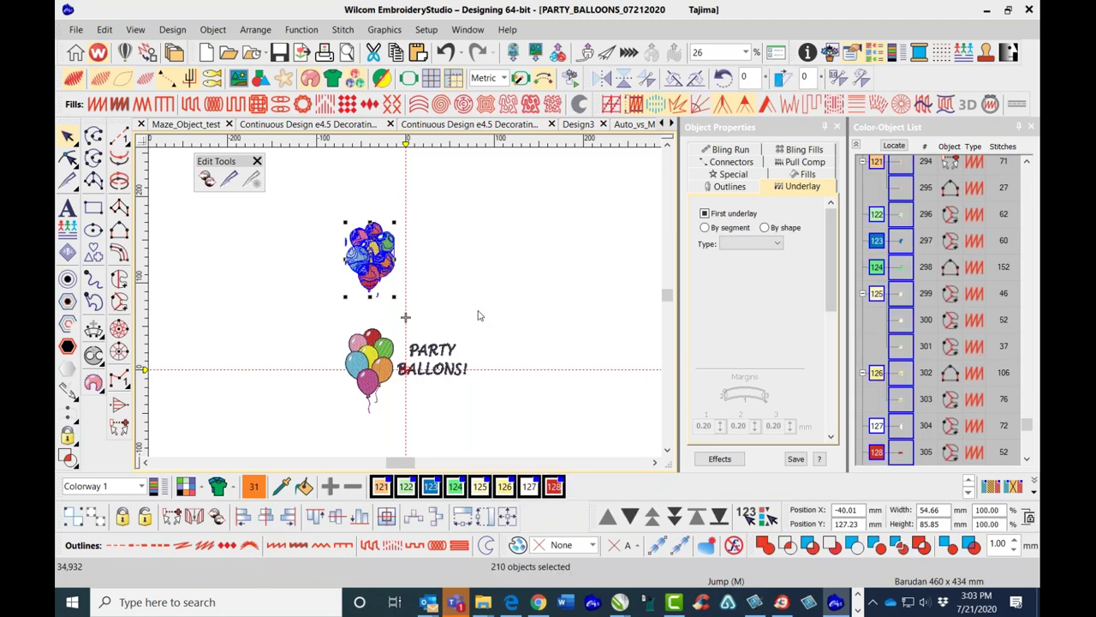
key("Delete")
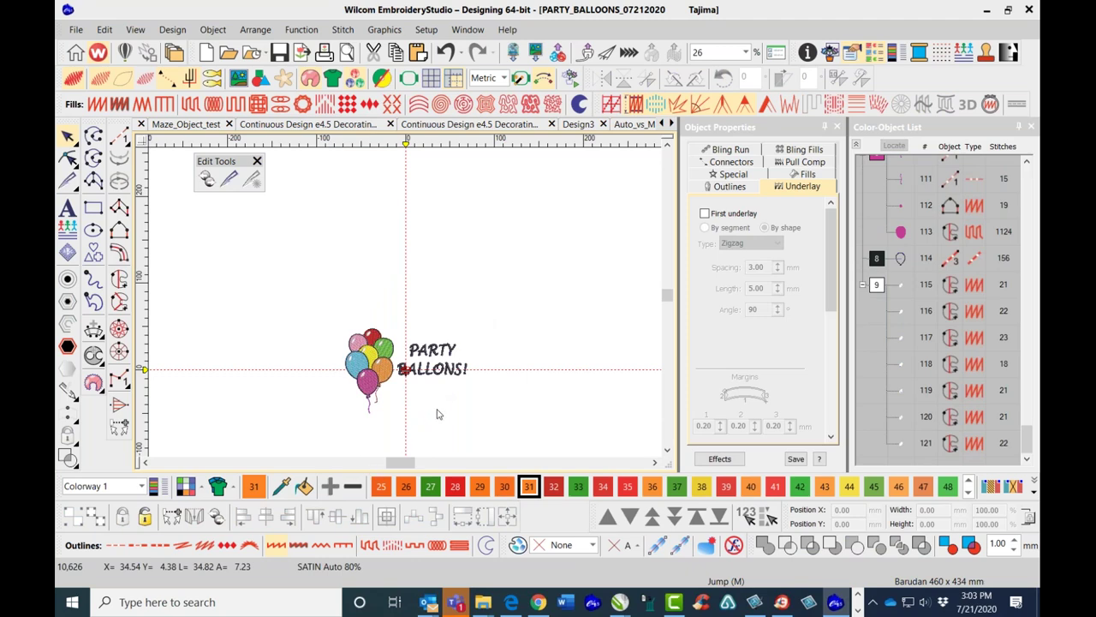
key("0")
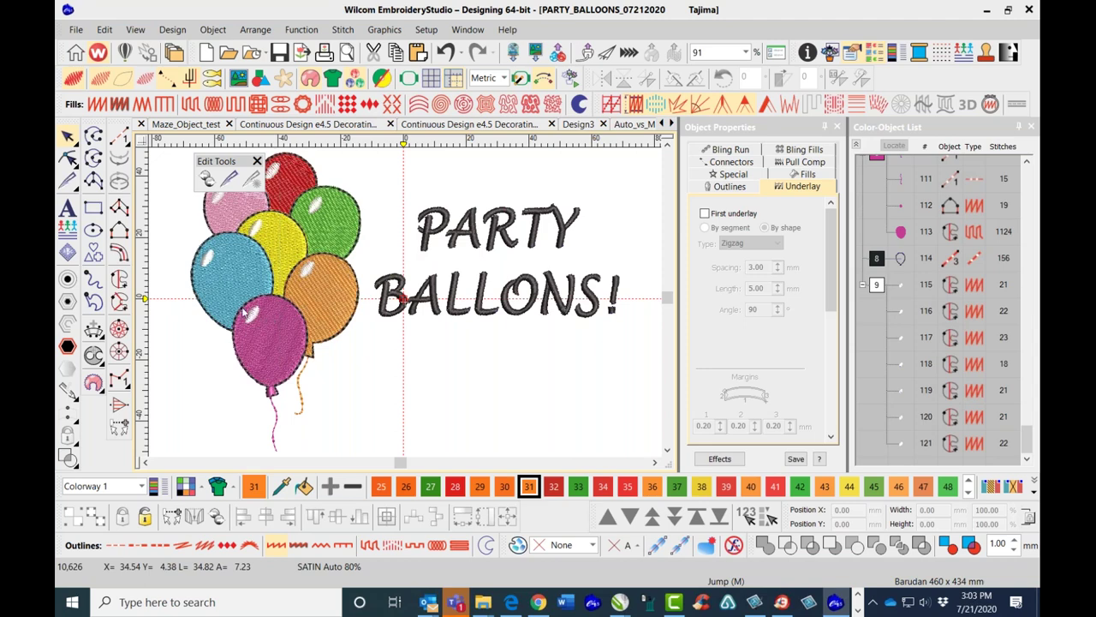
Remove small stitches from the whole design always, with a minimum stitch length of 0.6 mm.
scroll(406, 303, "down", 1)
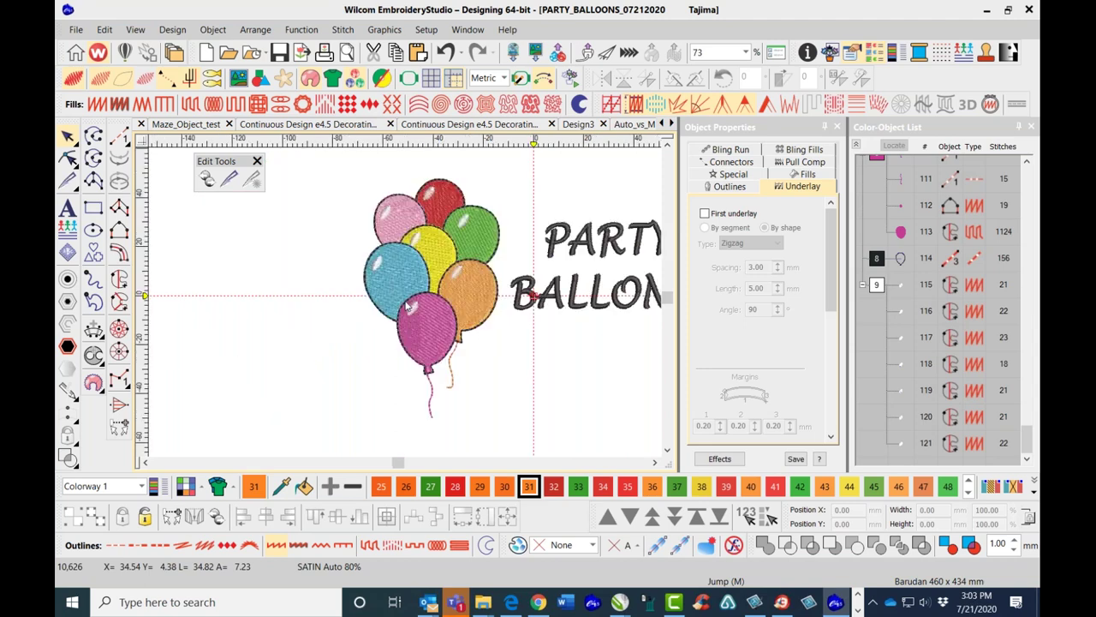
left_click(172, 29)
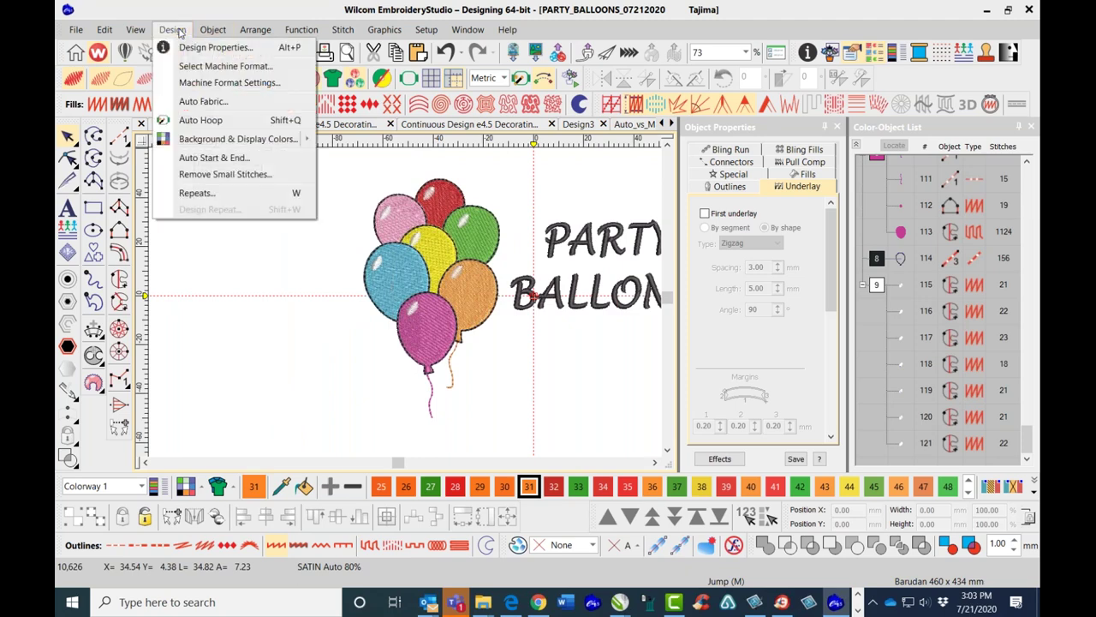
left_click(231, 174)
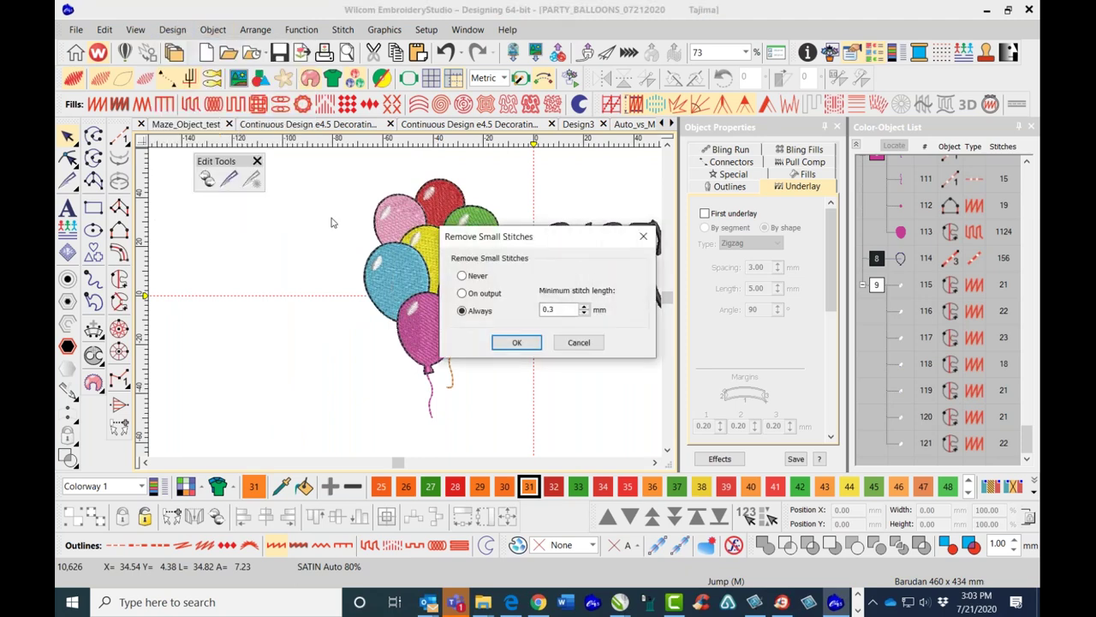
left_click(584, 307)
left_click(584, 307)
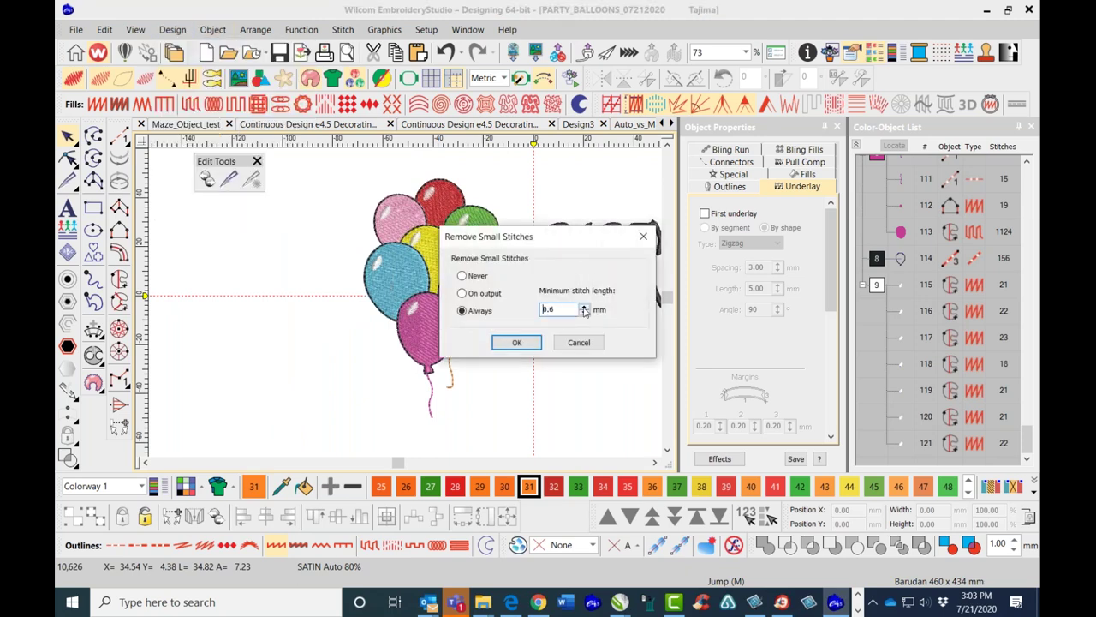
left_click(518, 342)
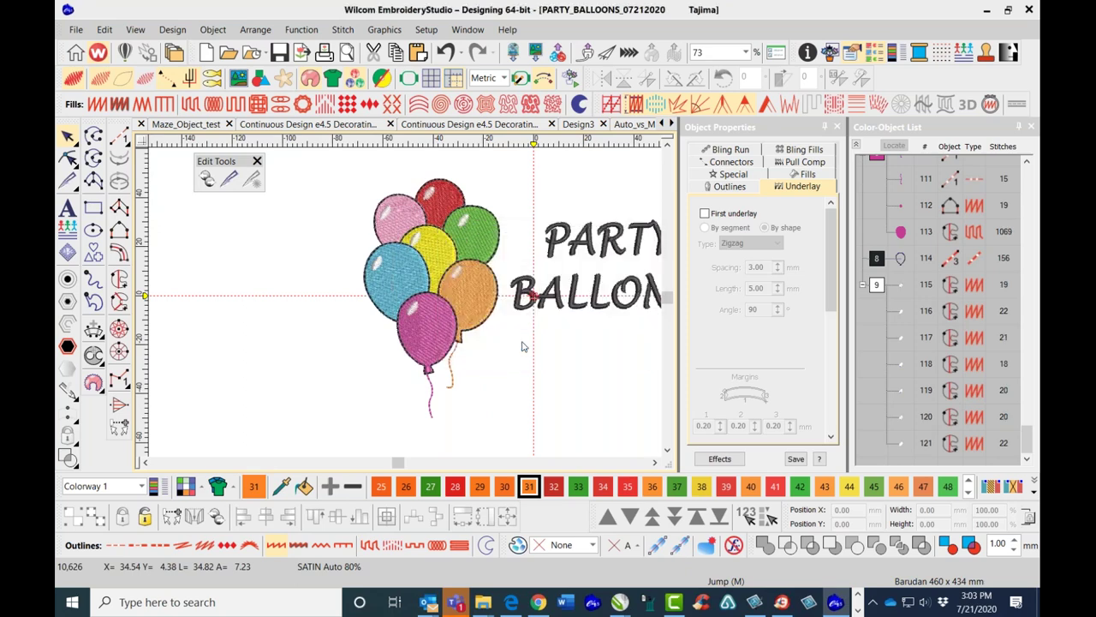
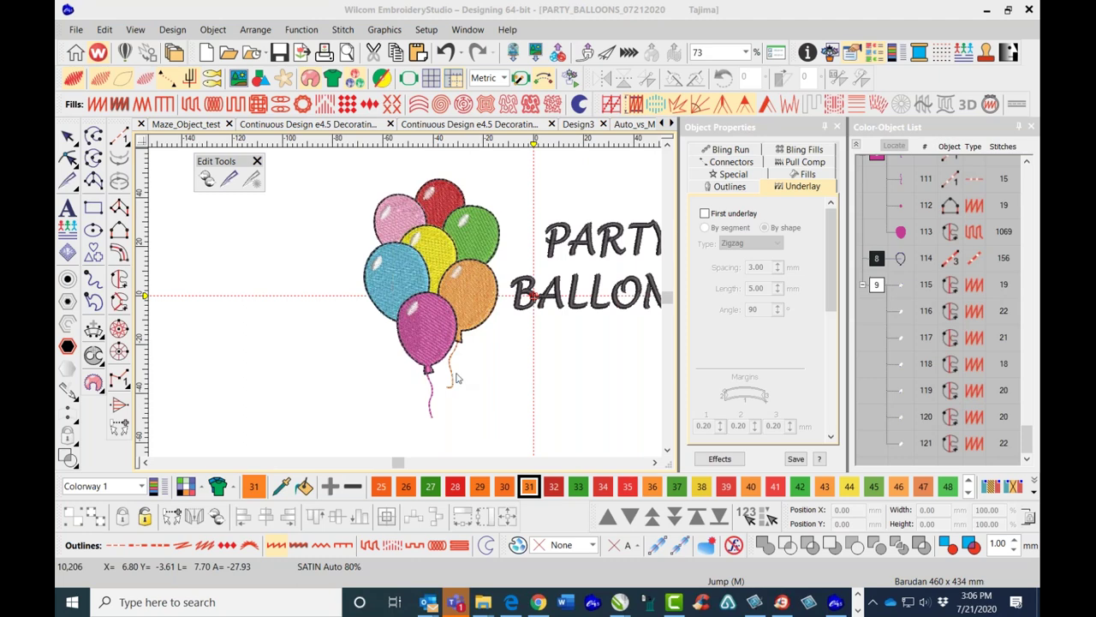
scroll(455, 379, "down", 2)
scroll(477, 261, "up", 2)
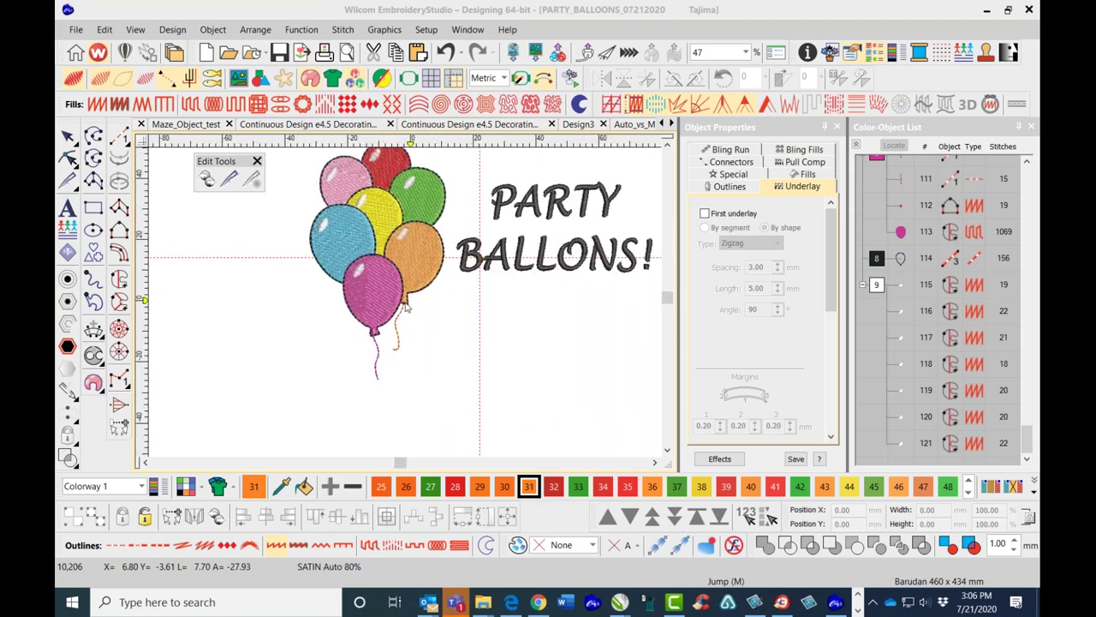
scroll(477, 261, "up", 2)
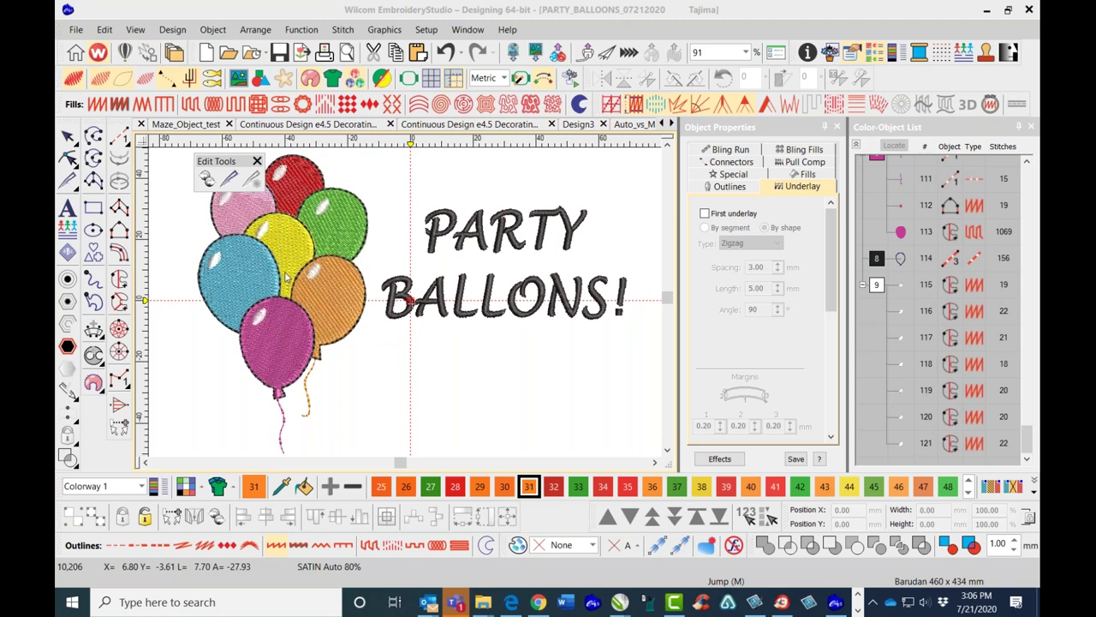
scroll(286, 276, "down", 1)
scroll(409, 304, "down", 1)
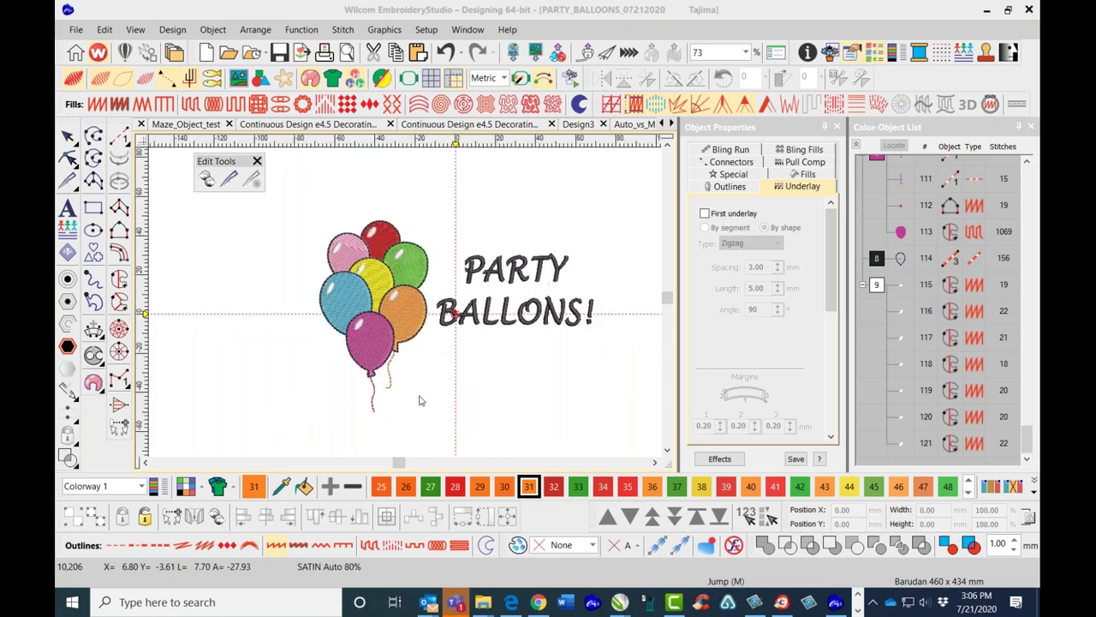
scroll(438, 421, "down", 1)
Measure a distance into the empty area above the PARTY lettering with the Measure tool.
left_click(523, 220)
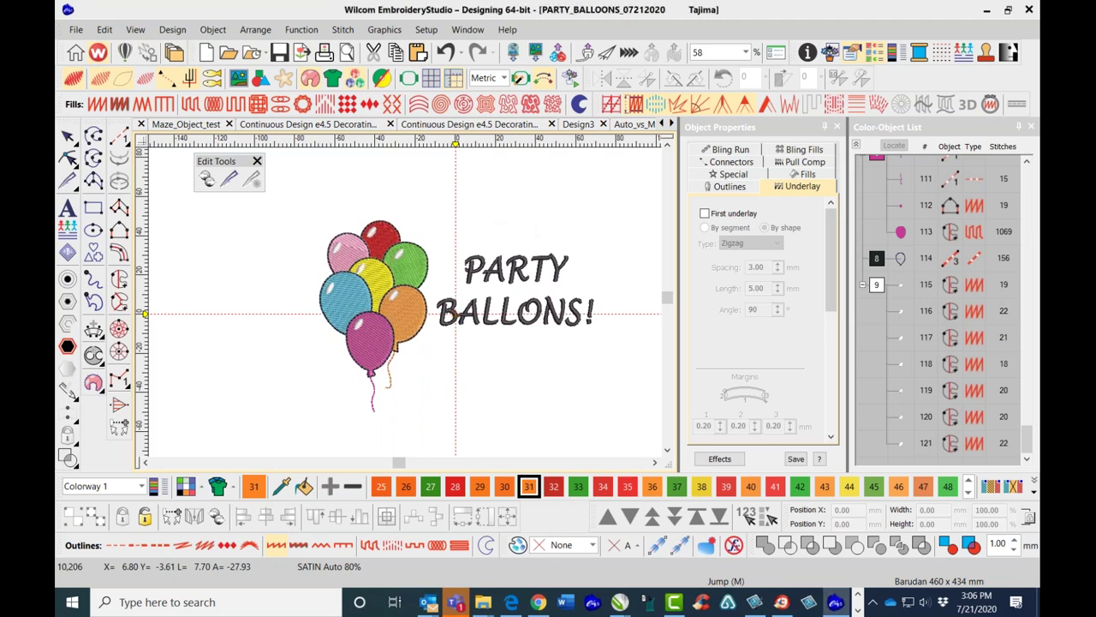
key("m")
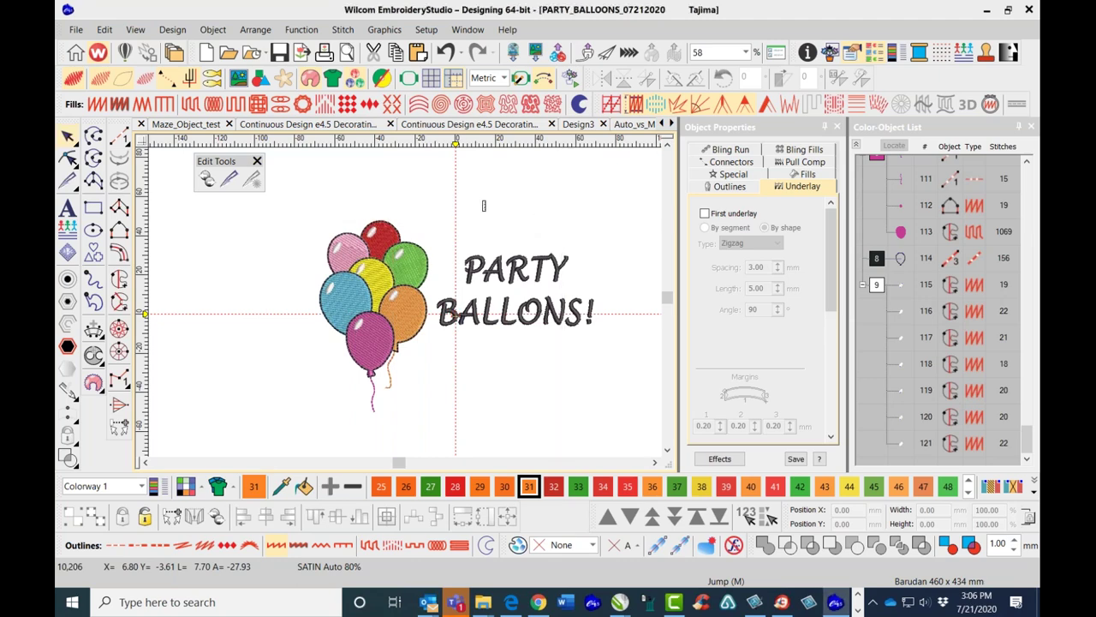
left_click_drag(524, 211, 502, 196)
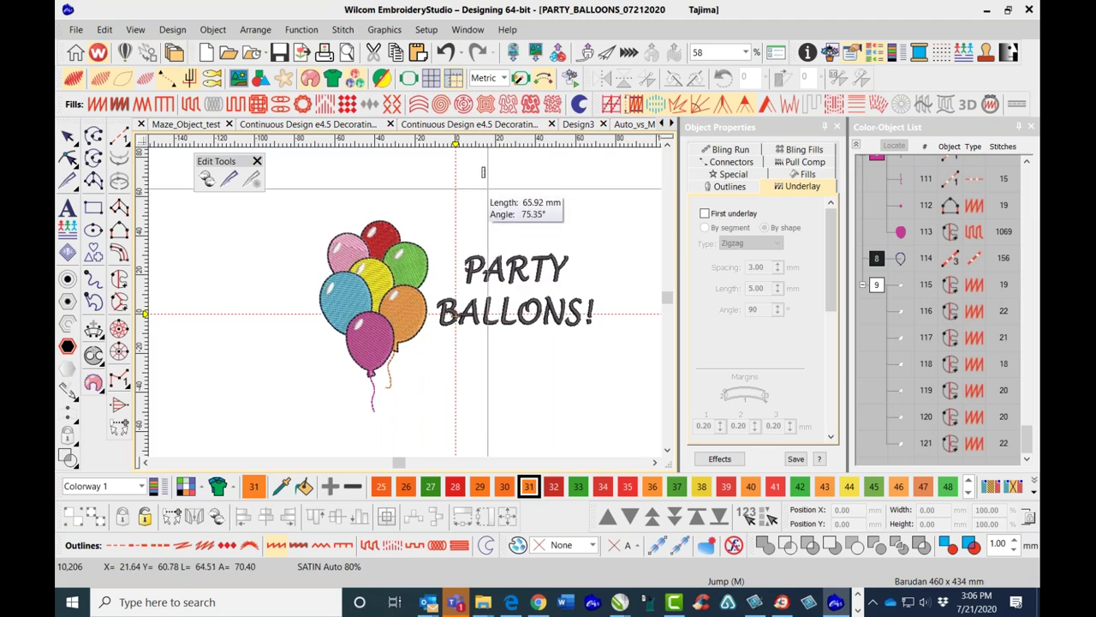
Check in the General options that Show measure tooltip is enabled, and accept the settings.
left_click(429, 32)
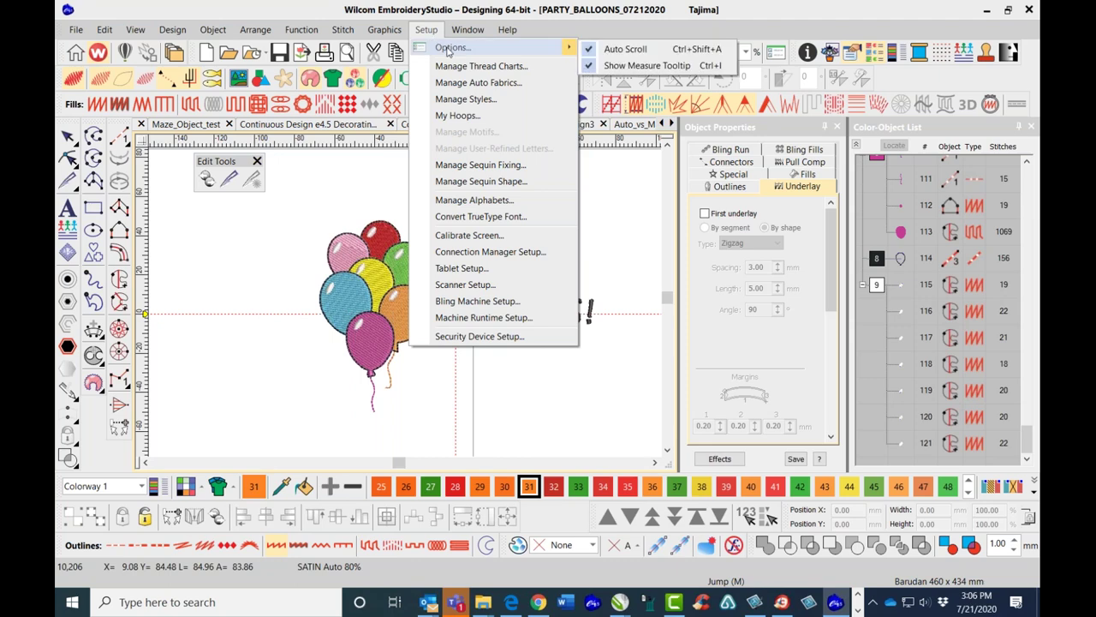
left_click(448, 48)
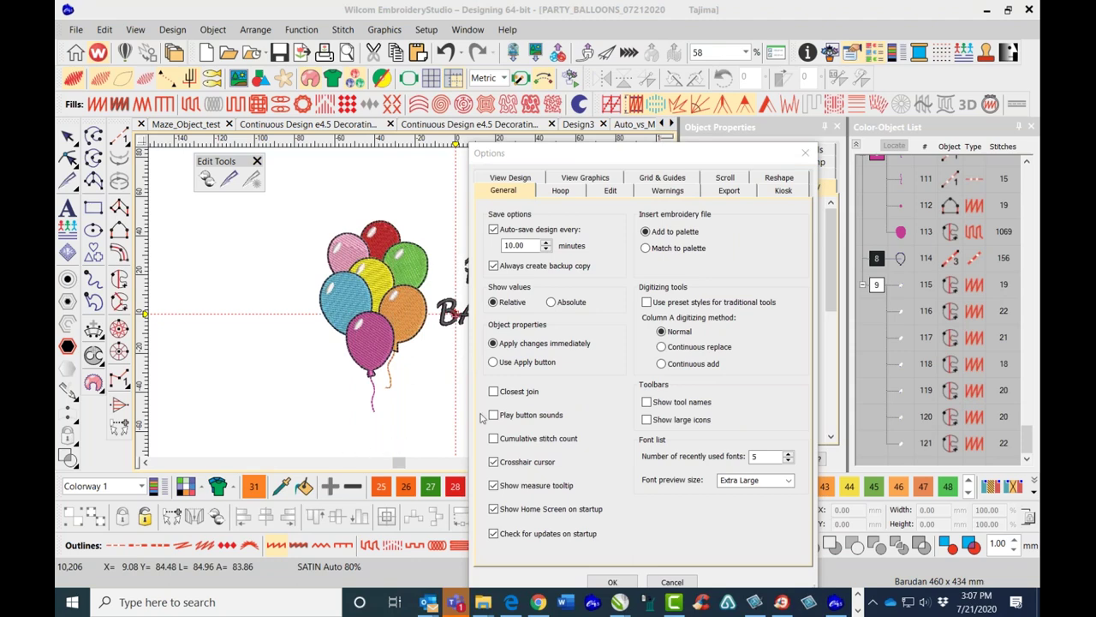
left_click_drag(649, 159, 747, 151)
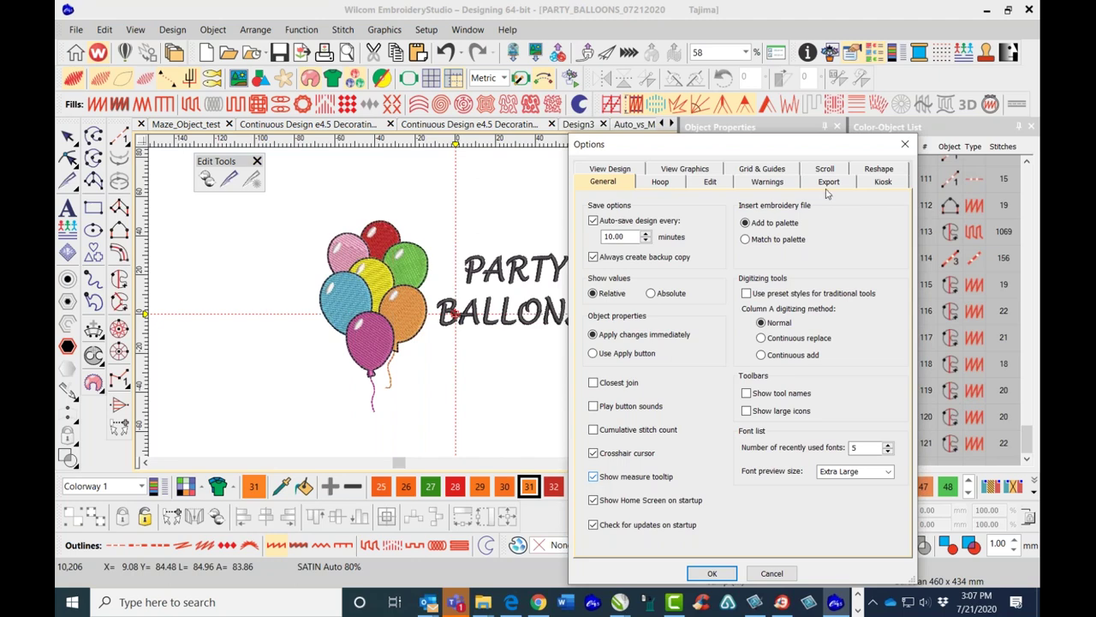
left_click(905, 144)
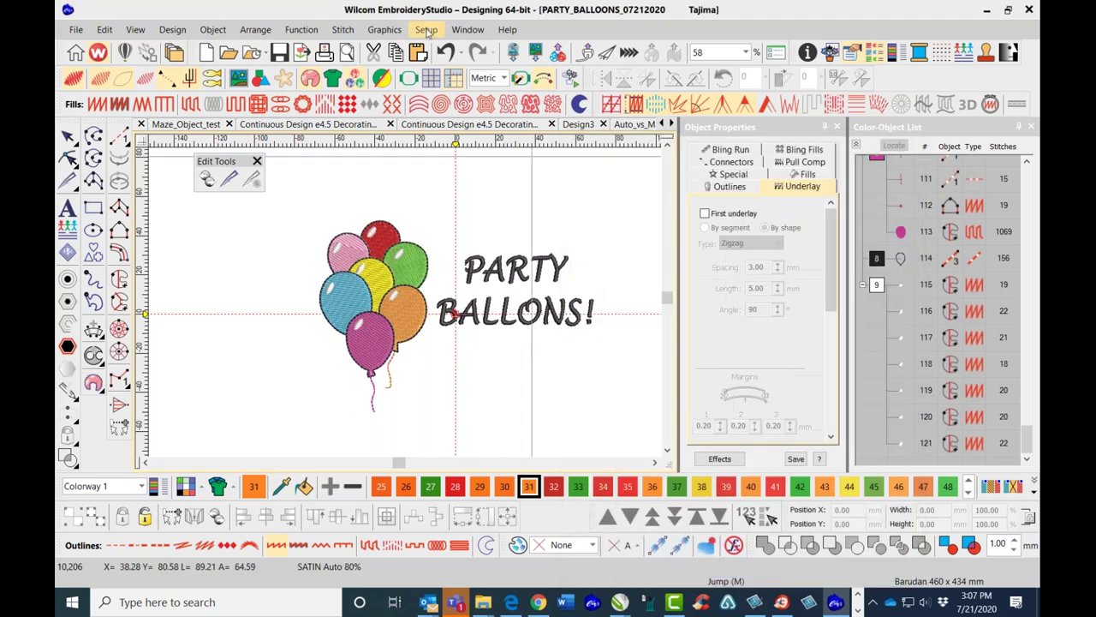
left_click(426, 30)
left_click(450, 47)
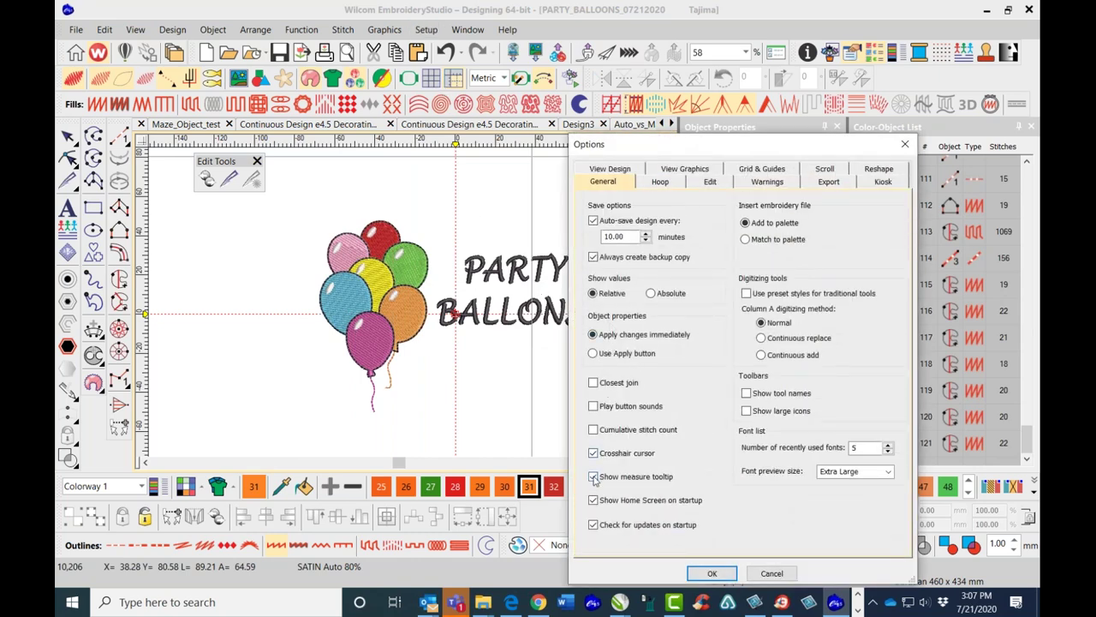
left_click(710, 575)
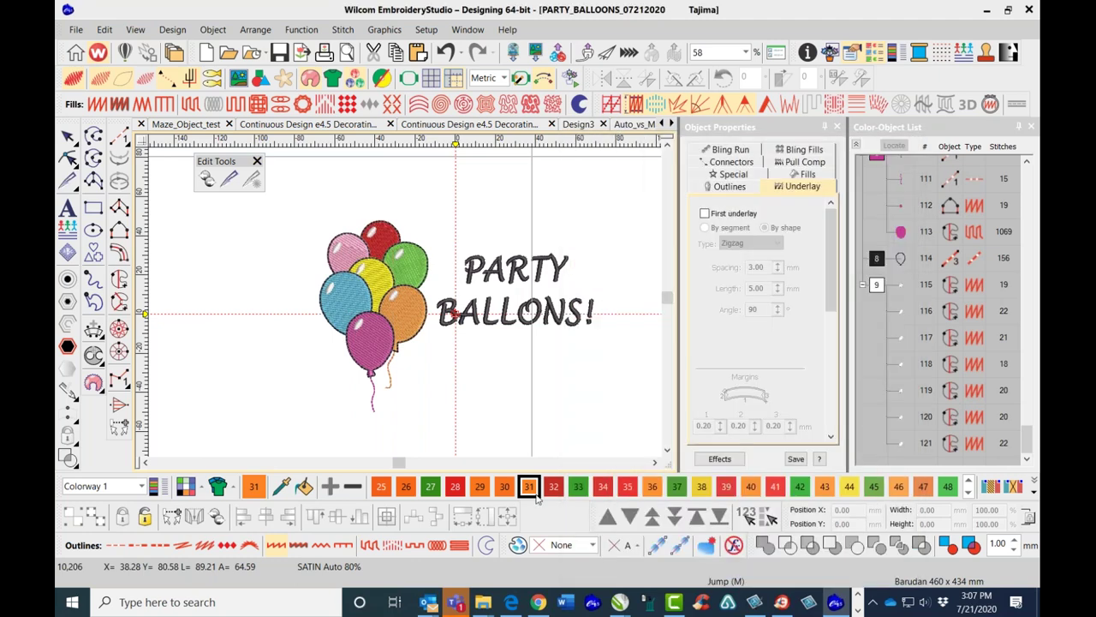
Measure again across the area above the PARTY lettering with the measure tooltip shown, and end the measurement.
key("m")
left_click(478, 208)
left_click_drag(455, 220, 565, 192)
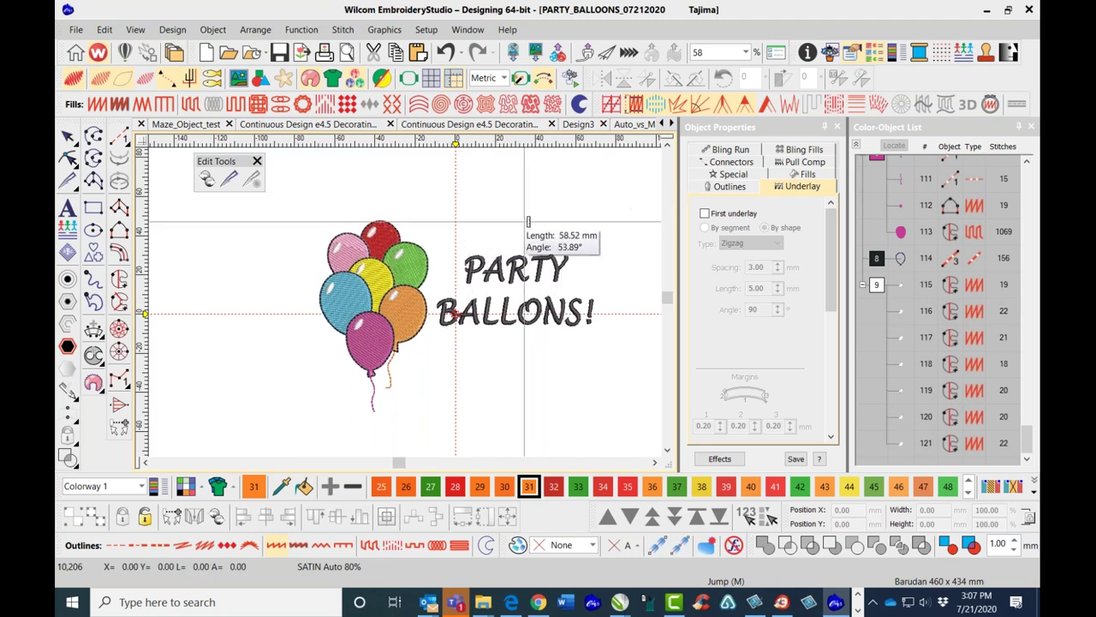
key("Escape")
scroll(464, 292, "down", 1)
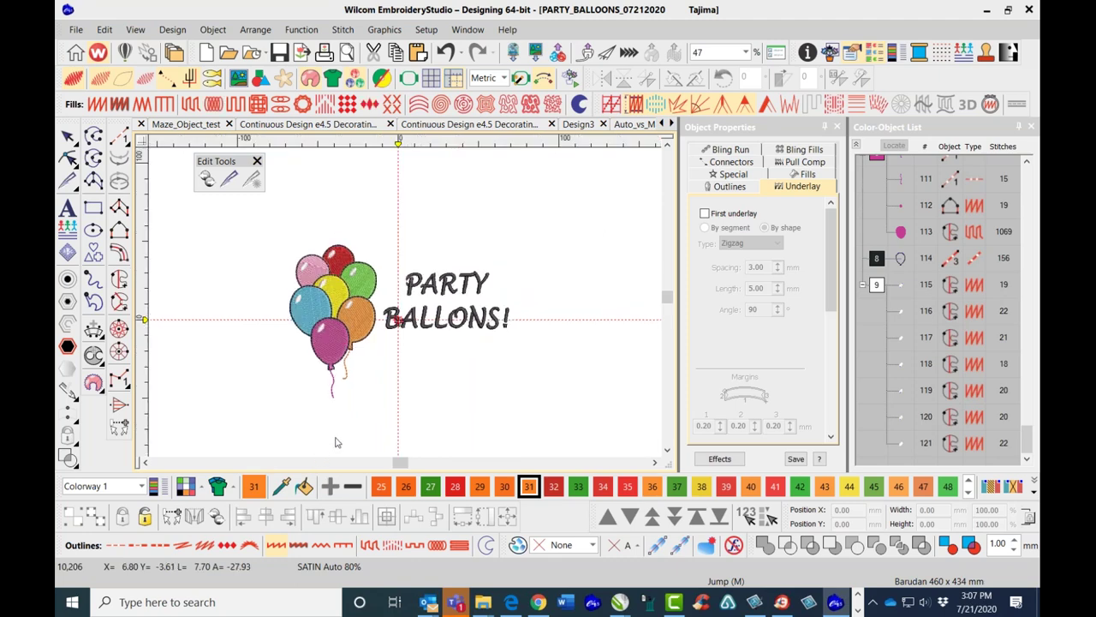